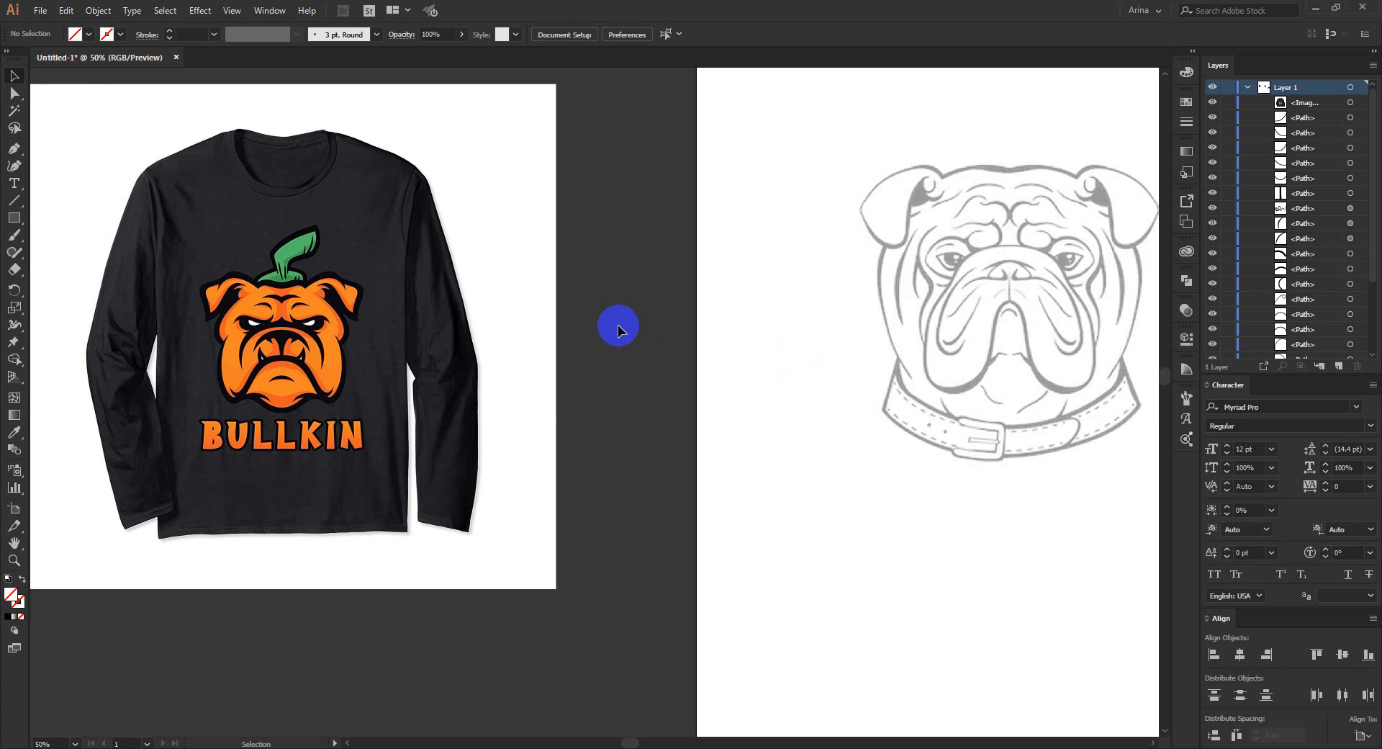
click(209, 355)
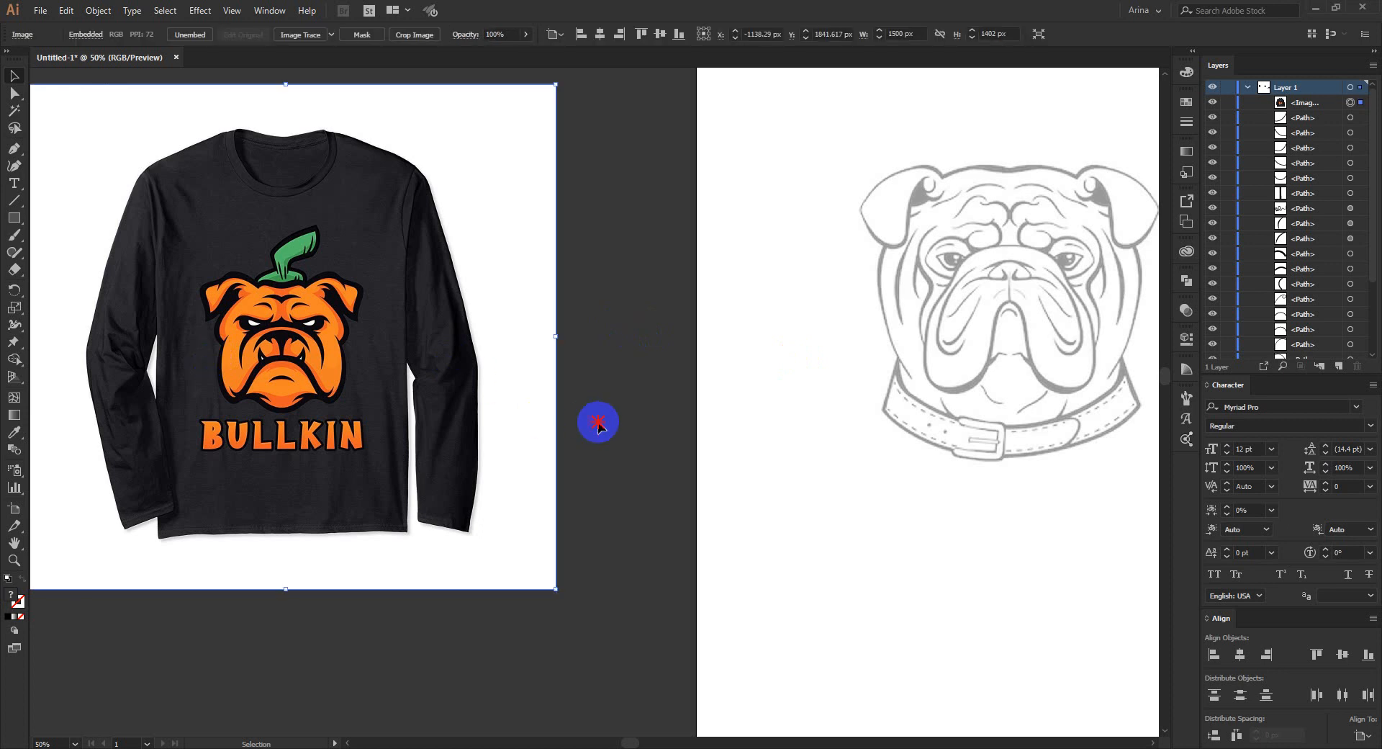
key(ctrl+shift+a)
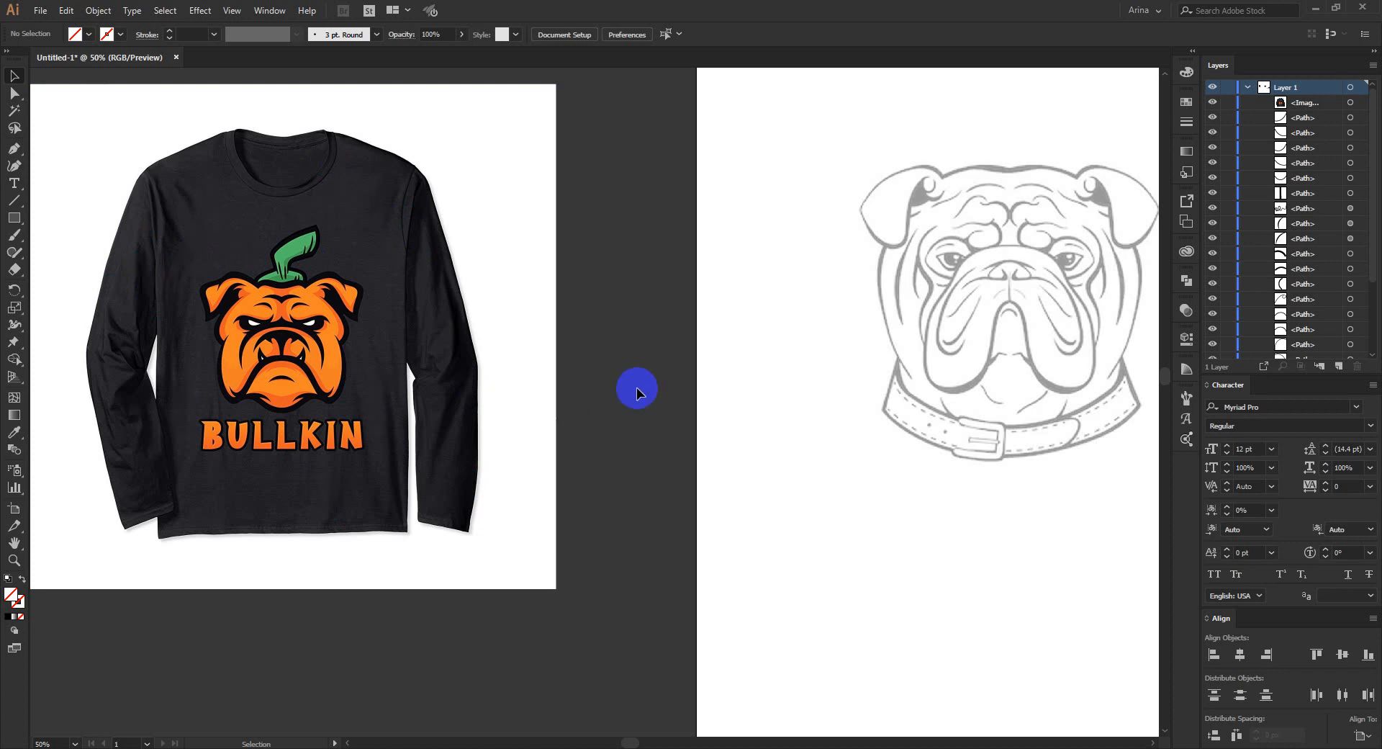
drag(631, 123, 394, 586)
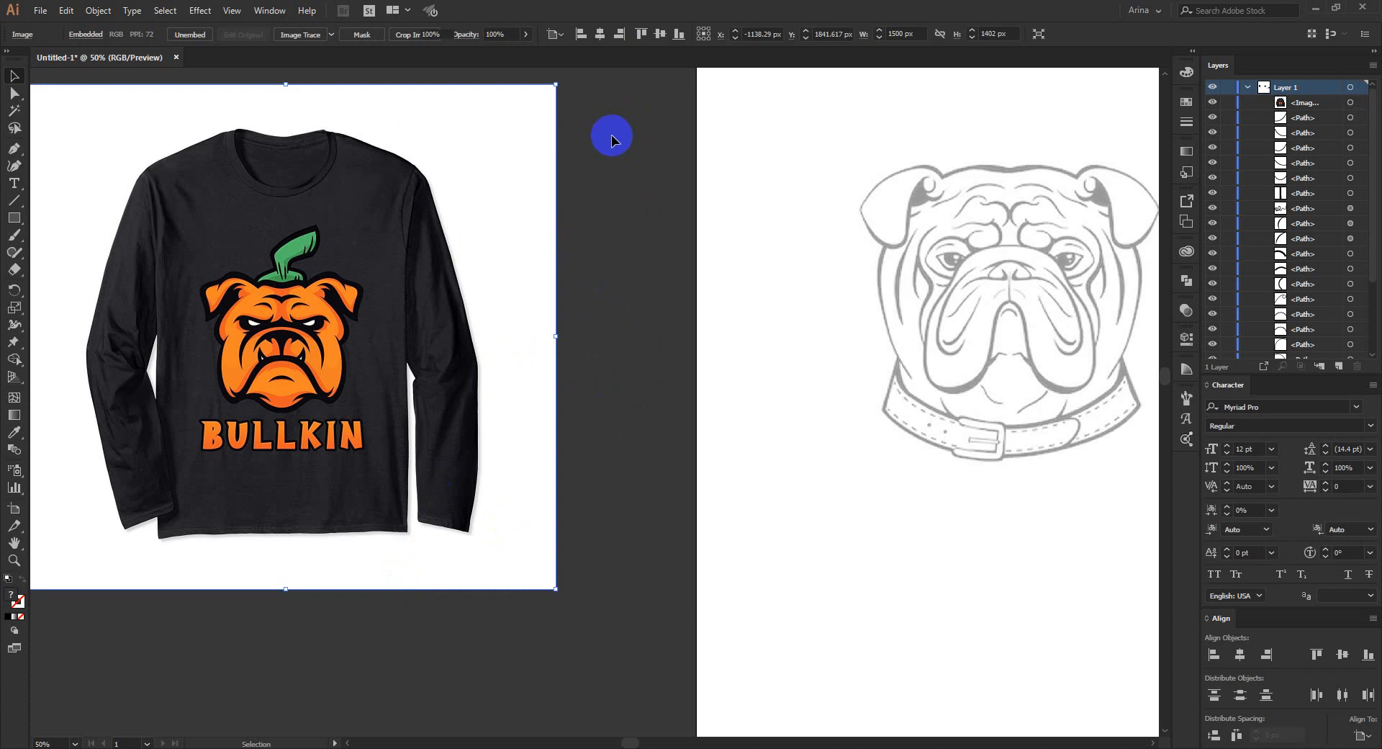
drag(612, 121, 86, 582)
click(214, 639)
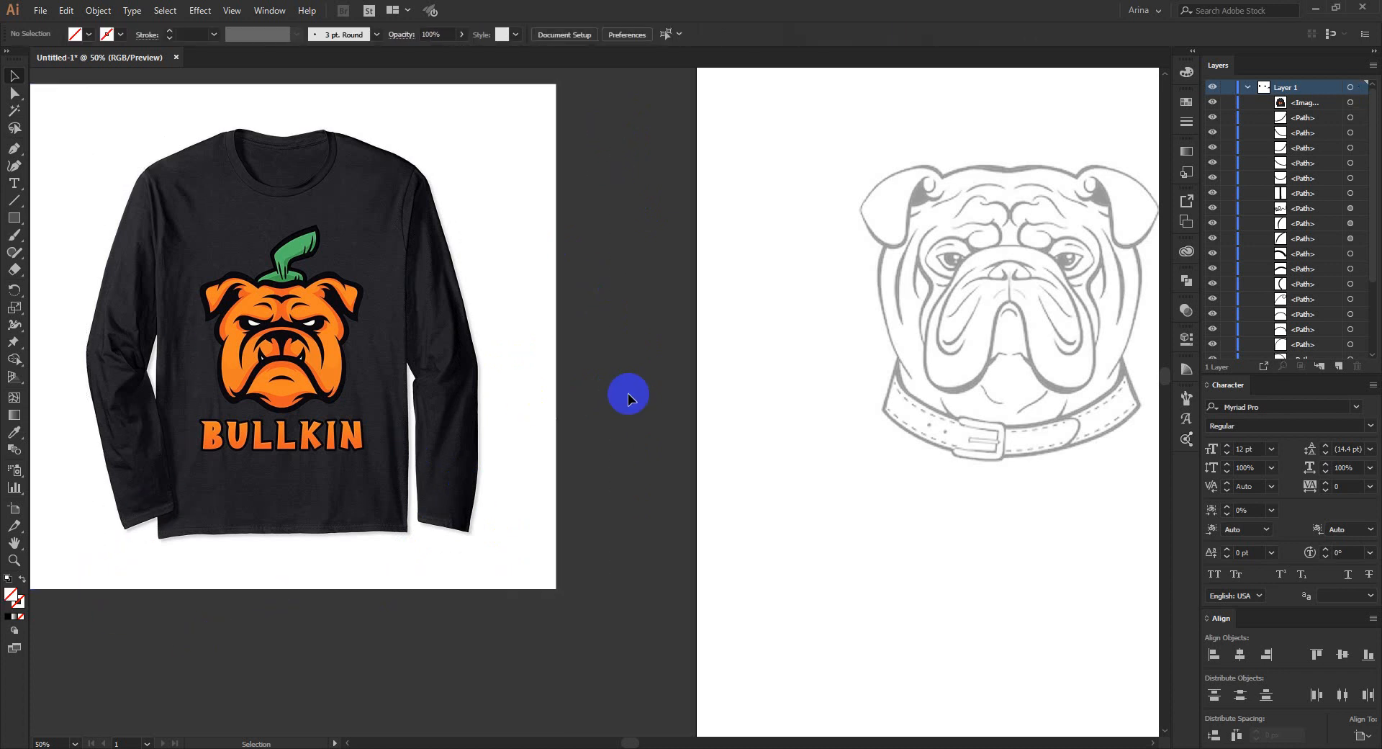
drag(615, 131, 118, 555)
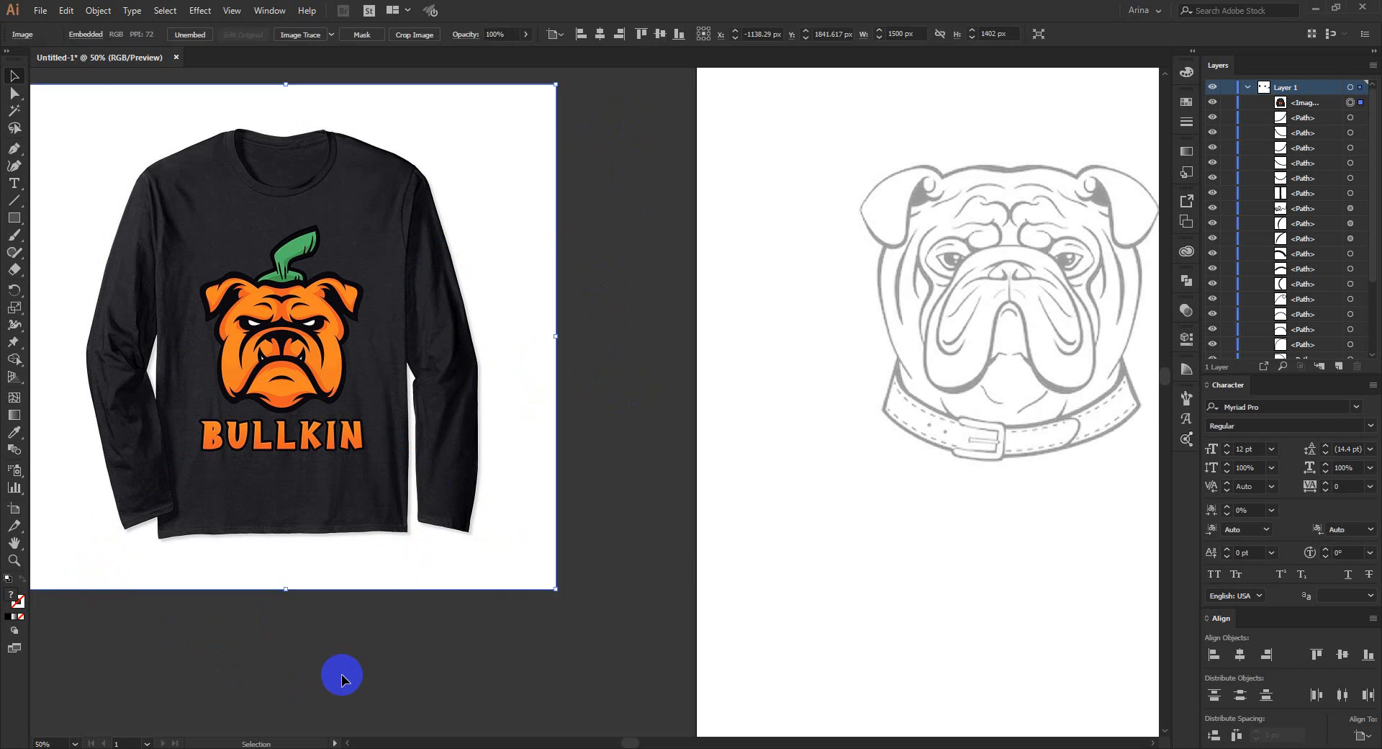
drag(609, 642, 39, 105)
click(566, 502)
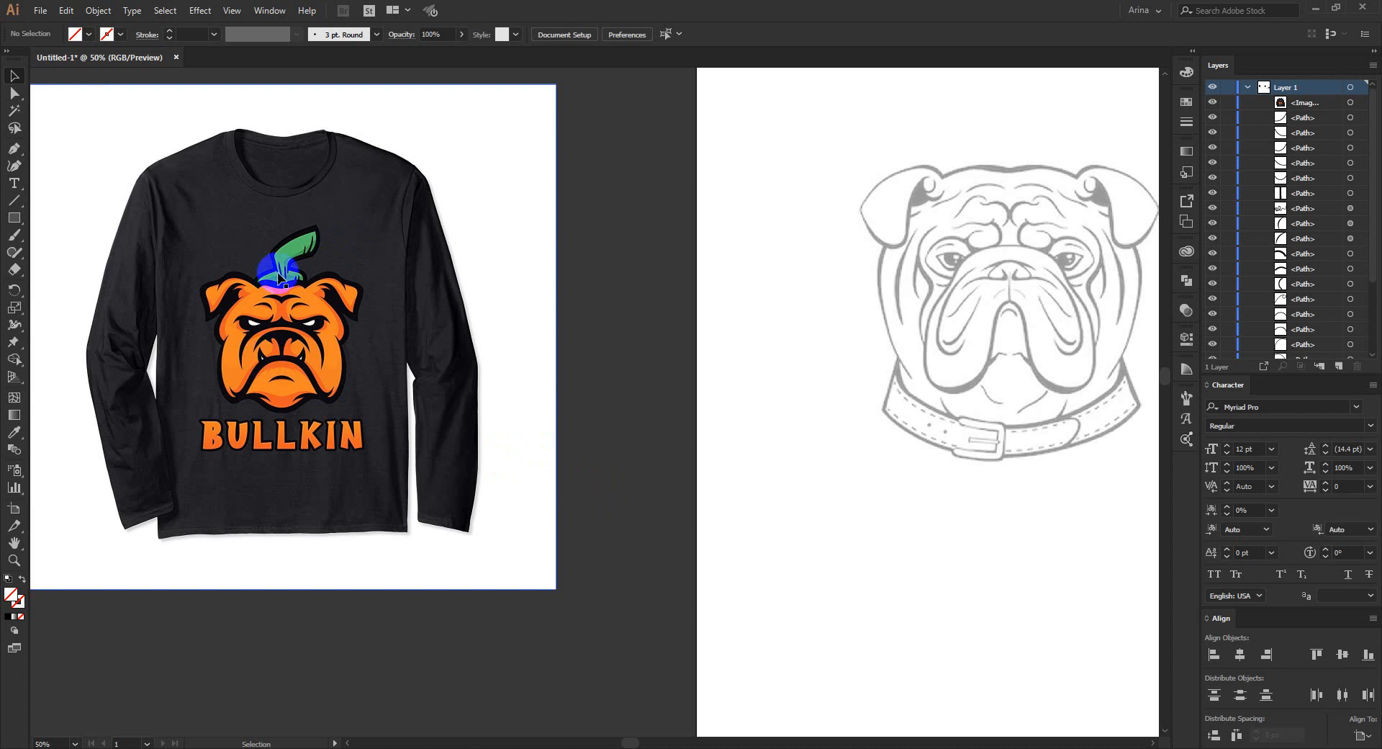
- Move the shirt reference image about 284 px right and 80 px down, closer to the artboard
drag(328, 450, 417, 480)
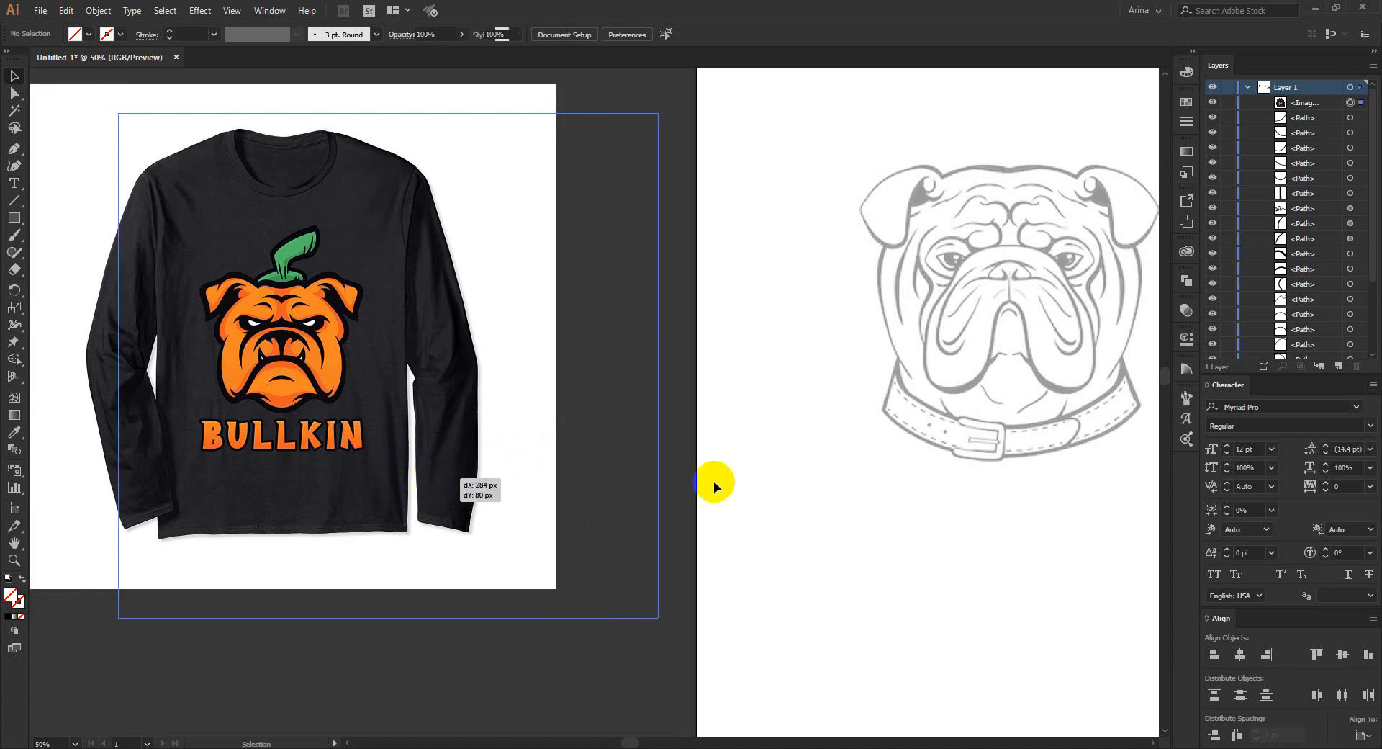
mouse_move(671, 660)
mouse_down()
mouse_move(89, 77)
mouse_move(626, 648)
mouse_move(688, 682)
mouse_move(653, 663)
mouse_up()
click(655, 668)
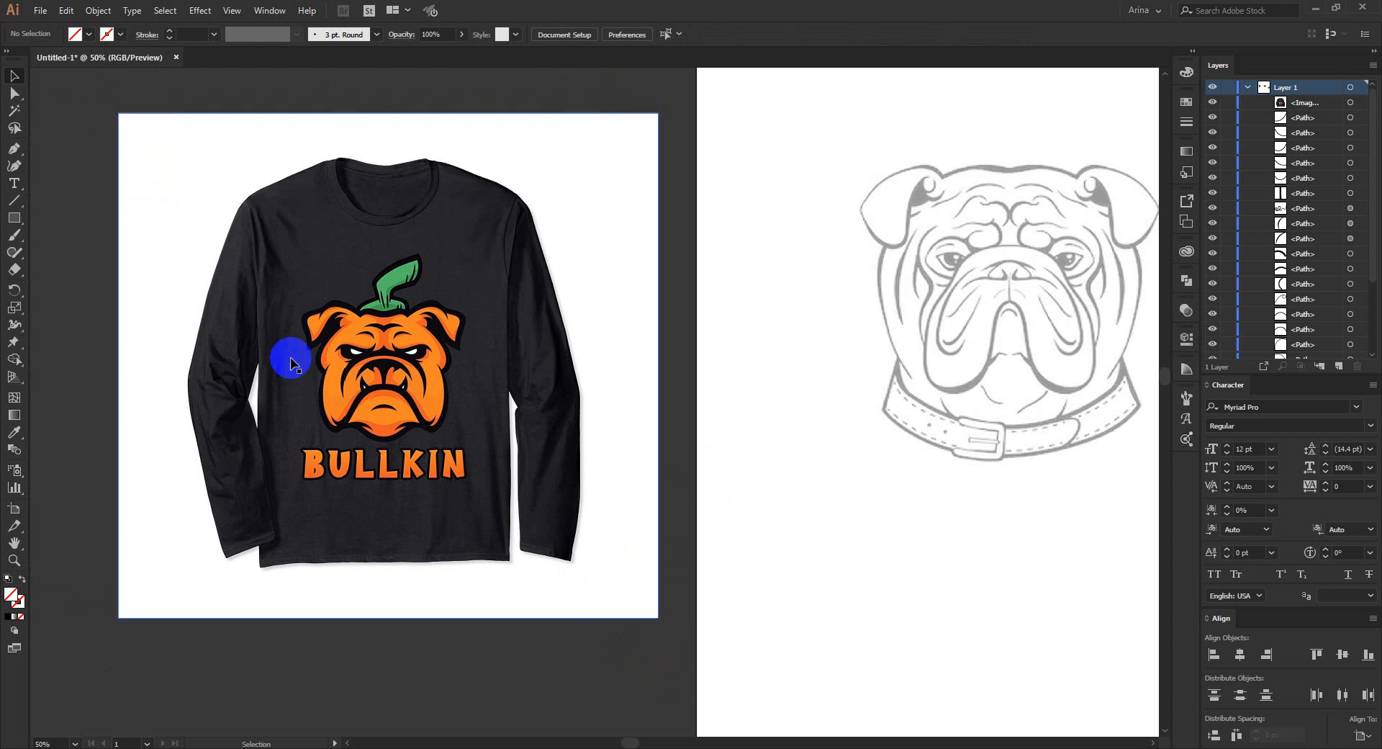
- Compare the grey bulldog reference sketch with the traced black line art beside it
scroll(269, 442, down, 1)
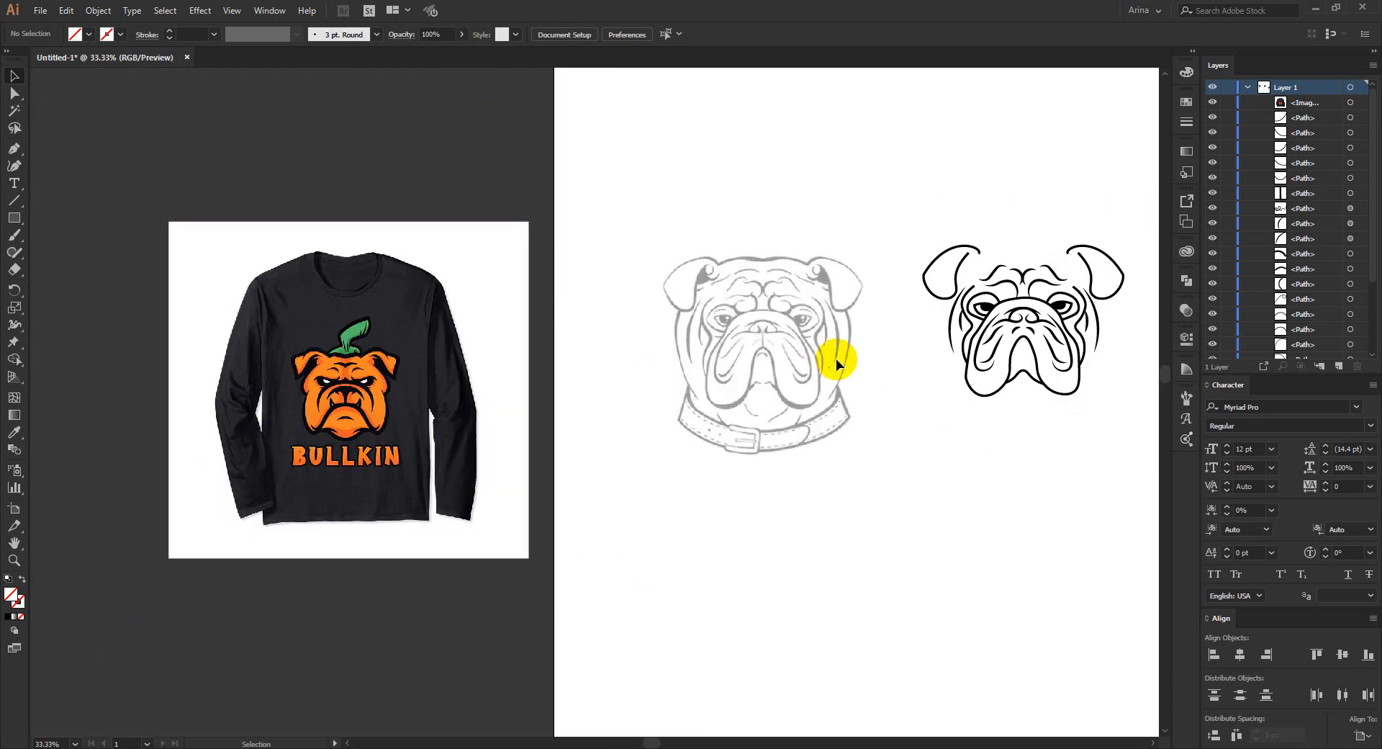
scroll(837, 356, up, 1)
drag(907, 382, 662, 391)
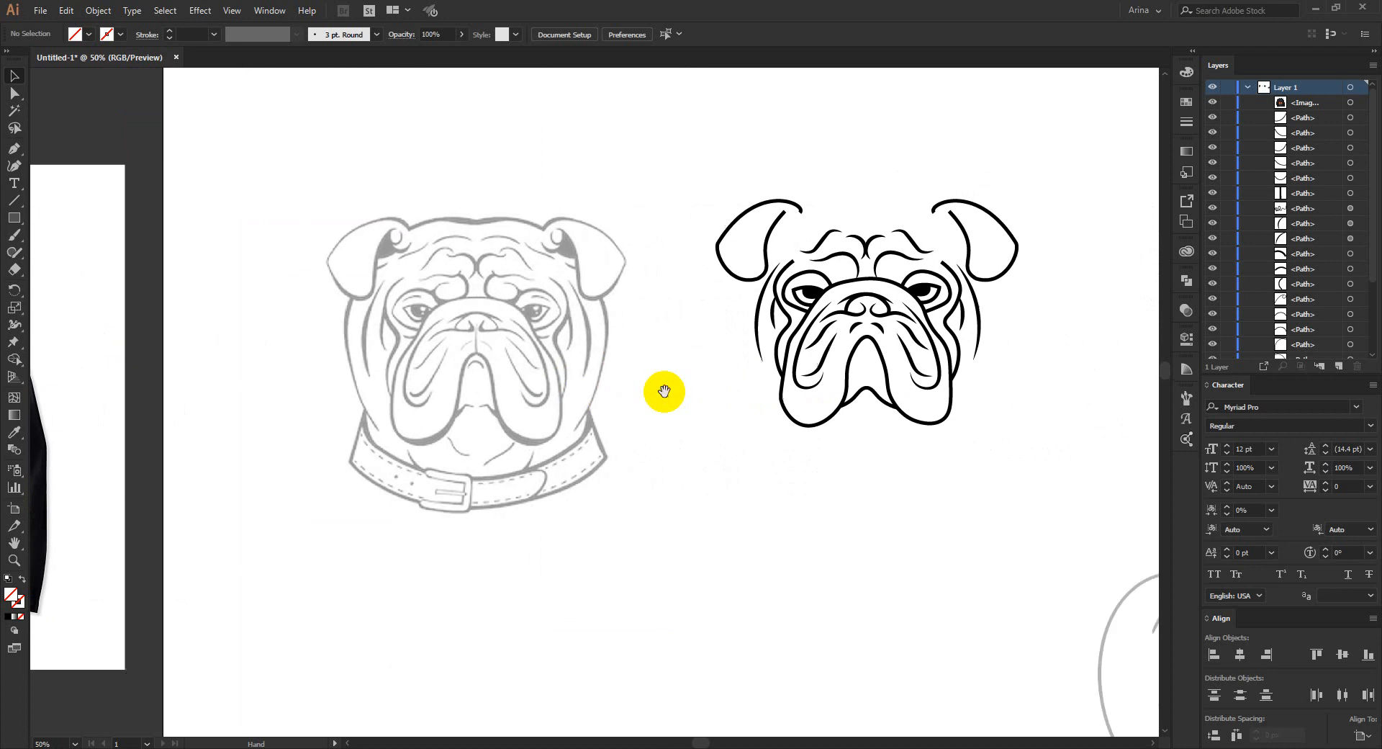
drag(376, 306, 418, 348)
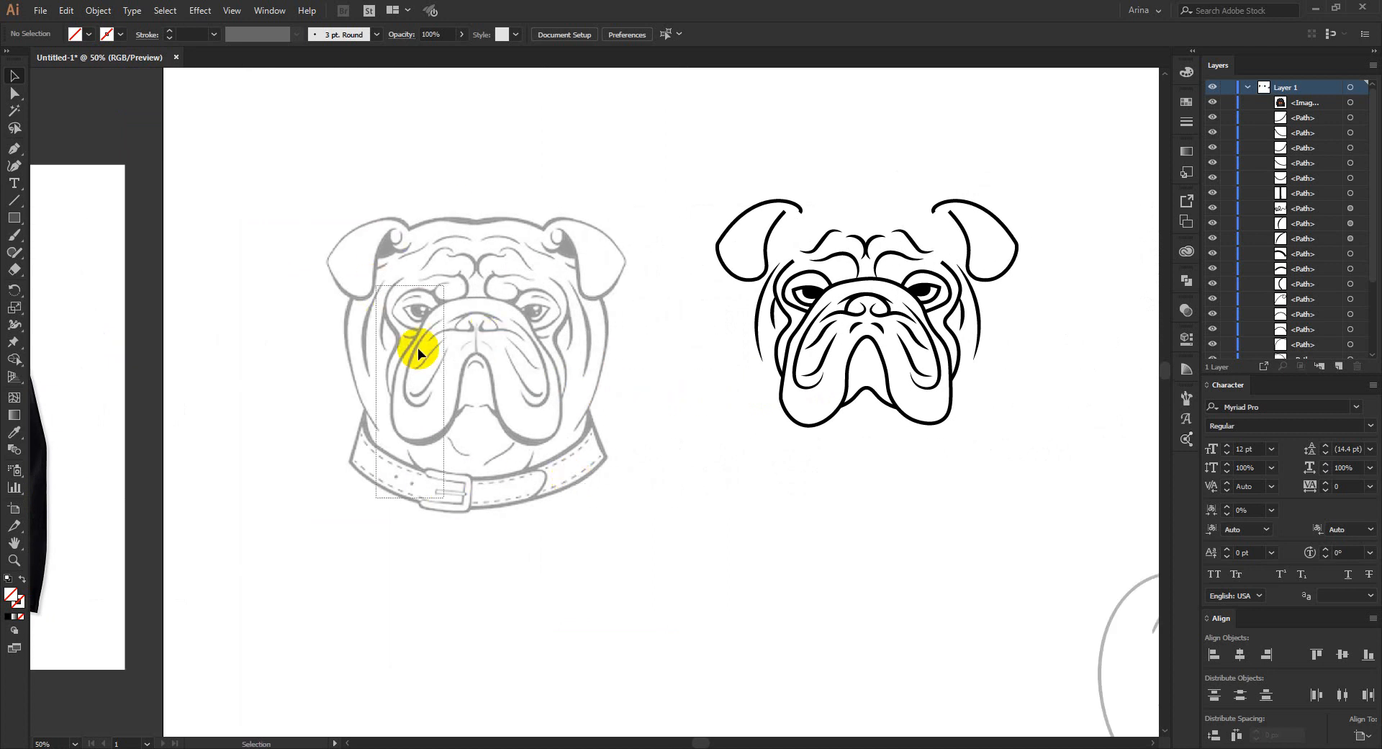
drag(296, 170, 653, 559)
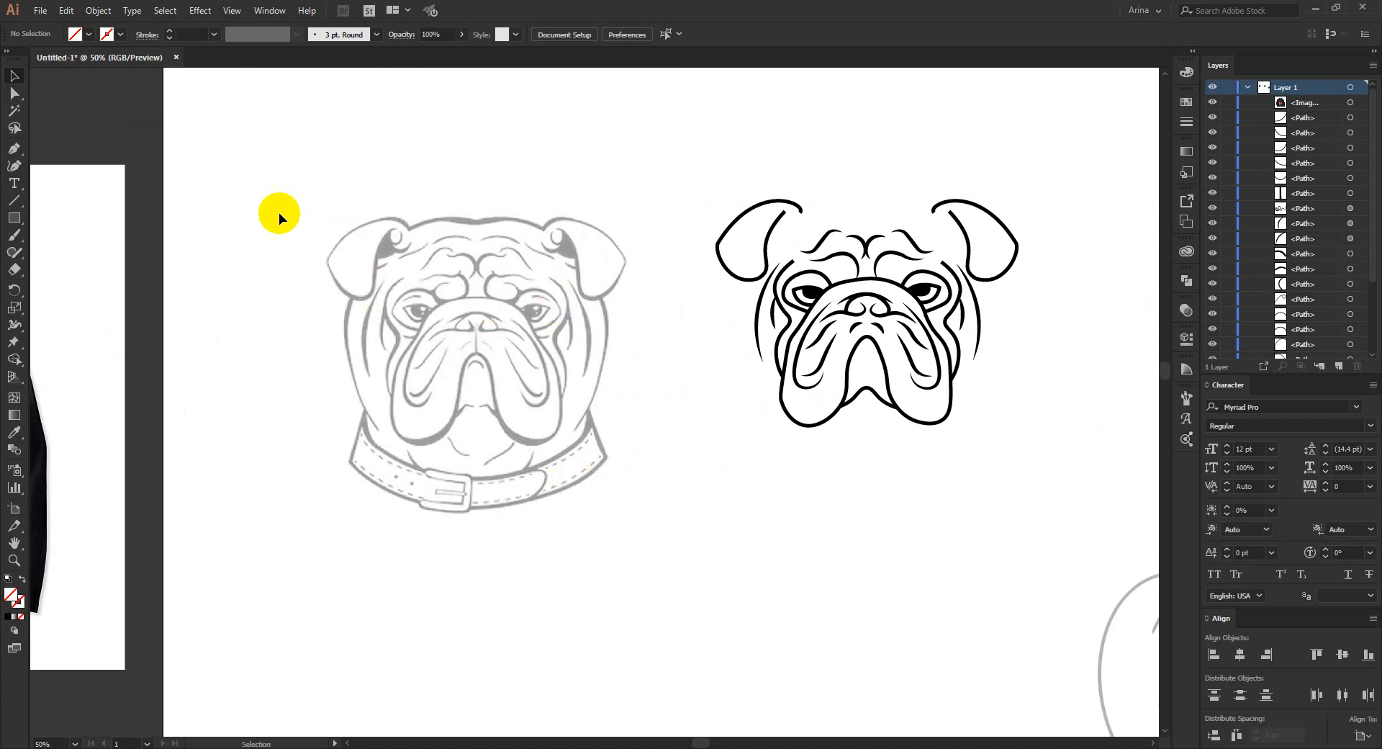
drag(253, 169, 625, 576)
scroll(986, 318, up, 1)
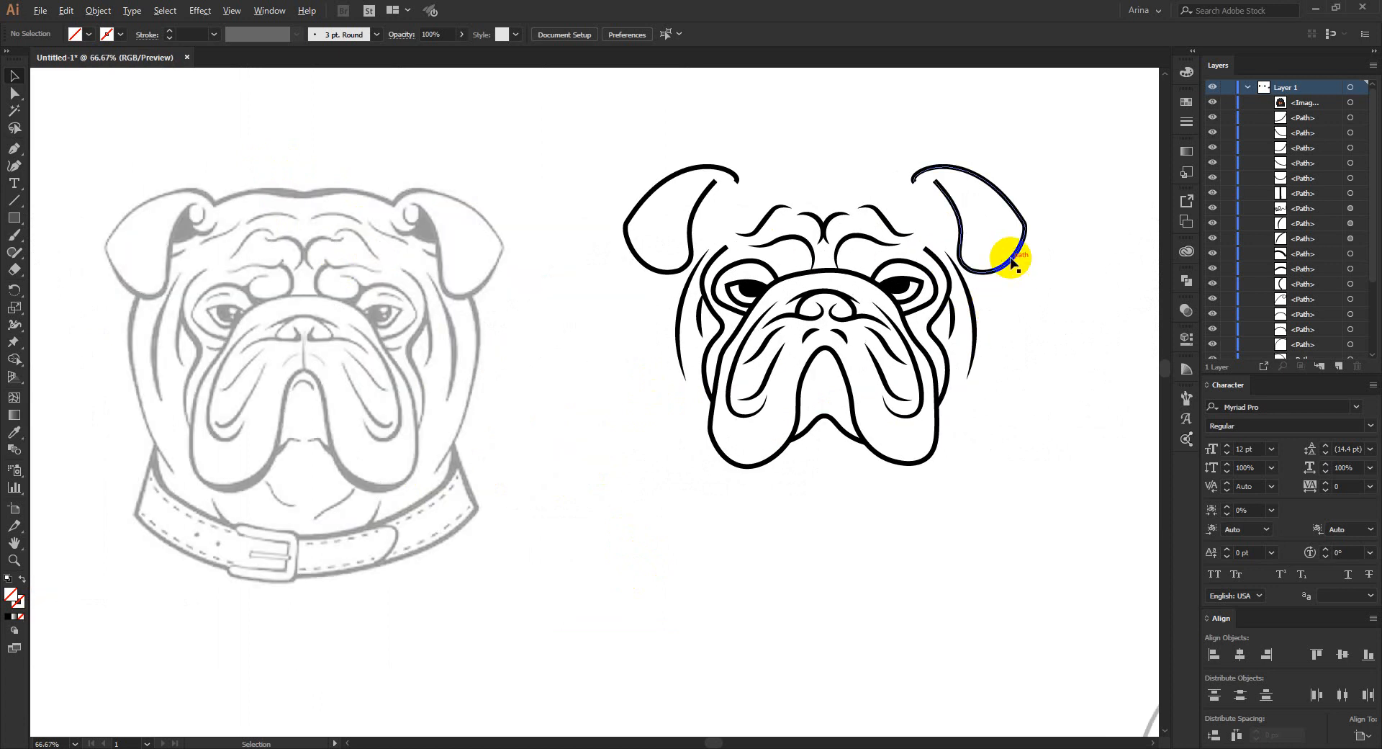
scroll(1011, 263, up, 1)
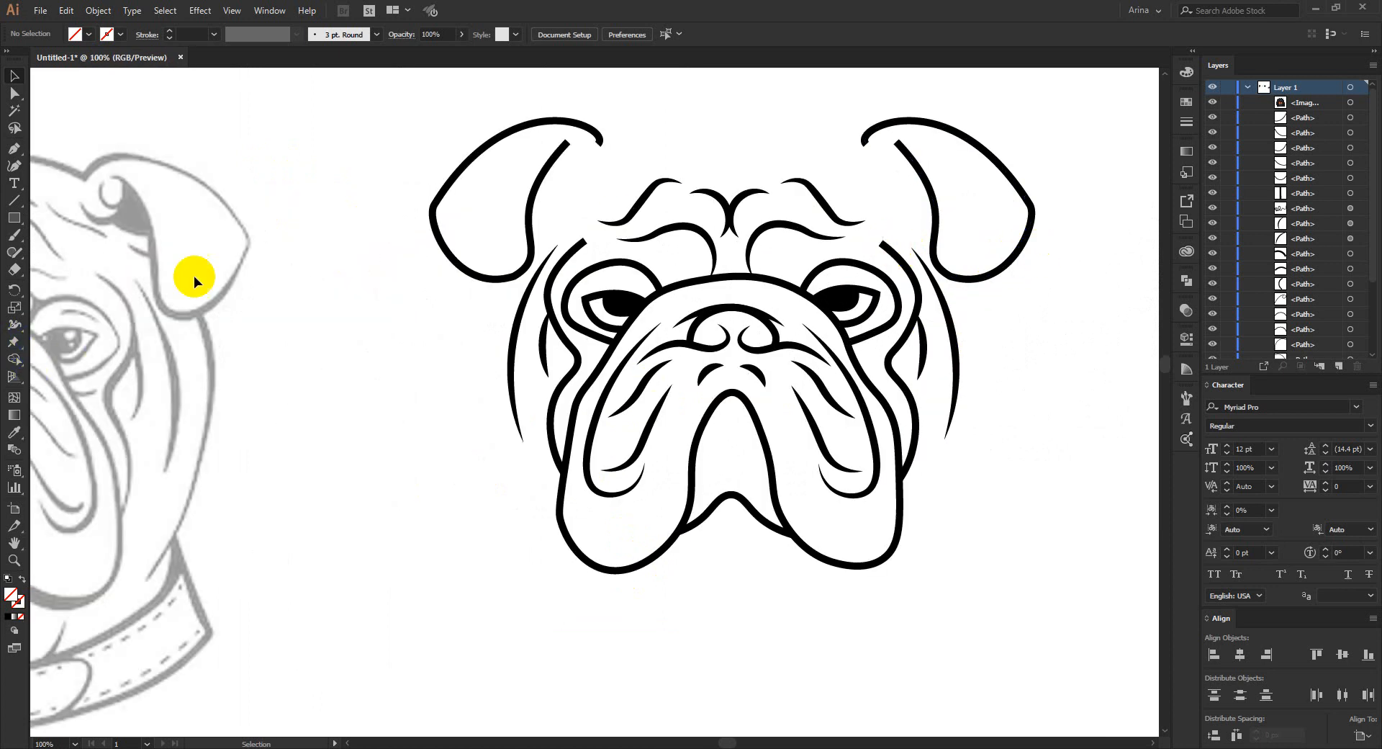
- Isolate the traced bulldog group and give the two wavy cheek lines beside the eyes a stroke profile tapered at both ends
click(578, 249)
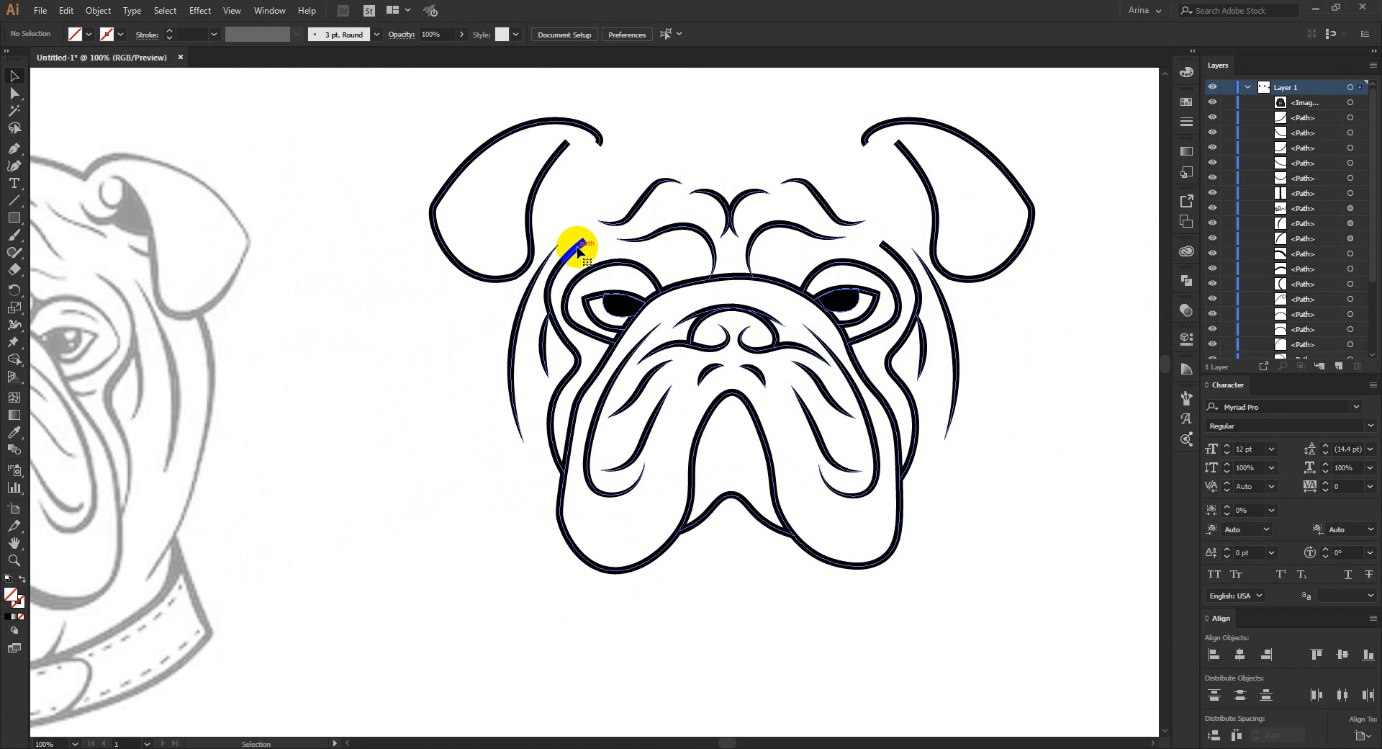
double_click(578, 249)
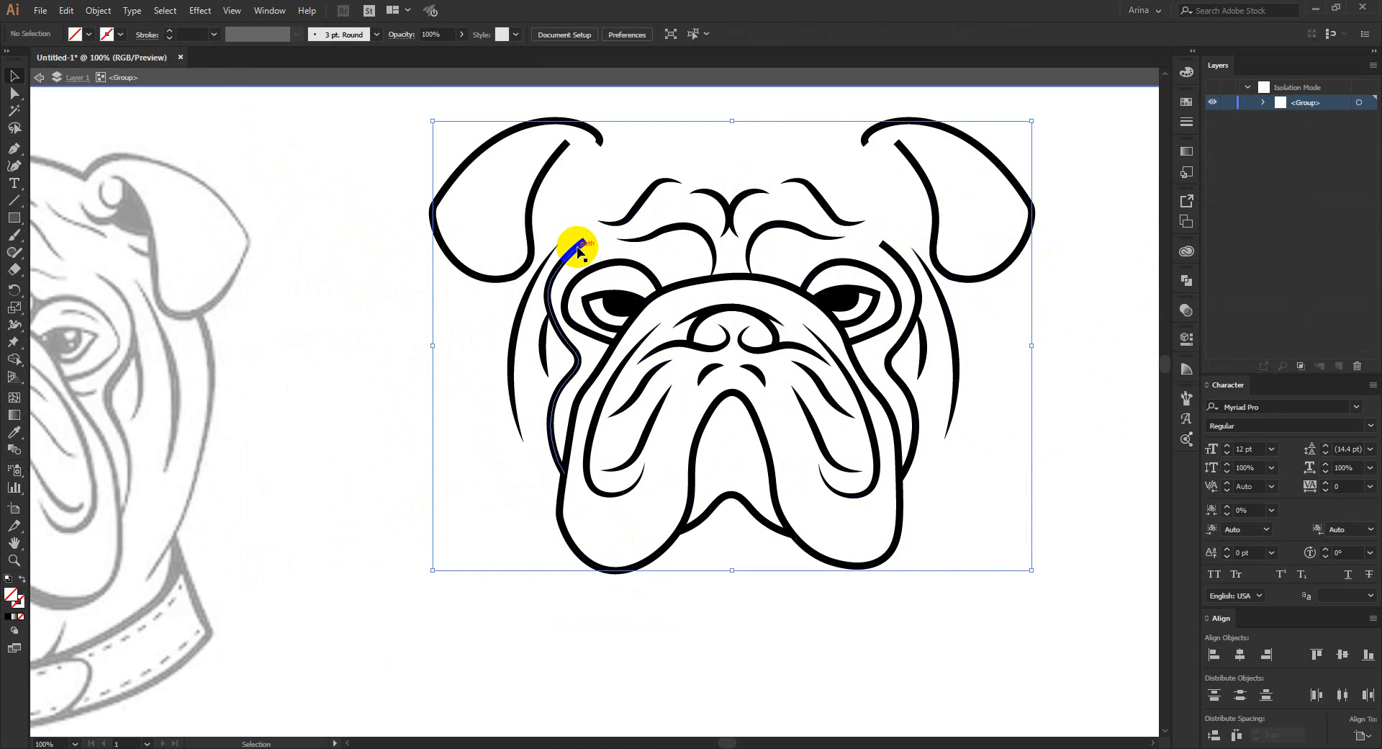
click(885, 277)
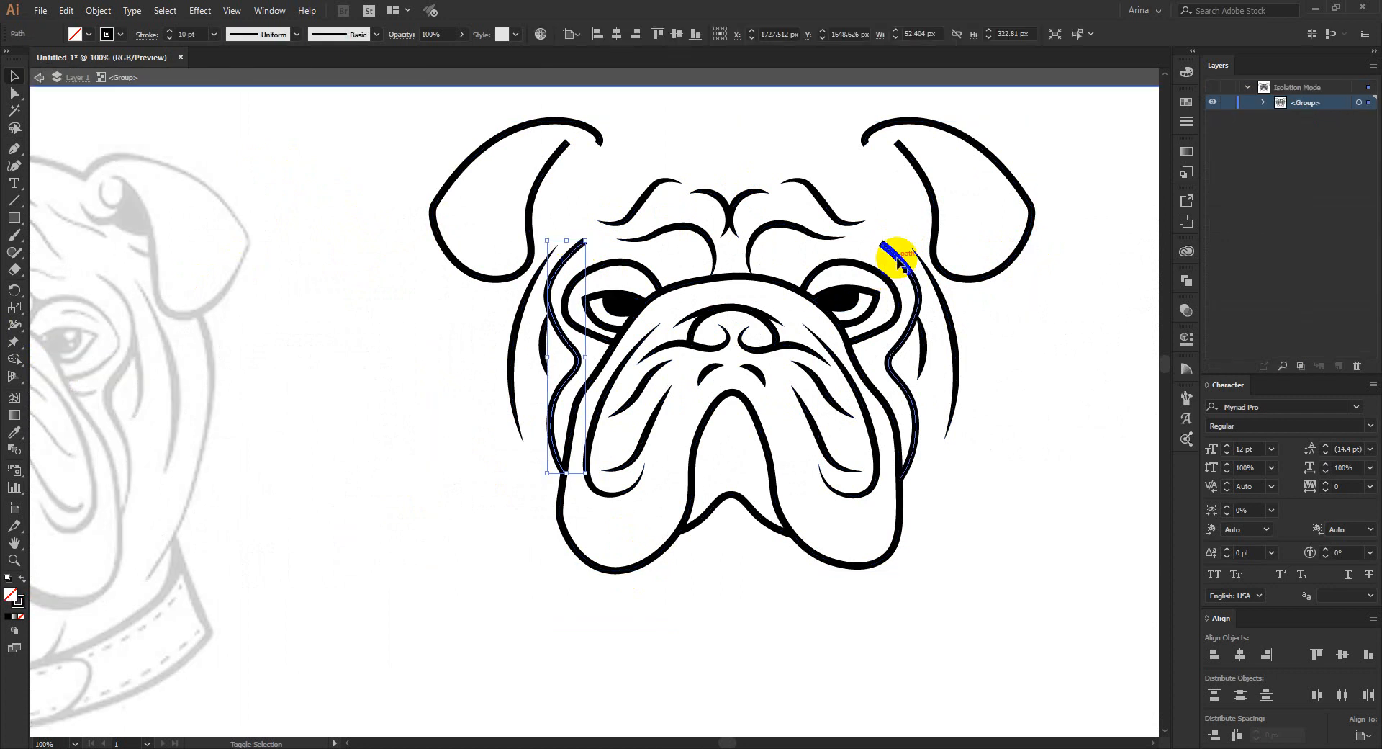
click(156, 48)
click(81, 254)
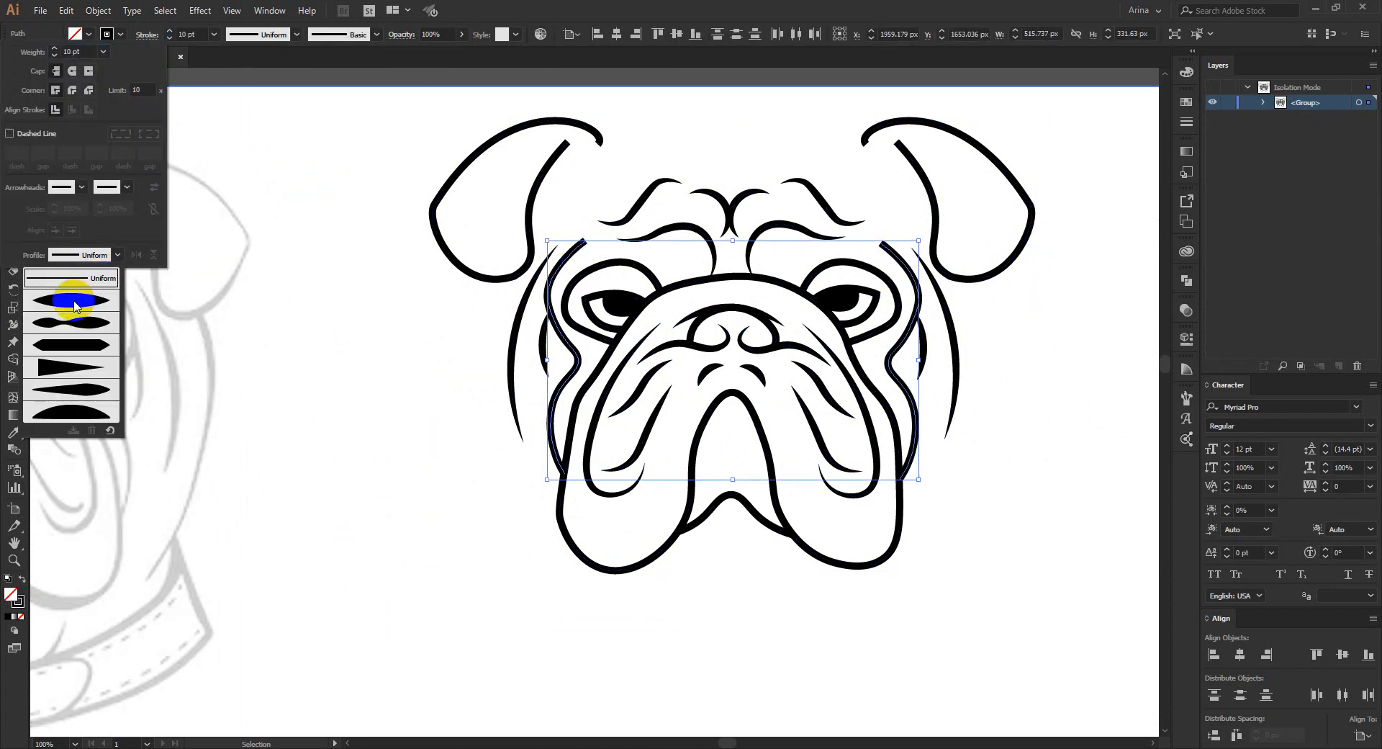
click(86, 302)
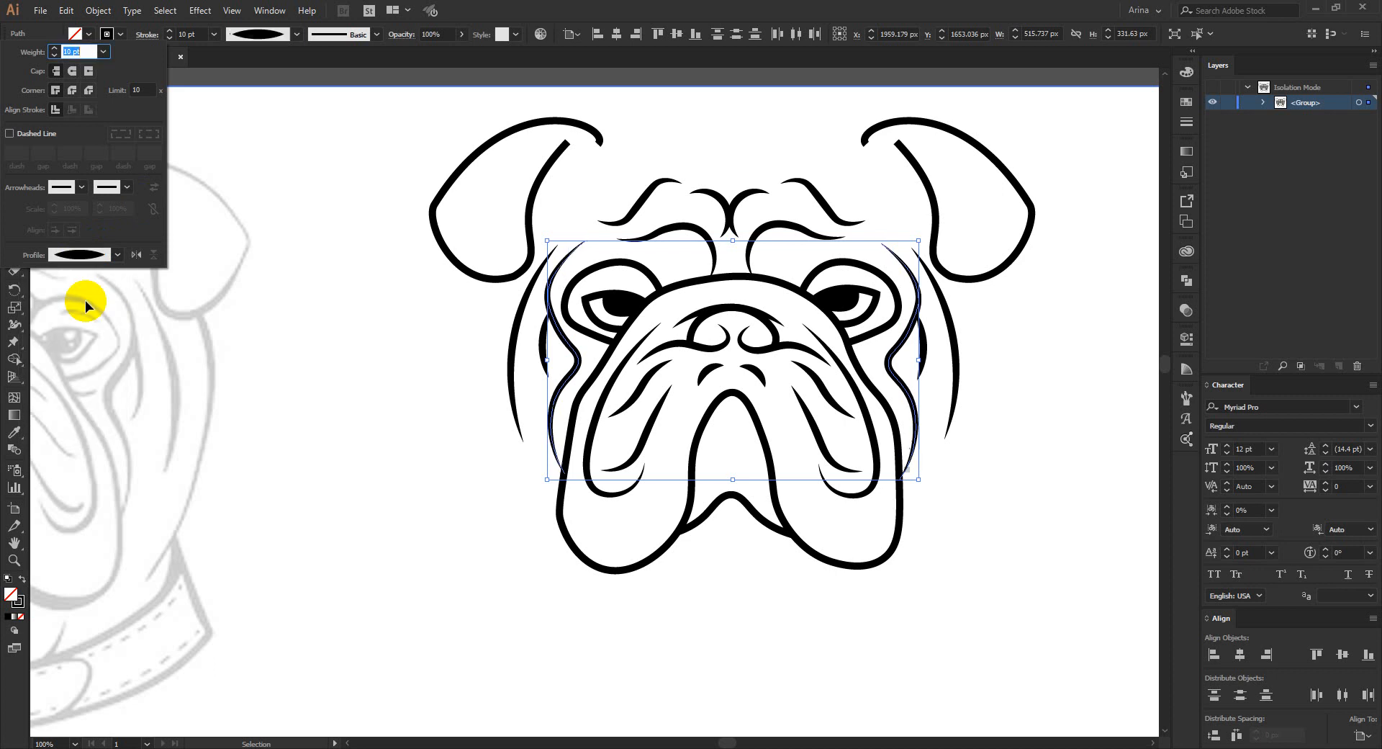
click(305, 337)
click(1086, 395)
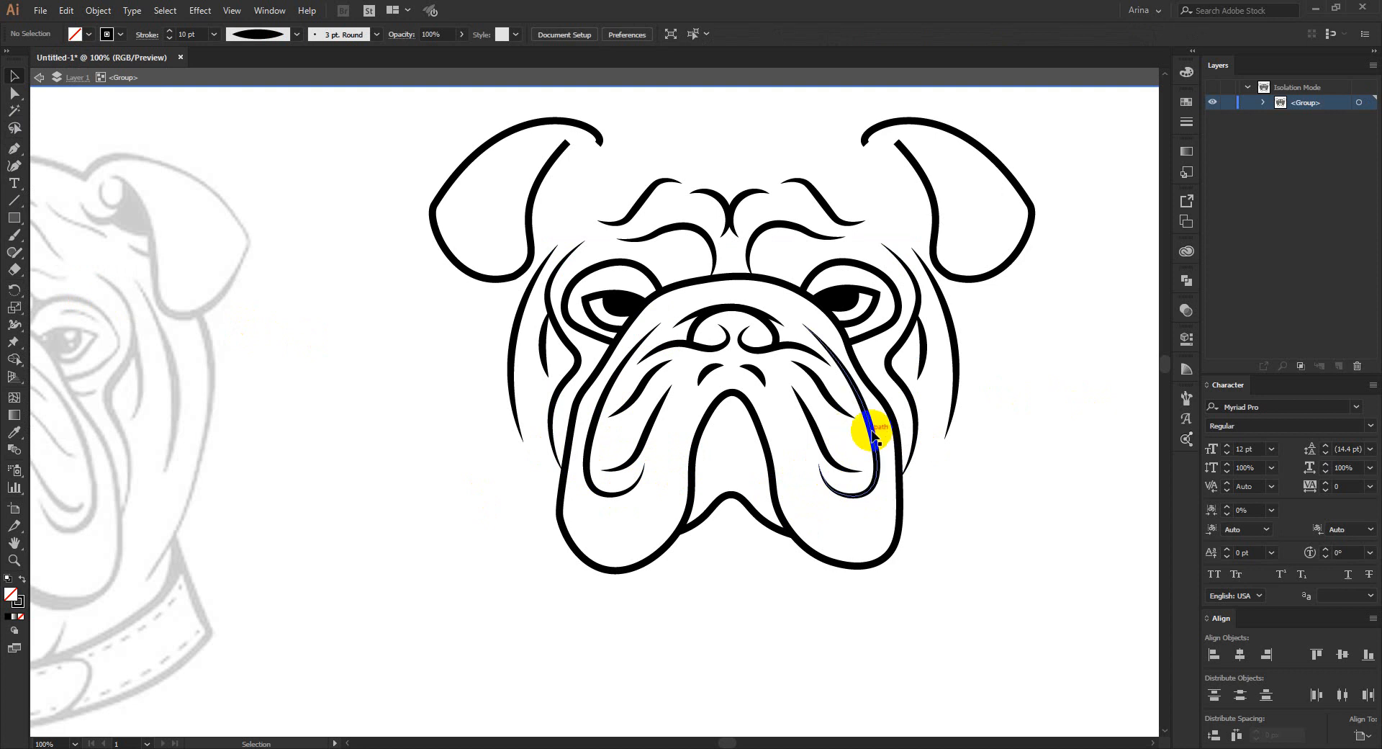
- Give both bulldog ear outlines the stroke profile tapered at both ends, and leave isolation mode
click(532, 216)
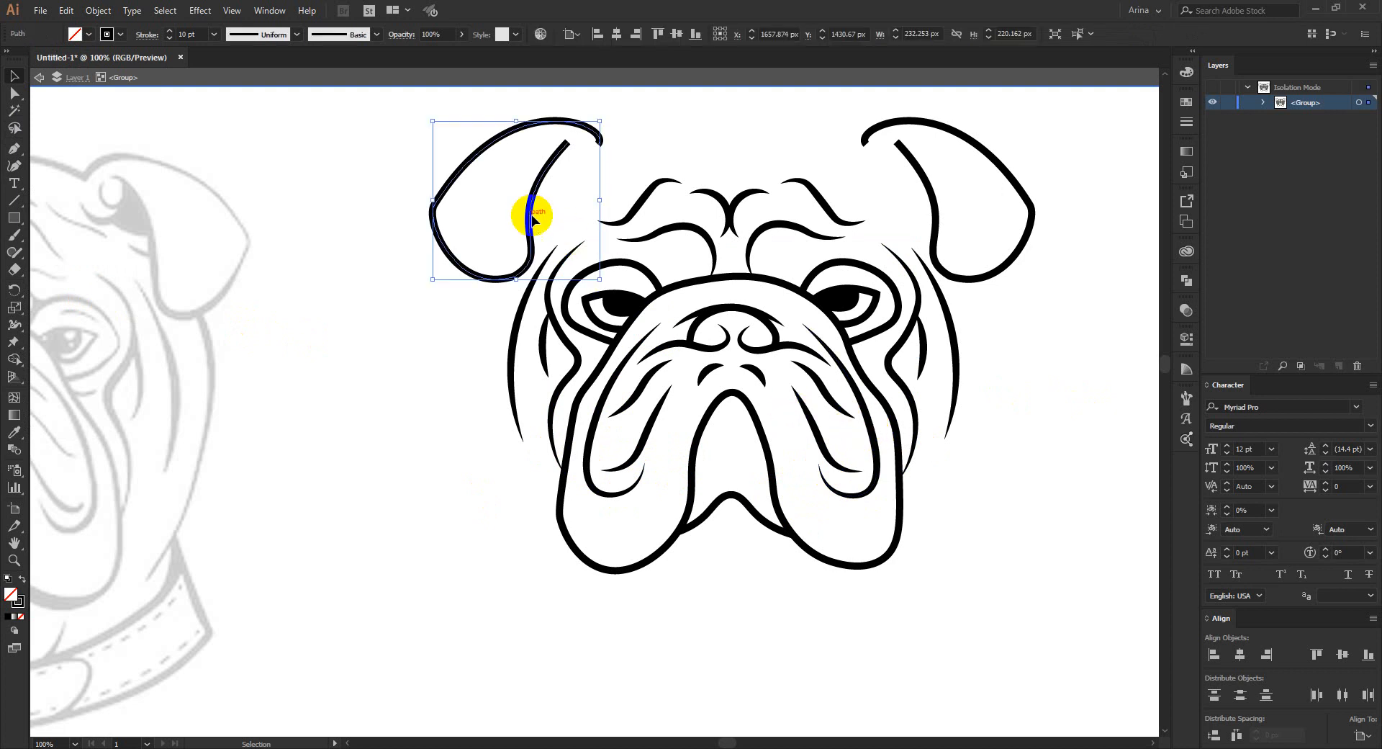
shift+click(934, 207)
click(142, 41)
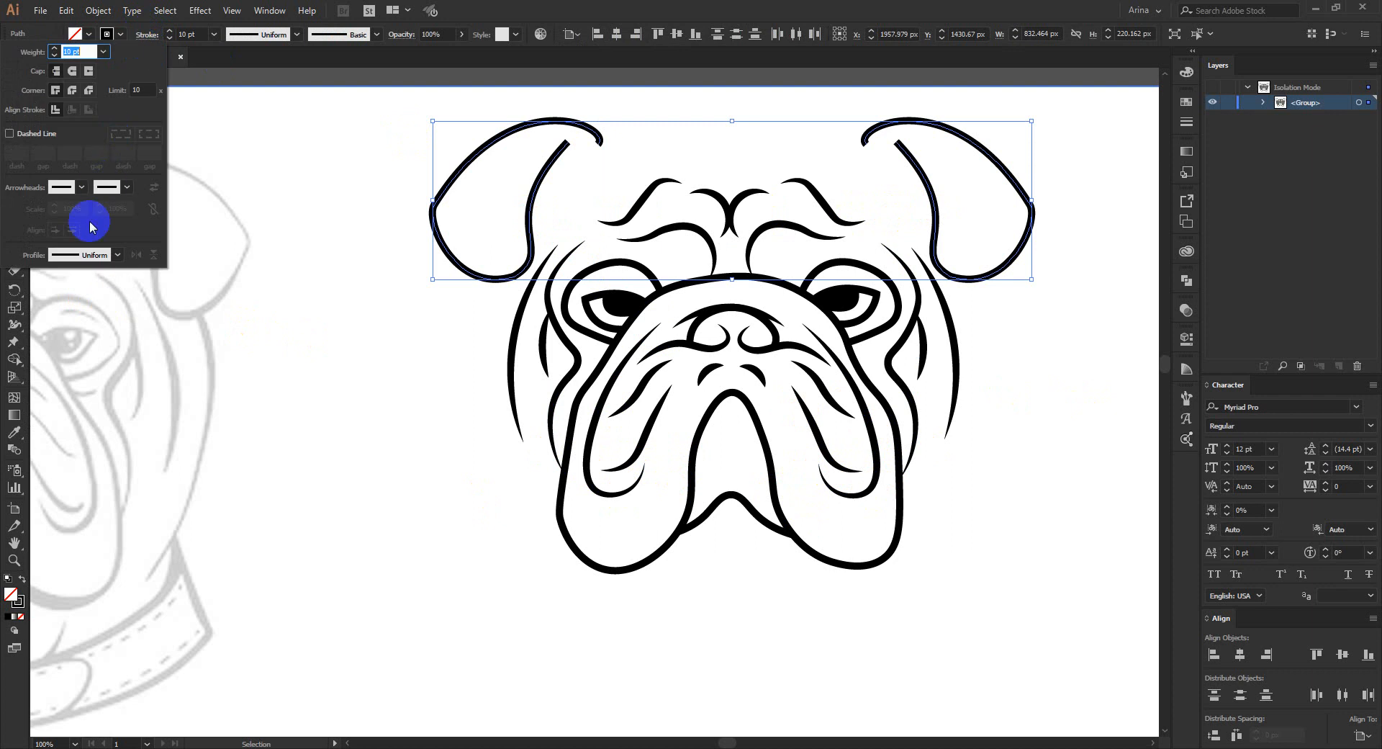
click(90, 254)
click(72, 271)
click(262, 302)
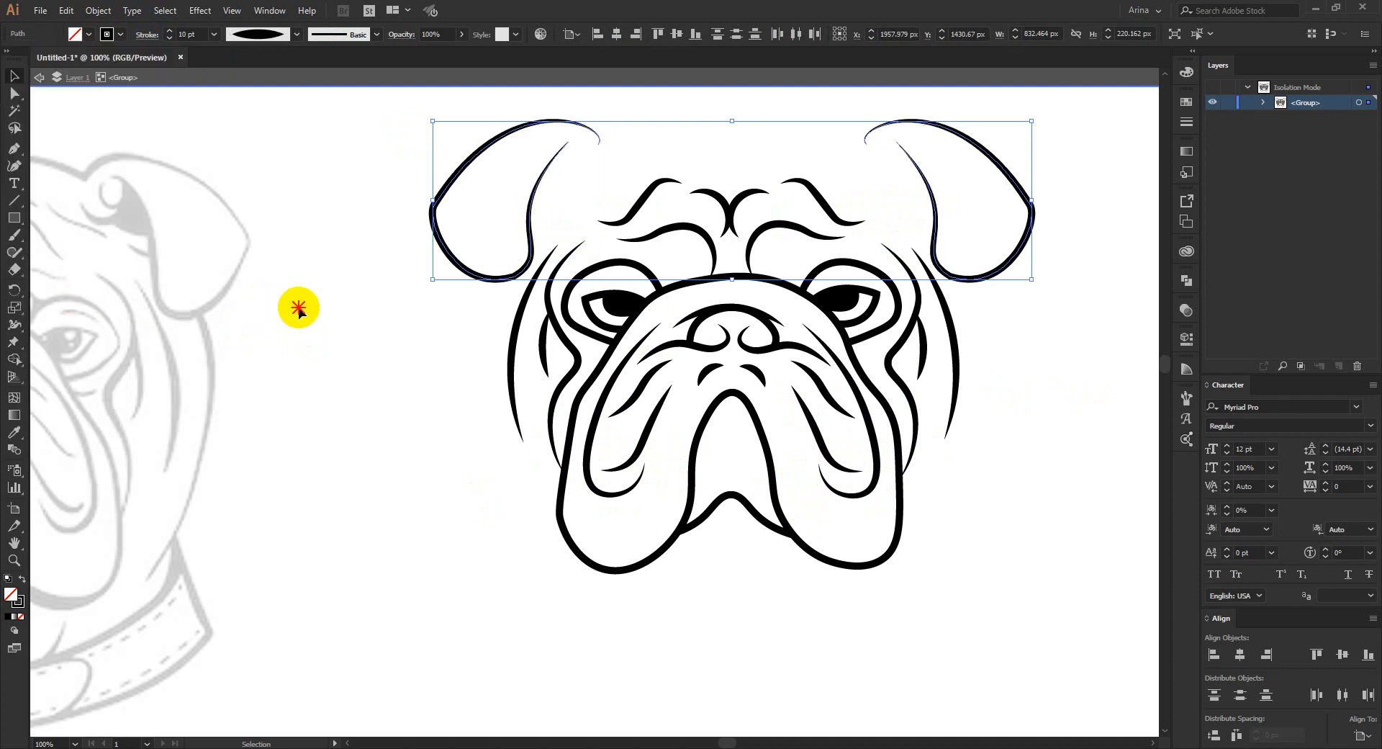
double_click(297, 306)
click(334, 259)
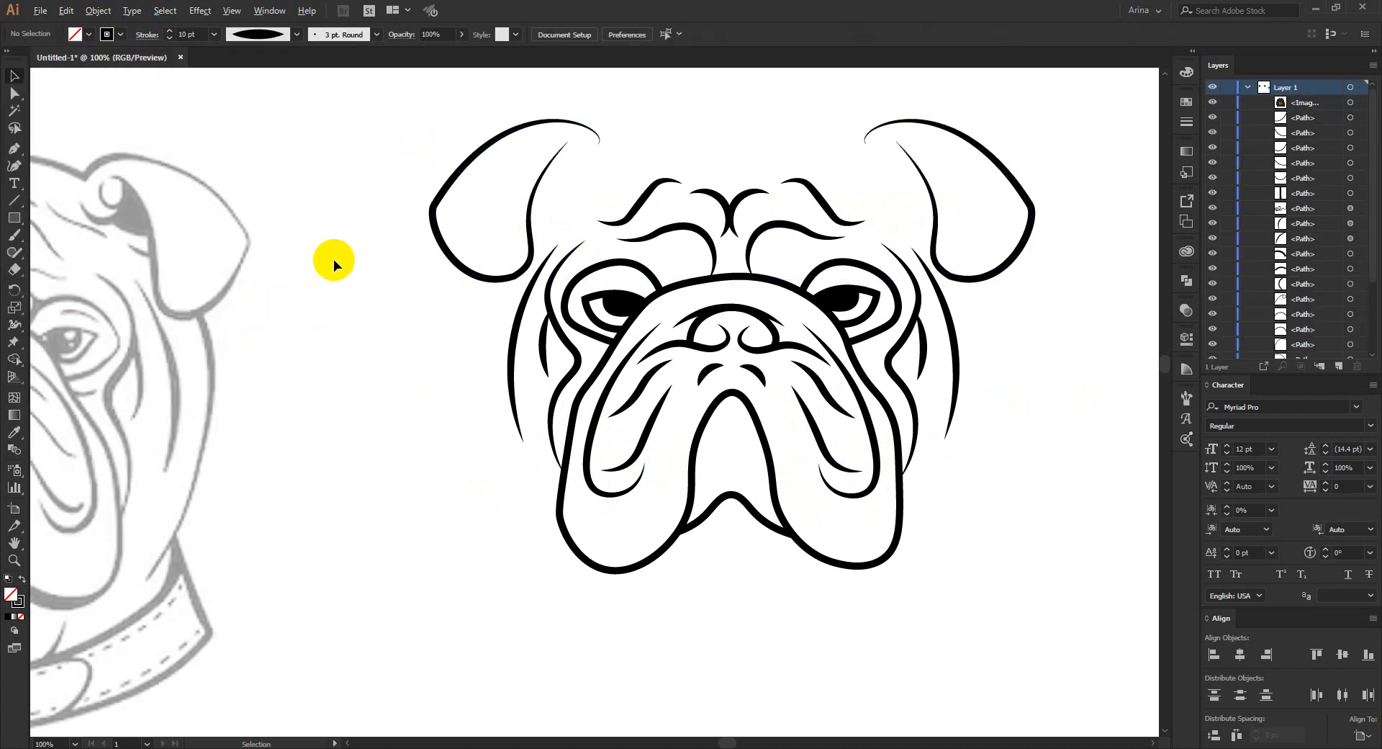
- Review the finished bulldog line art and compare the grey pumpkin reference with its traced outline
scroll(334, 259, down, 2)
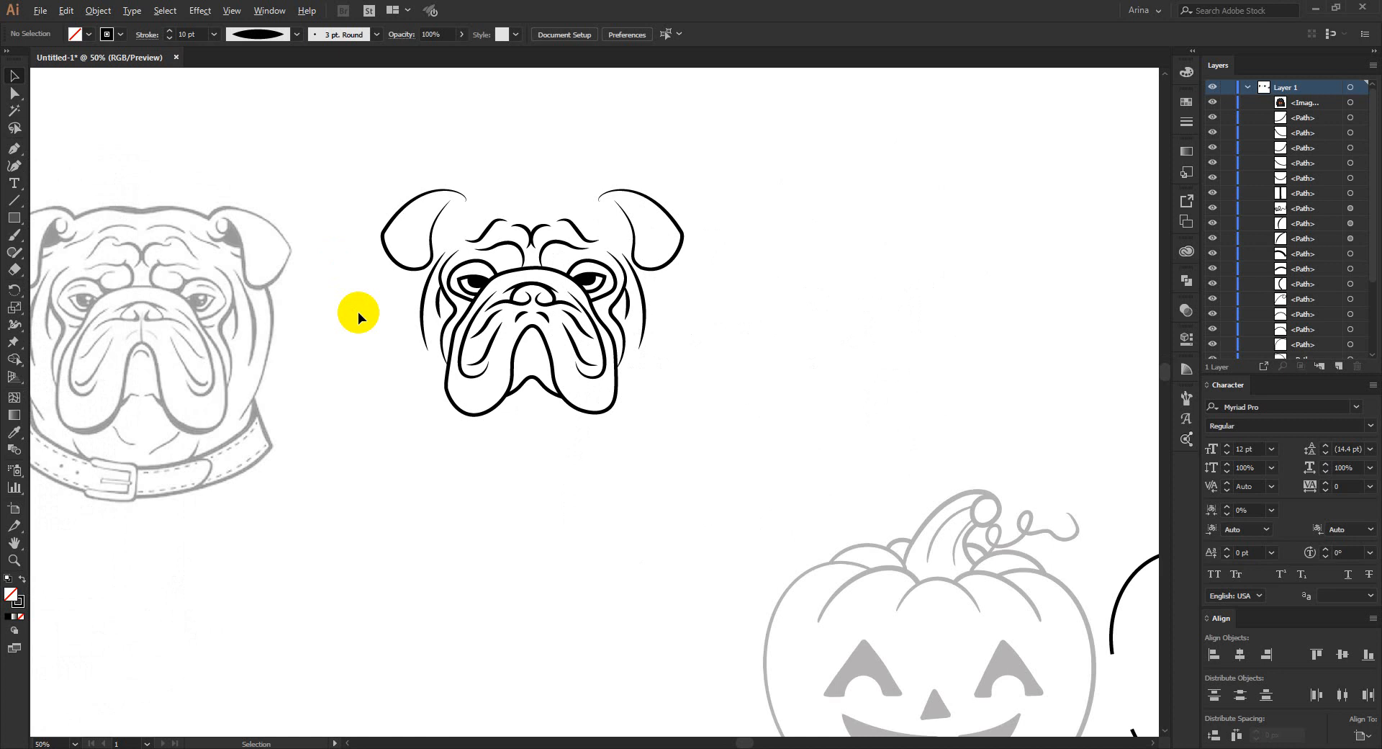
scroll(357, 312, down, 1)
drag(334, 182, 564, 433)
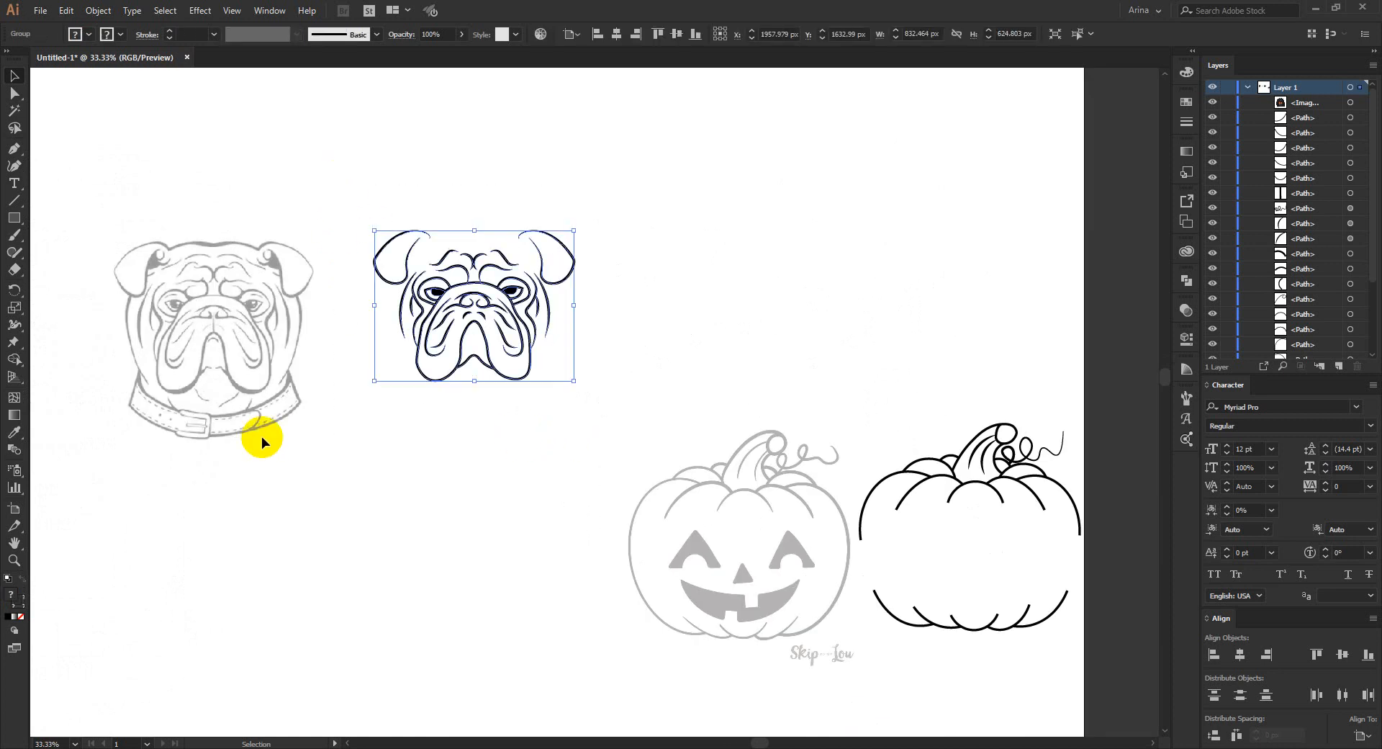
click(205, 283)
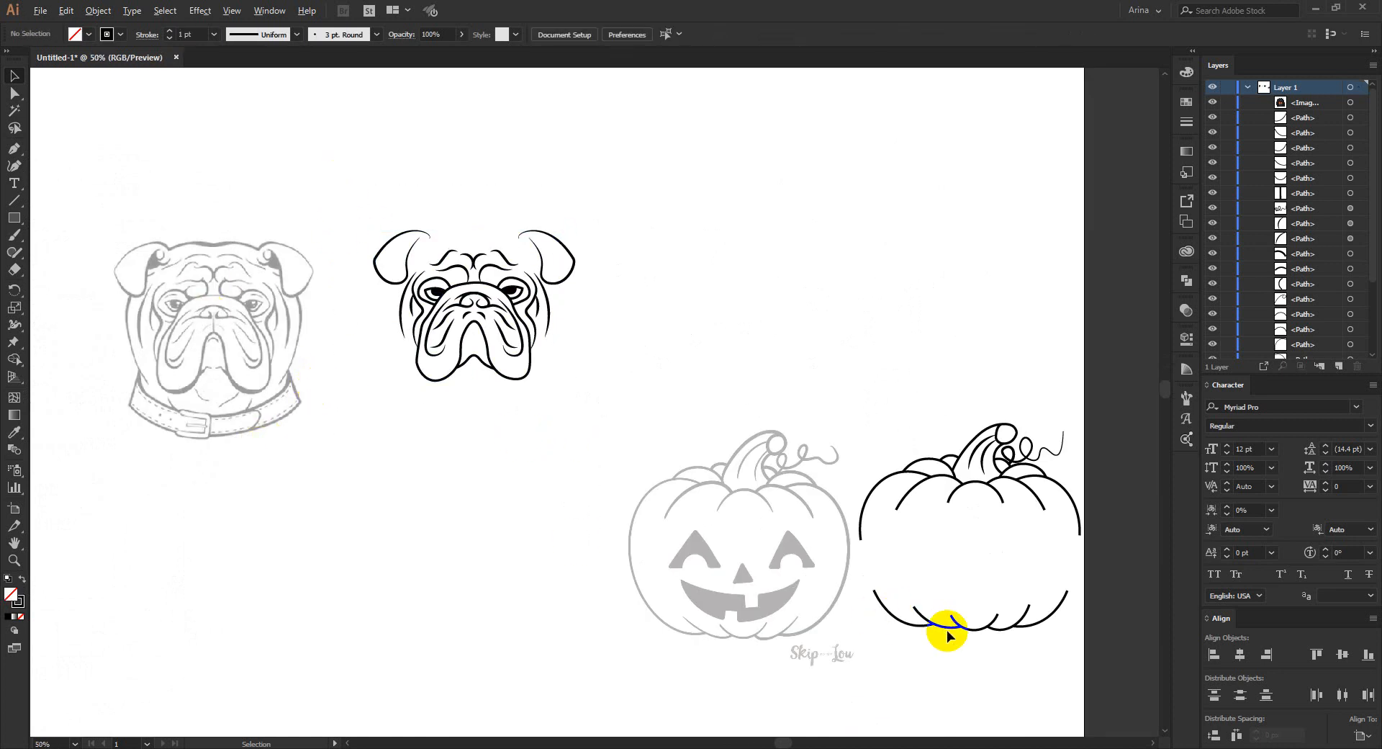
scroll(948, 629, up, 1)
scroll(797, 488, up, 1)
drag(568, 435, 422, 428)
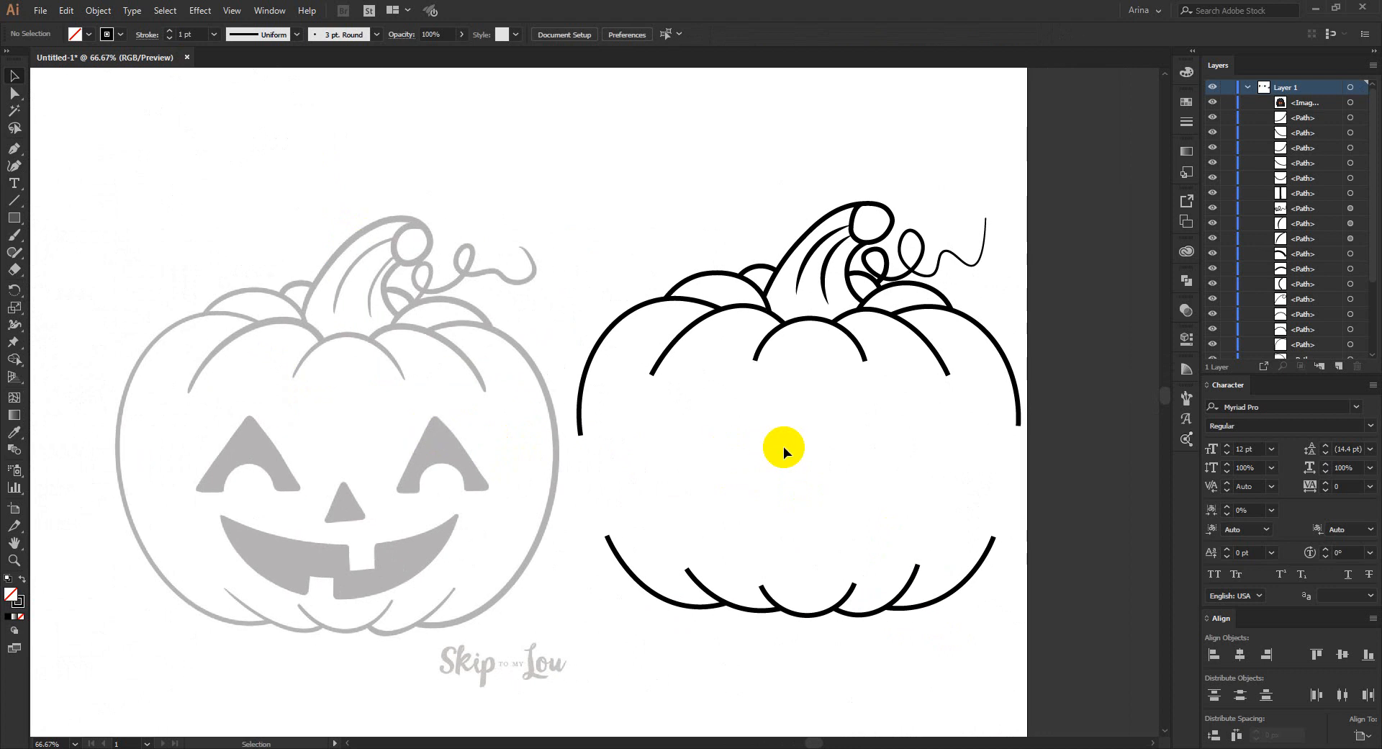
drag(119, 170, 483, 688)
click(479, 576)
scroll(393, 318, down, 1)
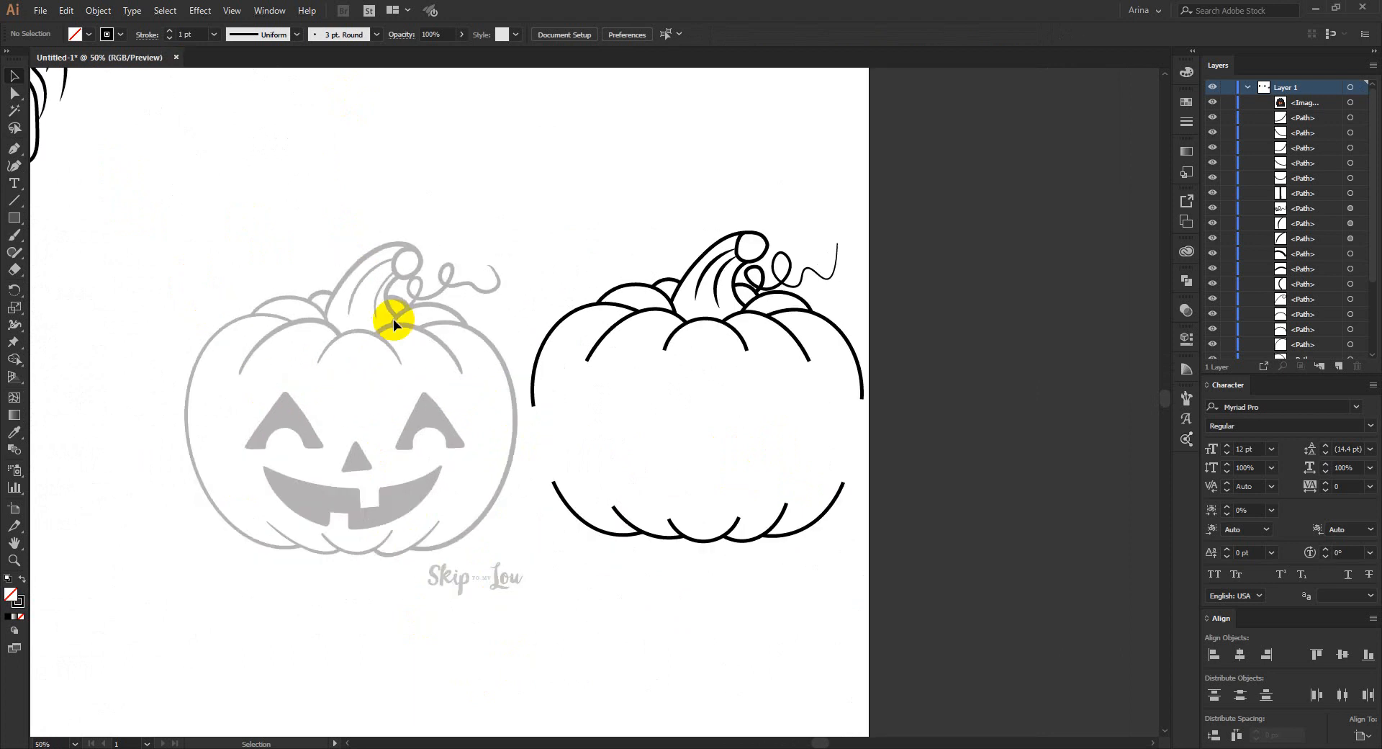
scroll(393, 319, down, 1)
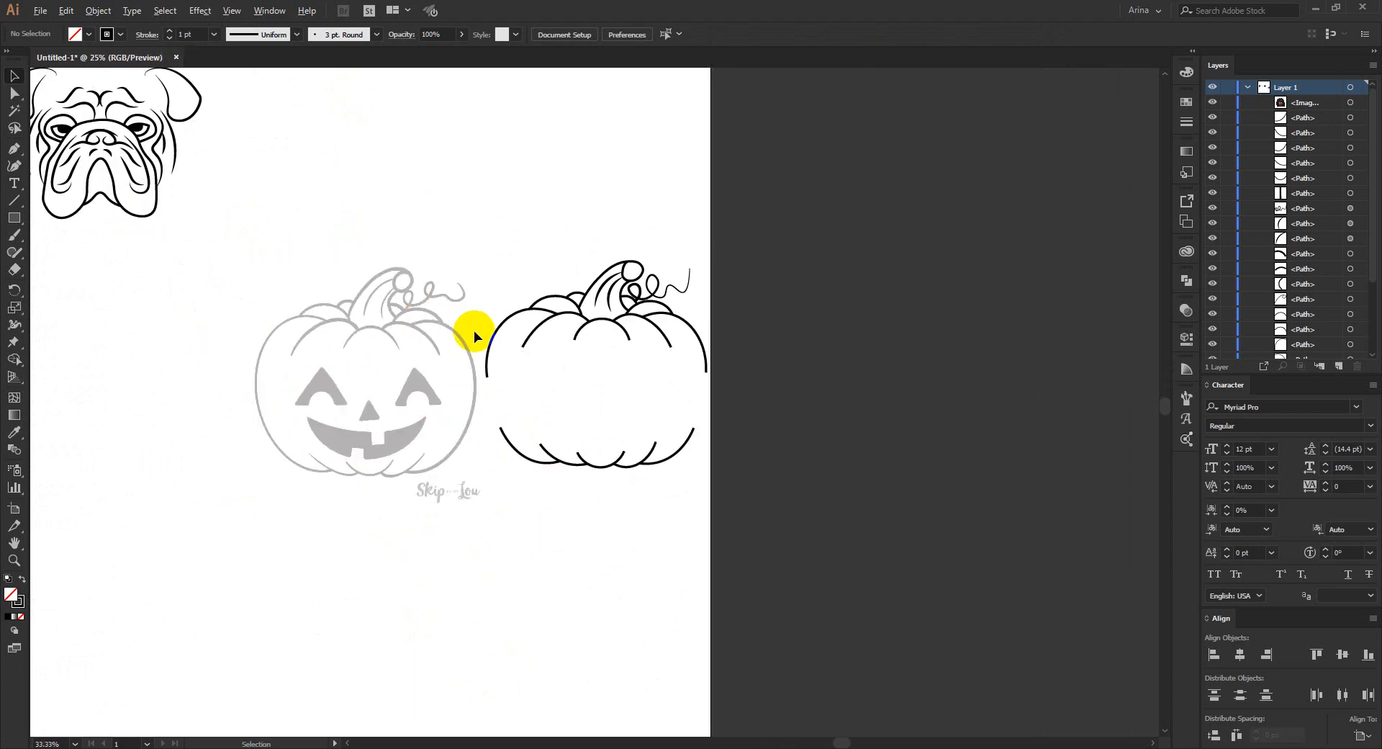
scroll(468, 330, down, 1)
- Give the three inner rib curves at the top of the traced pumpkin the stroke profile tapered at both ends
scroll(148, 124, up, 1)
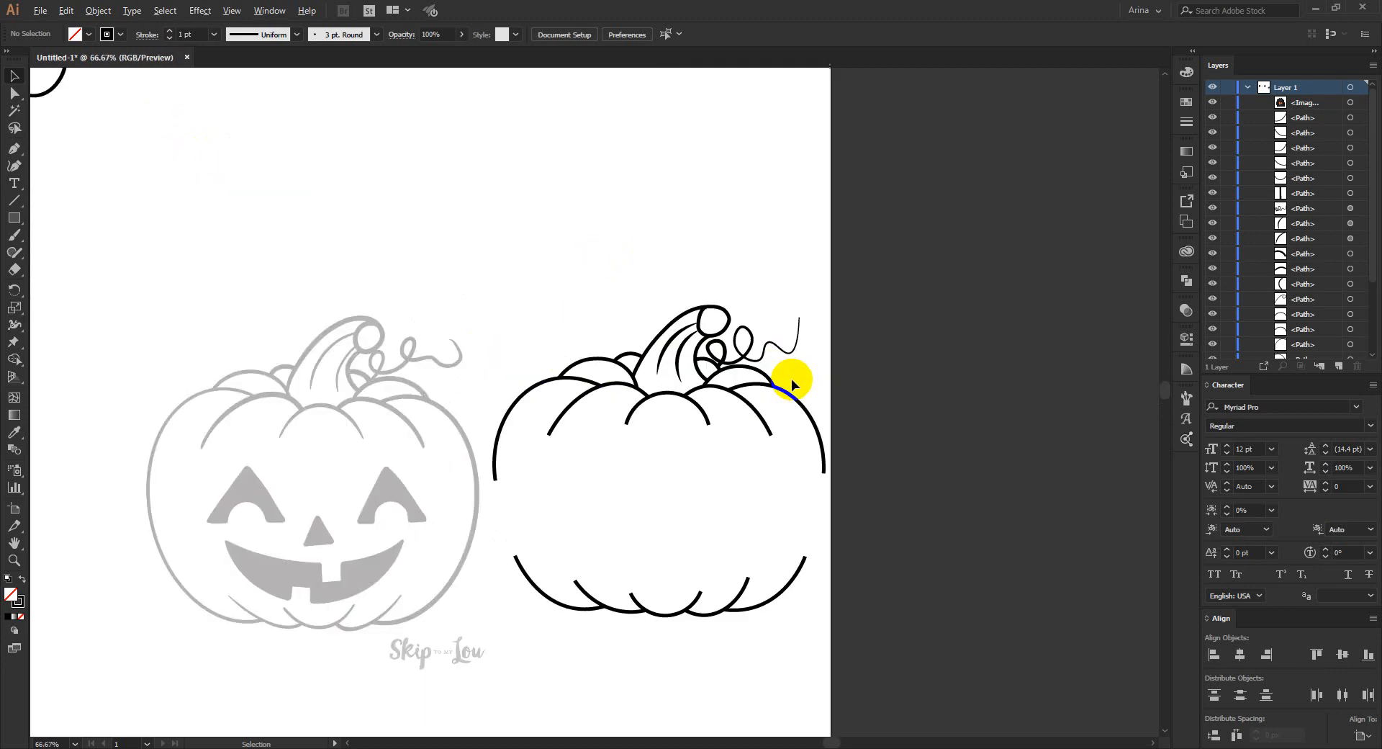
scroll(792, 378, up, 2)
scroll(647, 439, up, 1)
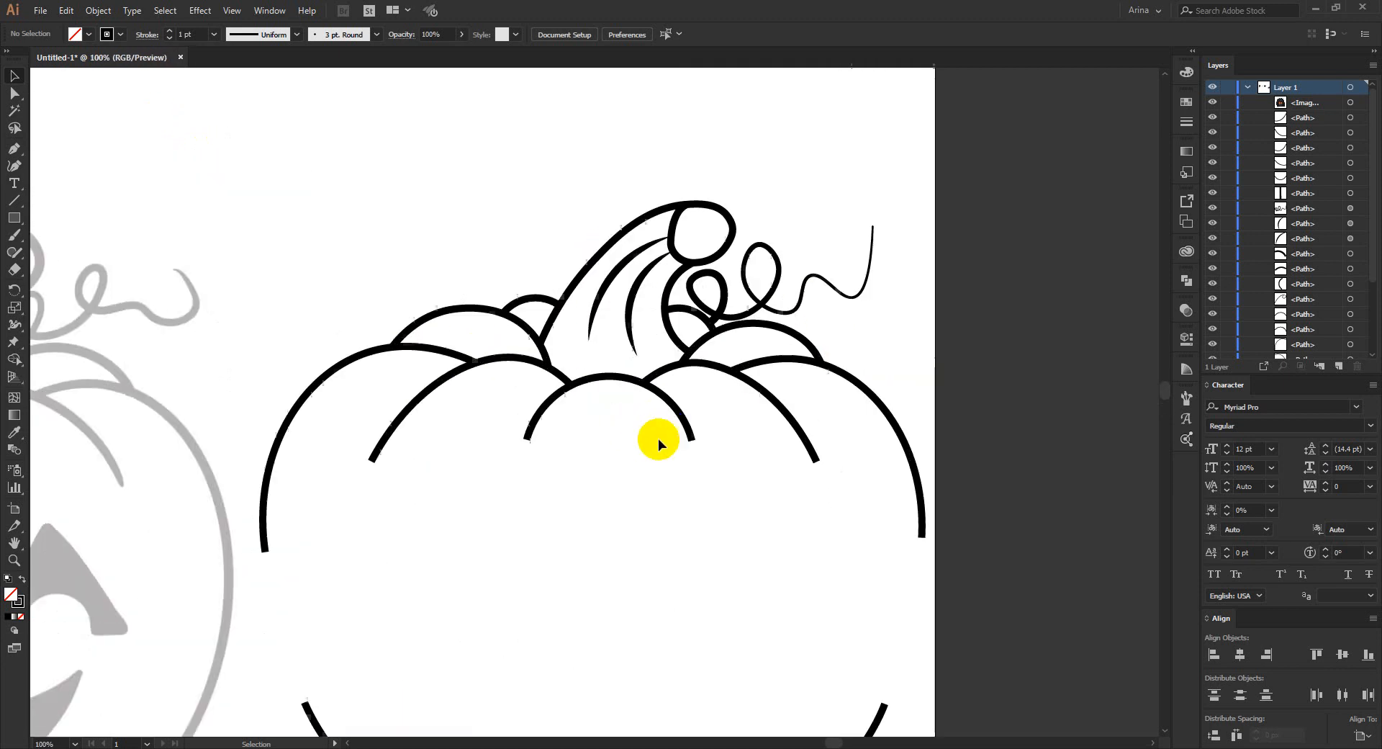
click(531, 430)
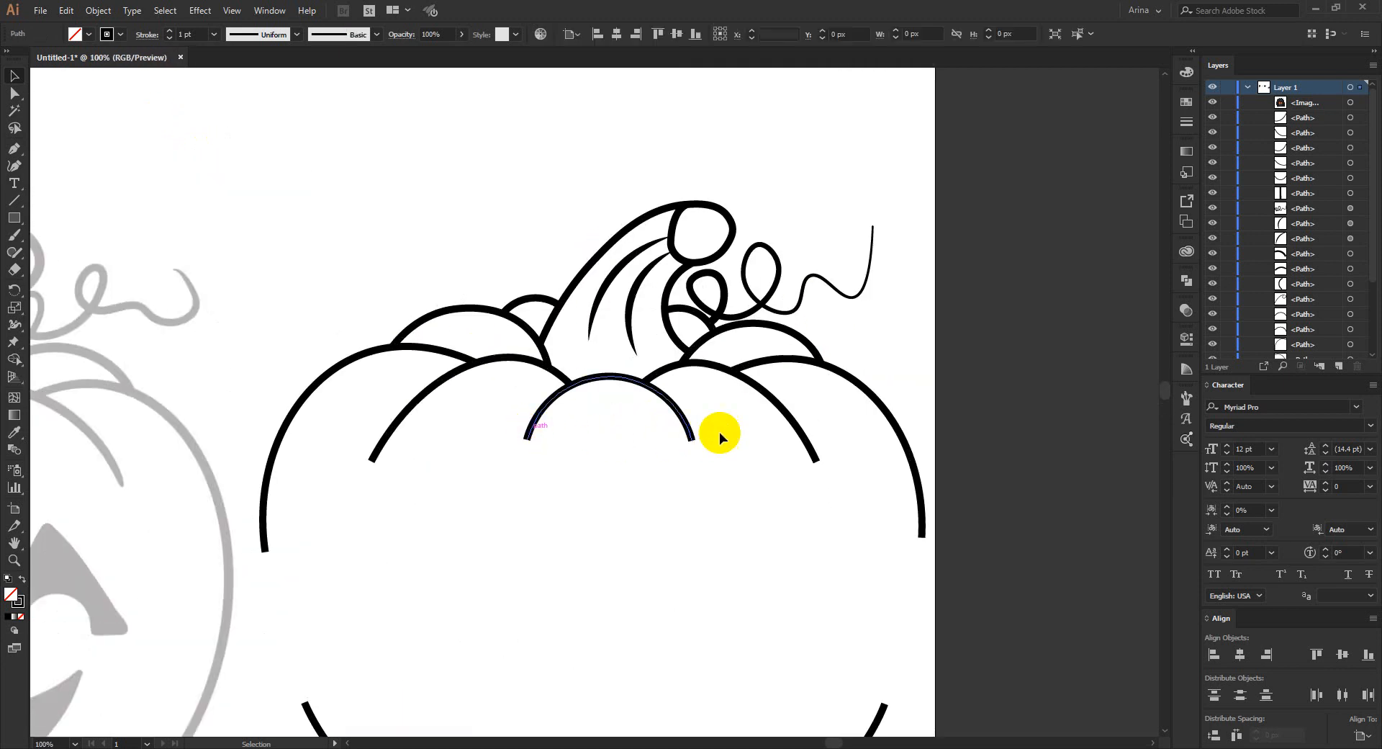
shift+click(795, 426)
shift+click(386, 436)
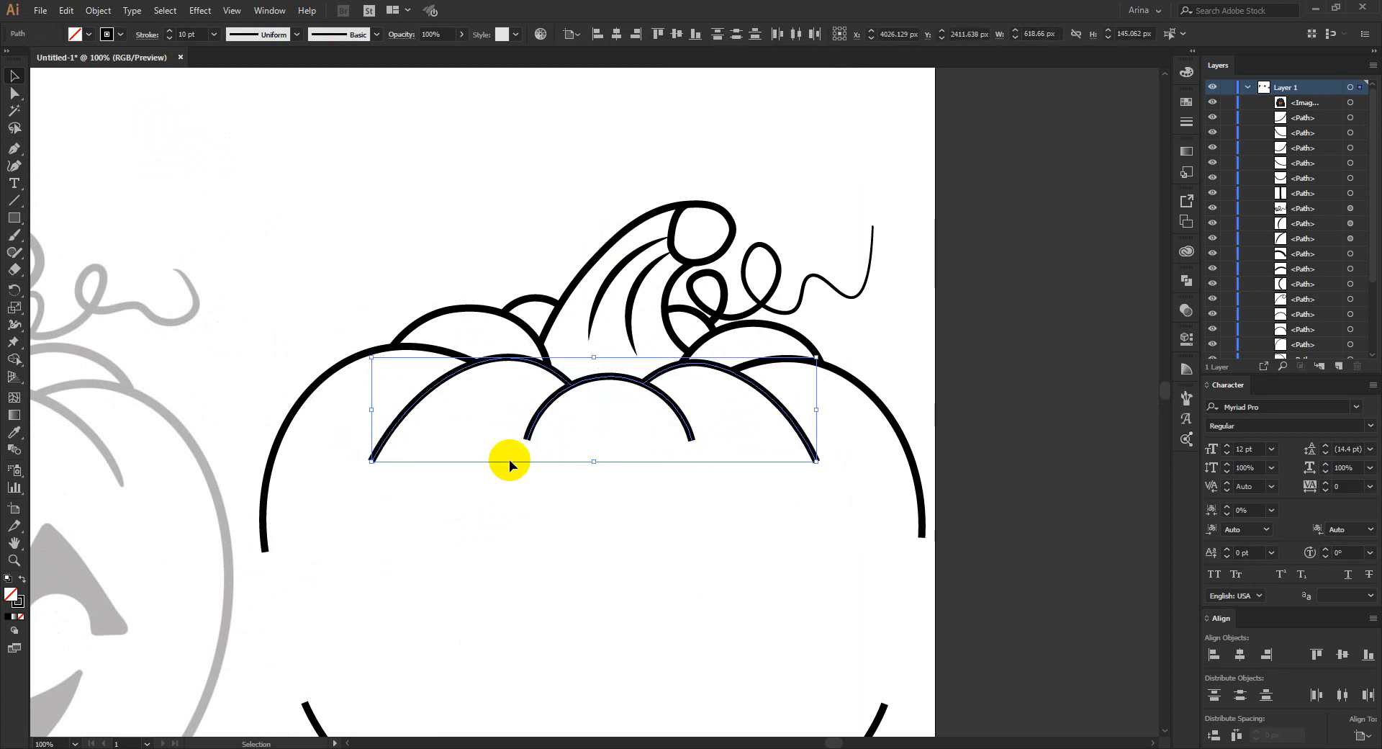
click(147, 35)
click(82, 255)
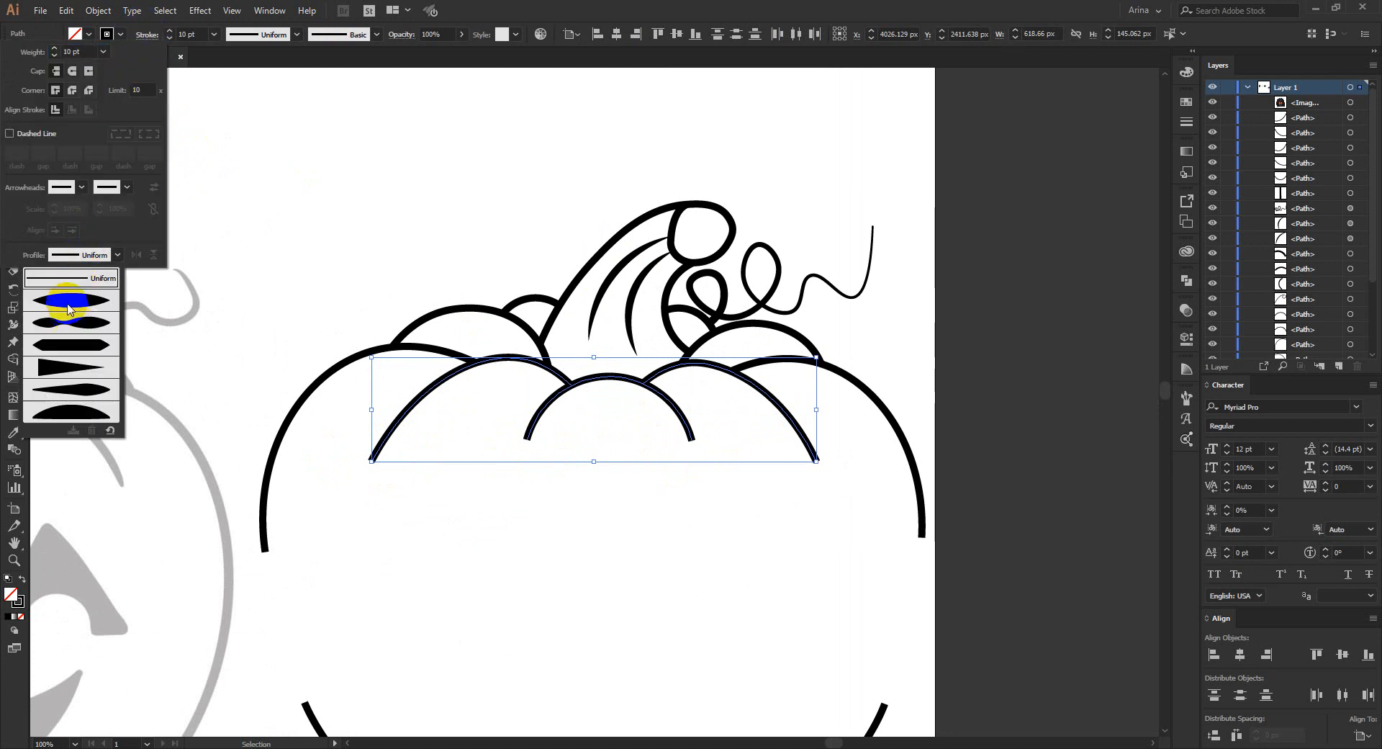
click(70, 298)
click(606, 494)
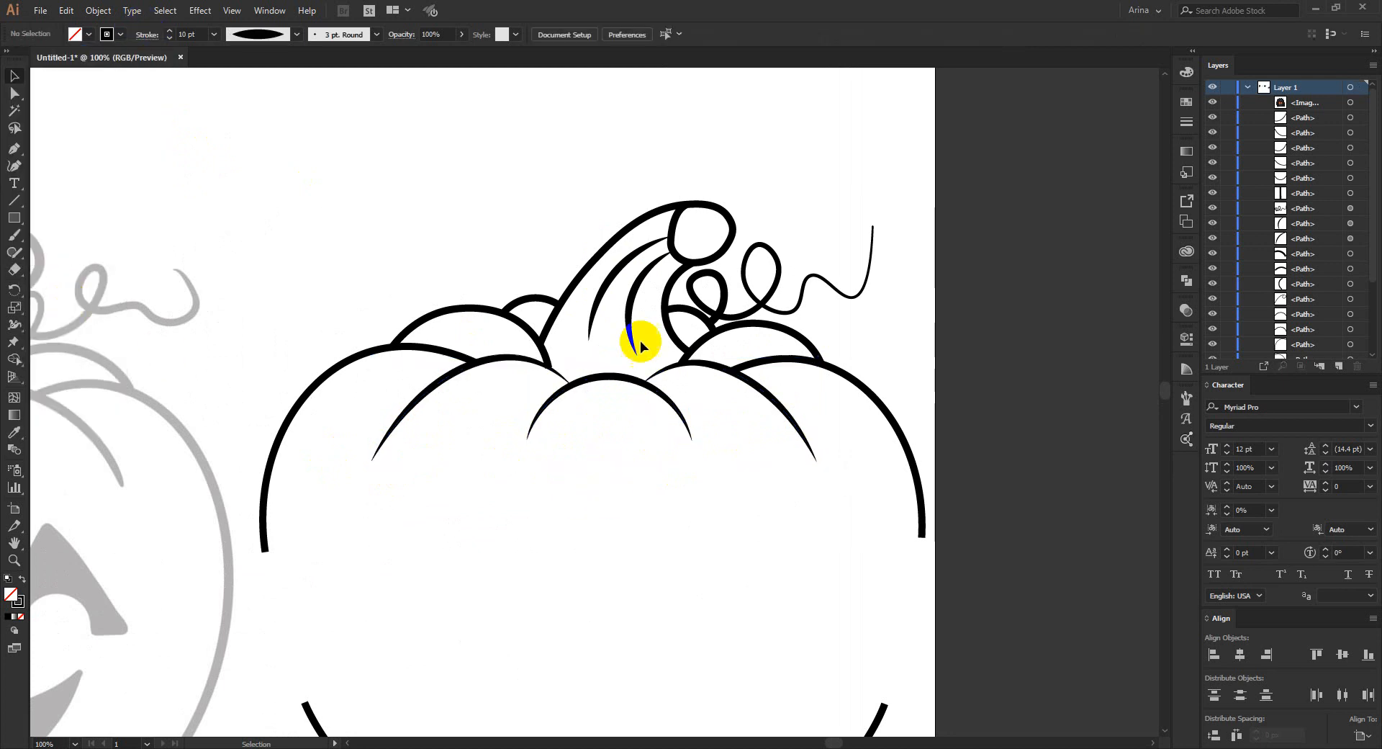
- Give the three inner scallop curves along the pumpkin's base the stroke profile tapered at both ends
scroll(379, 195, down, 4)
scroll(379, 196, down, 4)
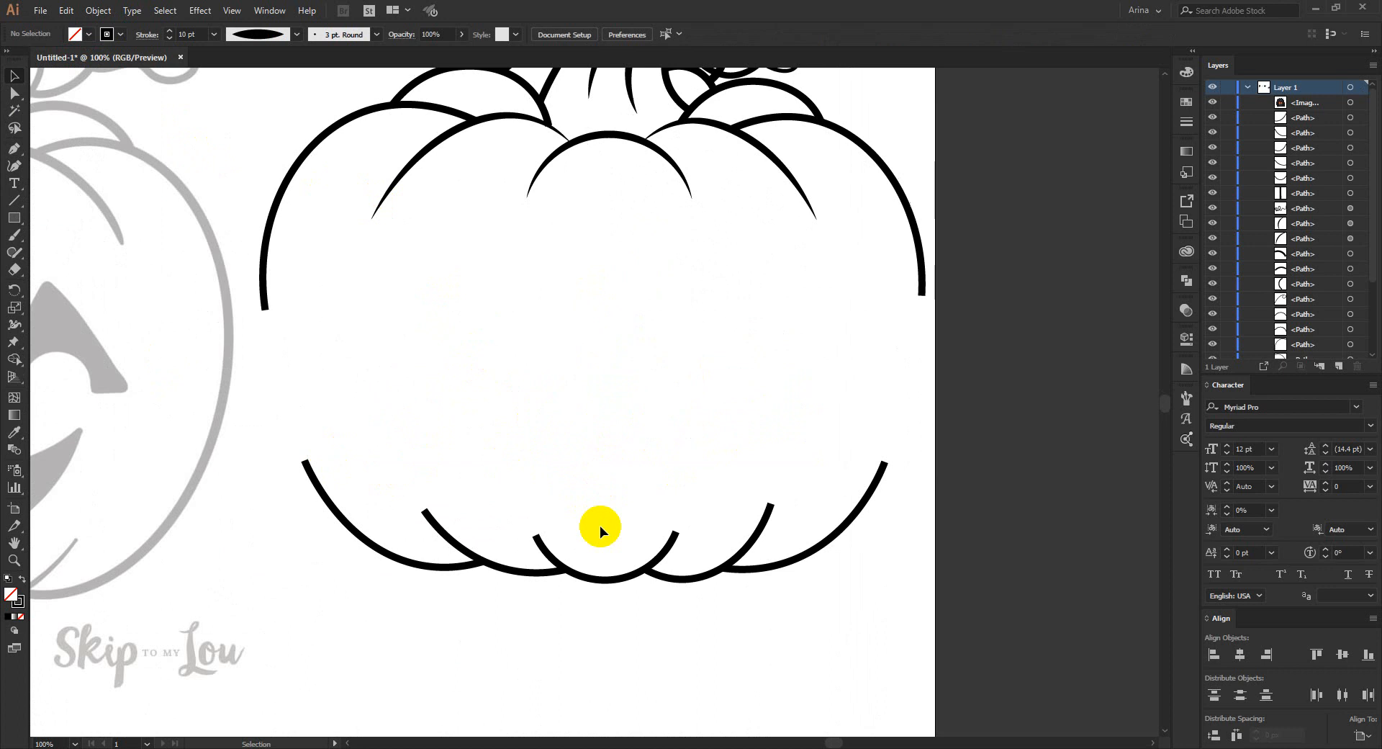
click(609, 583)
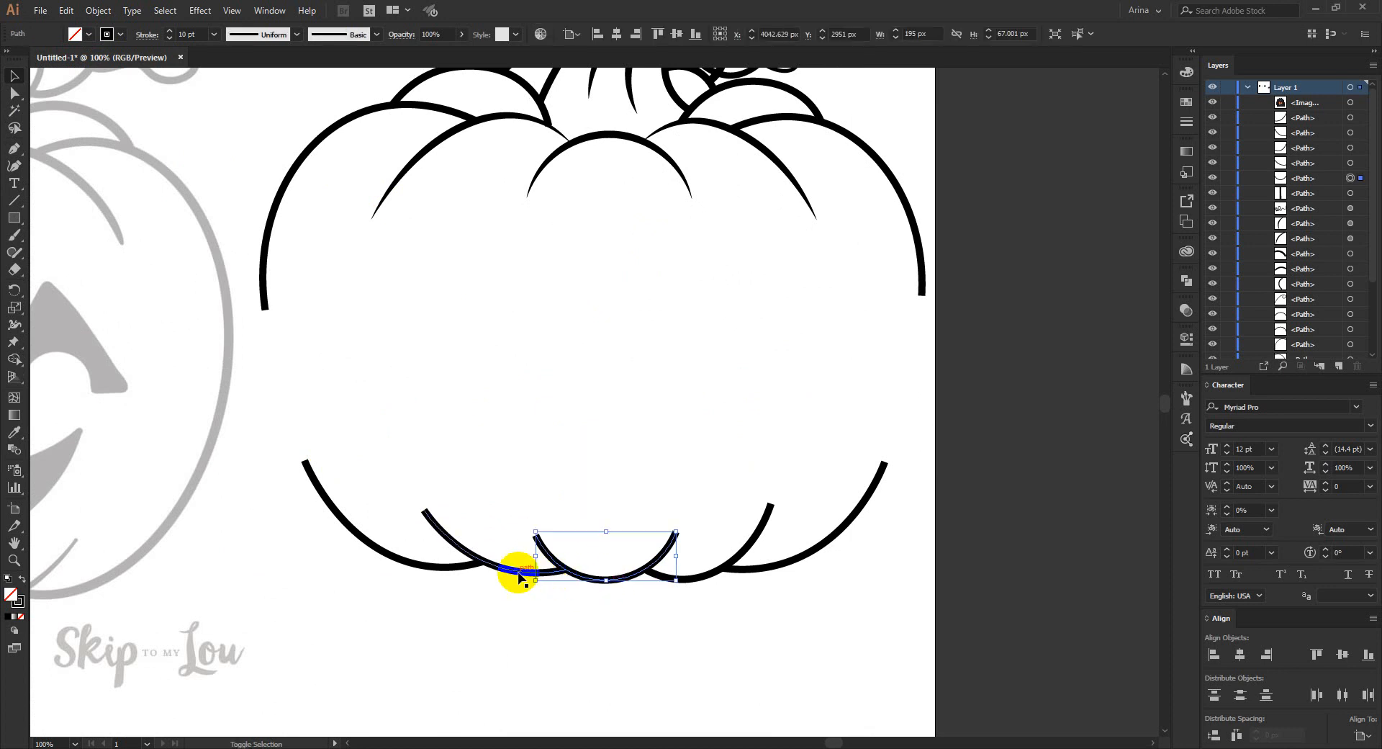
shift+click(508, 567)
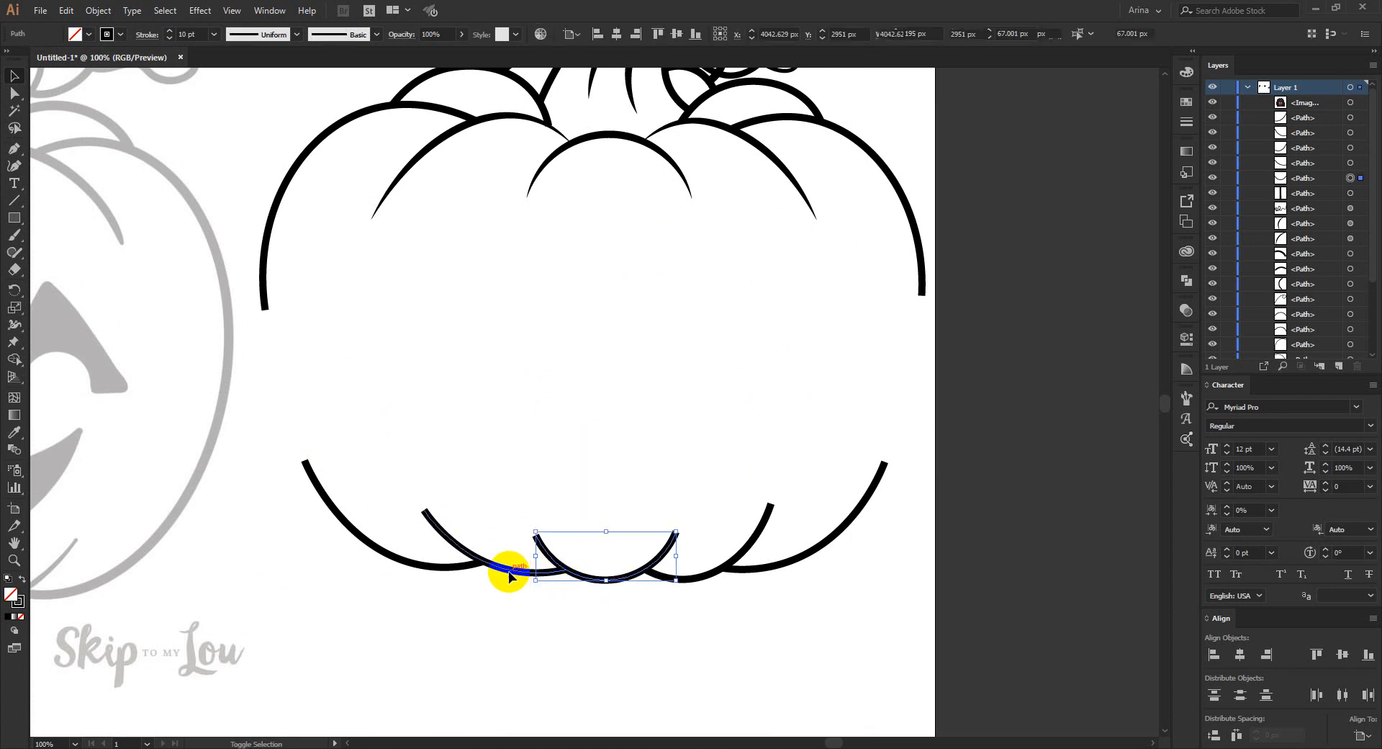
shift+click(754, 549)
click(146, 35)
click(69, 257)
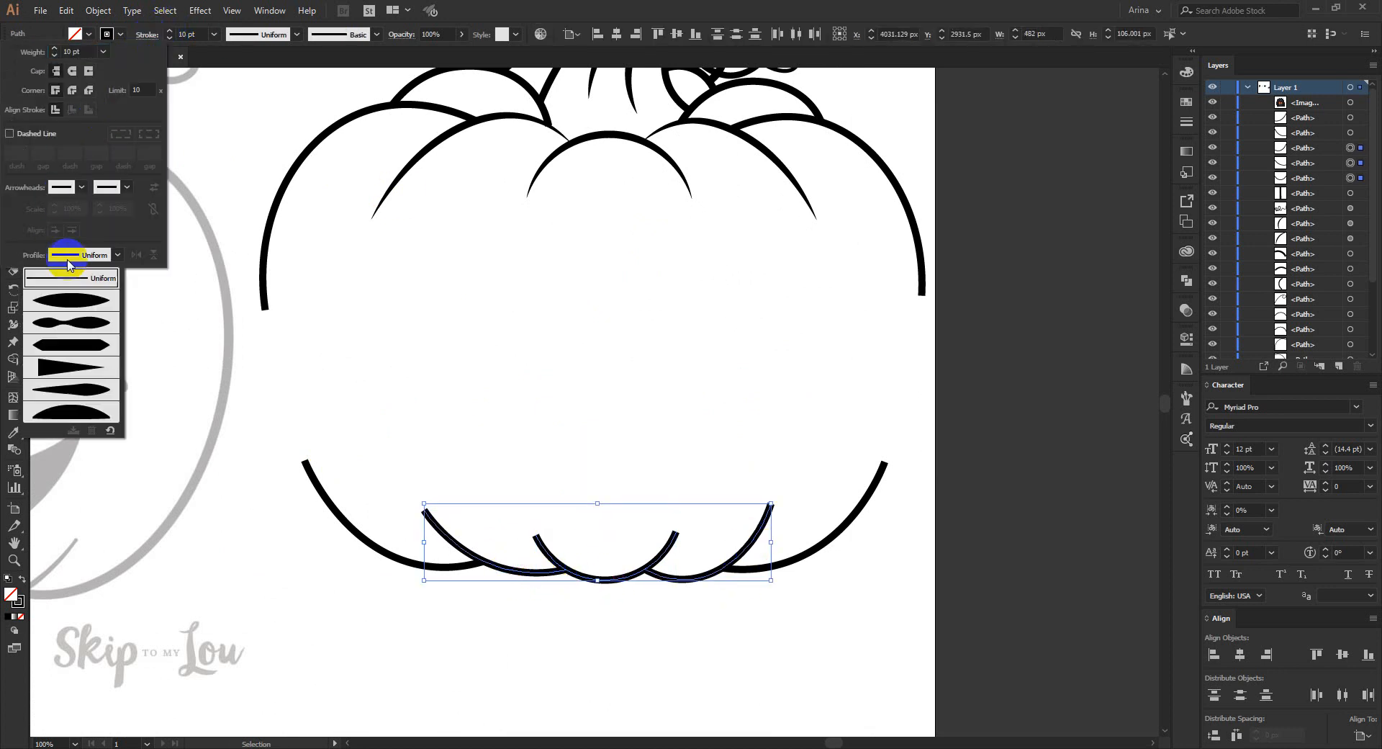
click(71, 300)
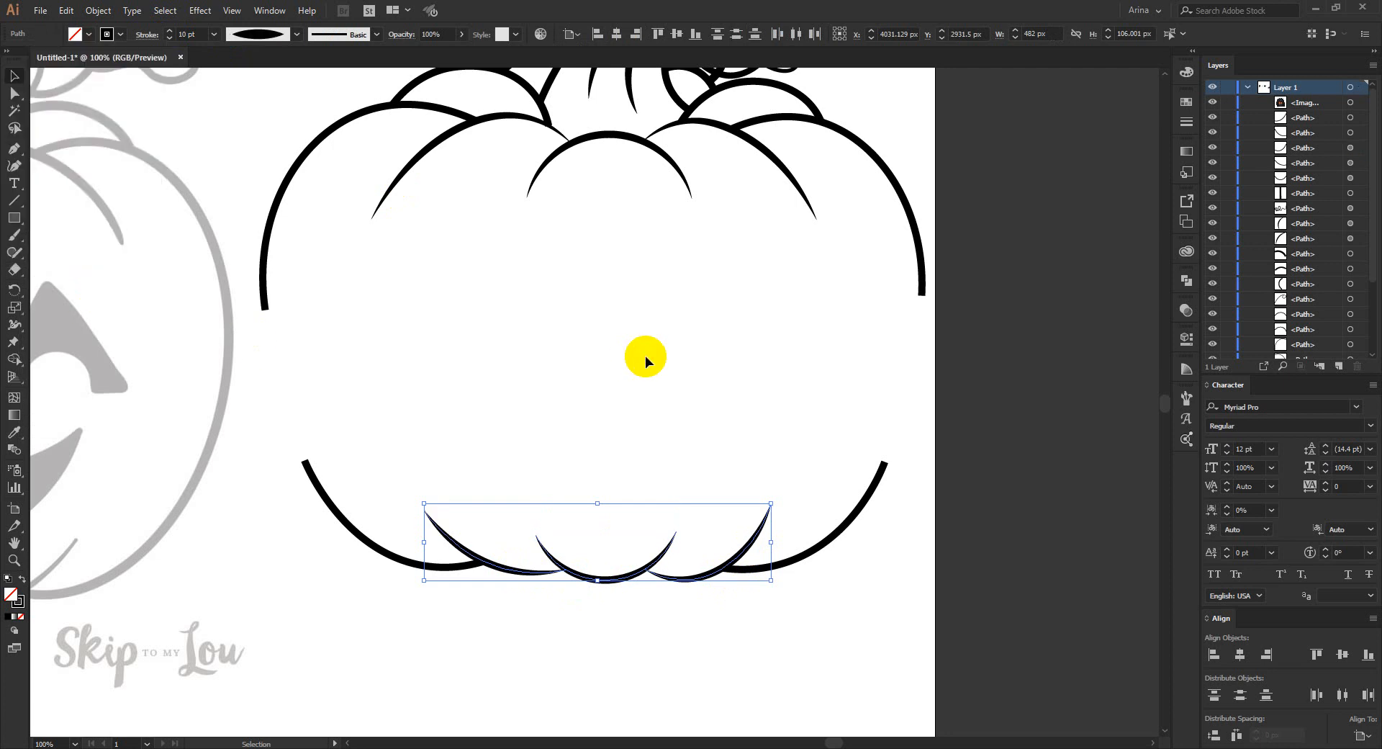
click(645, 356)
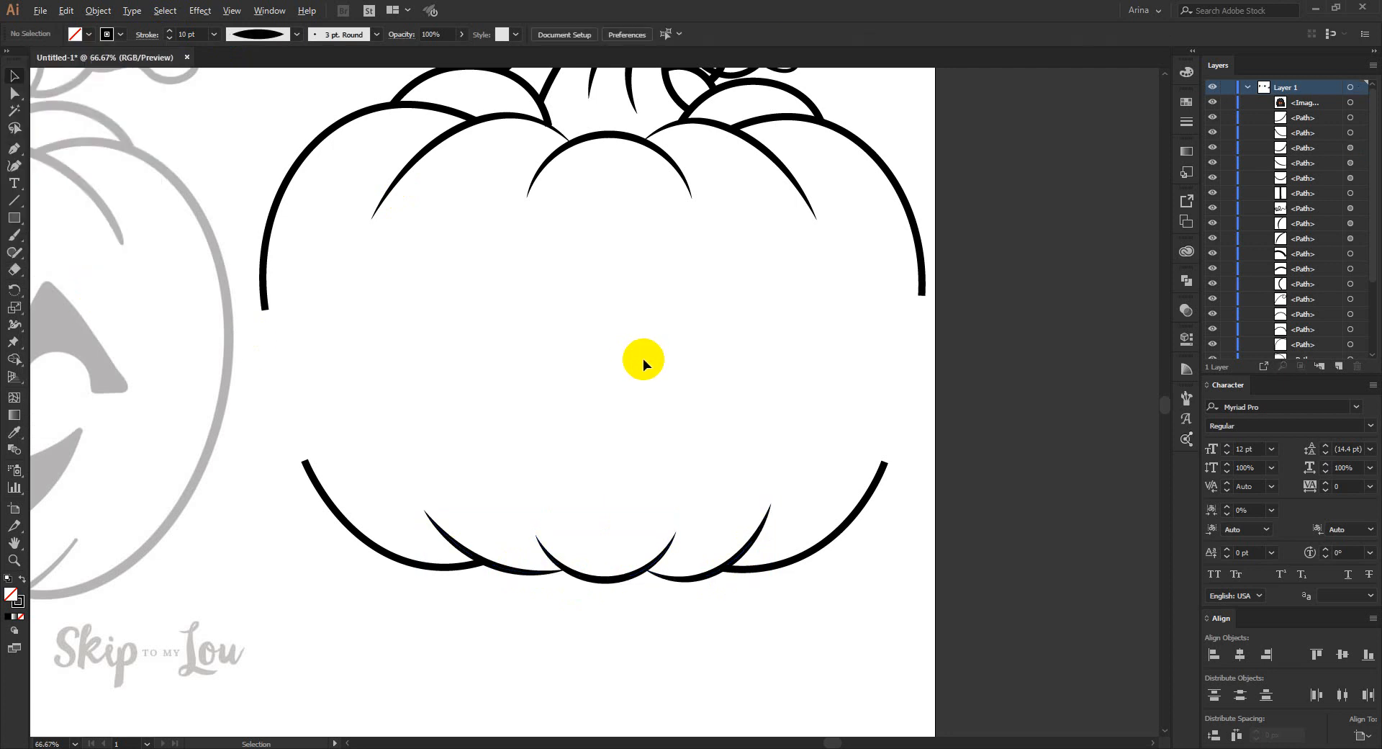
- Move the whole traced pumpkin outline away from its grey reference to the empty space below the traced bulldog
scroll(642, 358, down, 1)
scroll(642, 361, down, 3)
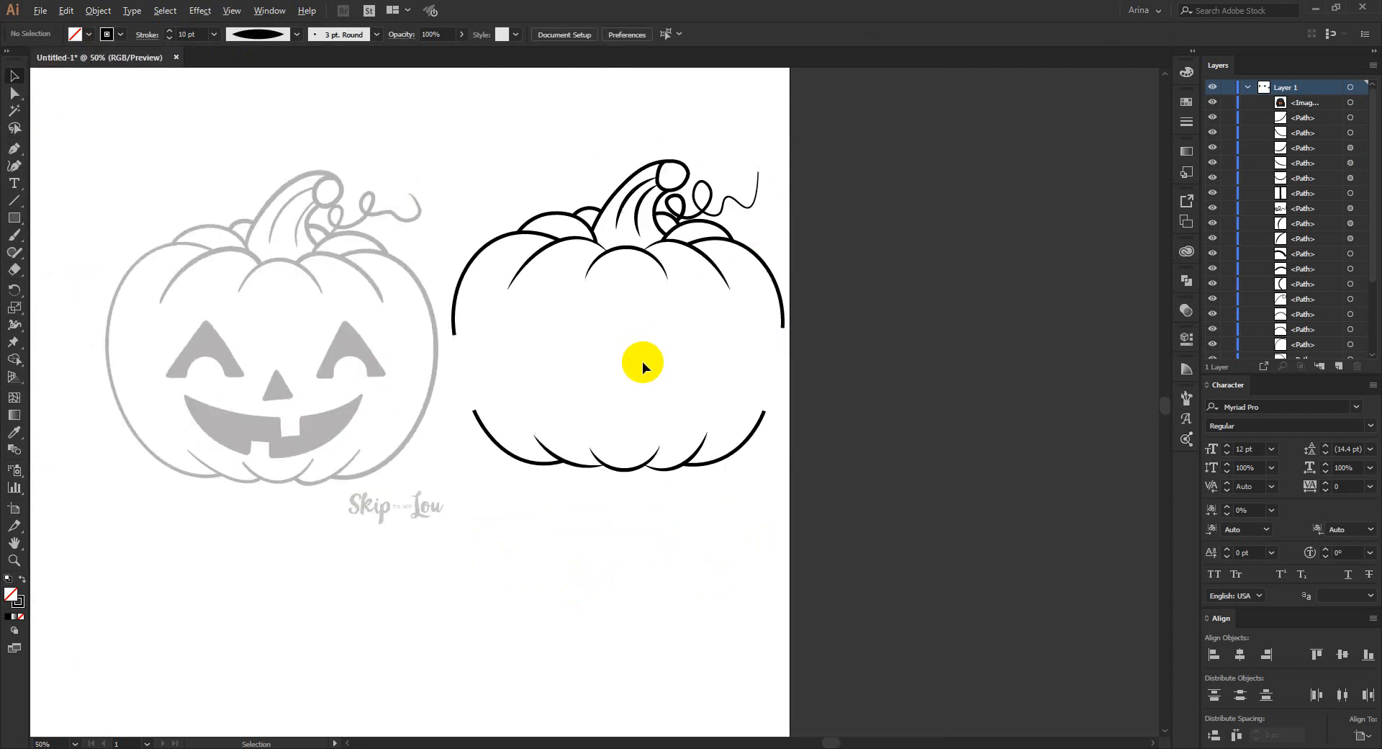
drag(523, 216, 525, 377)
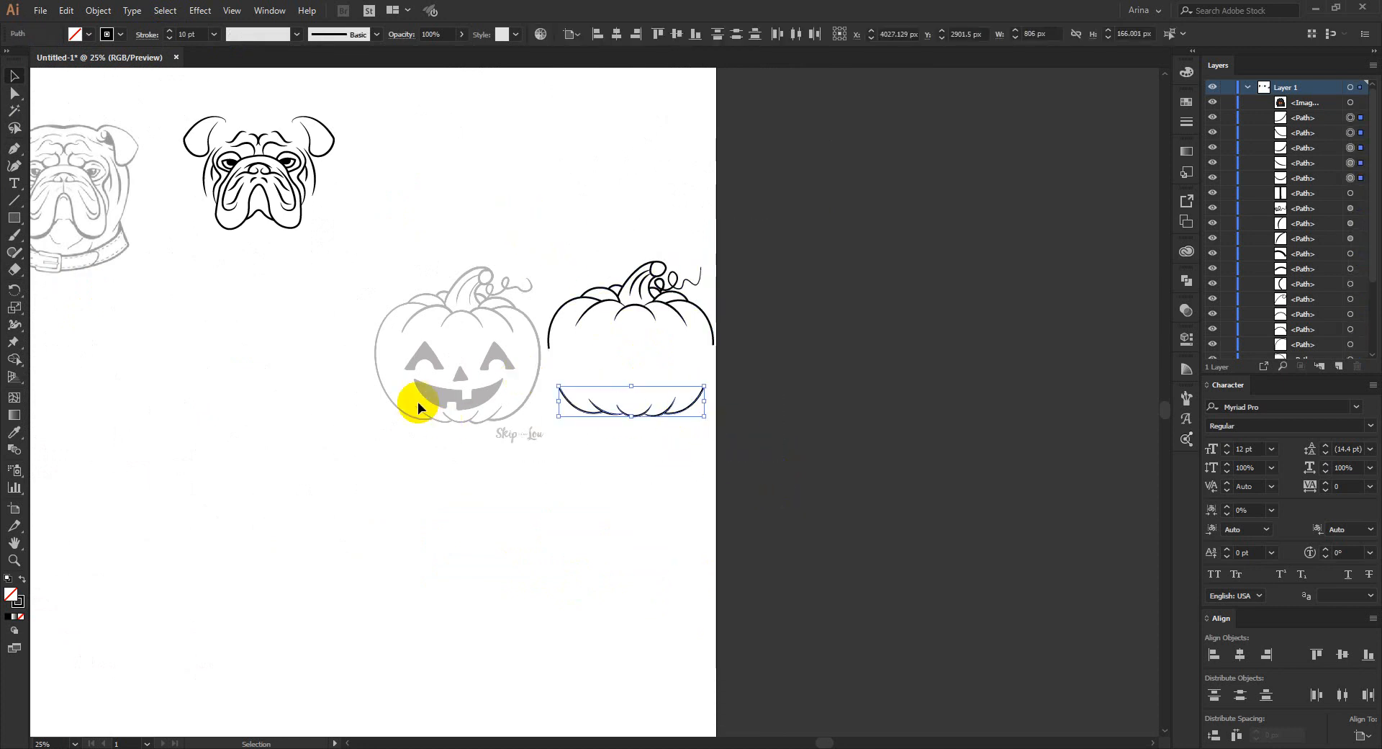
drag(539, 219, 759, 376)
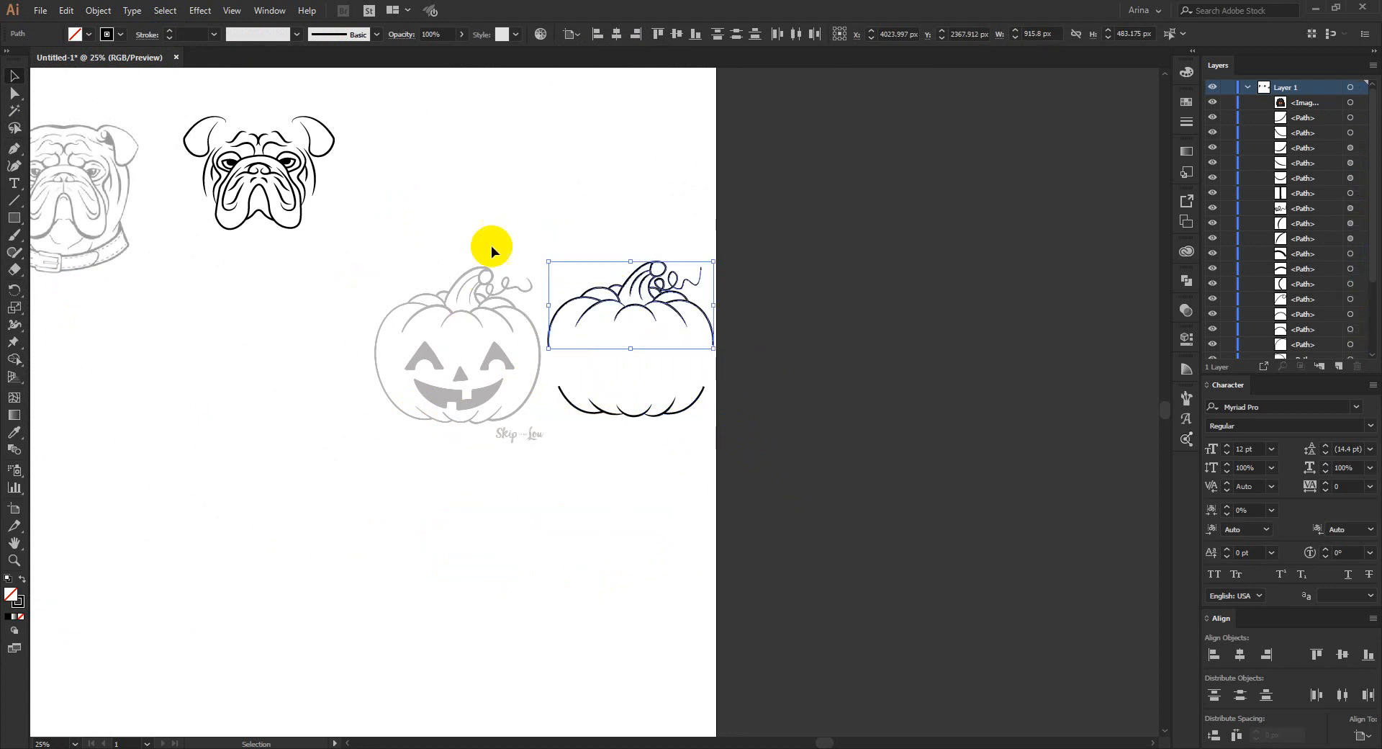
drag(509, 188, 796, 472)
drag(666, 400, 285, 543)
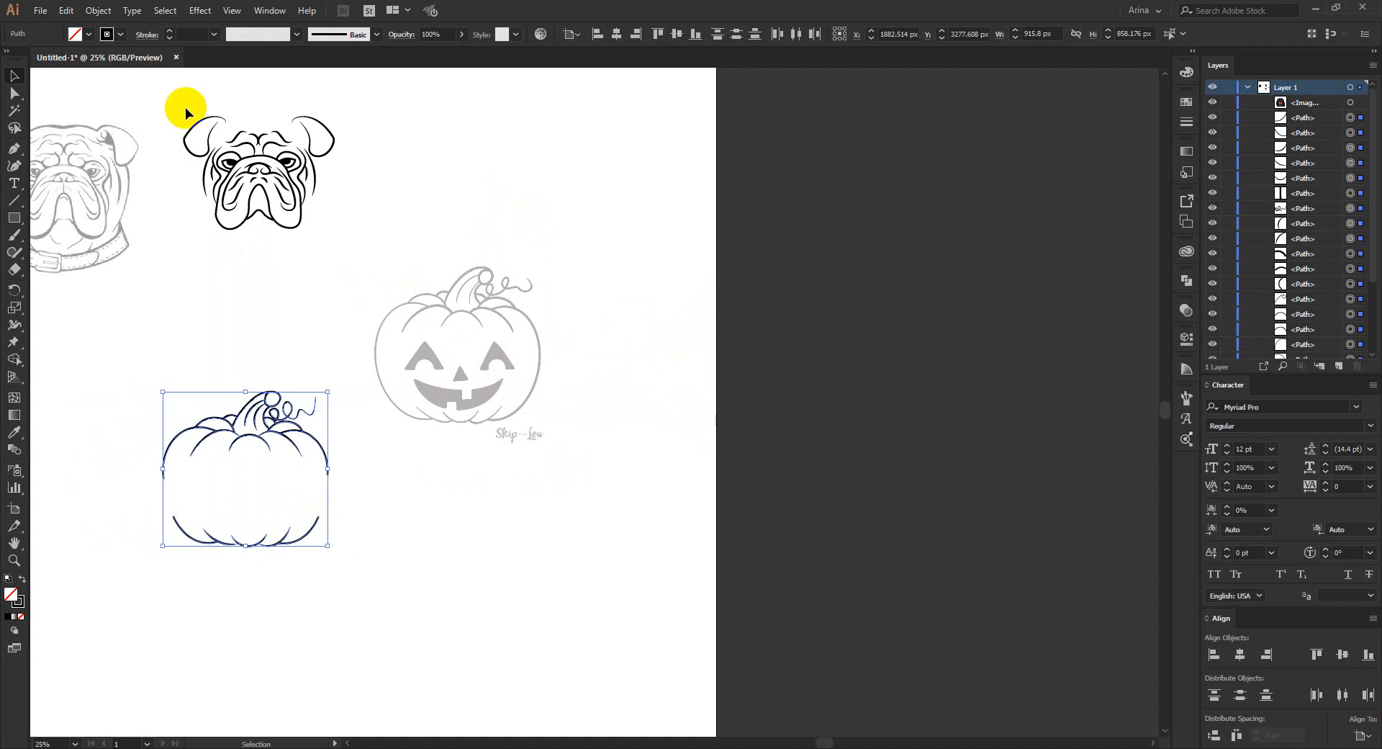
- Move the traced bulldog head down beside the traced pumpkin, below the grey pumpkin reference
drag(182, 110, 333, 262)
drag(290, 211, 460, 588)
scroll(413, 650, up, 3)
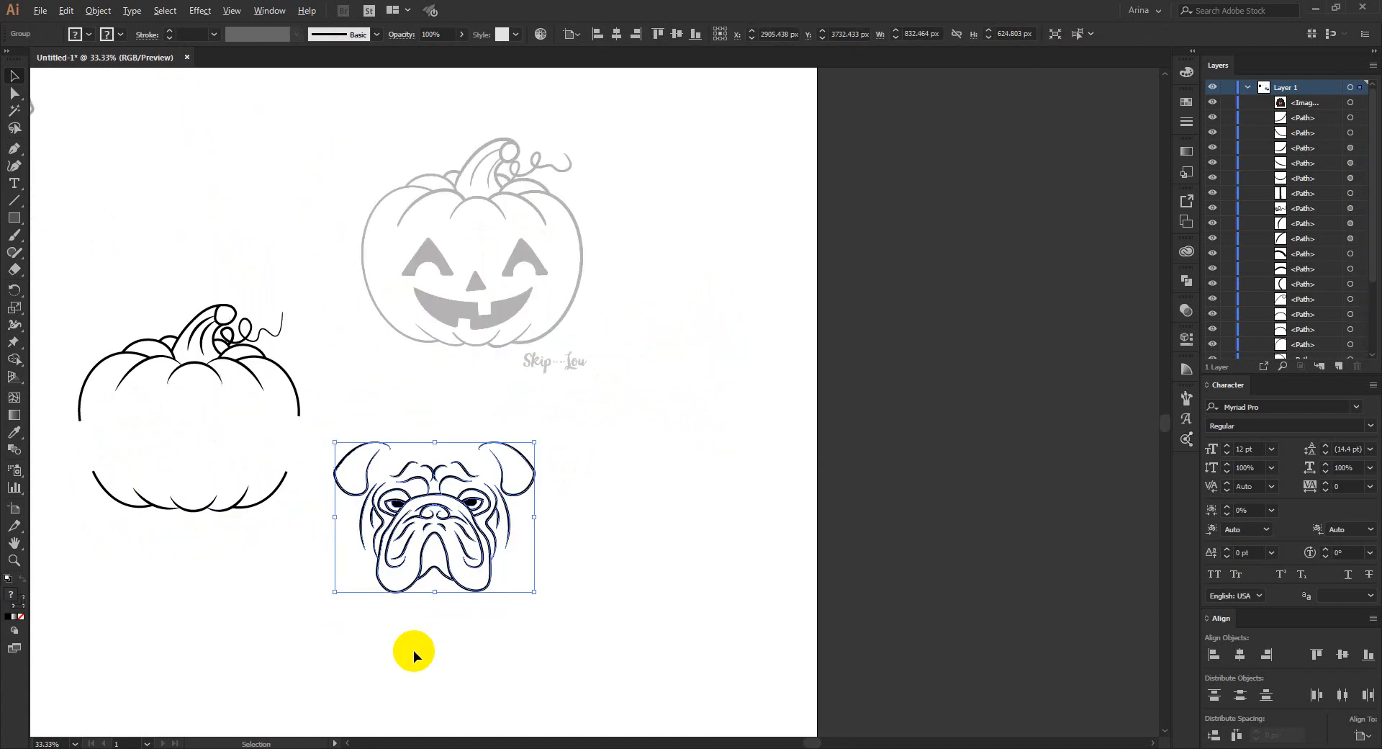
click(386, 242)
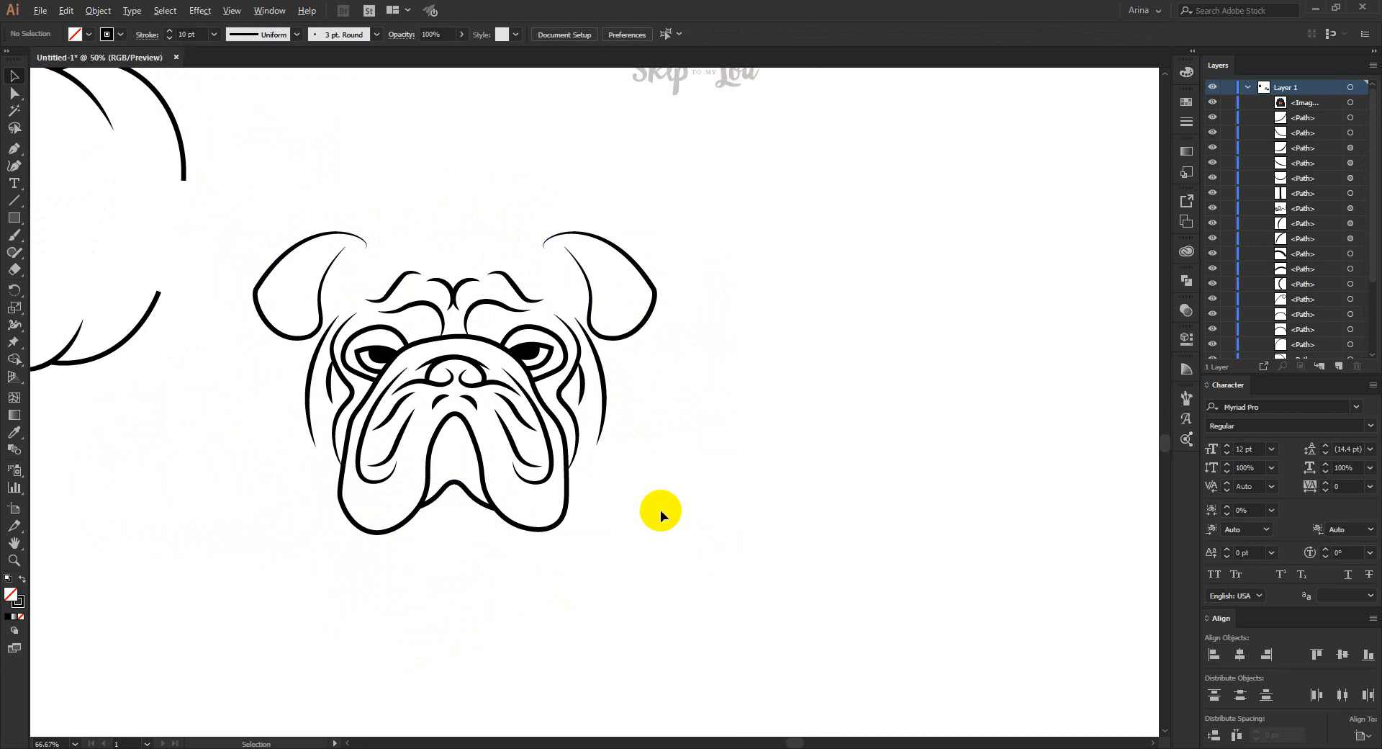
scroll(659, 510, down, 1)
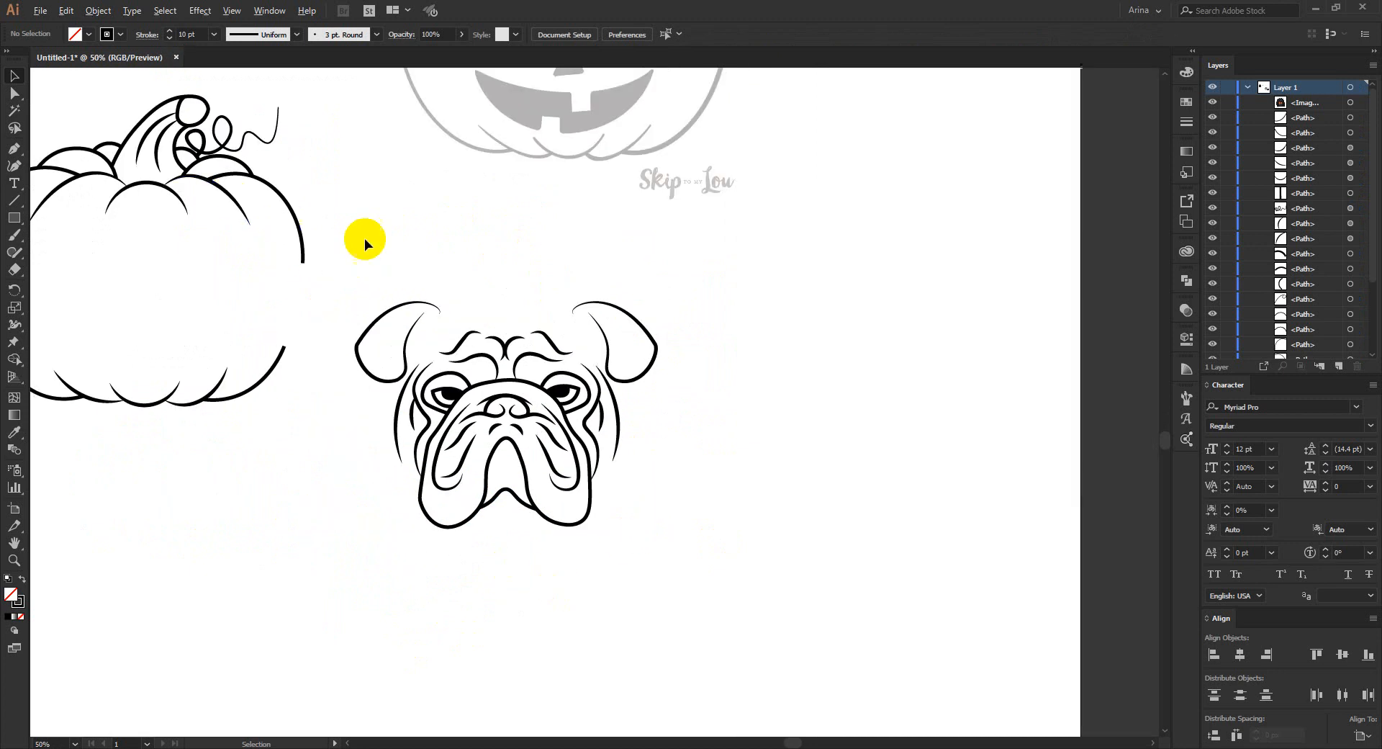
scroll(367, 239, down, 1)
- Group the pumpkin's upper curves with the stem and vine, and place the group over the bulldog's head
drag(71, 126, 367, 269)
key(ctrl+g)
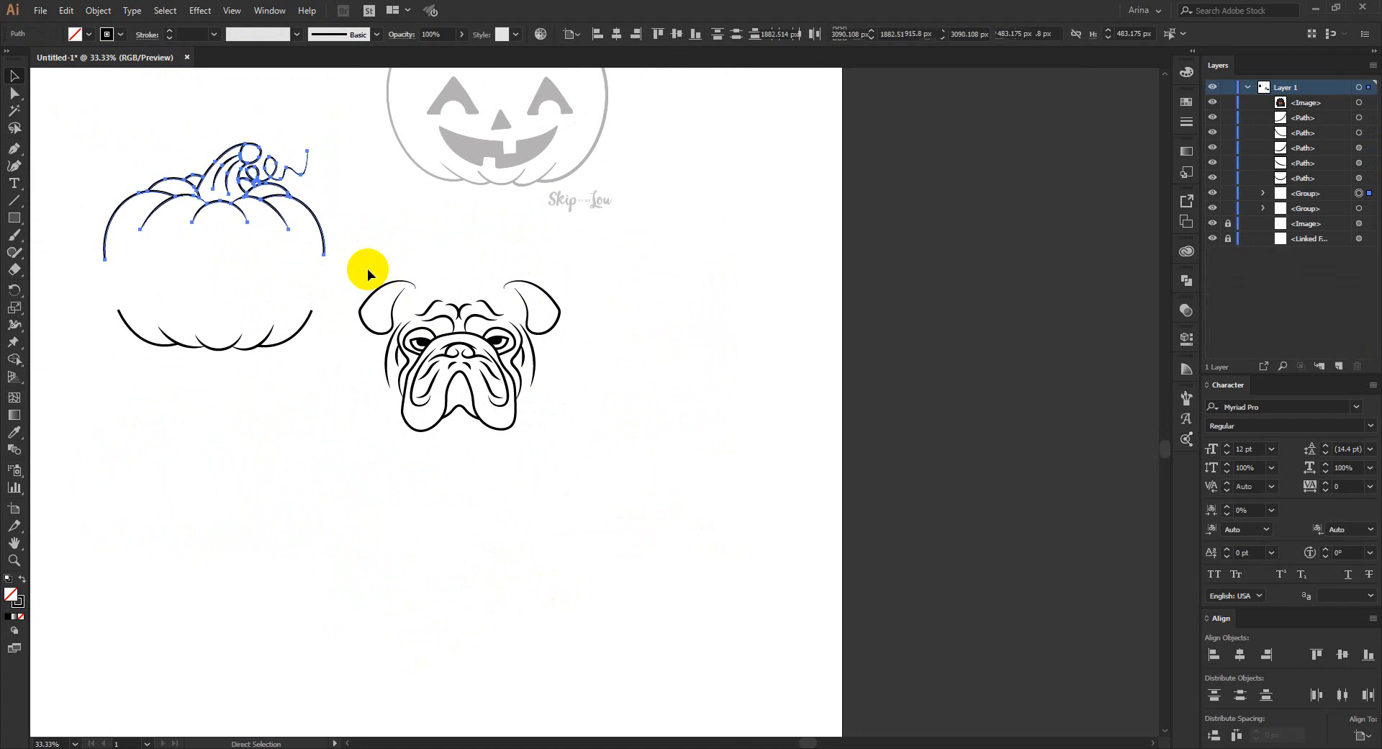
key(v)
drag(298, 229, 533, 295)
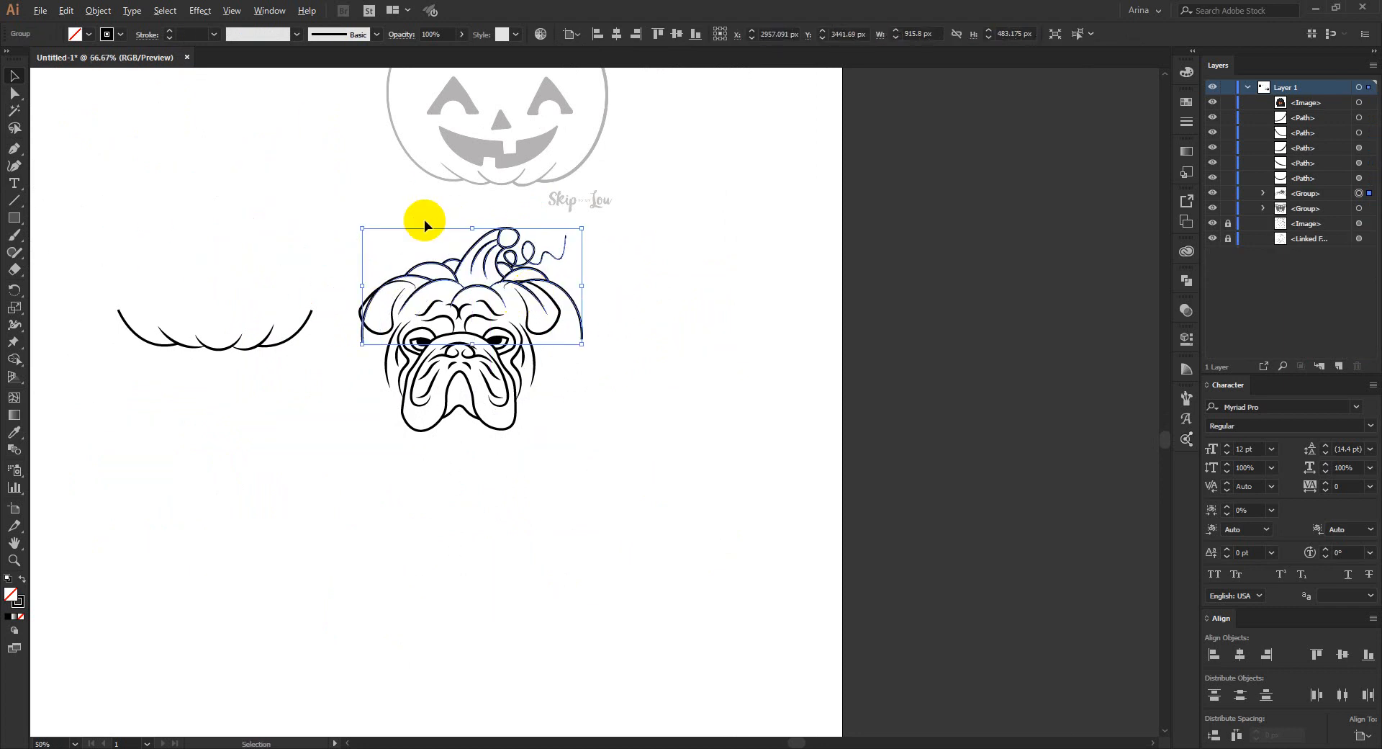
- Scale the pumpkin top group to about 607 px wide and fit it onto the bulldog's head between the ears
scroll(422, 221, up, 2)
drag(728, 348, 613, 323)
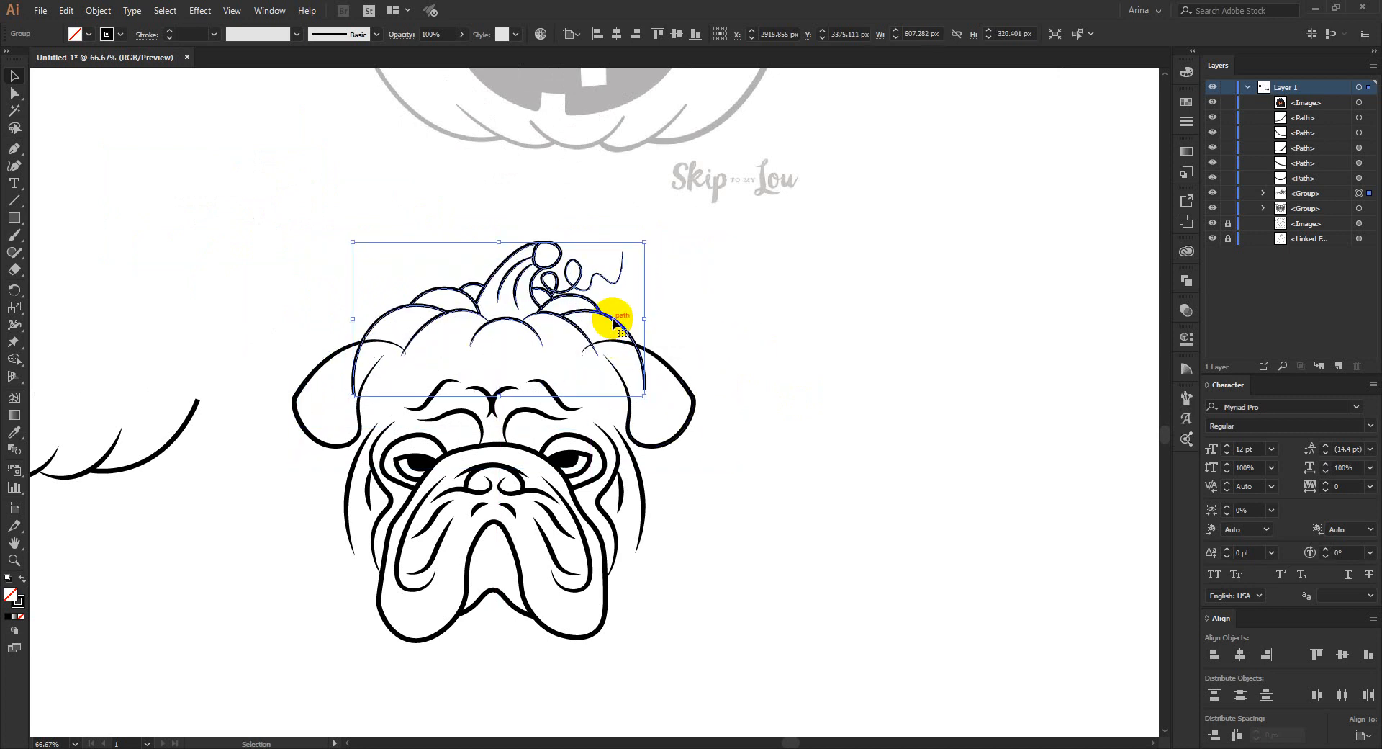
key(Down)
key(Down)
key(Down)
key(Down)
key(Down)
key(Down)
key(Down)
key(Down)
key(Down)
key(Down)
key(Down)
key(Down)
key(Down)
key(Down)
key(Down)
key(Down)
key(Down)
key(Down)
key(Down)
key(Down)
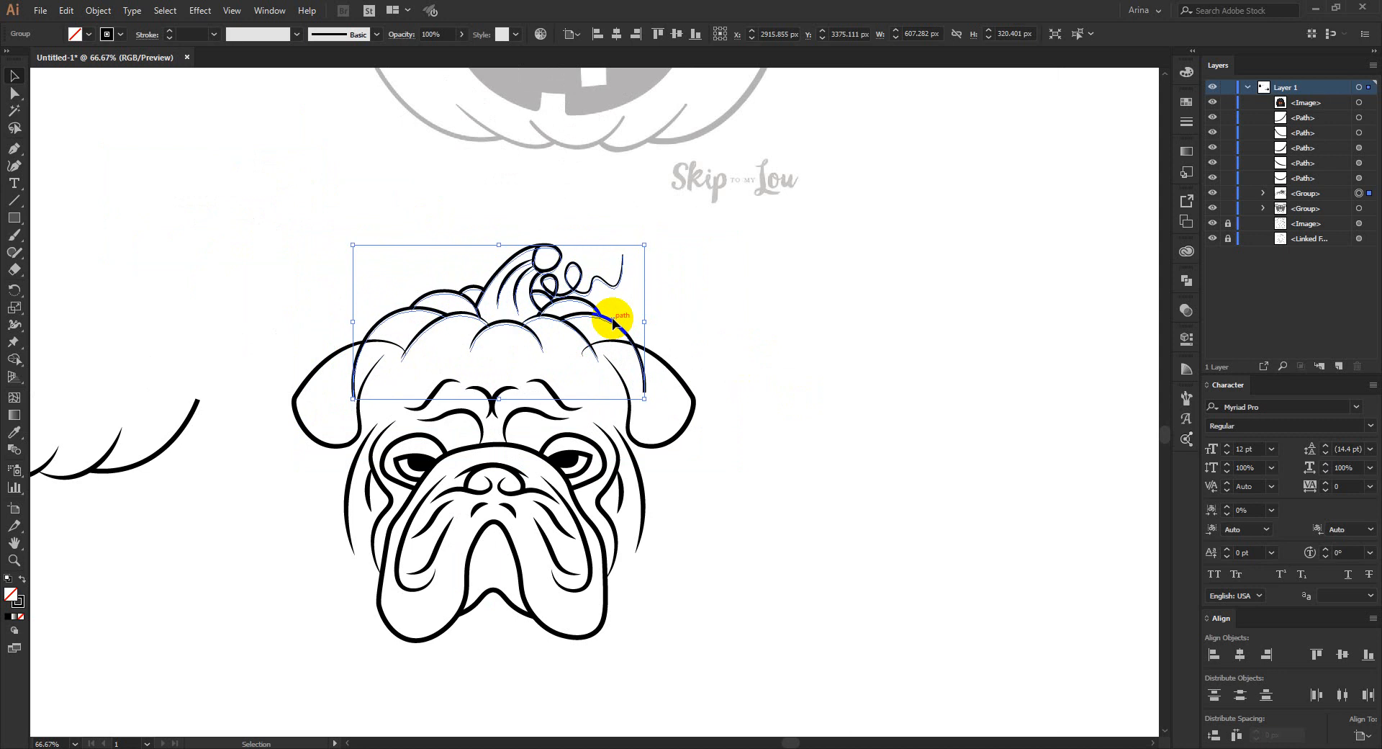
key(Down)
key(Down)
key(Down)
key(Down)
key(Down)
key(Down)
key(Down)
key(Down)
key(Down)
key(Down)
key(Down)
key(Down)
key(Down)
key(Down)
key(Down)
key(Down)
key(Down)
key(Down)
key(Down)
key(Down)
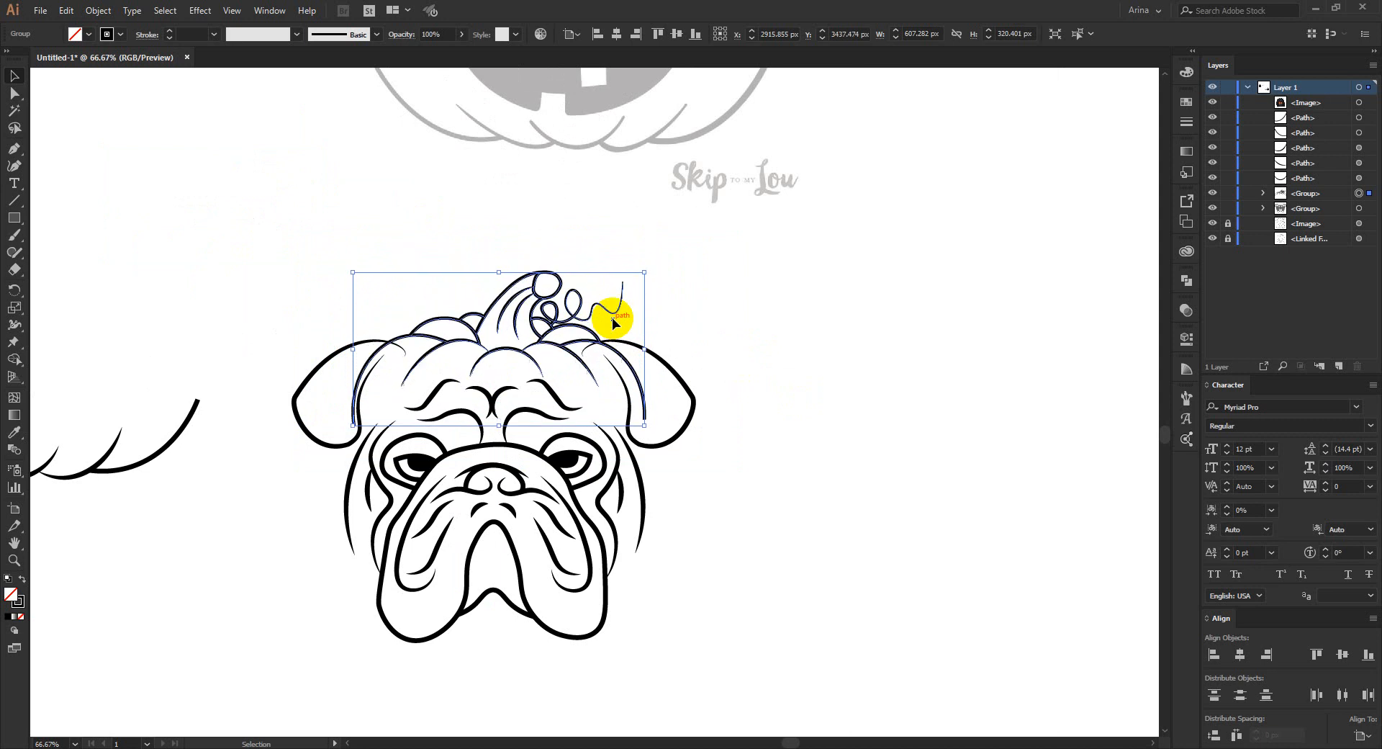
key(Left)
key(Left)
key(Left)
key(Left)
key(Left)
key(Left)
key(Left)
key(Left)
key(Left)
key(Left)
key(Left)
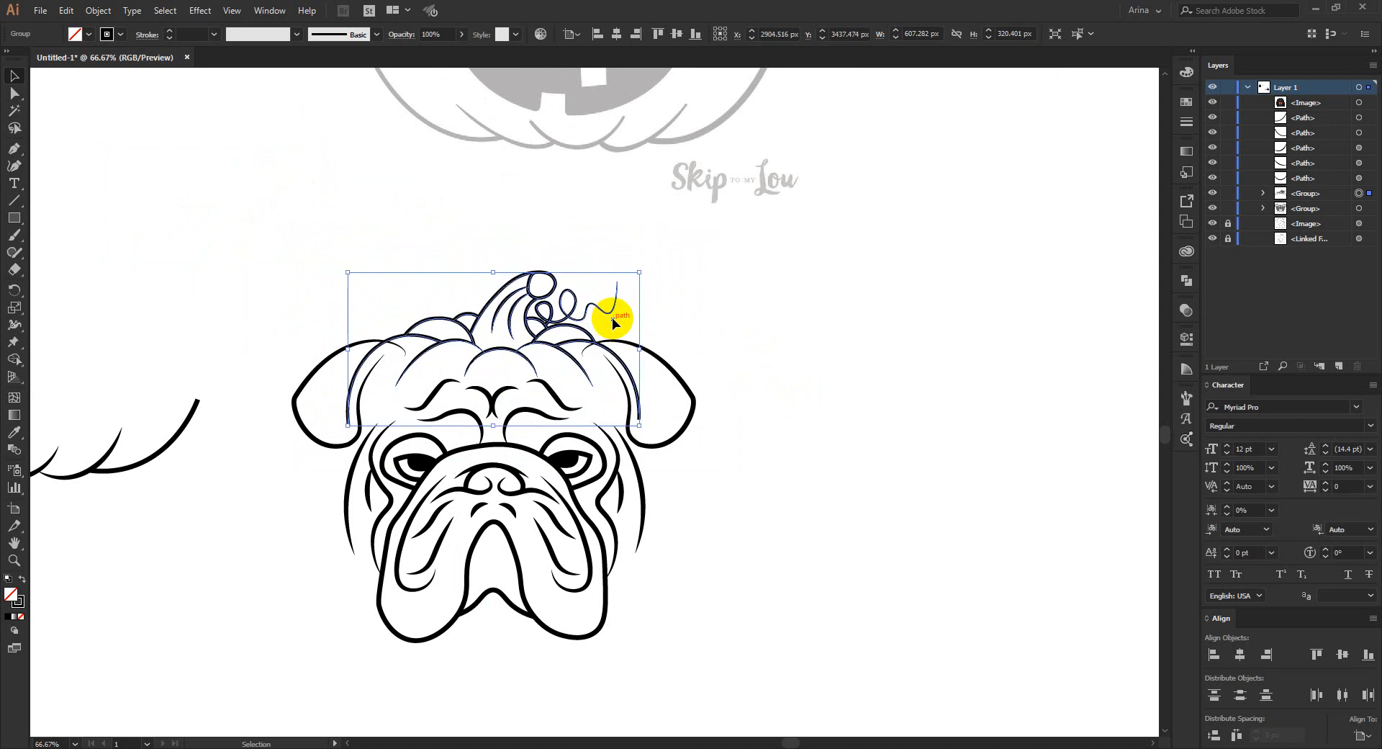
click(707, 323)
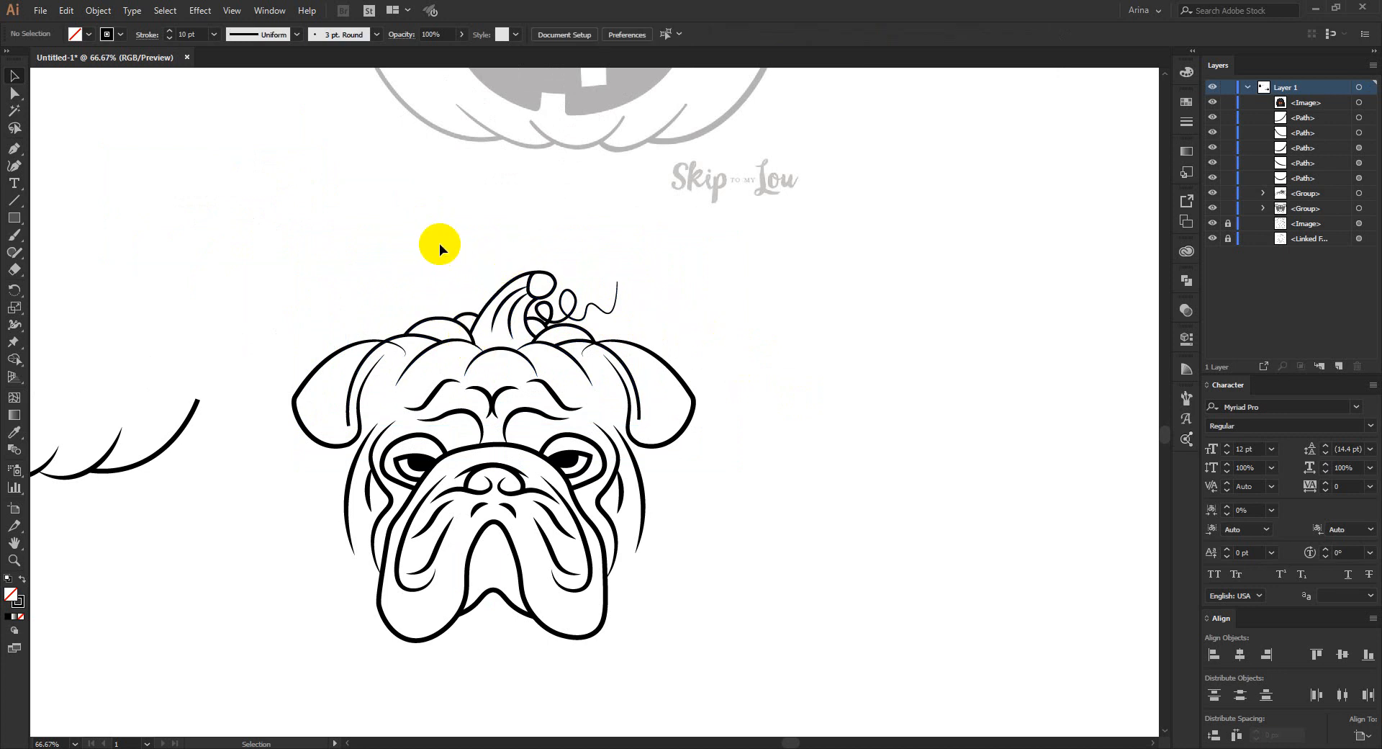
- Group the pumpkin's base curves, scale the group down to the bulldog face's width, and place it just below the jowls
alt+scroll(439, 243, down, 1)
alt+scroll(632, 348, down, 1)
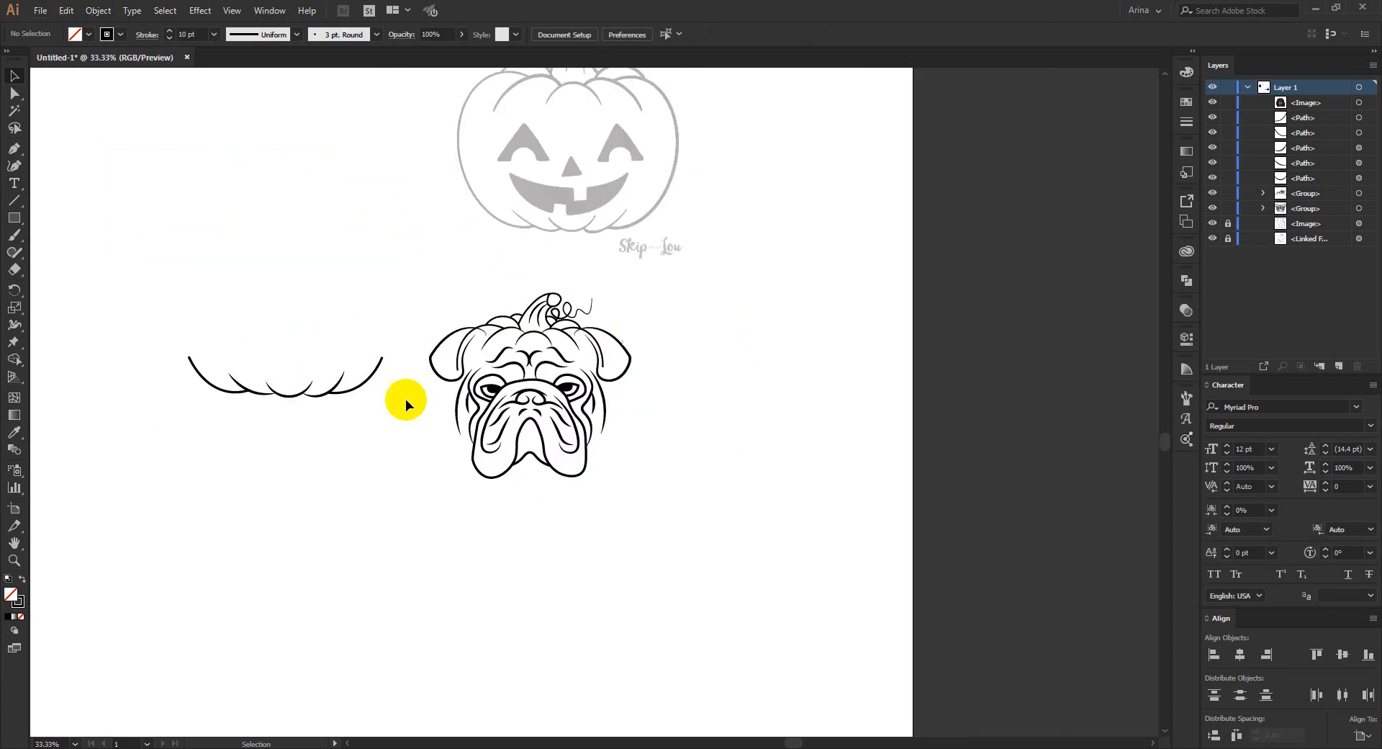
drag(127, 328, 366, 432)
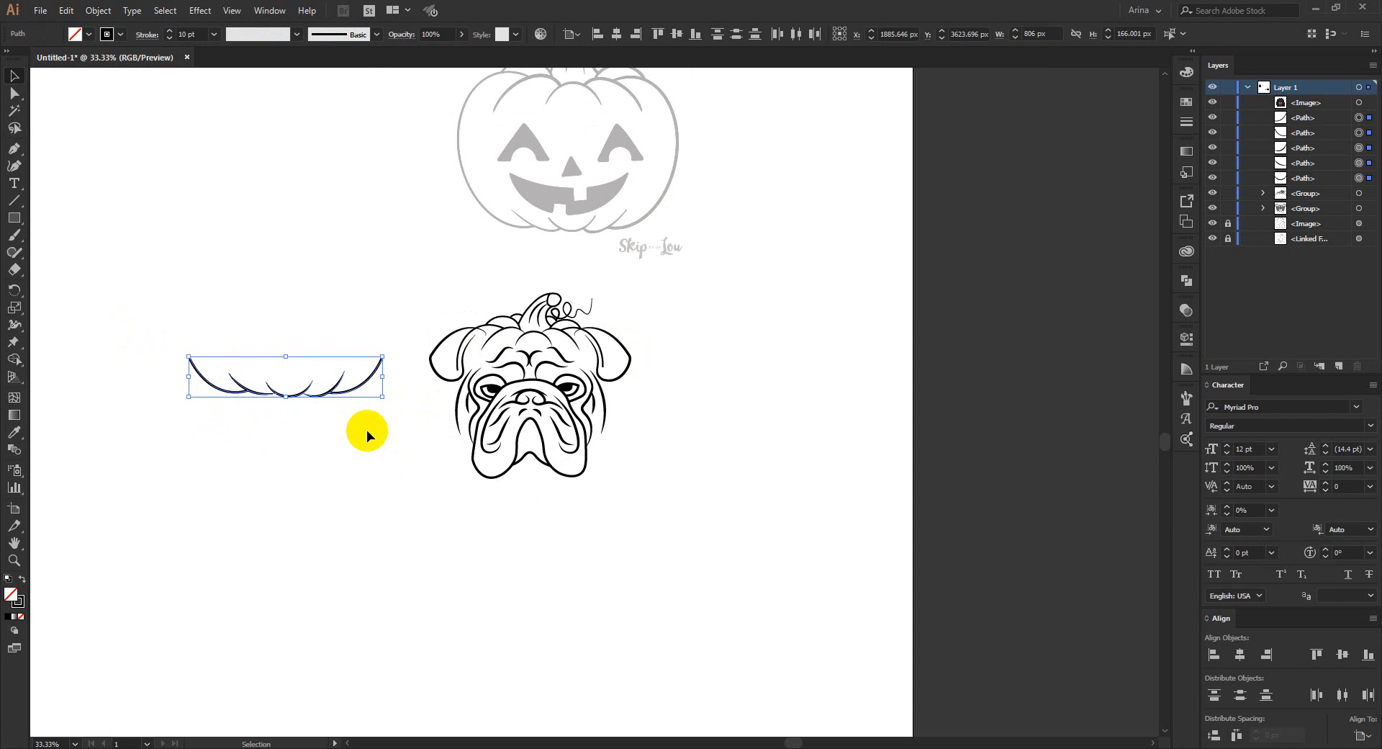
key(ctrl+g)
drag(352, 386, 574, 518)
click(388, 475)
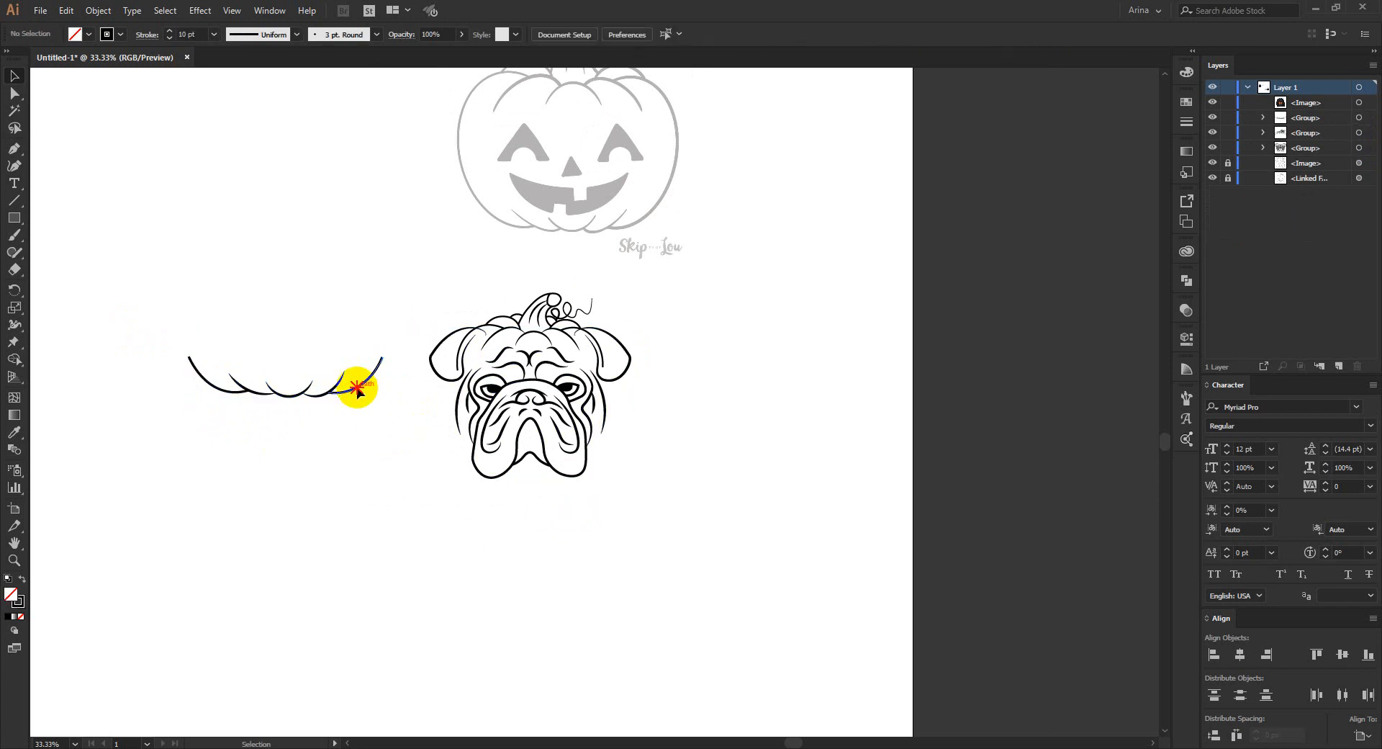
drag(357, 388, 611, 539)
scroll(596, 428, up, 1)
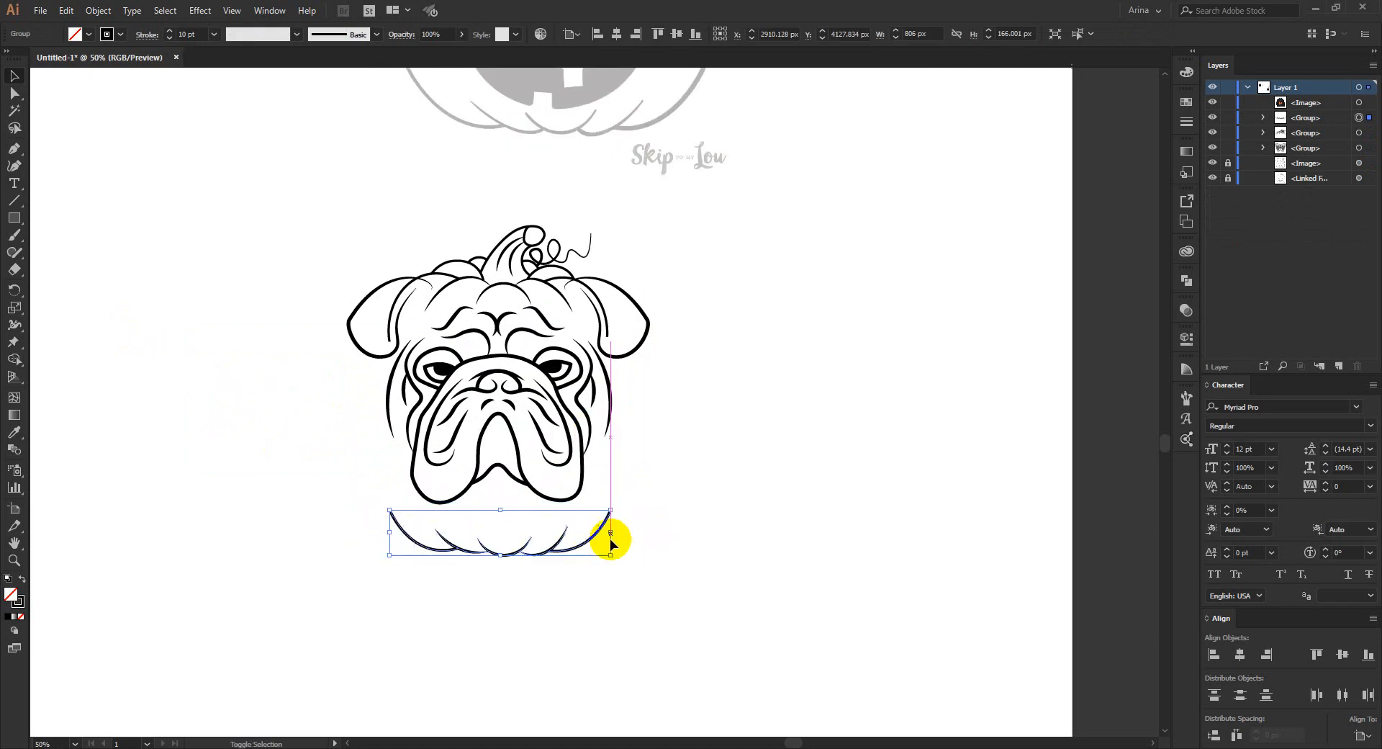
click(573, 658)
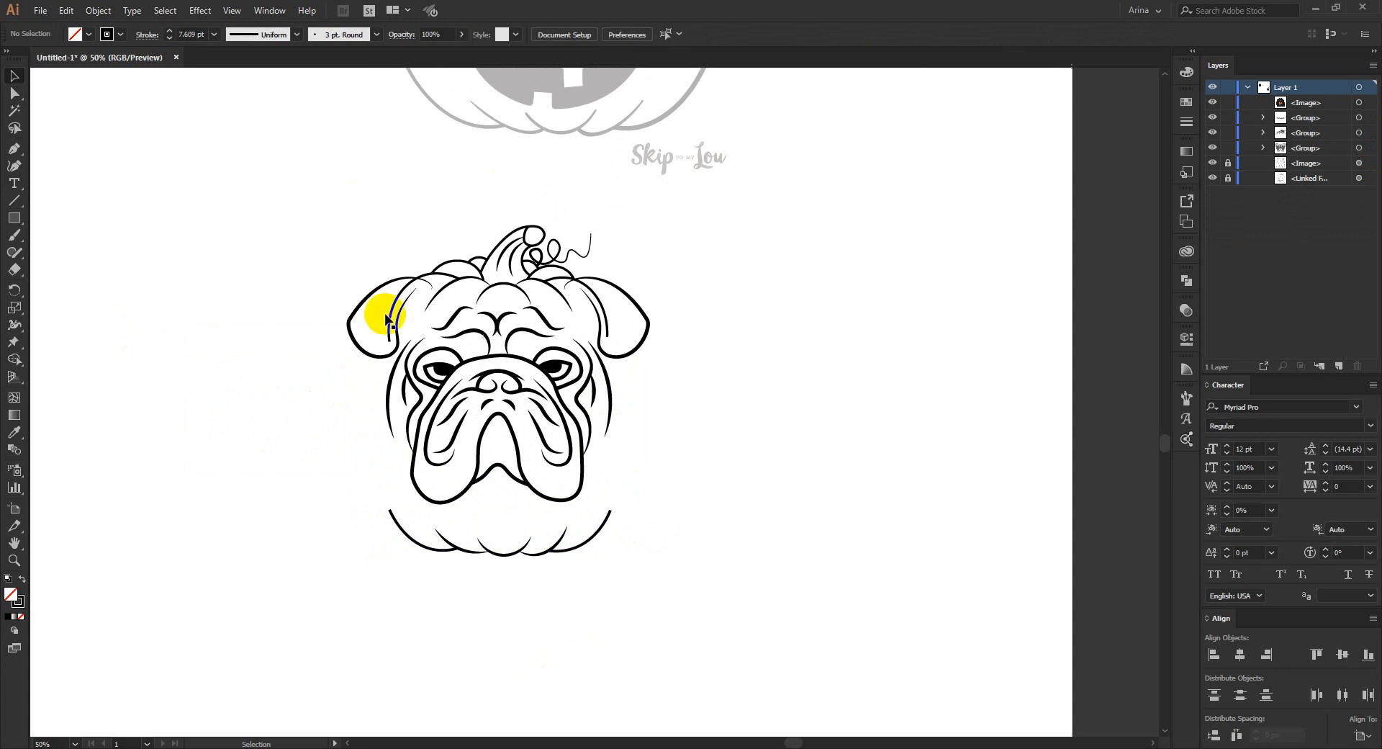
- Move the pumpkin base group up so its side ends overlap the height of the bulldog's jowls
scroll(500, 278, up, 1)
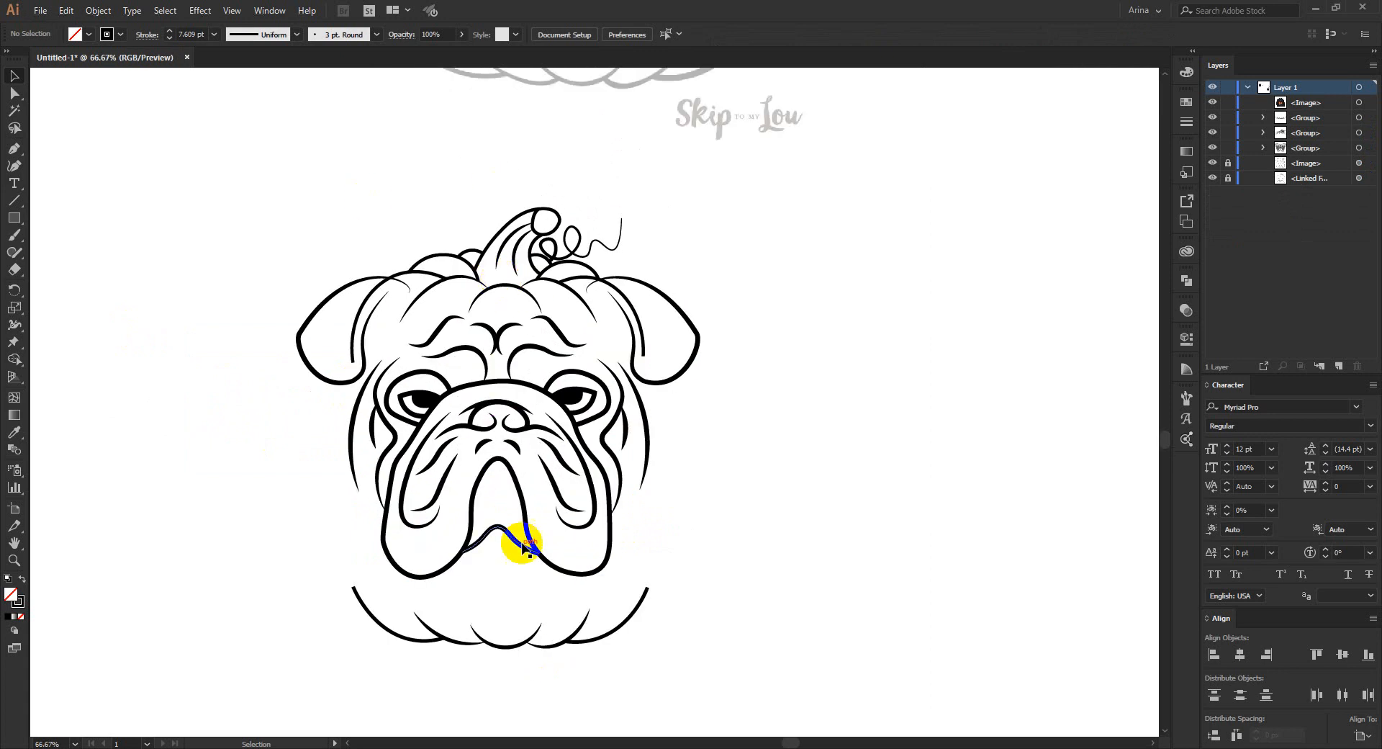
drag(520, 647, 515, 620)
click(750, 550)
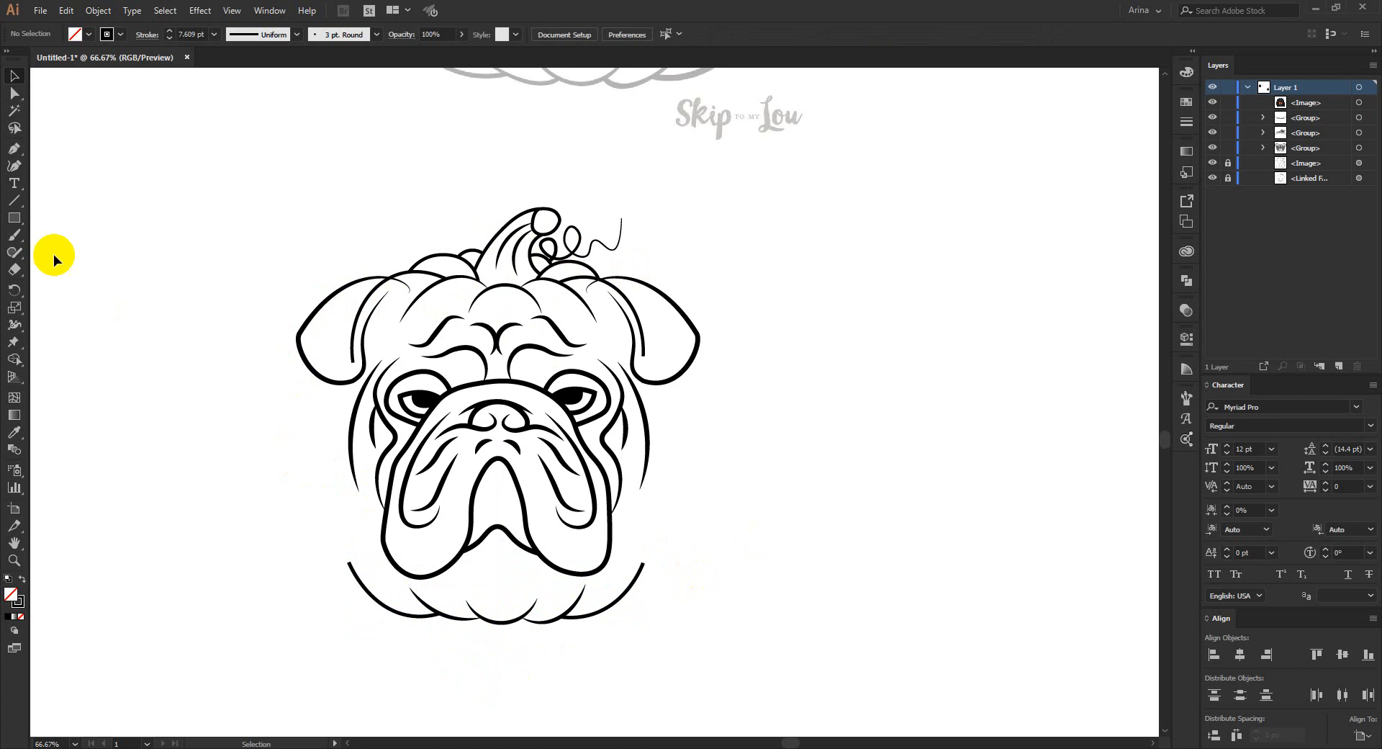
click(14, 165)
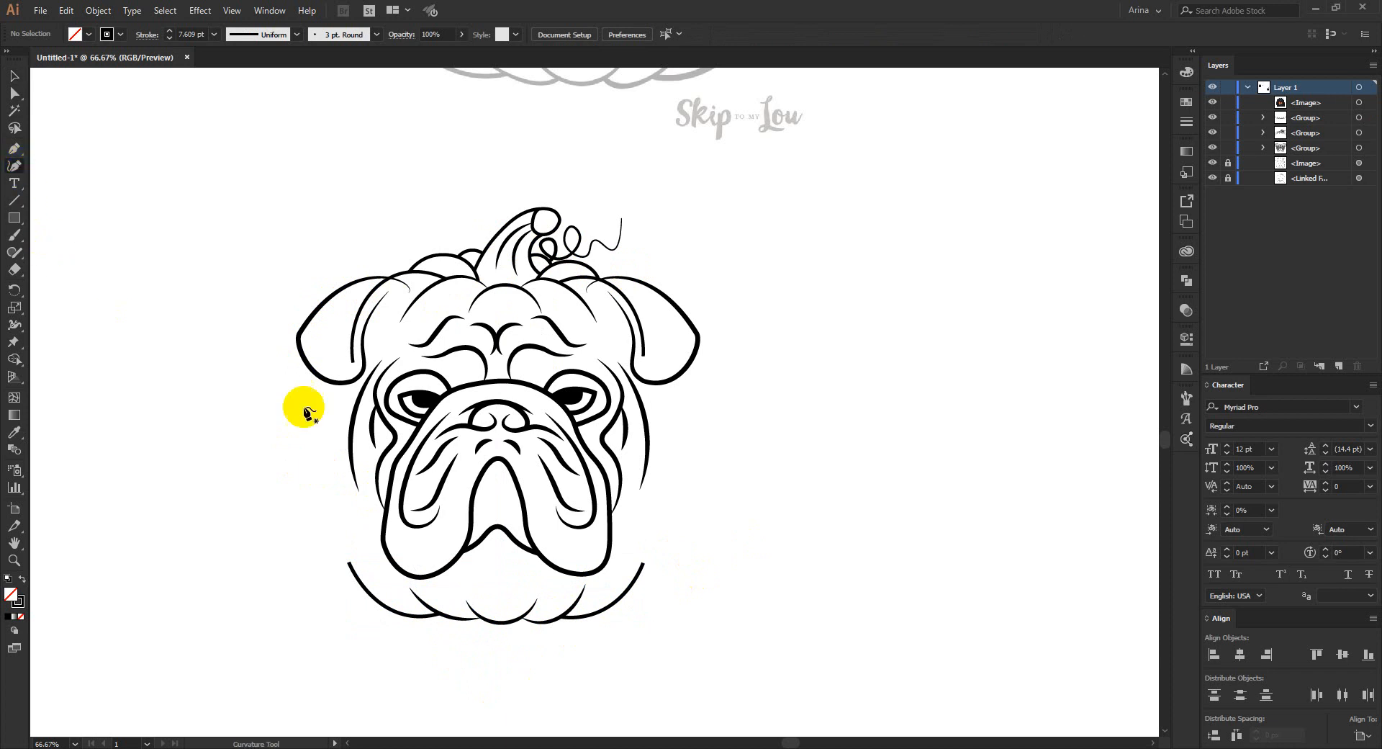
click(343, 368)
click(331, 523)
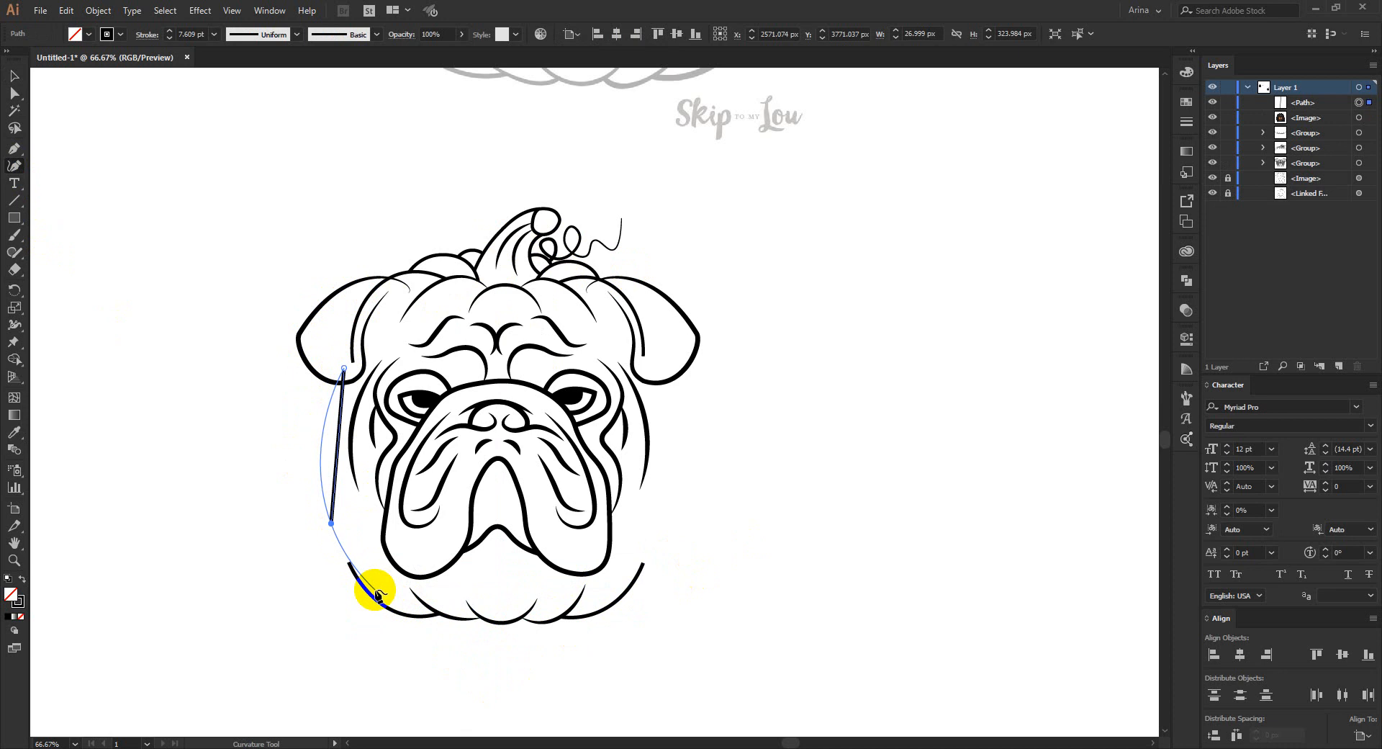
key(ctrl)
key(Delete)
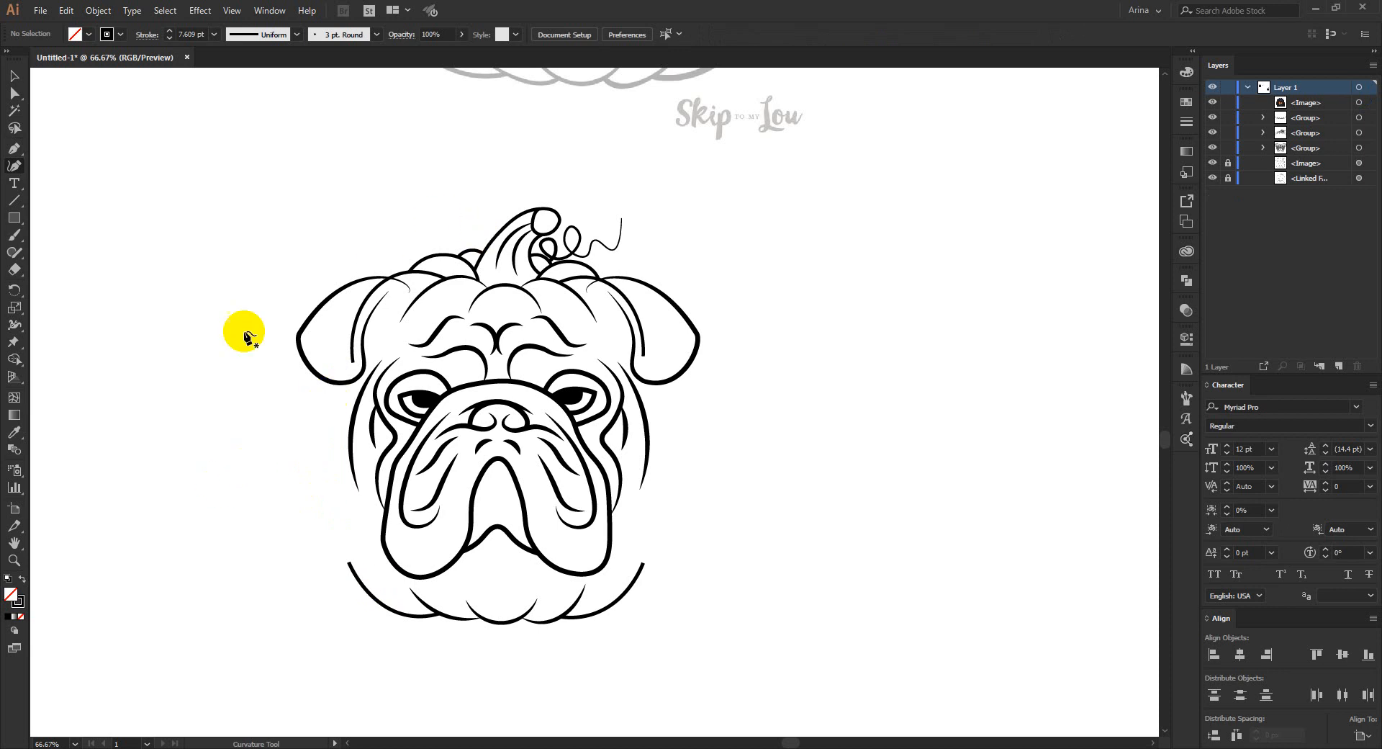
- Draw a curved pumpkin side from the forehead through the left ear to the base with the Curvature tool, about 310 px wide and 705 px high
click(440, 287)
click(338, 326)
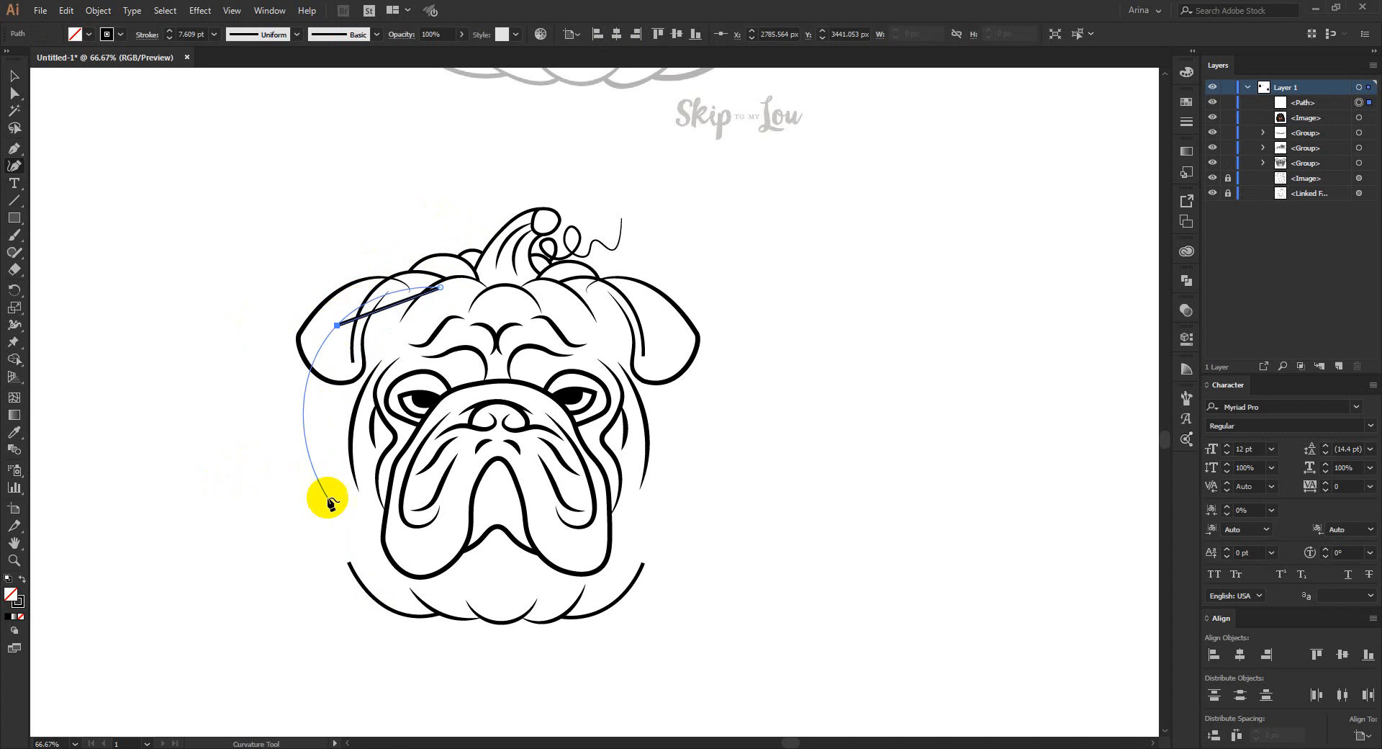
click(353, 550)
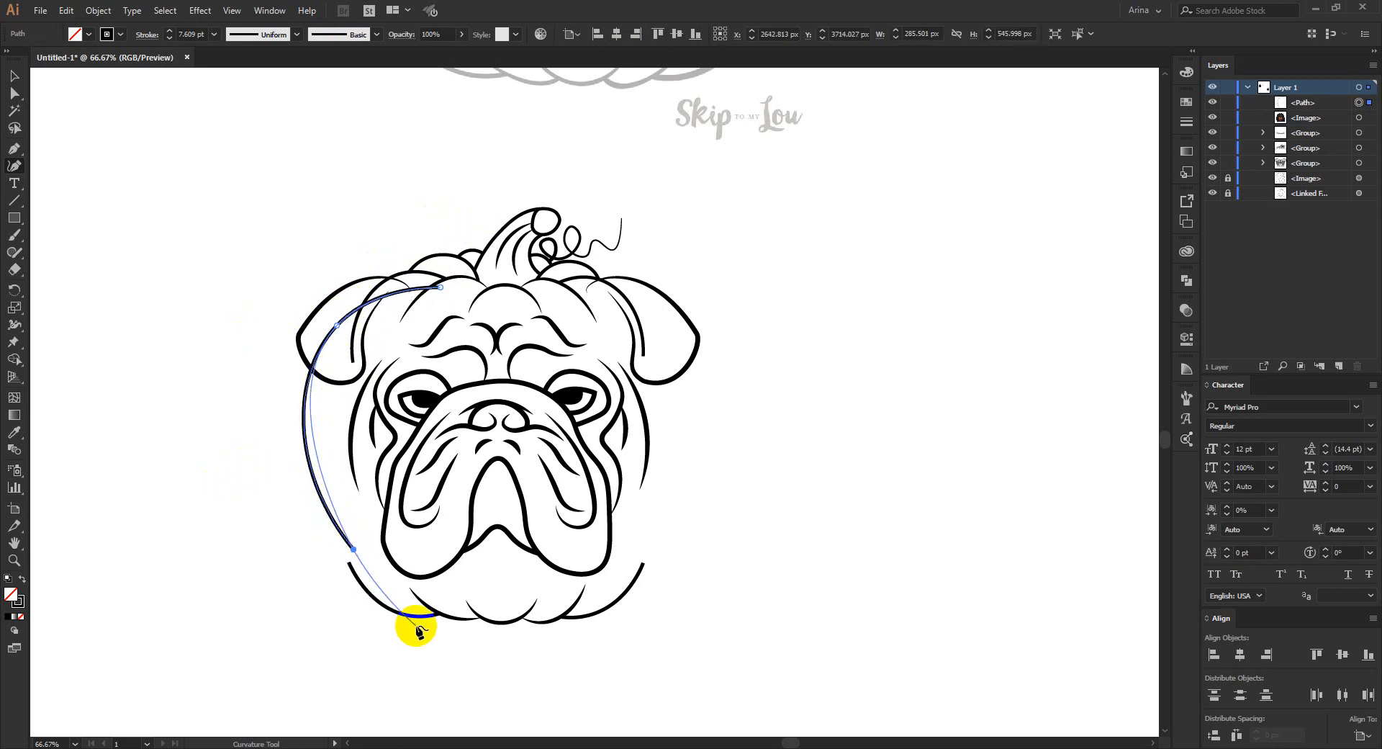
click(423, 625)
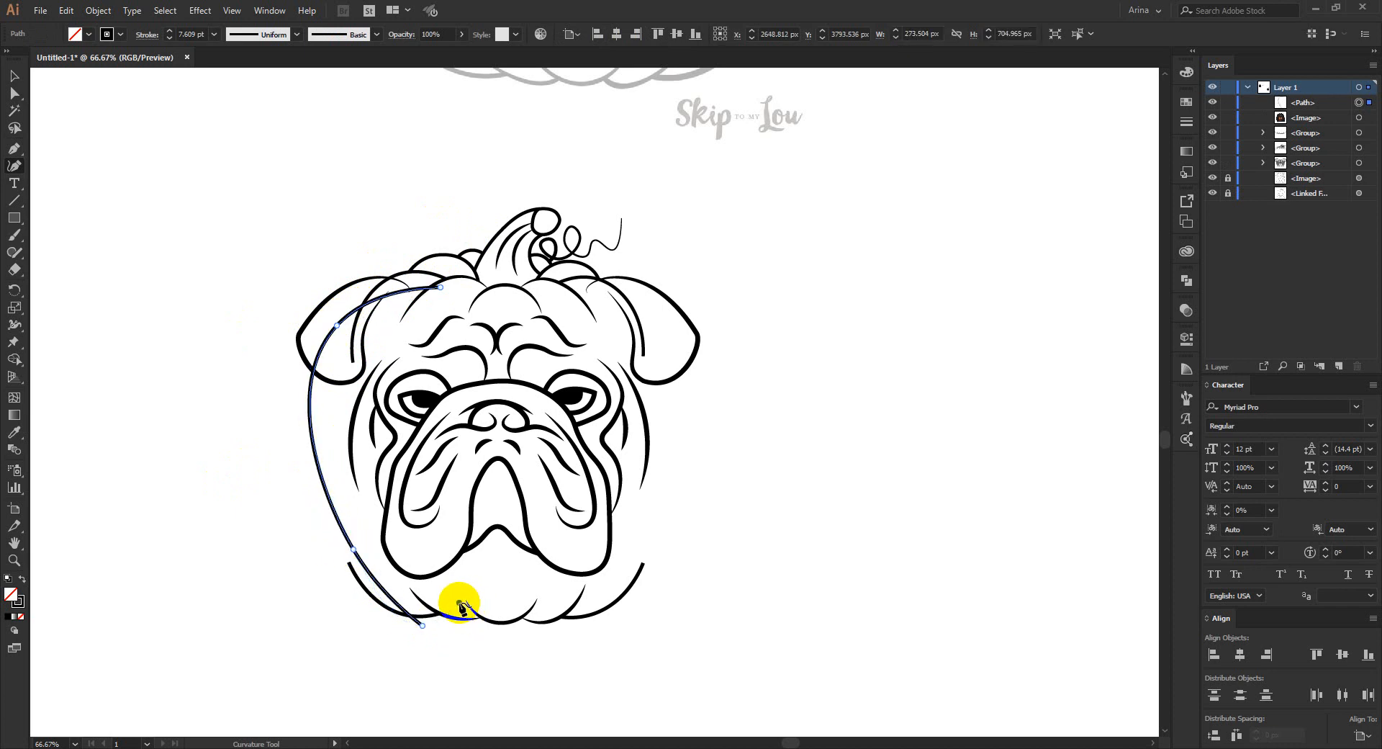
click(460, 603)
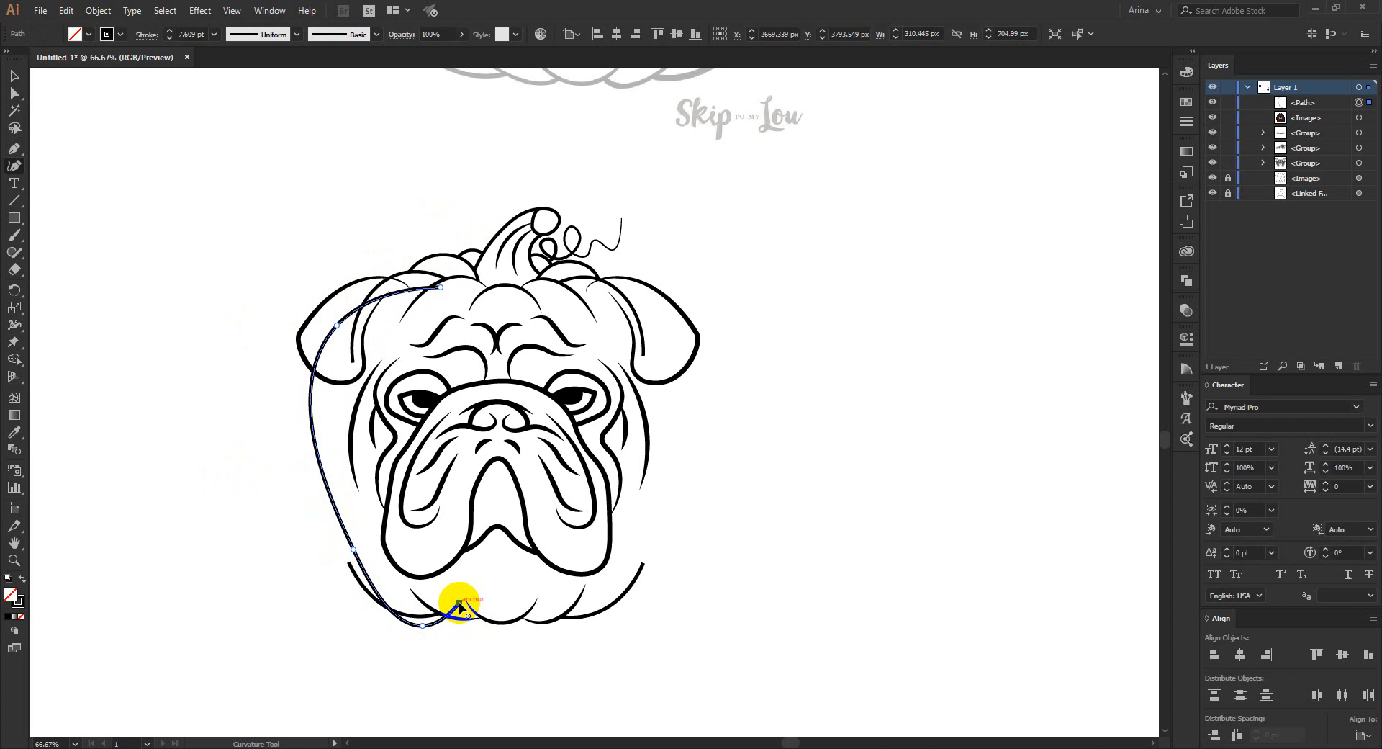
key(v)
click(431, 671)
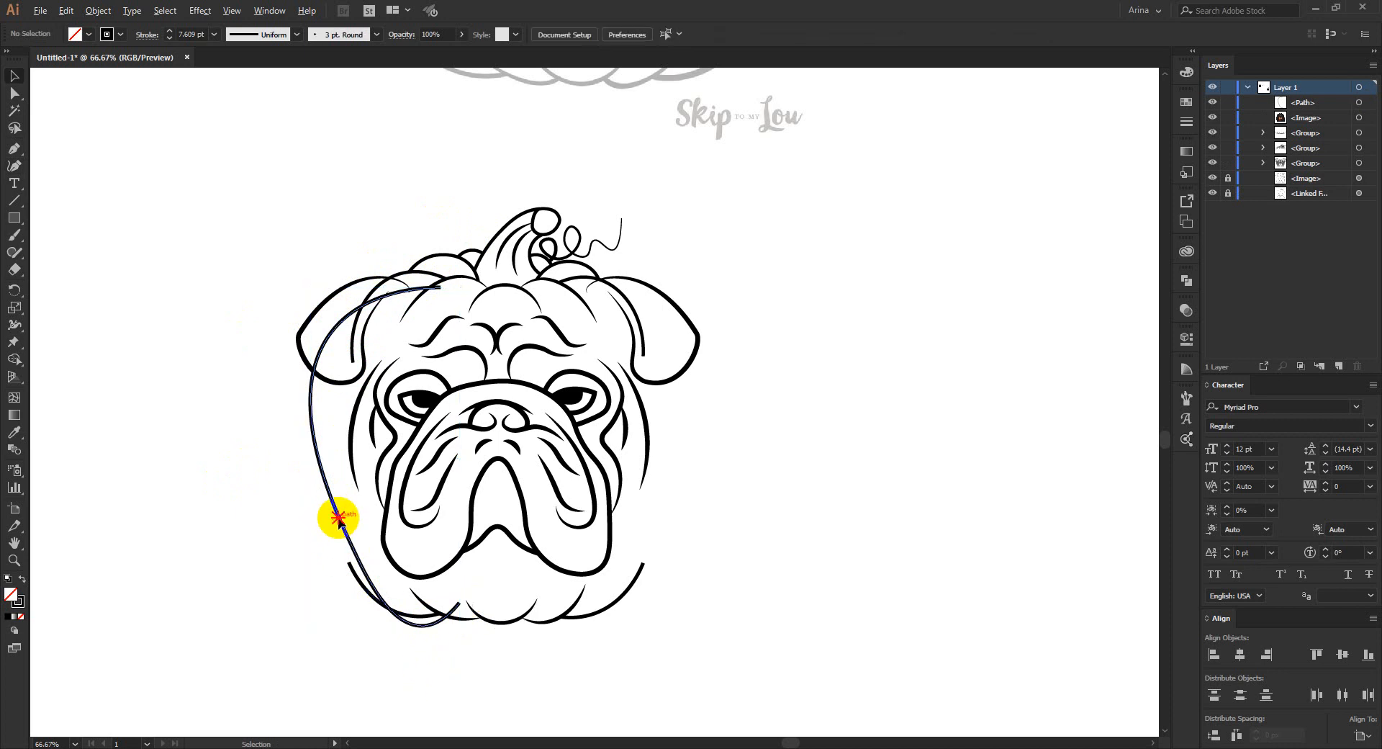
- Duplicate the pumpkin side curve to the right of the bulldog and reflect the copy across a vertical axis
drag(339, 518, 747, 520)
right_click(747, 520)
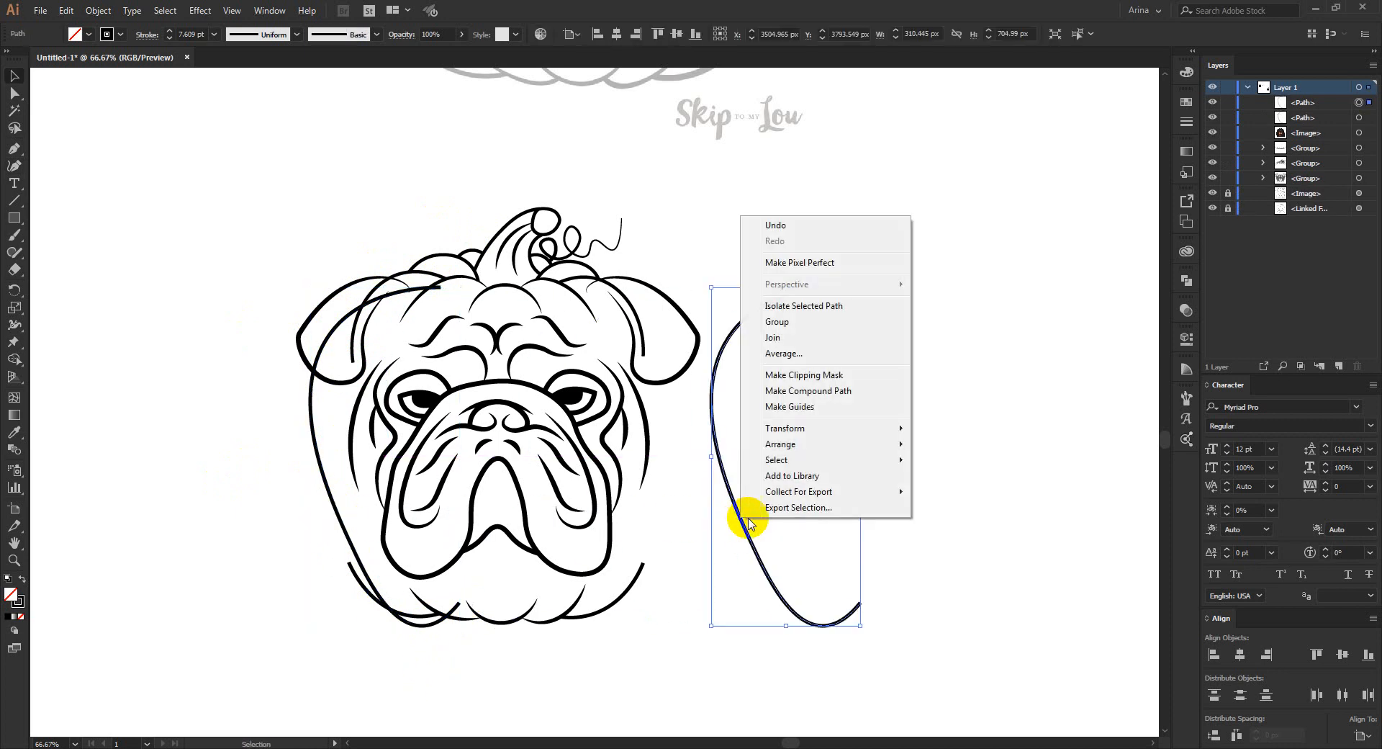
mouse_move(827, 429)
click(950, 482)
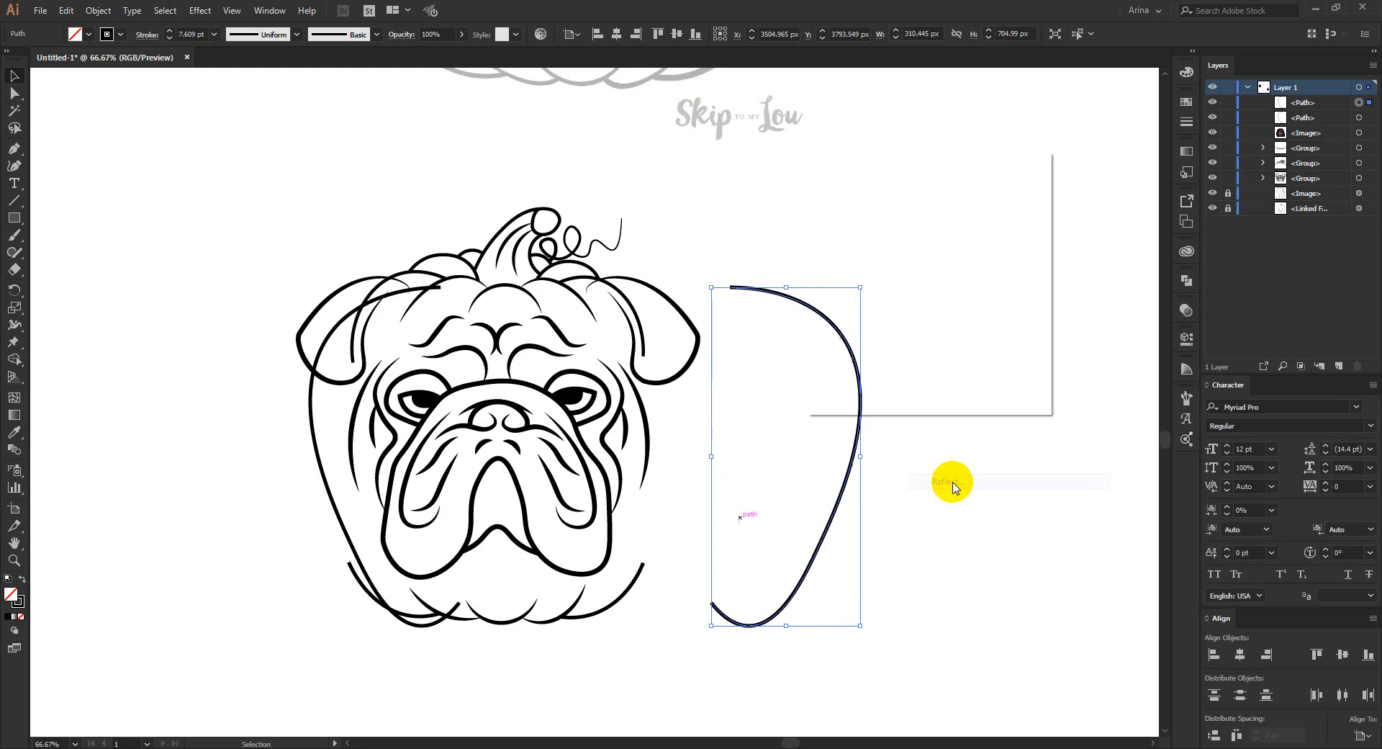
click(940, 385)
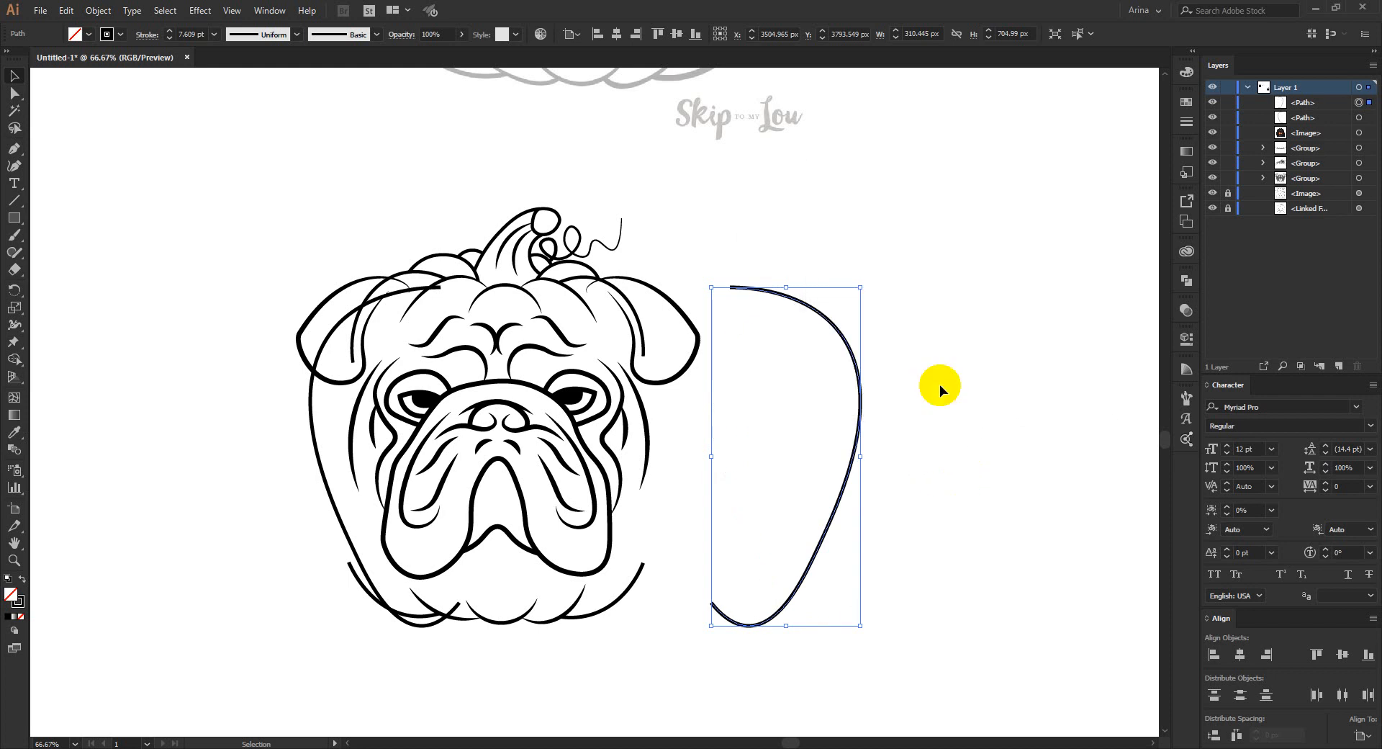
- Move the mirrored curve horizontally to the bulldog's right side, at X about 3149 px, so both pumpkin sides are symmetrical around the face
key(Left)
key(Left)
key(Left)
key(Left)
key(Left)
key(Left)
key(Left)
key(Left)
key(Left)
key(Left)
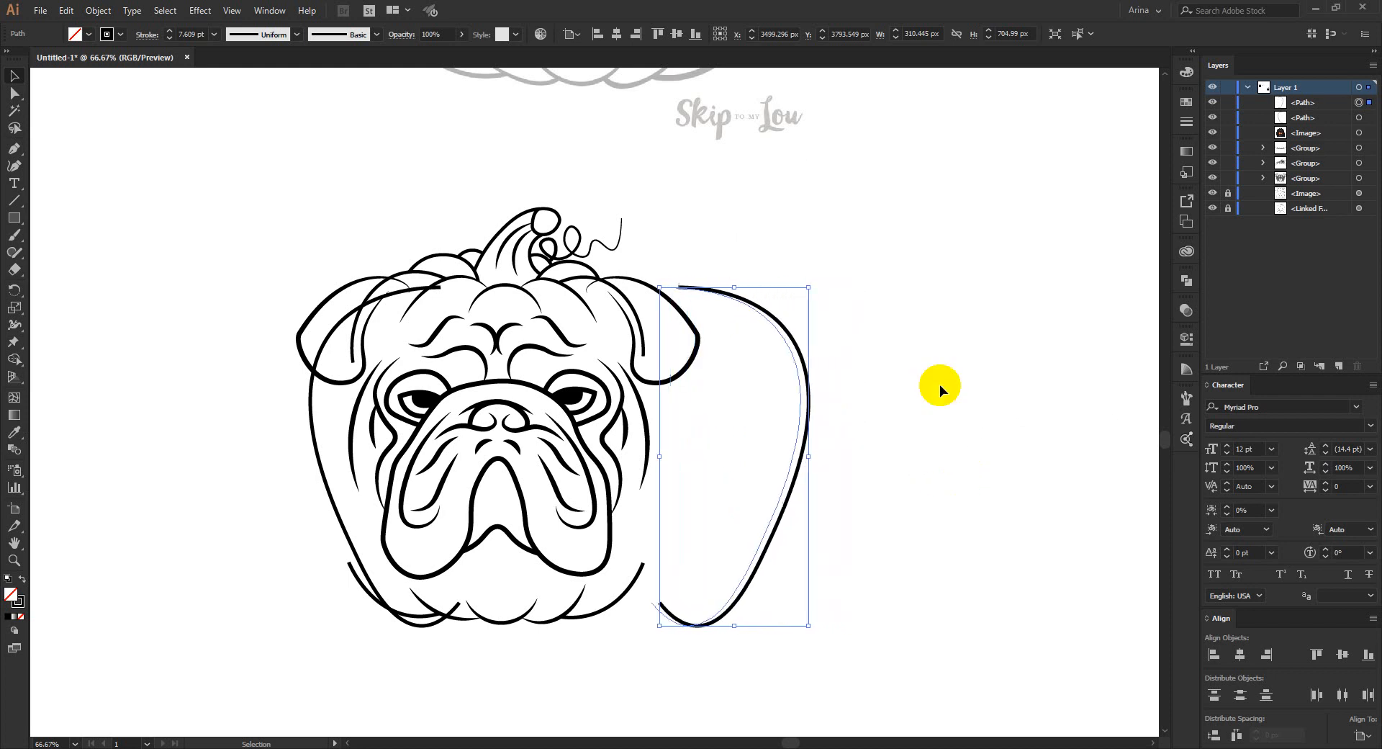
key(Left)
key(Left)
key(Left)
drag(776, 501, 696, 504)
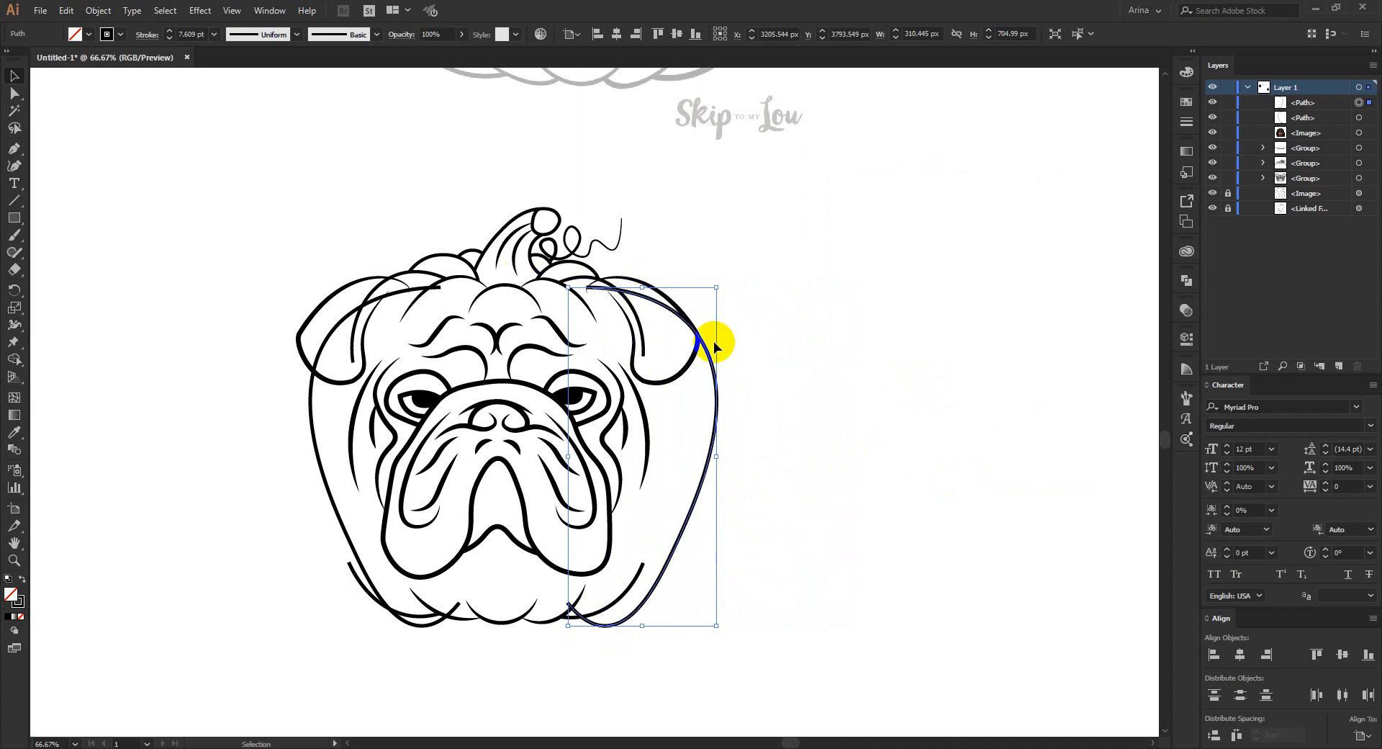
key(Left)
key(Left)
key(Left)
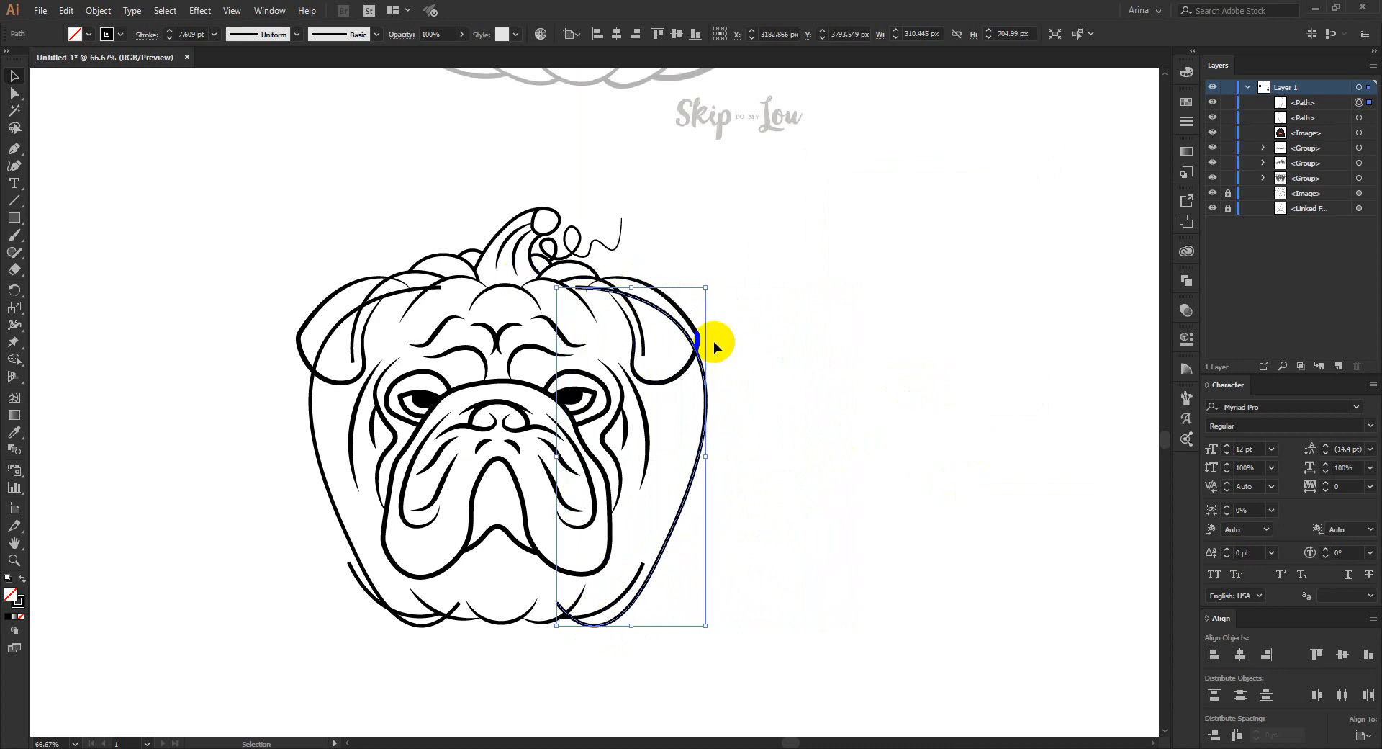
key(Left)
key(Left)
key(Left)
key(Left)
key(Left)
key(Left)
key(Left)
key(Left)
key(Left)
key(Left)
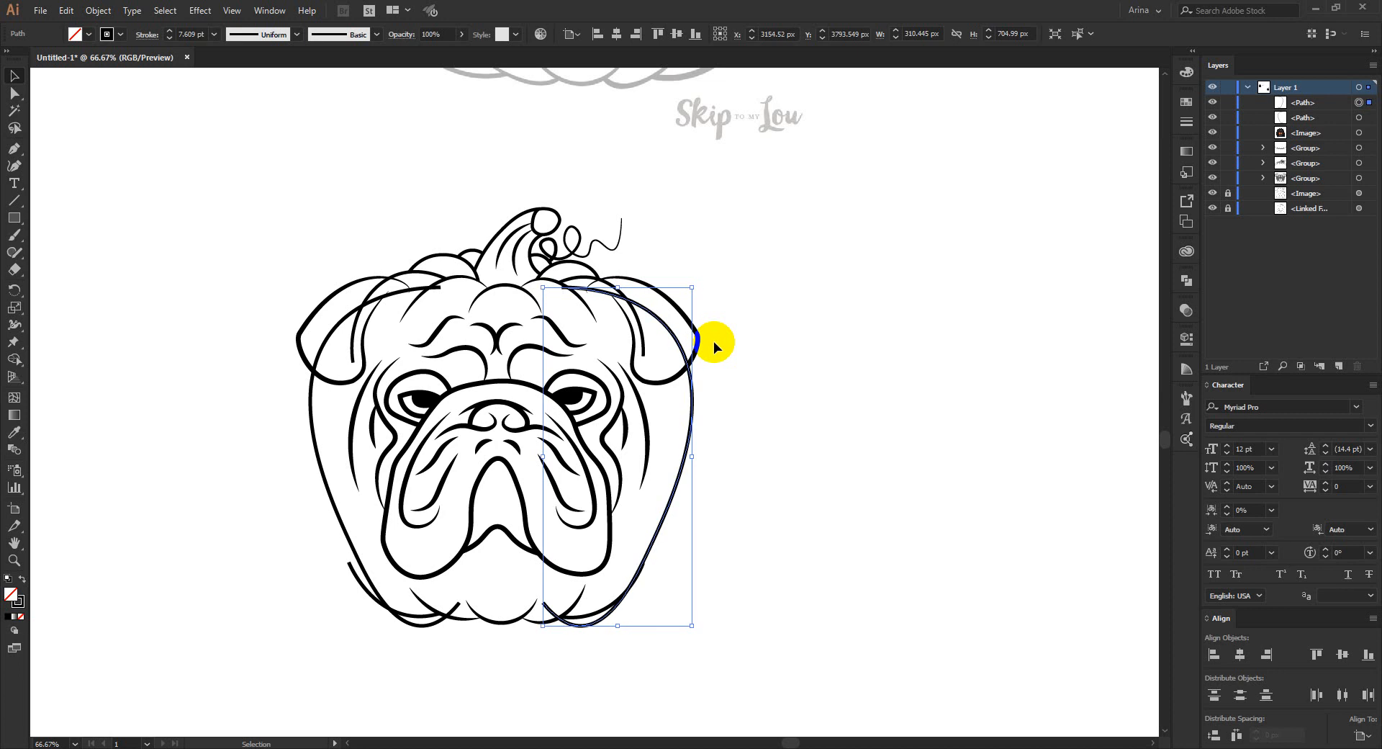
key(Left)
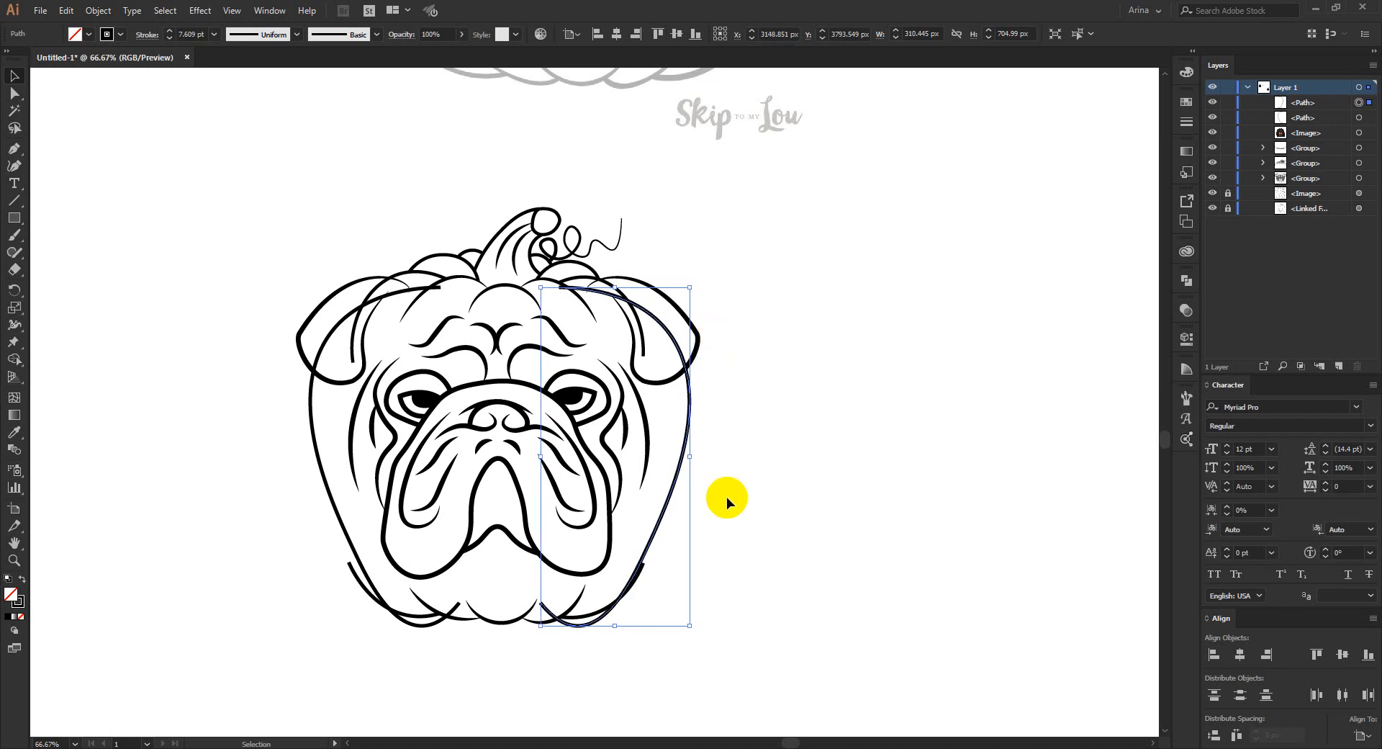
- Nudge the bulldog line art group down about 11 px
click(495, 405)
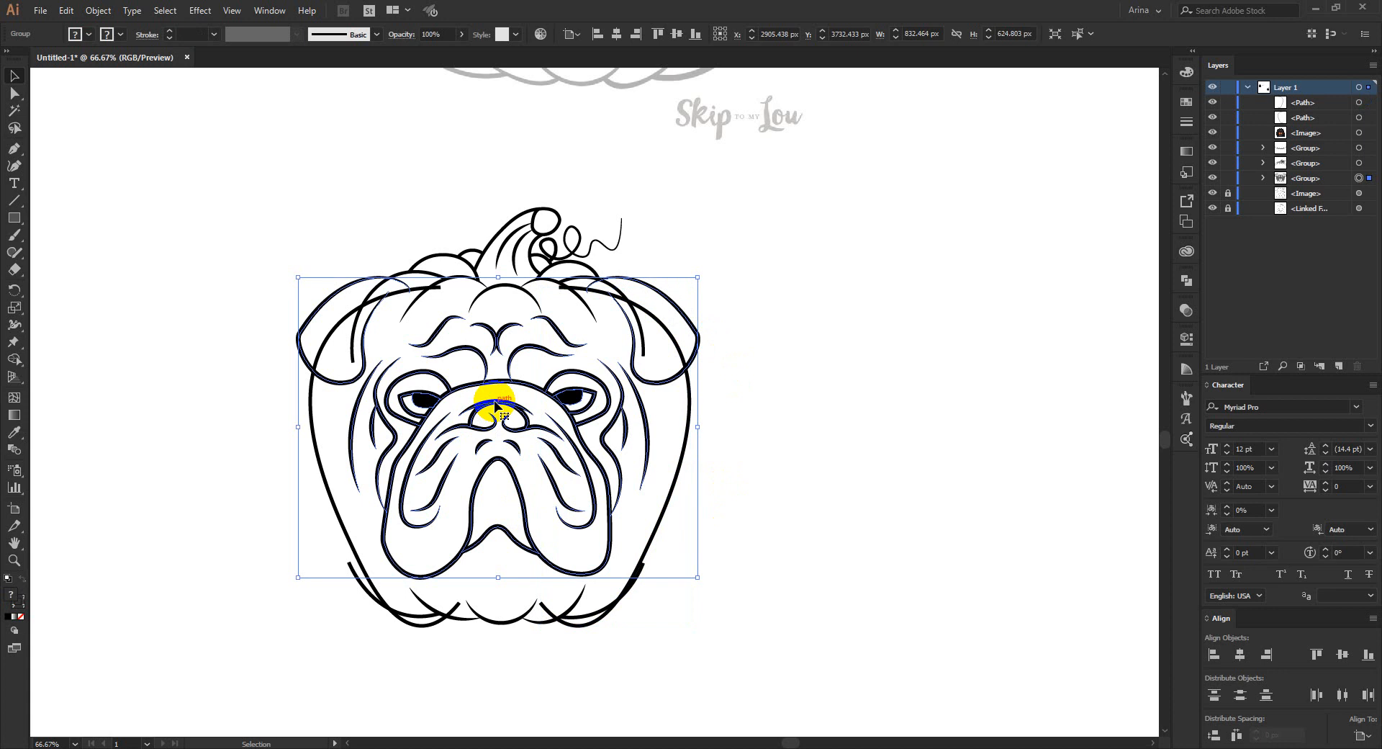
key(Down)
key(Down)
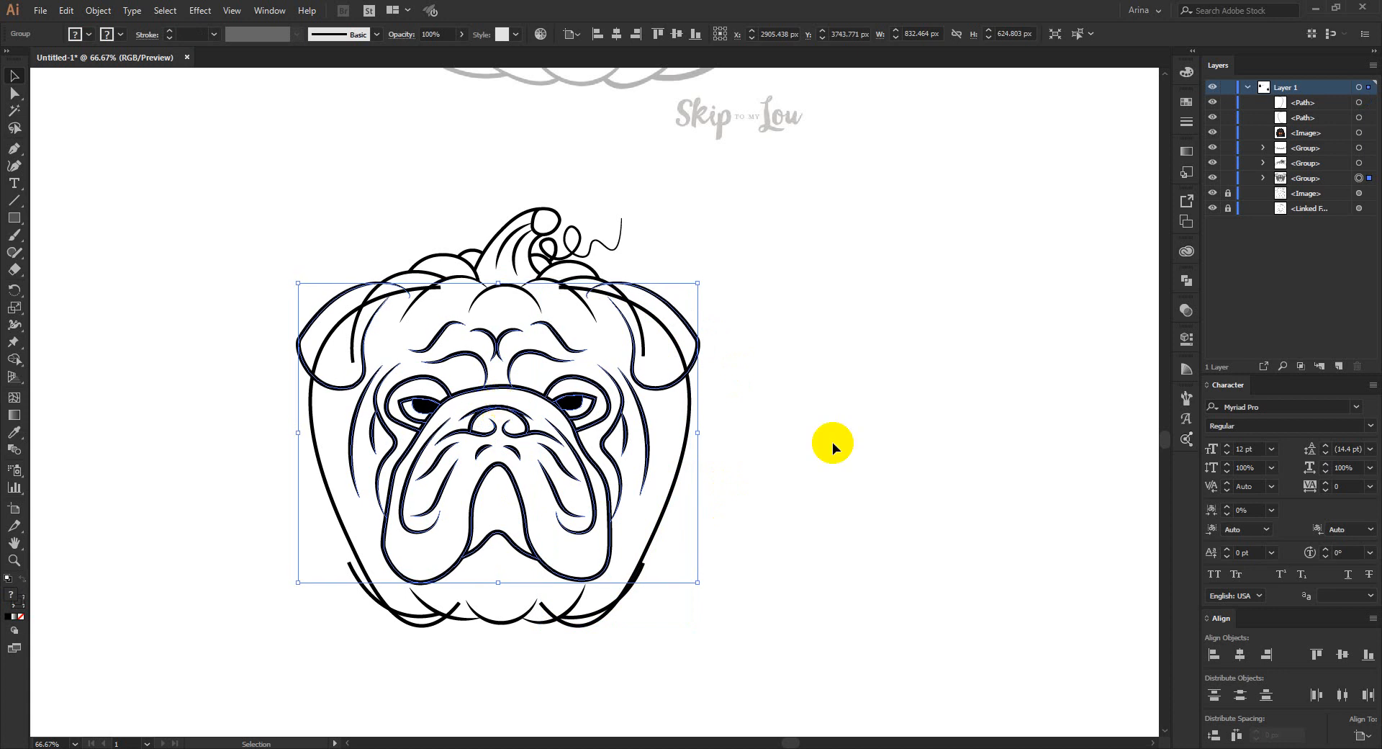
- Enlarge the pumpkin top group slightly so its curves and stem rise higher above the bulldog's head
click(517, 248)
drag(499, 208, 502, 194)
click(753, 583)
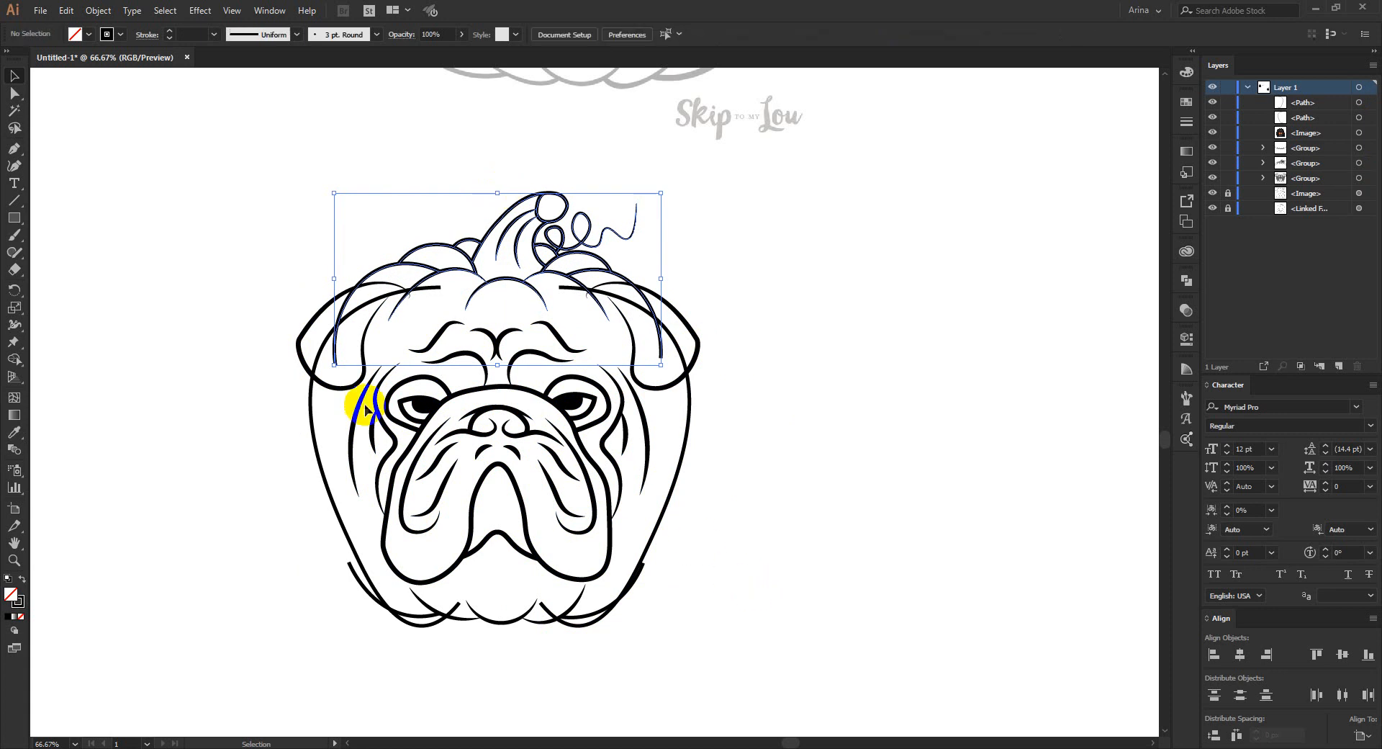
click(228, 245)
click(753, 428)
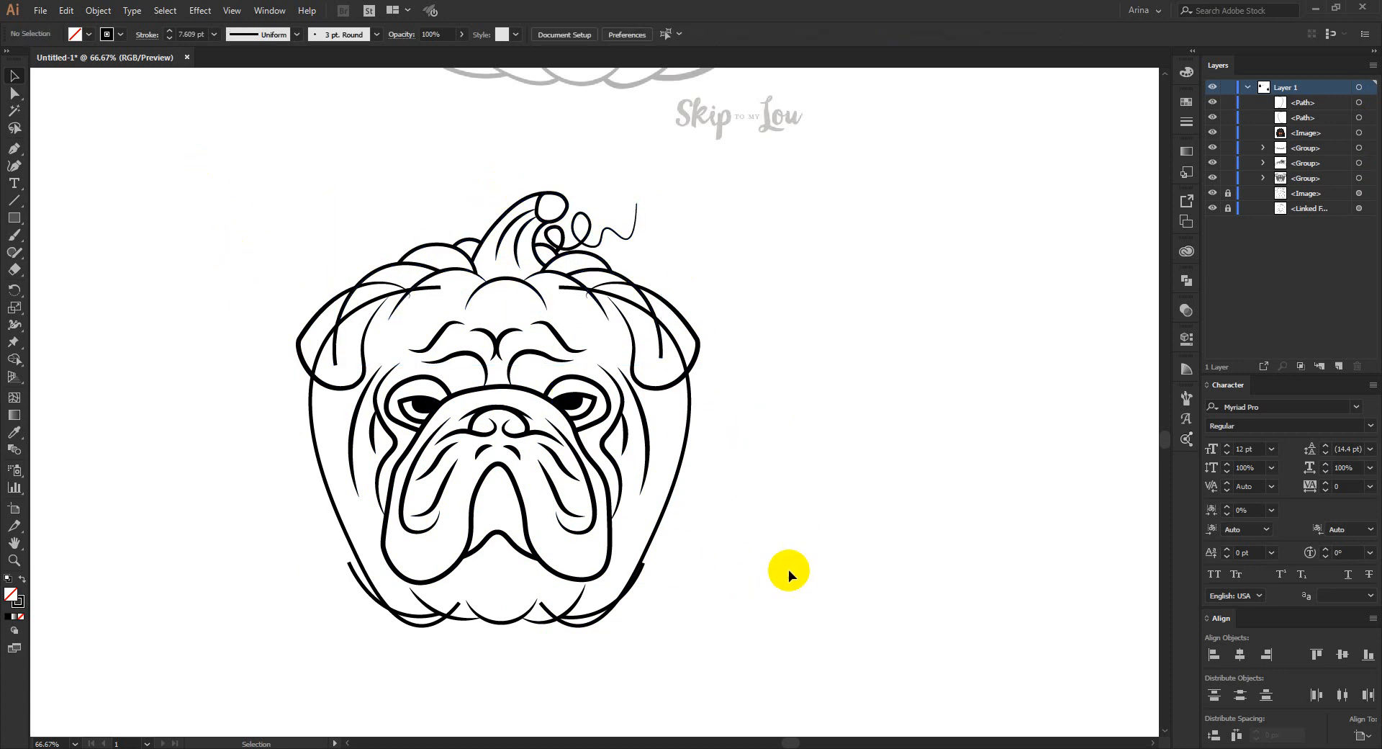
- Select the whole bulldog and pumpkin artwork and erase the pumpkin lines crossing the right ear with the Shape Builder tool
drag(218, 160, 795, 694)
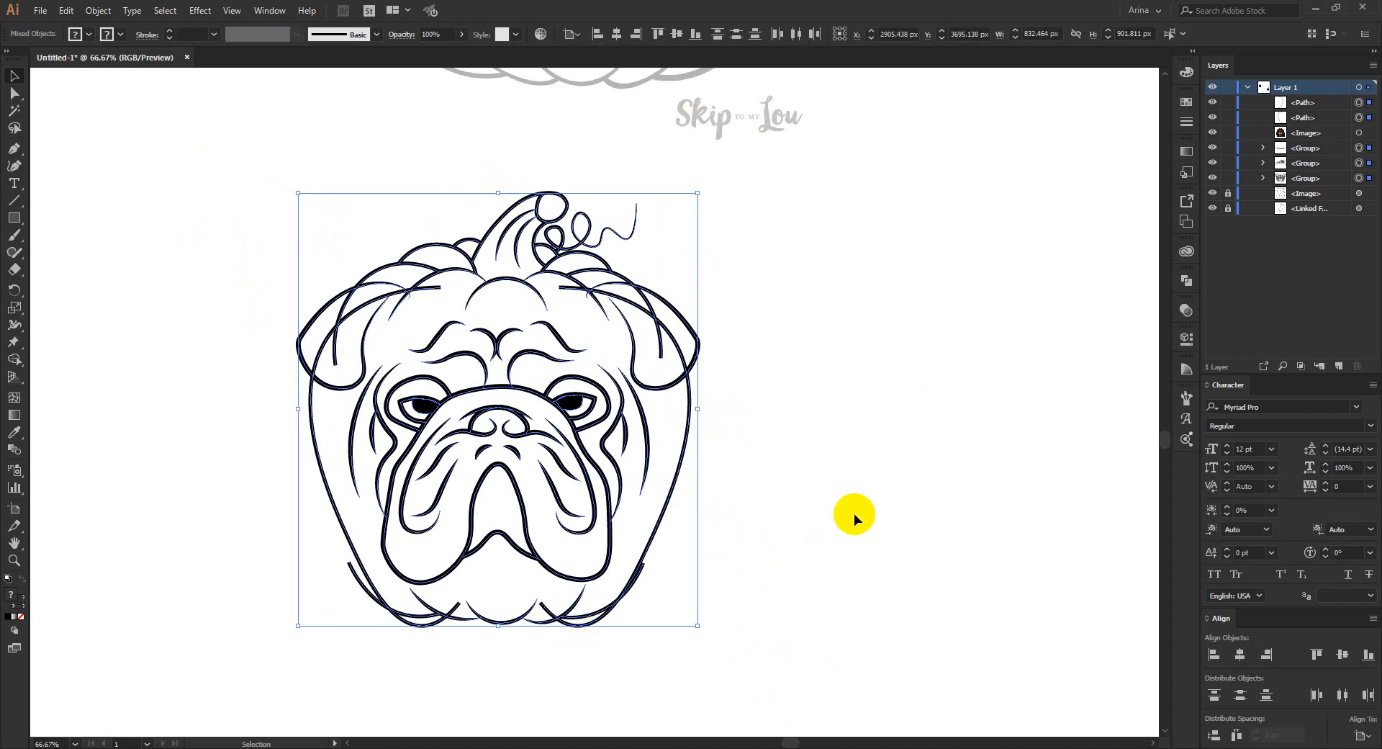
key(shift+m)
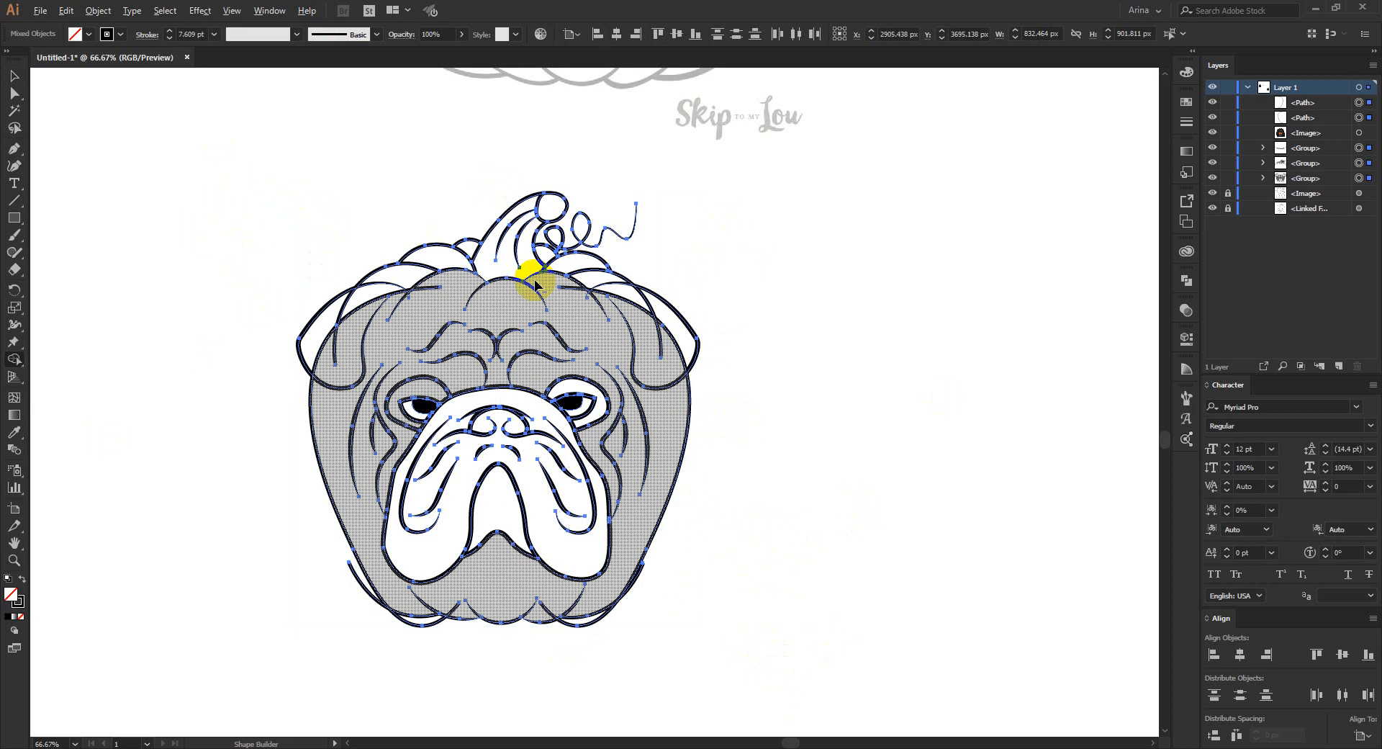
scroll(534, 284, up, 2)
scroll(795, 403, down, 1)
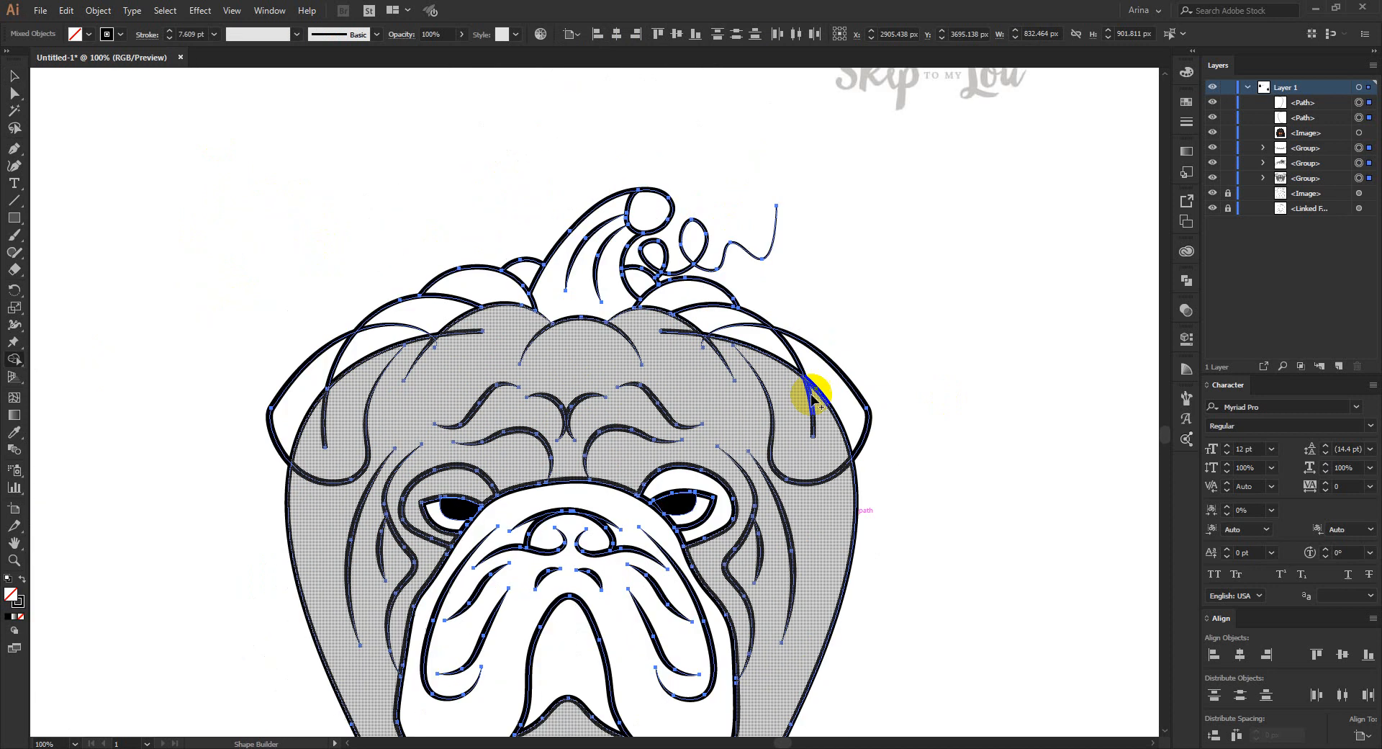
scroll(688, 362, up, 1)
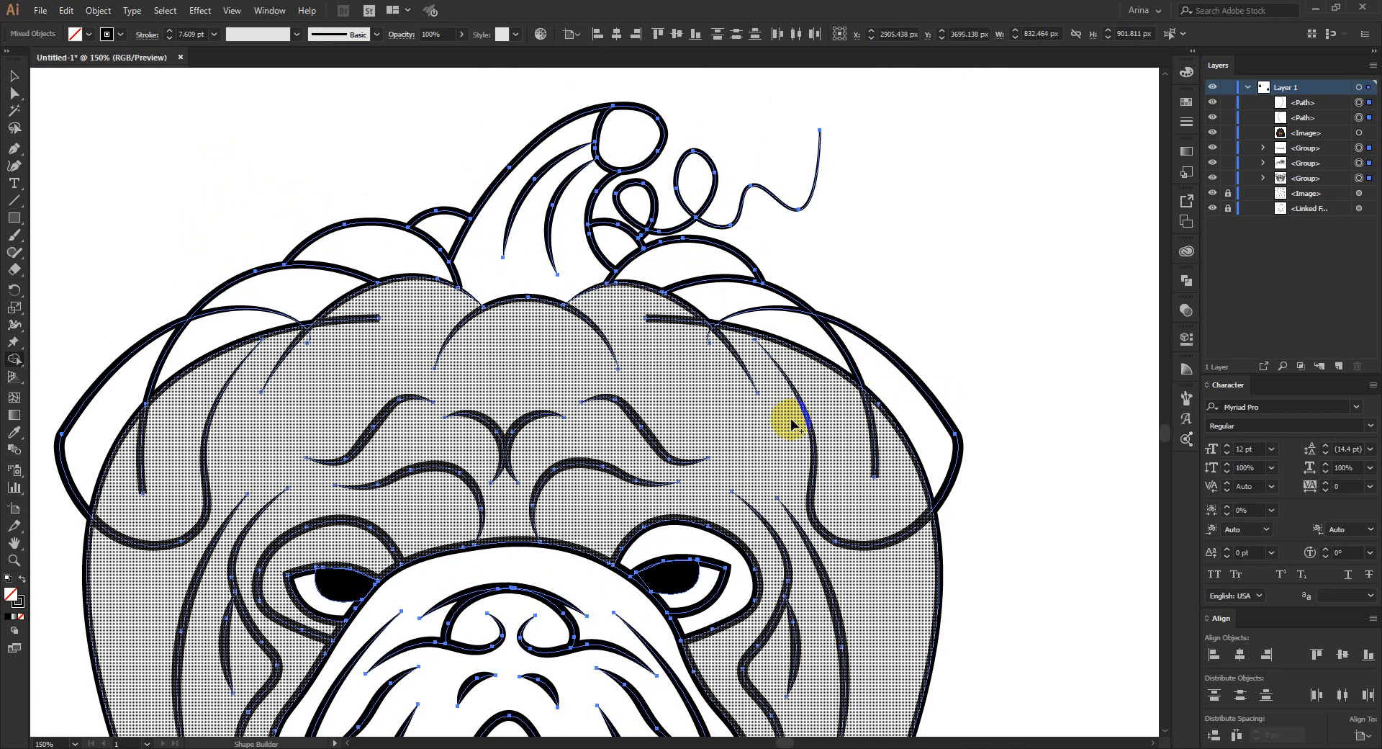
alt+click(871, 420)
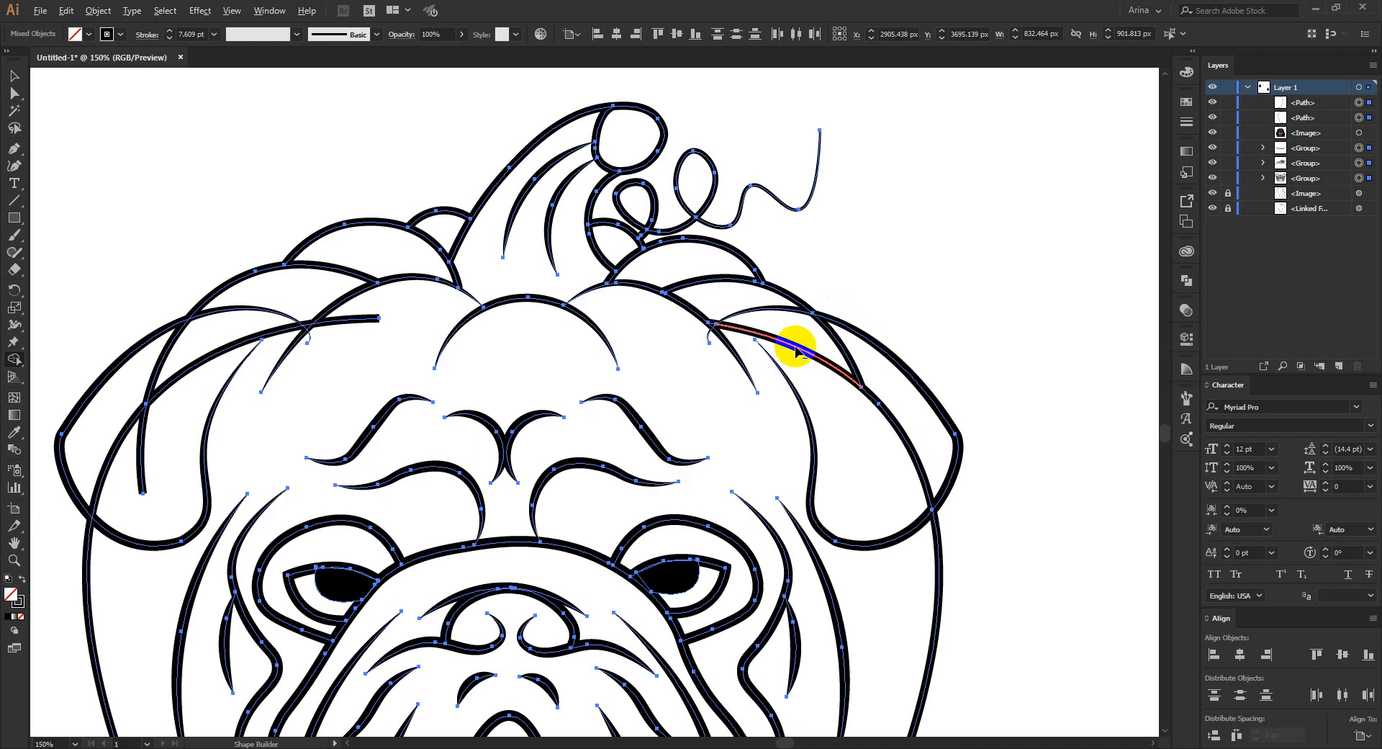
click(809, 373)
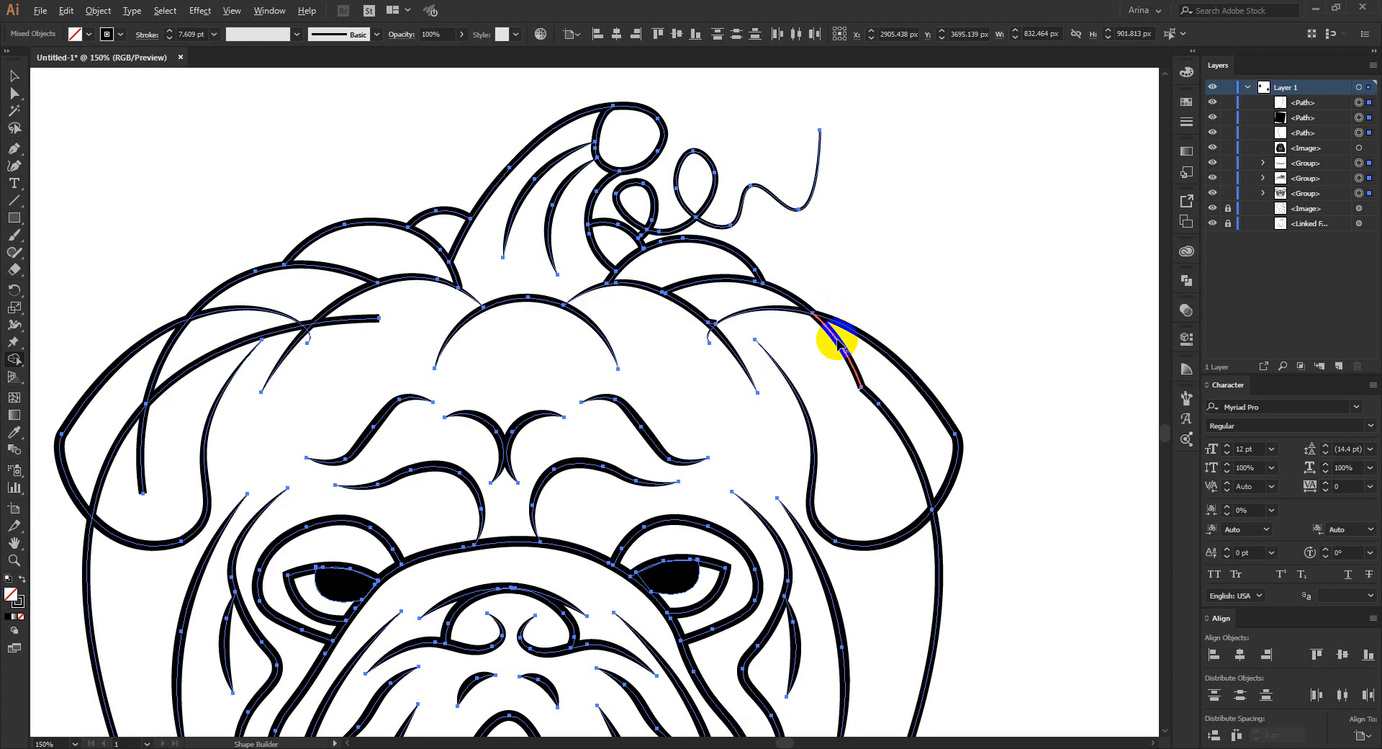
alt+click(835, 342)
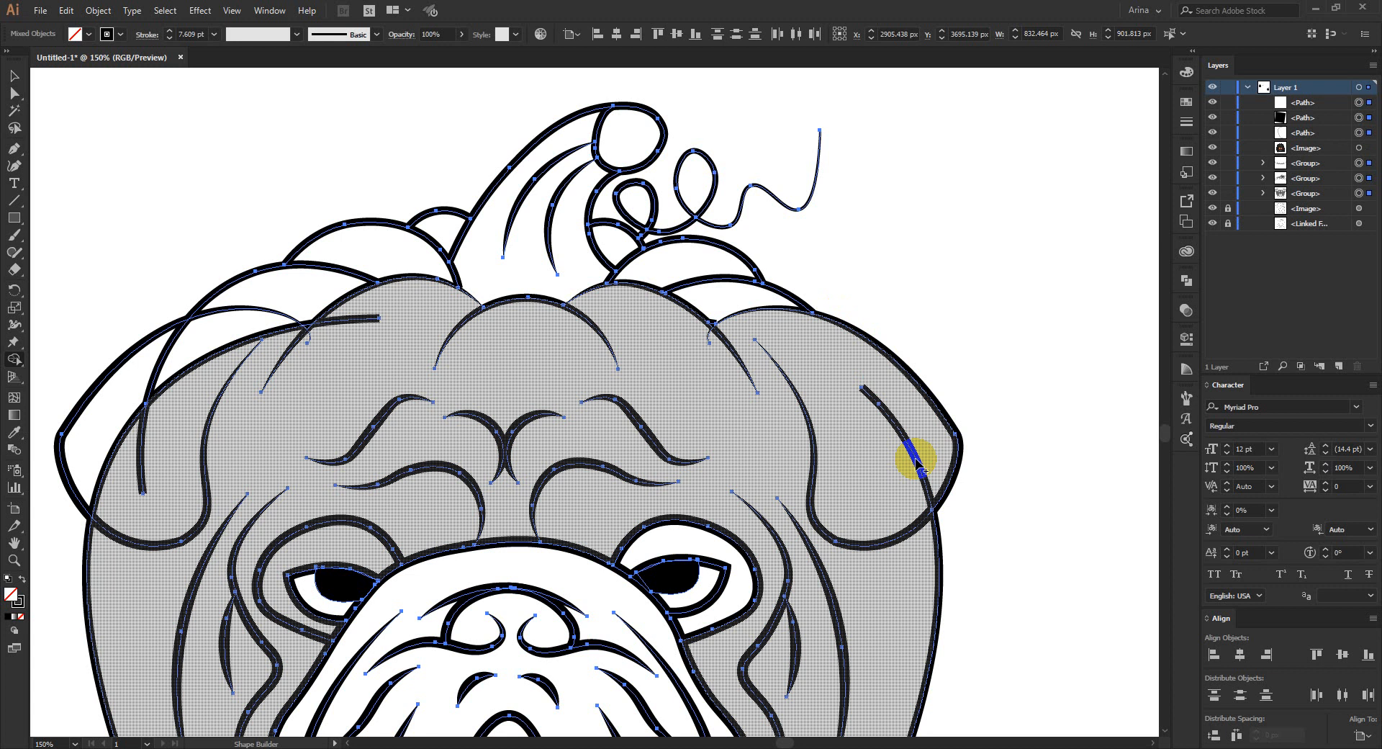
- Erase the overlapping line ends and the old outer base curves along the pumpkin's bottom with the Shape Builder tool
scroll(916, 456, down, 3)
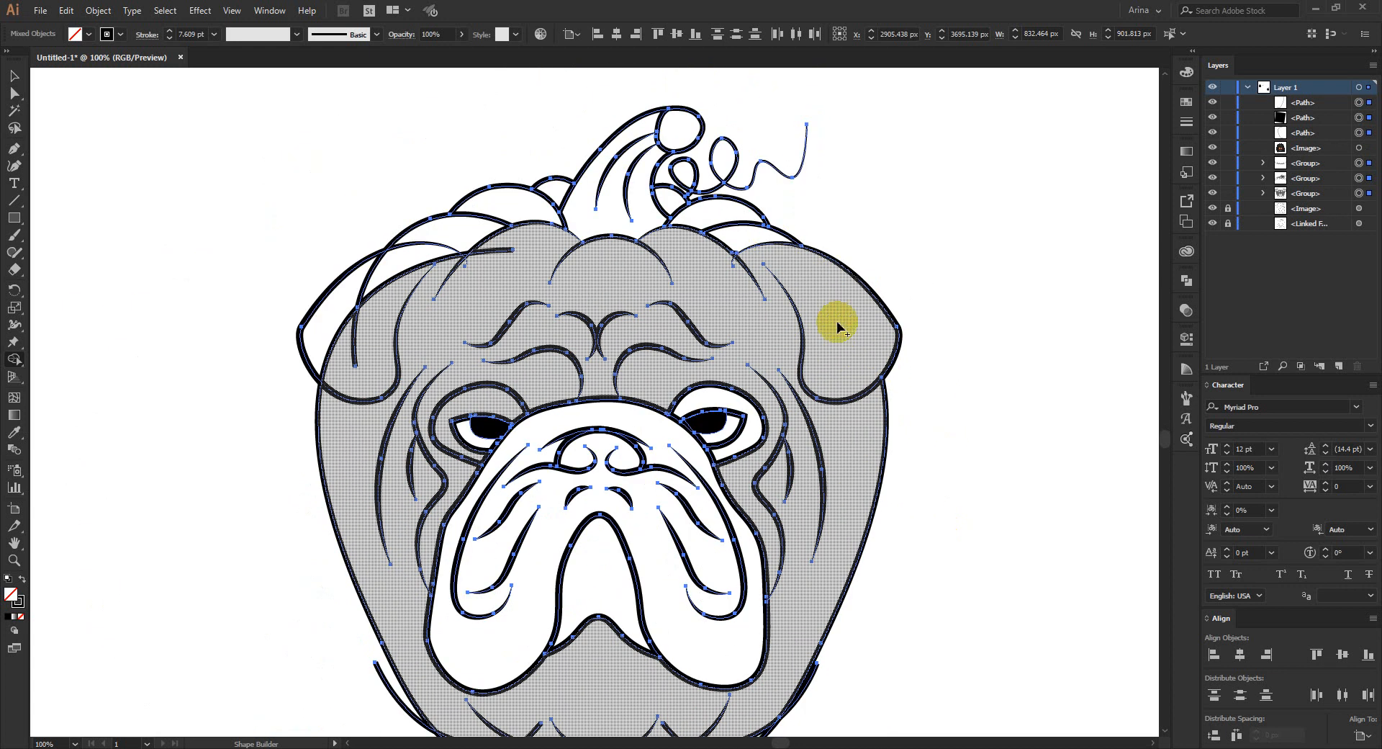
scroll(503, 456, down, 3)
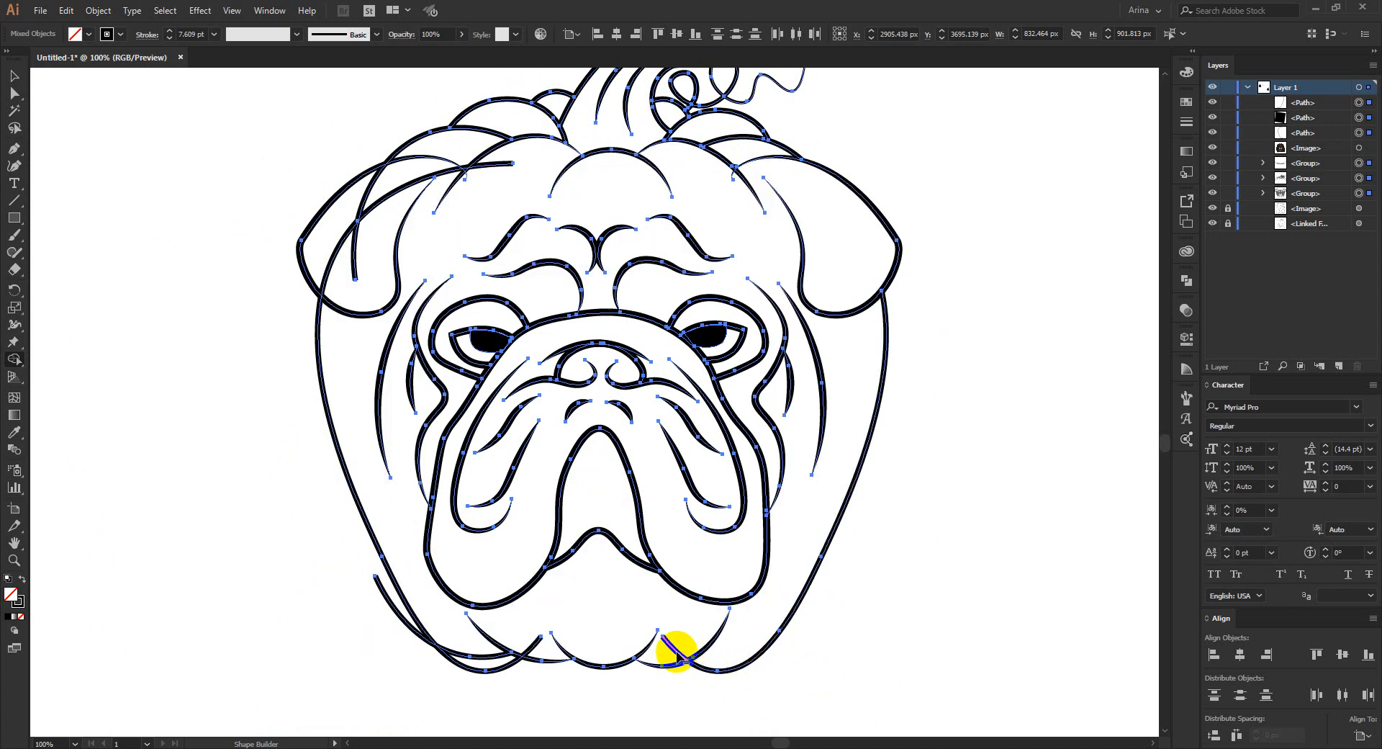
scroll(442, 688, up, 1)
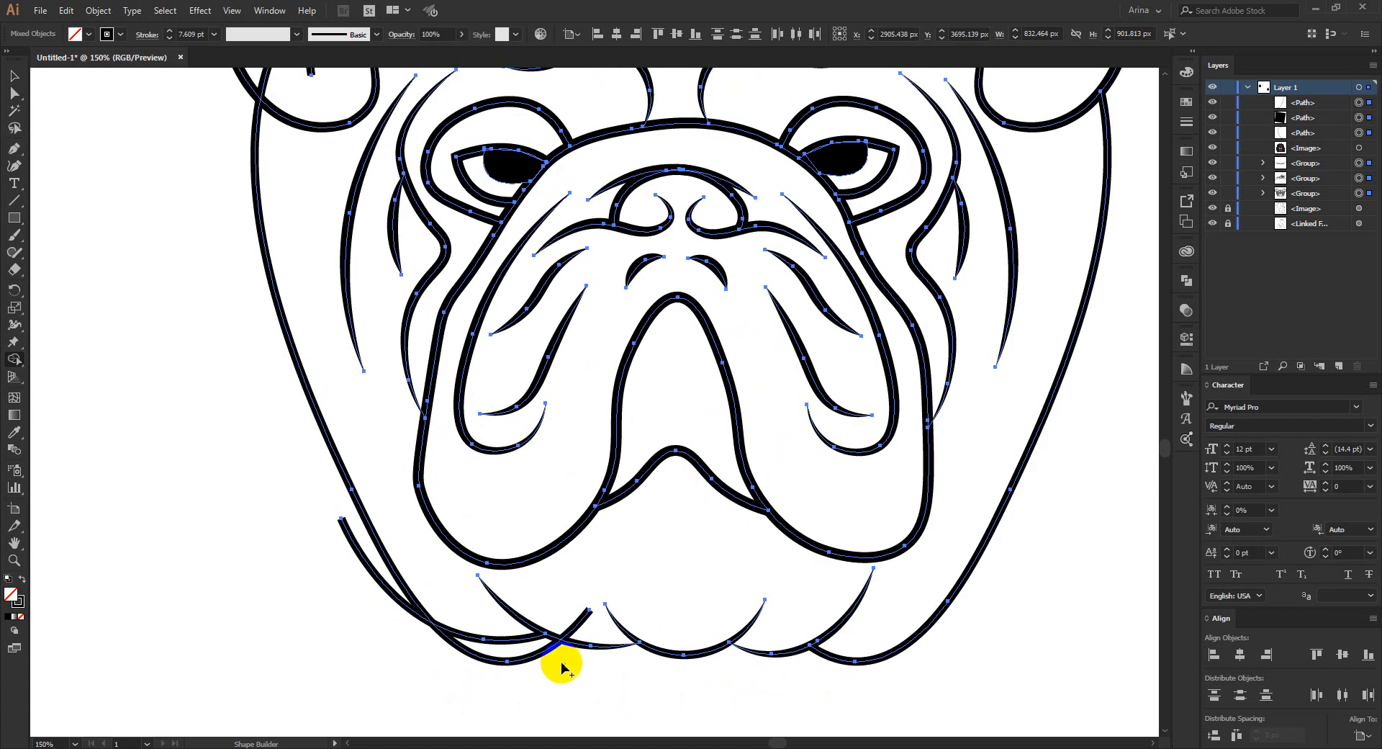
alt+click(581, 622)
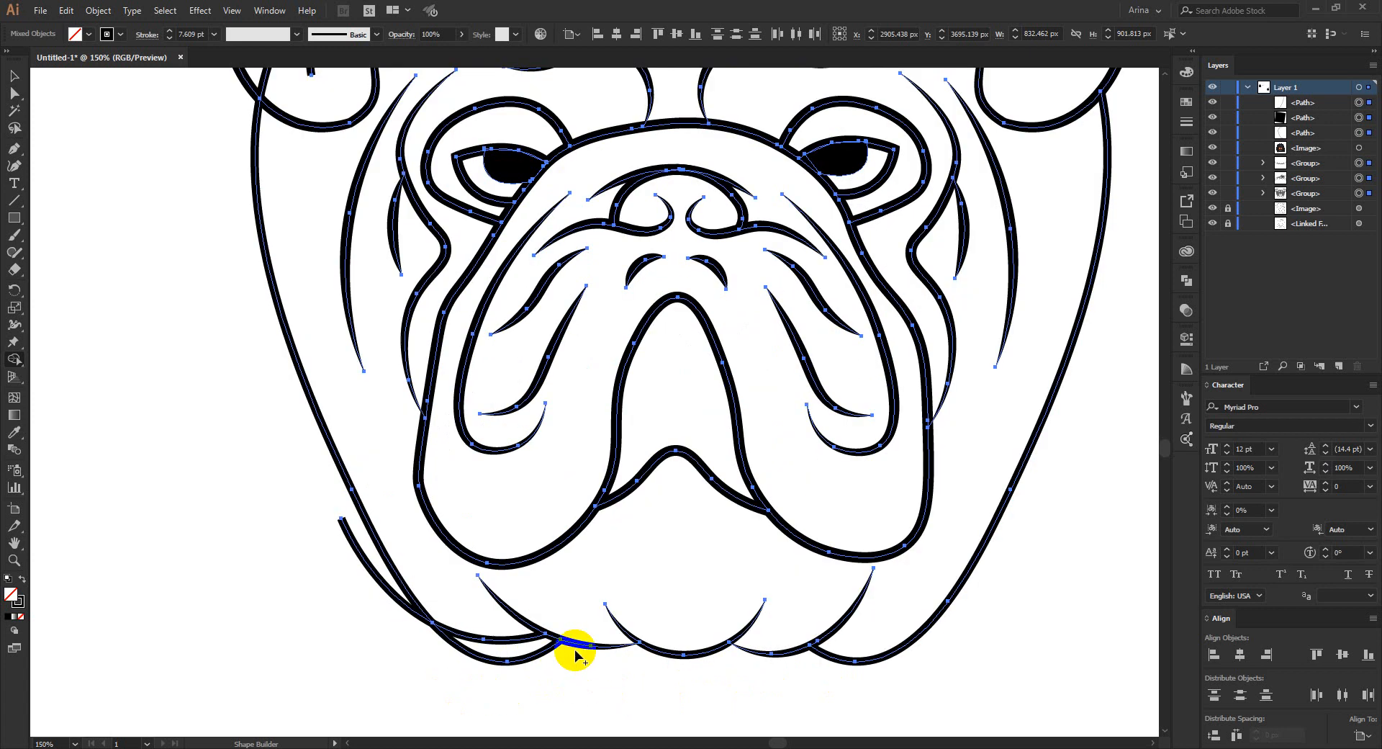
mouse_move(508, 643)
mouse_down()
mouse_move(395, 624)
mouse_move(384, 590)
mouse_up()
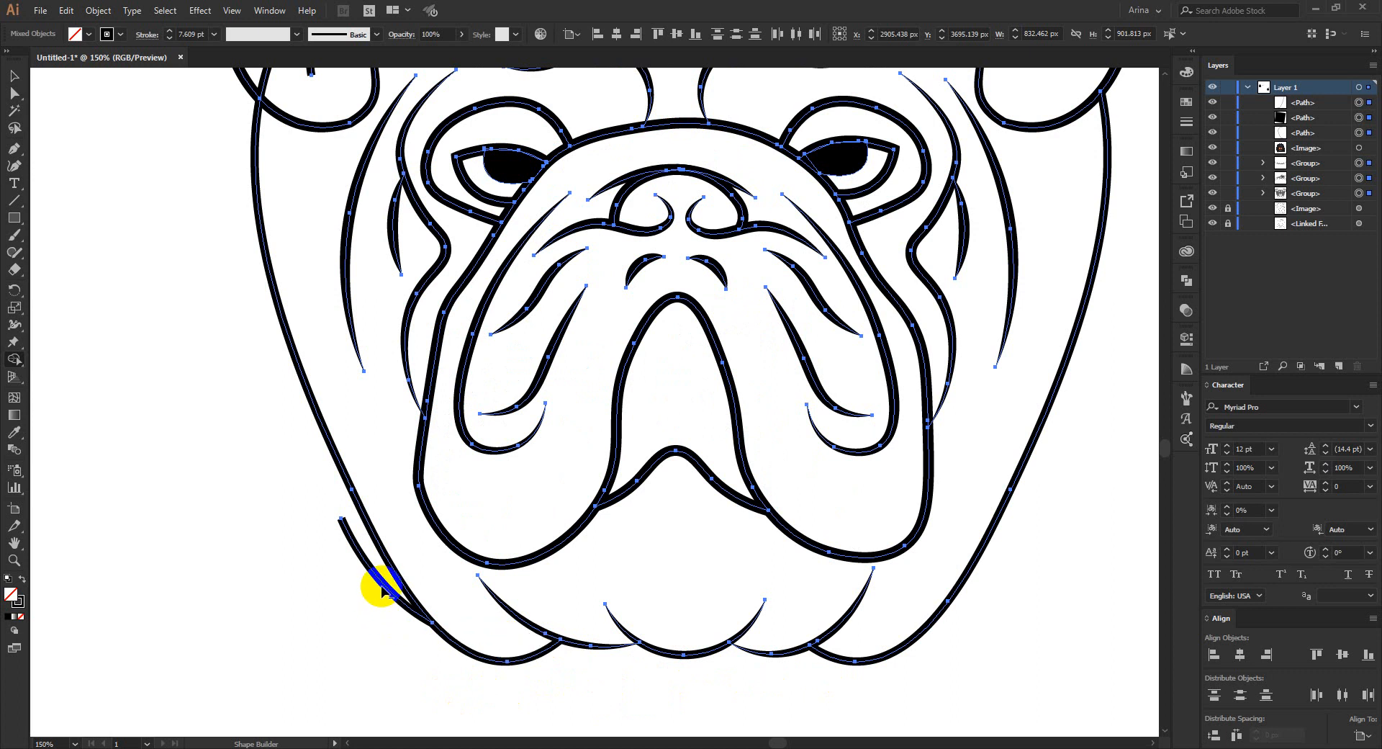
alt+click(383, 584)
scroll(587, 675, down, 1)
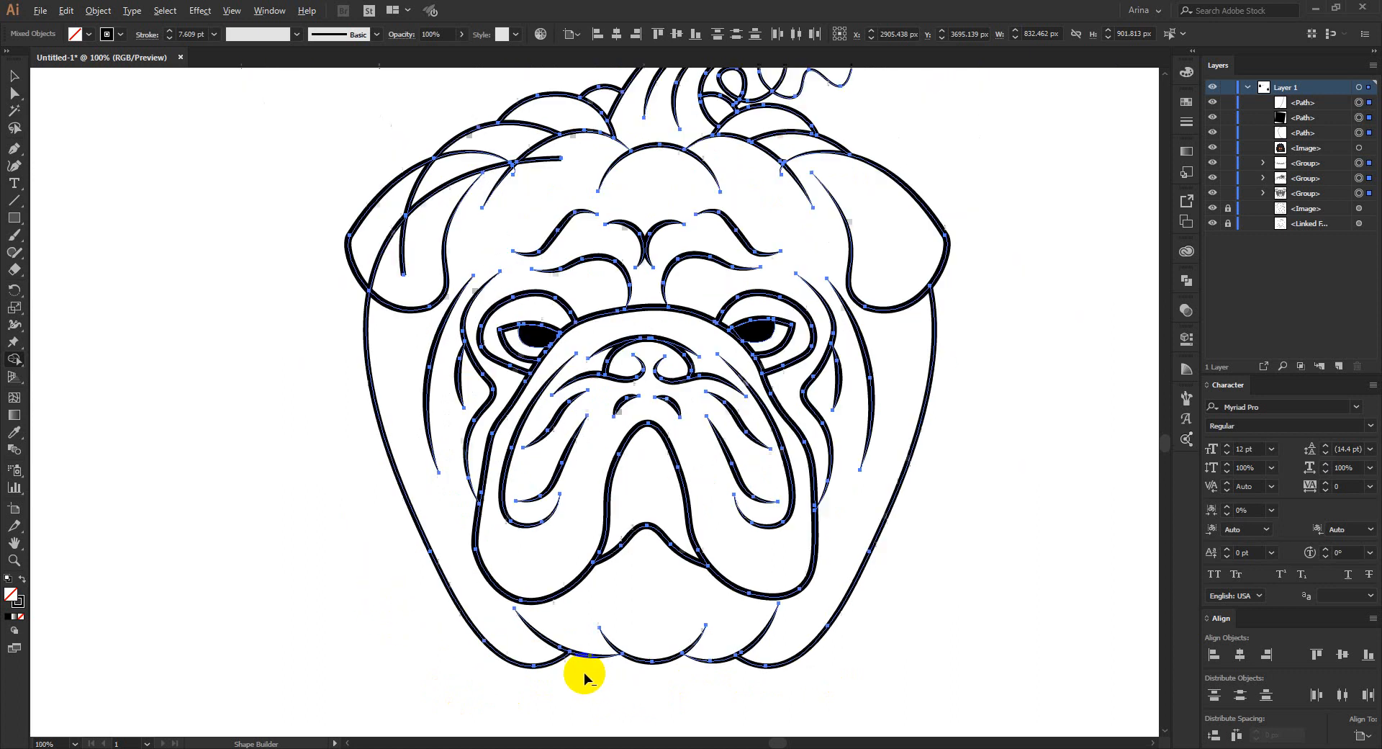
- Erase the pumpkin line segments crossing the left ear and forehead with the Shape Builder tool
scroll(584, 672, down, 1)
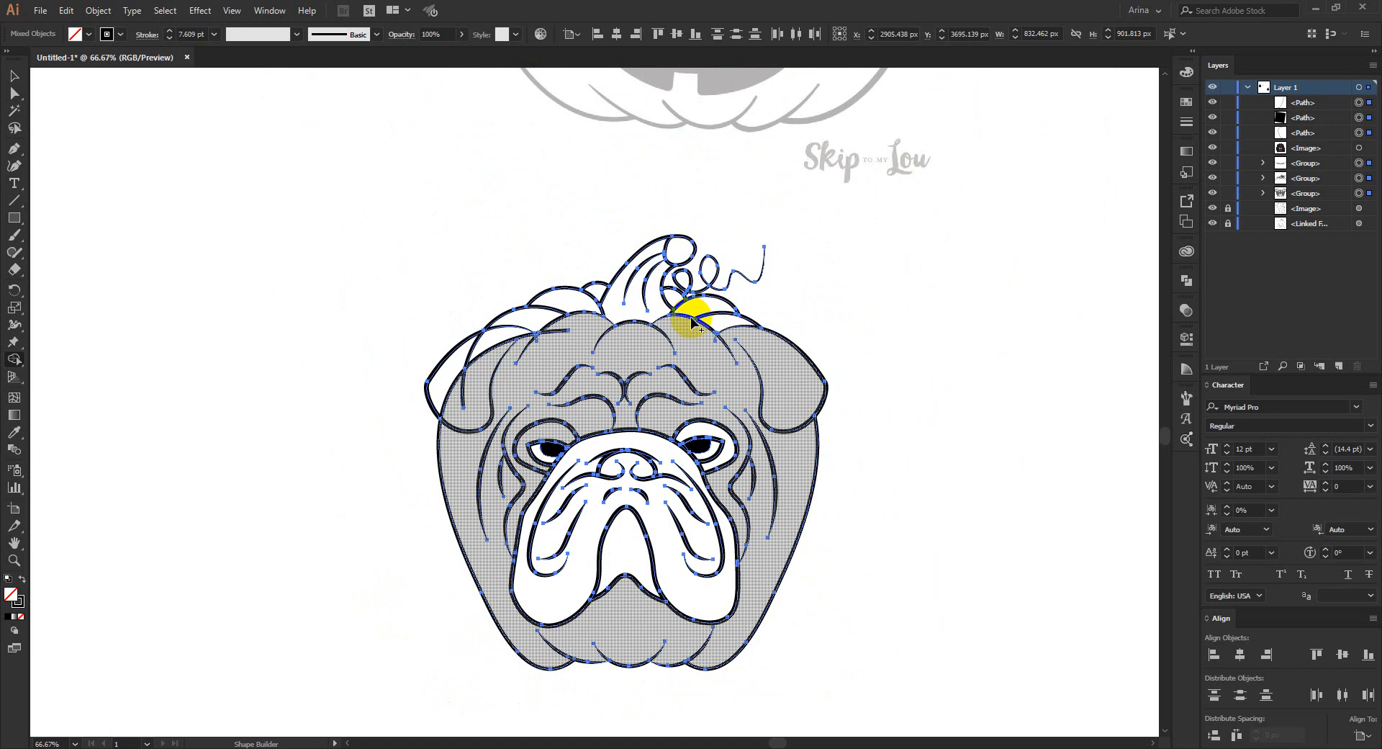
scroll(468, 314, up, 1)
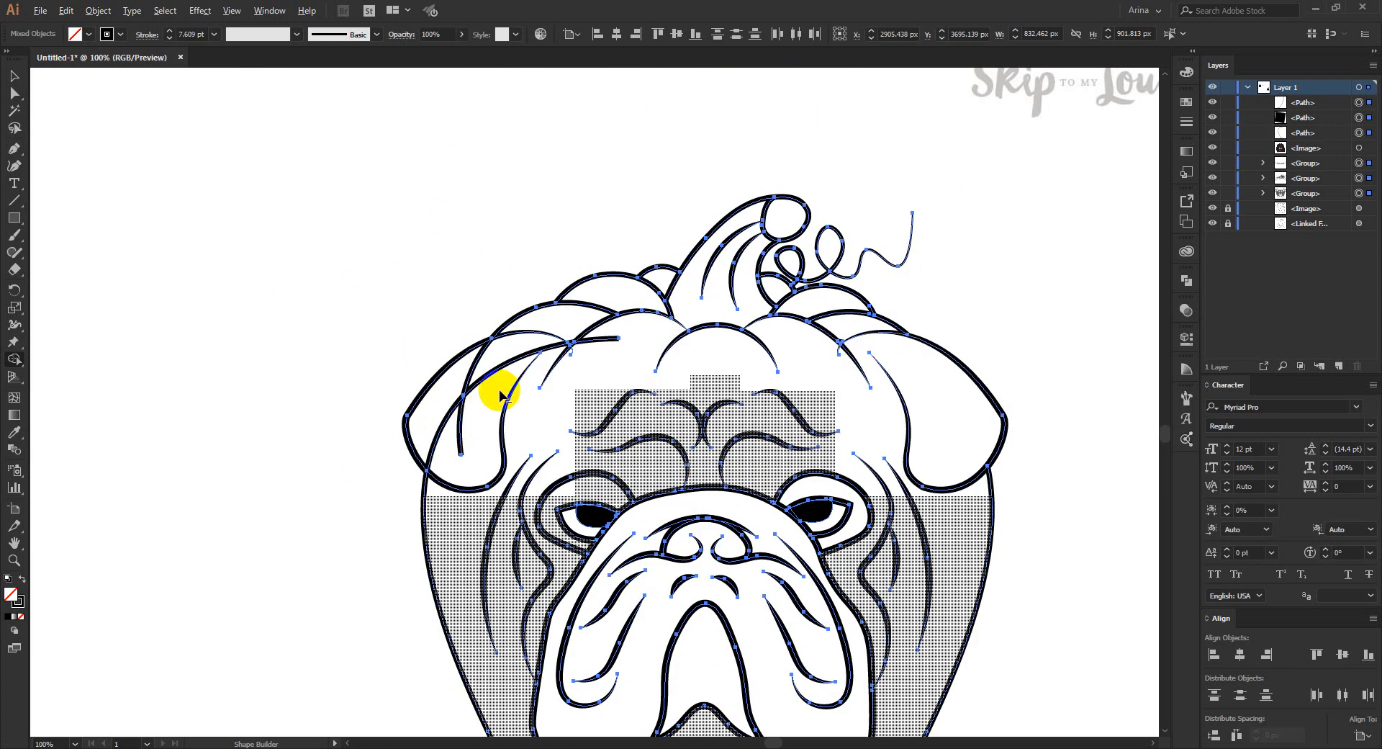
mouse_move(479, 407)
mouse_down()
mouse_move(434, 425)
mouse_move(459, 425)
mouse_up()
alt+click(459, 424)
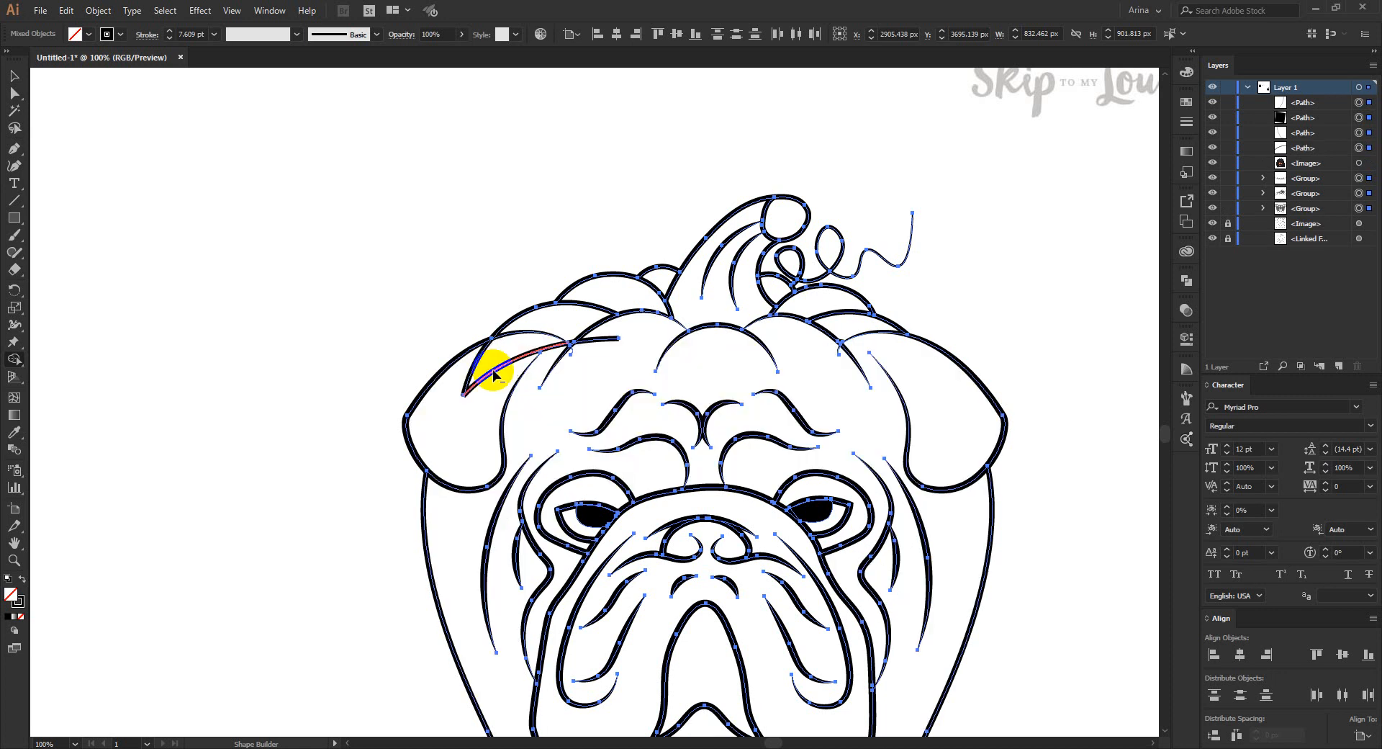
alt+click(489, 370)
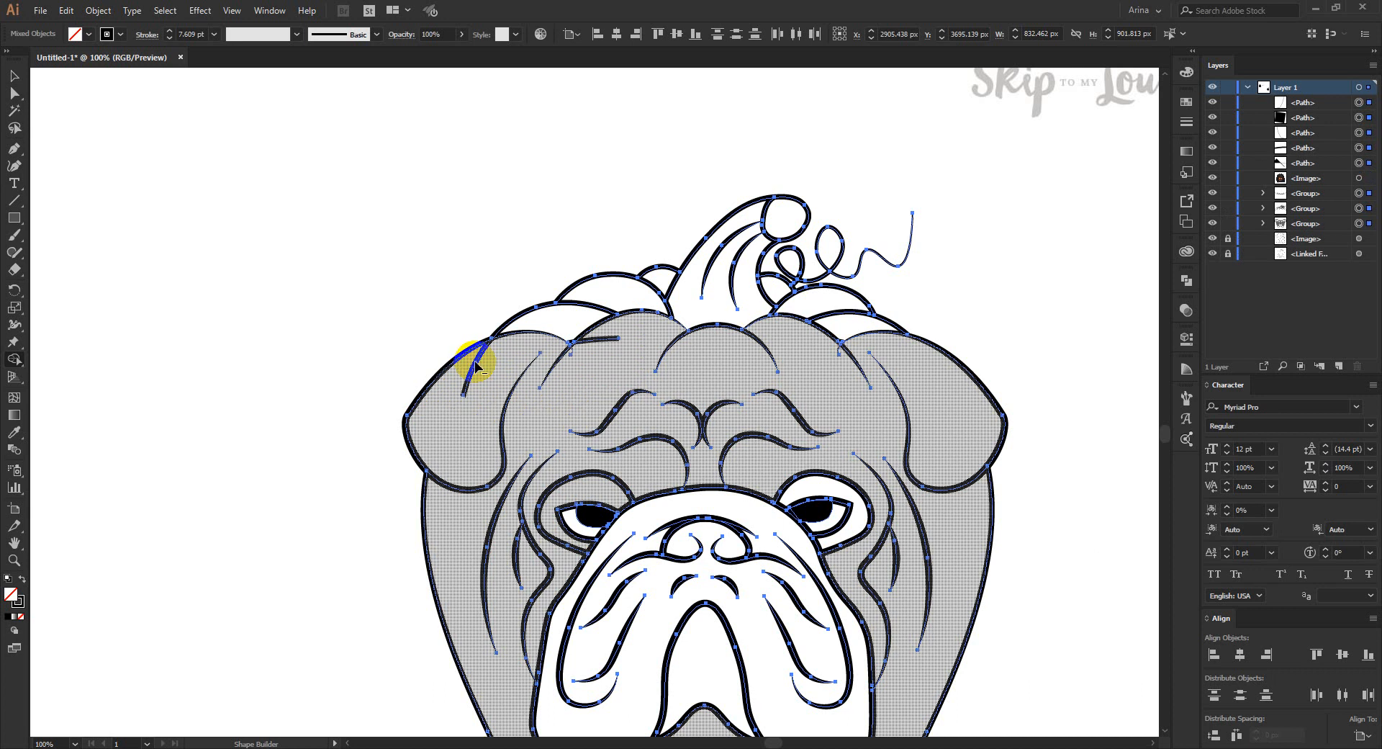
drag(603, 342, 600, 347)
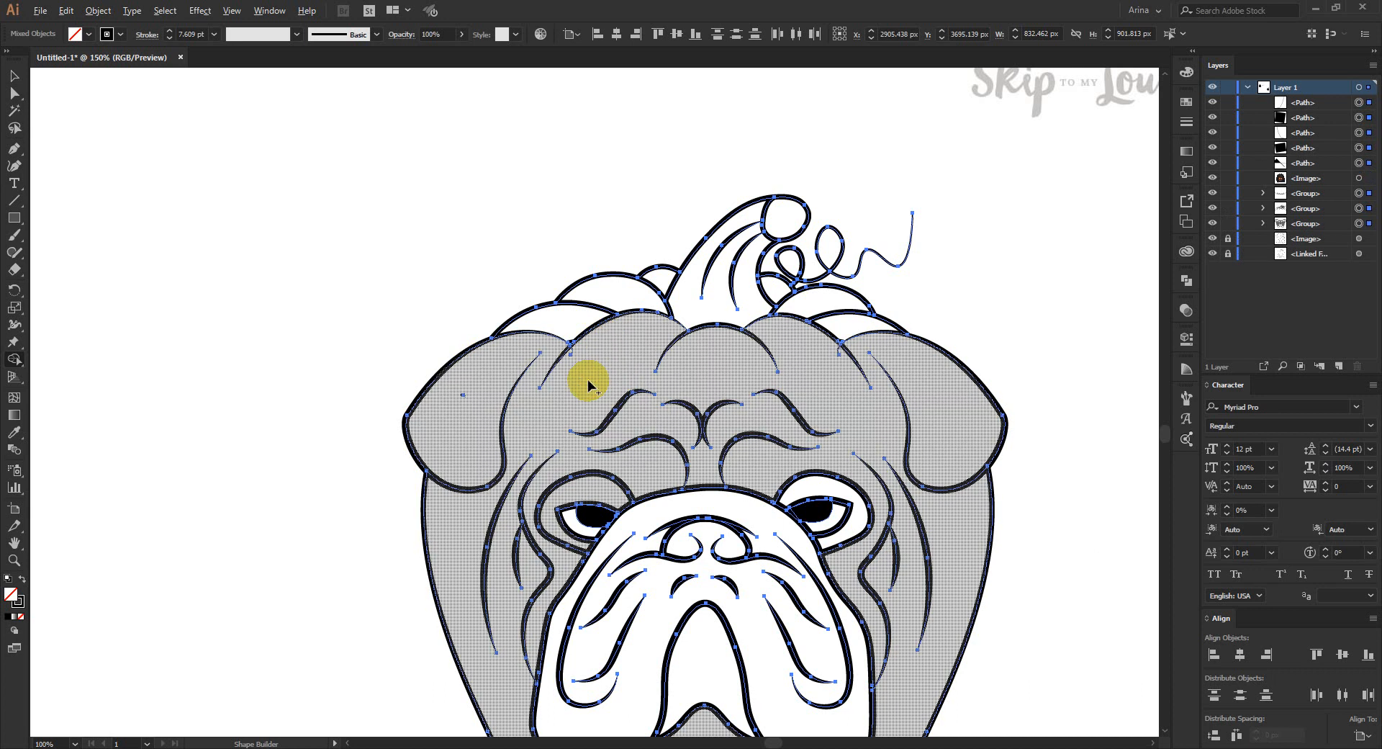
- Erase the small leftover line ends where both ears meet the pumpkin curves with the Shape Builder tool, and deselect the artwork
key(ctrl+plus)
key(ctrl+plus)
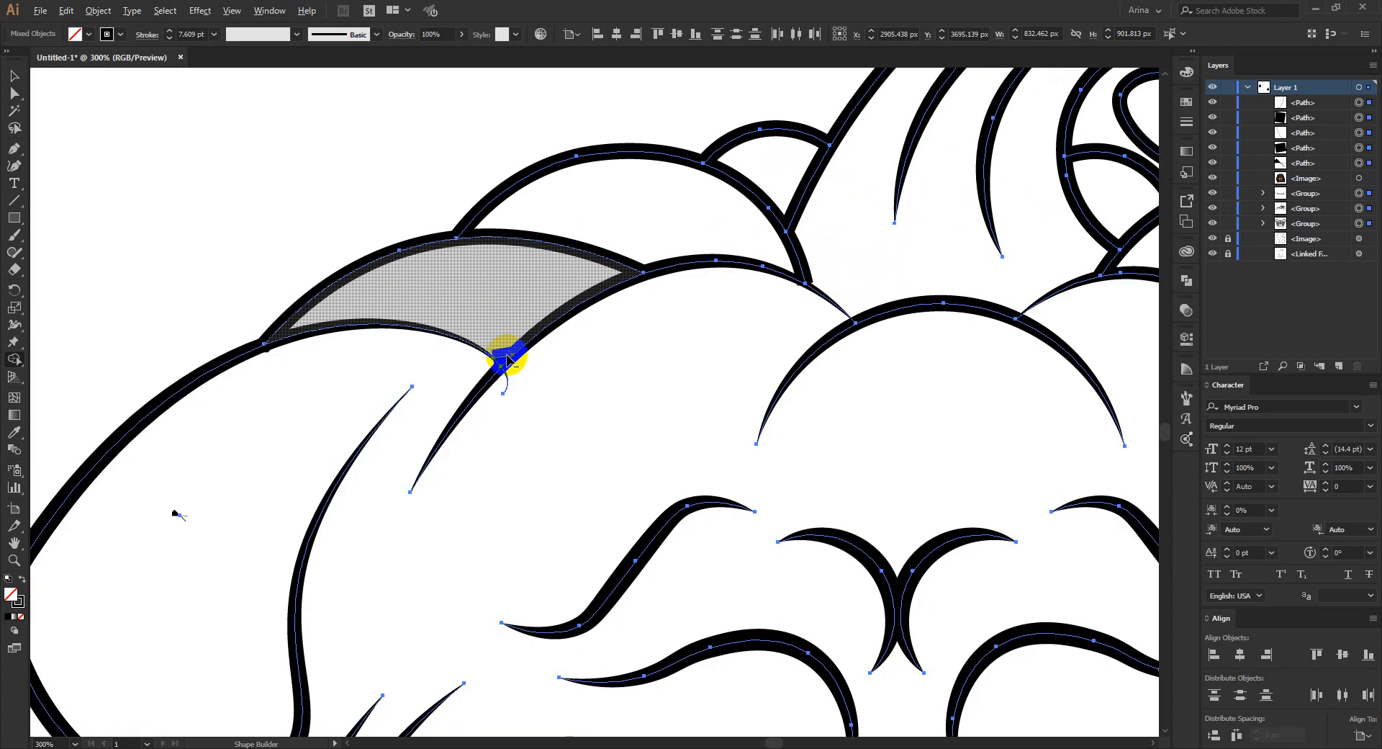
click(507, 359)
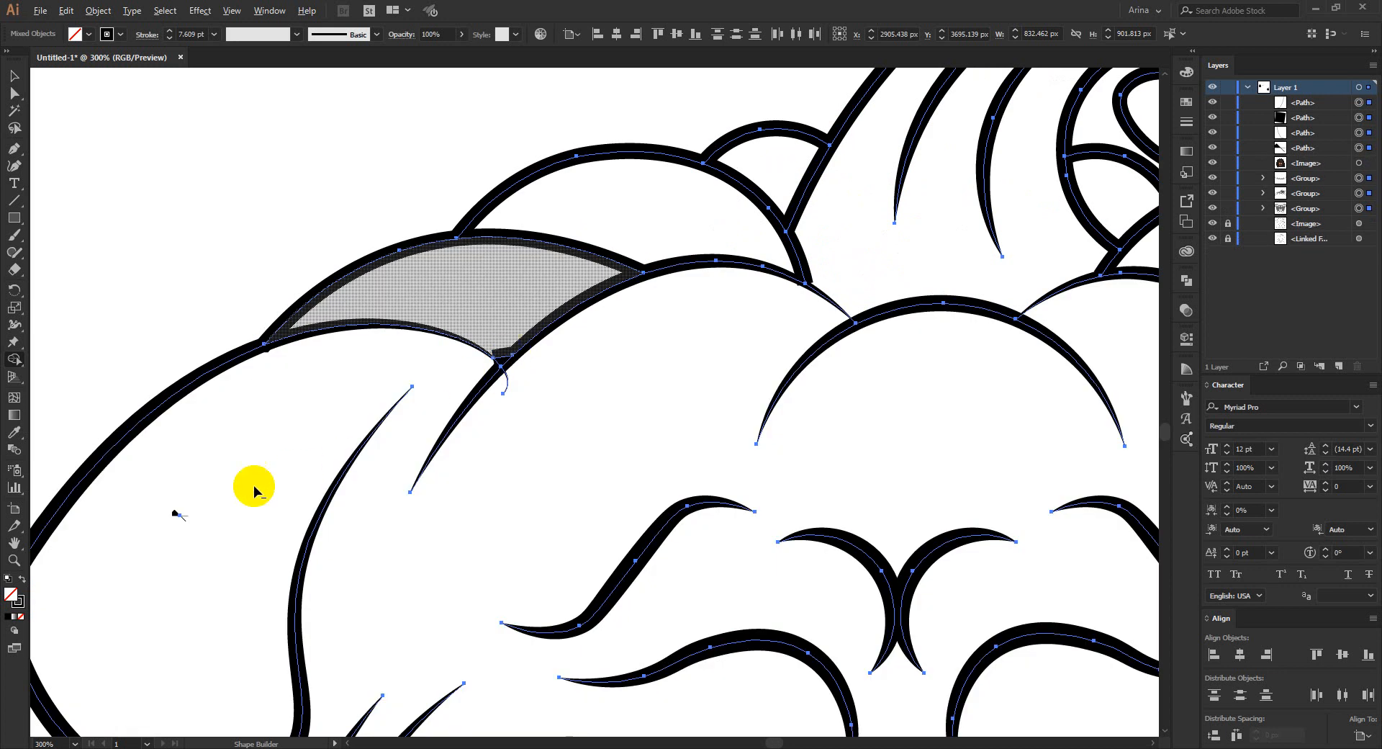
click(179, 510)
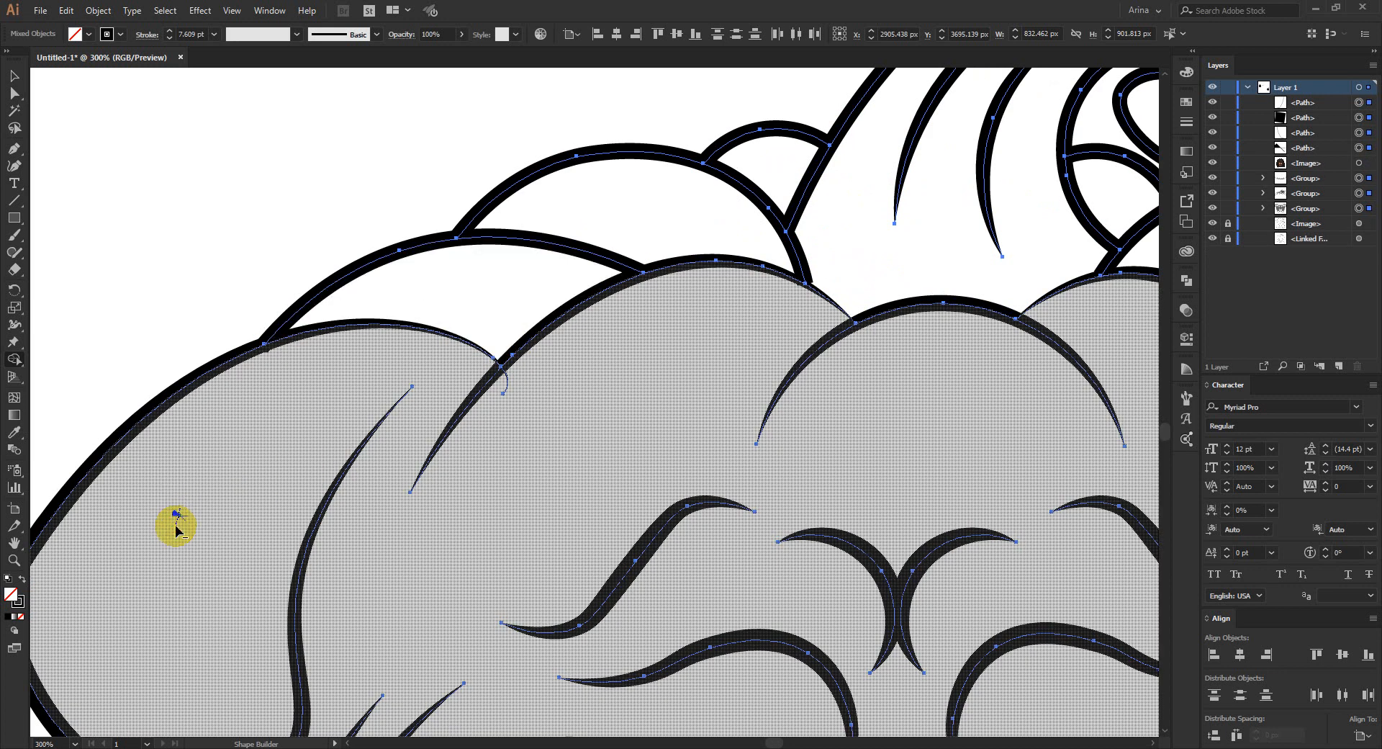
scroll(281, 447, down, 3)
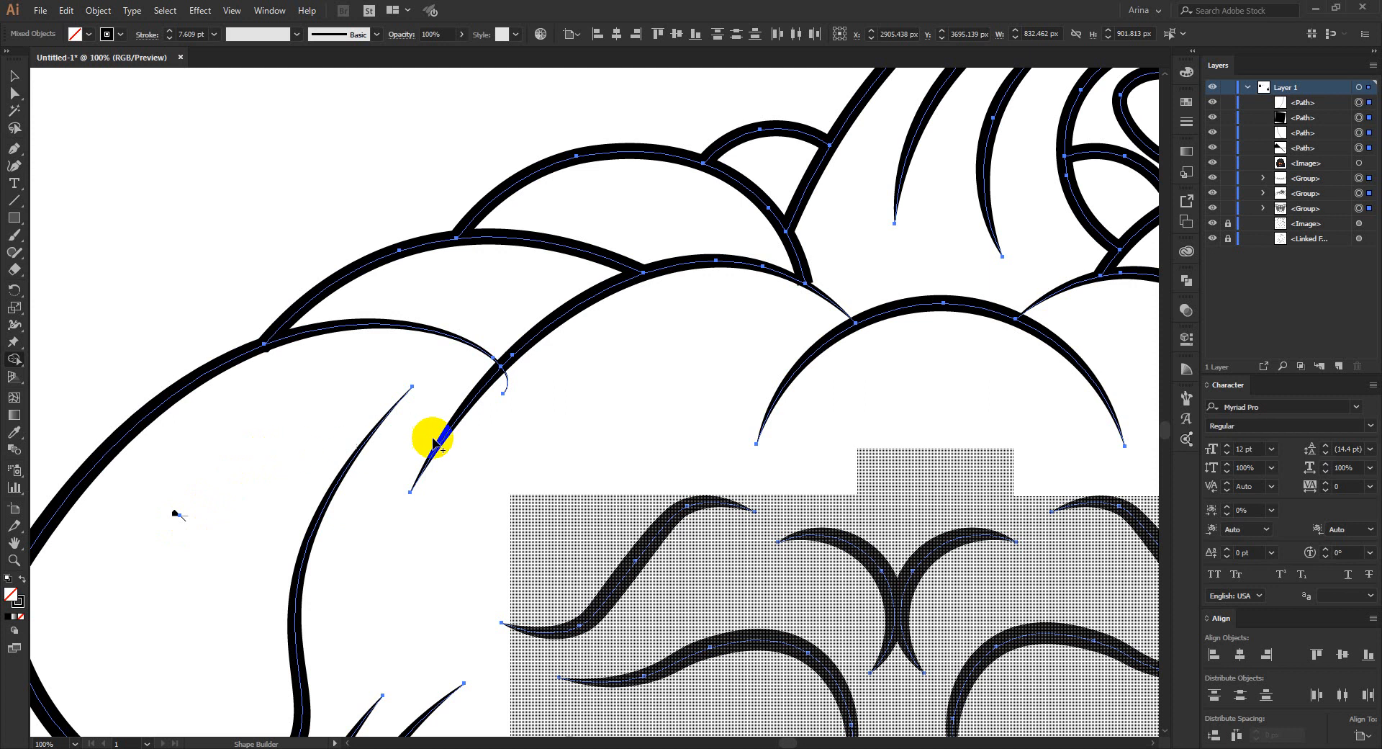
scroll(454, 414, up, 1)
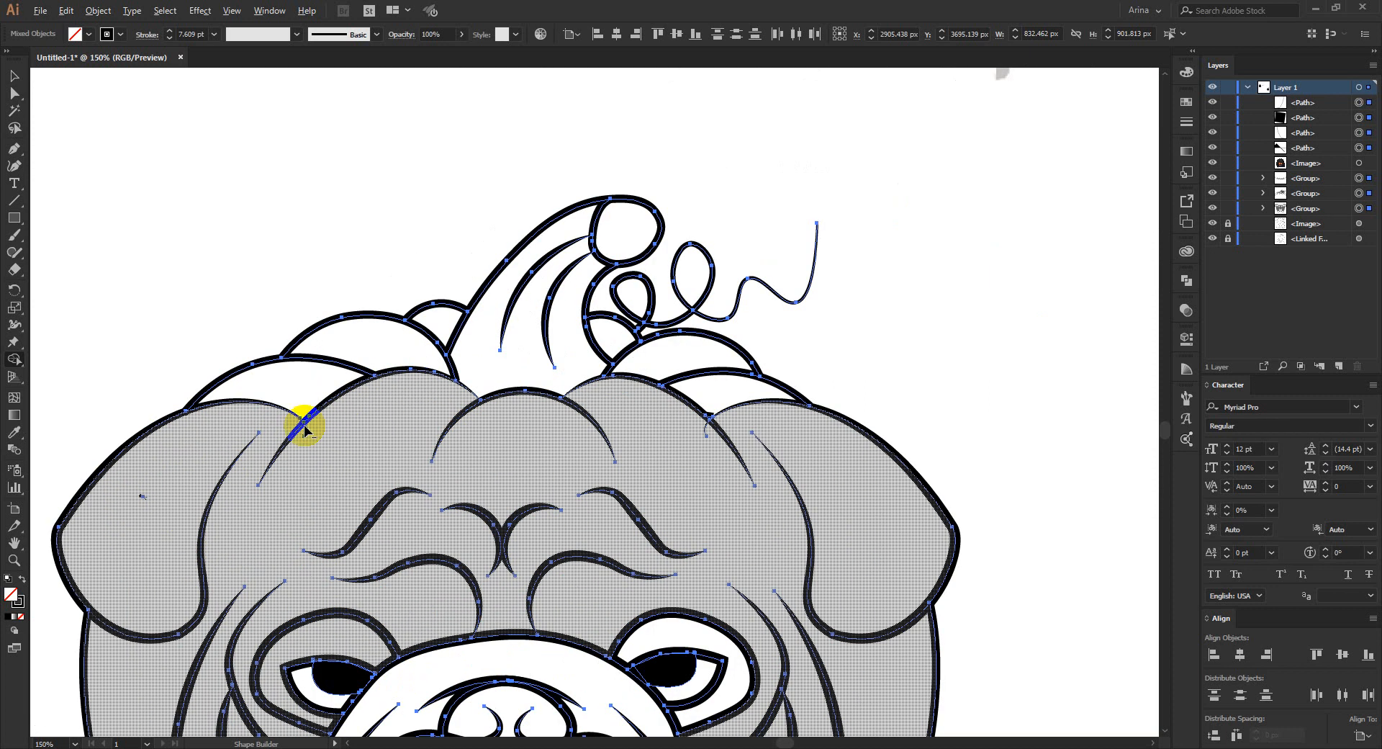
mouse_move(307, 431)
mouse_down()
mouse_move(452, 444)
mouse_move(706, 429)
mouse_up()
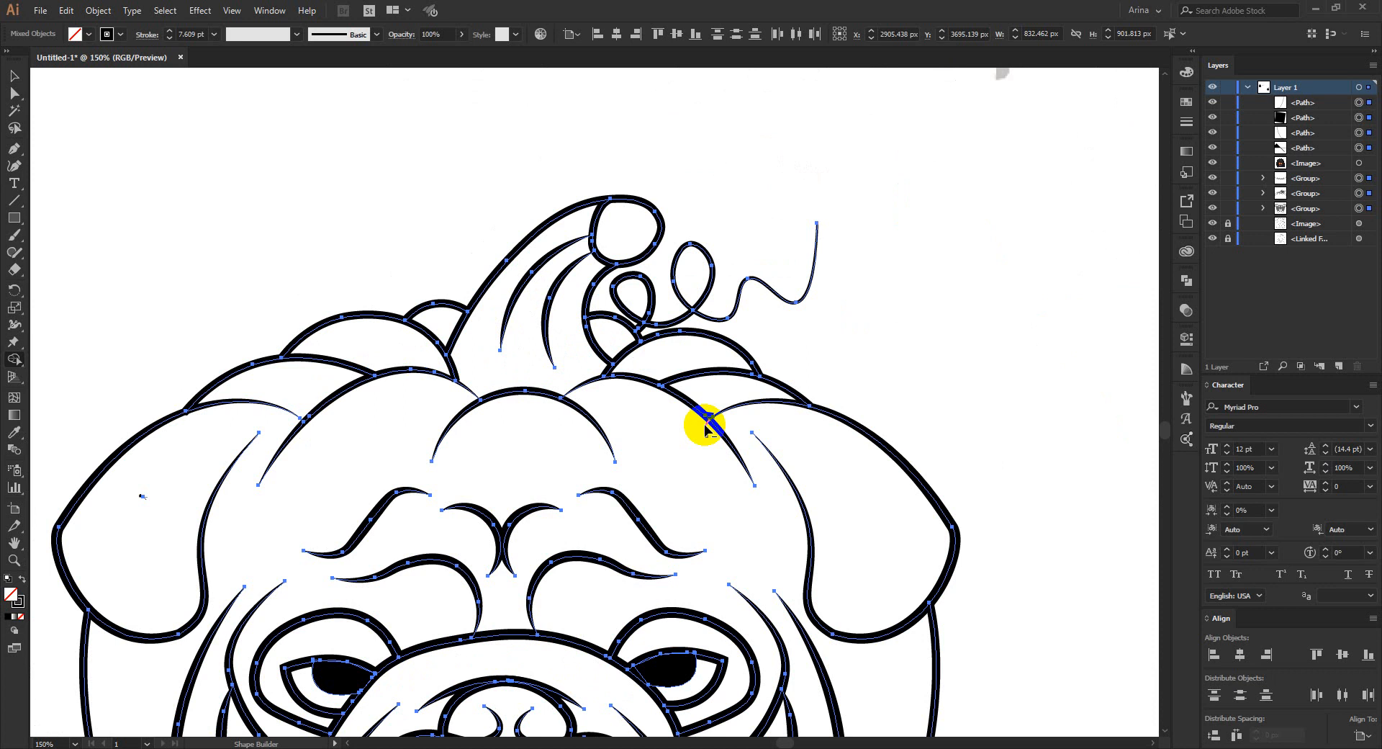
scroll(579, 317, down, 1)
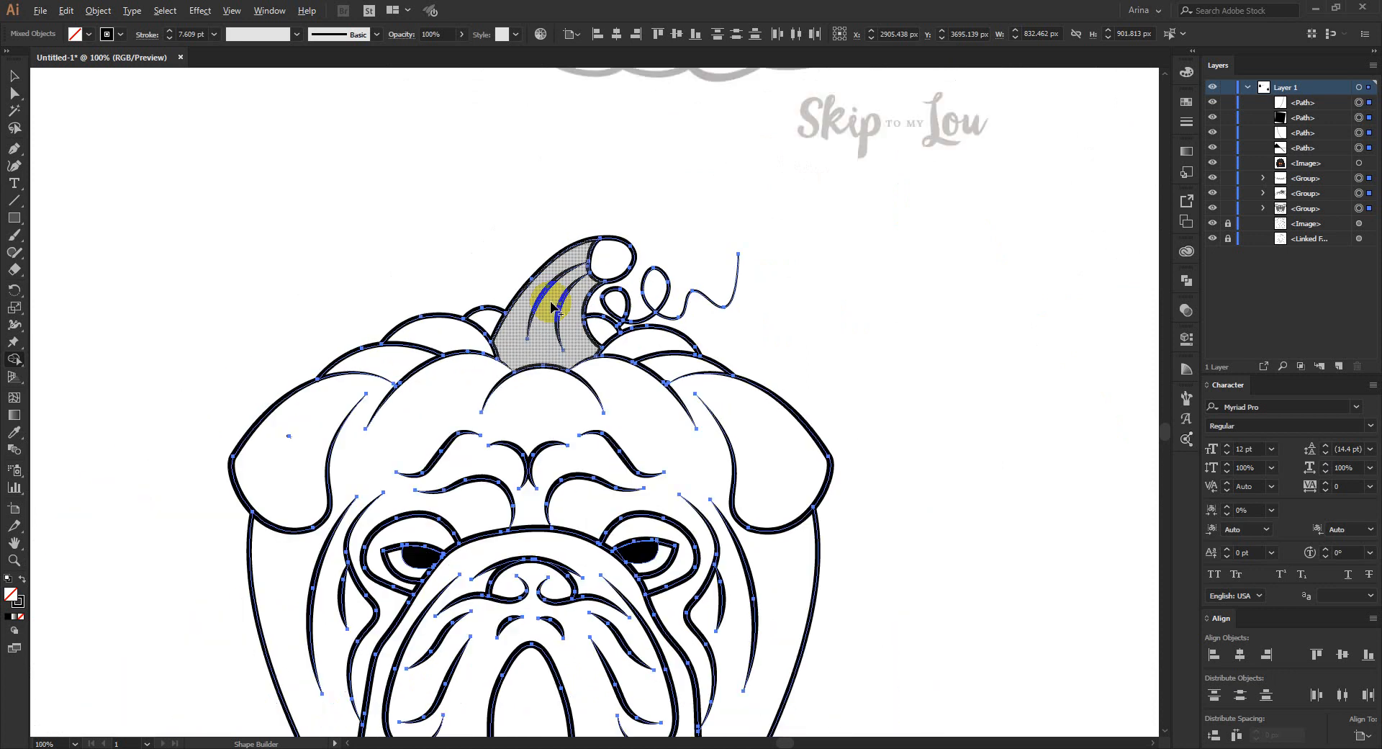
scroll(551, 306, down, 1)
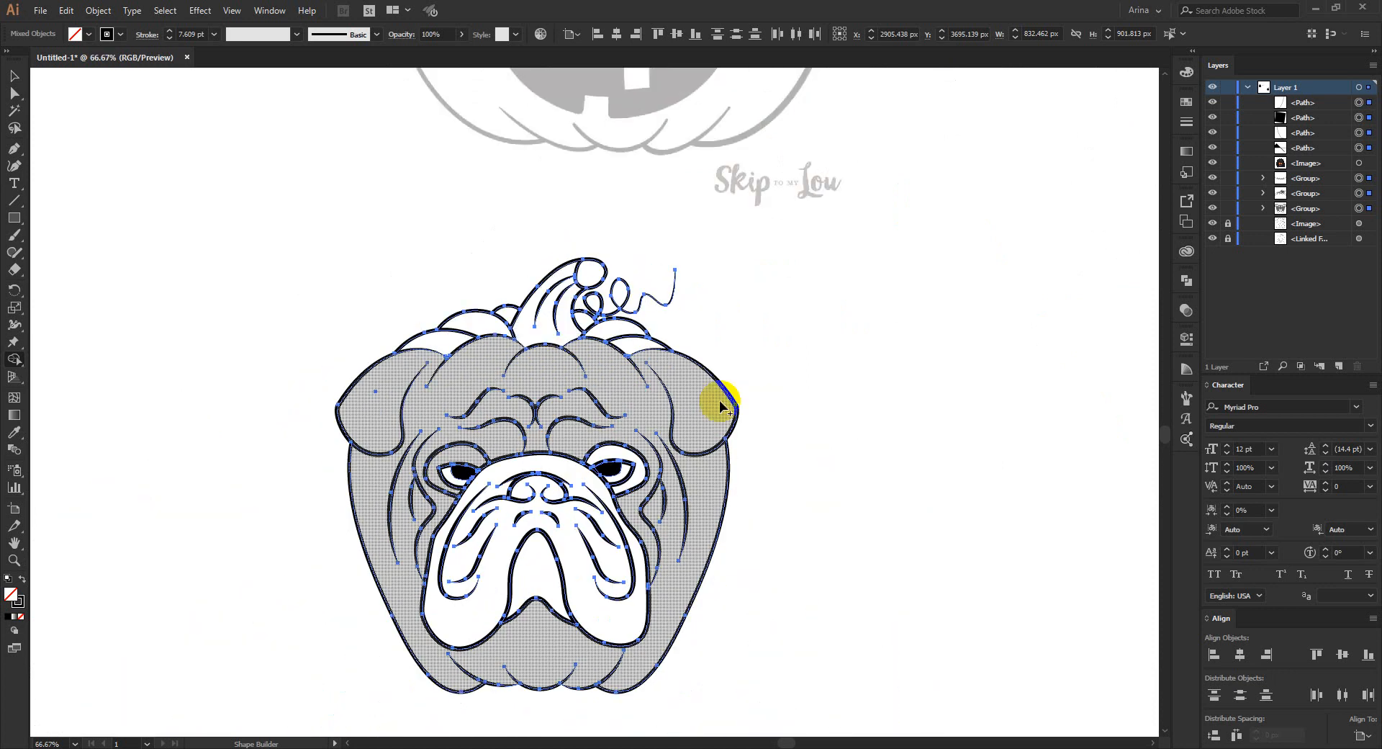
click(848, 440)
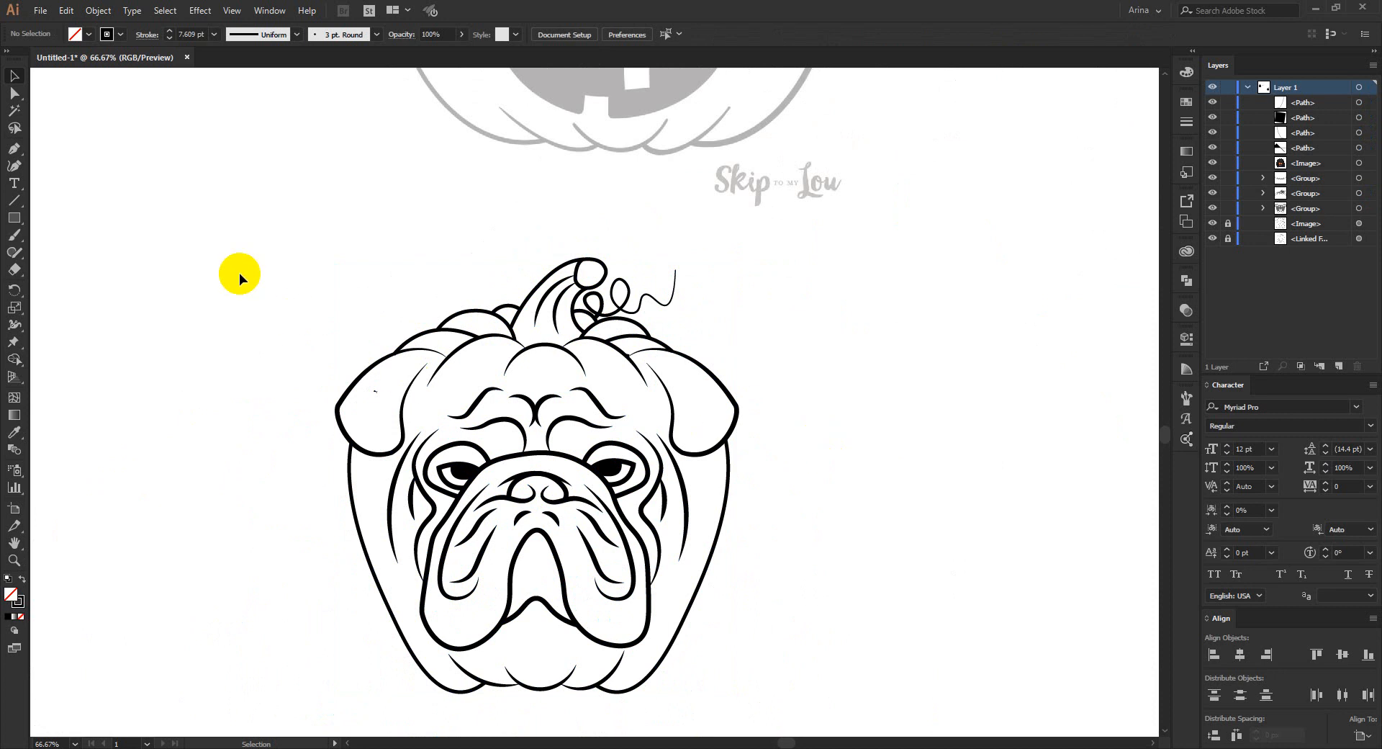
- Examine the combined bulldog pumpkin artwork as a whole and compare it with the Bullkin shirt reference
scroll(284, 403, down, 1)
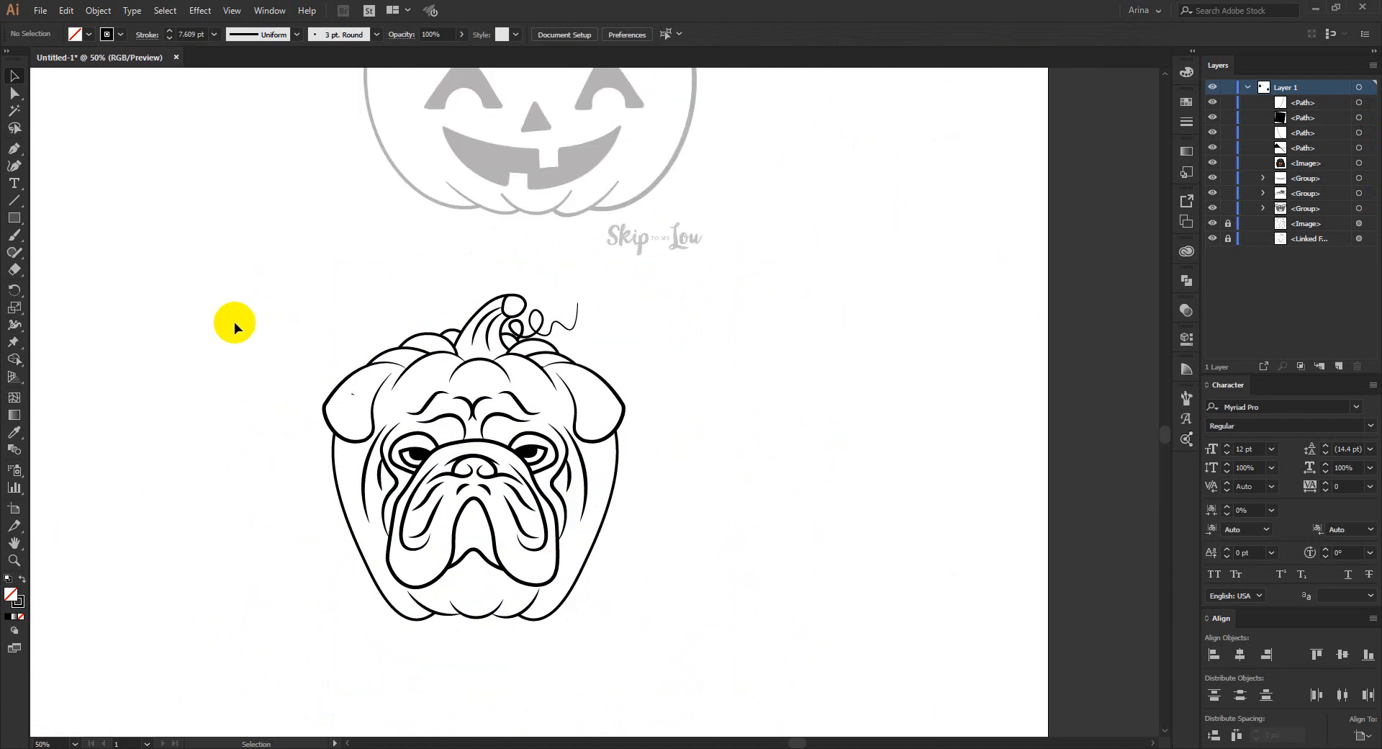
scroll(271, 372, up, 1)
scroll(767, 391, down, 1)
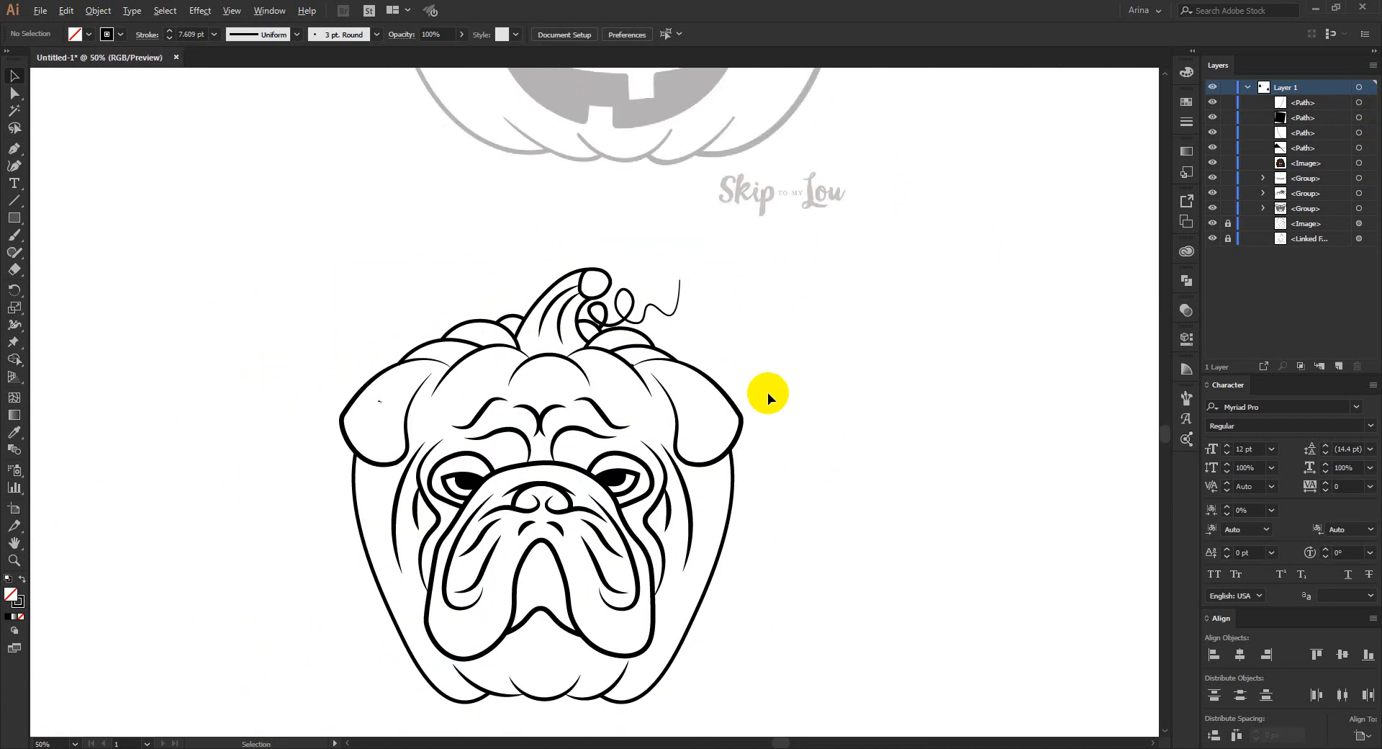
scroll(768, 391, down, 1)
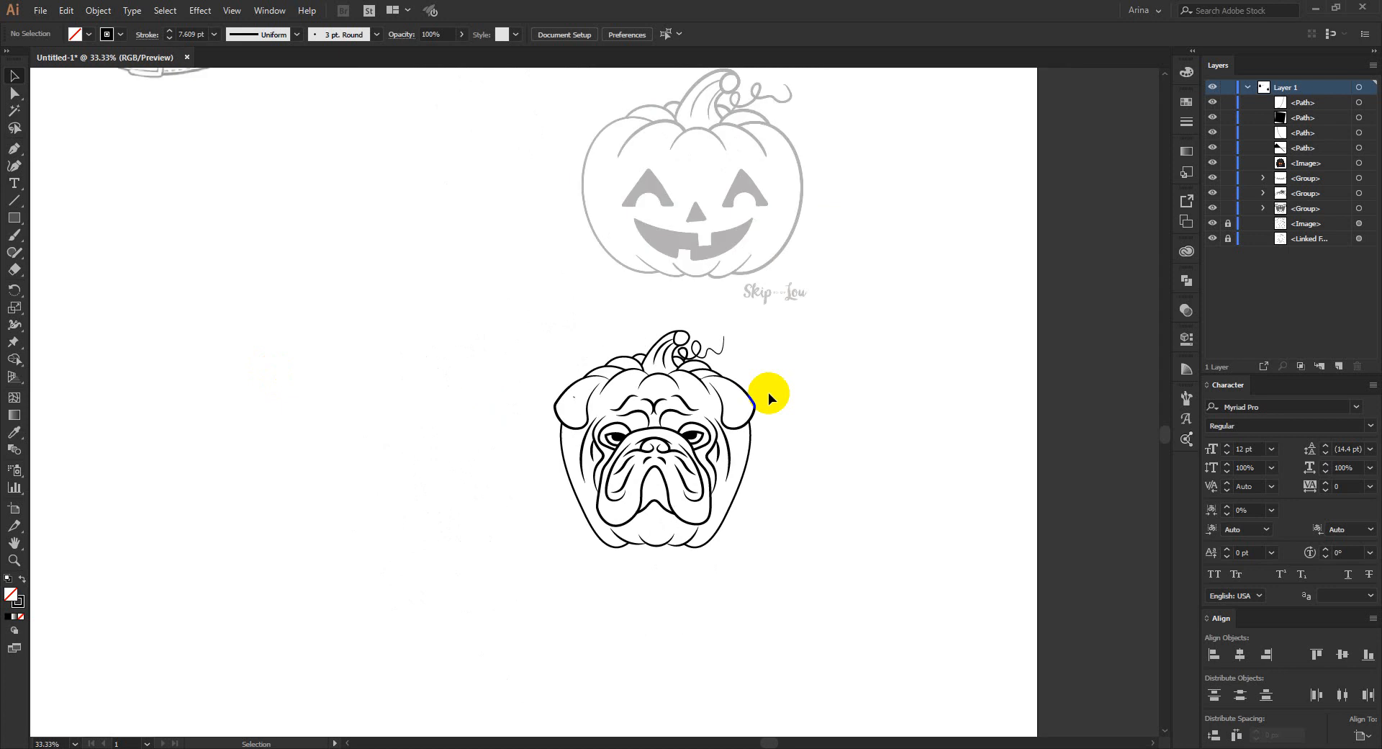
scroll(767, 392, down, 1)
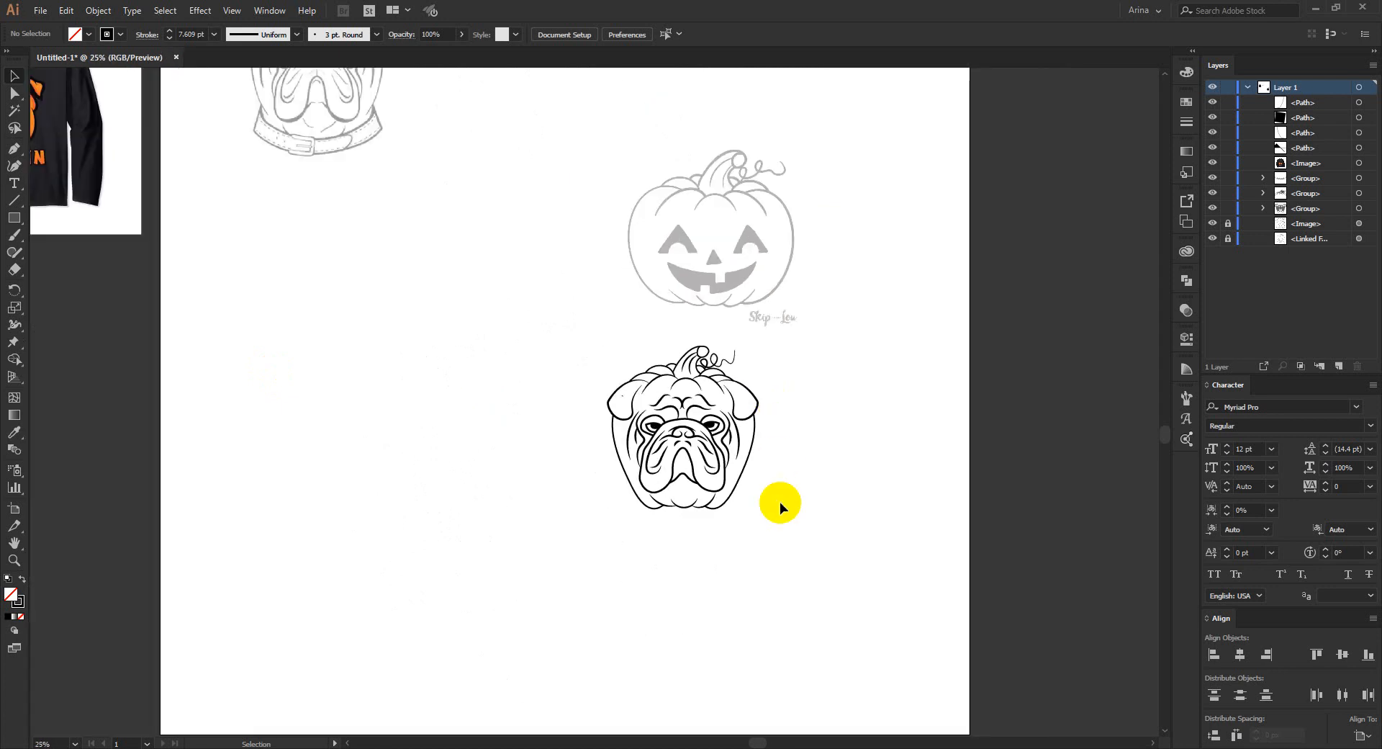
scroll(780, 503, down, 1)
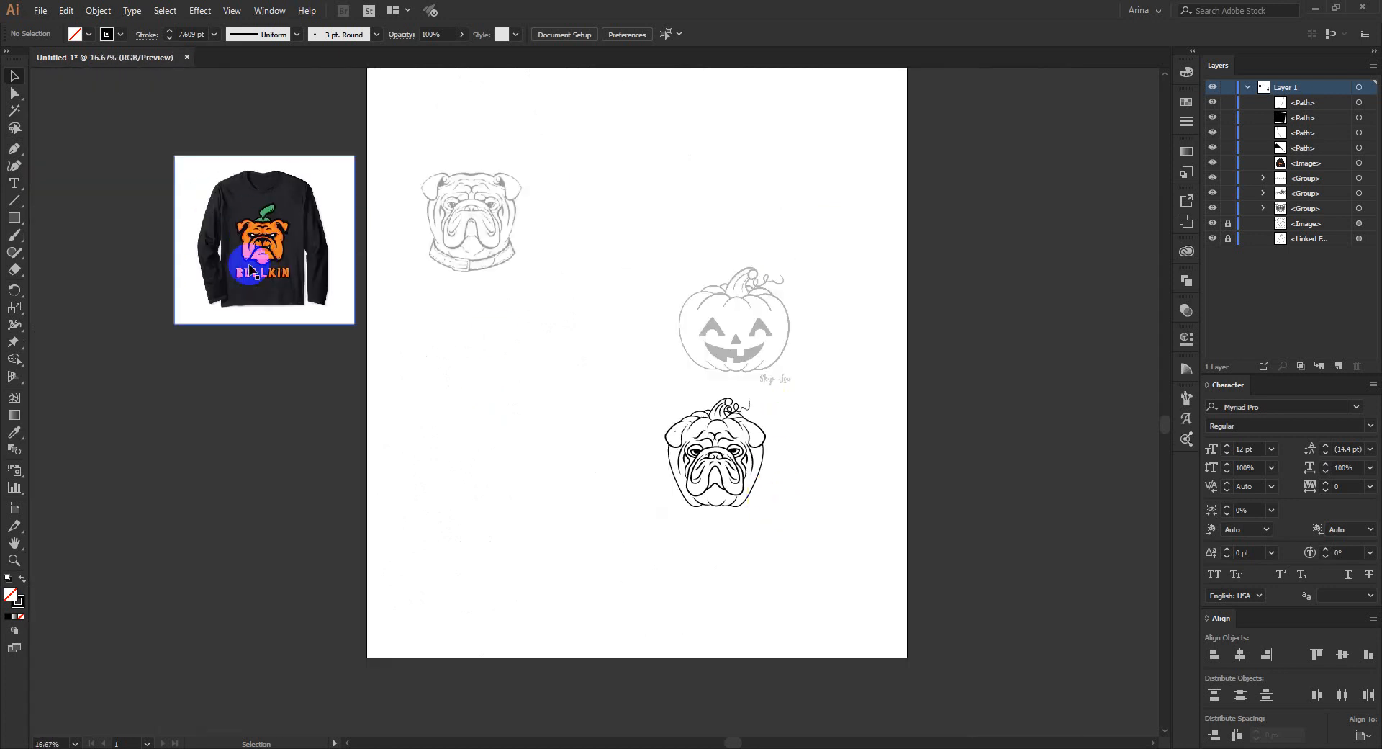
scroll(793, 485, up, 3)
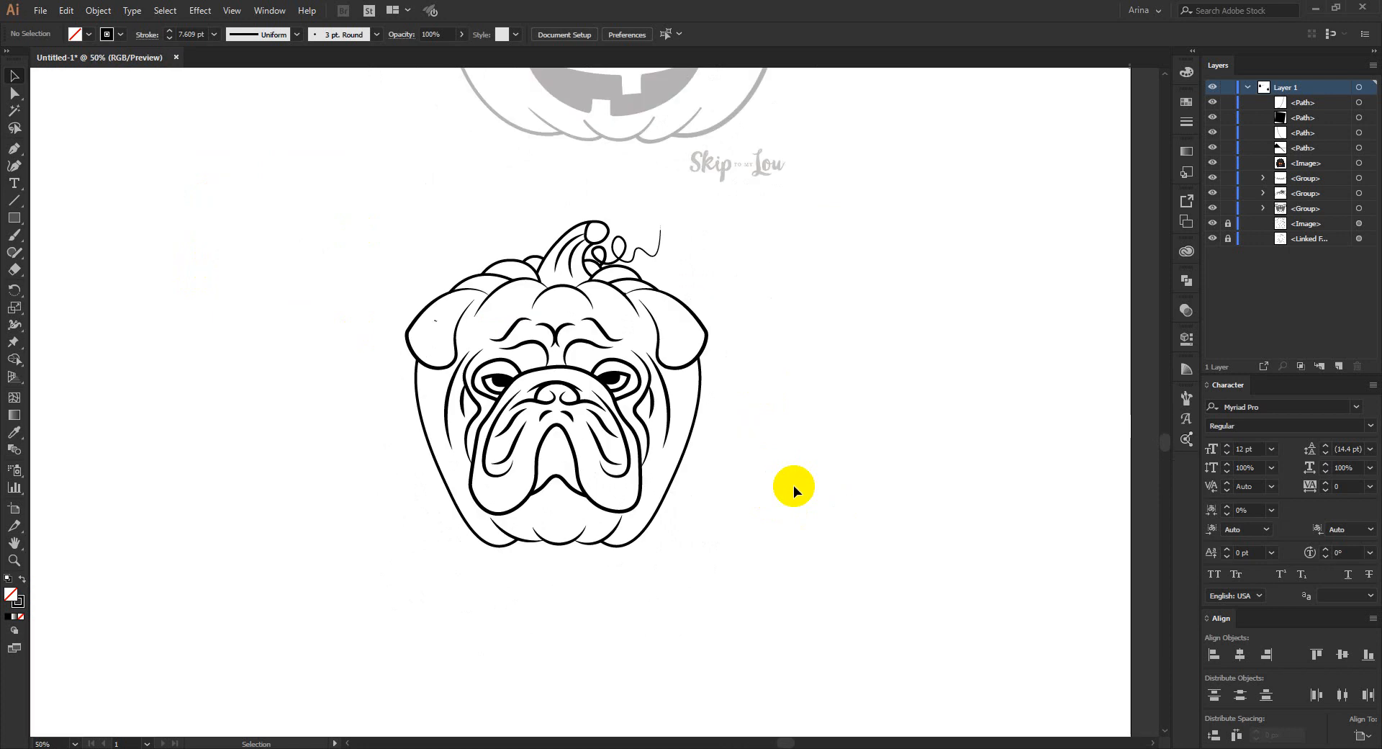
scroll(793, 485, up, 2)
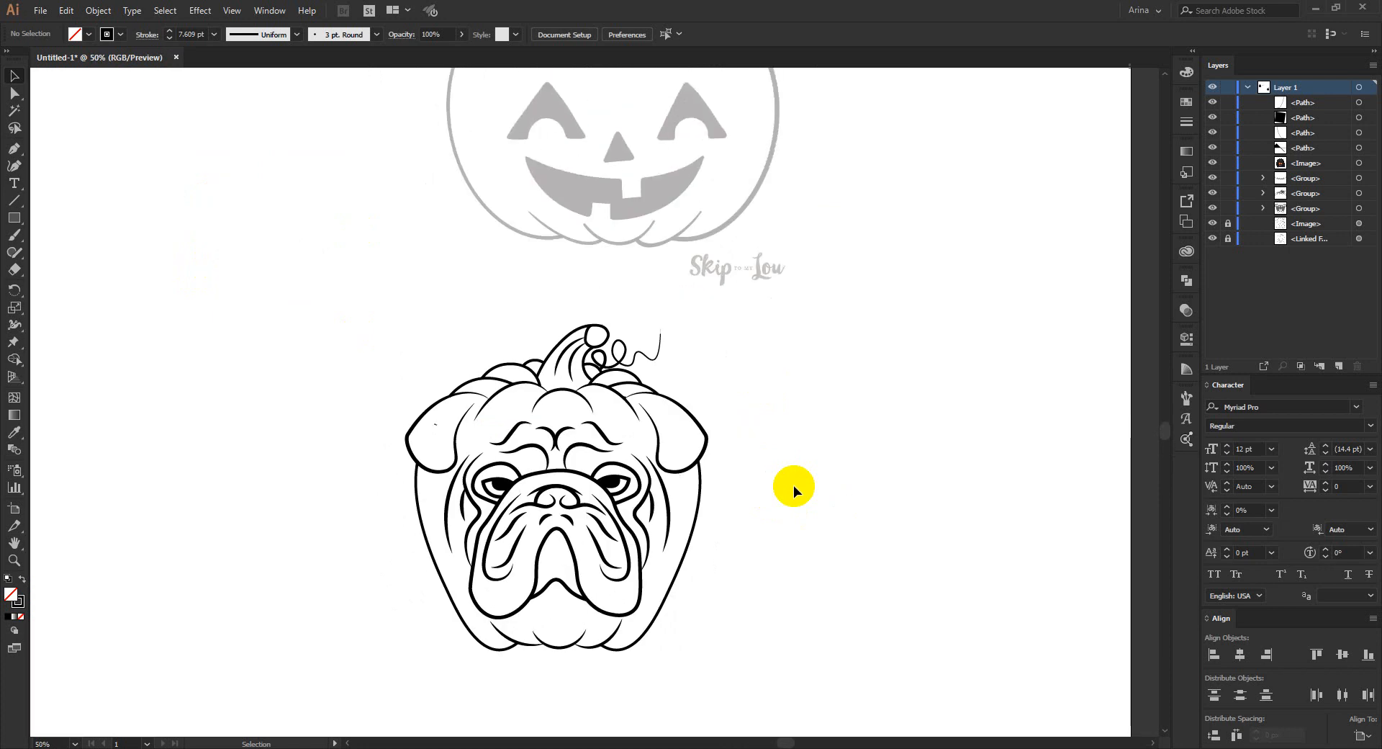
drag(279, 291, 858, 688)
click(750, 684)
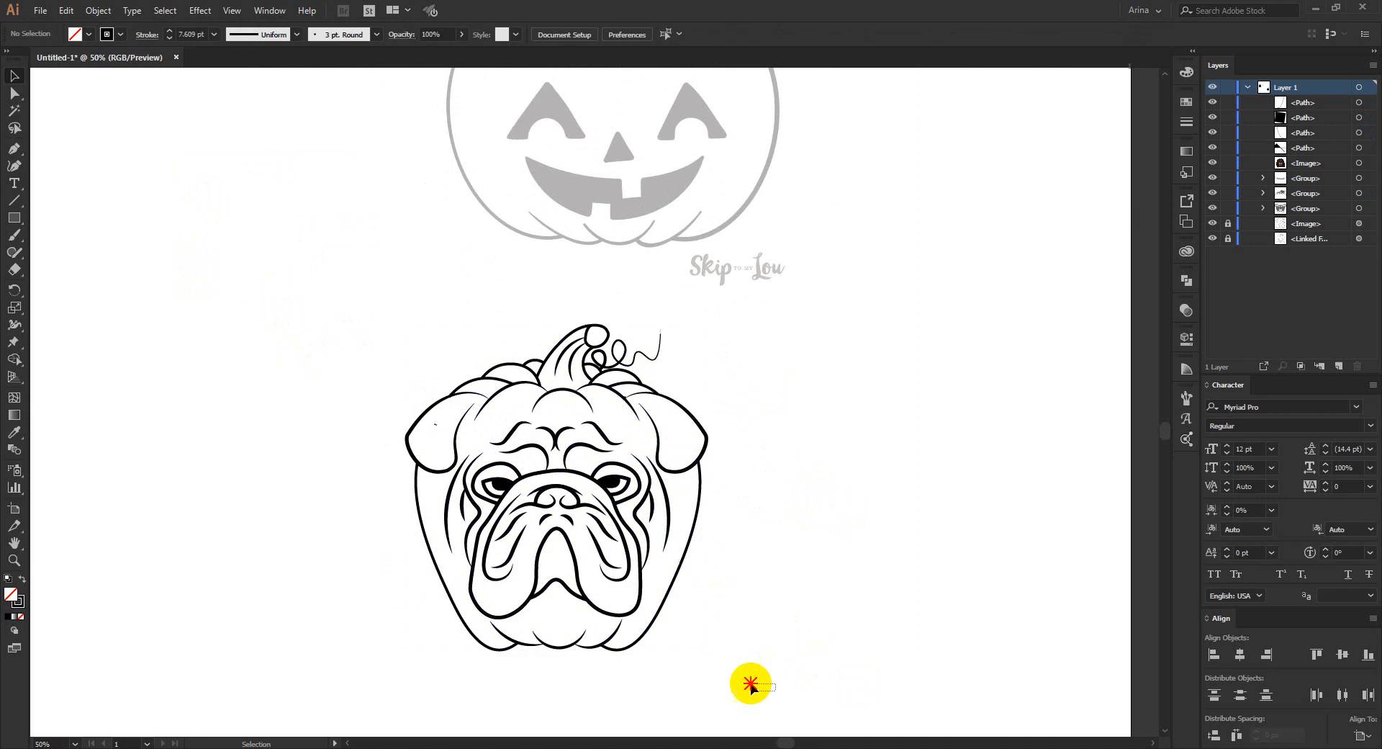
drag(750, 683, 382, 290)
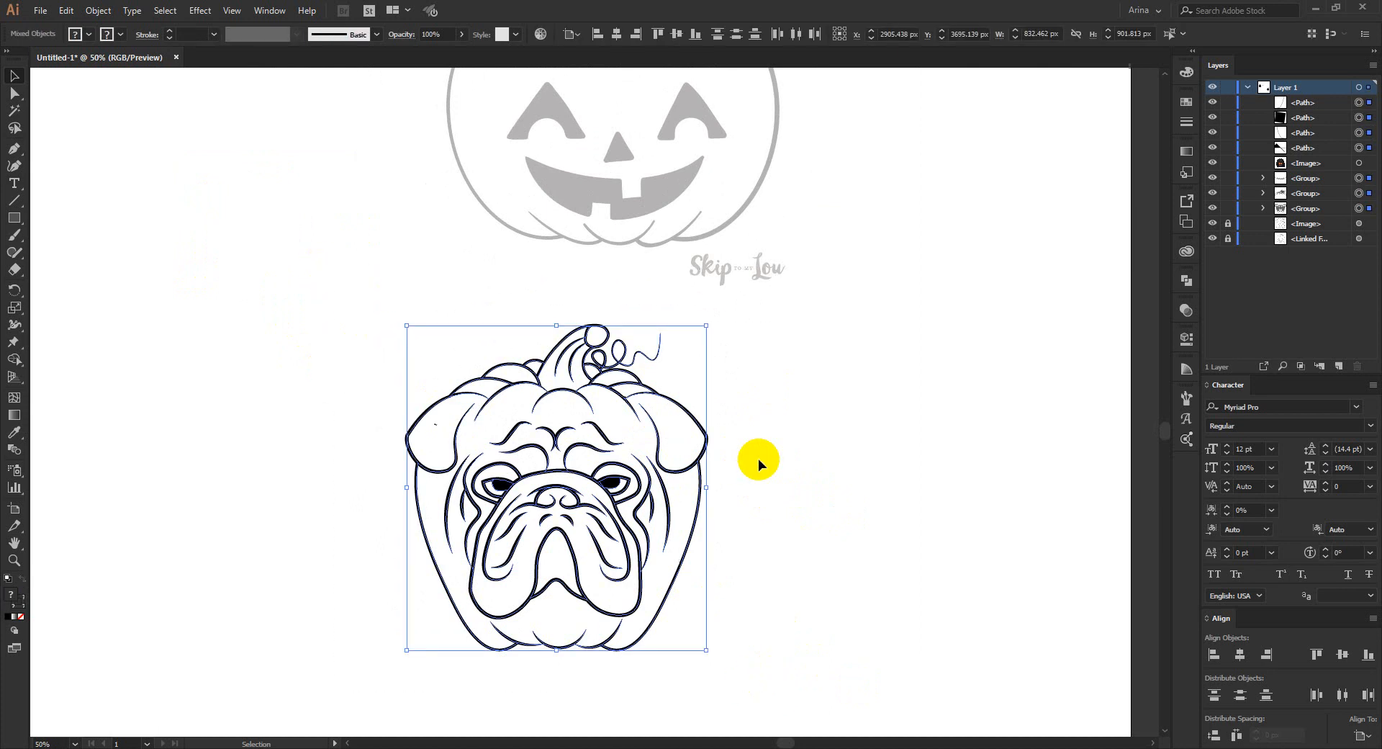
click(758, 459)
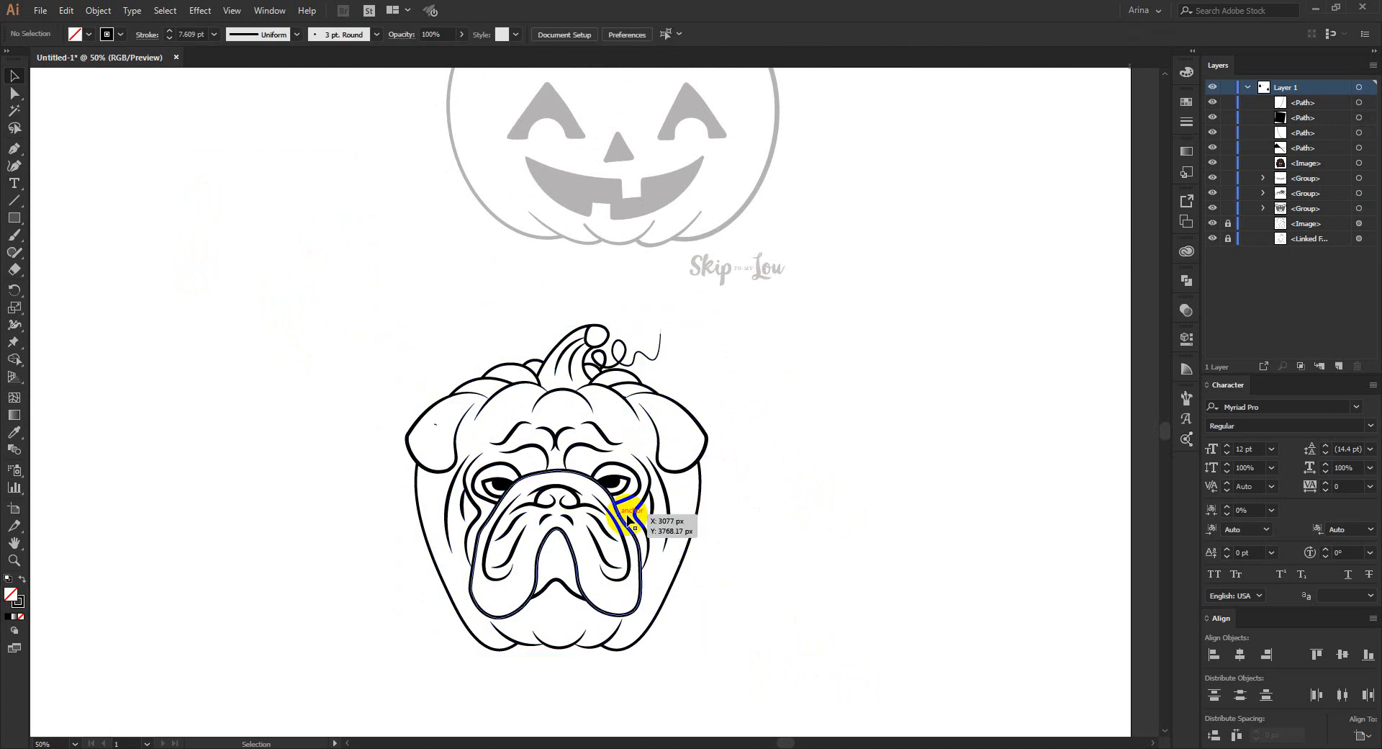
- Delete the stray path inside the left ear and erase the leftover speck of the pumpkin top group there with the Eraser tool
scroll(639, 514, up, 1)
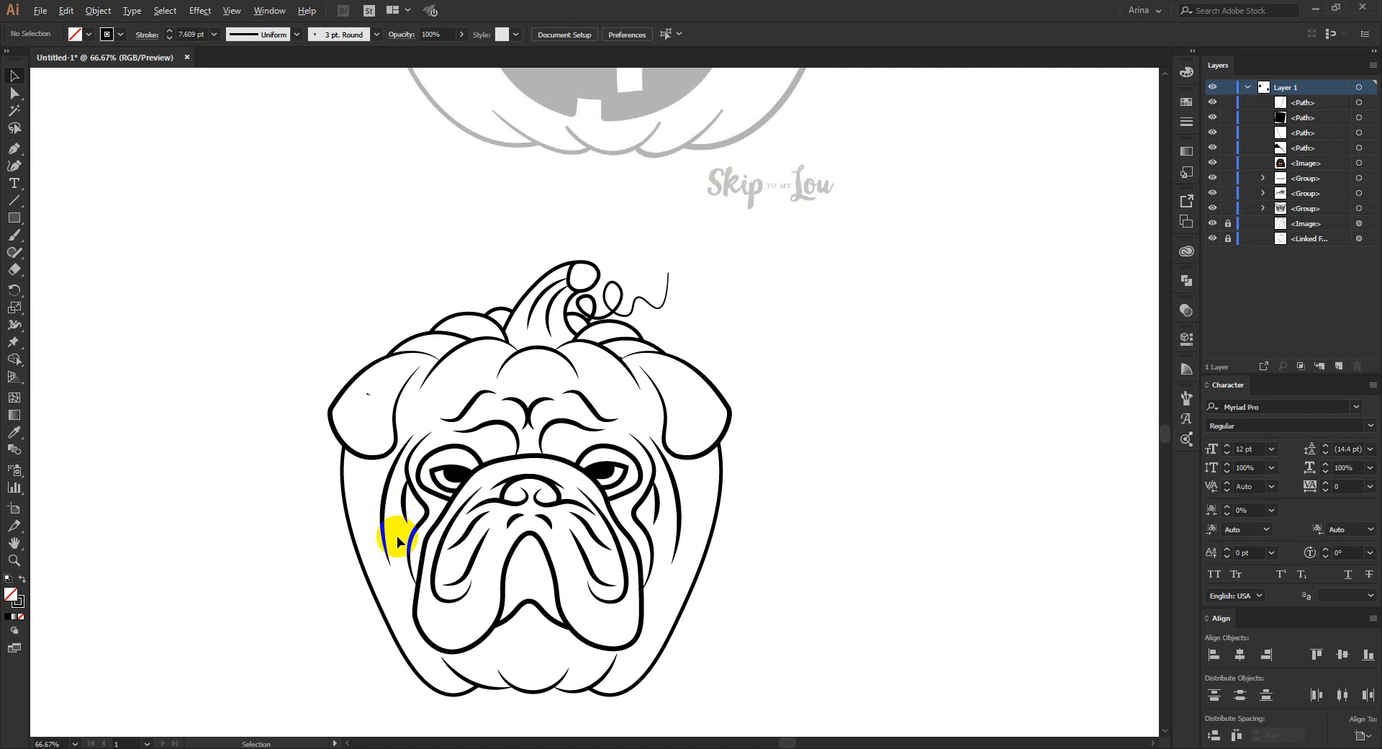
scroll(395, 536, up, 1)
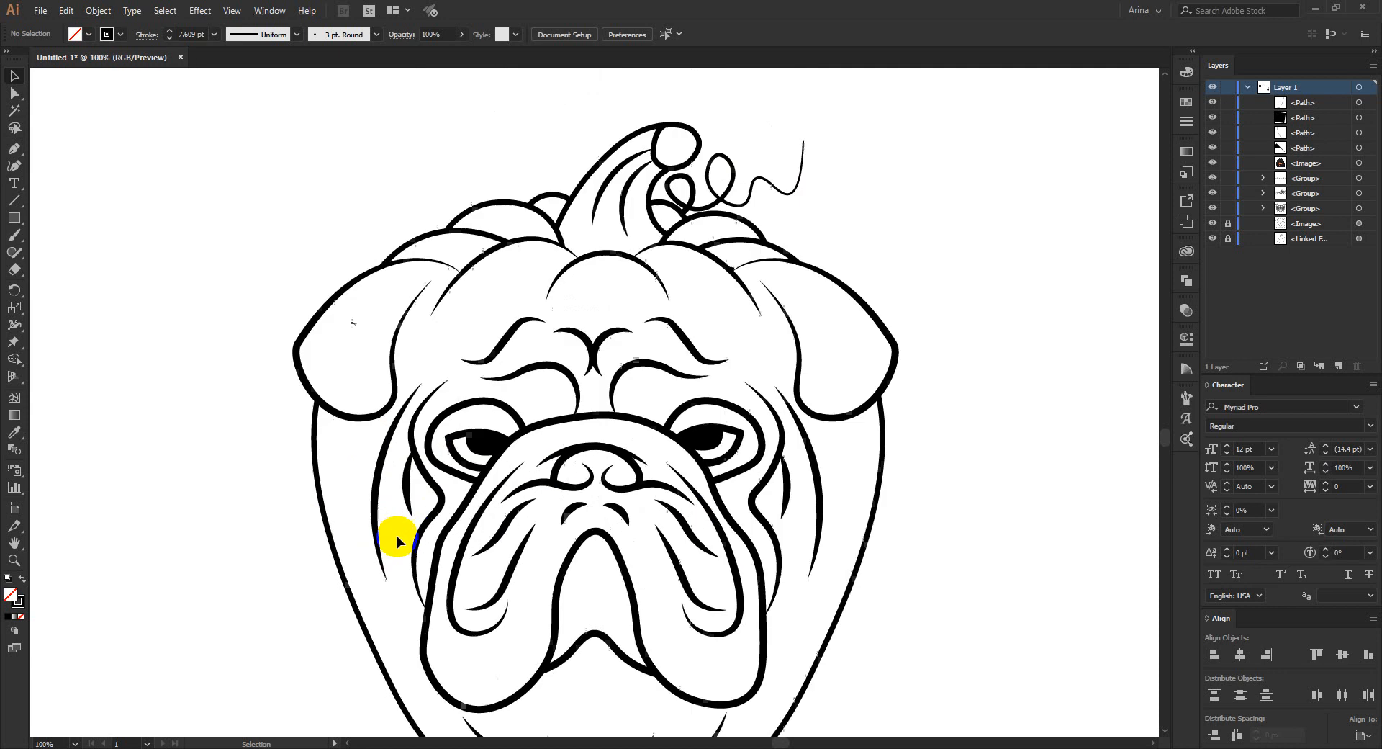
click(360, 363)
key(Delete)
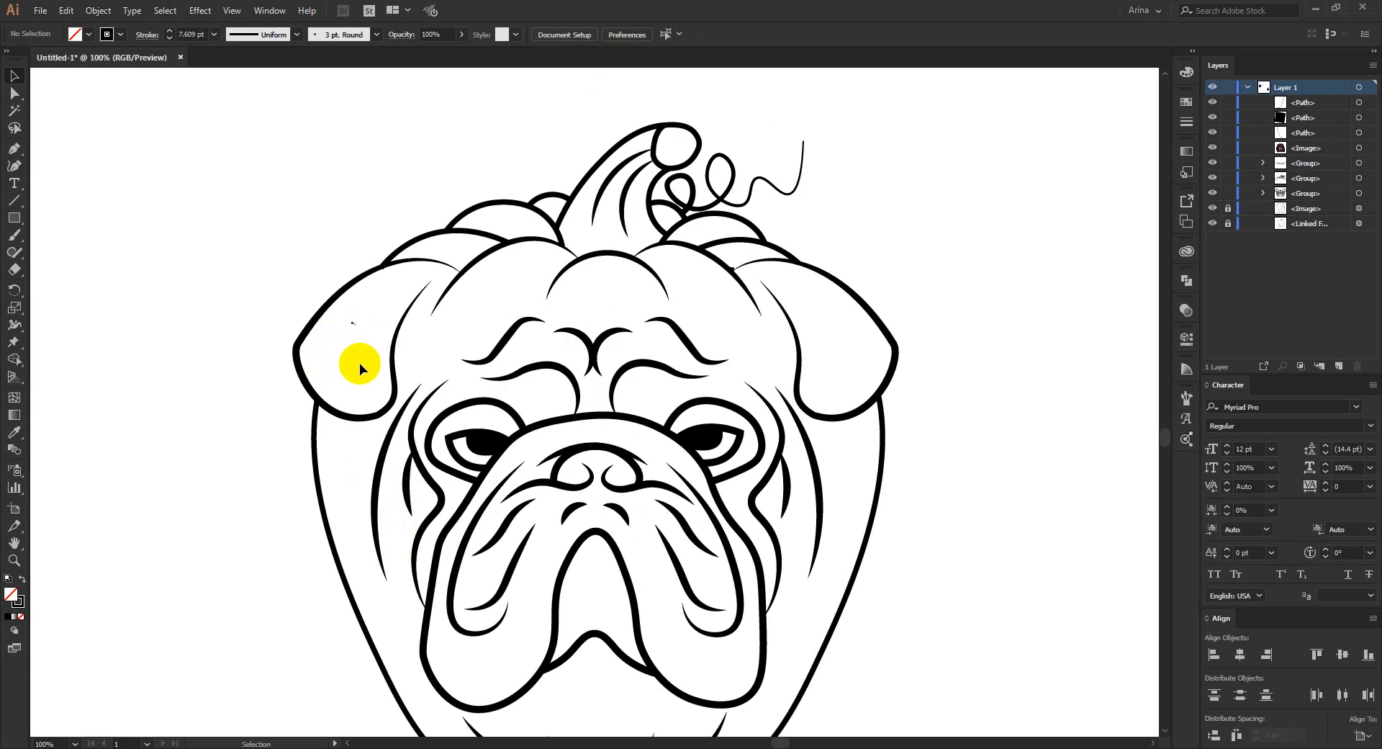
drag(364, 338, 346, 303)
drag(347, 350, 348, 350)
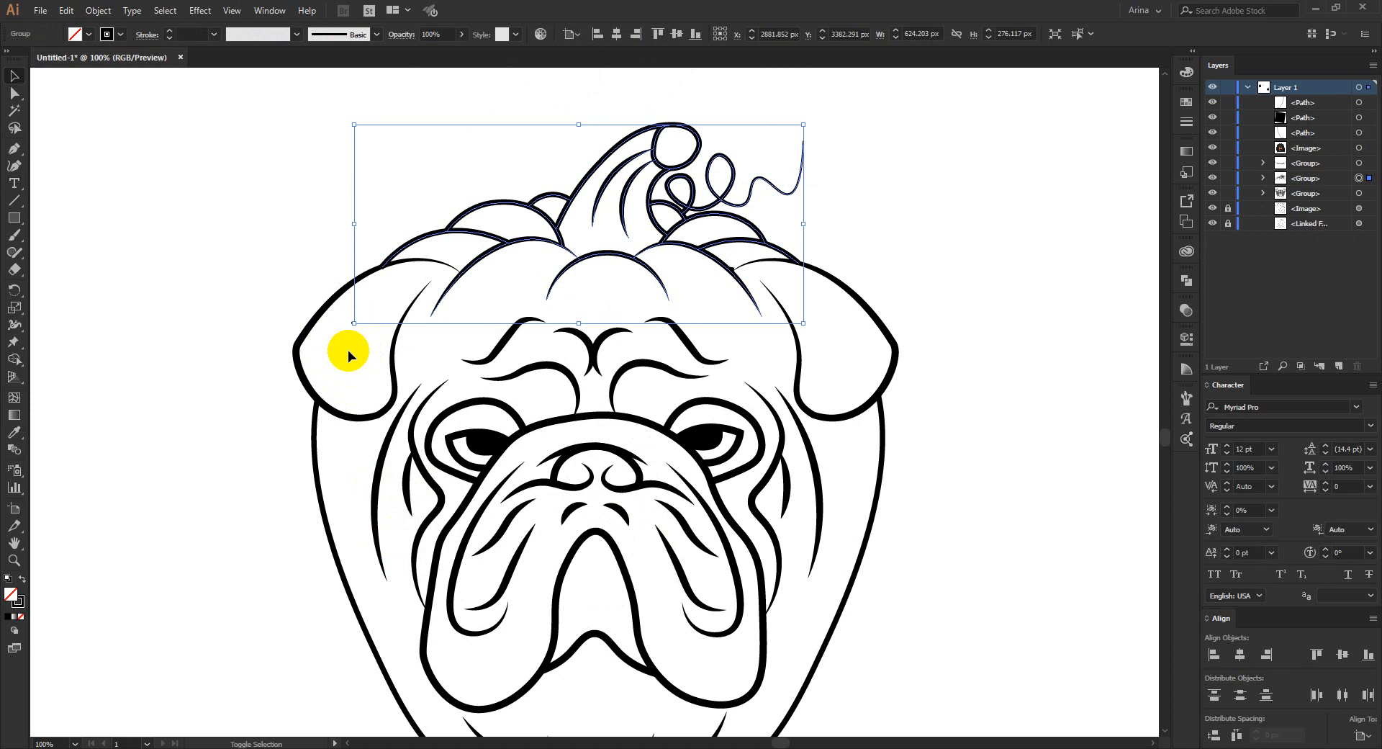
key(shift+e)
drag(357, 308, 358, 346)
drag(883, 403, 884, 401)
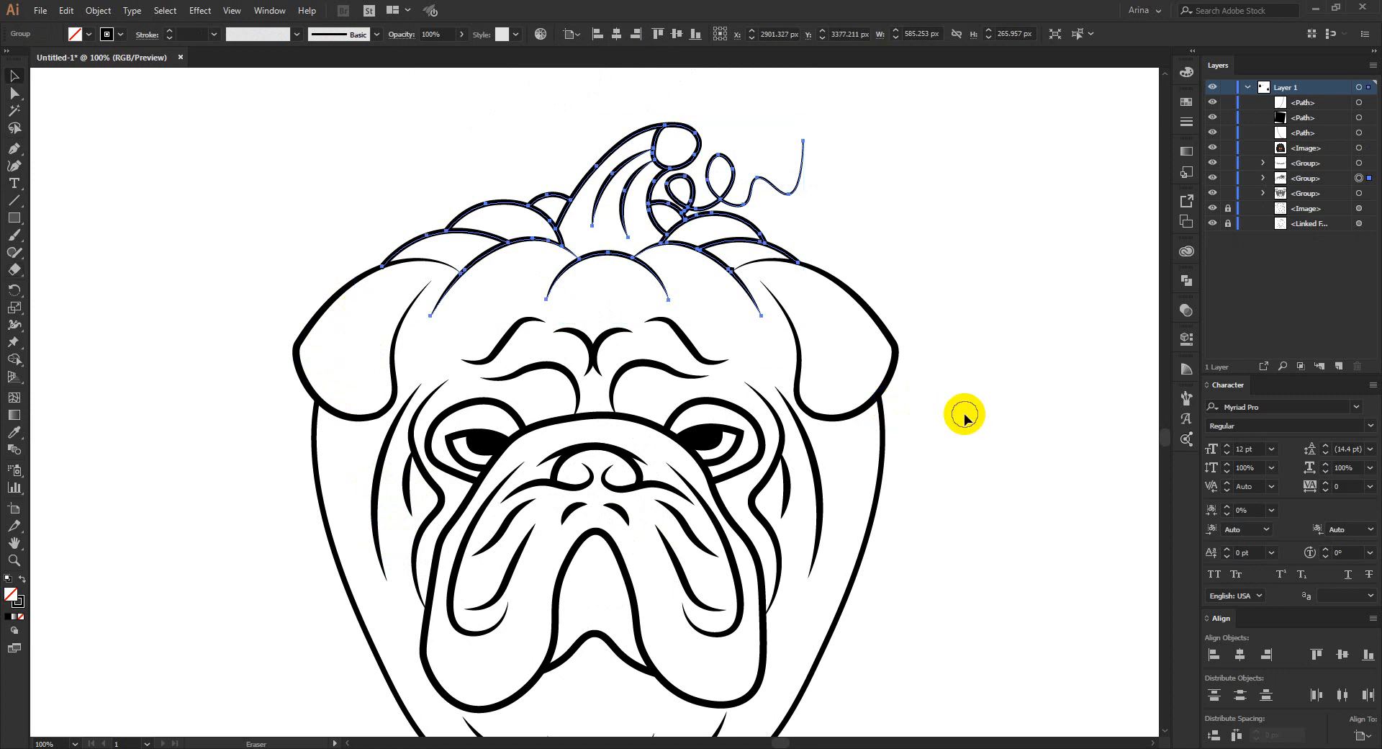
key(v)
click(965, 414)
- Examine the whole combined bulldog pumpkin artwork for remaining overlaps and stray leftovers
scroll(474, 292, down, 1)
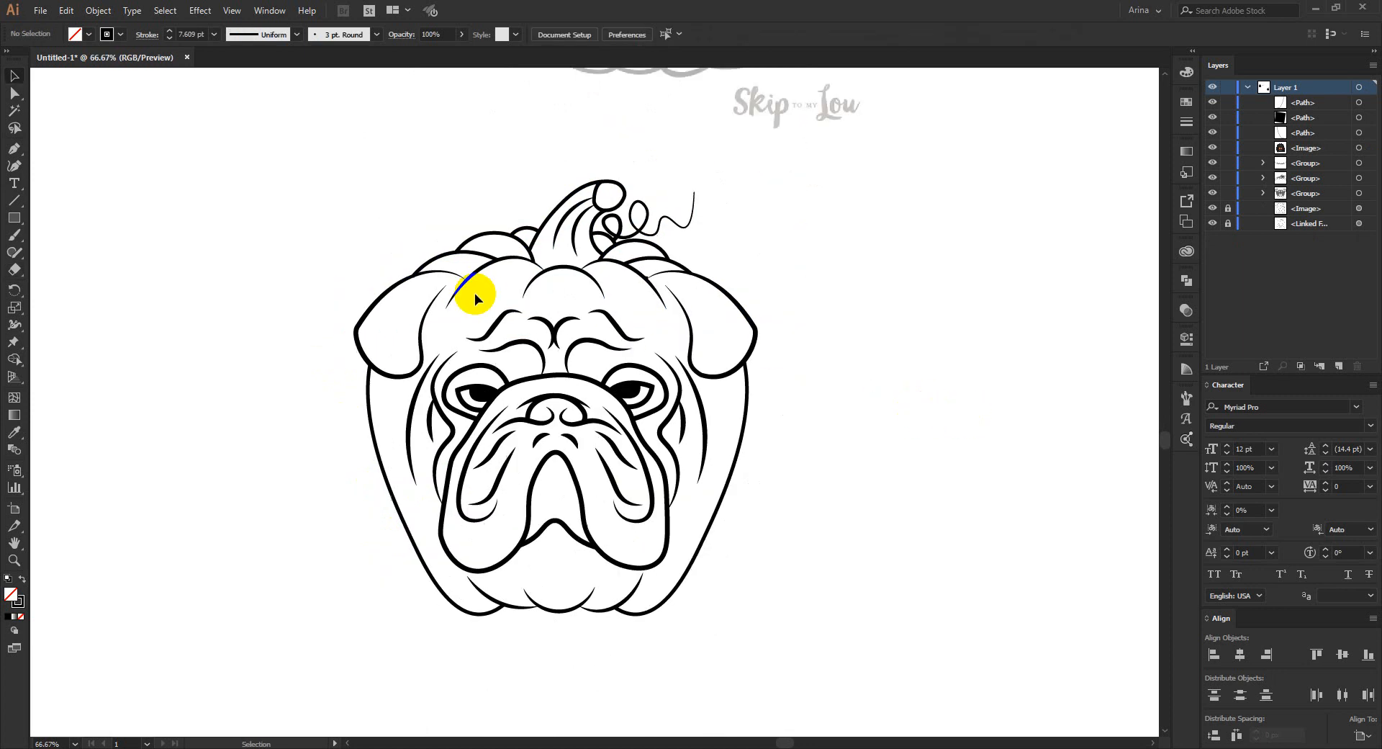
scroll(661, 355, down, 1)
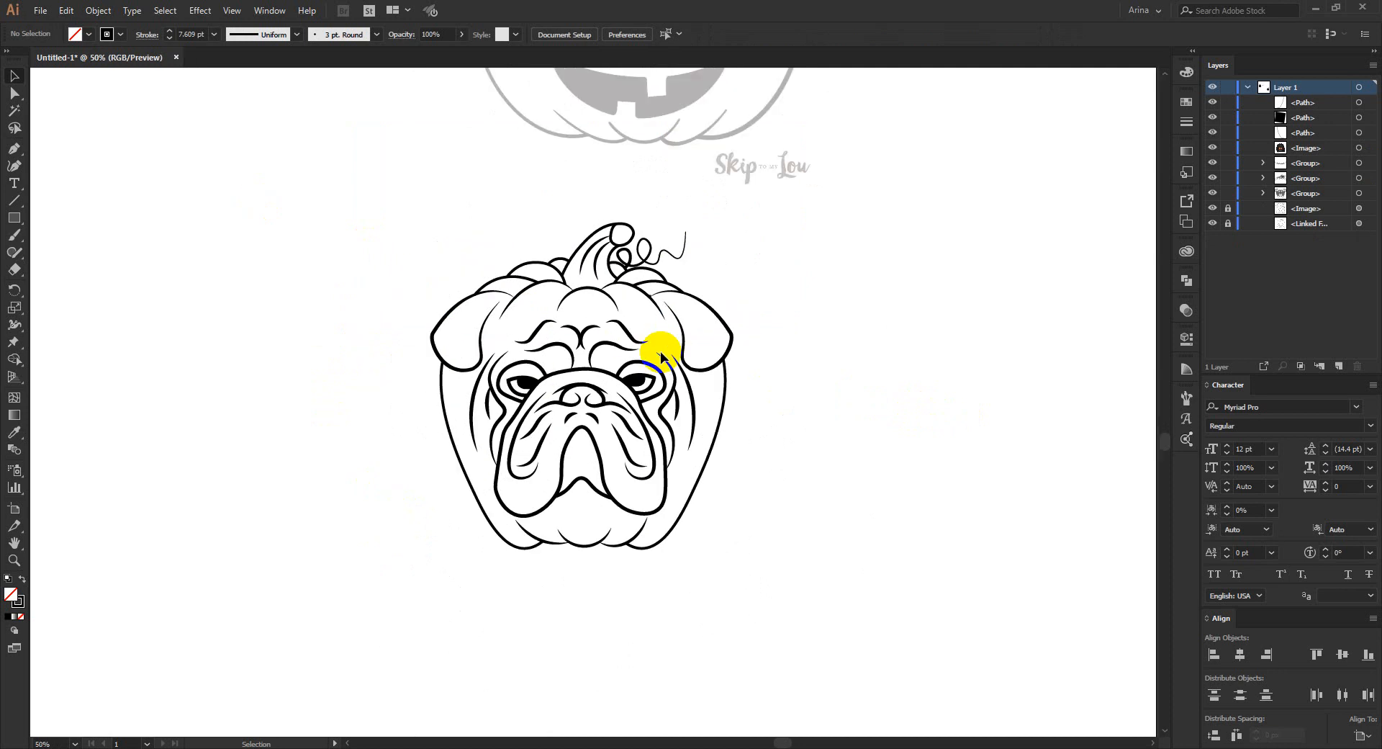
click(424, 213)
drag(365, 191, 795, 609)
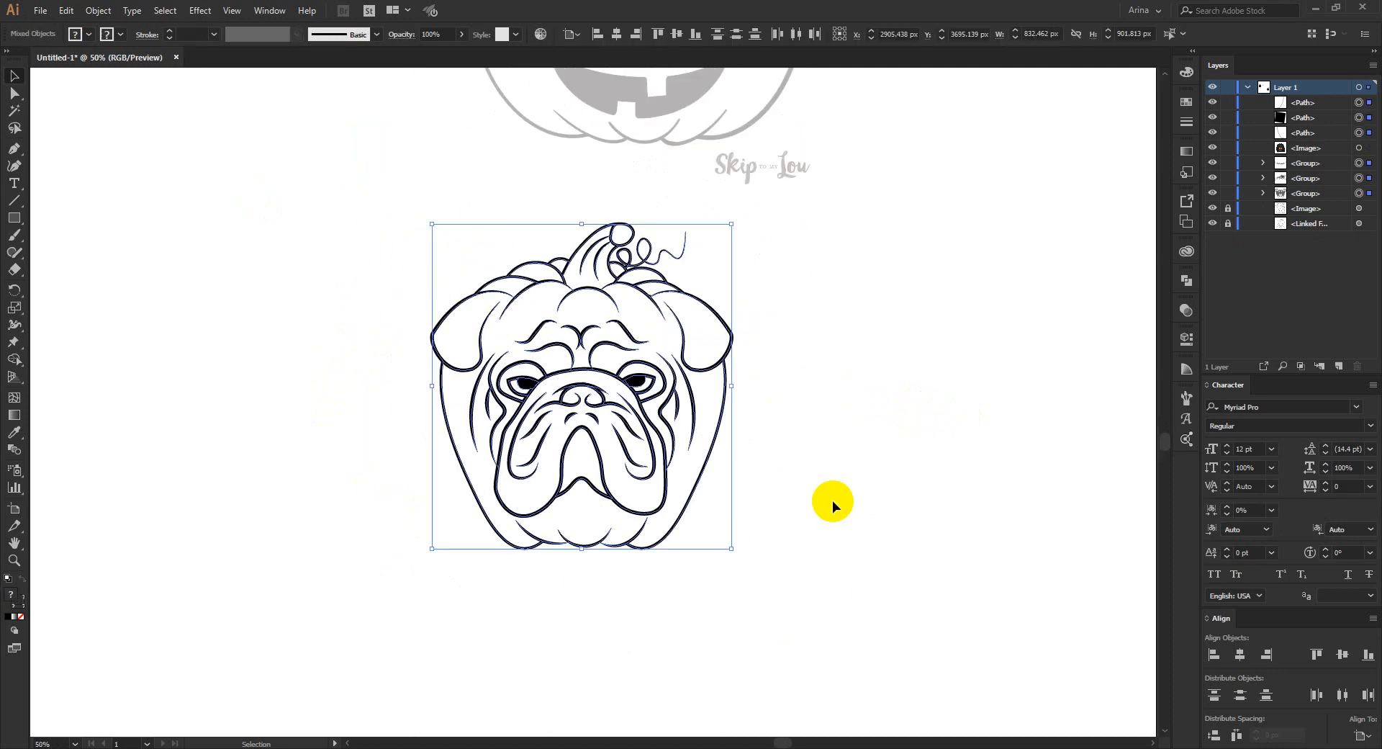
click(784, 509)
scroll(595, 401, up, 1)
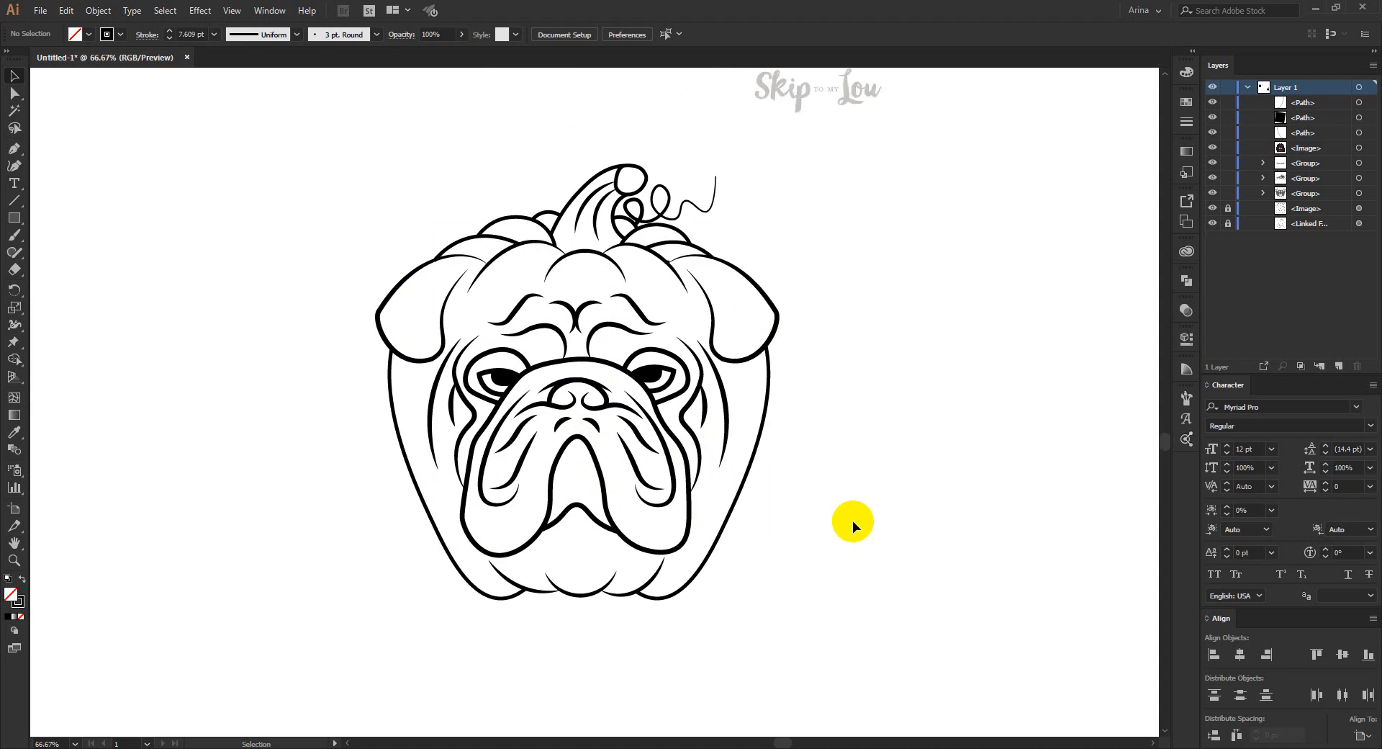
- Find and delete the tiny stray path on the pumpkin curve beside the inner end of the right ear
drag(325, 154, 852, 629)
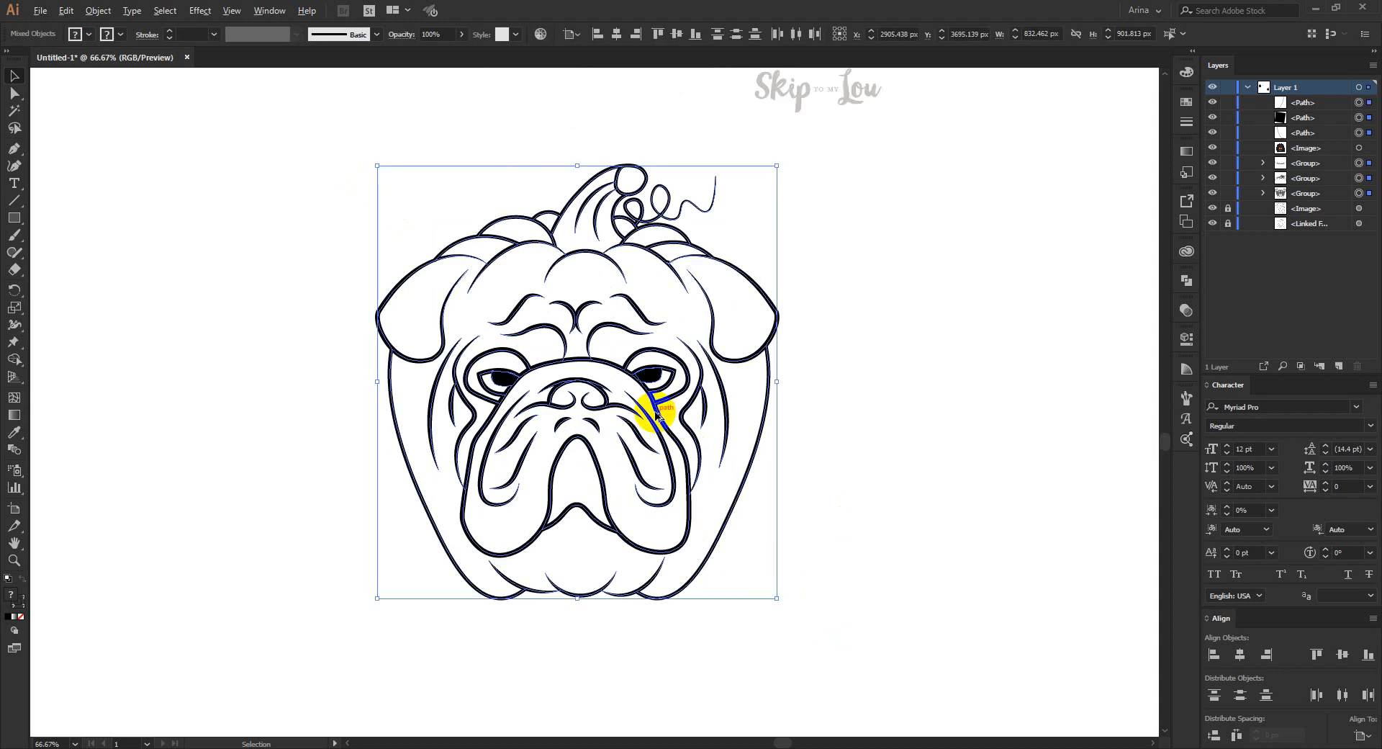
scroll(648, 401, up, 1)
scroll(677, 282, up, 1)
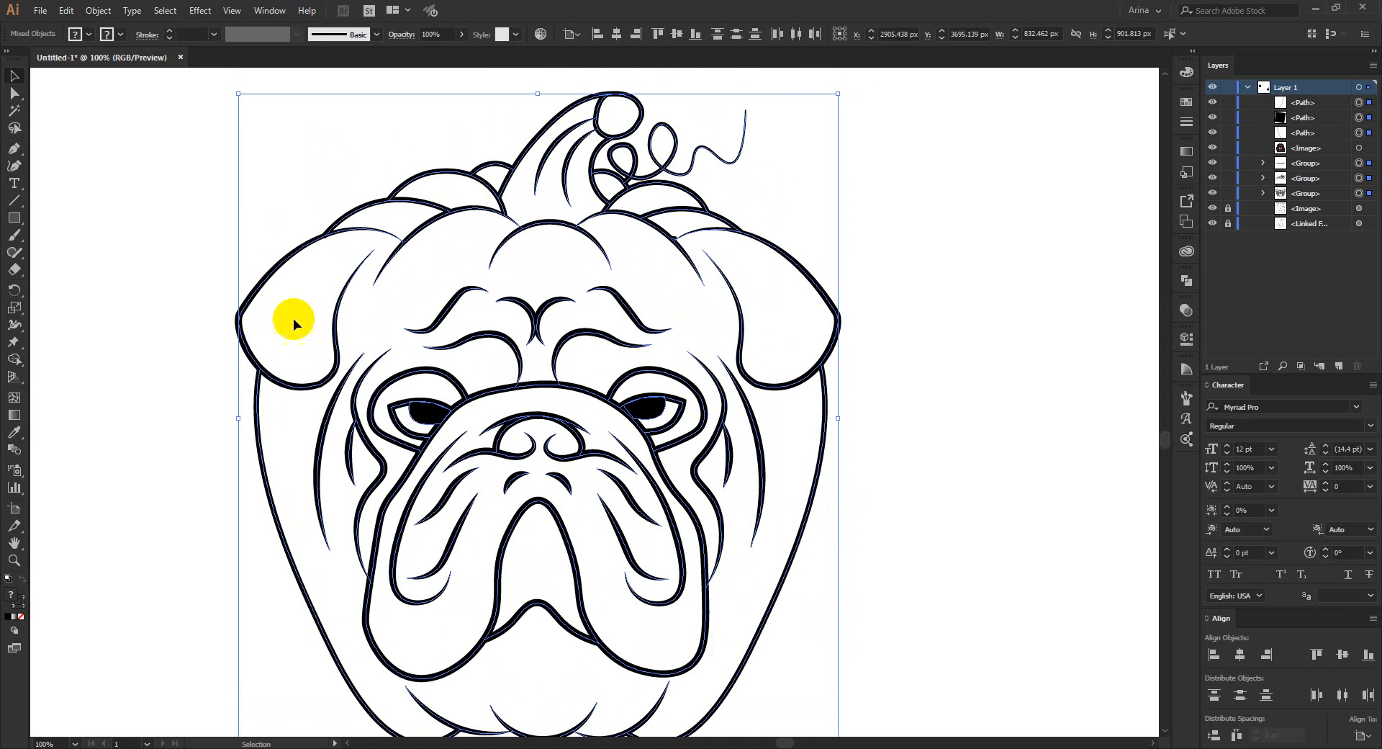
scroll(711, 229, up, 2)
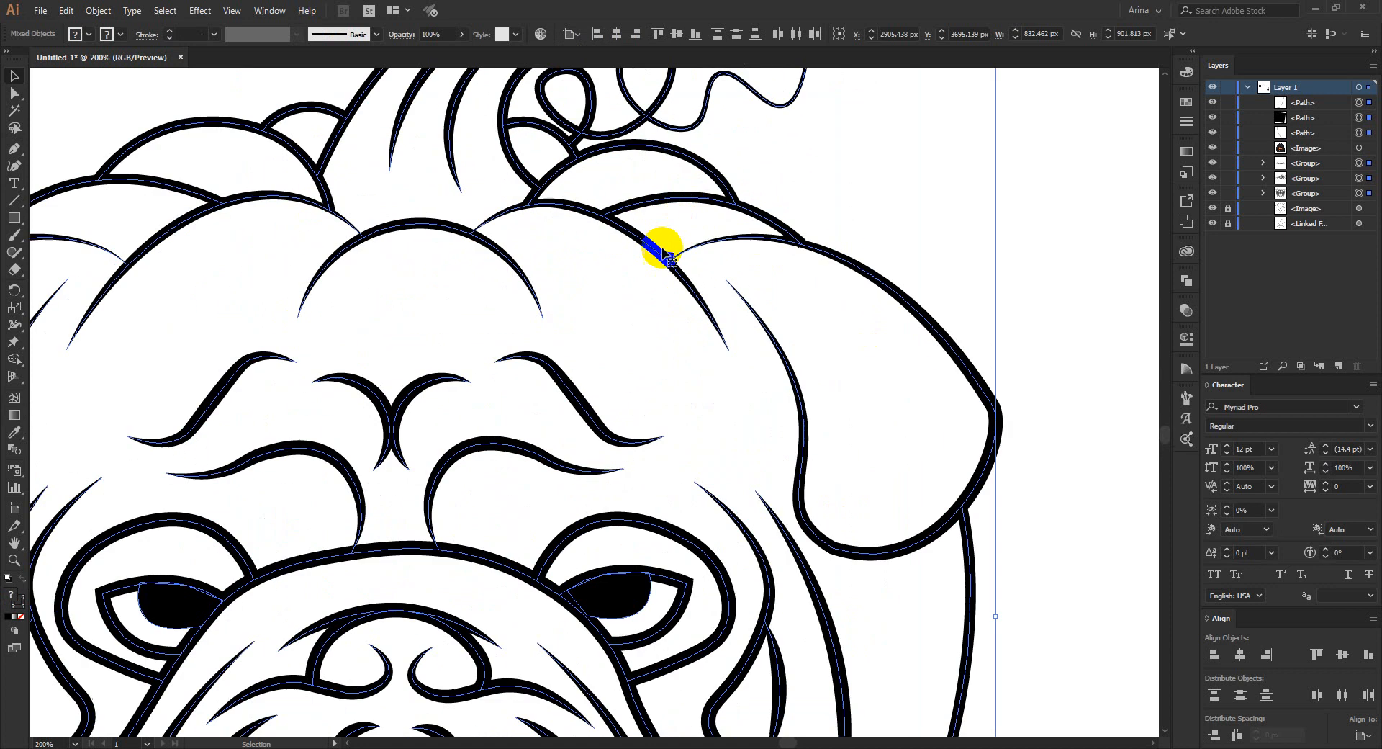
click(704, 280)
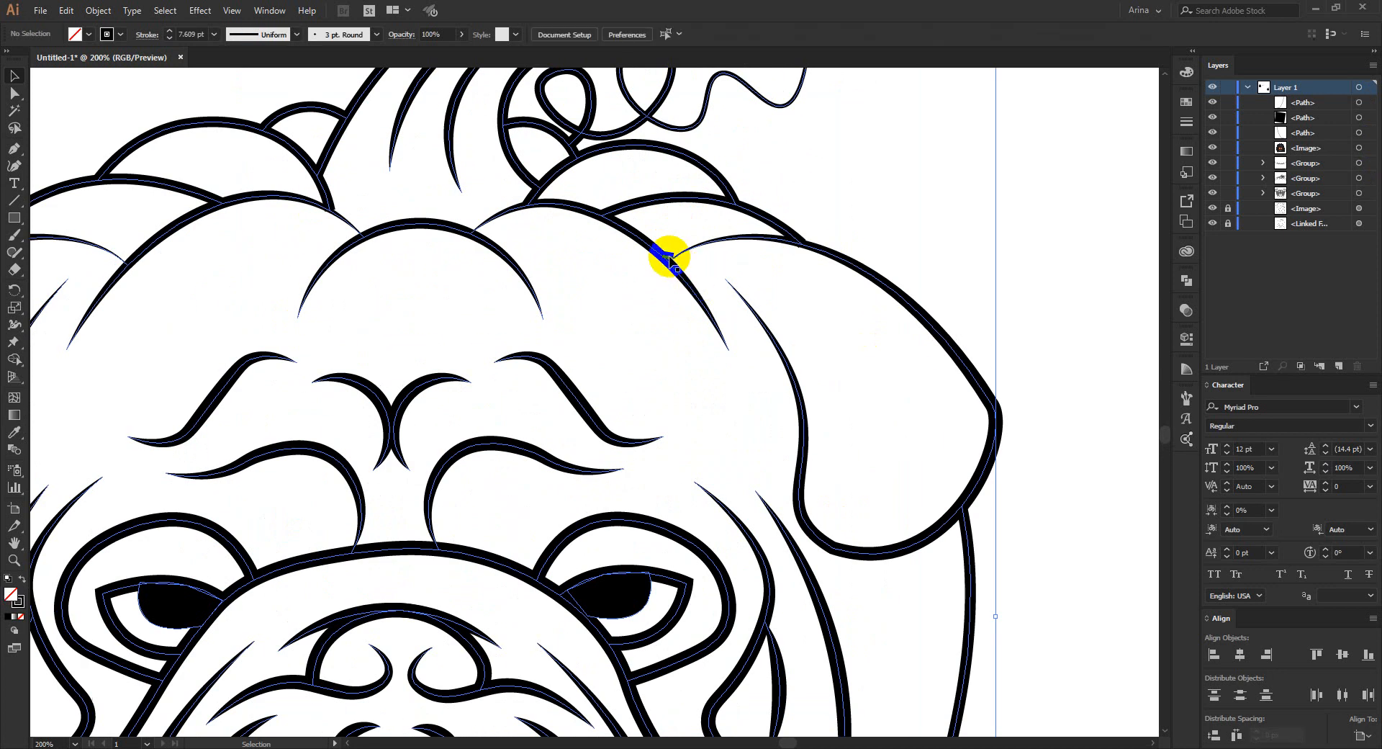
click(668, 258)
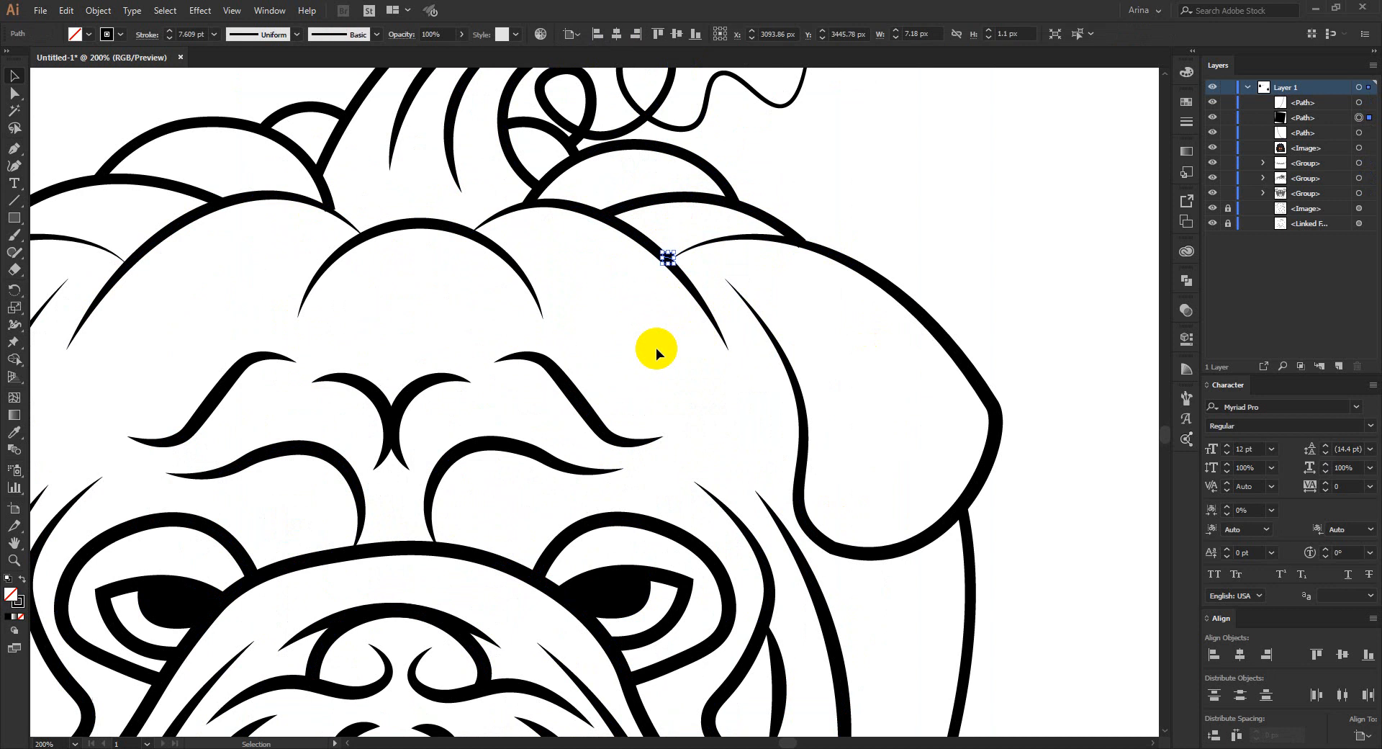
key(Delete)
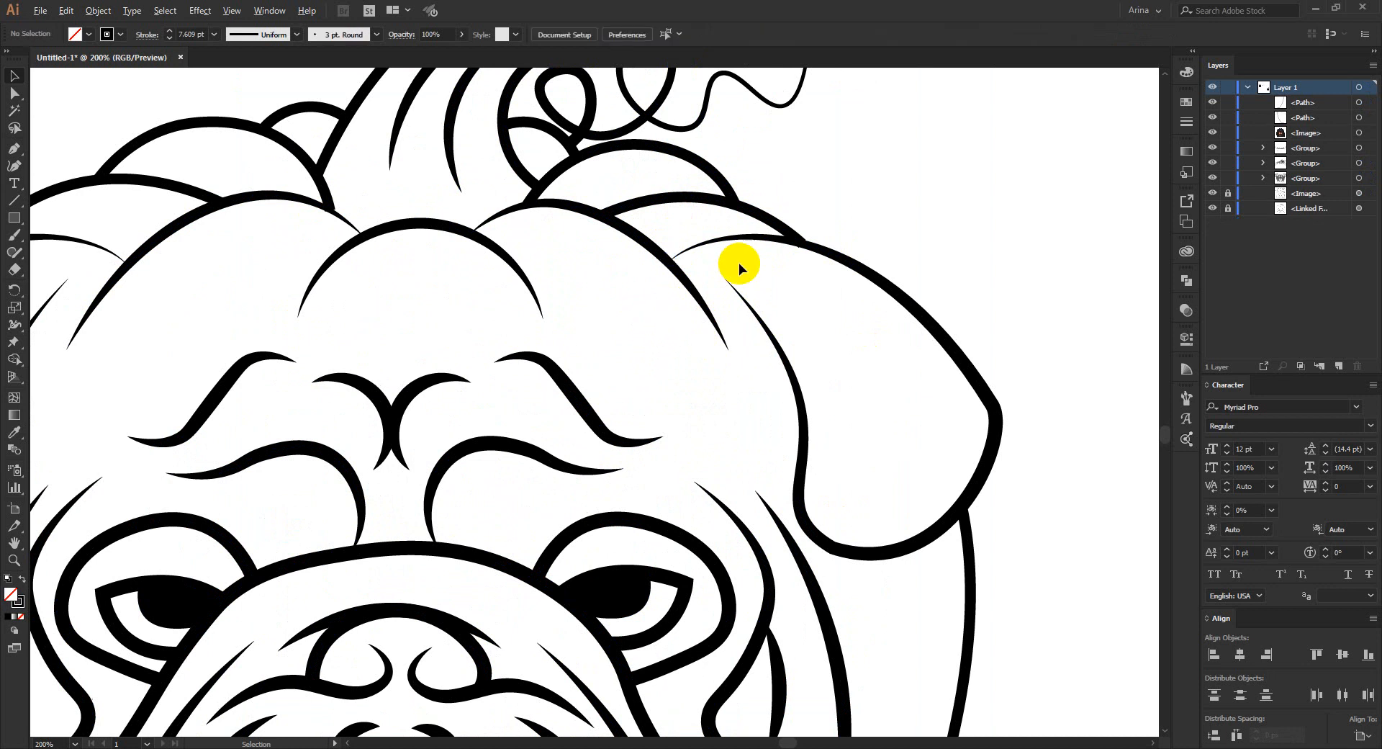
- Move the group of curved lines at the pumpkin's bottom down about 17 px and deselect it
scroll(739, 264, down, 1)
scroll(738, 262, down, 1)
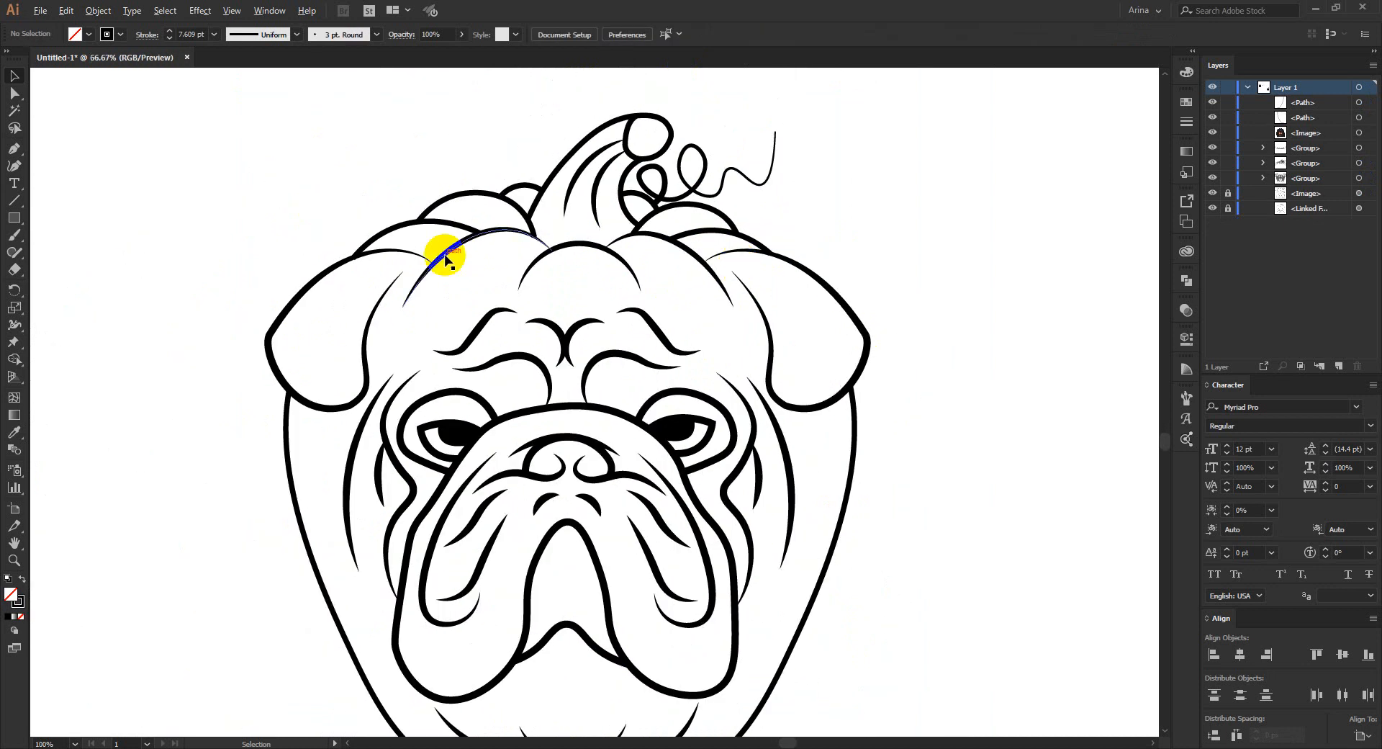
scroll(445, 259, down, 1)
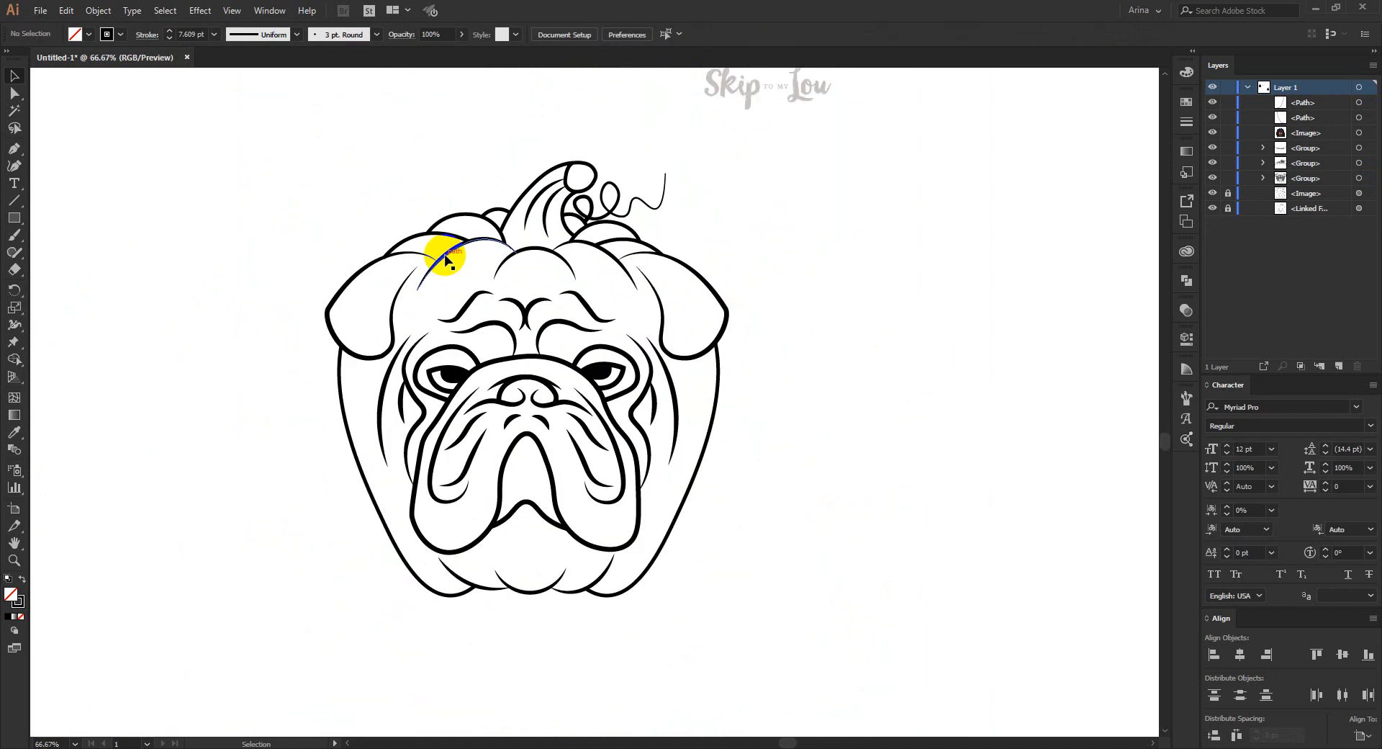
click(533, 595)
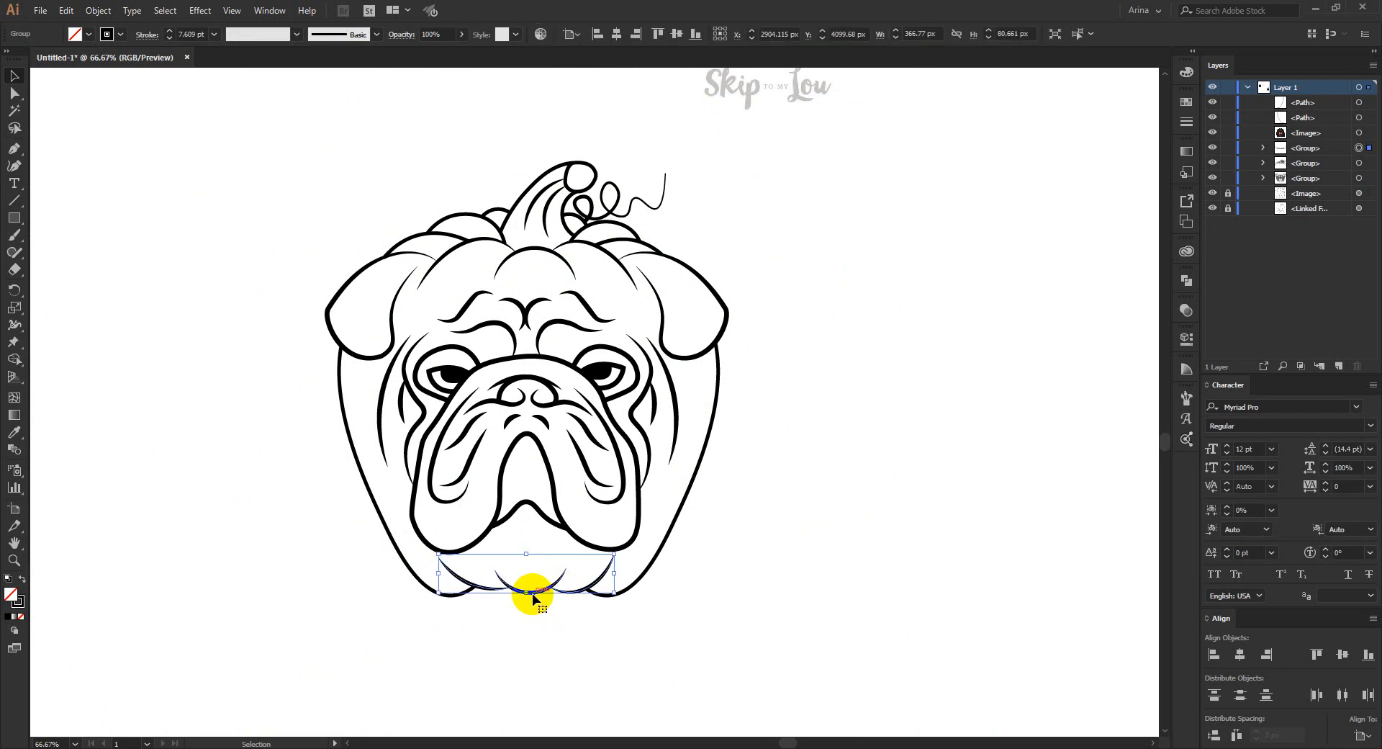
drag(532, 594, 533, 598)
key(Down)
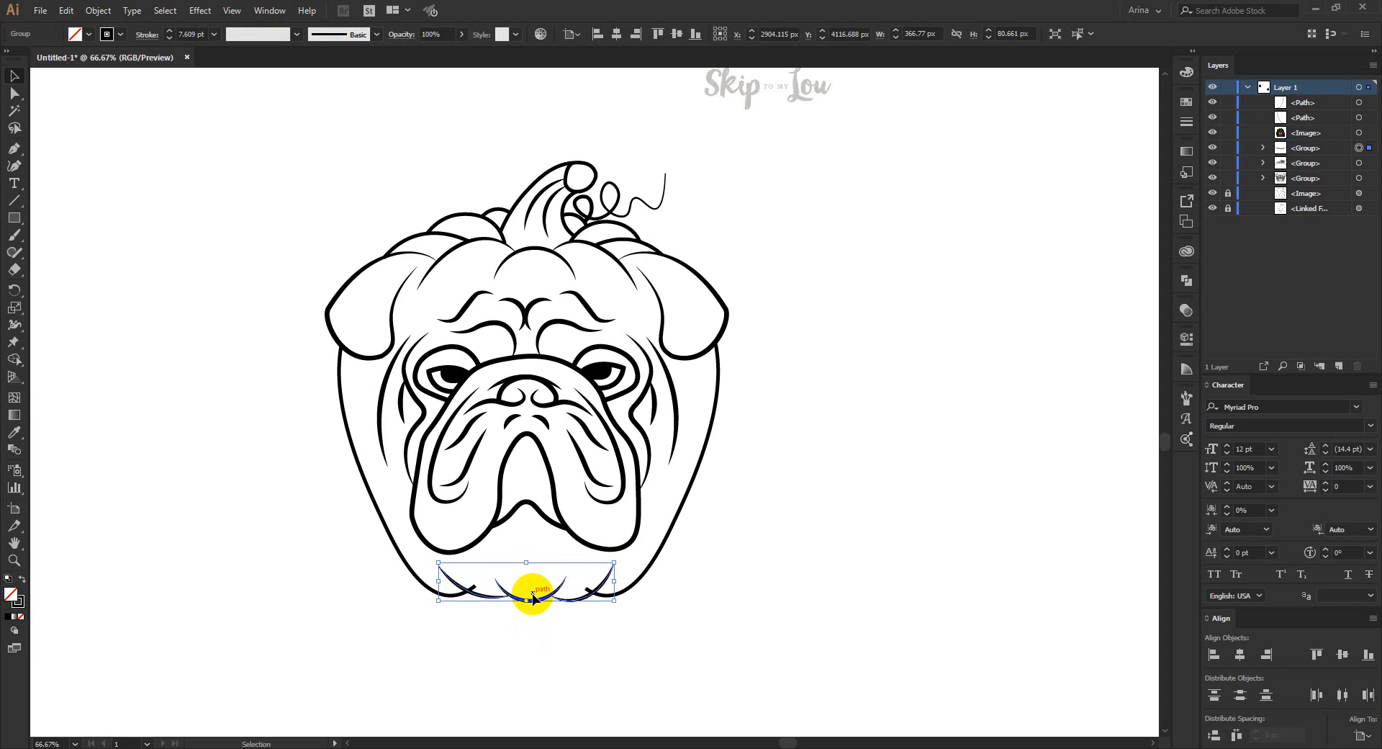
click(546, 644)
- Erase the ends of both pumpkin side outlines that stick out past the bottom curves with the Shape Builder tool
scroll(481, 576, up, 1)
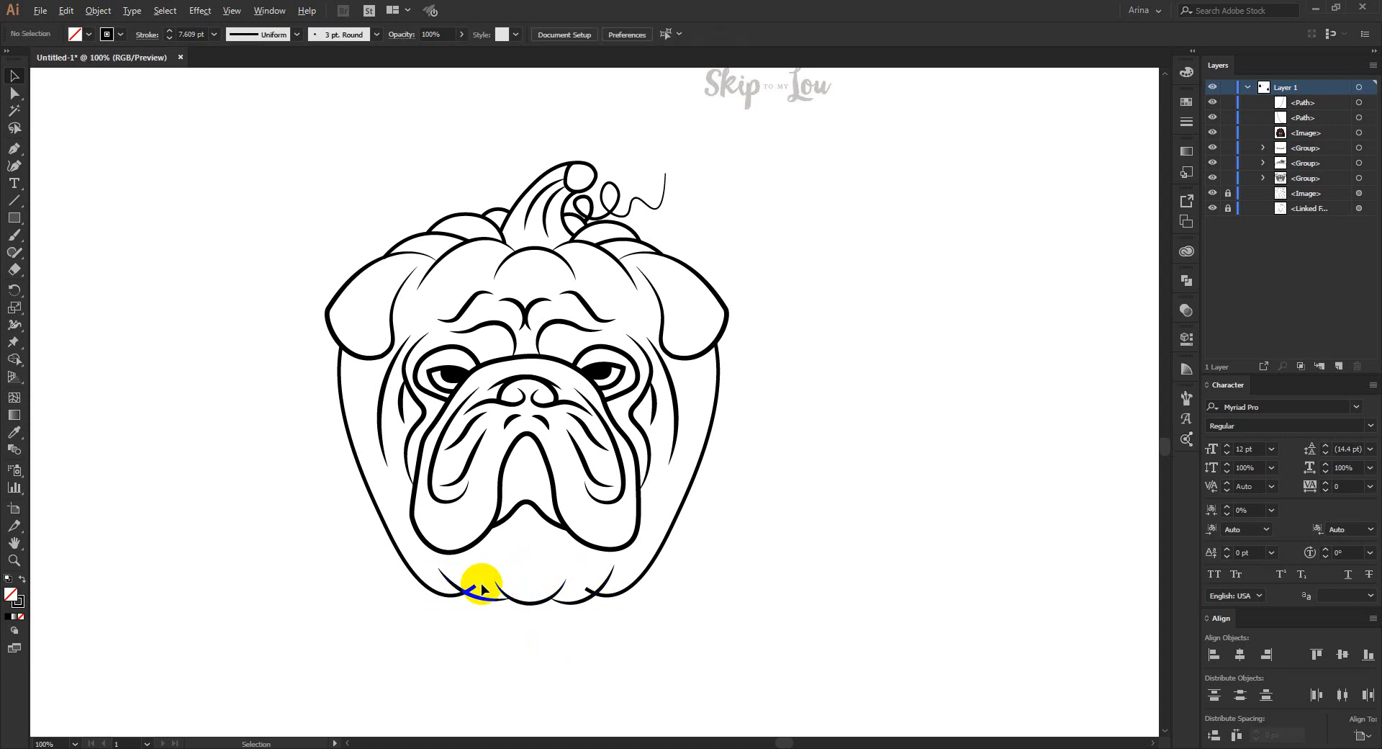
drag(715, 649, 374, 580)
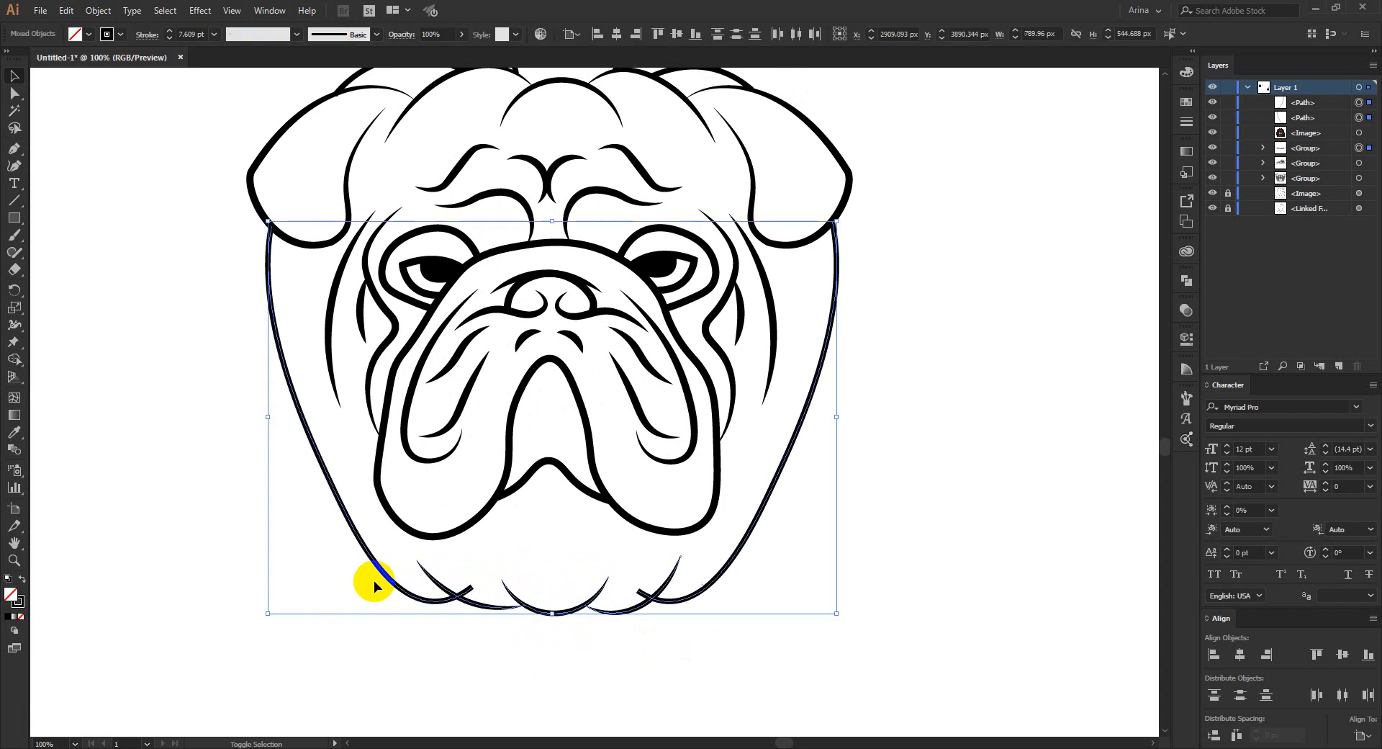
key(shift+m)
scroll(639, 596, up, 1)
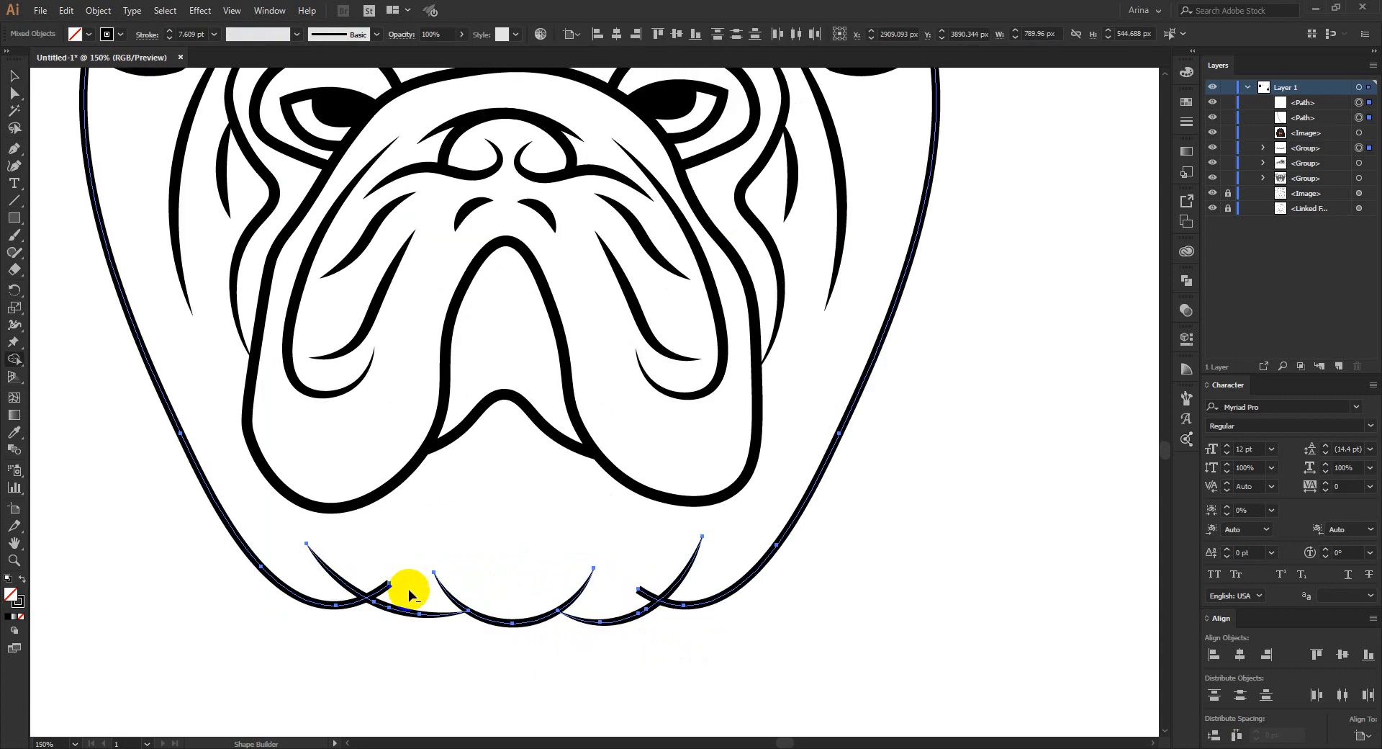
alt+click(381, 589)
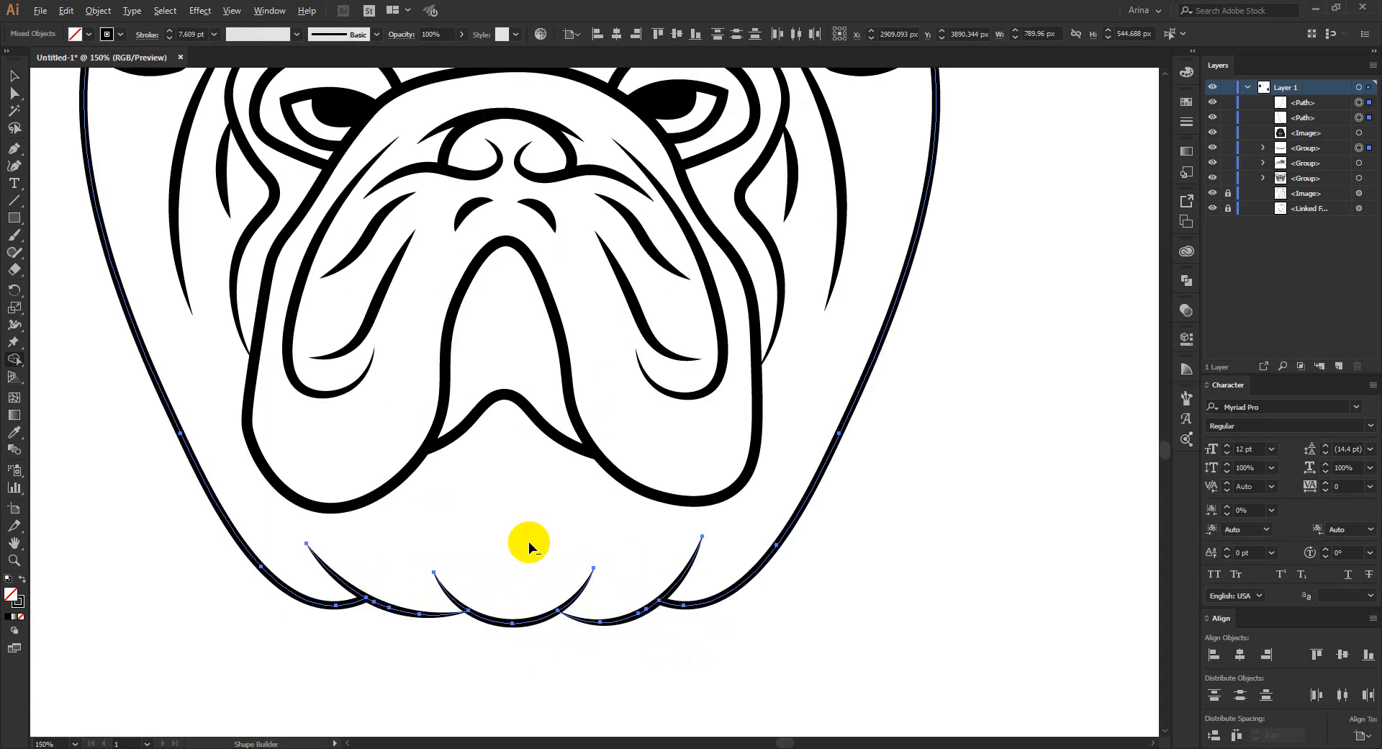
scroll(529, 542, down, 2)
key(v)
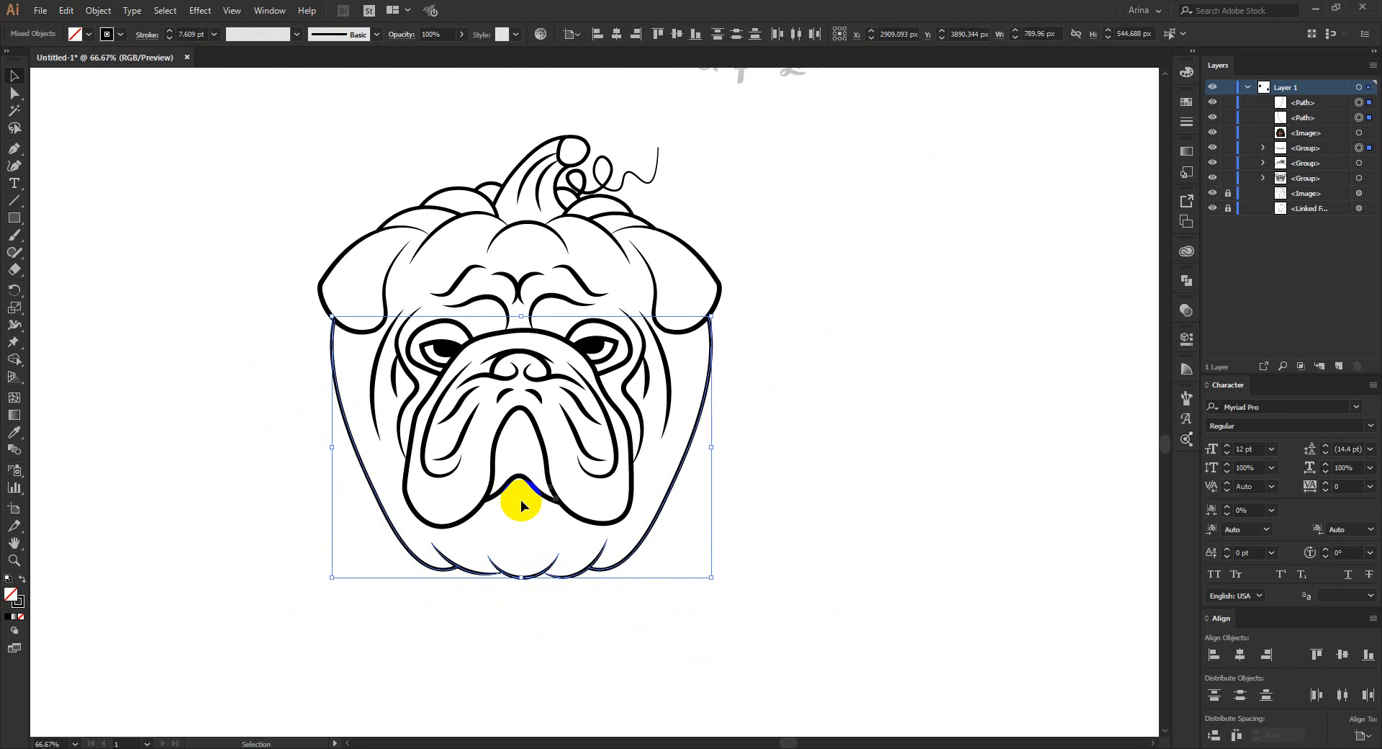
- Enlarge the bulldog face group proportionally to about 867 px wide and nudge it up slightly
click(520, 503)
click(520, 478)
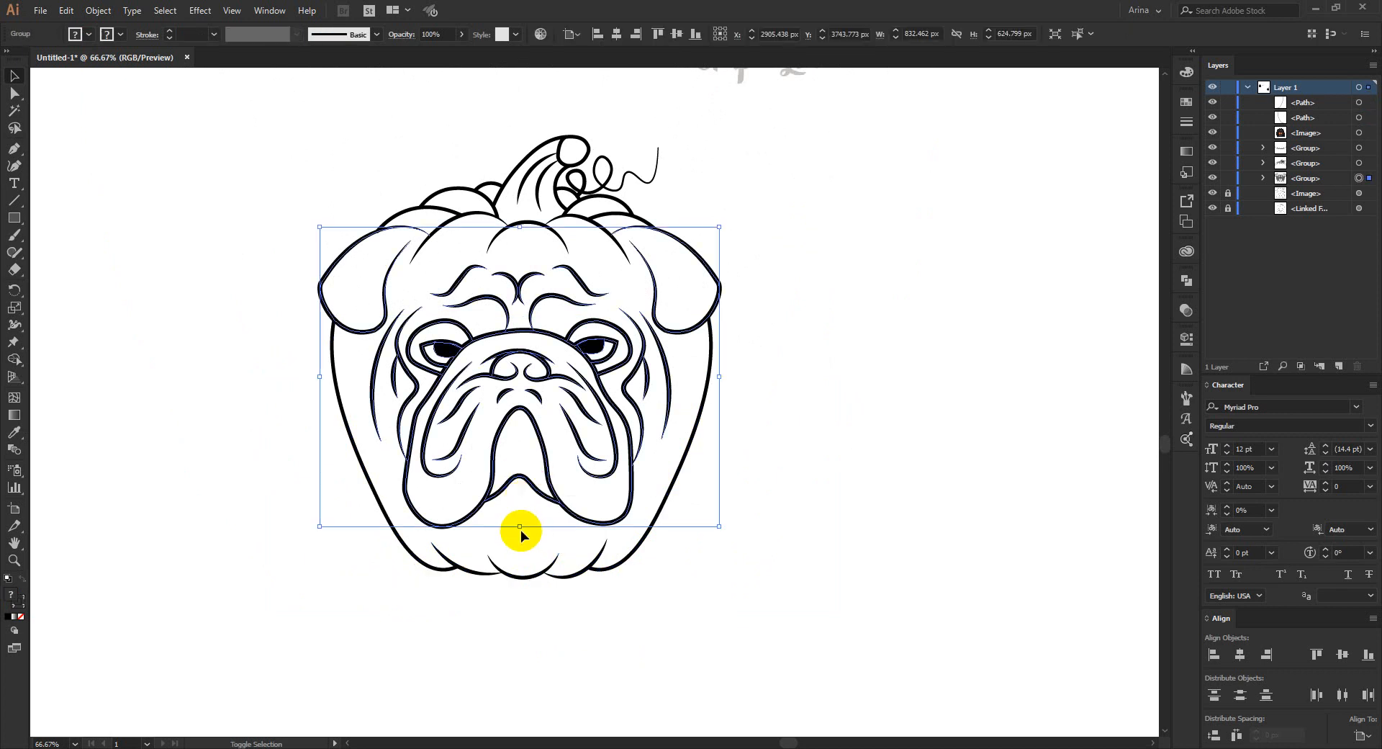
drag(520, 529, 522, 539)
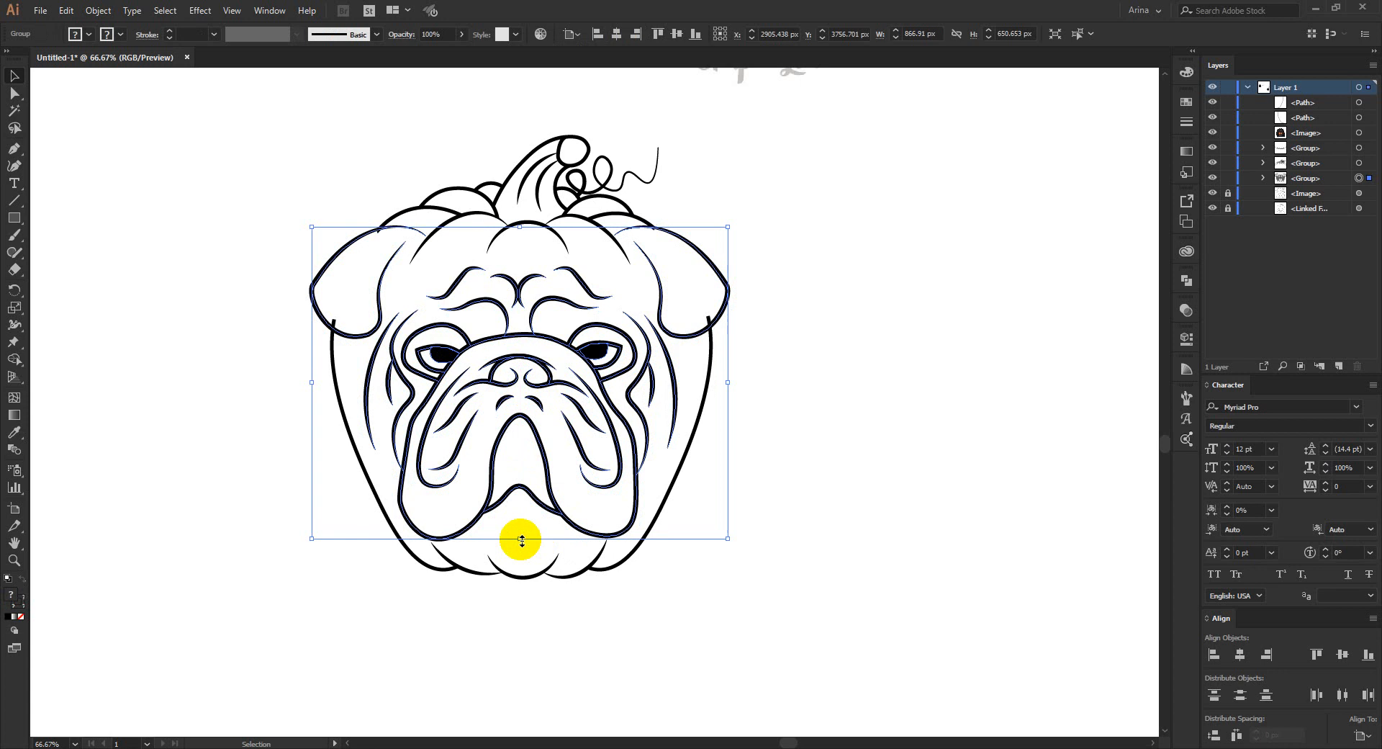
key(Up)
click(520, 632)
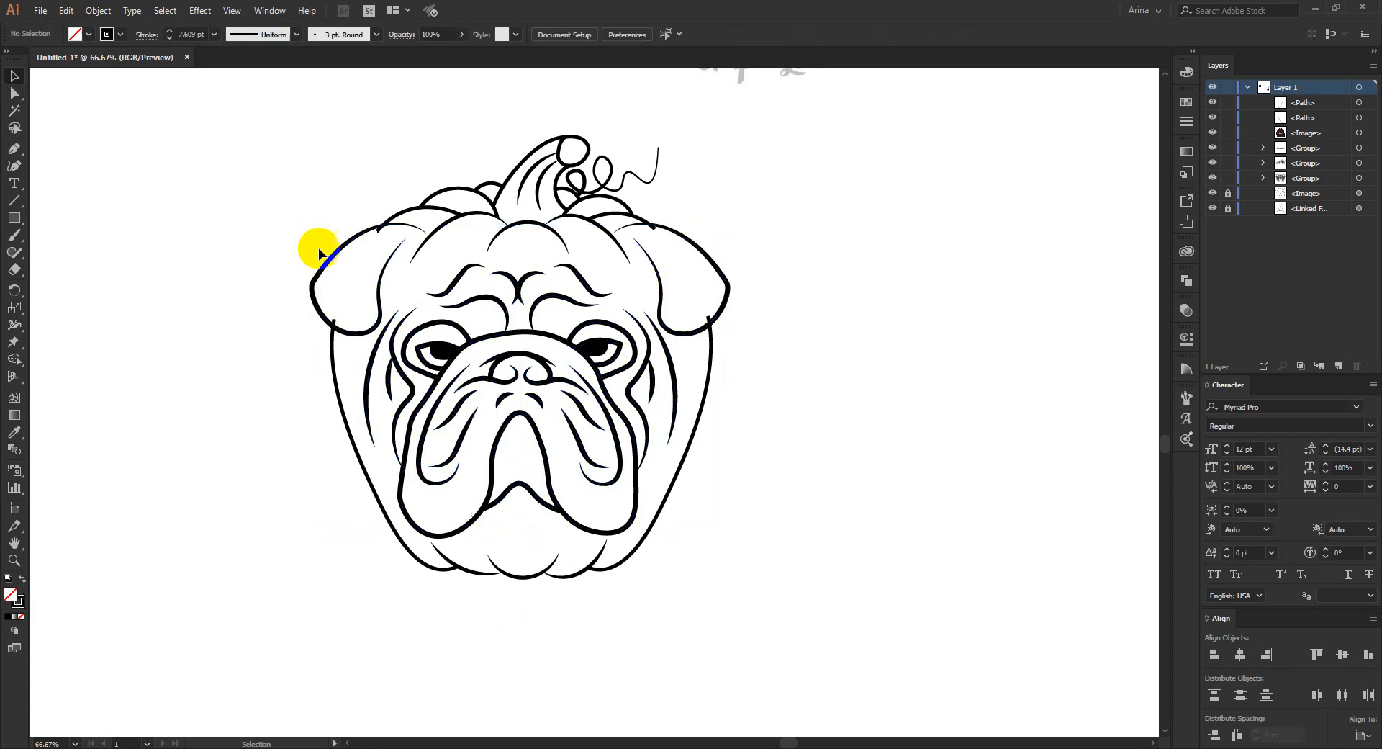
- Erase the pumpkin line ends poking into the right ear at its upper and lower edges with the Shape Builder tool
drag(237, 116, 910, 623)
key(shift+m)
scroll(668, 280, up, 3)
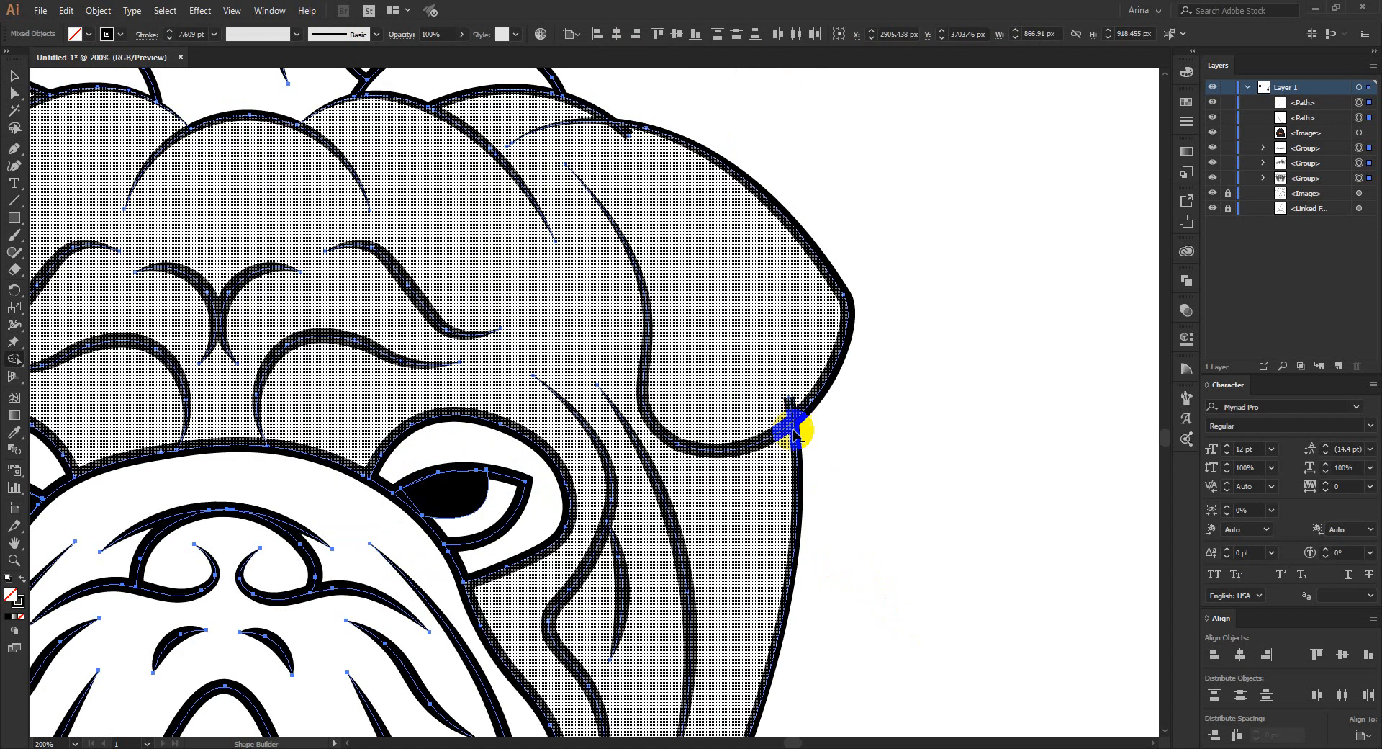
alt+click(793, 429)
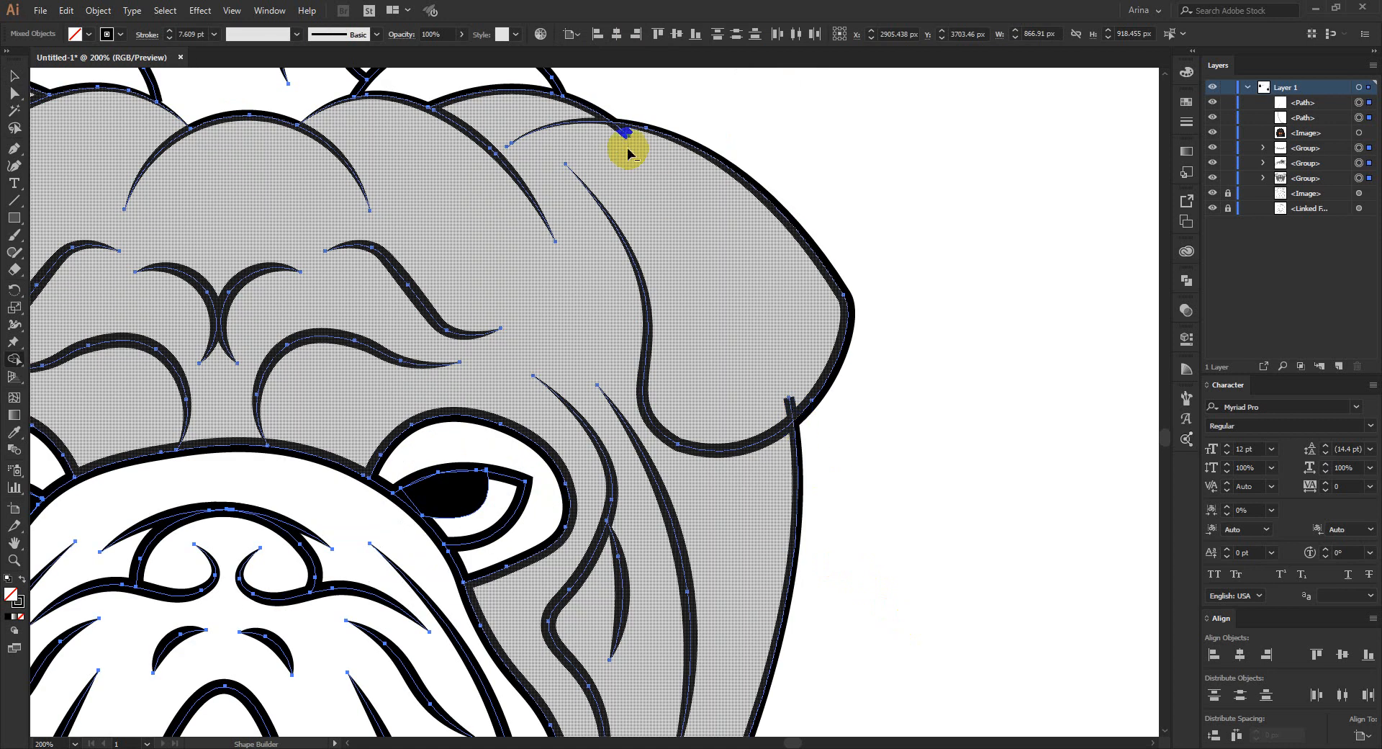
alt+click(623, 132)
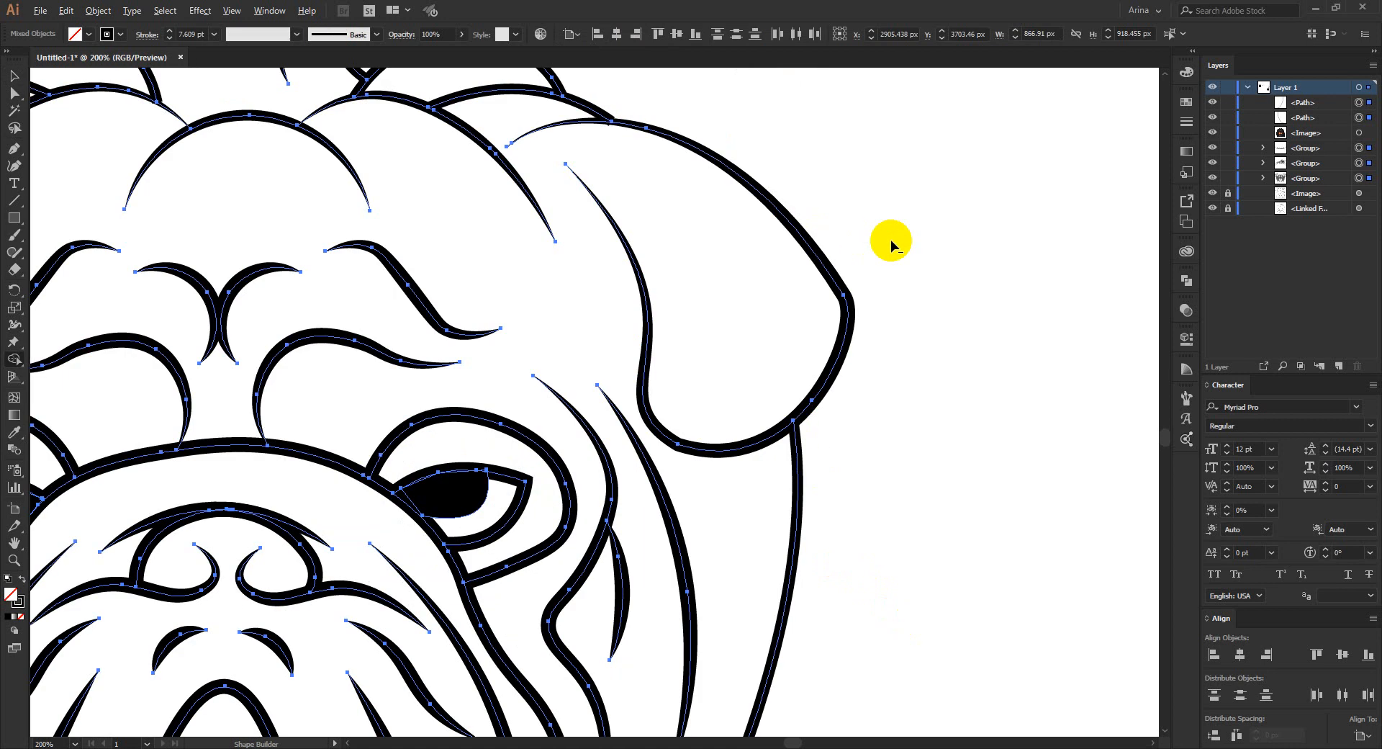
- Erase the pumpkin line ends poking into the left ear with the Shape Builder tool, and deselect the artwork
scroll(891, 240, down, 2)
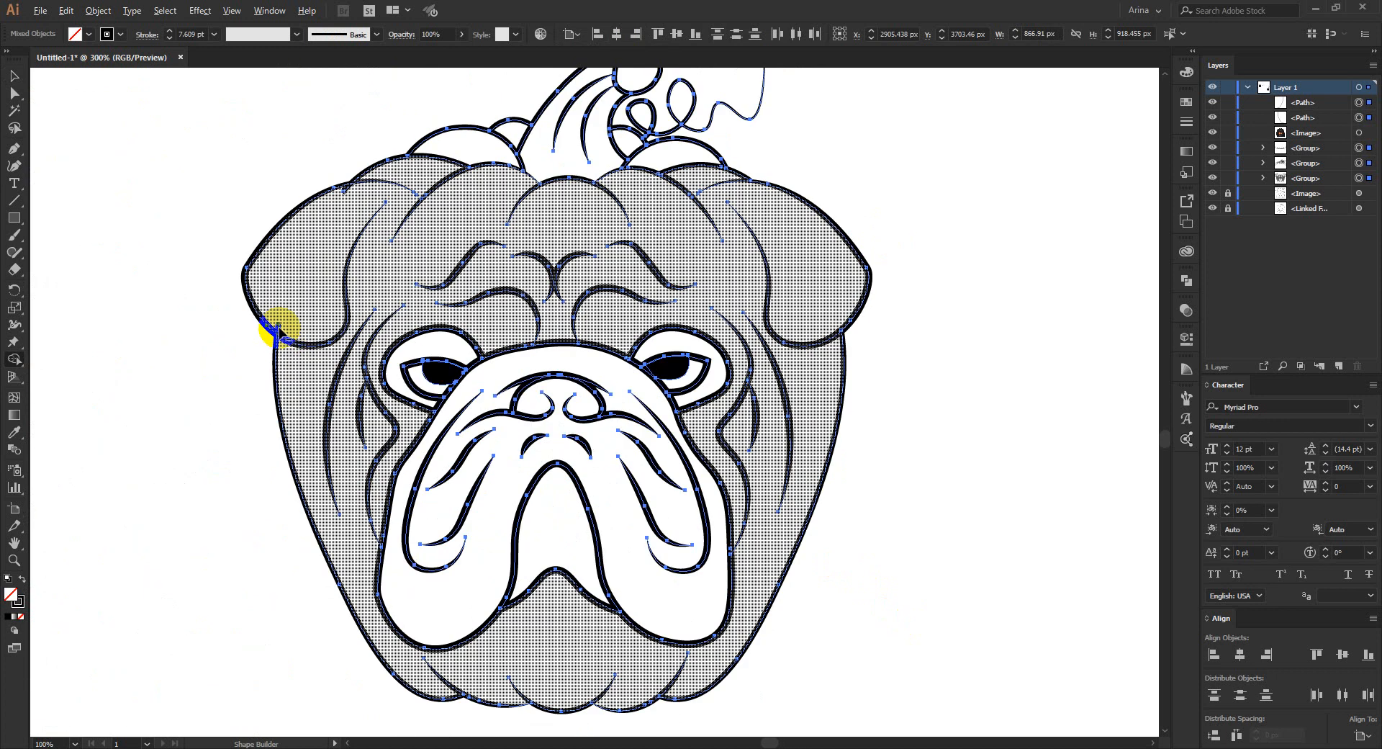
scroll(274, 328, up, 3)
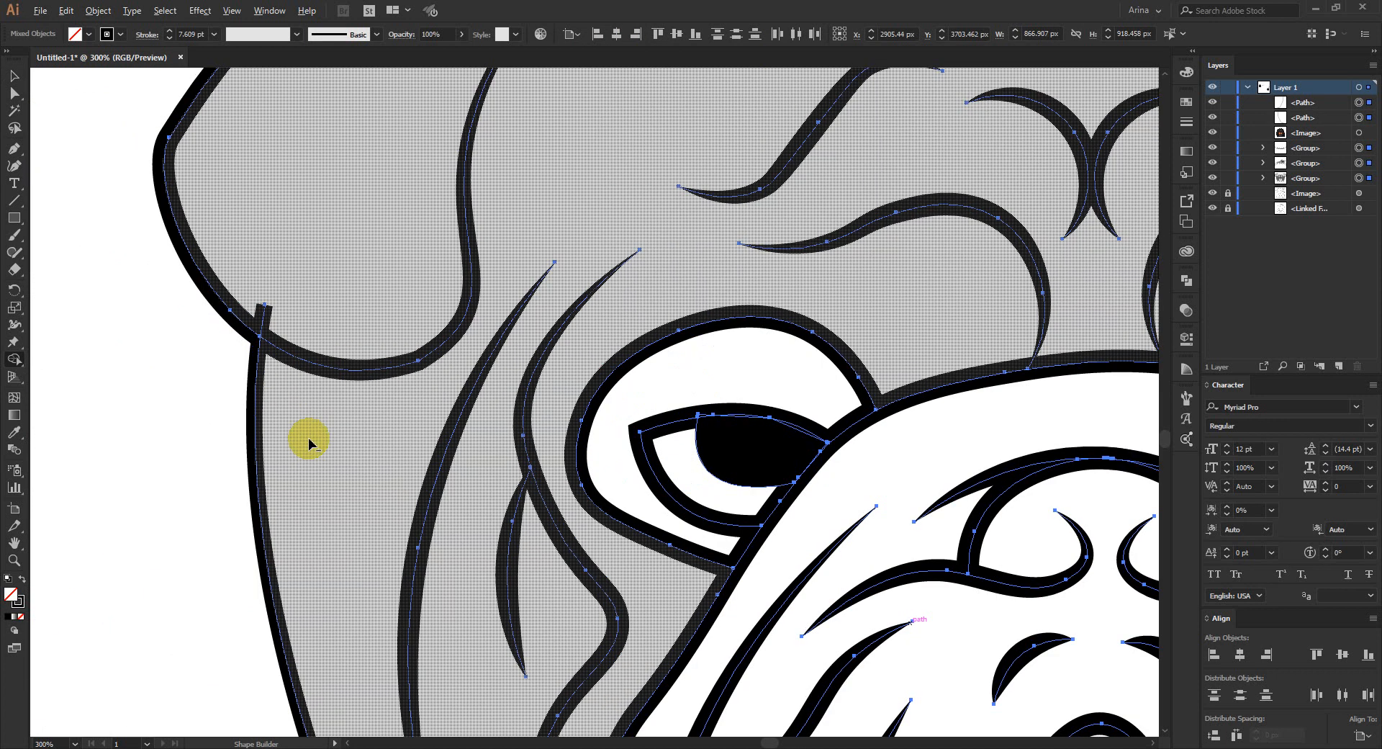
scroll(310, 443, down, 1)
scroll(308, 435, up, 1)
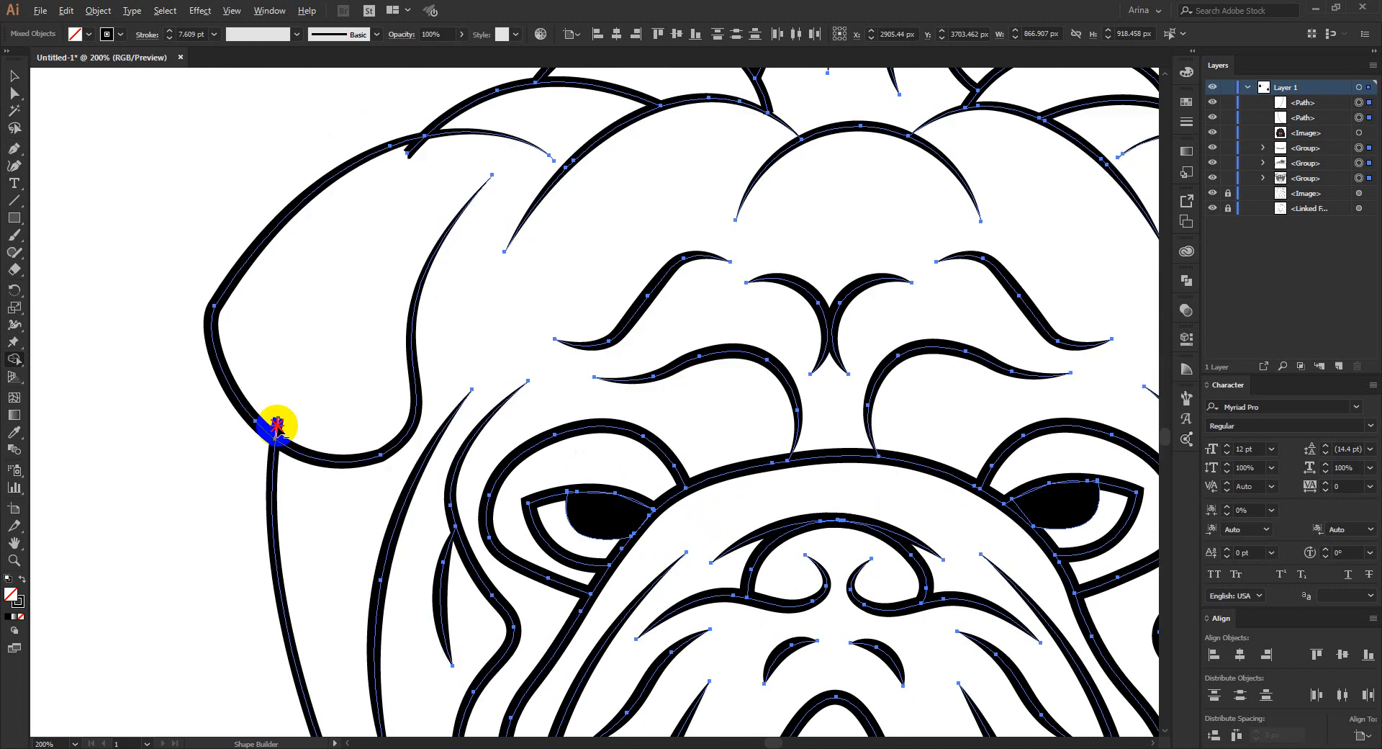
alt+click(277, 425)
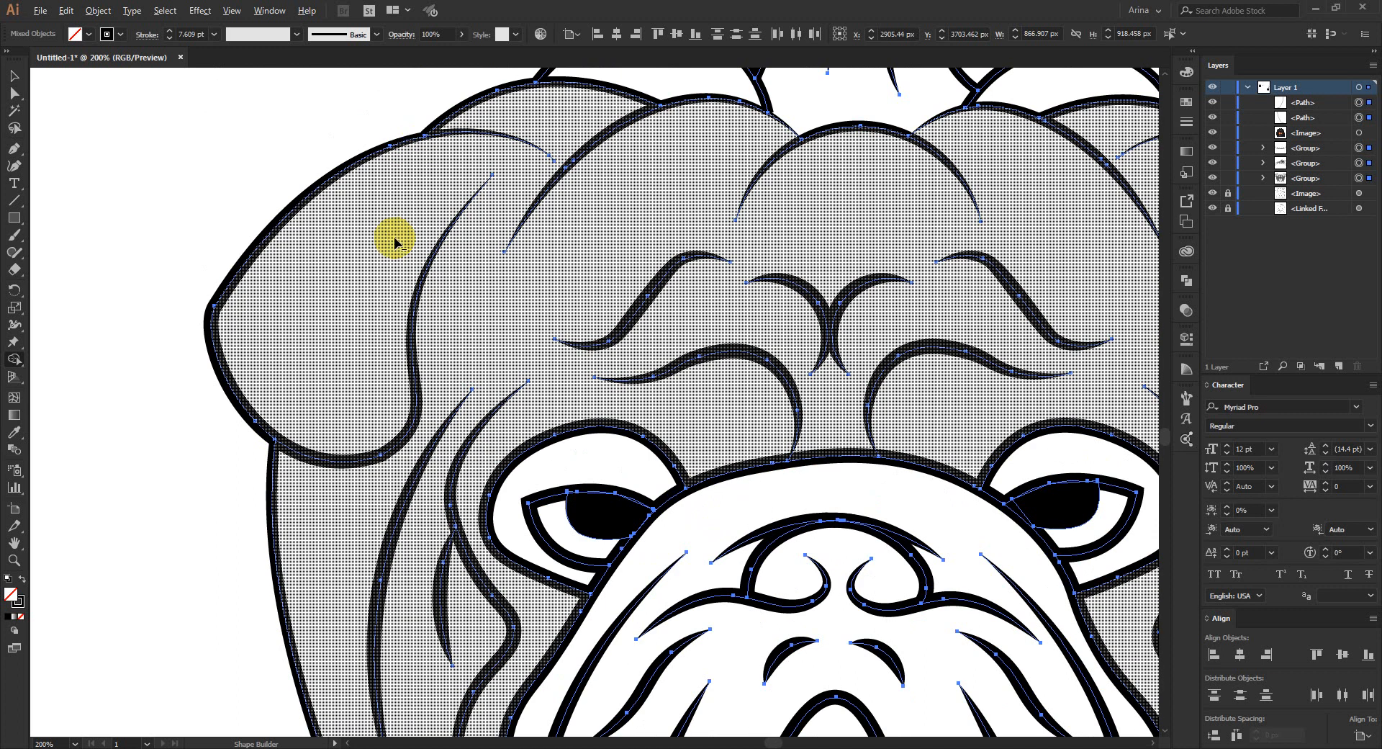
scroll(395, 242, down, 2)
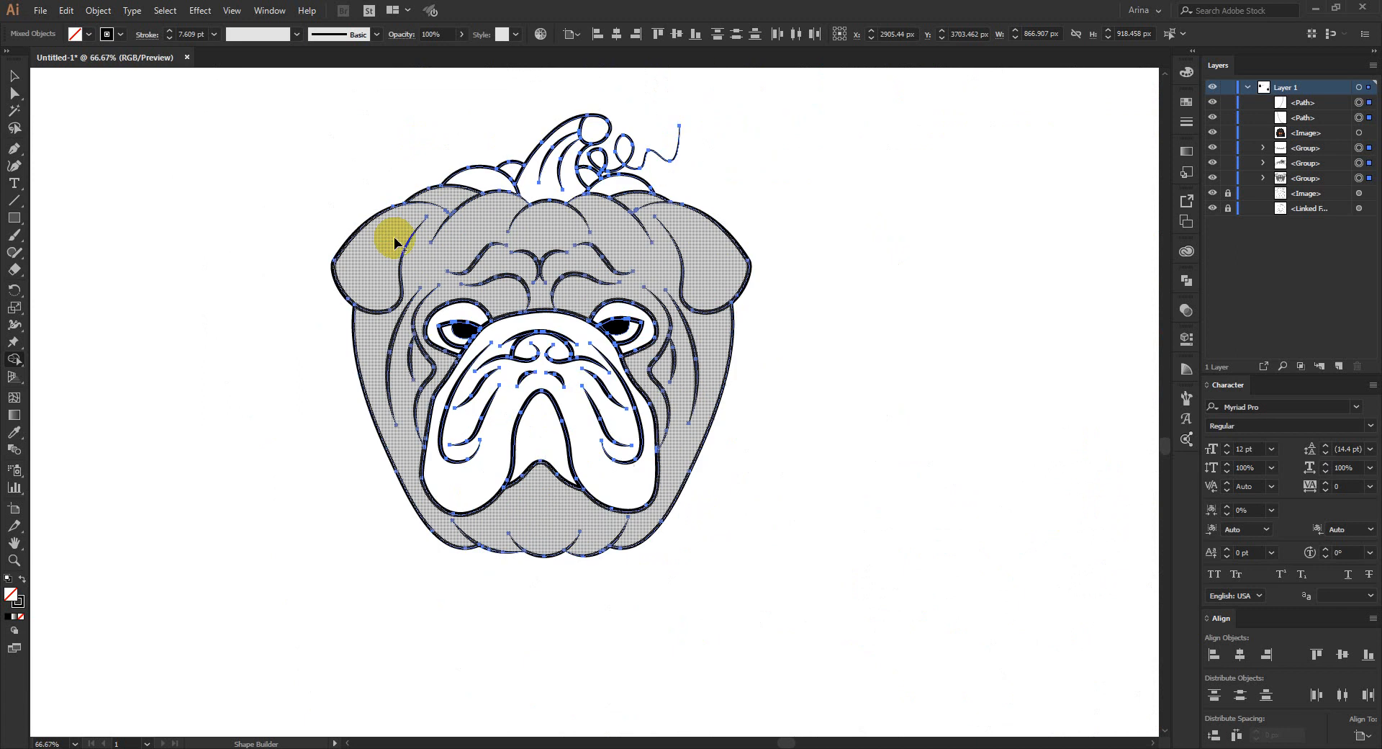
key(v)
click(796, 389)
- Place a duplicate of the complete bulldog pumpkin artwork outside the artboard, to the right of the original, and deselect it
scroll(796, 388, up, 2)
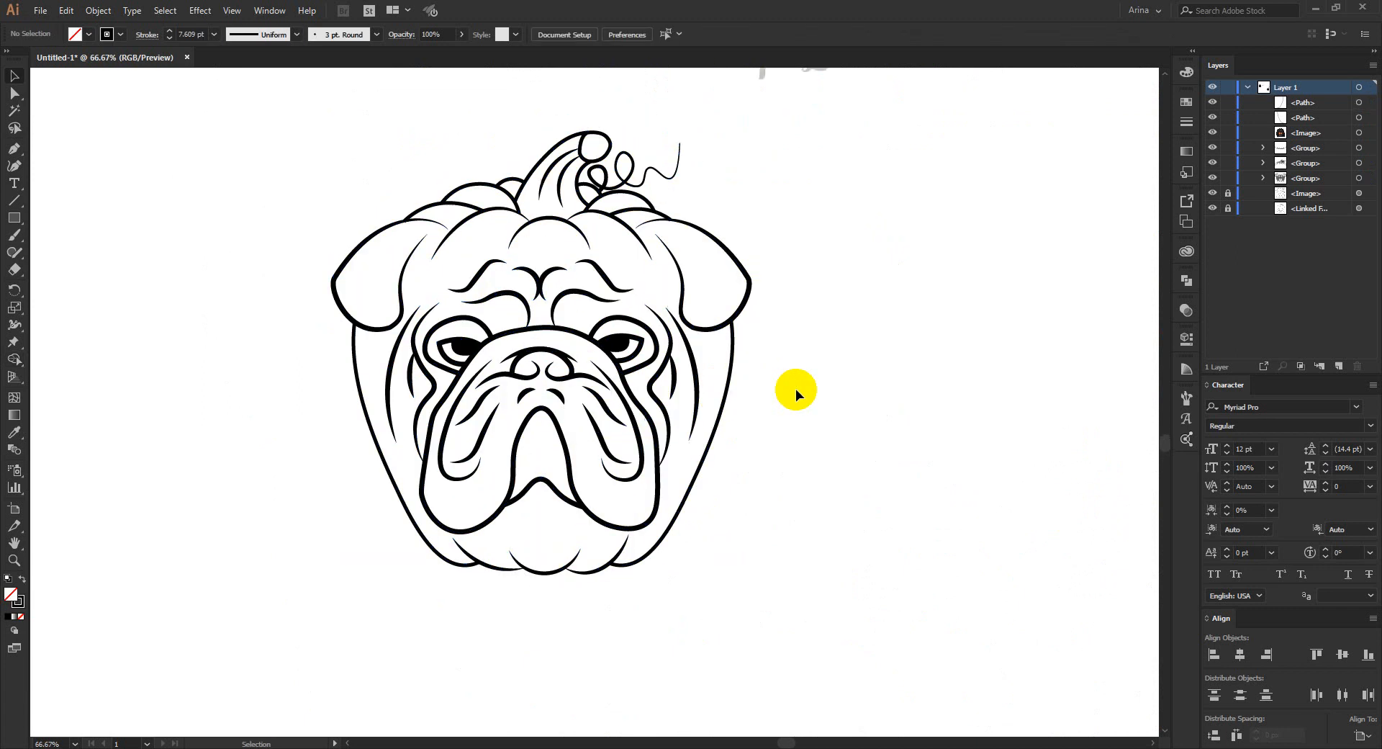
scroll(815, 425, up, 1)
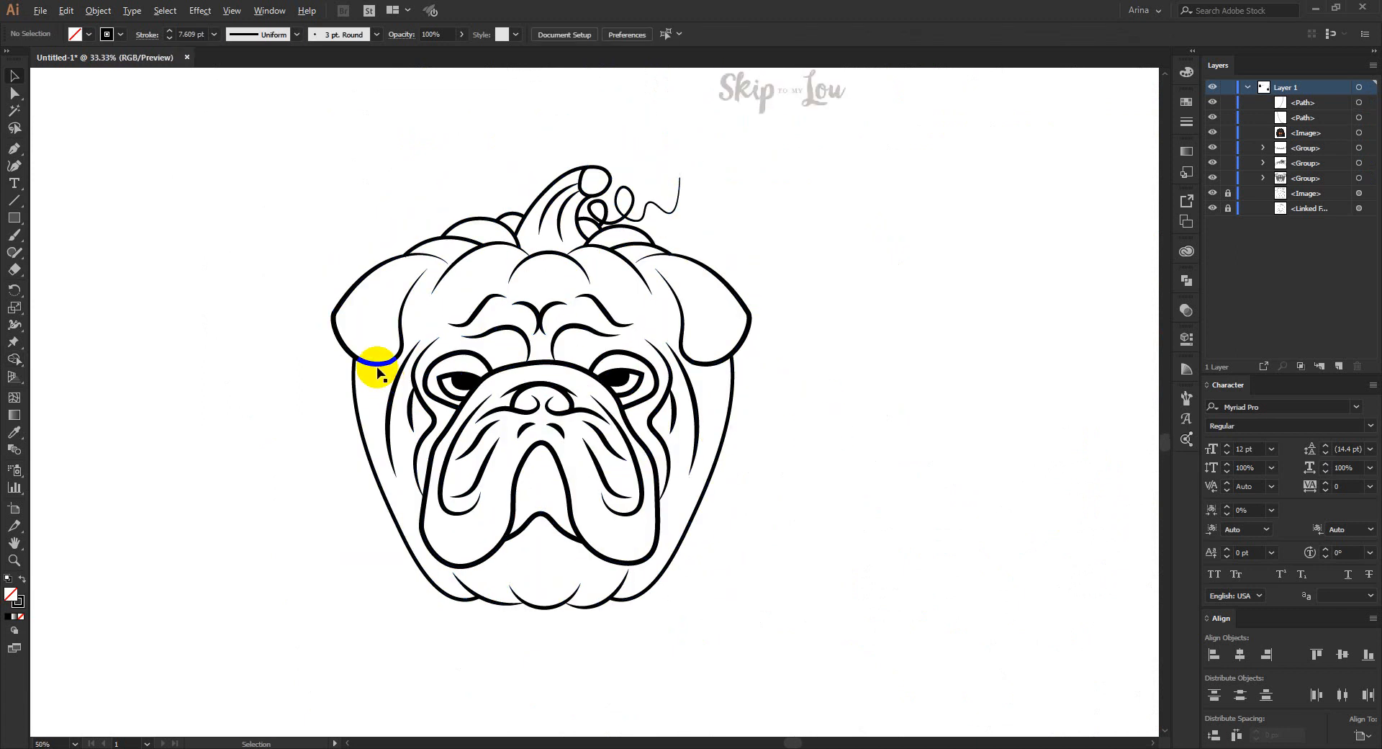
scroll(376, 367, down, 2)
drag(259, 231, 669, 555)
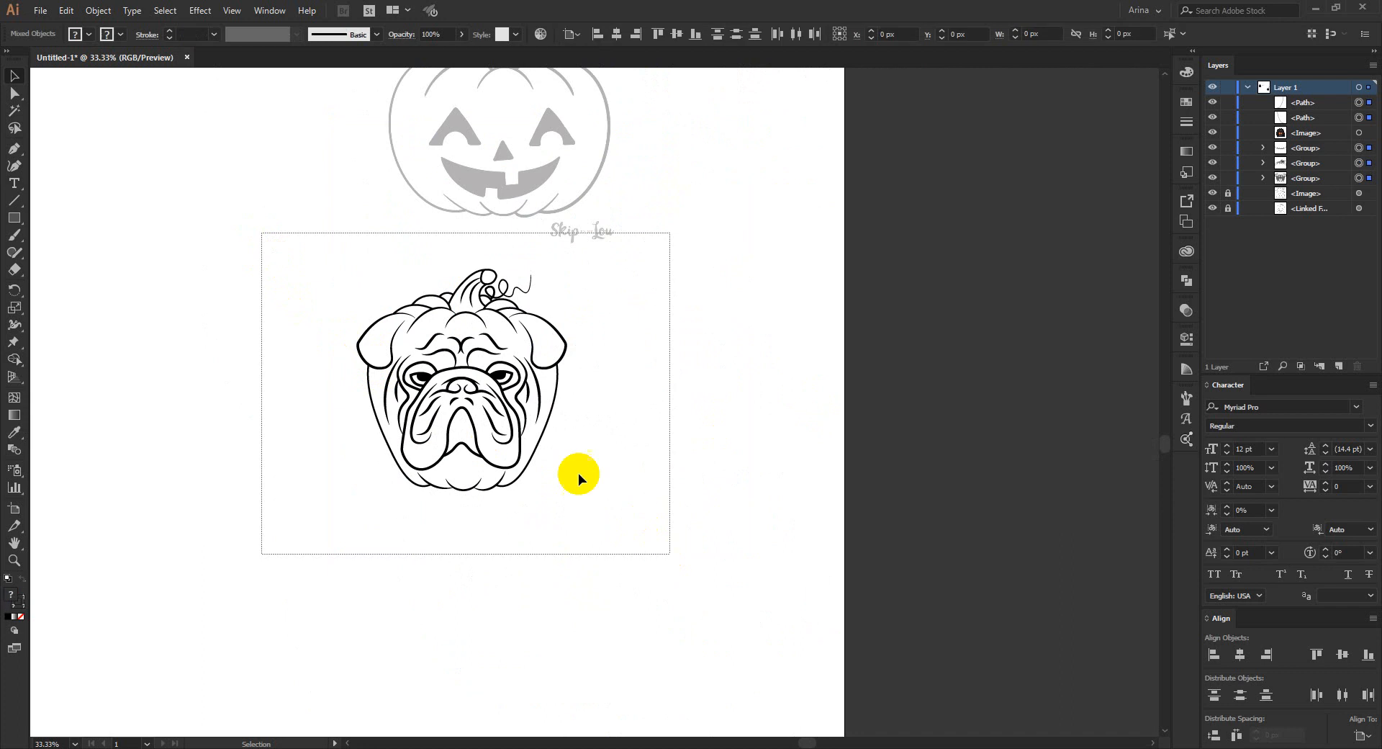
drag(517, 414, 1028, 409)
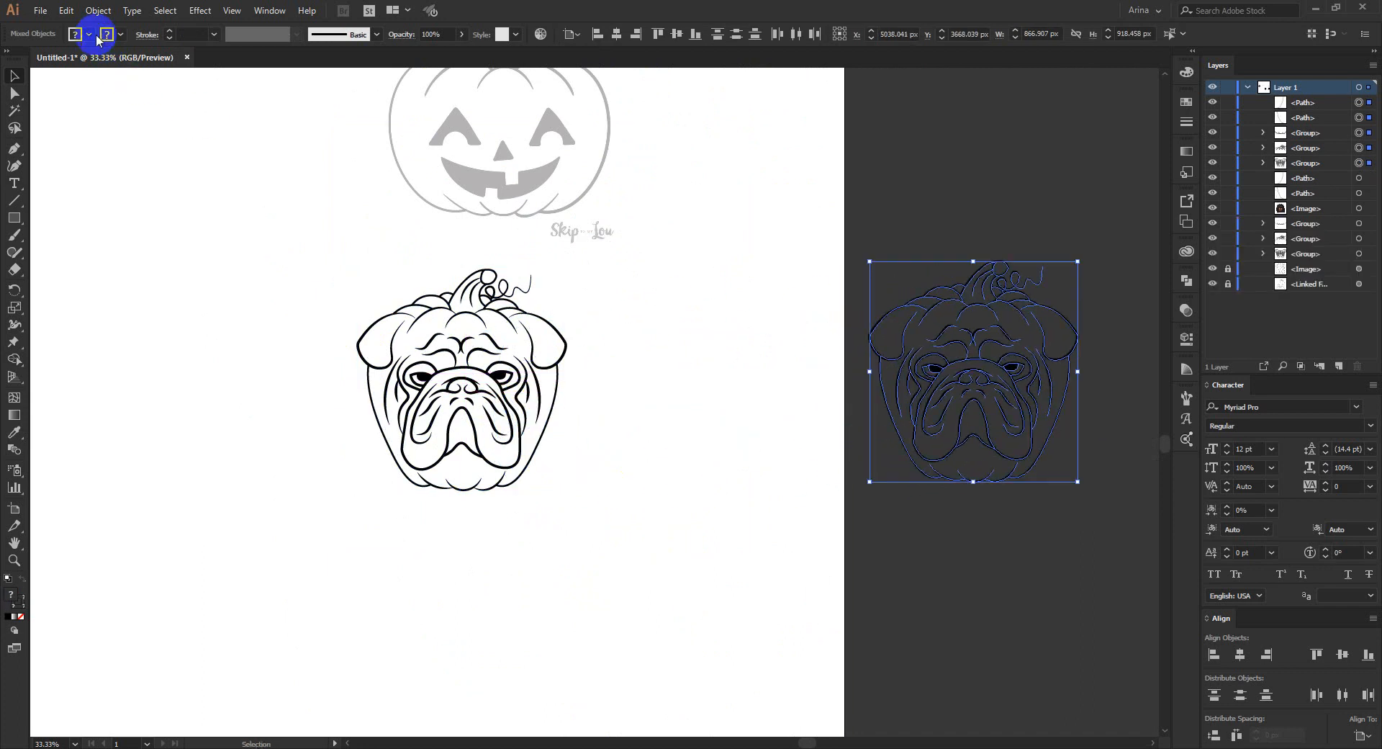
click(611, 424)
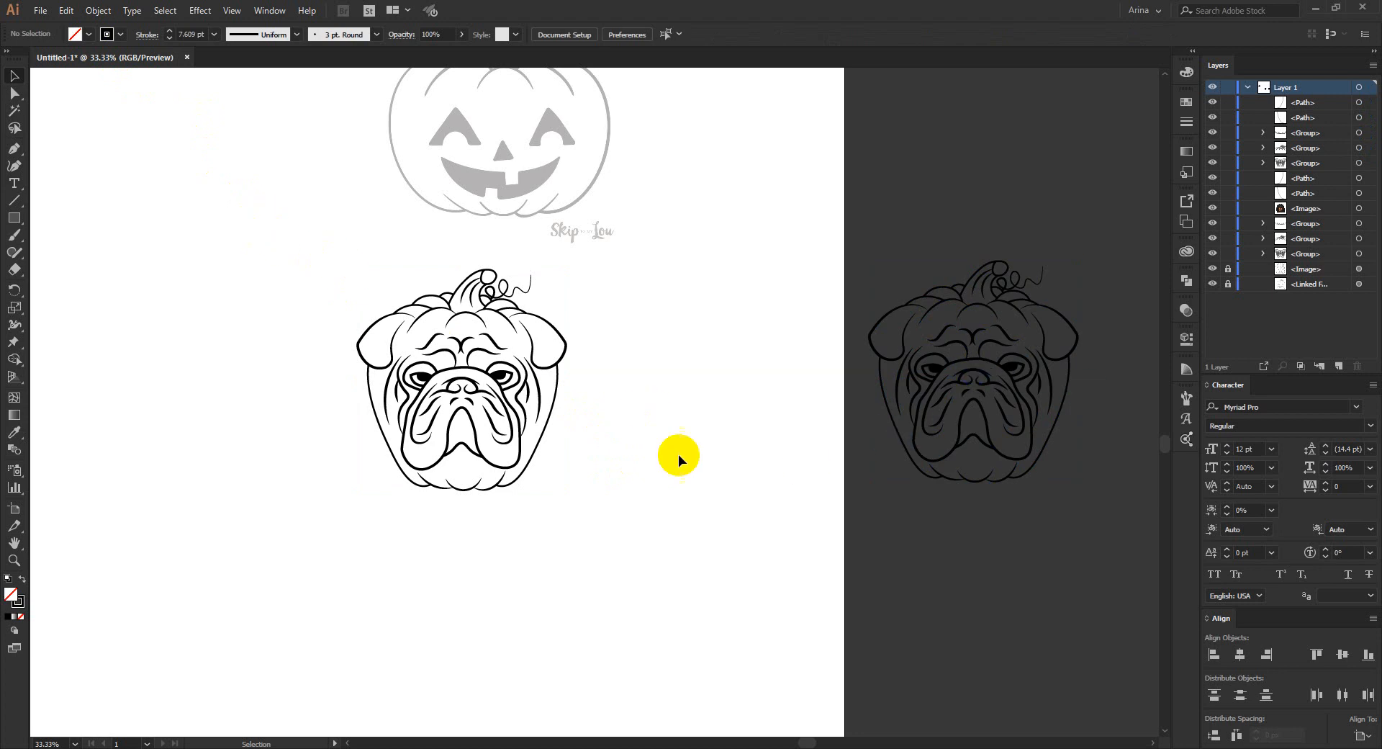
- Expand the appearance of the original bulldog pumpkin artwork on the artboard, and expand its fills and strokes into shapes
drag(312, 221, 647, 520)
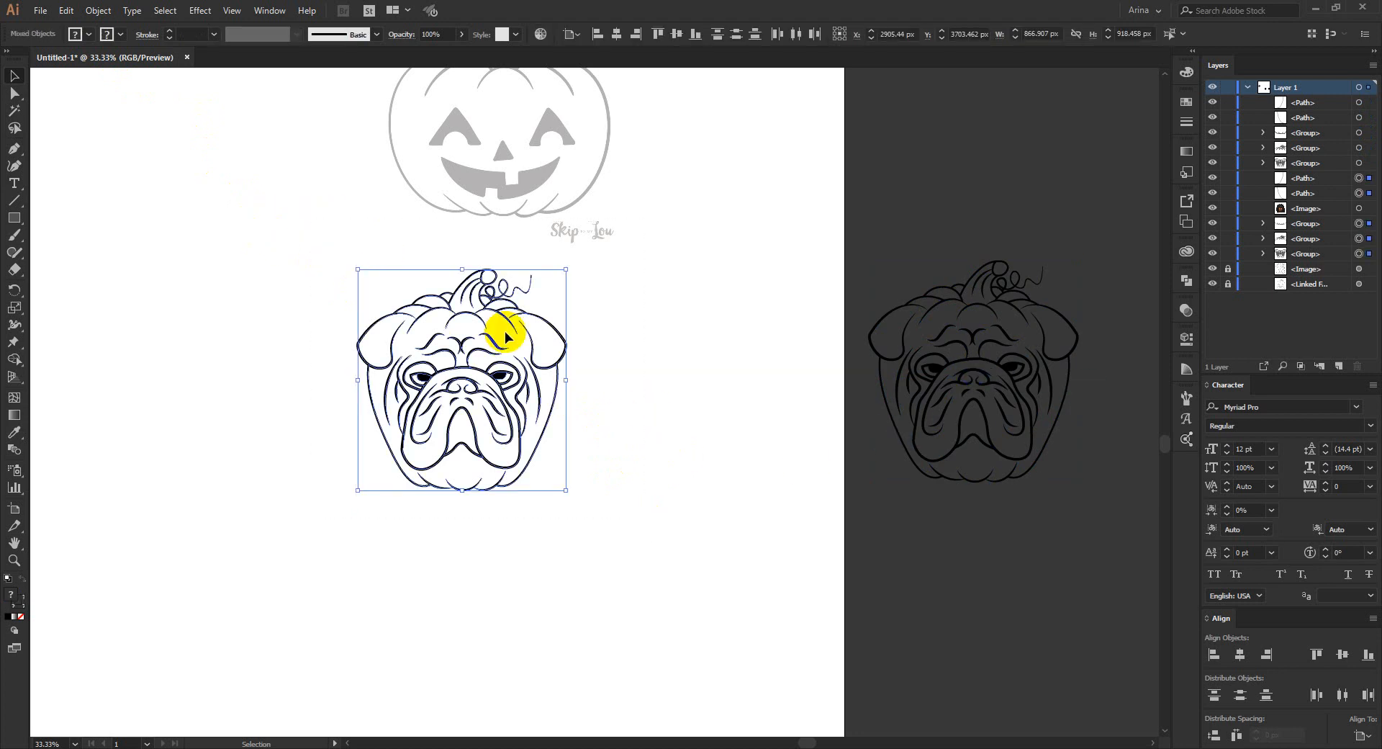
click(97, 10)
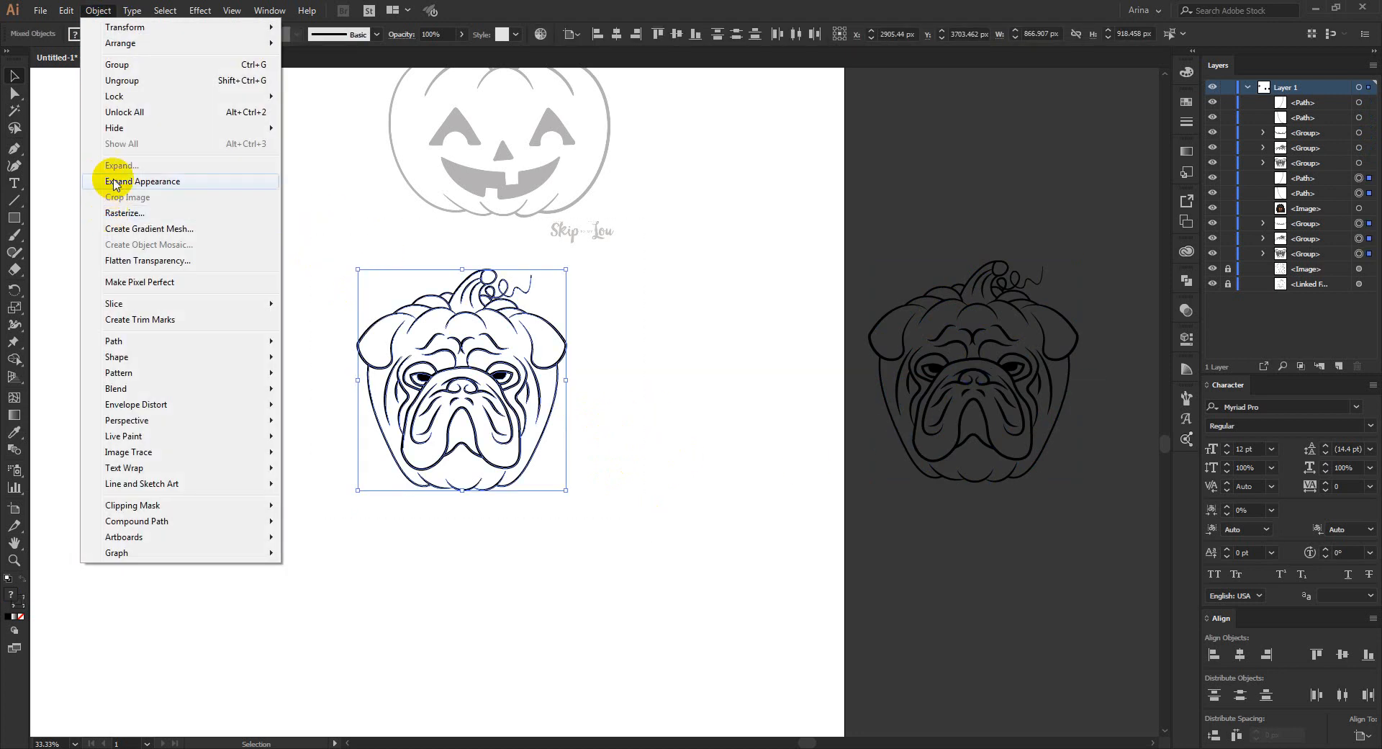
click(135, 181)
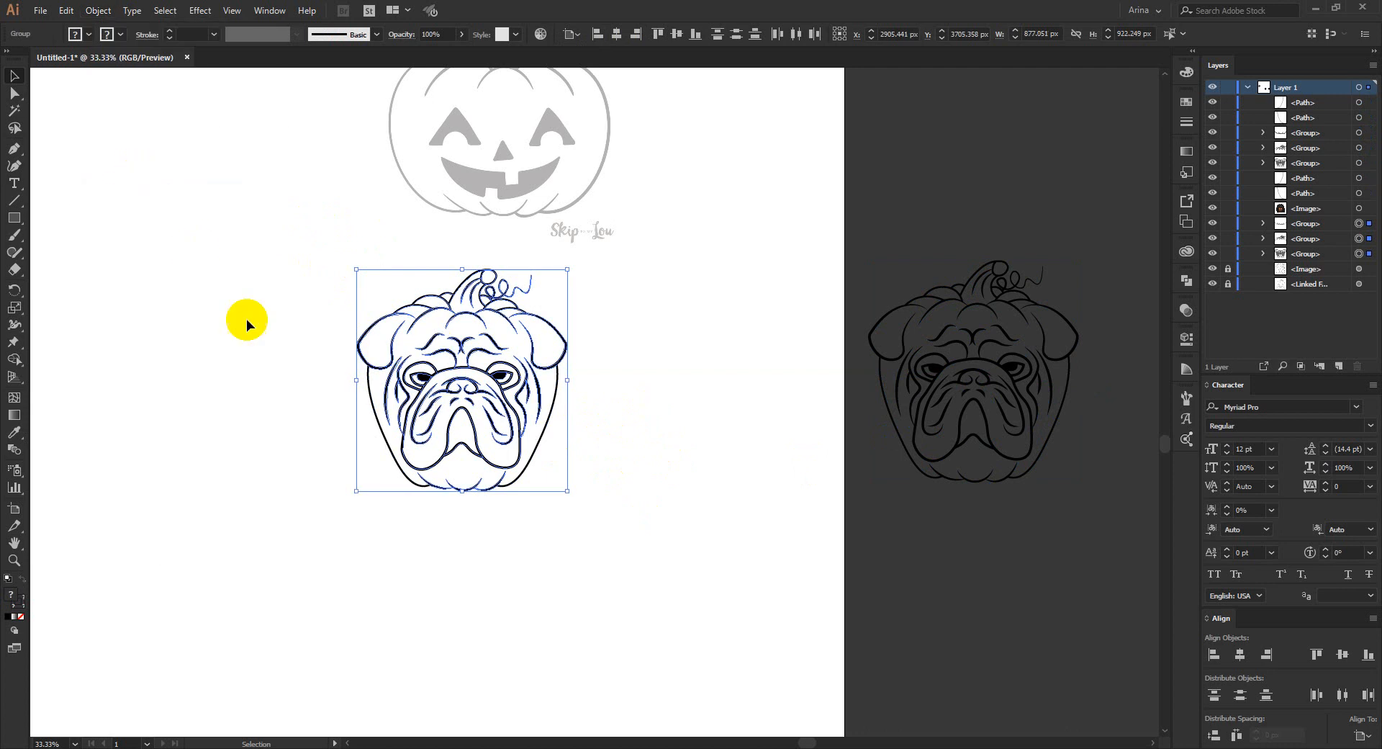
drag(264, 231, 689, 603)
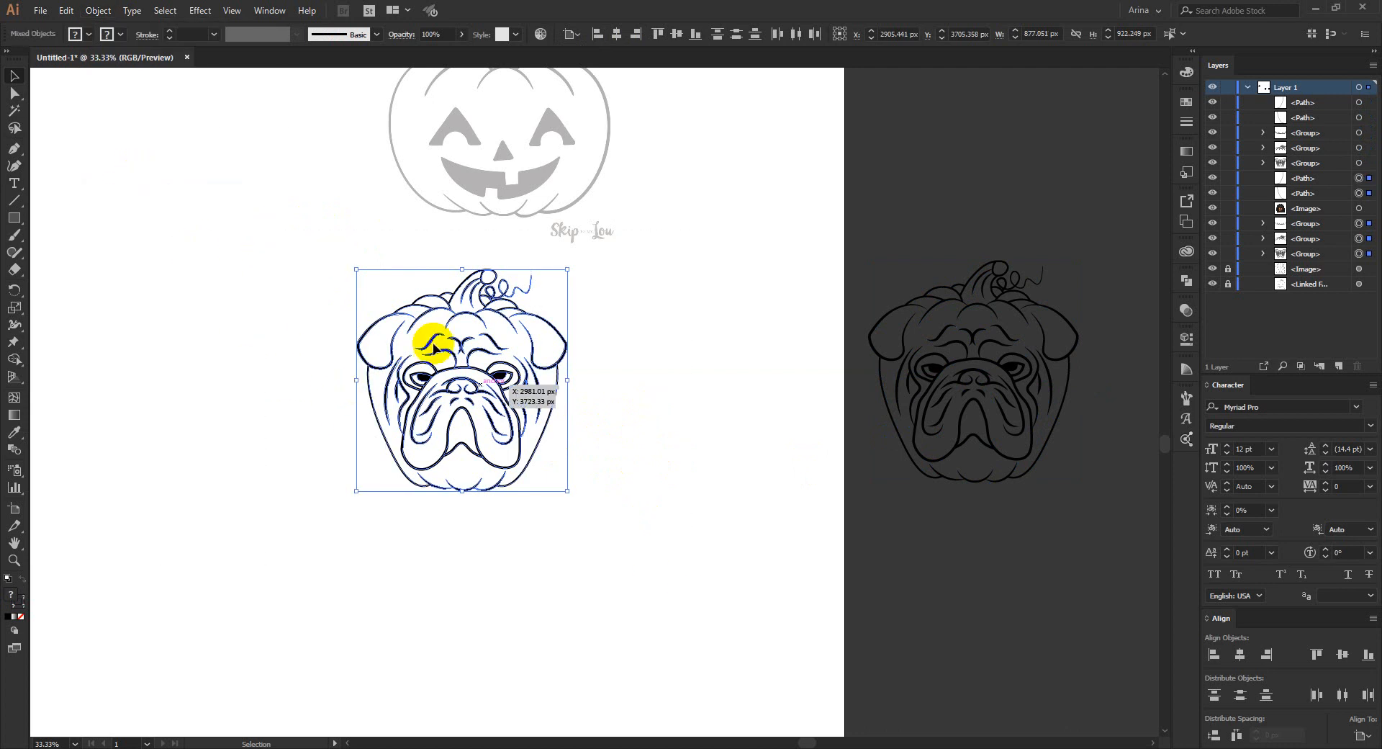
click(99, 10)
click(118, 165)
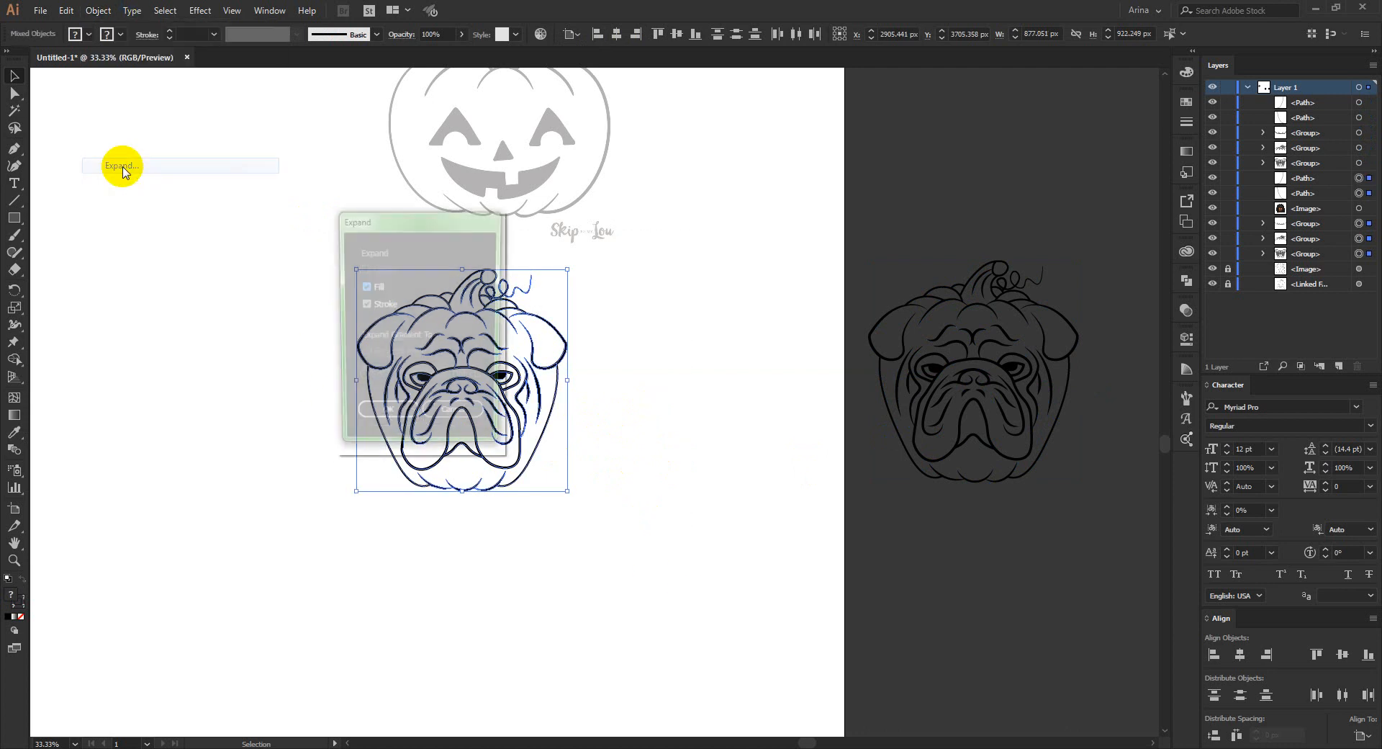
click(397, 418)
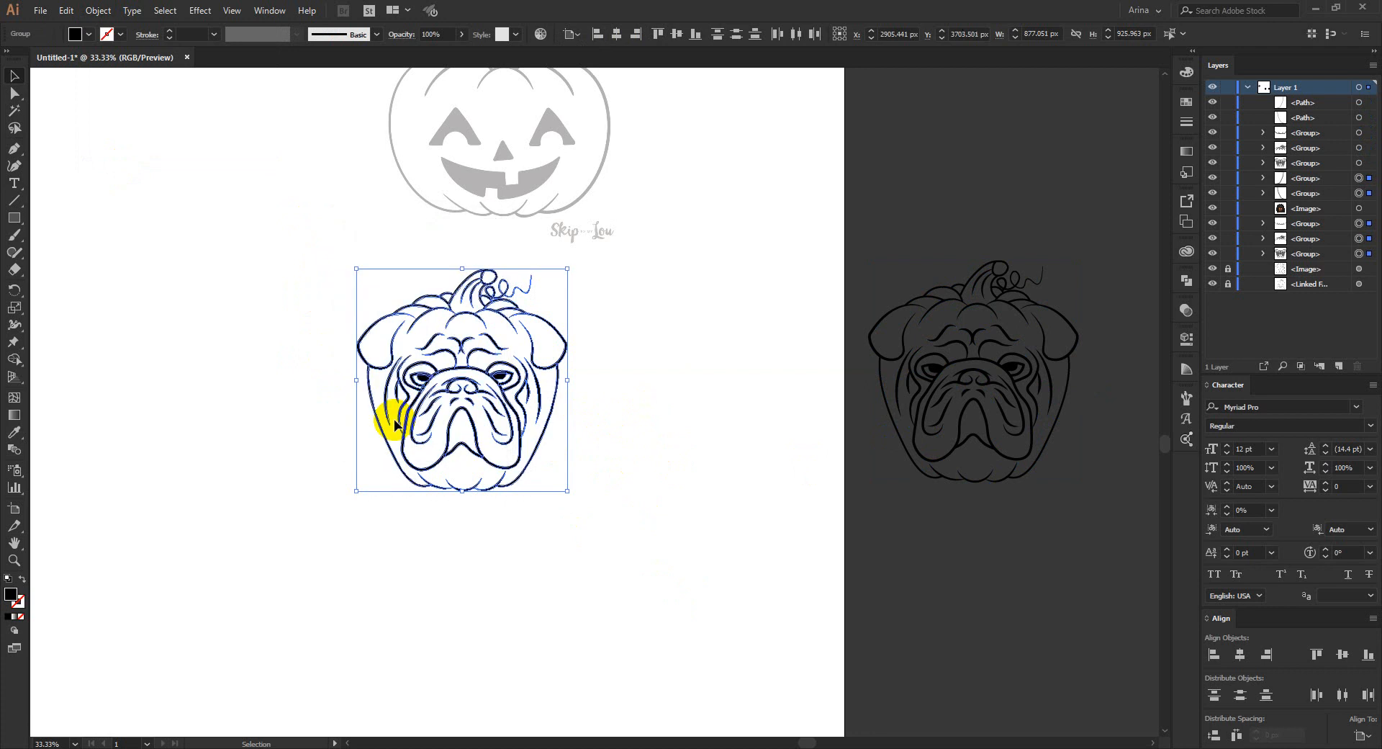
- Merge the expanded bulldog pumpkin shapes with the Pathfinder Merge operation
click(76, 36)
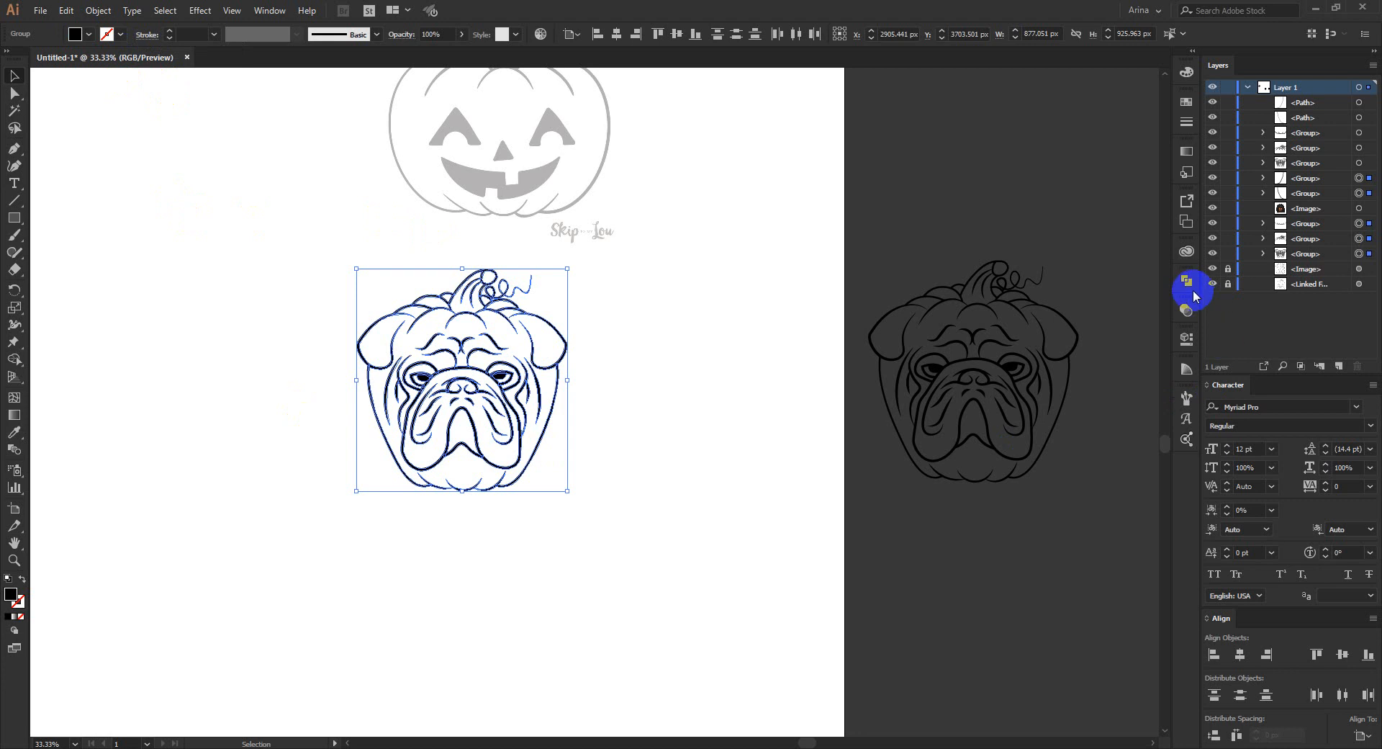
click(1184, 312)
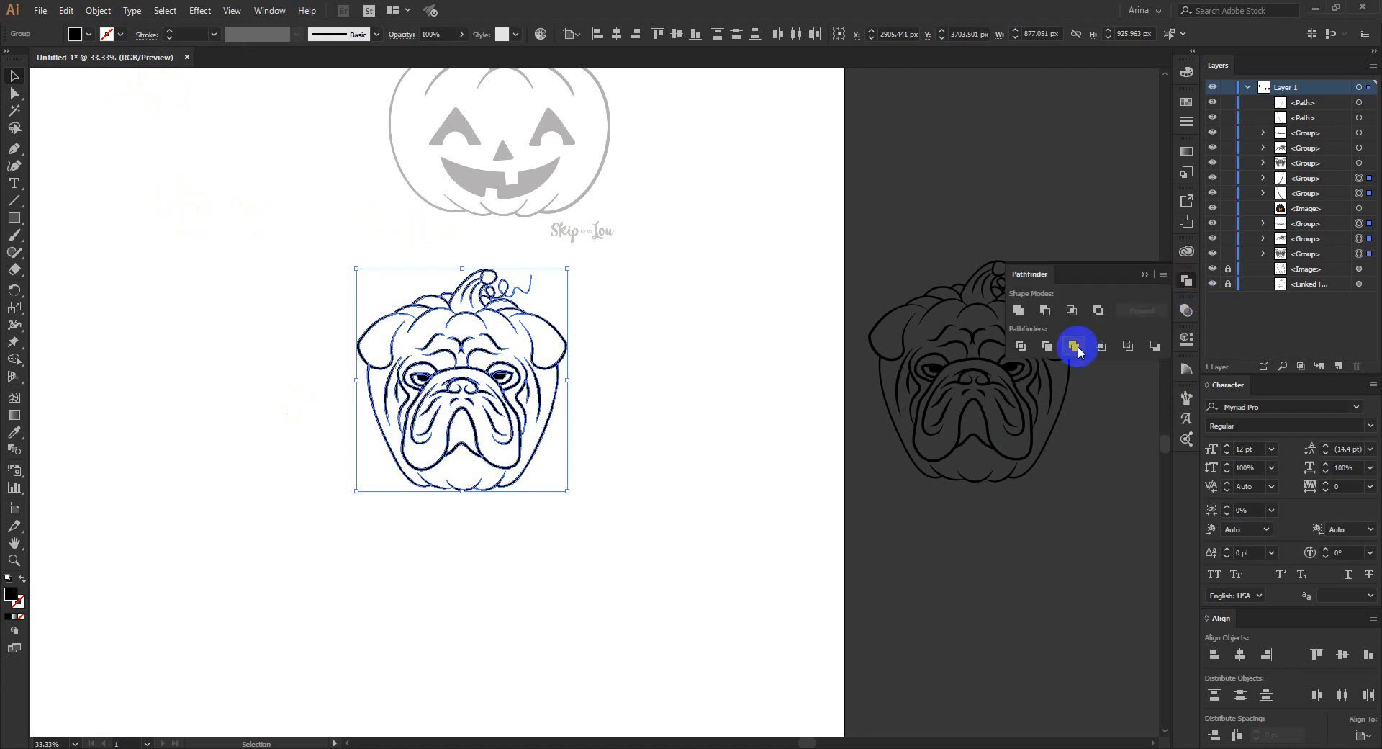
click(1074, 346)
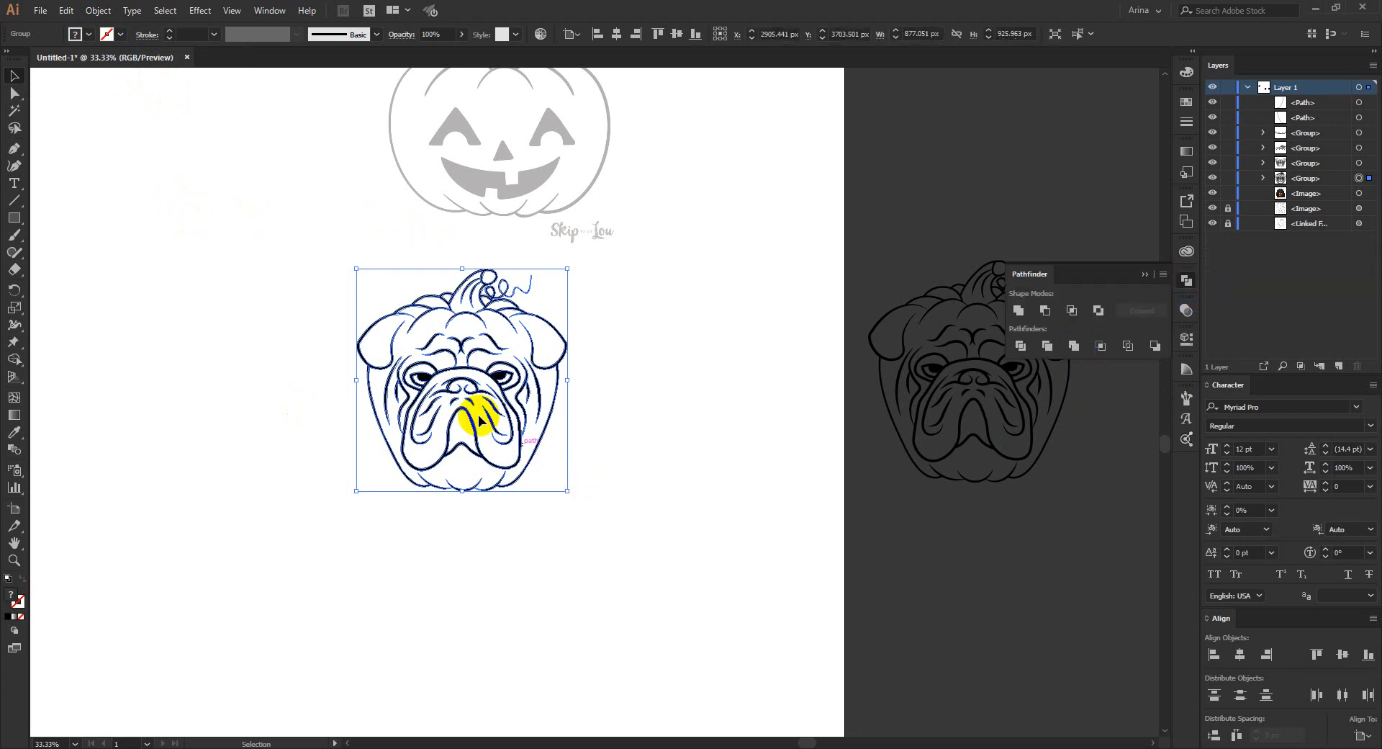
- Examine the merged bulldog pumpkin line art up close, including how its paths and anchor points are selected
scroll(478, 412, up, 2)
scroll(476, 416, up, 1)
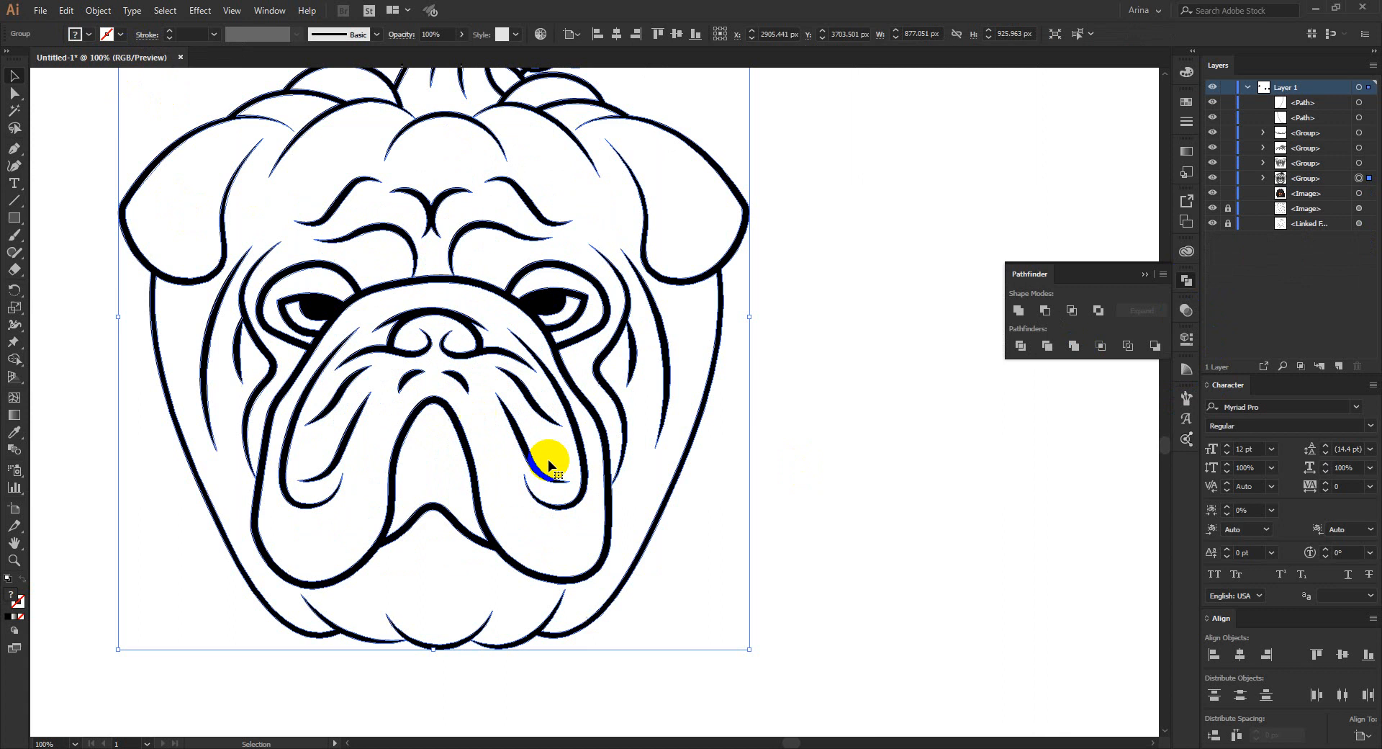
click(747, 541)
click(636, 369)
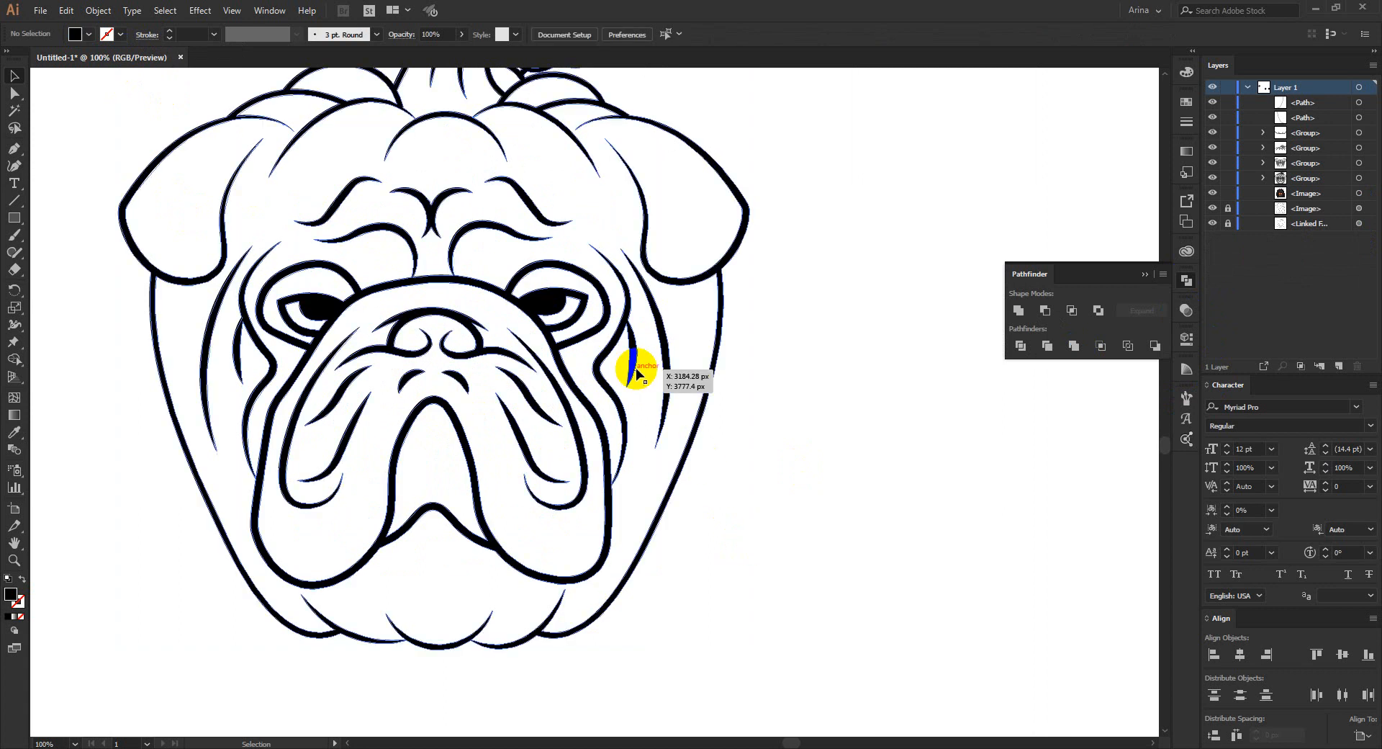
click(825, 524)
click(531, 403)
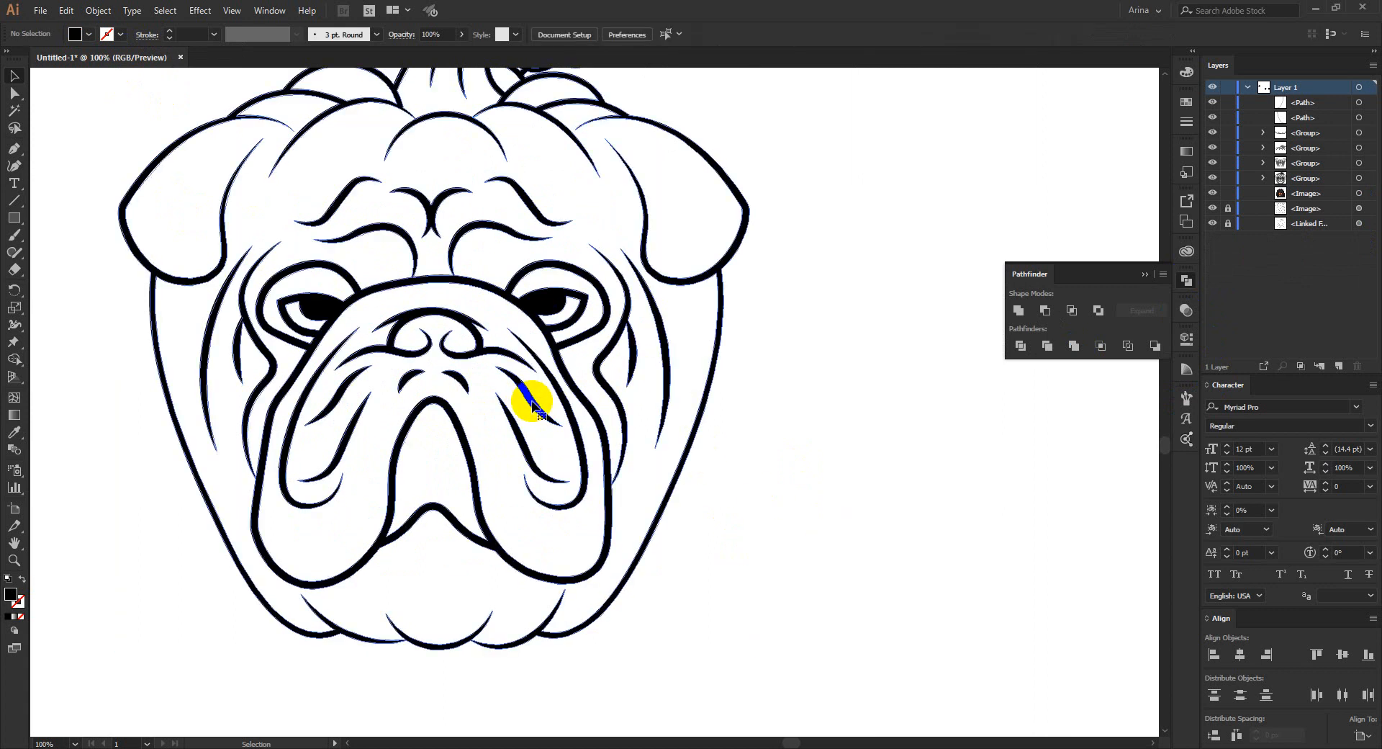
click(468, 390)
click(498, 460)
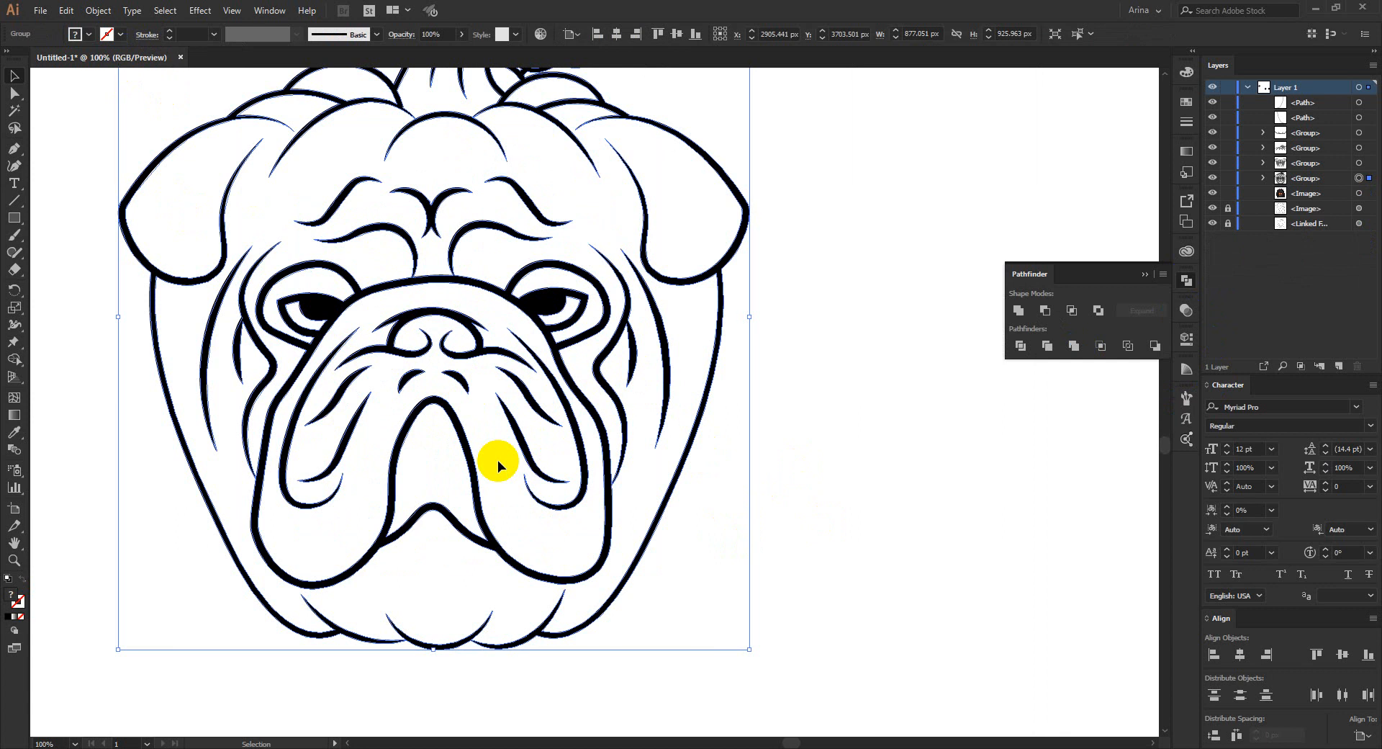
scroll(499, 460, down, 2)
click(707, 516)
scroll(706, 516, up, 1)
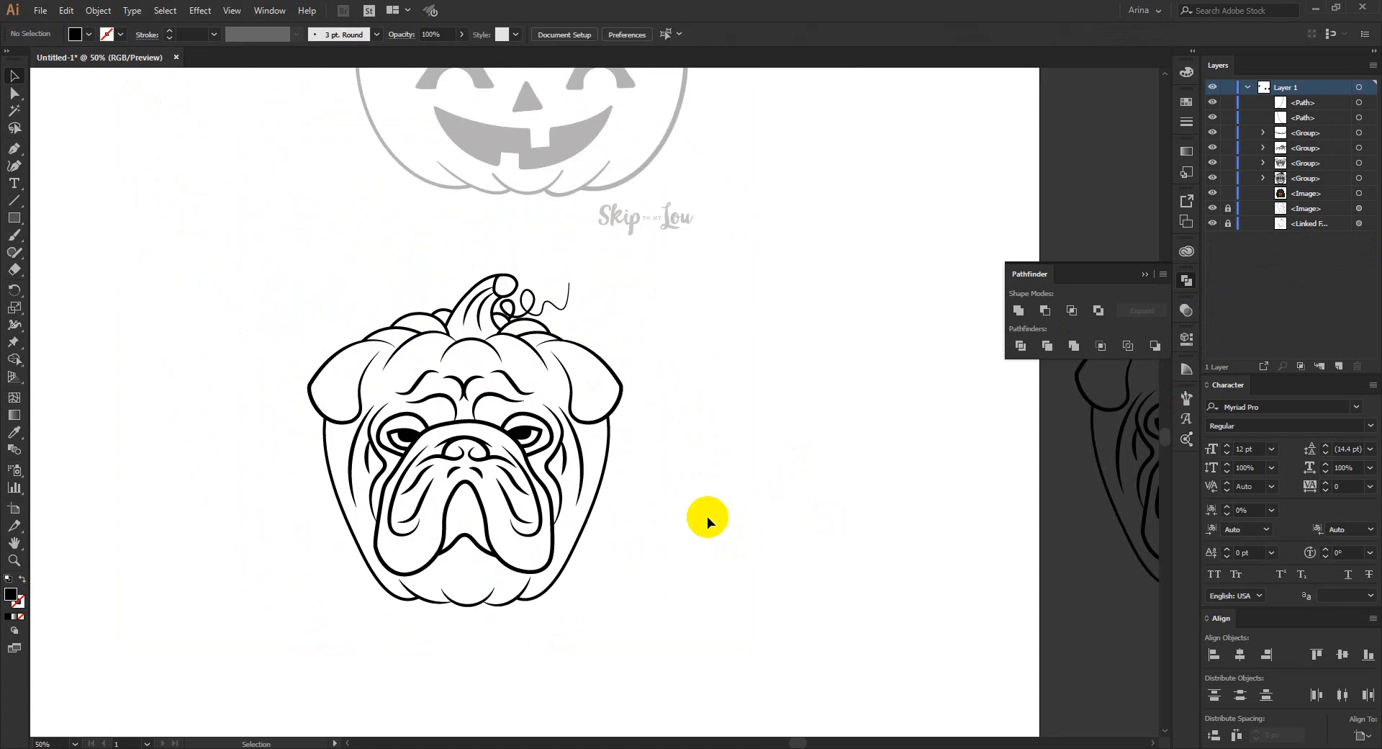
scroll(516, 442, down, 1)
drag(292, 286, 670, 637)
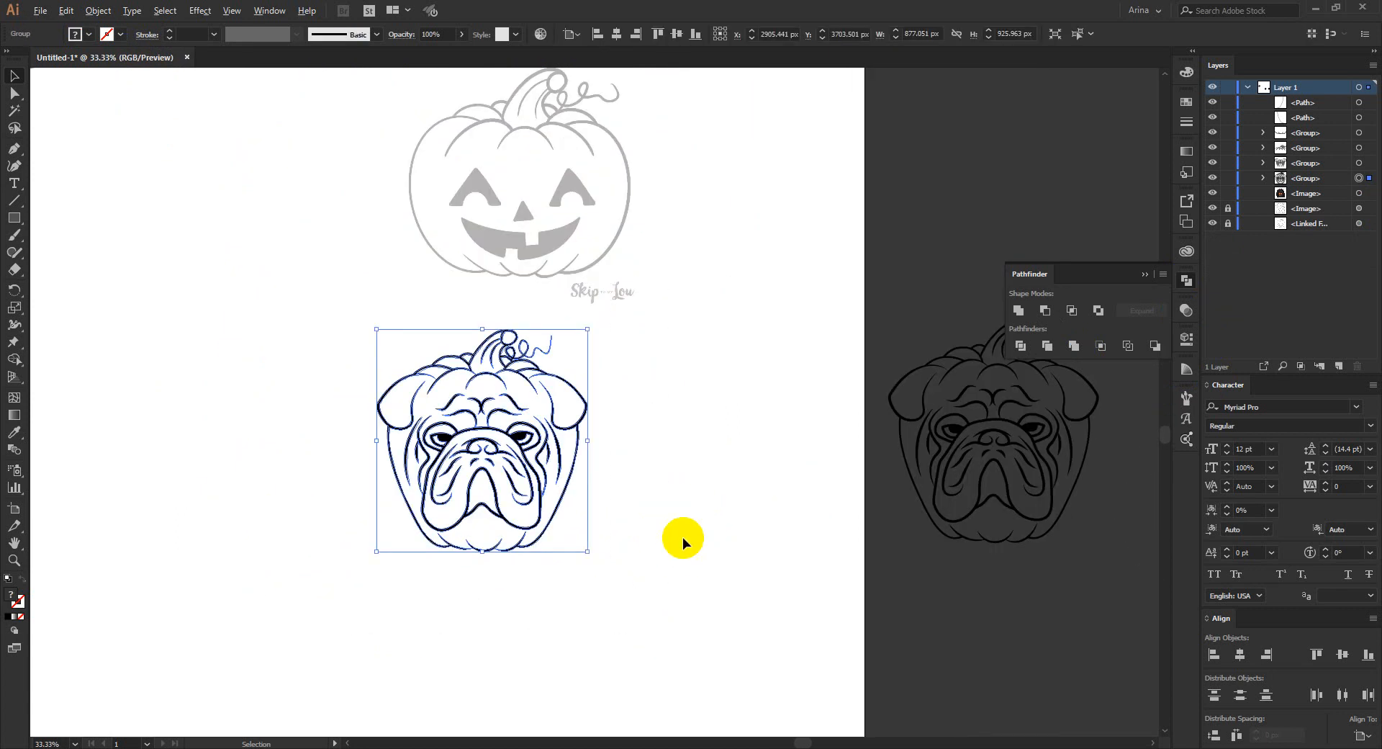
scroll(683, 537, down, 1)
scroll(534, 461, up, 2)
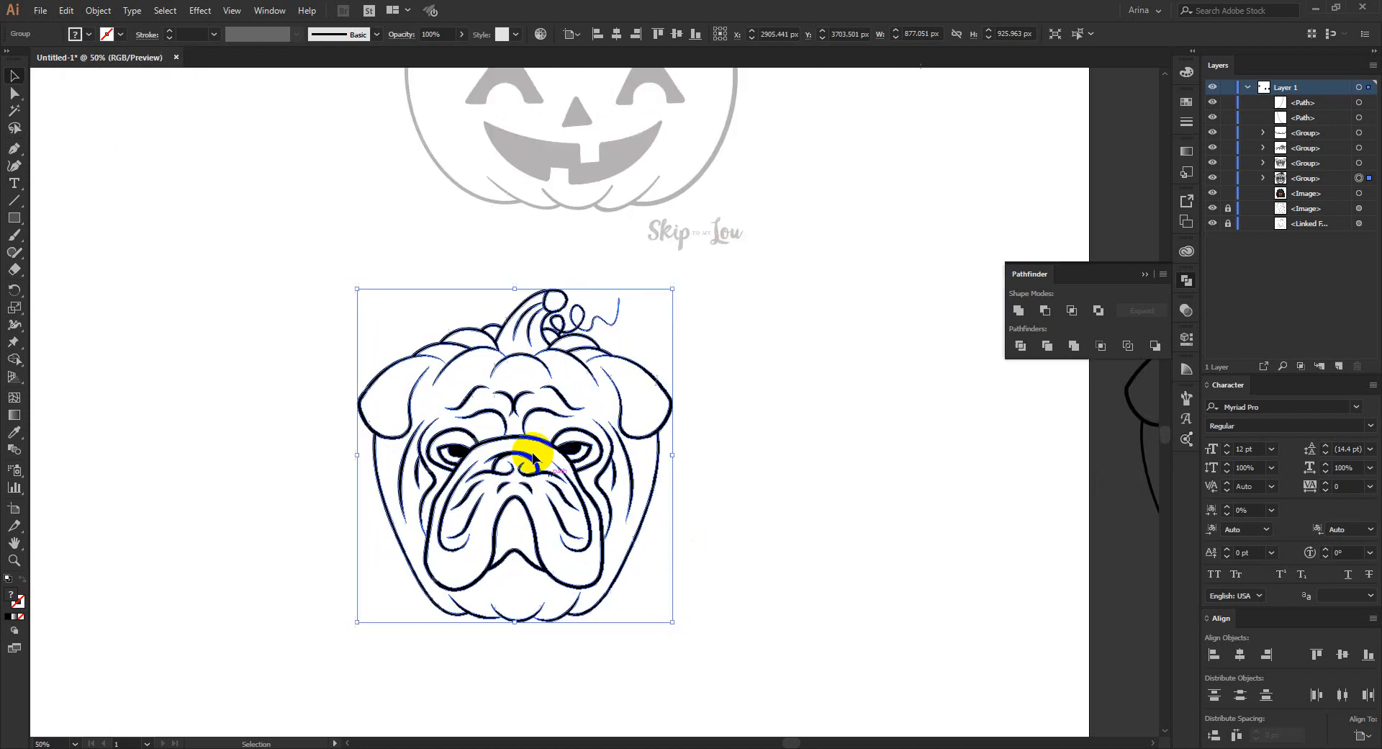
key(a)
drag(293, 219, 766, 667)
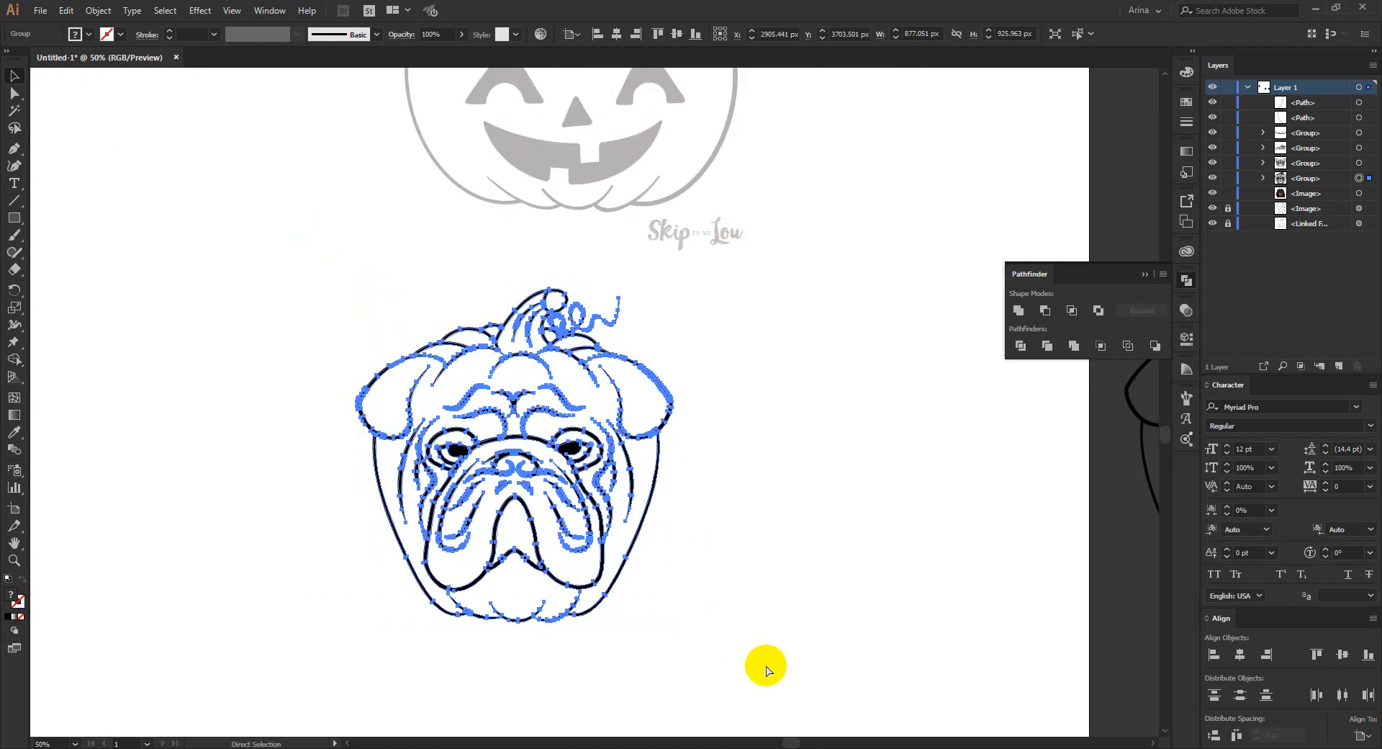
- Copy the merged bulldog pumpkin artwork and create a new portrait document of 4500 x 5400 px
key(v)
click(40, 10)
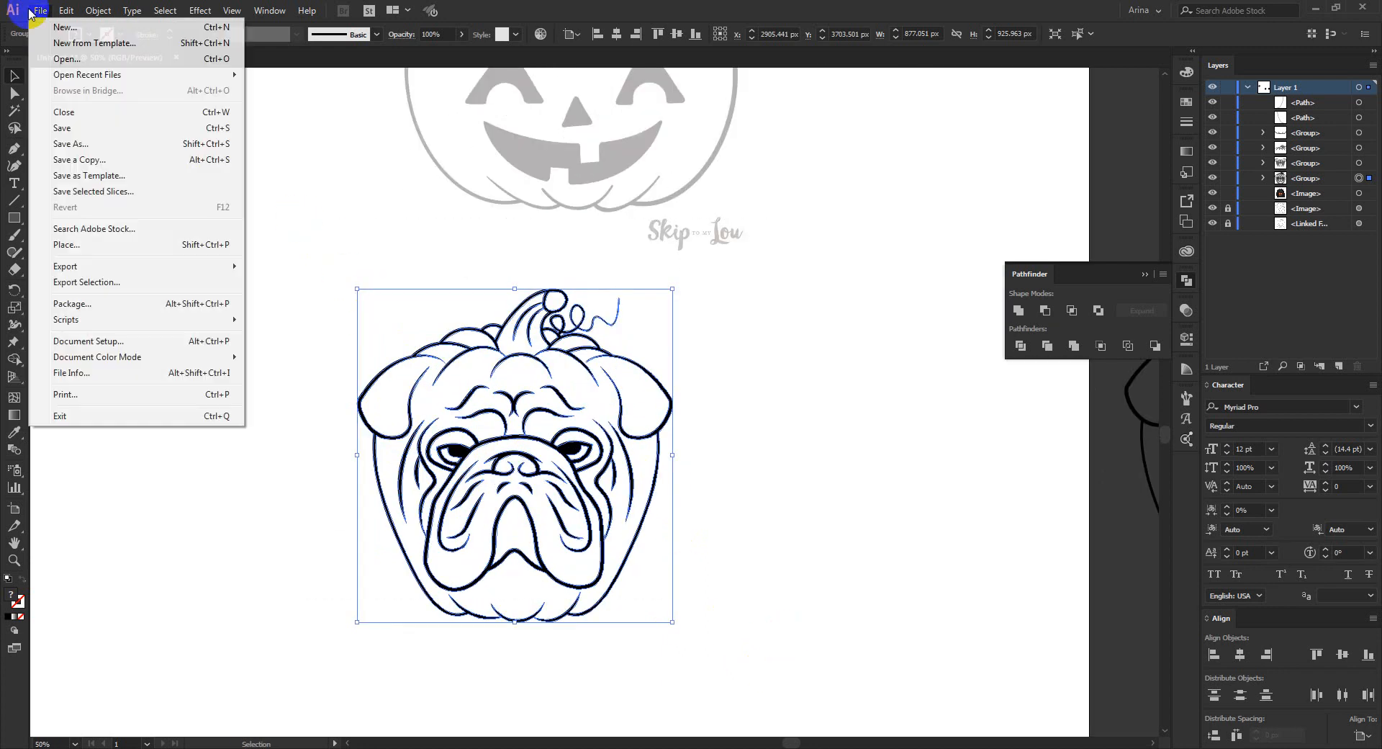
click(61, 27)
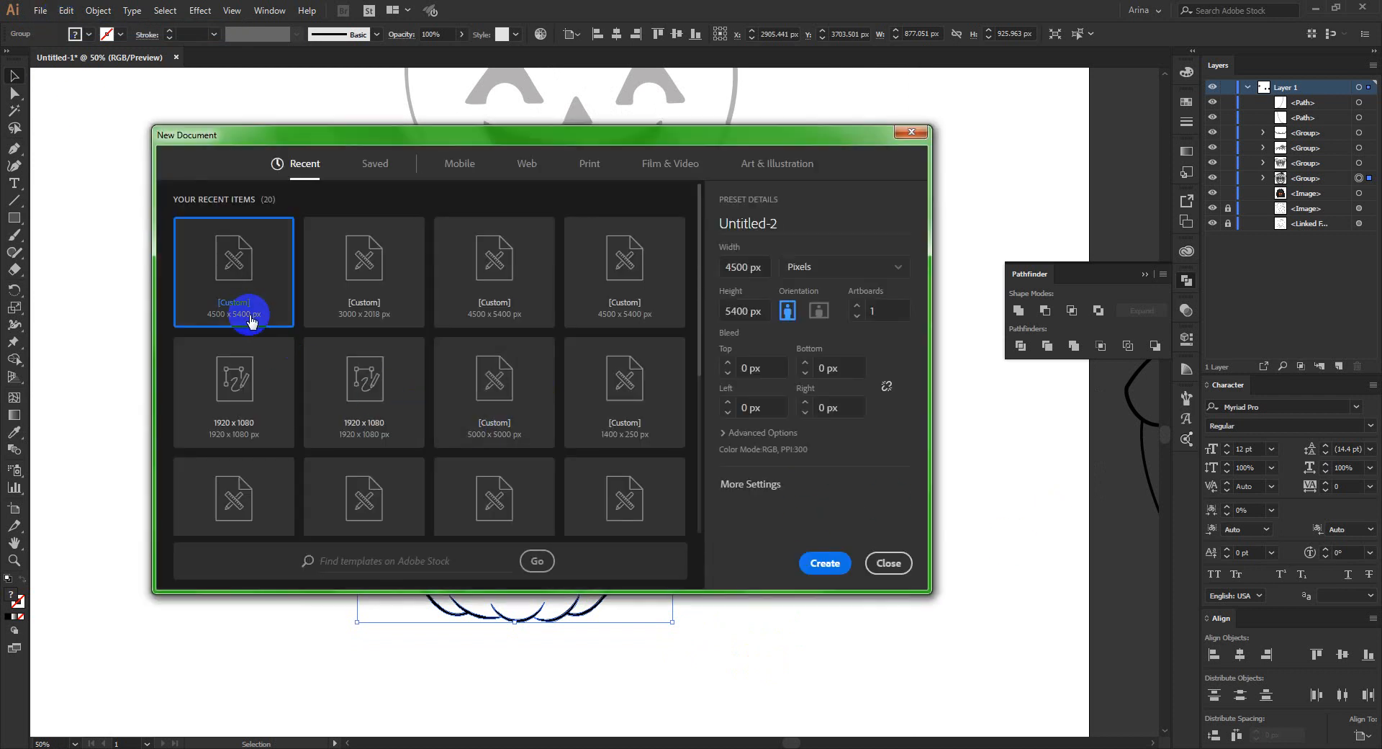
click(829, 563)
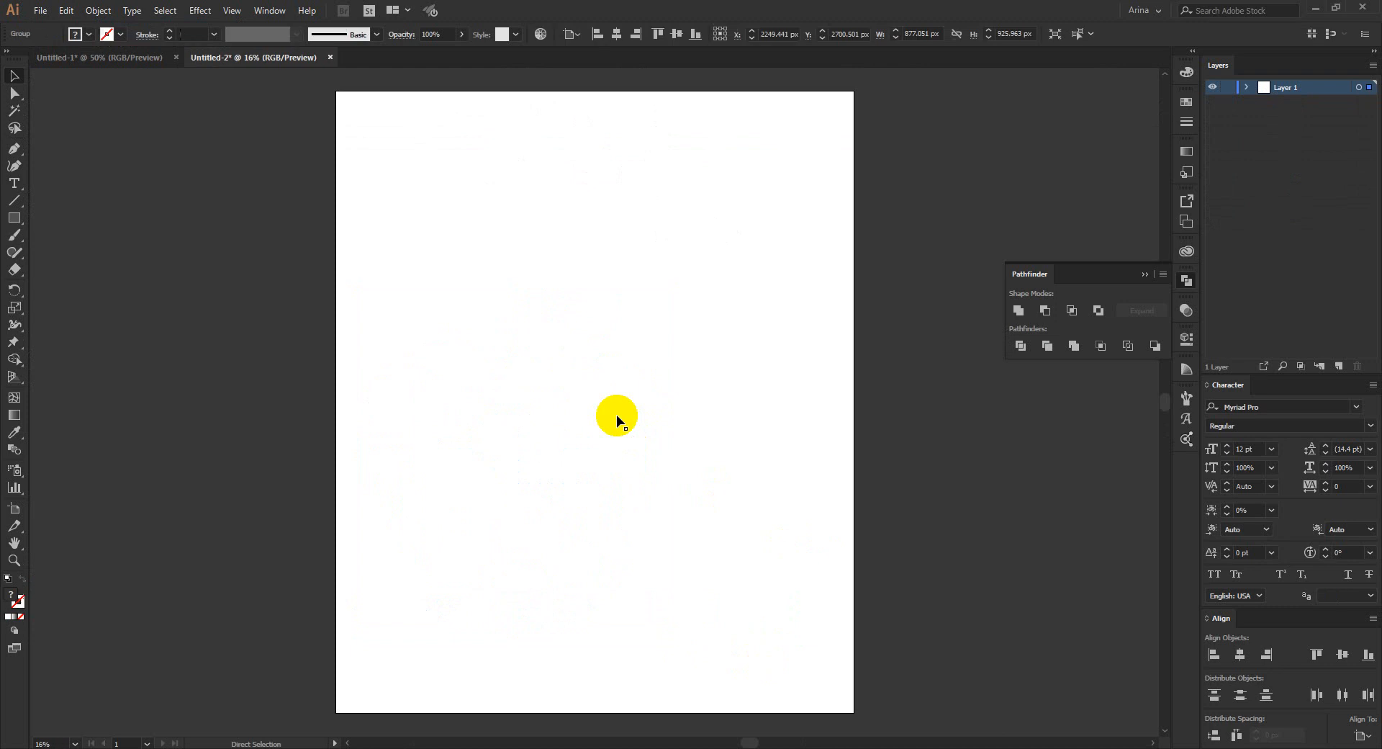
- Paste the bulldog pumpkin artwork into the new document and enlarge it proportionally from its center to about 1959 px wide
key(ctrl+v)
mouse_move(597, 462)
mouse_down()
mouse_move(617, 516)
mouse_move(720, 500)
mouse_up()
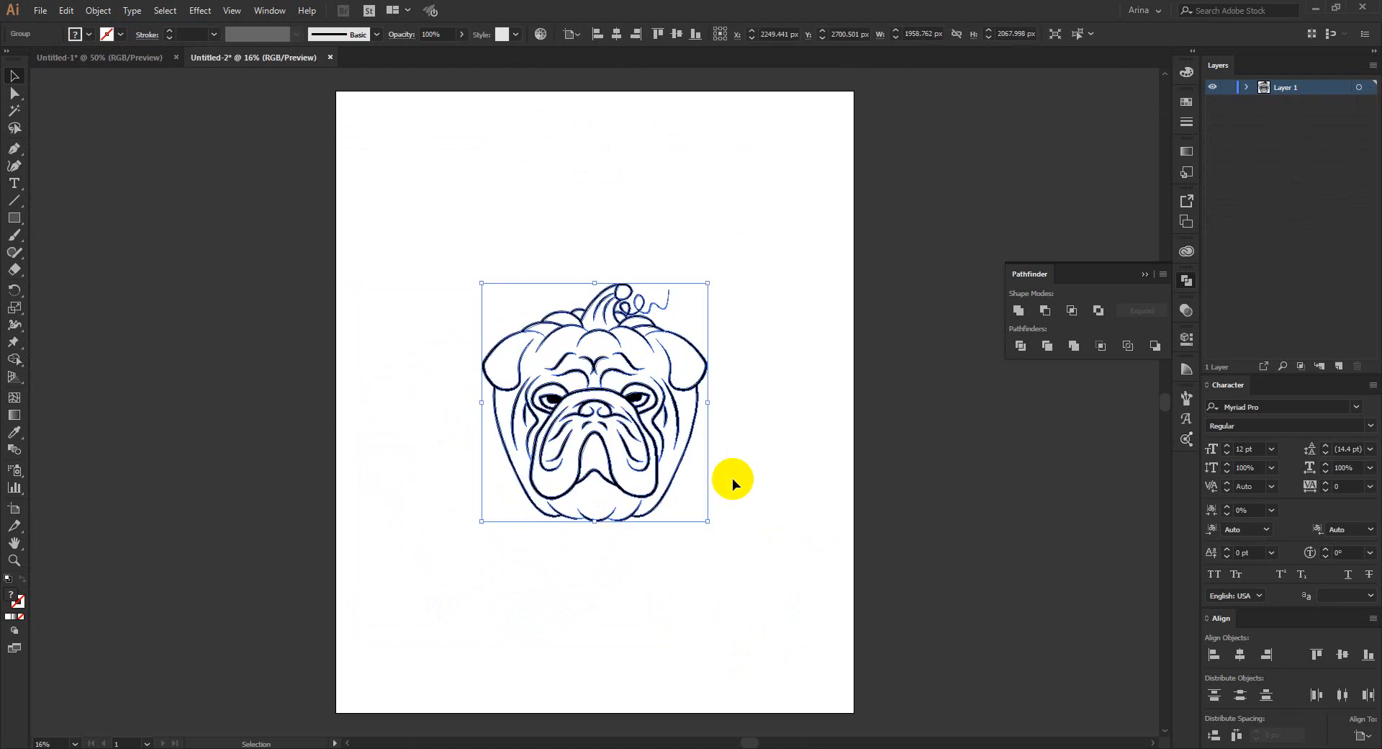
click(732, 478)
click(624, 420)
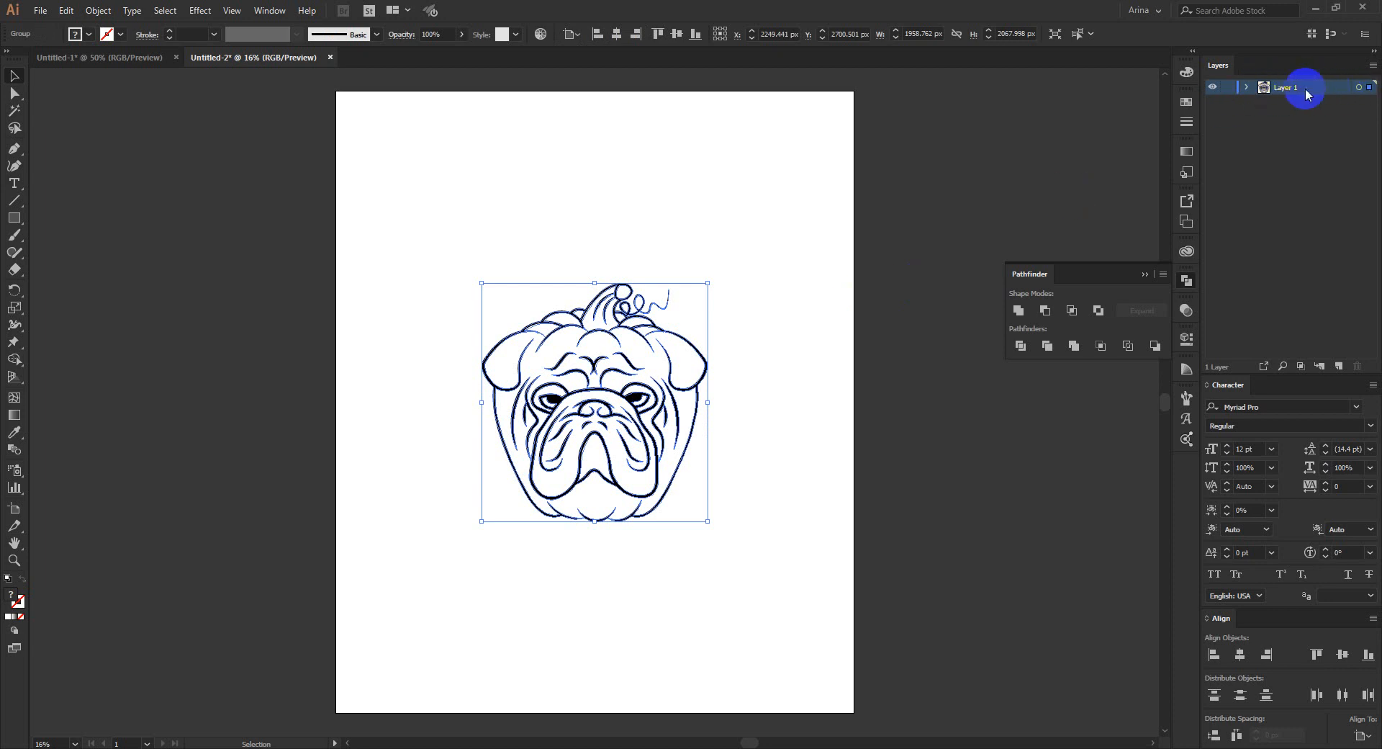
- Duplicate Layer 1 with its artwork, deselect the artwork and lock the copied layer
drag(1286, 92, 1346, 370)
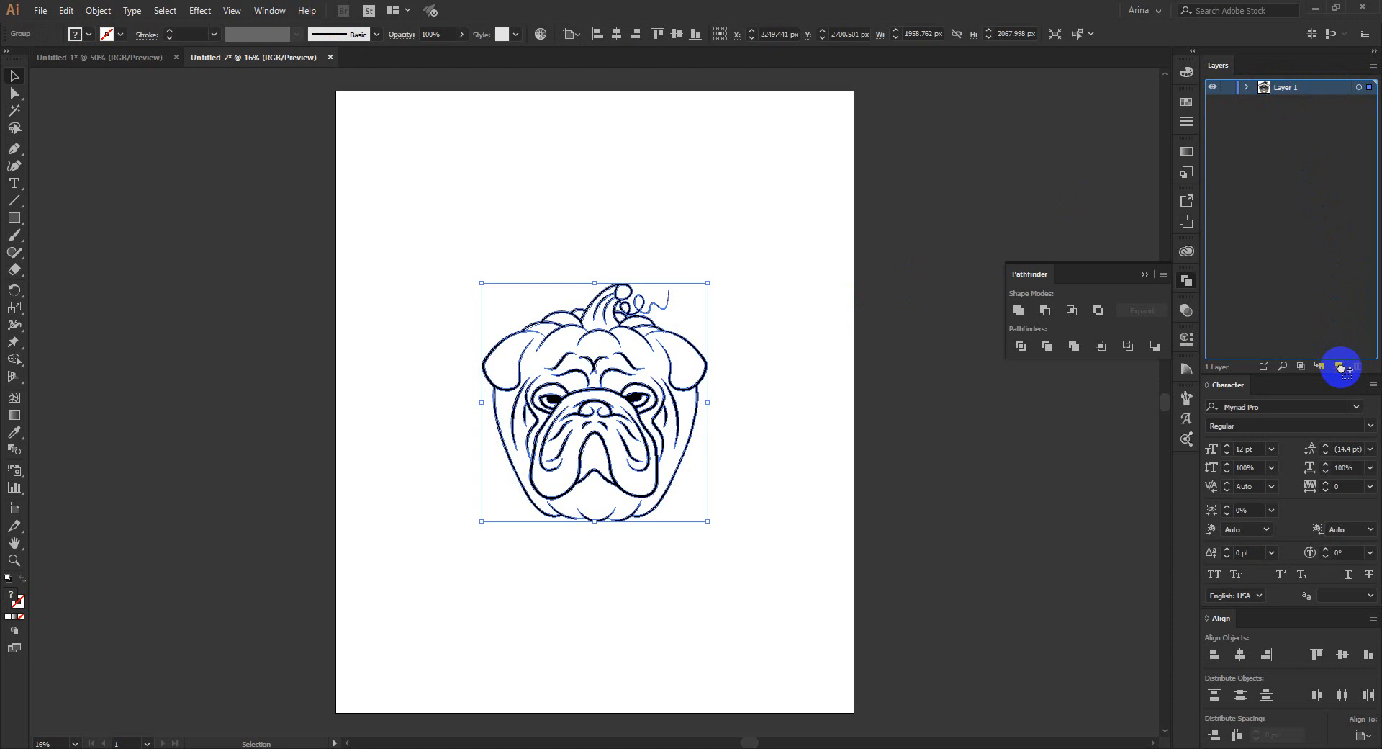
drag(1348, 370, 1340, 368)
click(1294, 87)
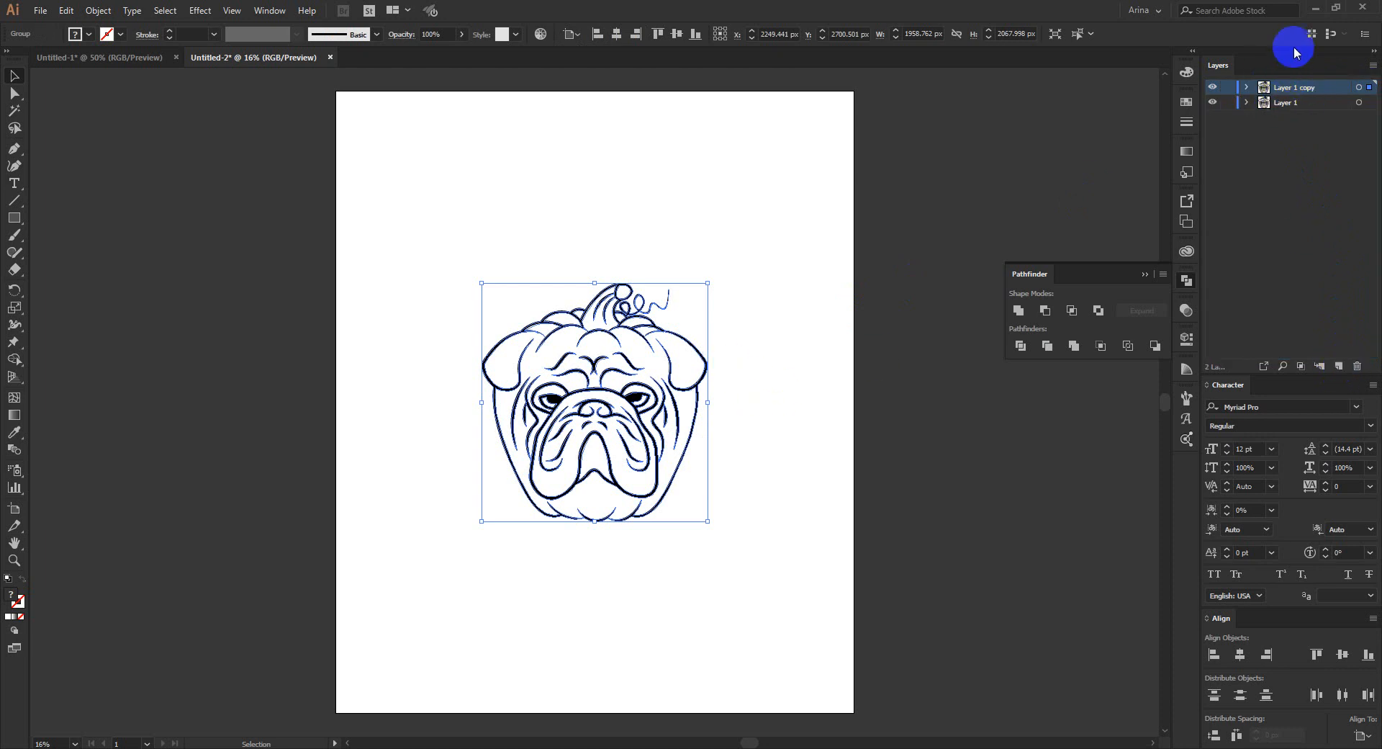
click(814, 331)
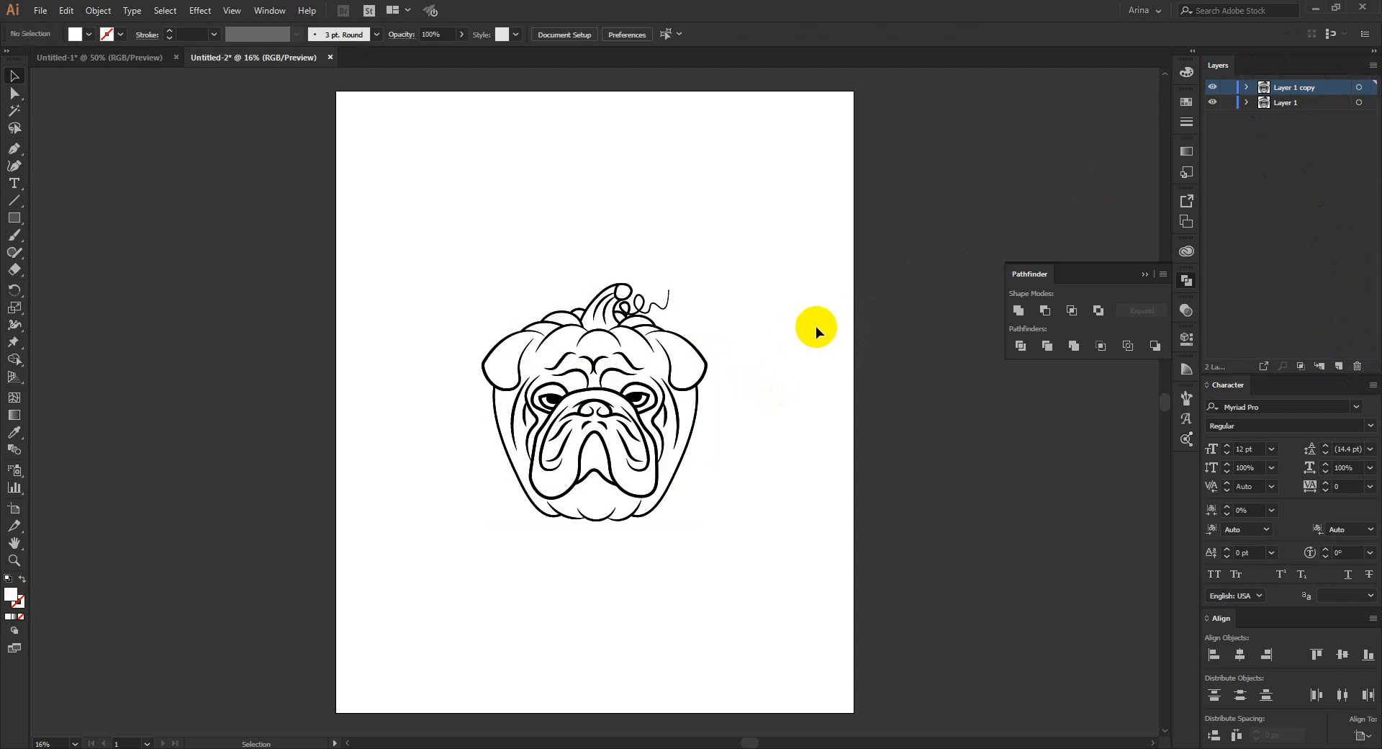
click(1229, 87)
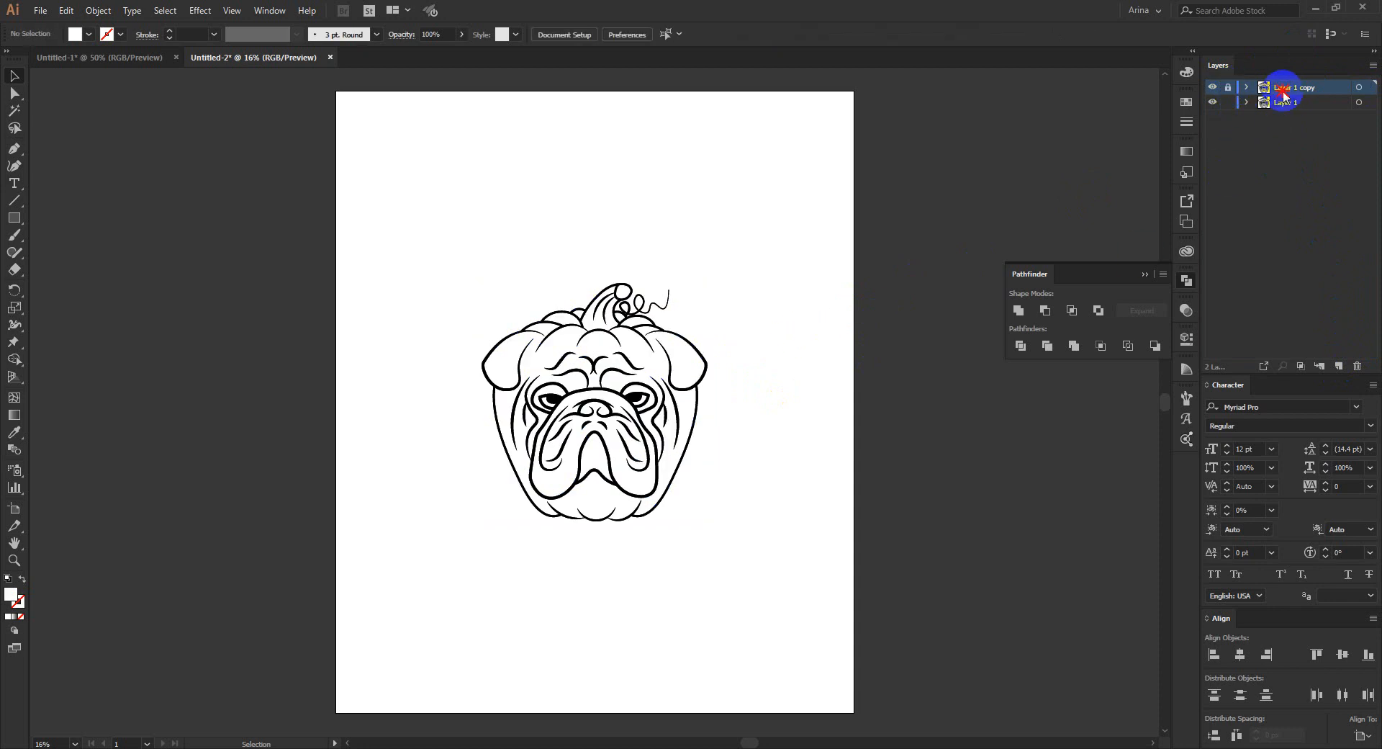
- Check the contents of both layers by hiding and showing them and switching briefly to Outline view
click(1213, 104)
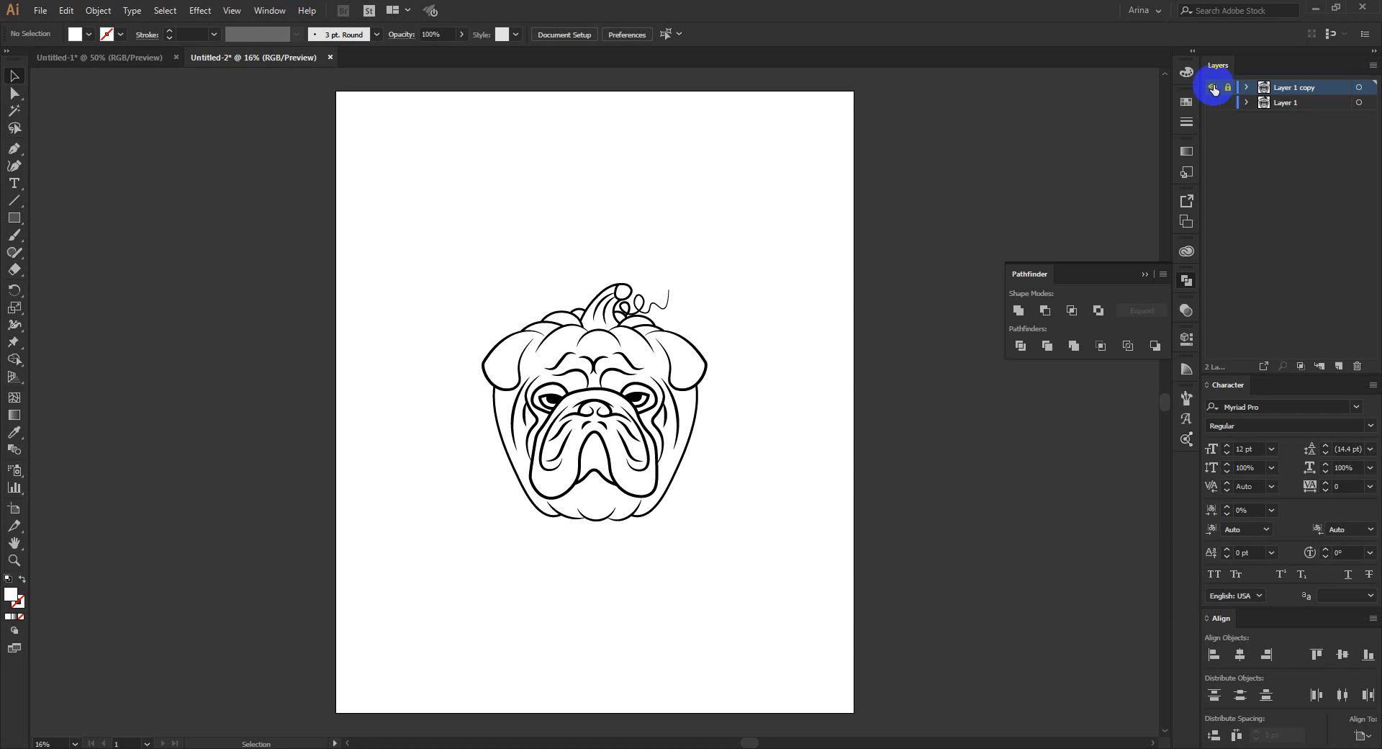
click(1213, 87)
key(ctrl+y)
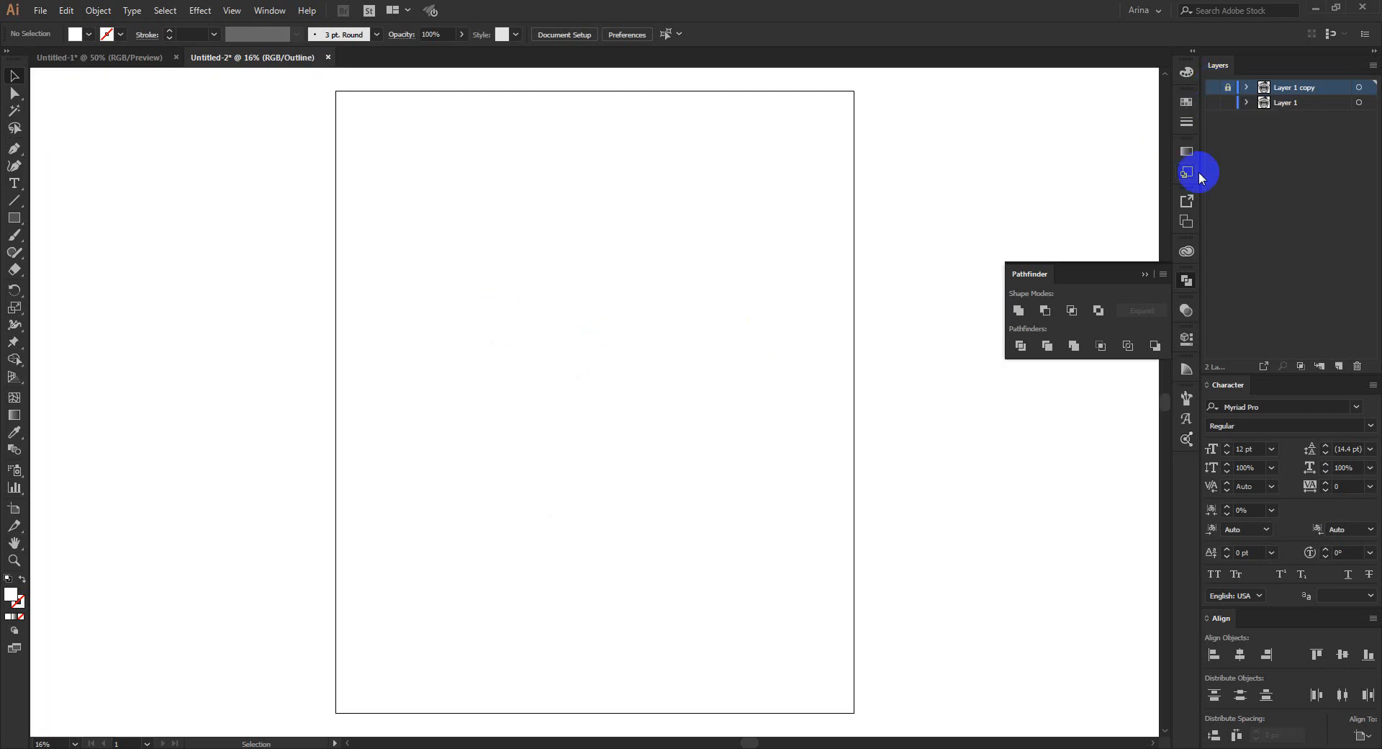
click(1212, 88)
key(ctrl+y)
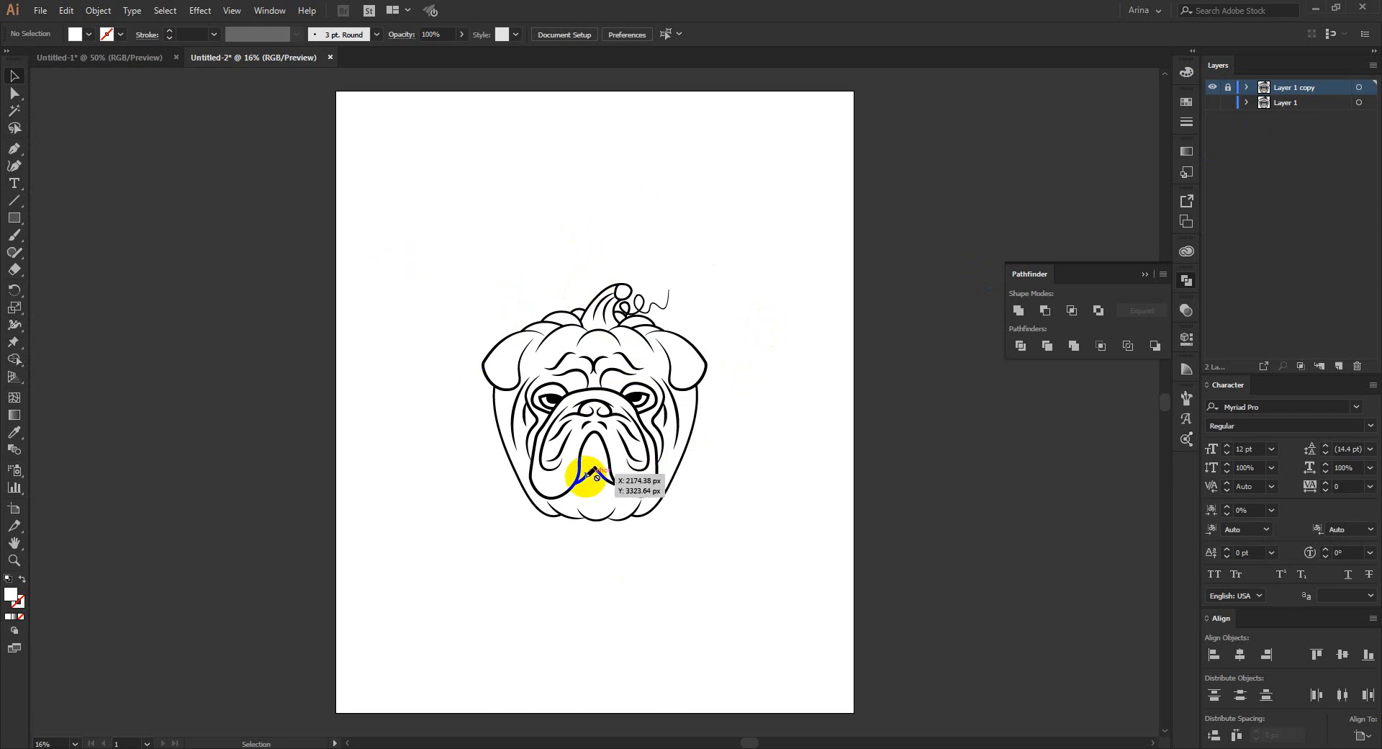
click(1212, 103)
- Convert the artwork on Layer 1 to a Live Paint group and fill the main head and ears with orange
click(1281, 102)
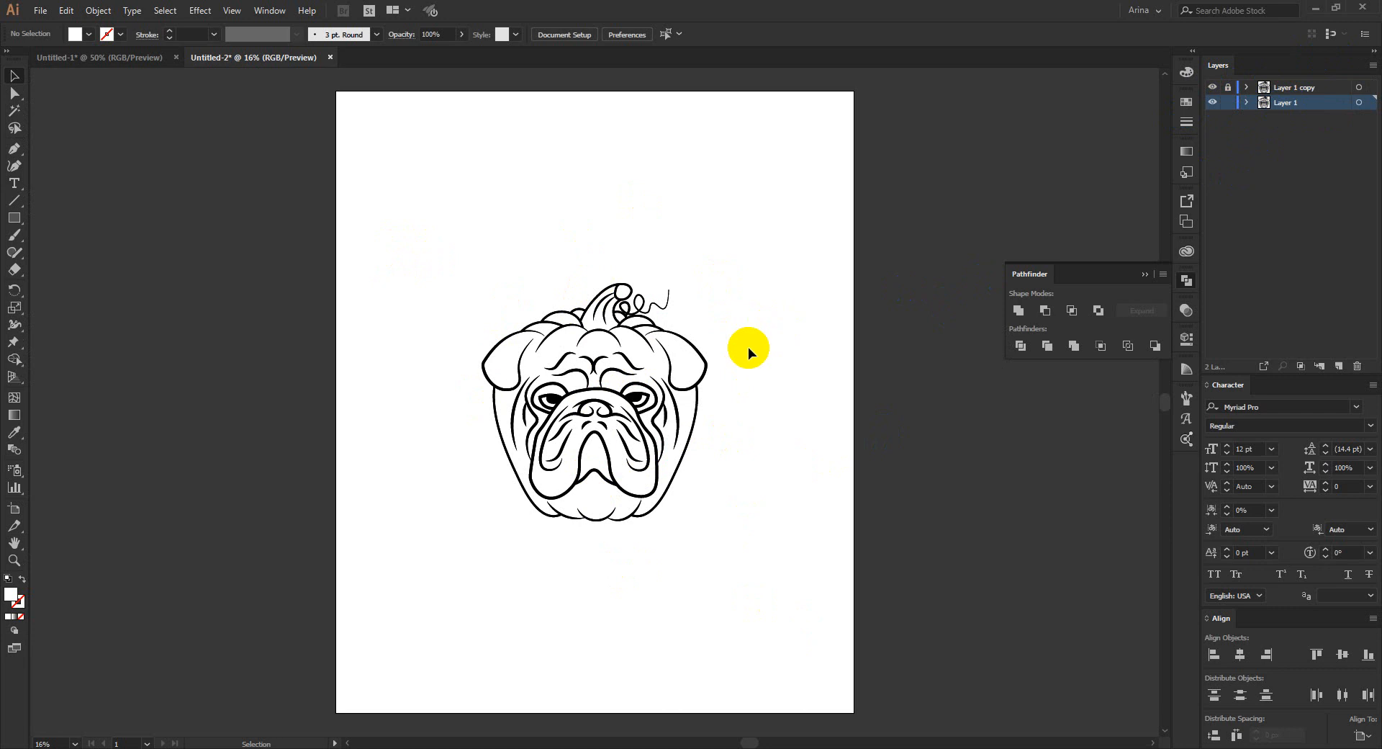
click(667, 380)
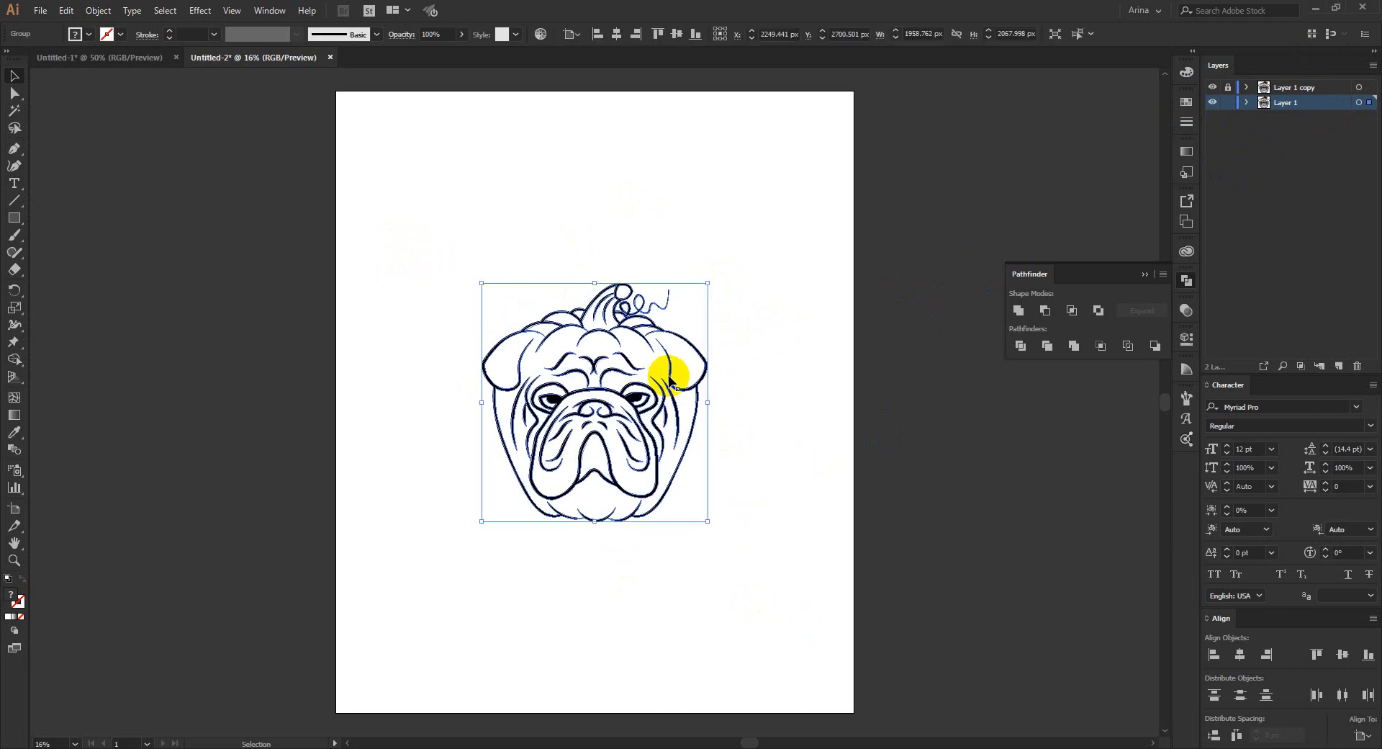
key(k)
scroll(697, 385, up, 2)
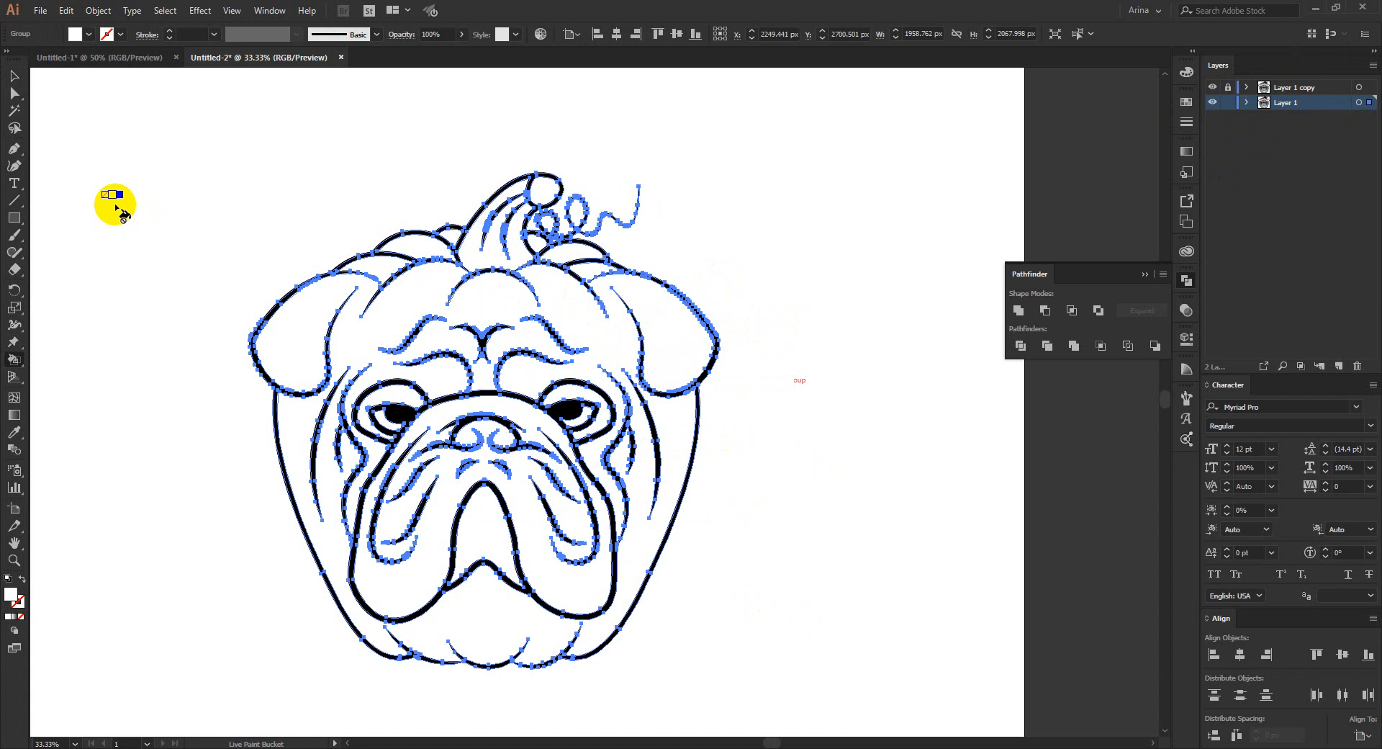
click(106, 34)
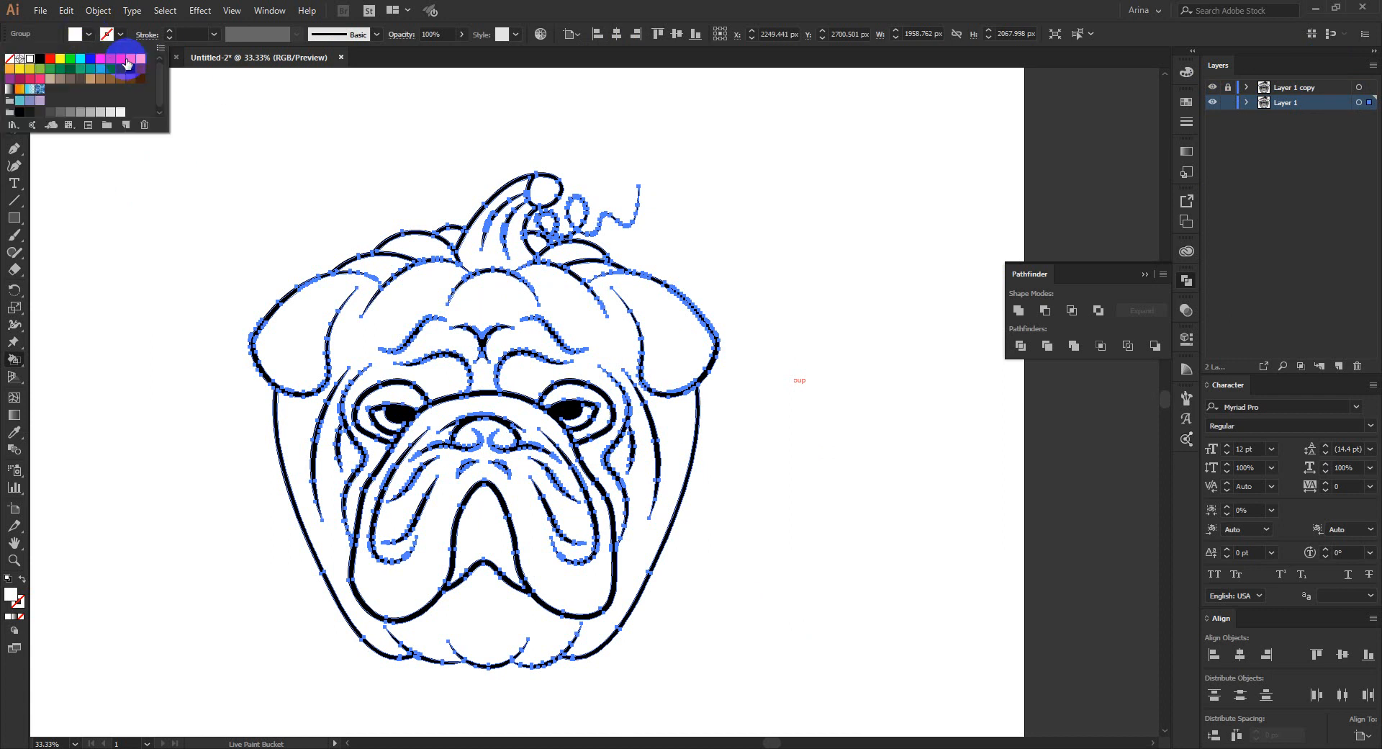
click(305, 327)
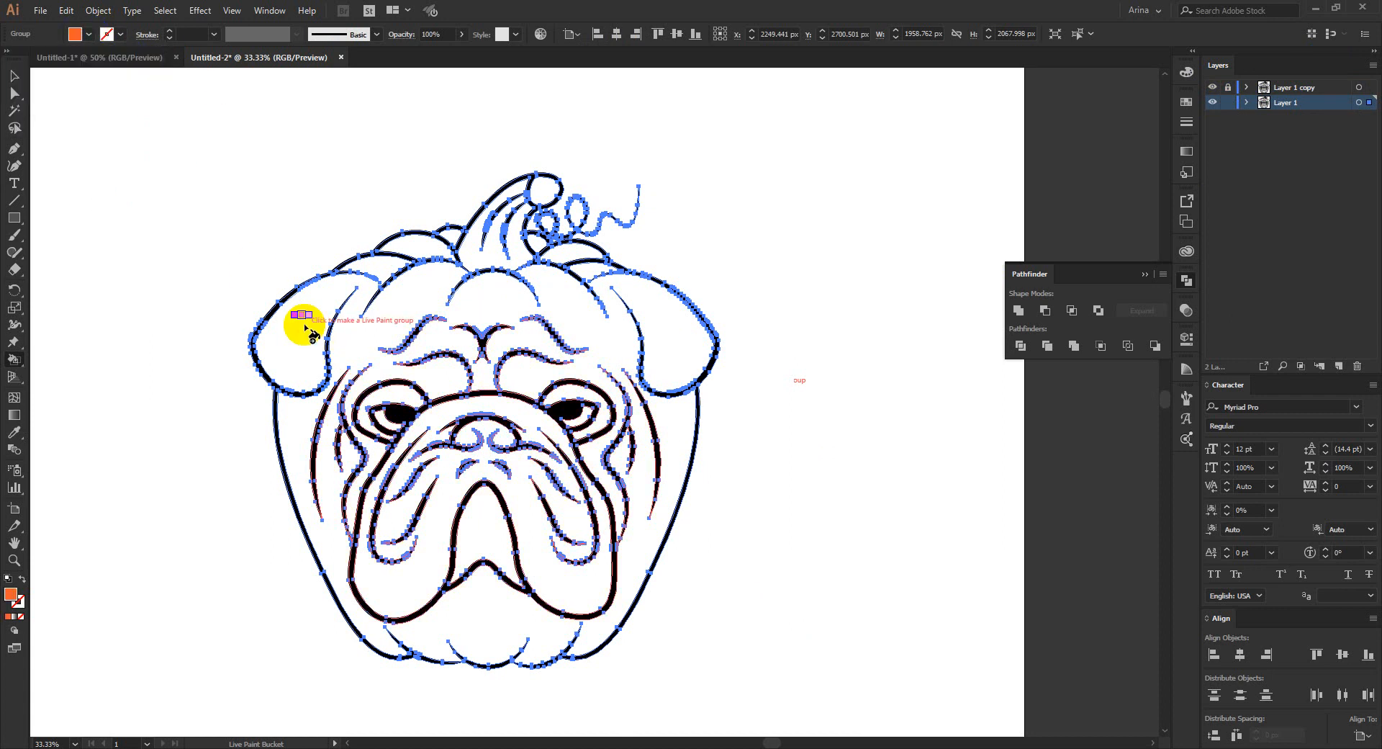
click(305, 327)
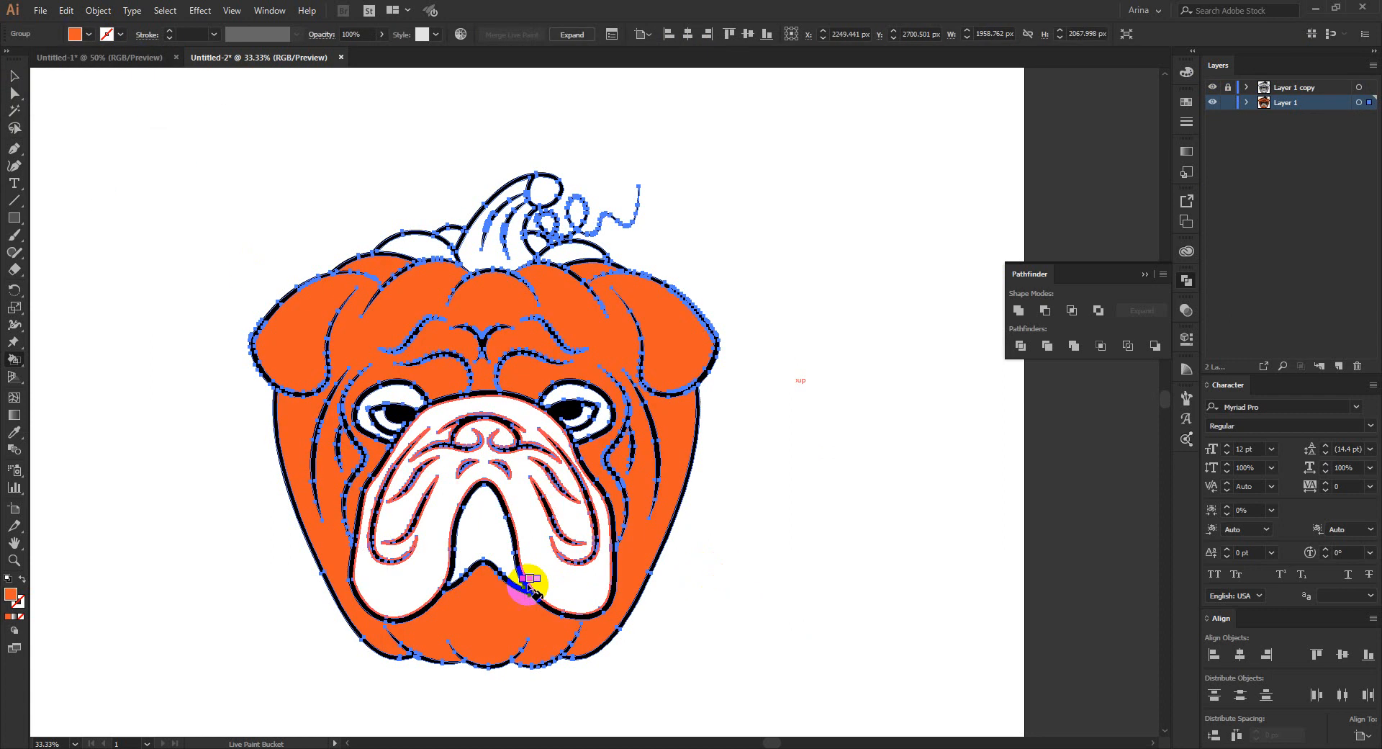
- Fill the muzzle, the mouth area and the surrounds of both eyes with the same orange, leaving the eyeballs white
click(496, 547)
click(550, 566)
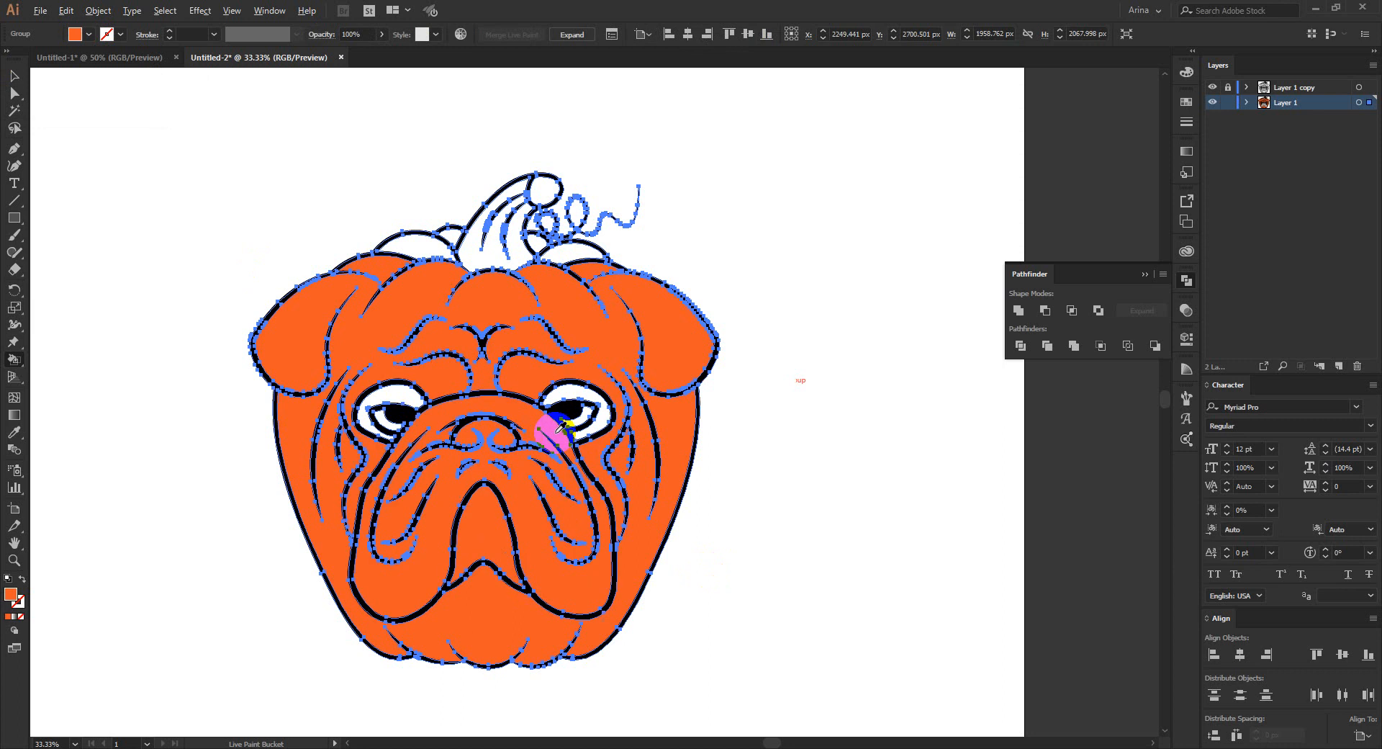
scroll(570, 416, up, 1)
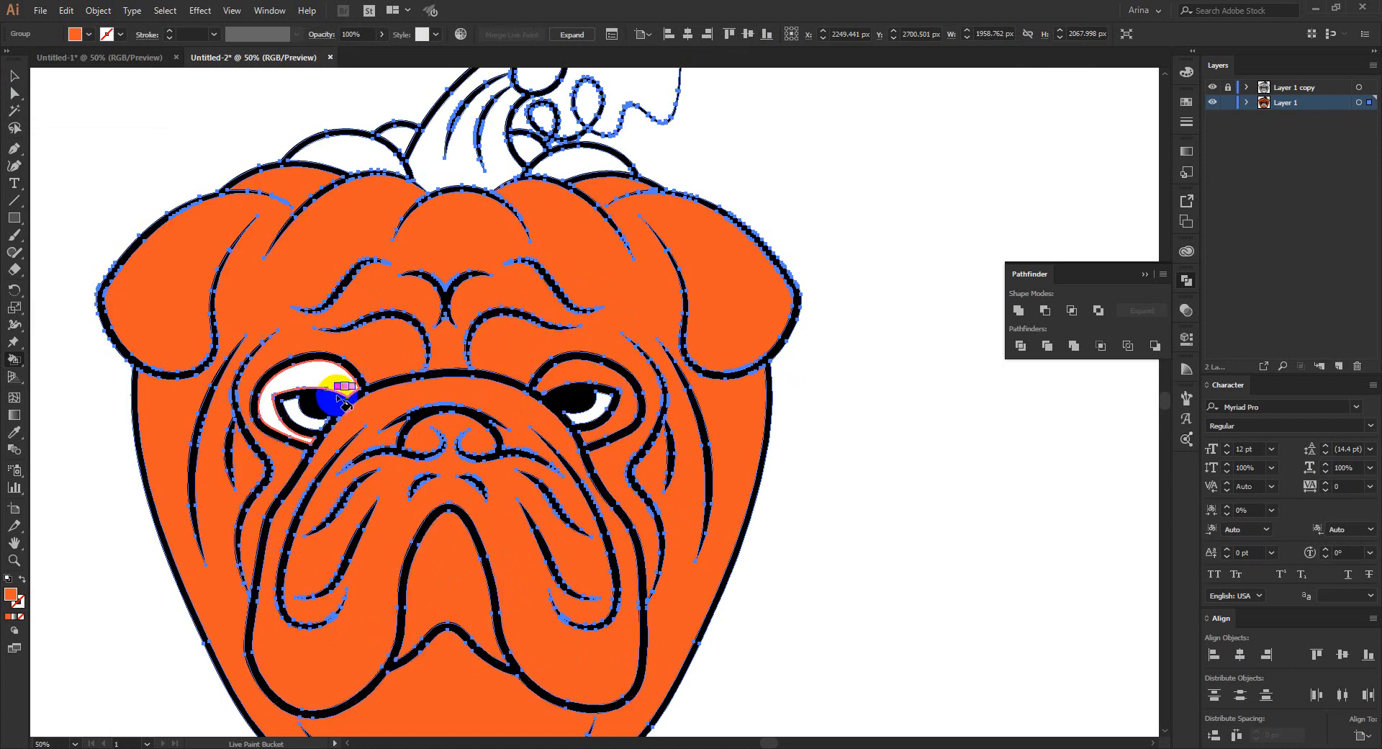
click(326, 382)
scroll(491, 345, down, 1)
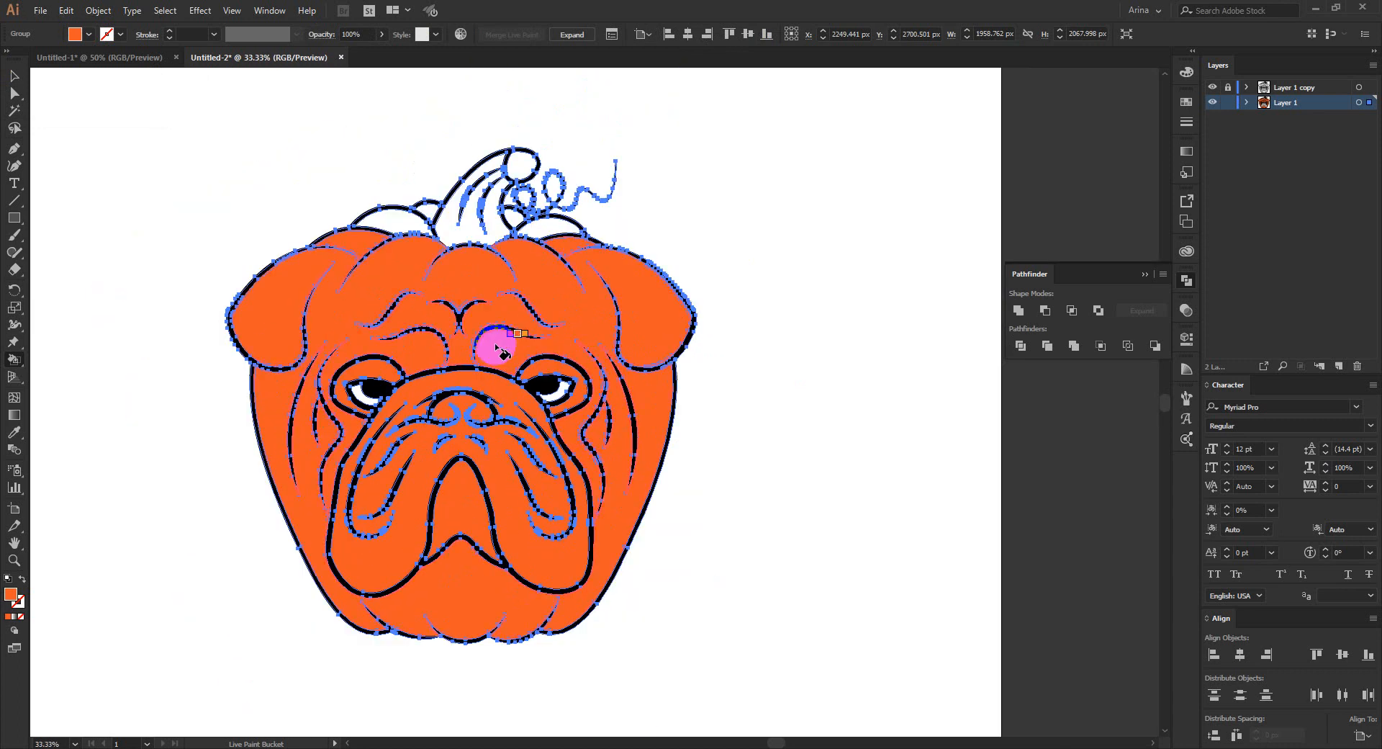
- Fill the pumpkin lobes behind both sides of the stem with the same orange
scroll(424, 198, up, 2)
click(403, 229)
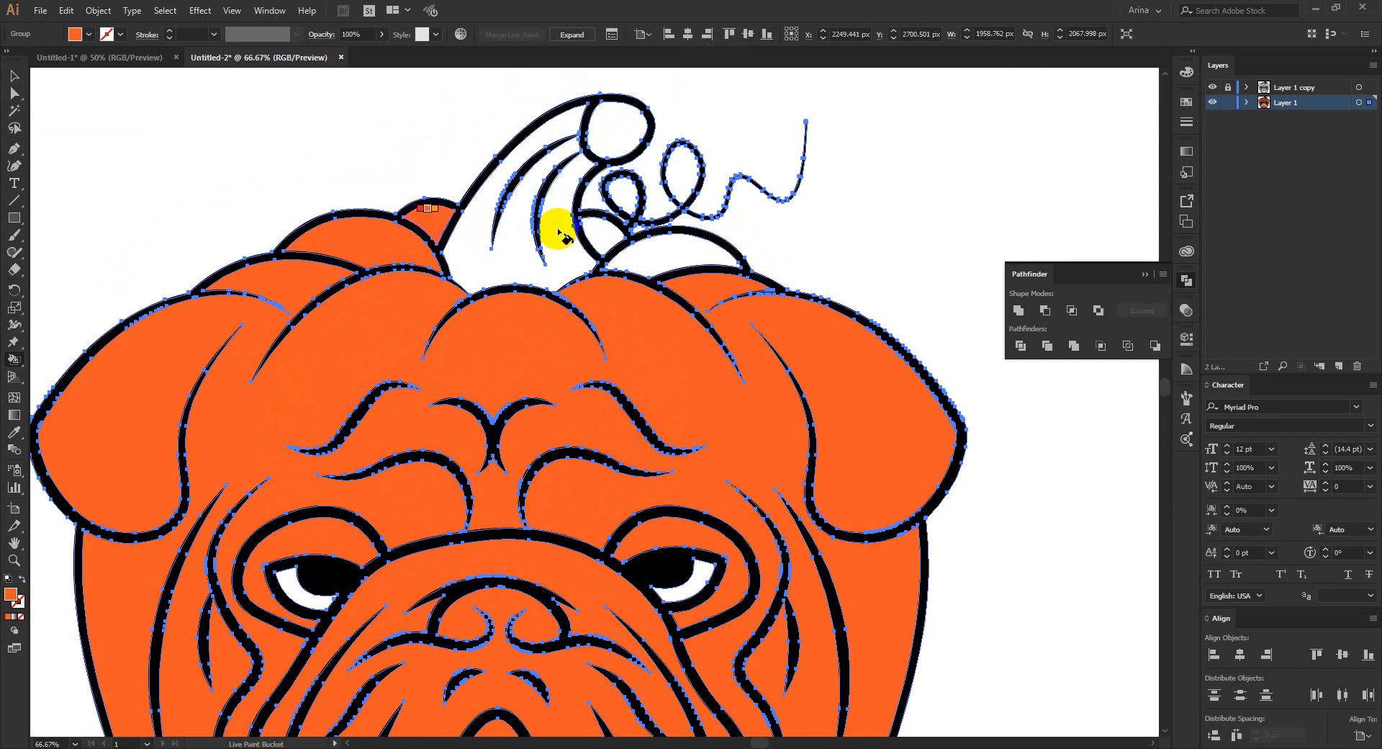
click(648, 252)
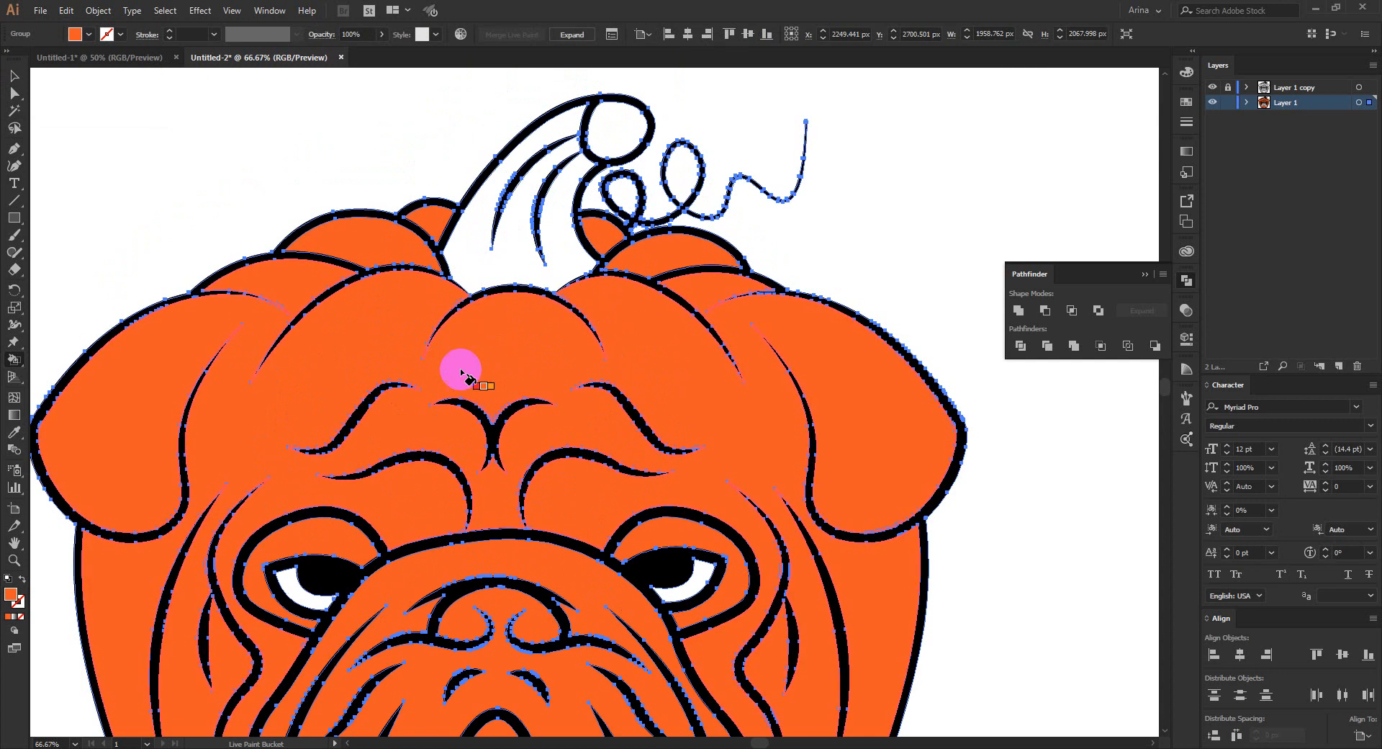
- Fill the pumpkin stem with light yellowish green
click(88, 35)
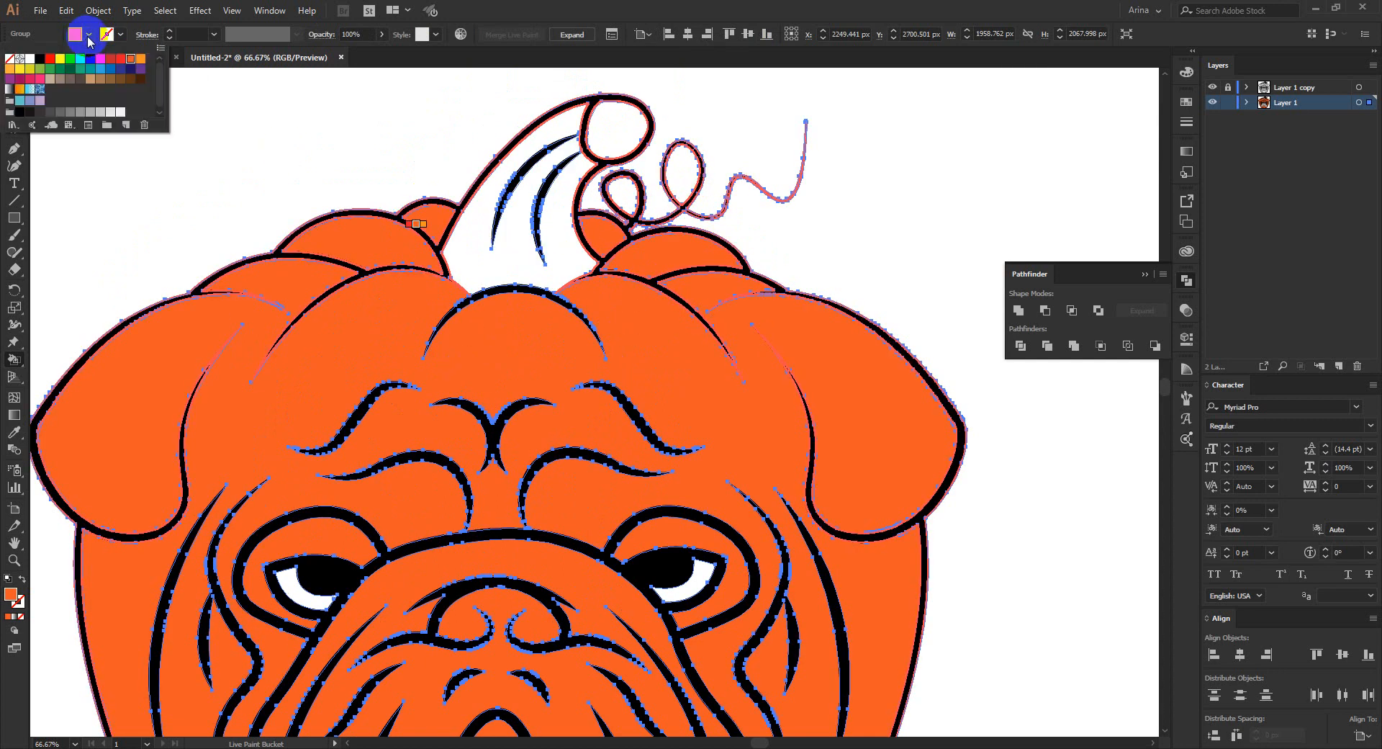
click(41, 69)
click(486, 257)
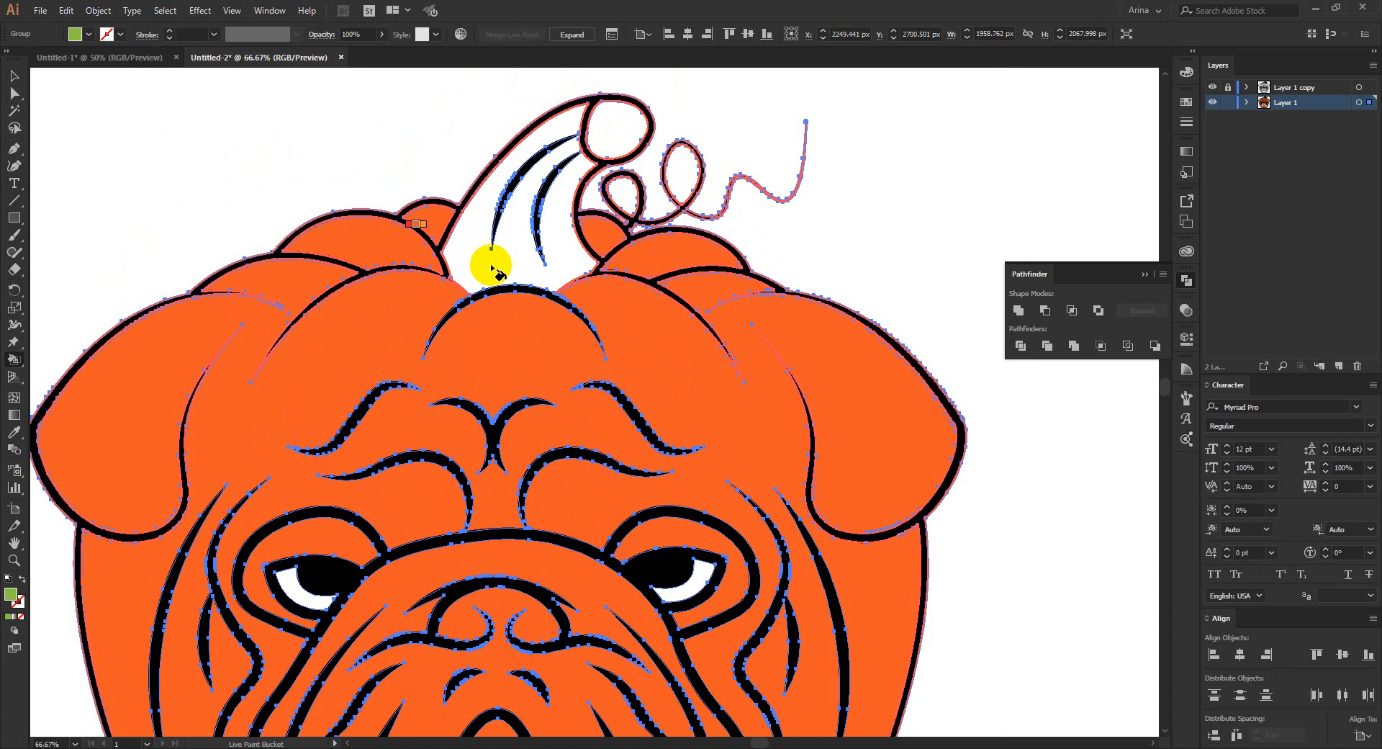
click(487, 261)
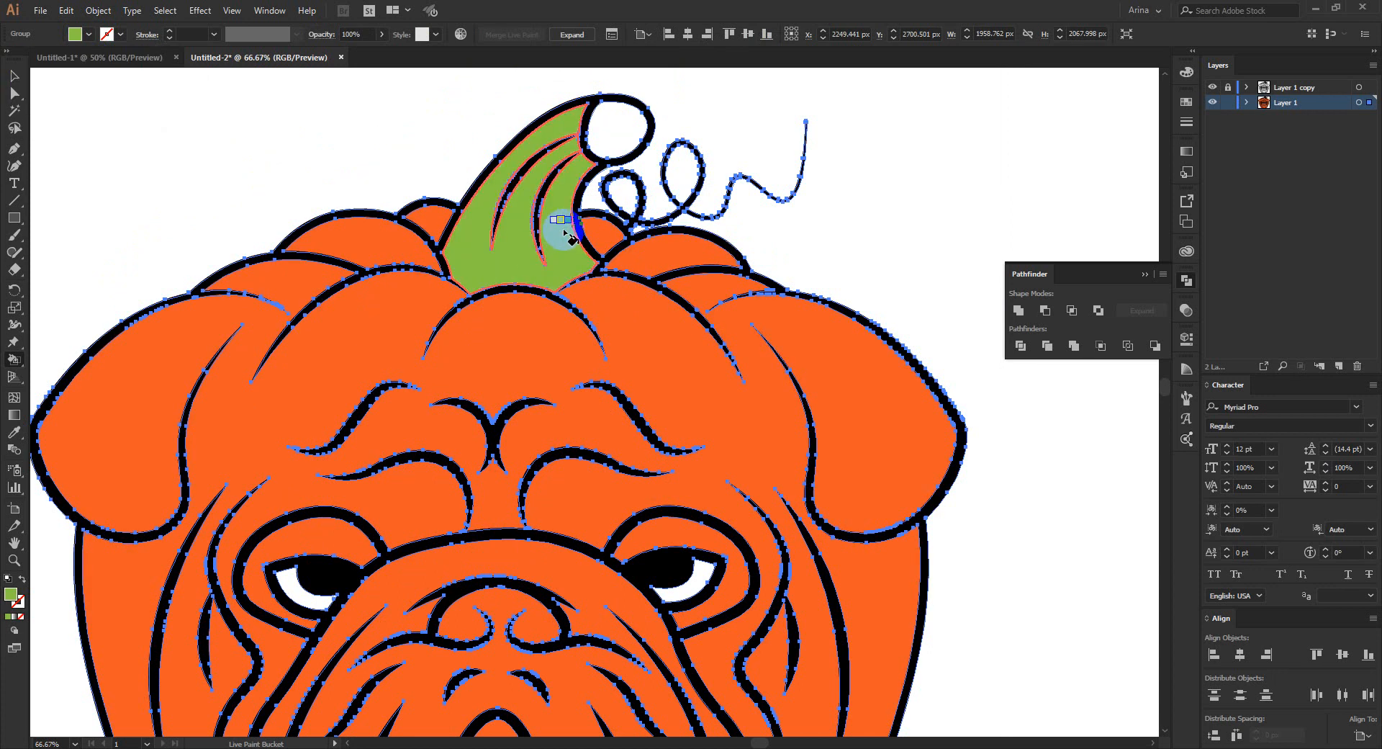
- Recolor the pumpkin stem and fill its round cut end with the medium green swatch #39b54a
click(80, 35)
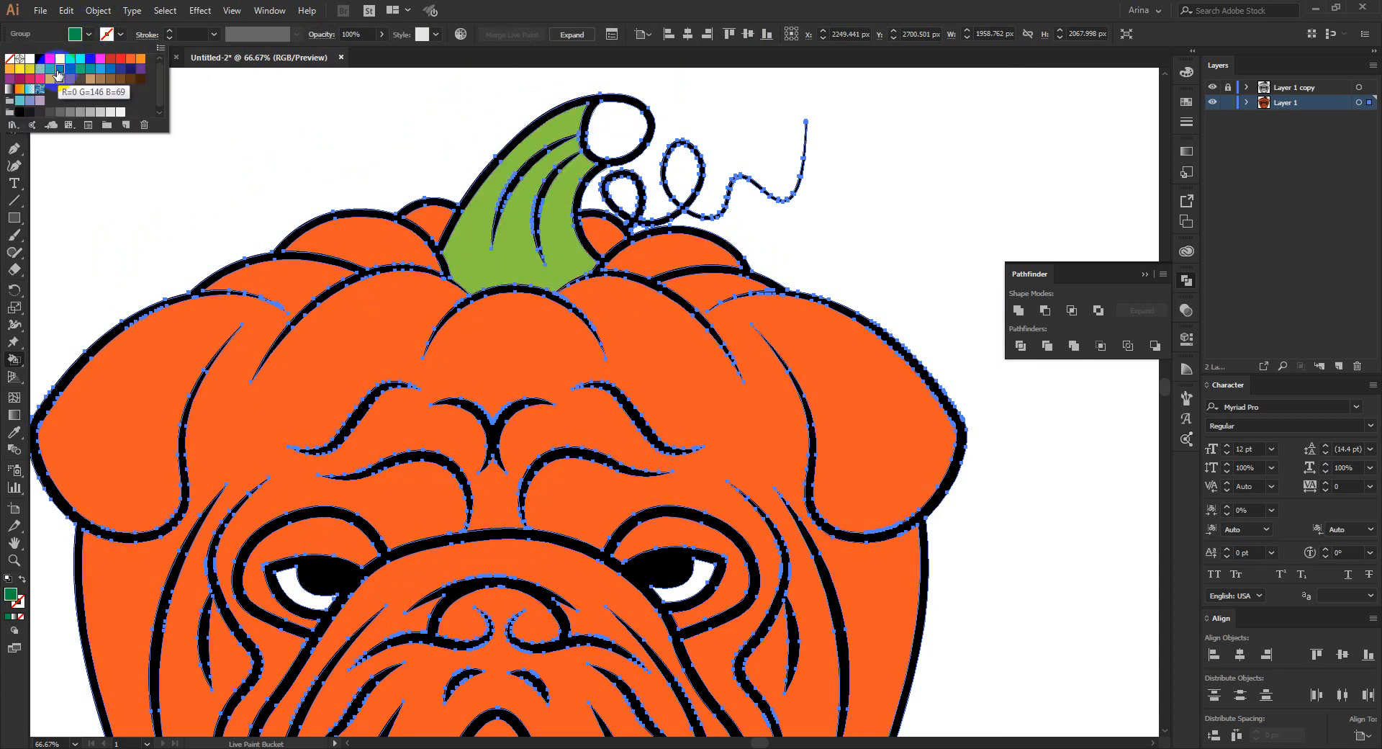
click(530, 254)
click(500, 241)
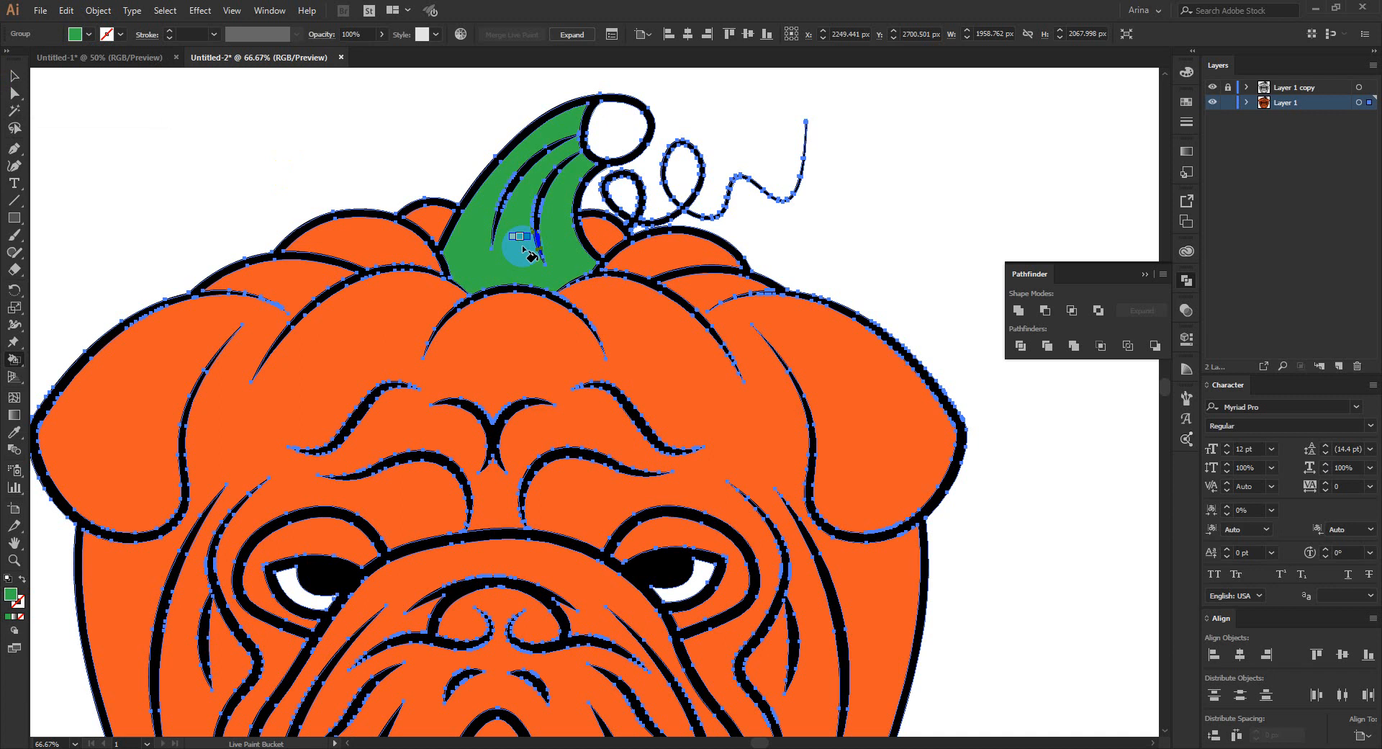
click(607, 123)
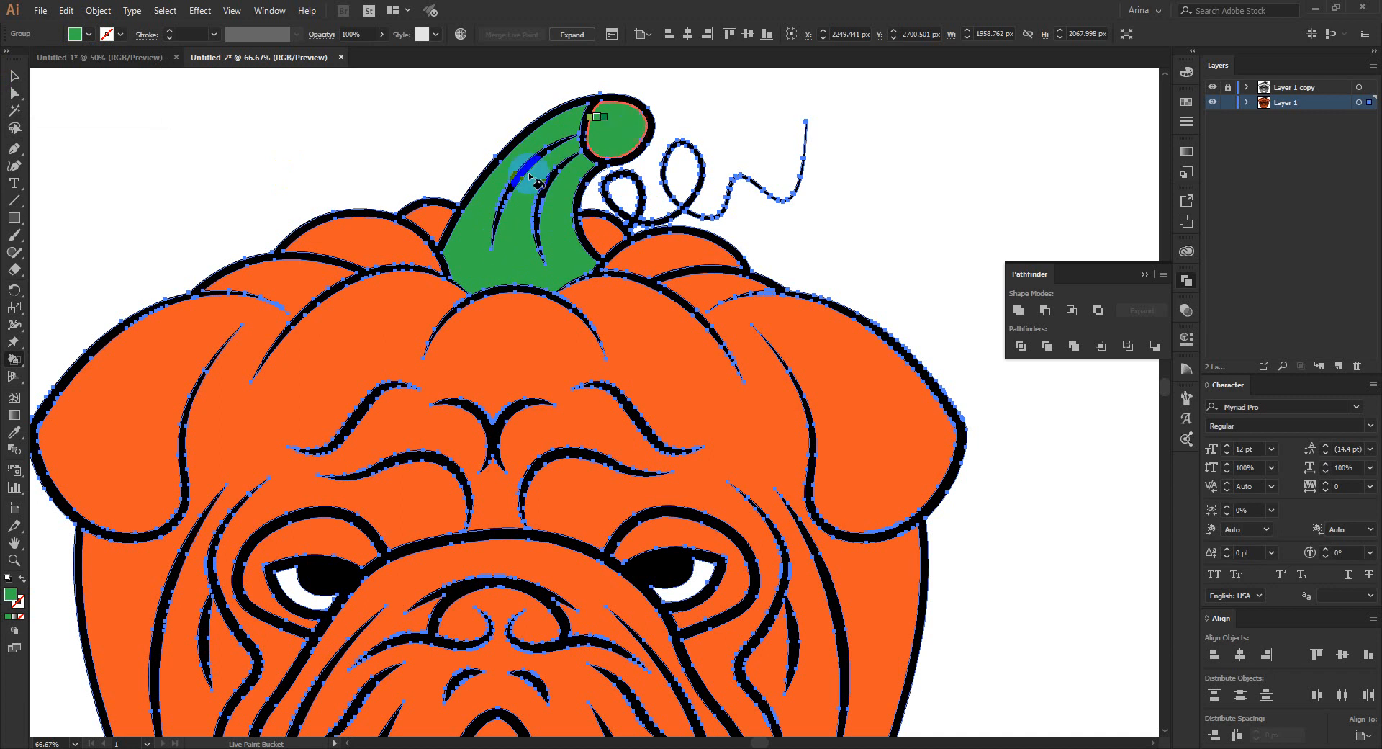
- Fill the round cut end of the stem with dark green #1e6b25 and deselect the Live Paint group
double_click(12, 599)
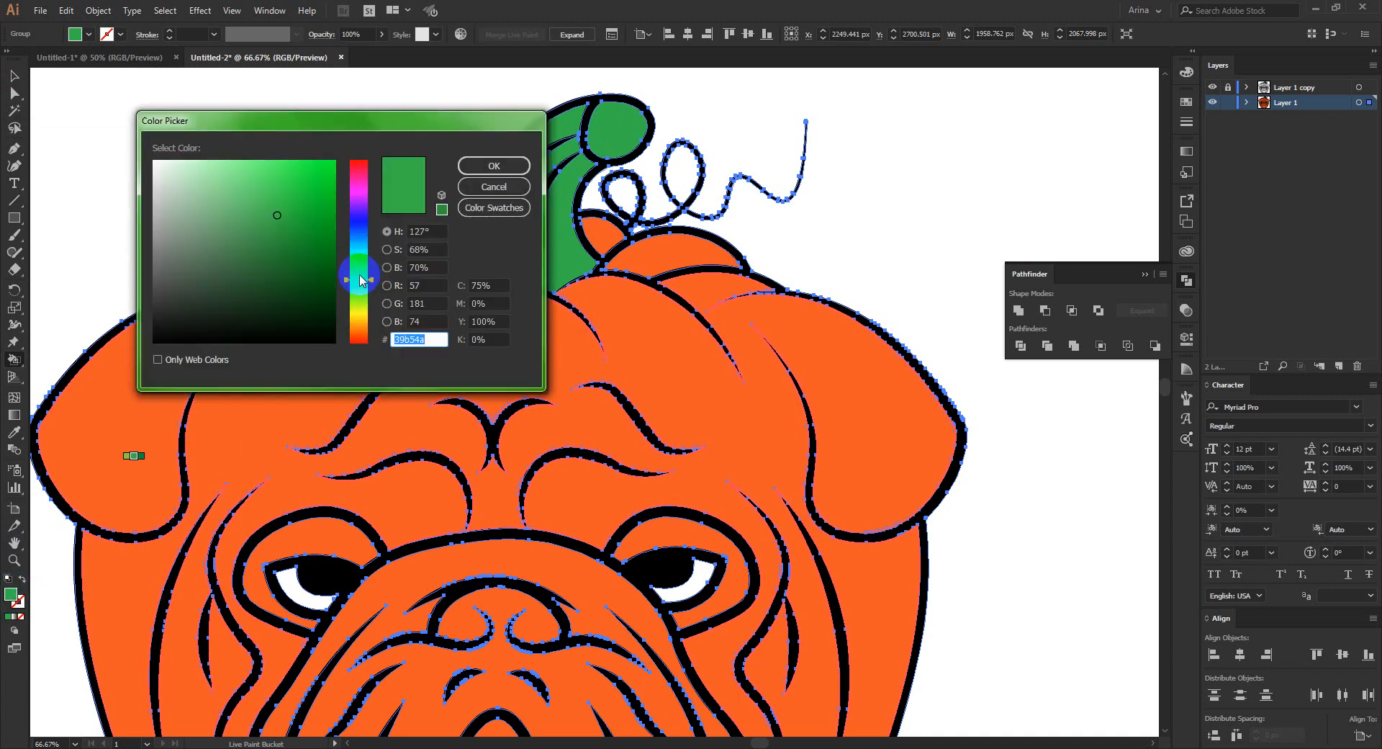
drag(287, 240, 286, 246)
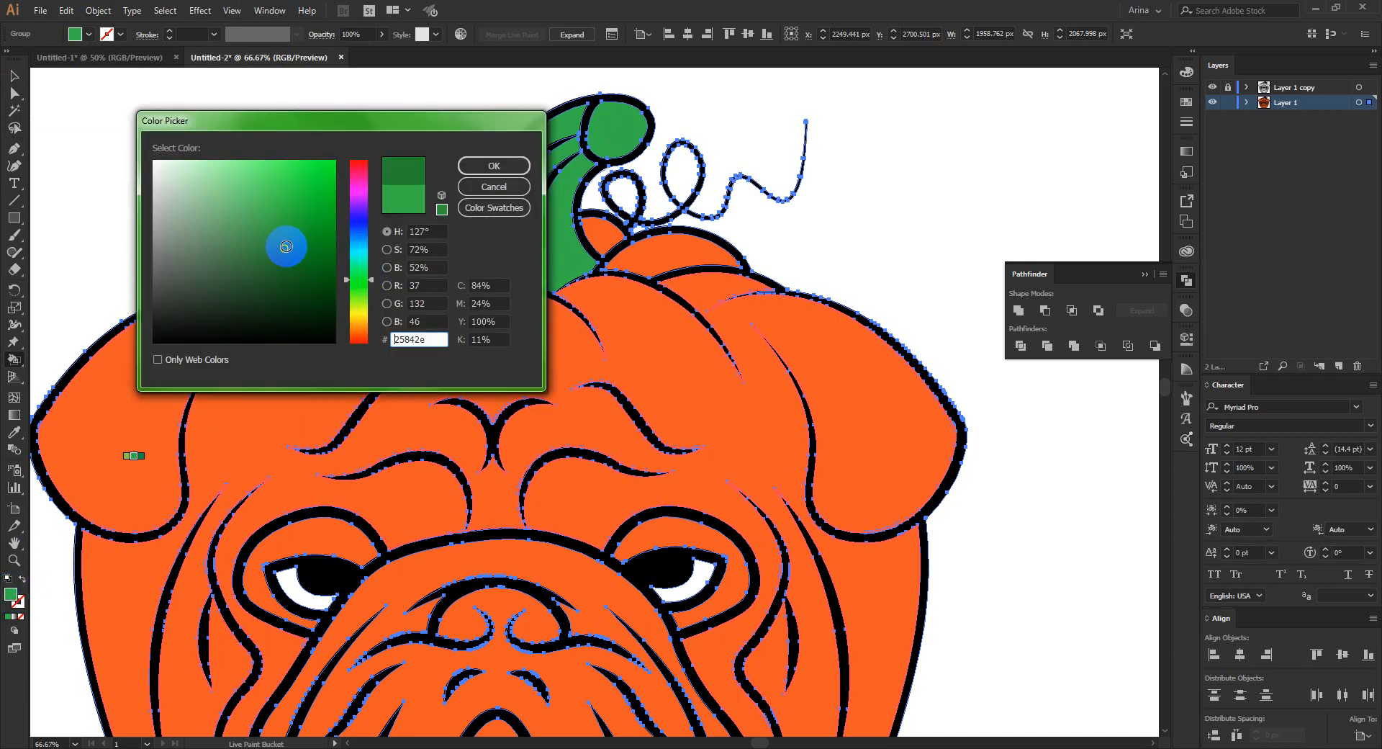
click(494, 166)
click(616, 135)
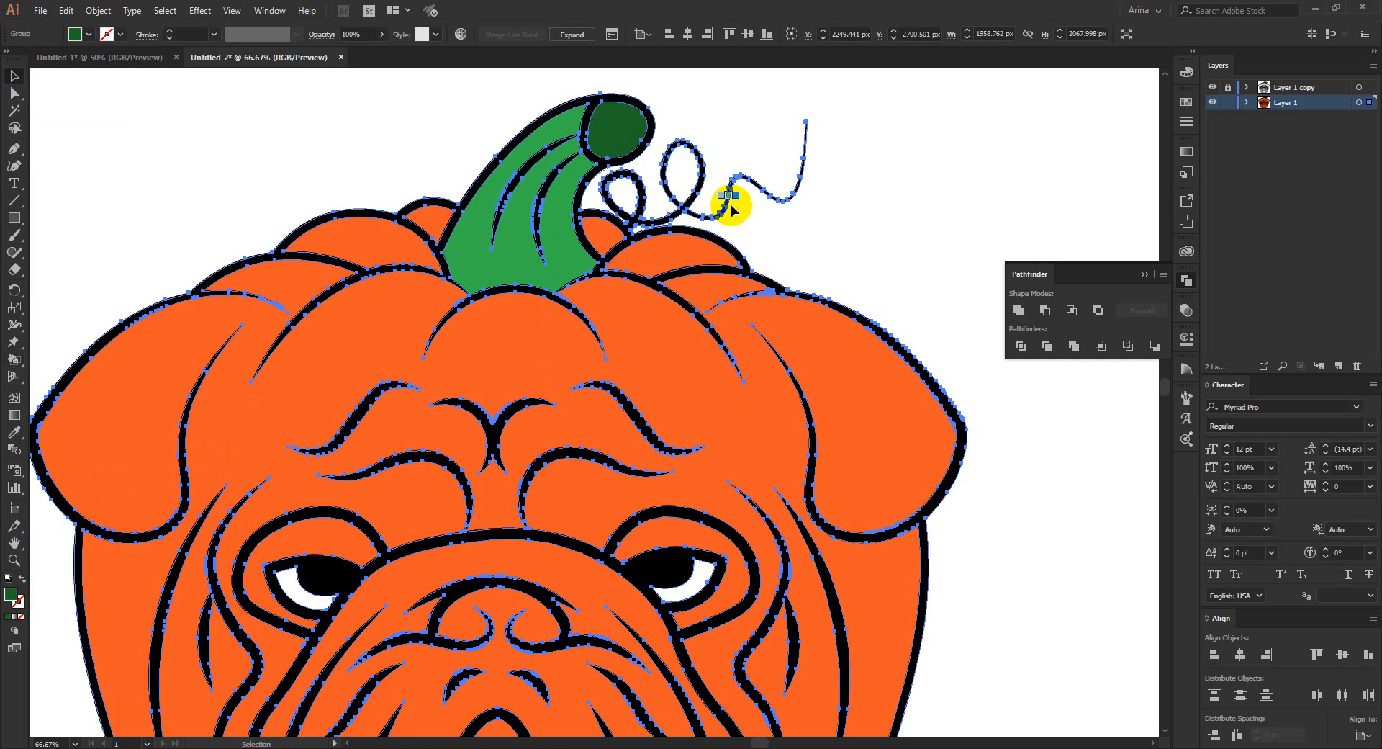
key(v)
key(ctrl+minus)
click(789, 261)
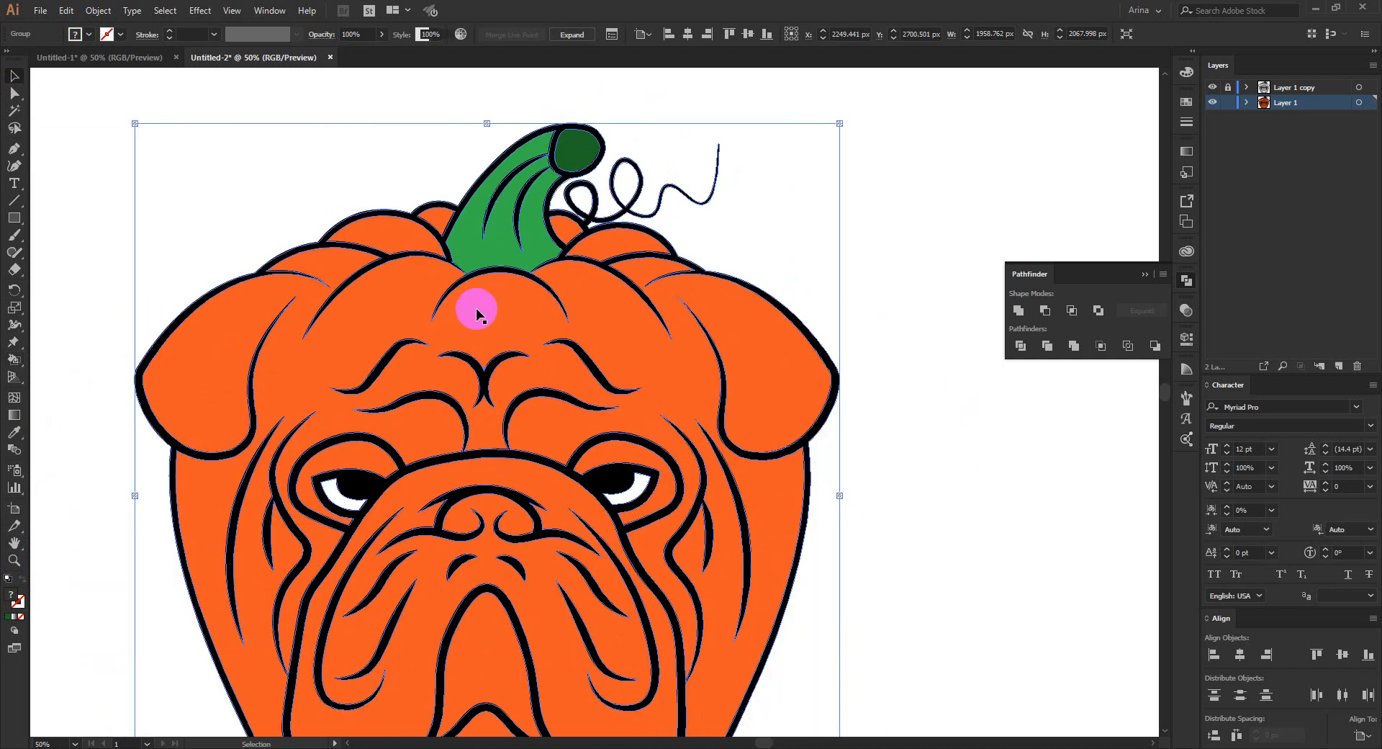
- Examine the colored bulldog pumpkin and compare it with the BULLKIN shirt reference in the Untitled-1 document
scroll(478, 310, down, 2)
scroll(380, 426, up, 1)
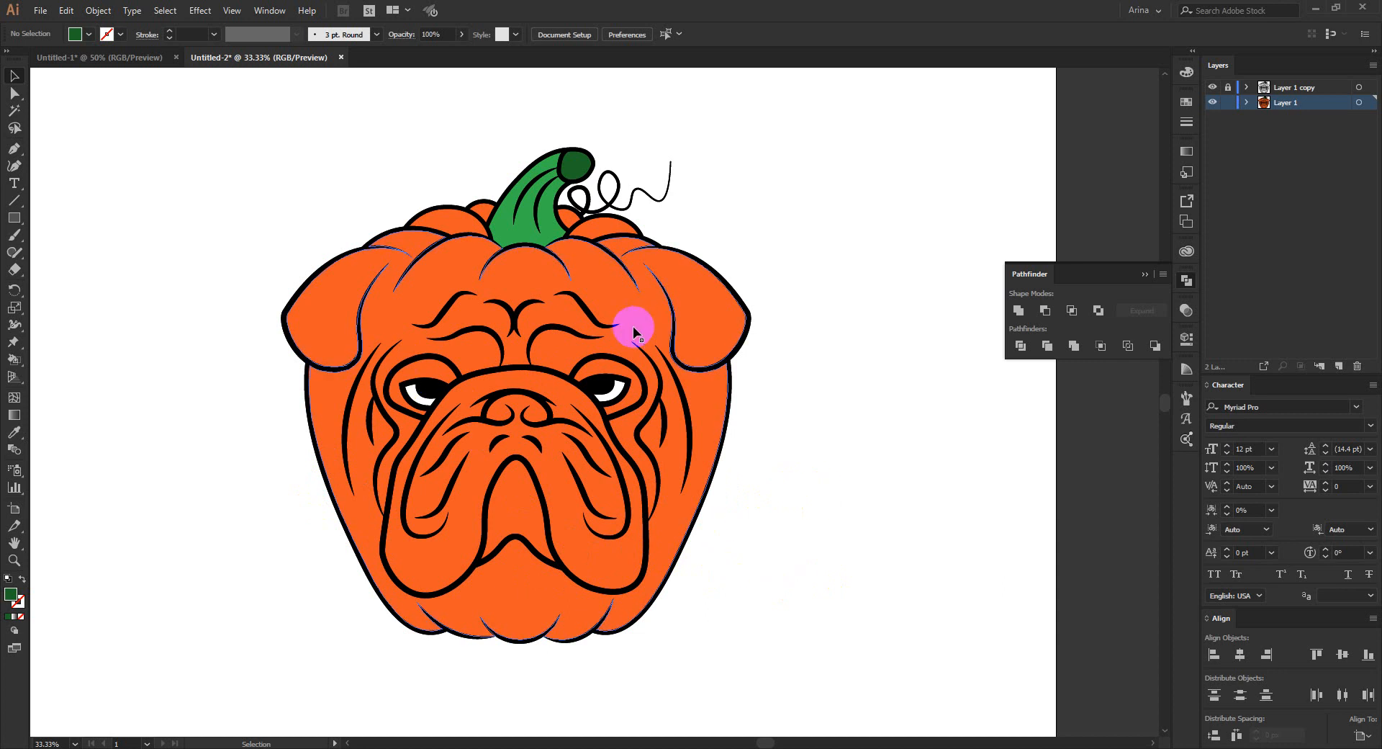
scroll(525, 265, up, 1)
scroll(472, 346, down, 1)
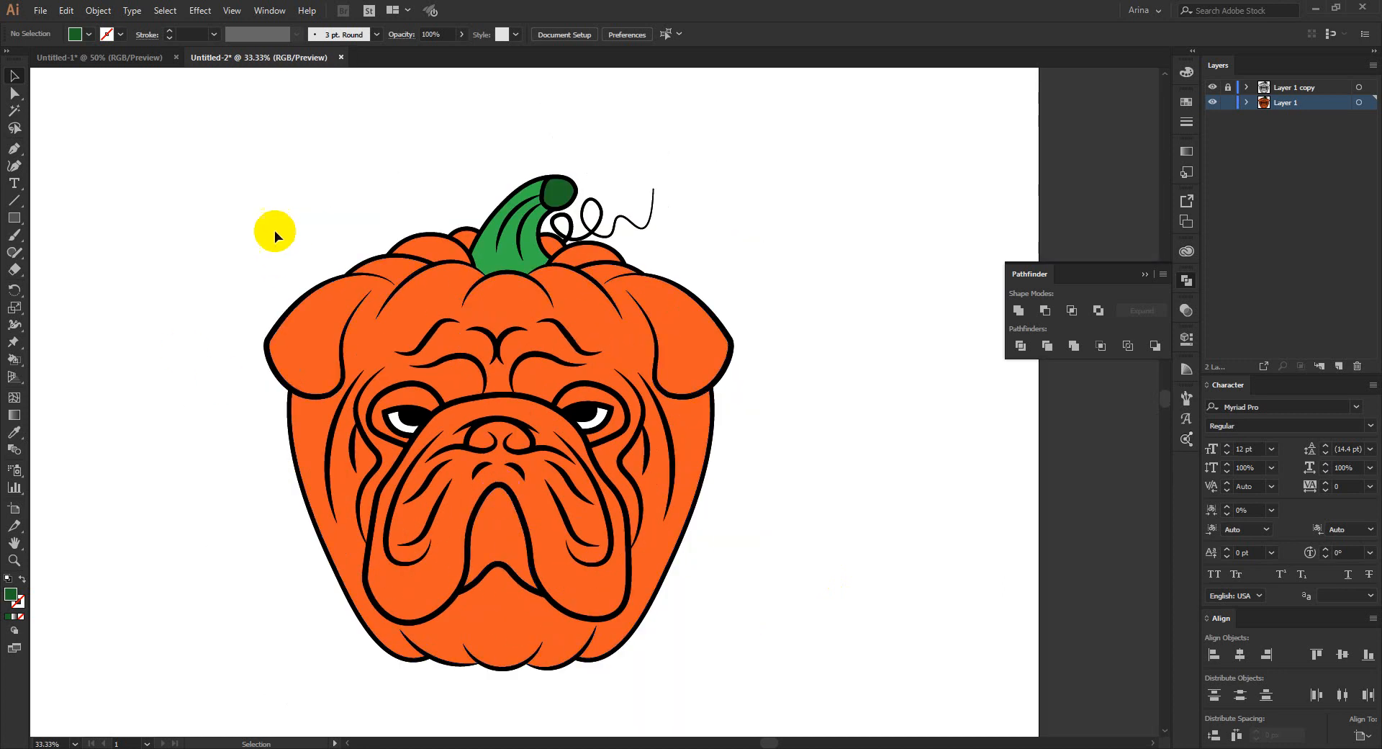
click(94, 58)
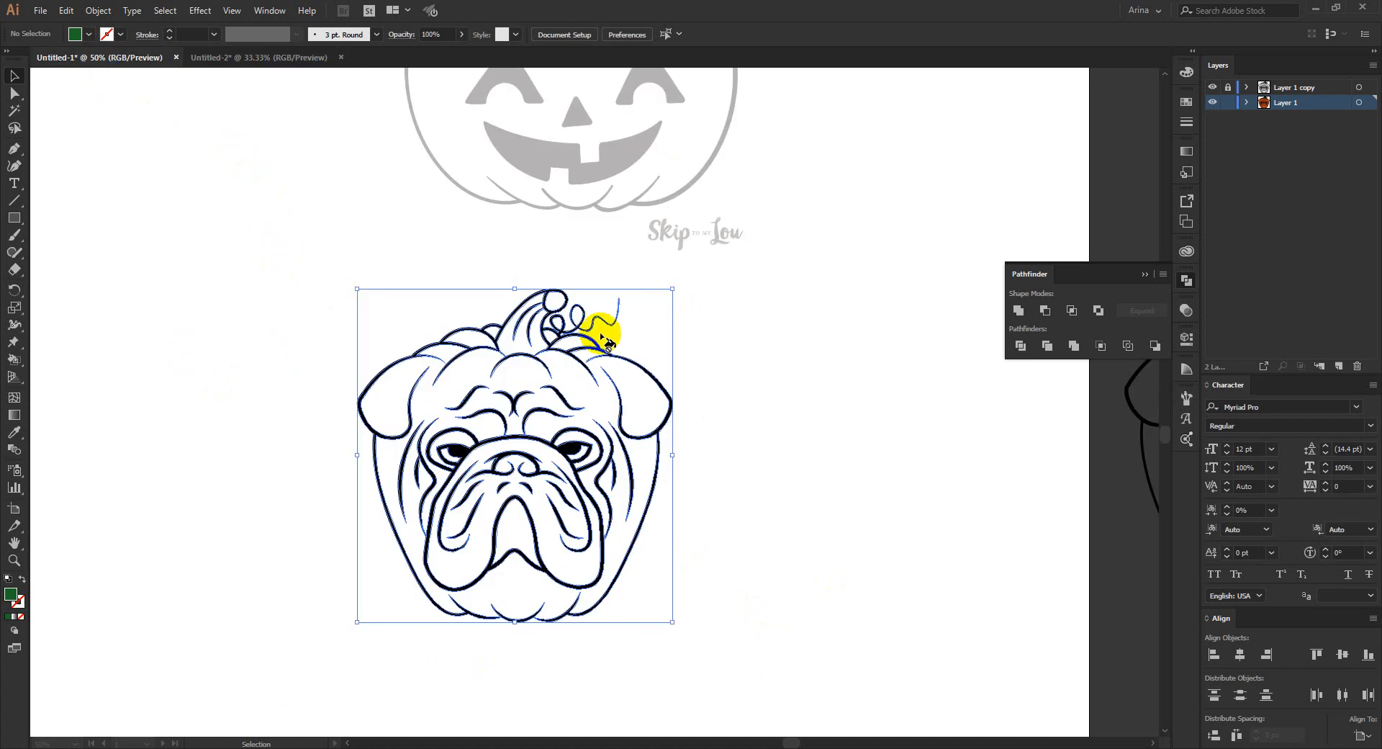
scroll(600, 333, down, 3)
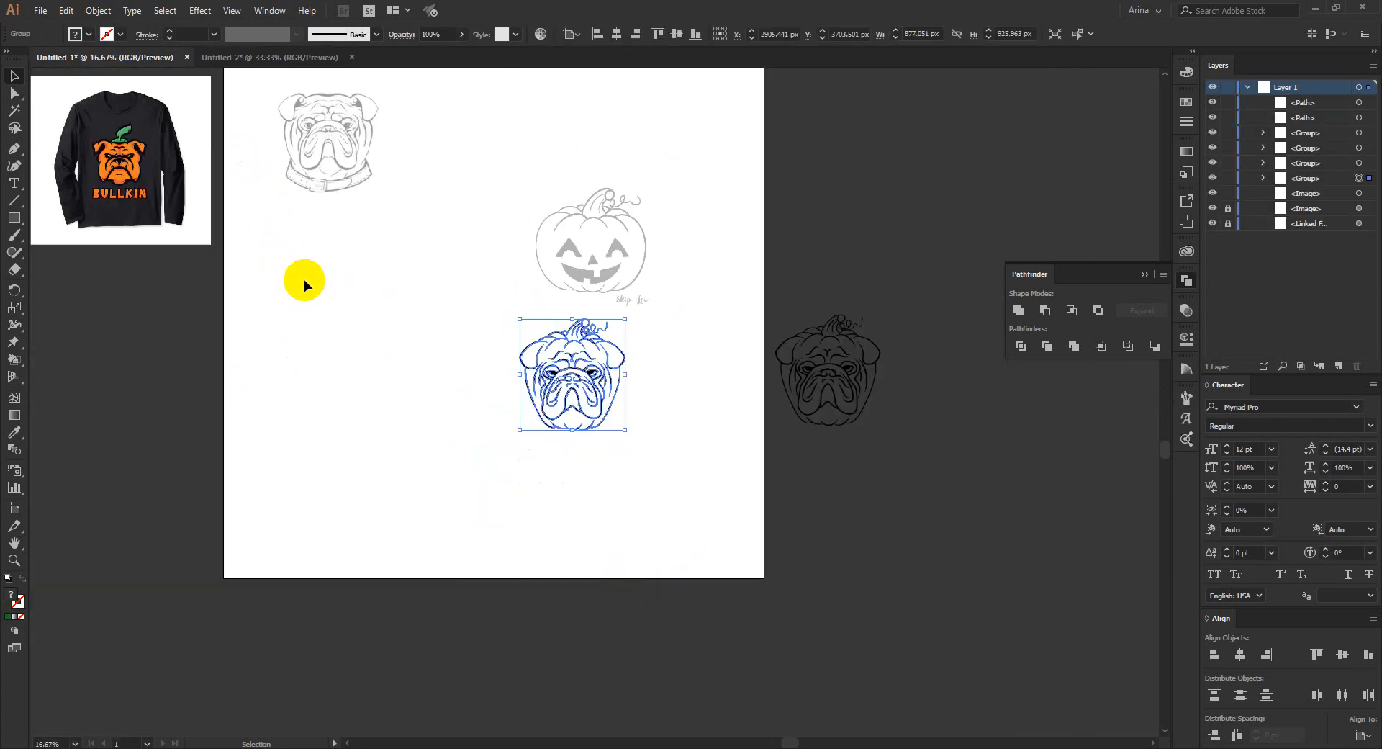
scroll(107, 140, up, 5)
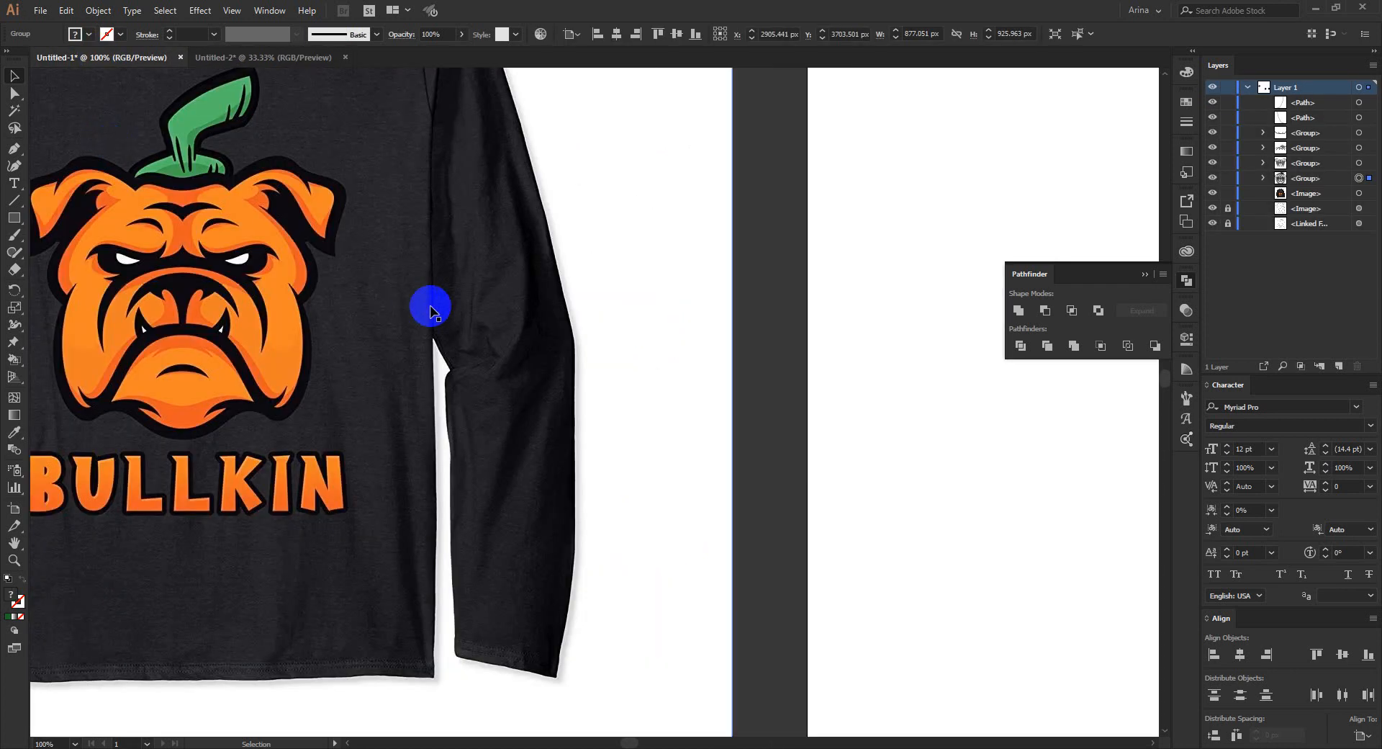
drag(358, 322, 572, 323)
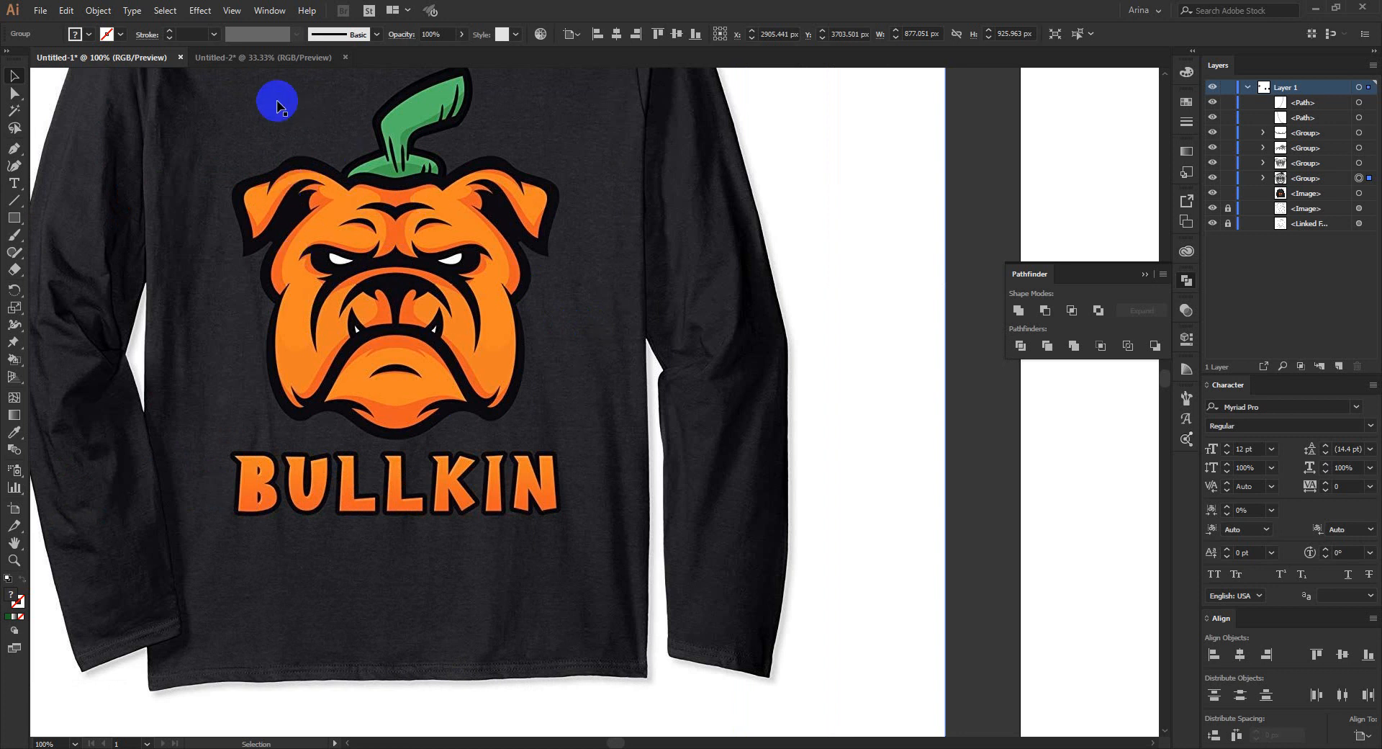
click(248, 59)
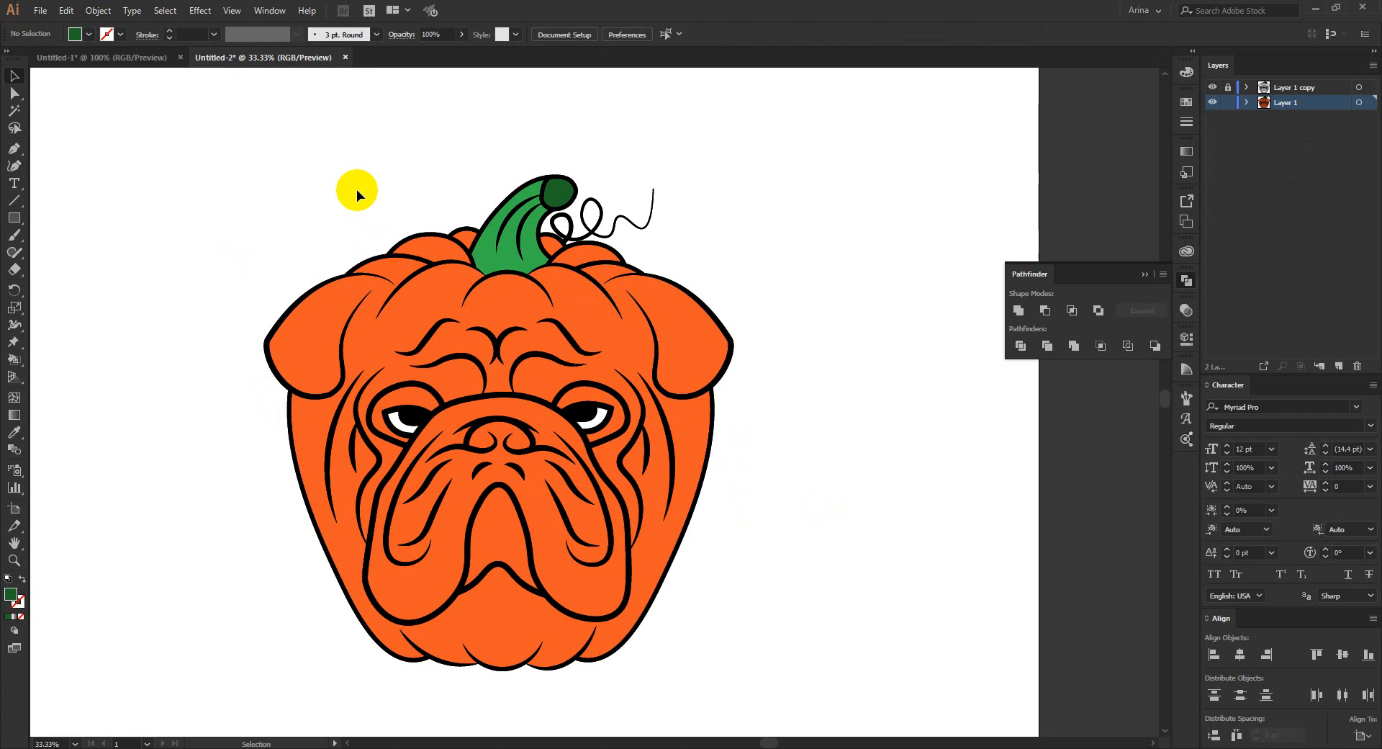
- Make Layer 1 with the colored artwork the active layer and lock it
drag(200, 127, 860, 673)
click(1086, 164)
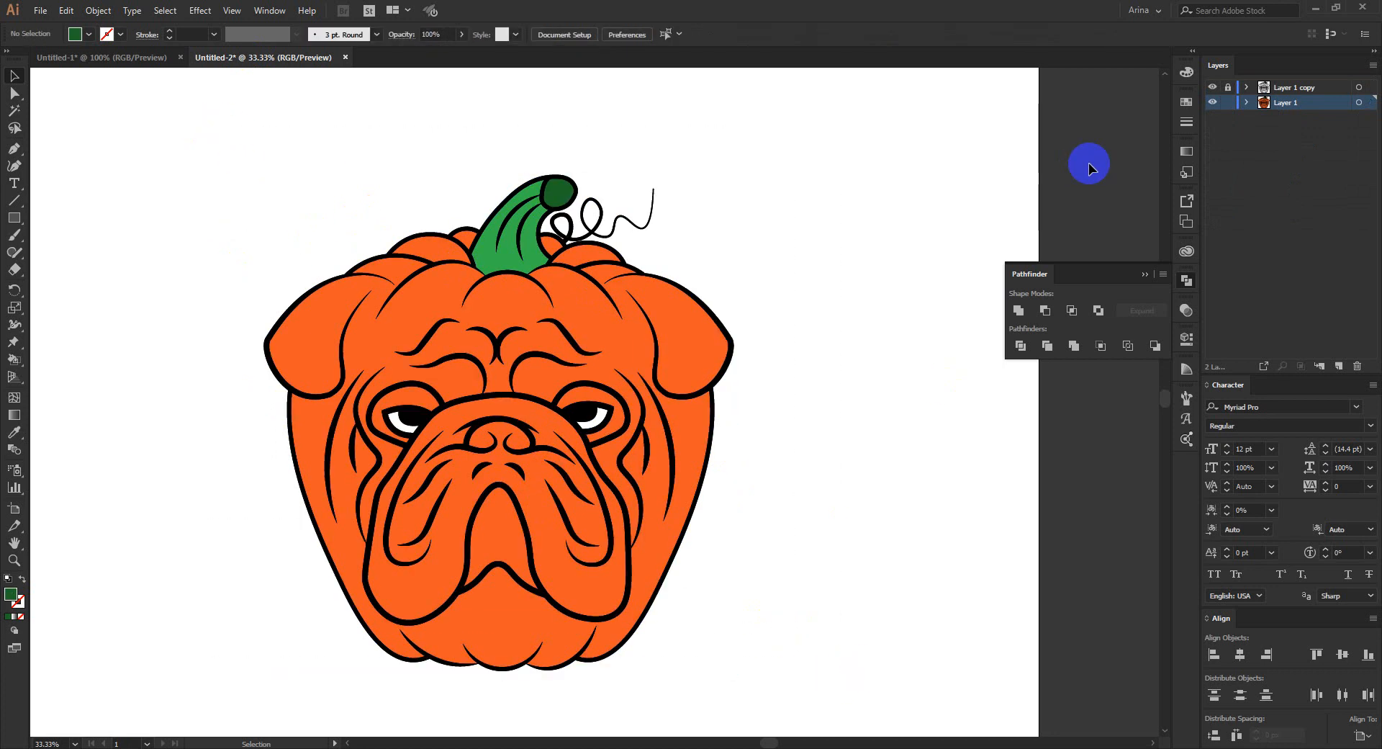
click(1280, 102)
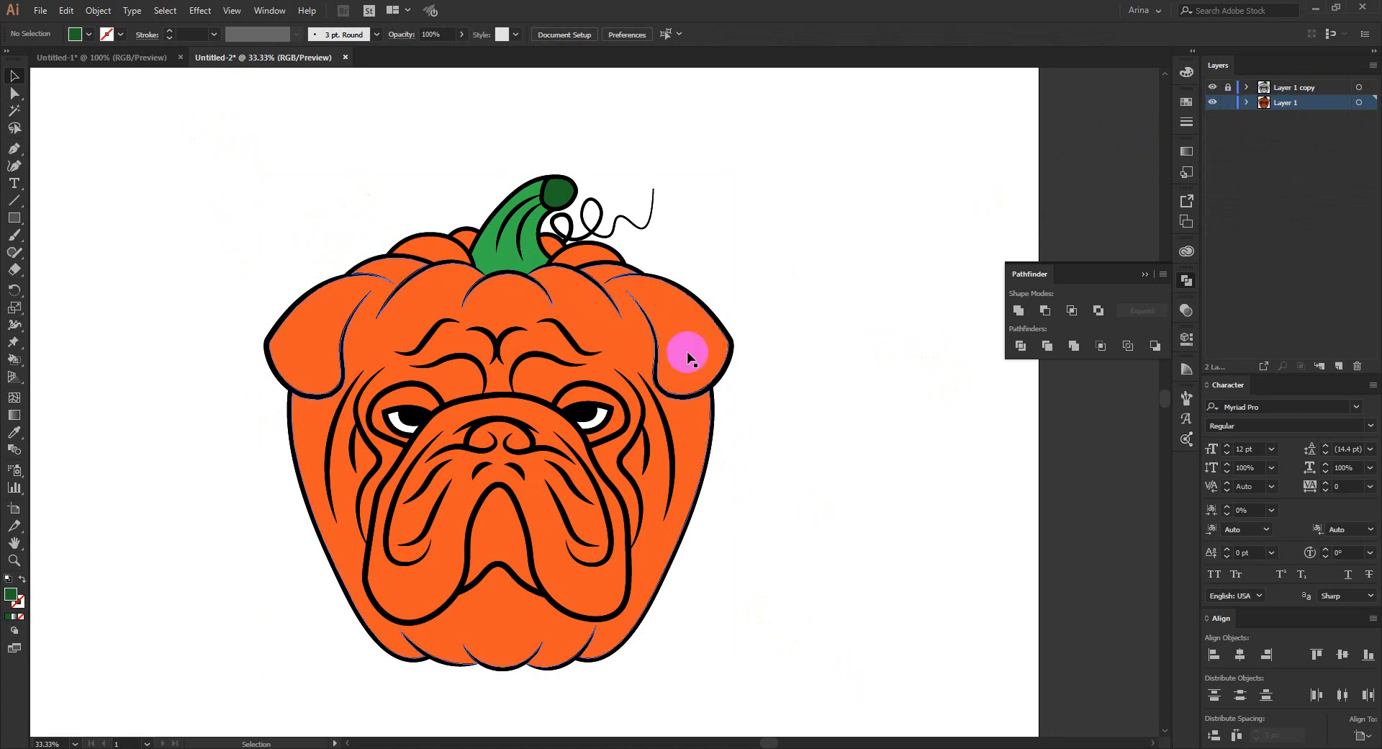
click(1310, 107)
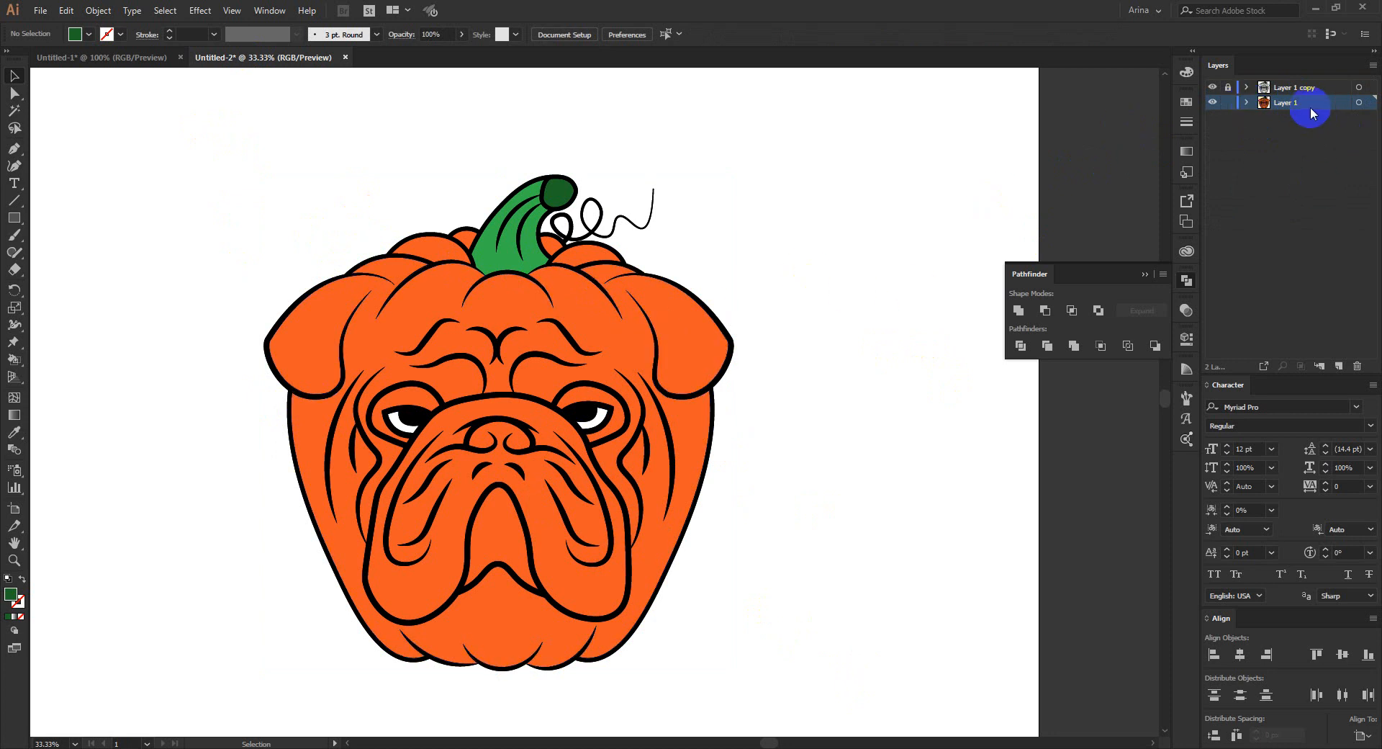
click(1269, 88)
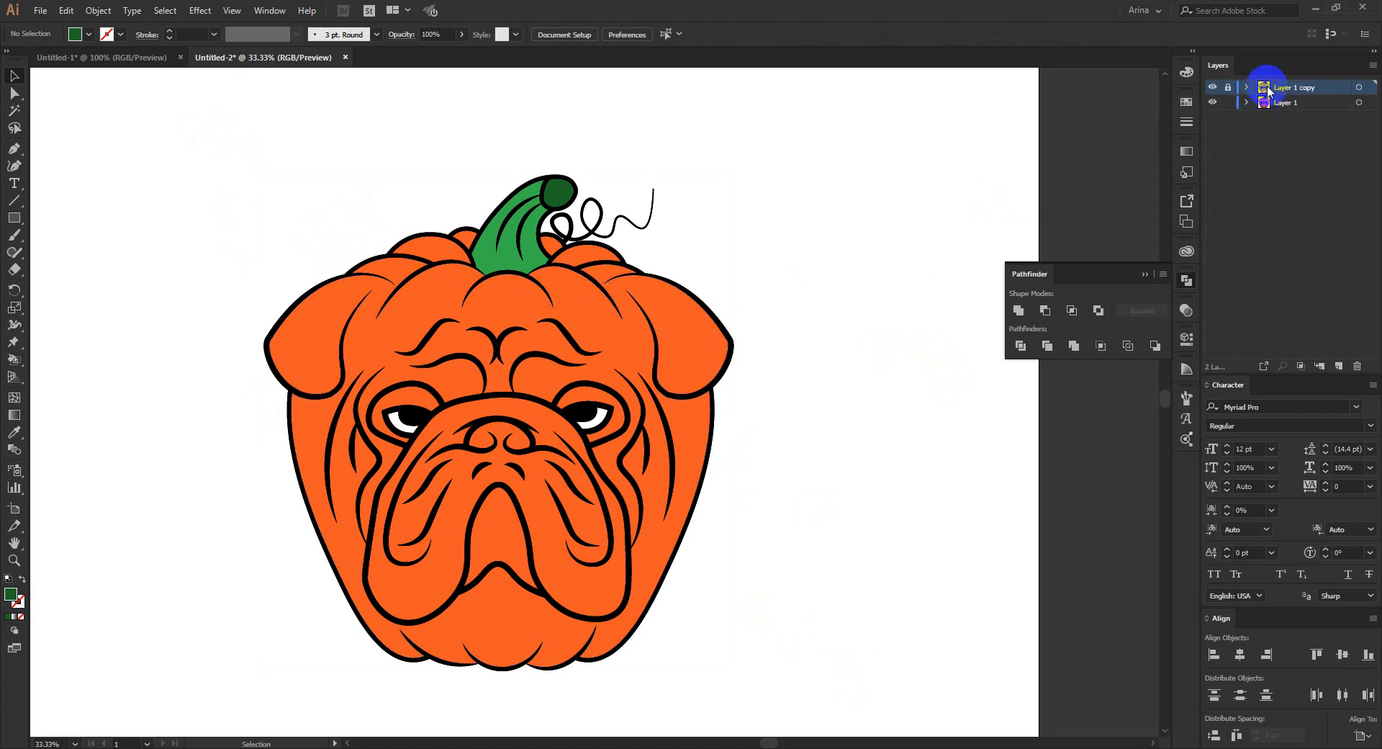
click(1260, 105)
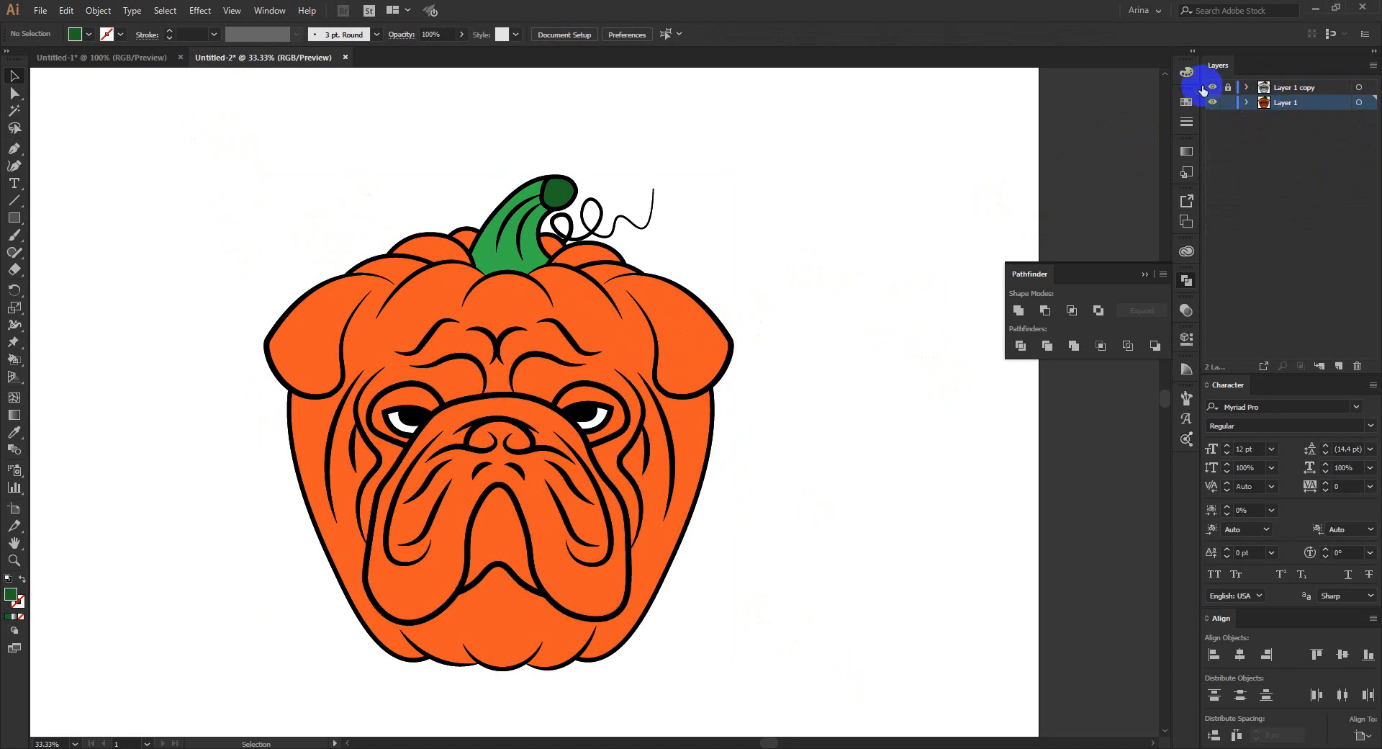
click(1229, 105)
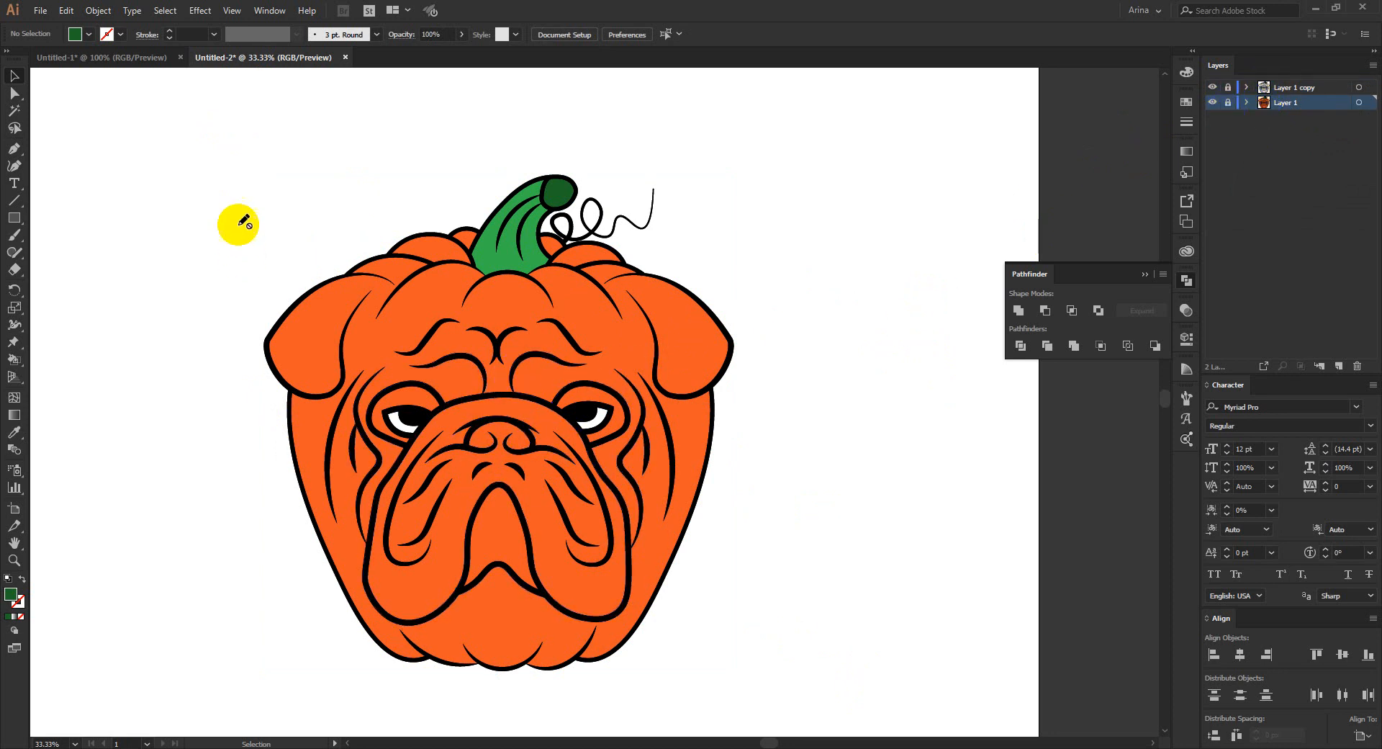
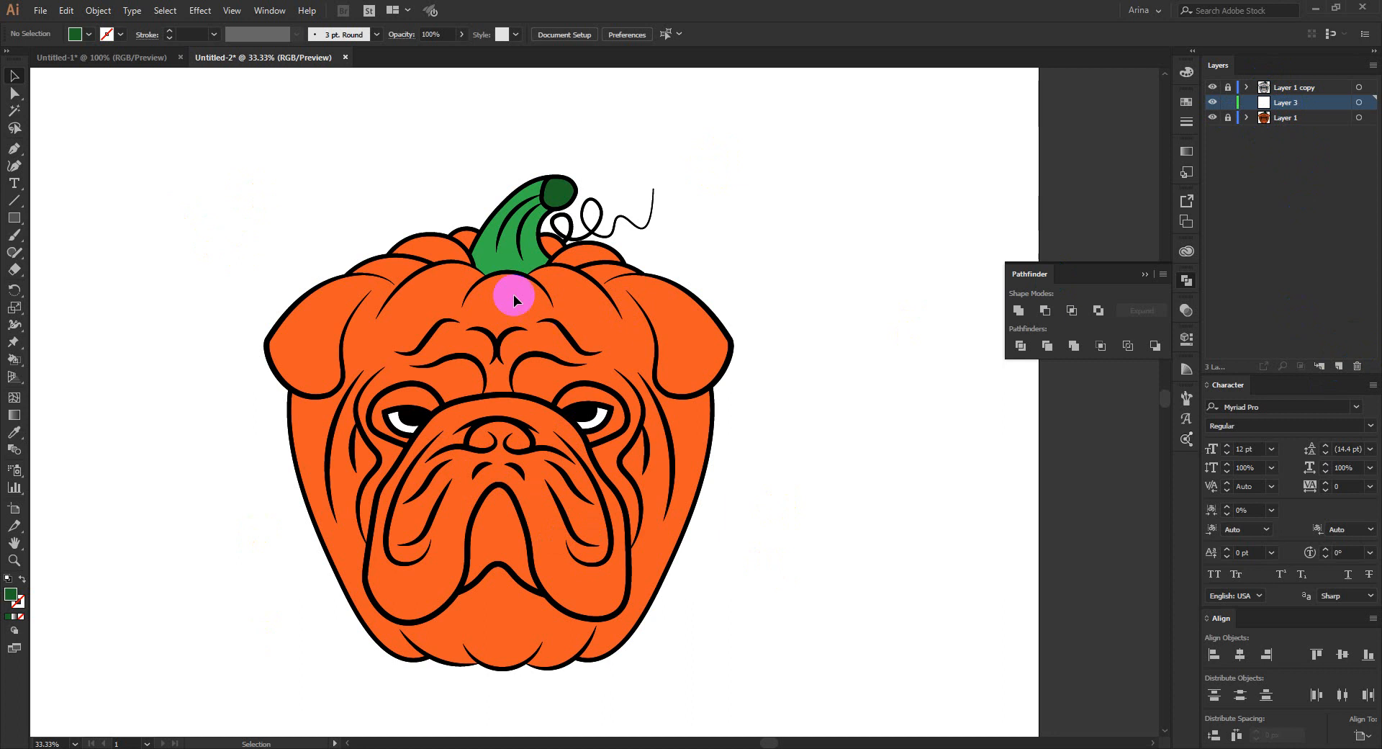
- Sample the green of the pumpkin stem and darken the fill color to the muted green #4b8750
scroll(456, 262, up, 2)
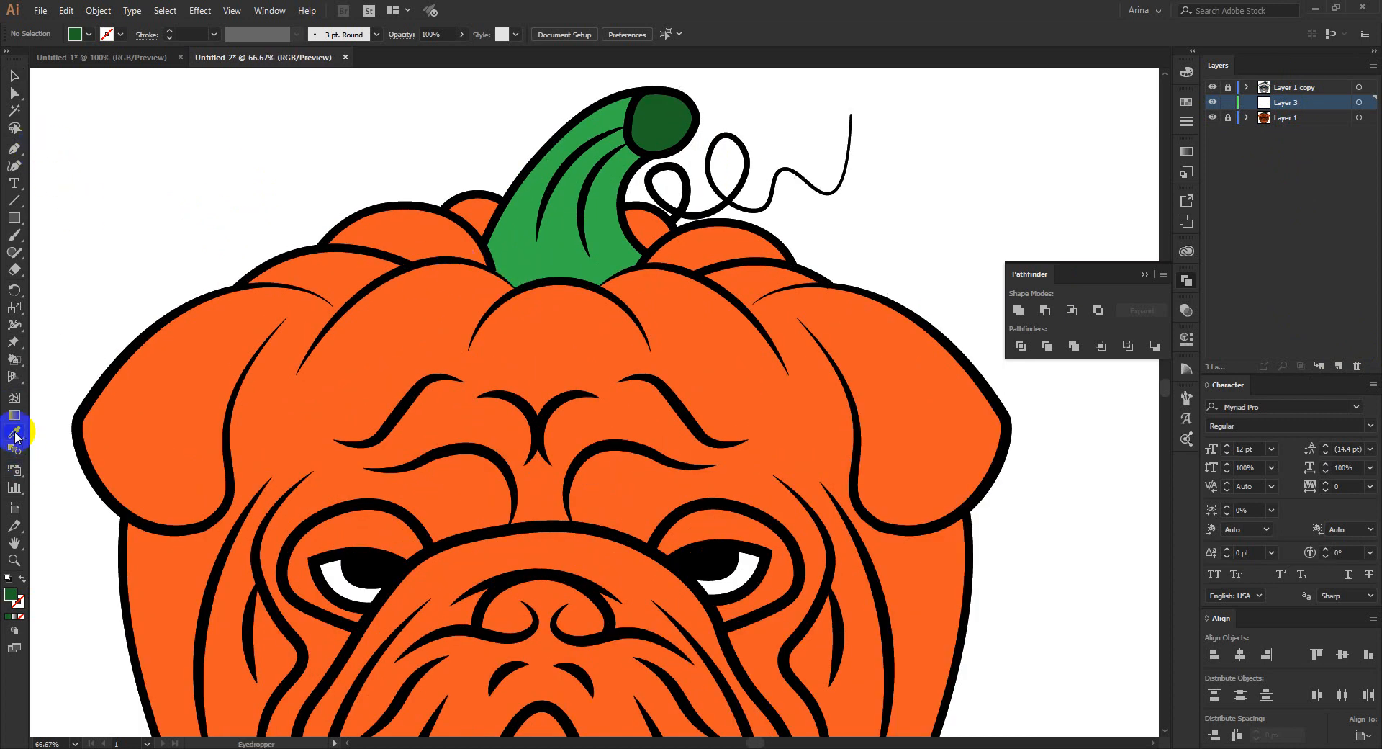
scroll(560, 295, up, 1)
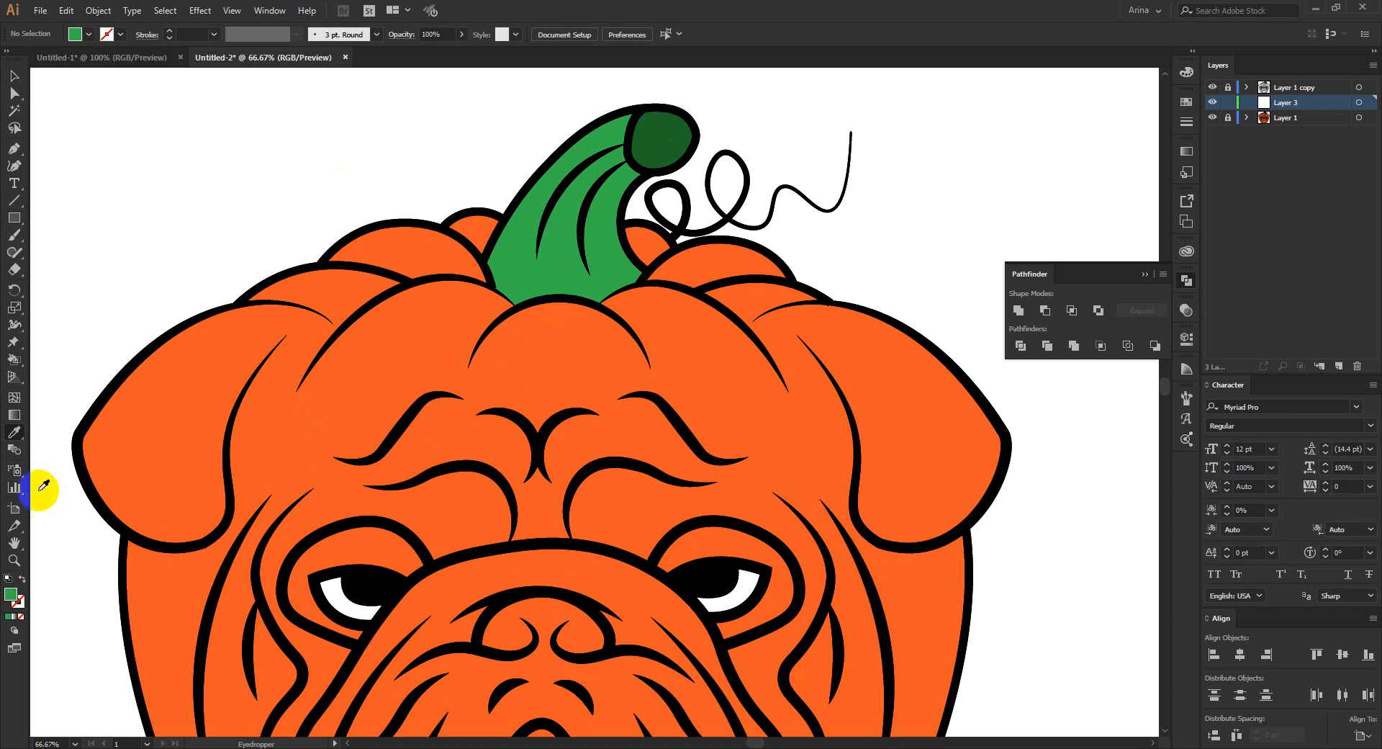
double_click(11, 595)
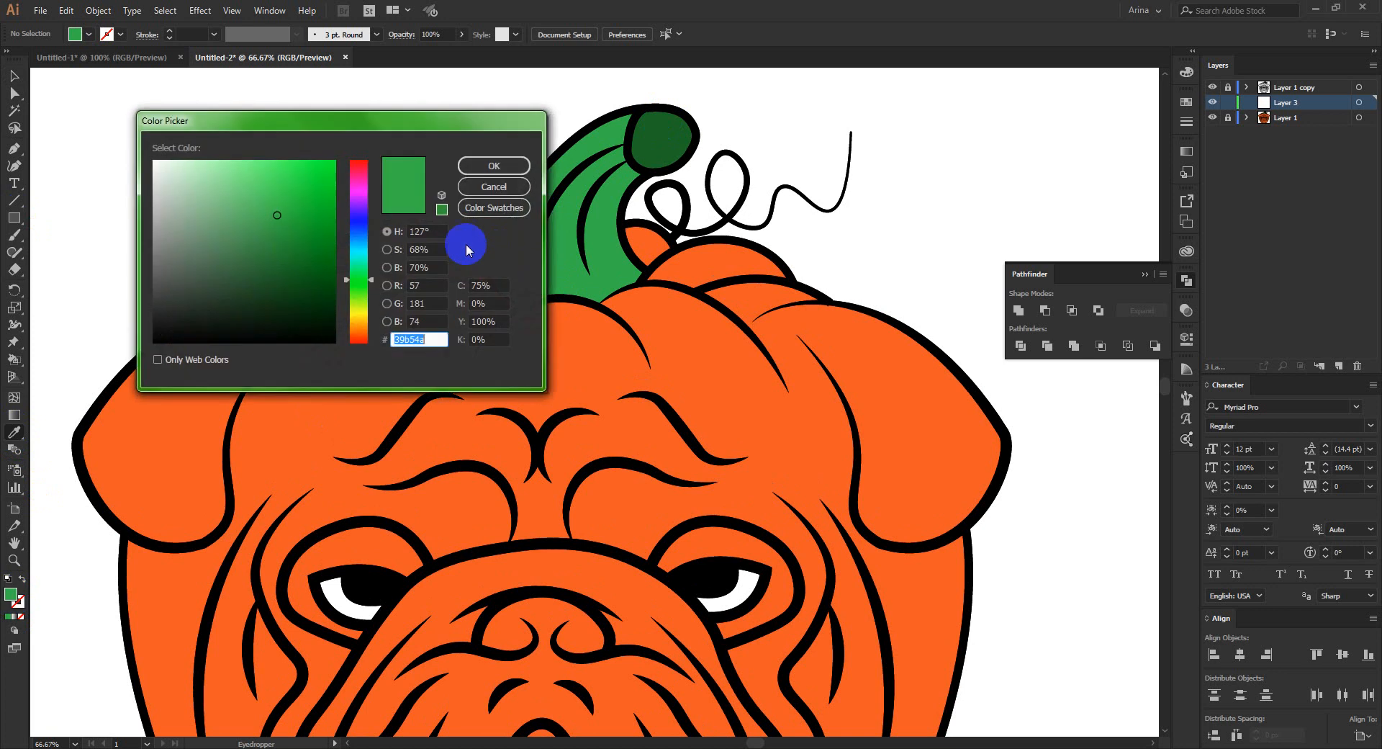
click(246, 251)
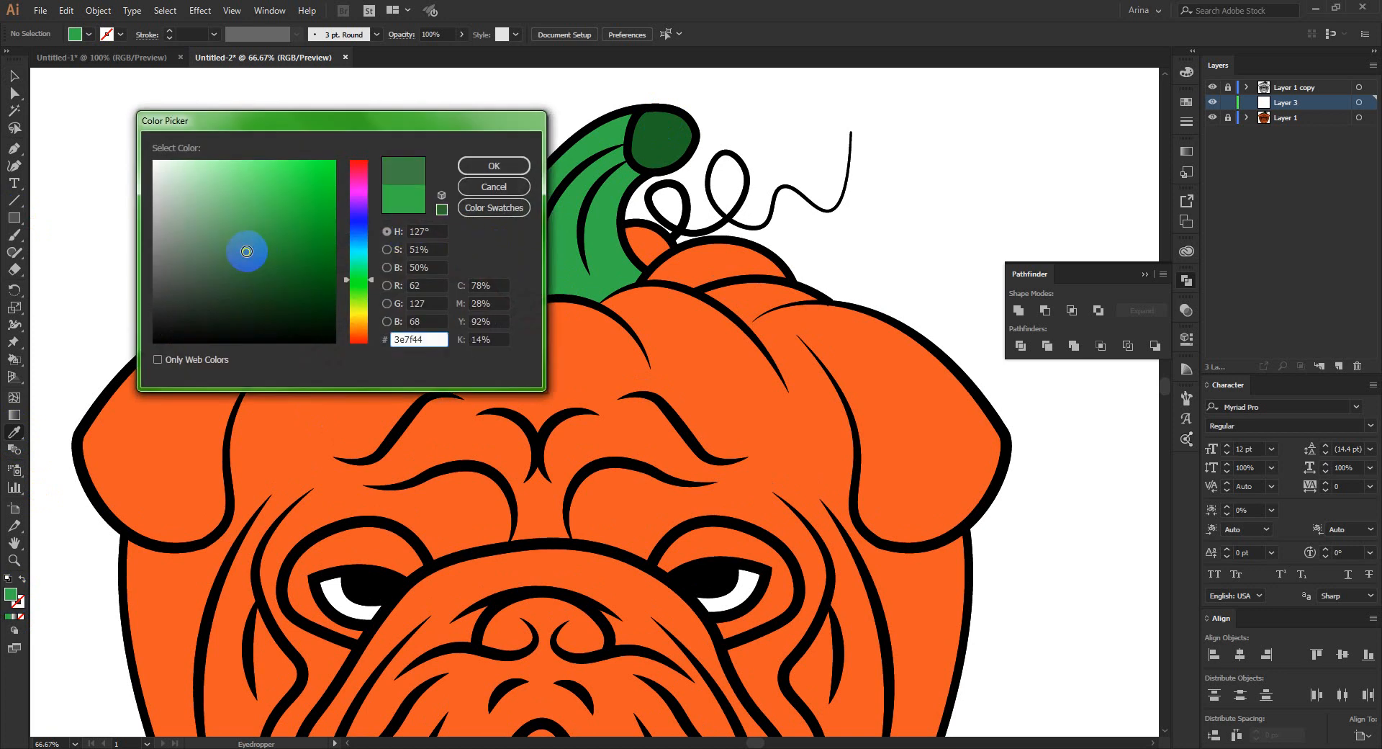
click(477, 164)
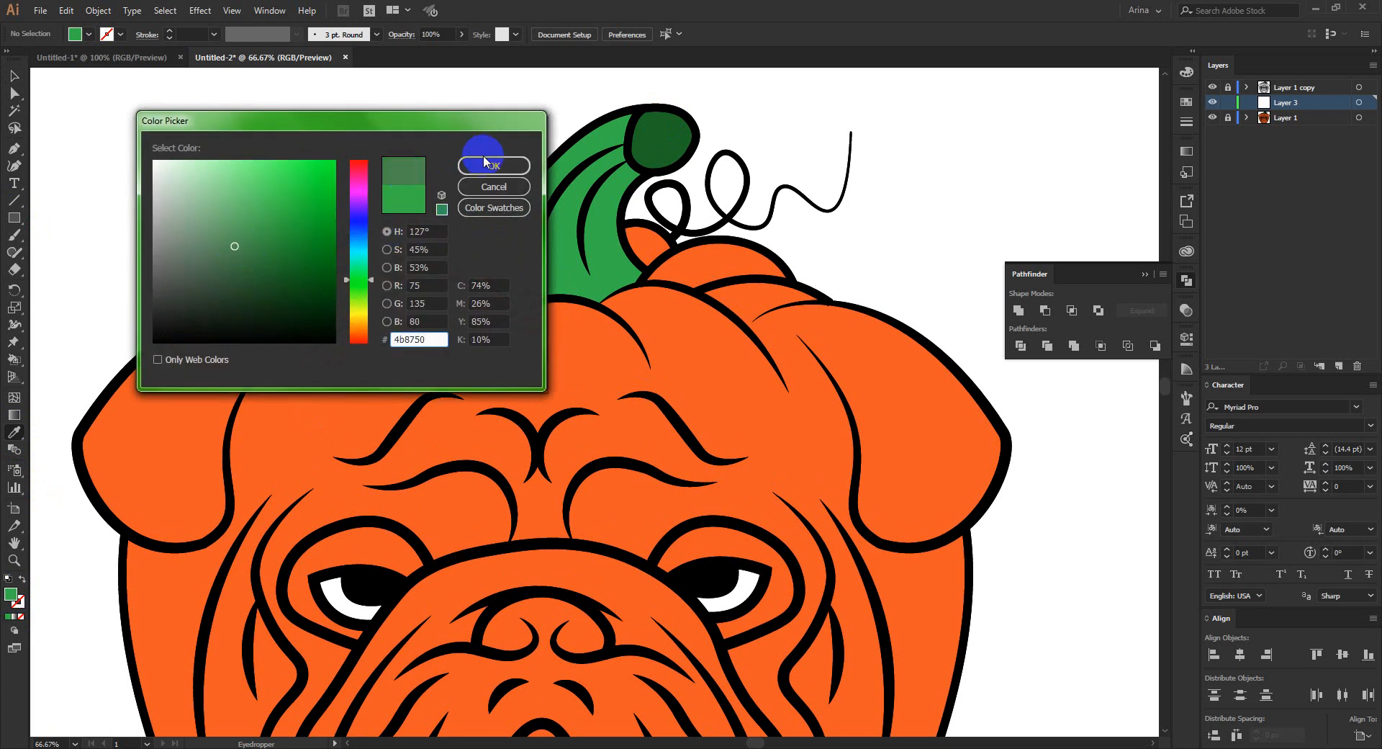
click(486, 162)
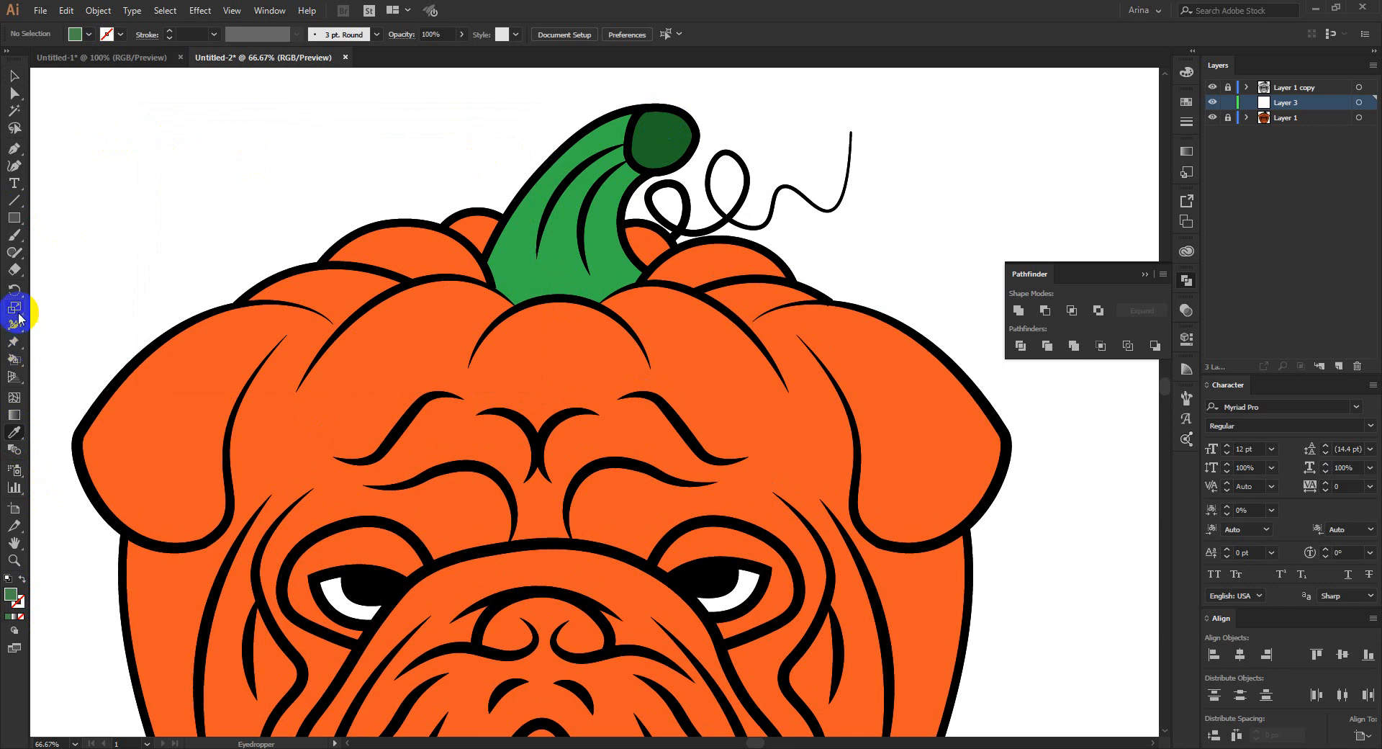
- Draw a freehand Pencil shadow with jagged lower tips over the upper part of the stem on Layer 3, then deselect it
drag(16, 256, 81, 269)
key(alt+space)
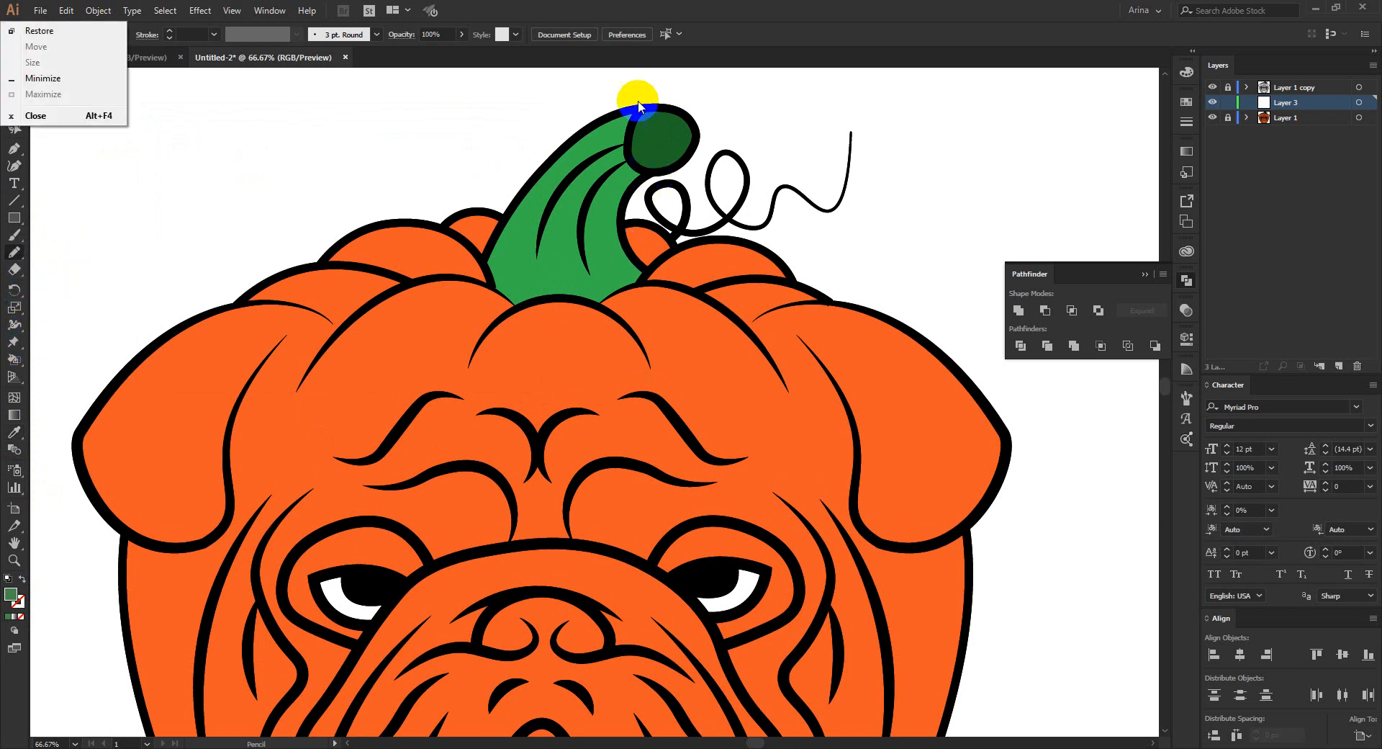
click(703, 4)
scroll(596, 227, up, 1)
scroll(589, 273, up, 2)
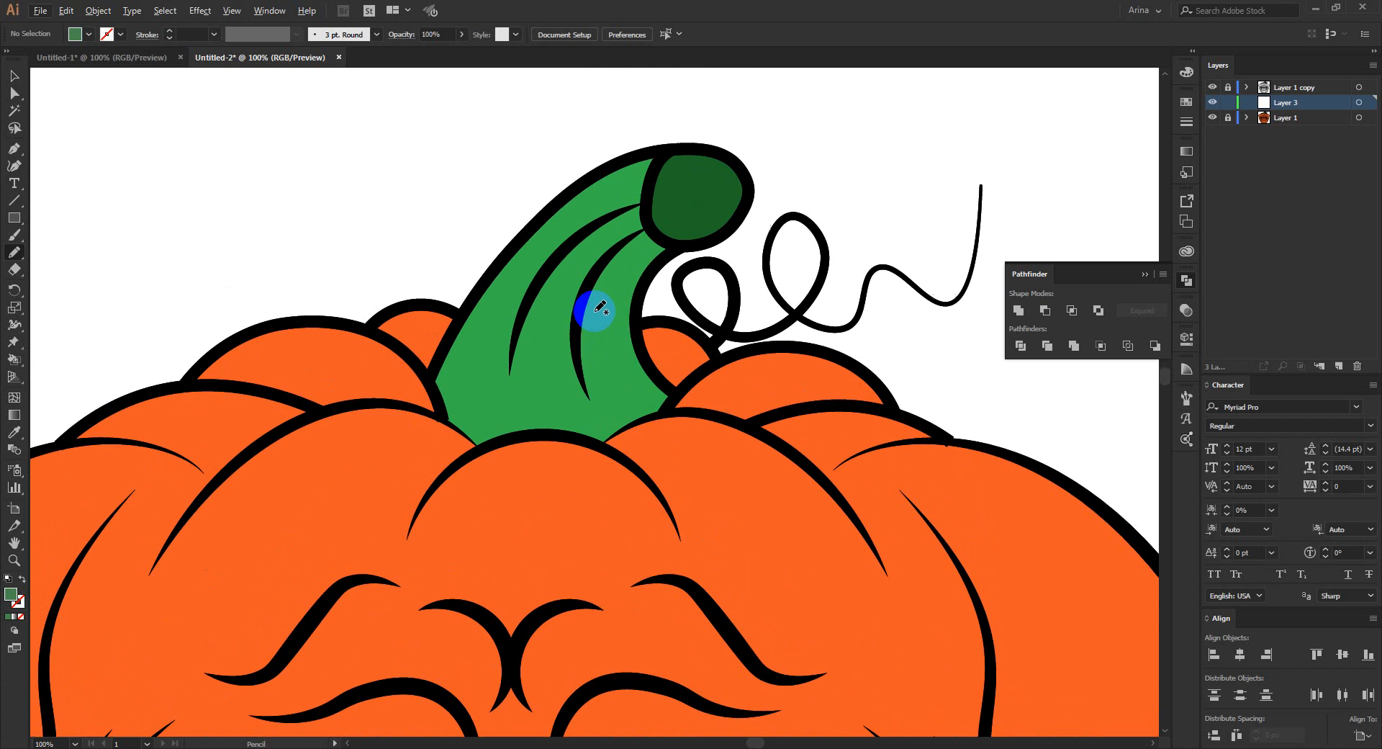
mouse_move(445, 400)
mouse_down()
mouse_move(499, 301)
mouse_move(484, 407)
mouse_move(521, 343)
mouse_move(531, 416)
mouse_move(545, 325)
mouse_move(572, 419)
mouse_move(597, 376)
mouse_move(632, 406)
mouse_move(625, 325)
mouse_move(627, 340)
mouse_move(673, 251)
mouse_move(647, 210)
mouse_move(665, 153)
mouse_move(588, 175)
mouse_move(504, 237)
mouse_move(433, 395)
mouse_up()
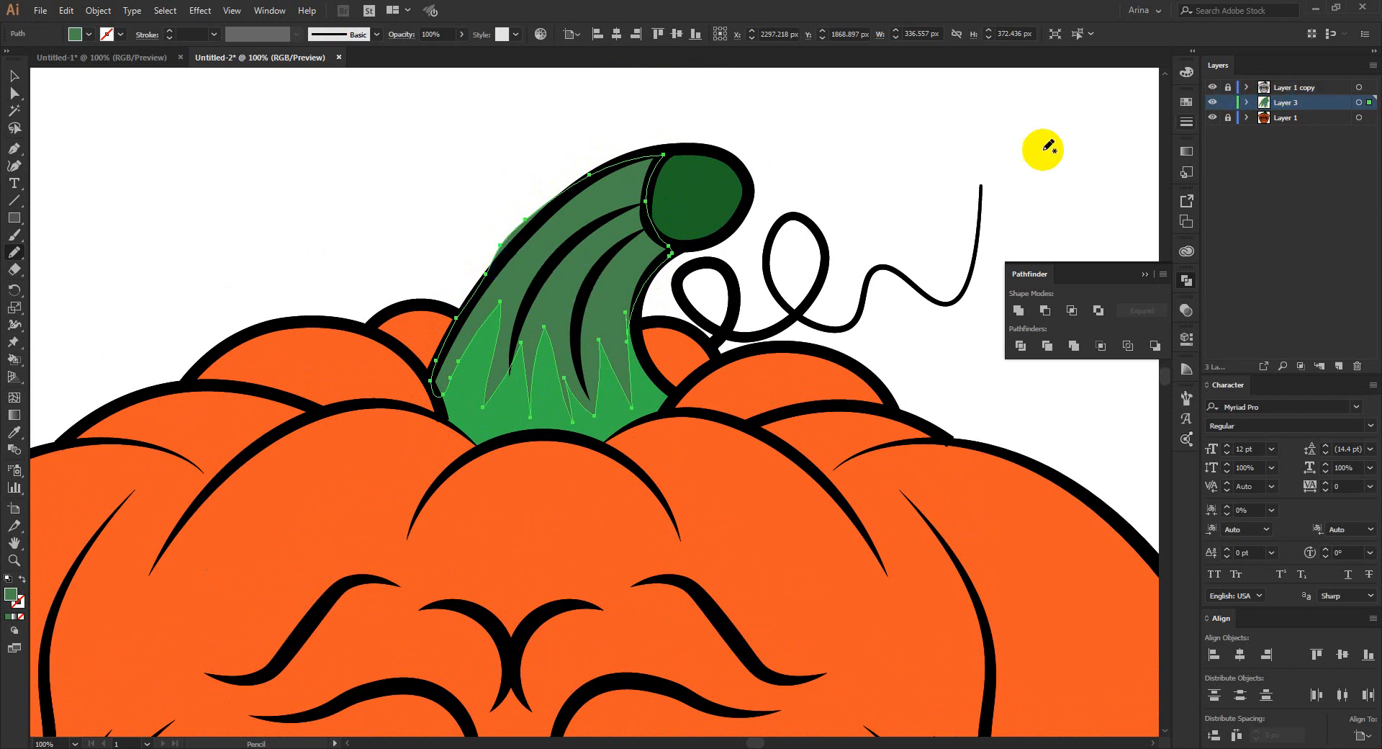
mouse_move(530, 228)
mouse_down()
mouse_move(550, 189)
mouse_move(594, 159)
mouse_move(511, 227)
mouse_move(426, 351)
mouse_up()
key(v)
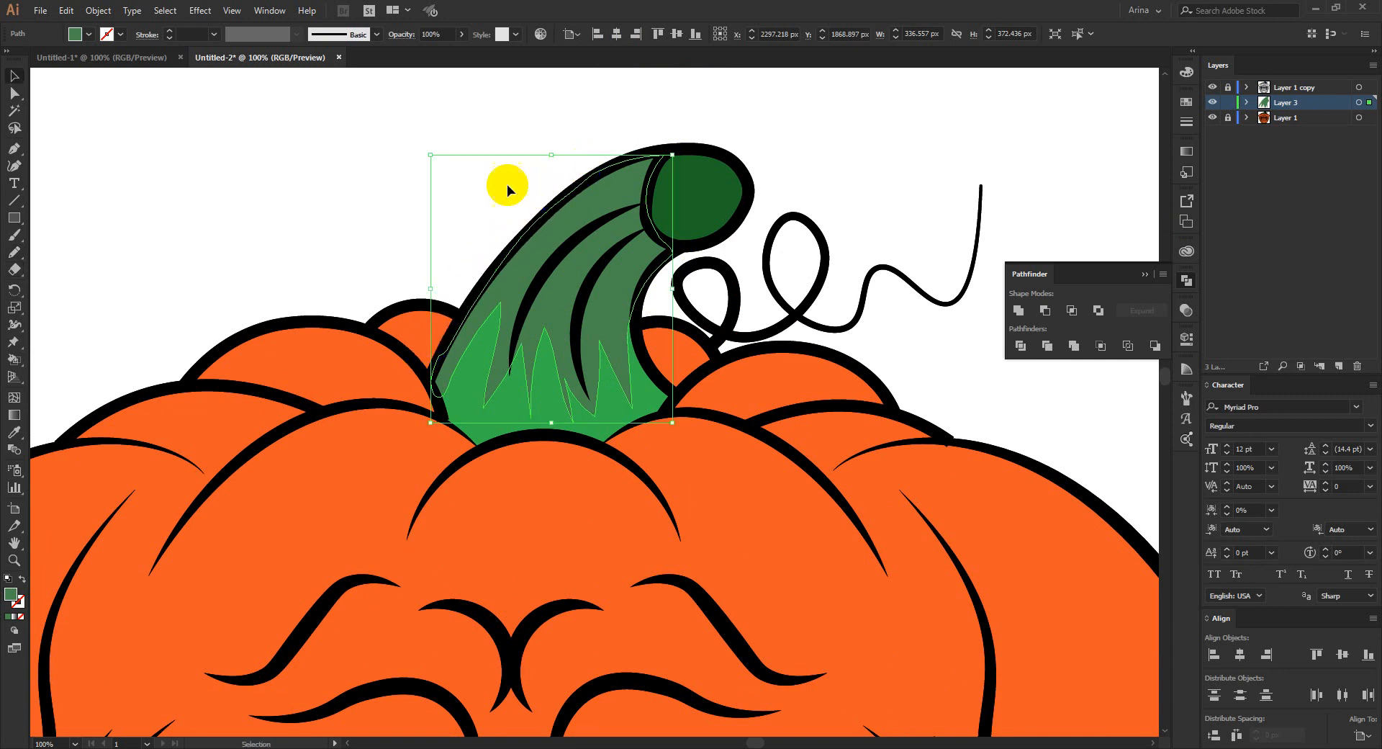
click(412, 270)
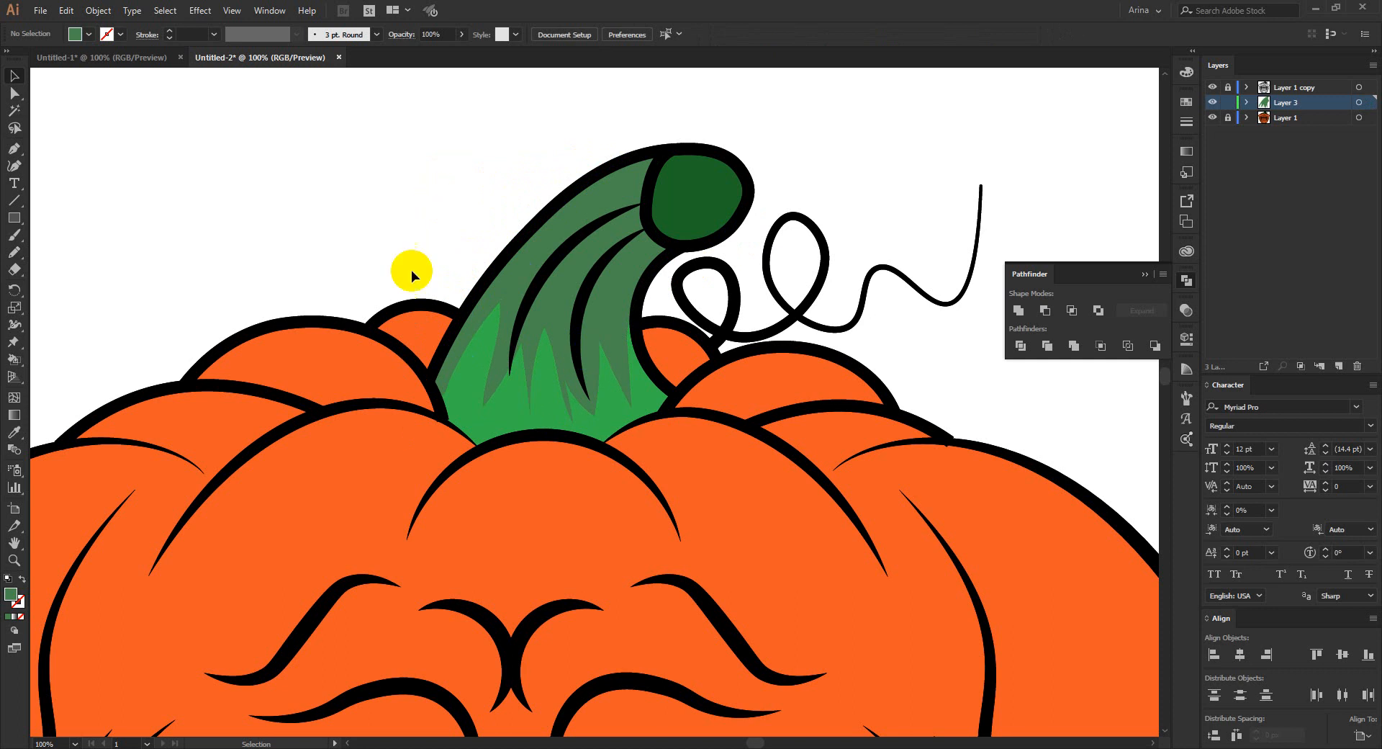
- Sample the pumpkin's orange and darken the fill color to the brownish orange #ba4e2d
scroll(425, 187, down, 2)
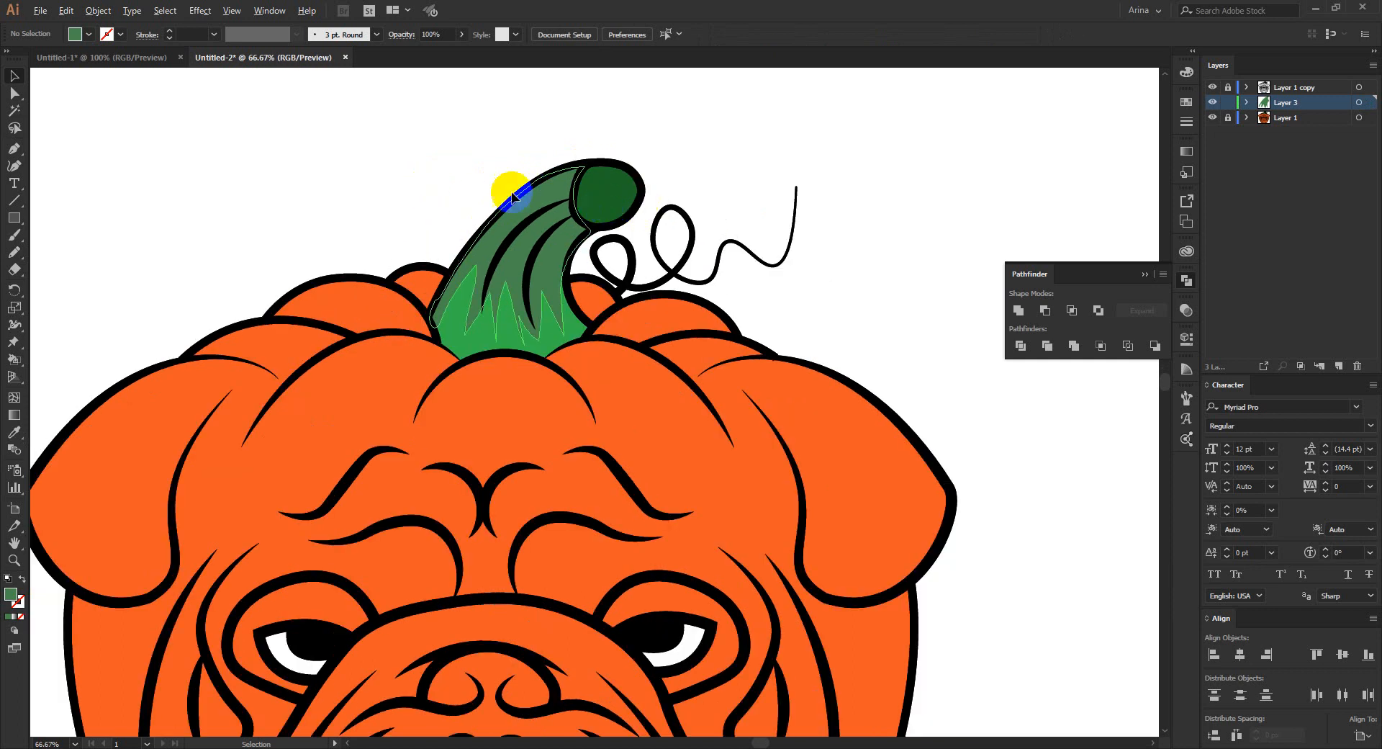
scroll(503, 216, down, 1)
scroll(509, 225, down, 3)
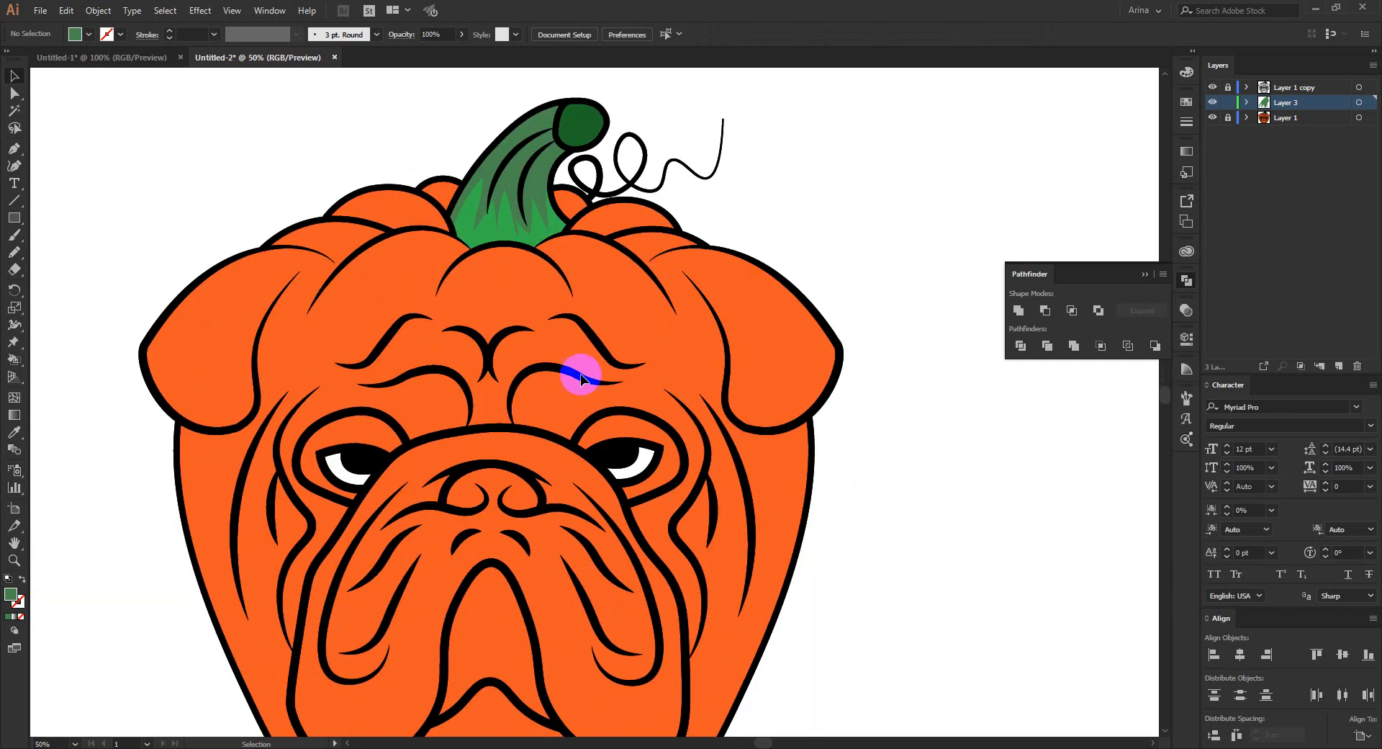
scroll(439, 431, up, 1)
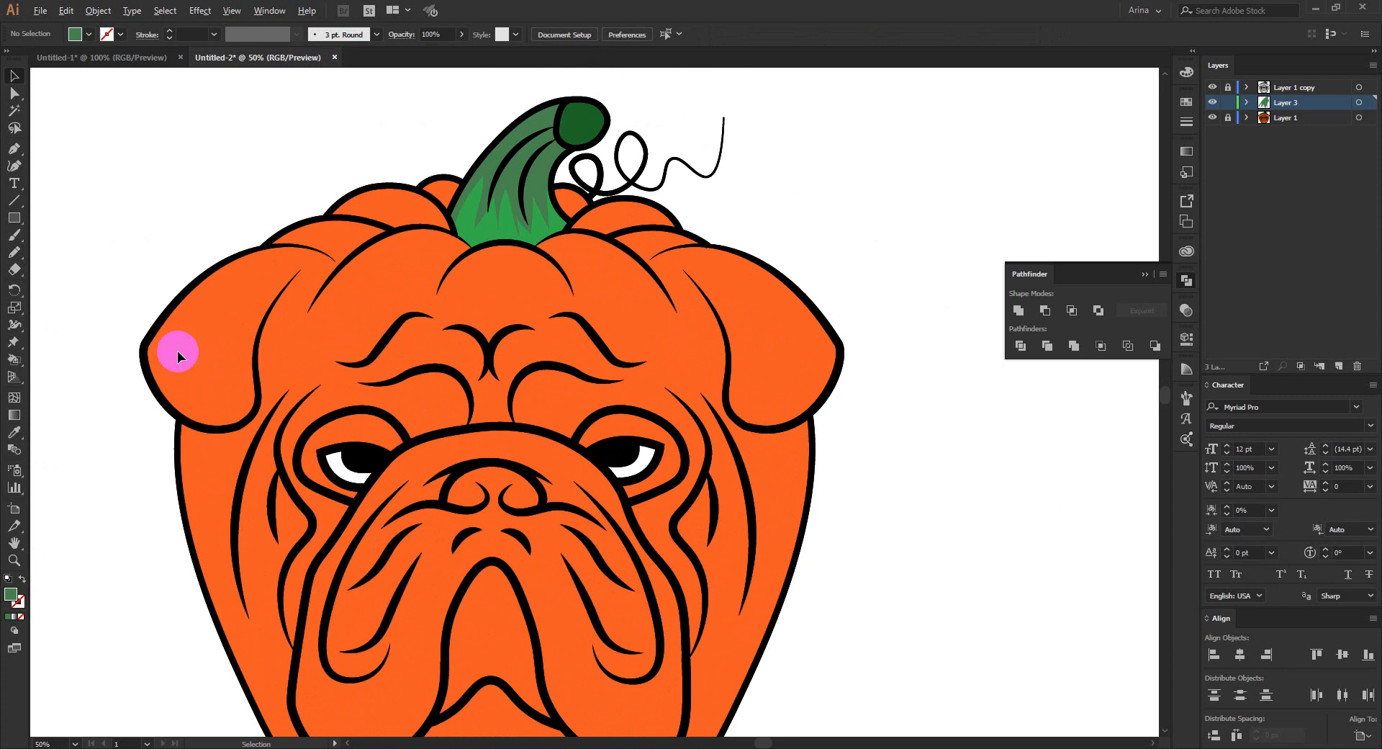
scroll(177, 351, up, 1)
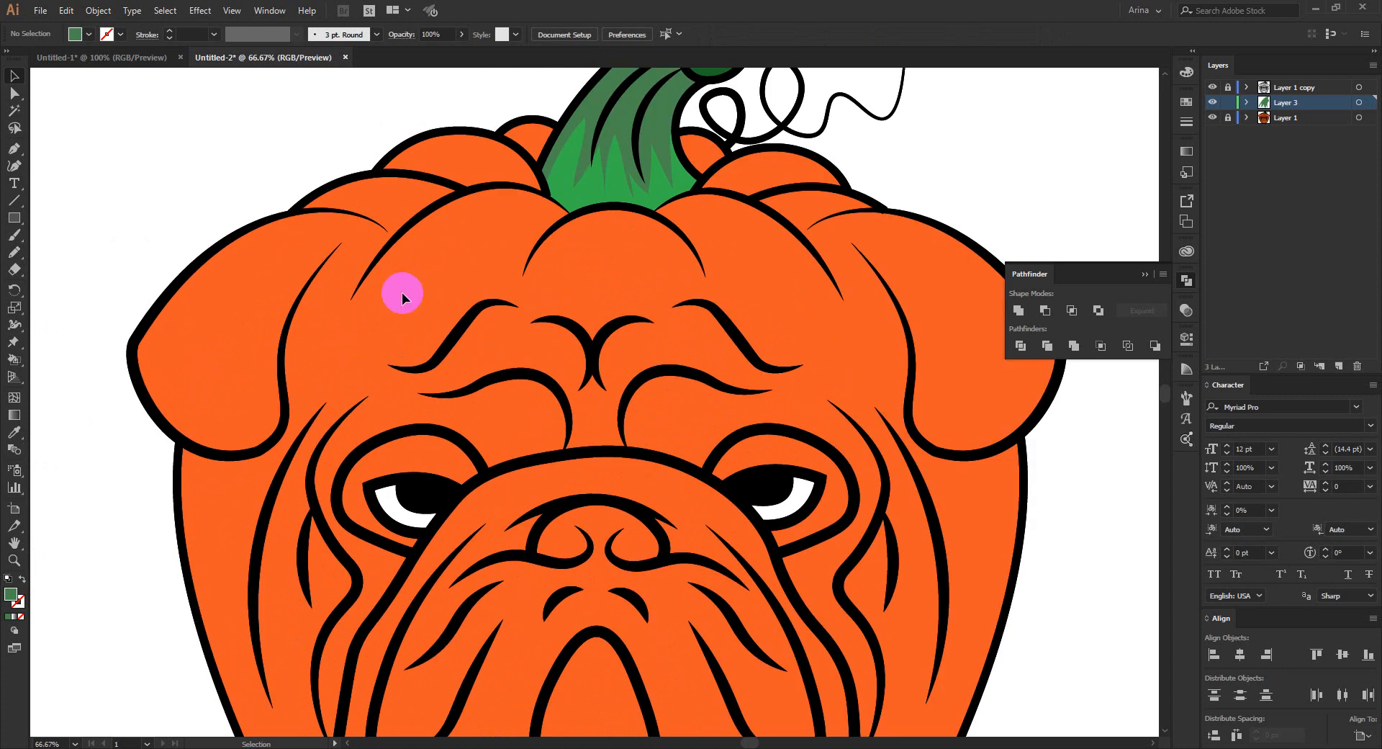
click(24, 433)
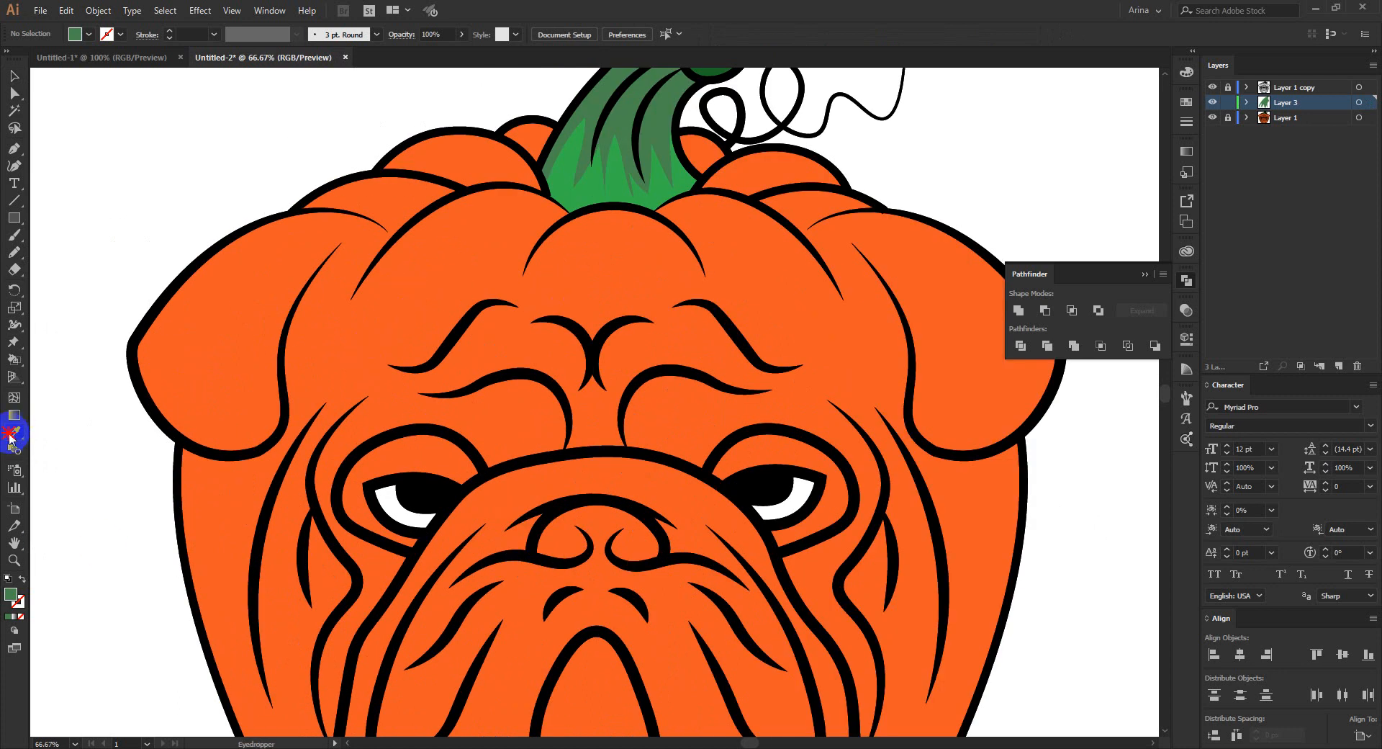
click(490, 286)
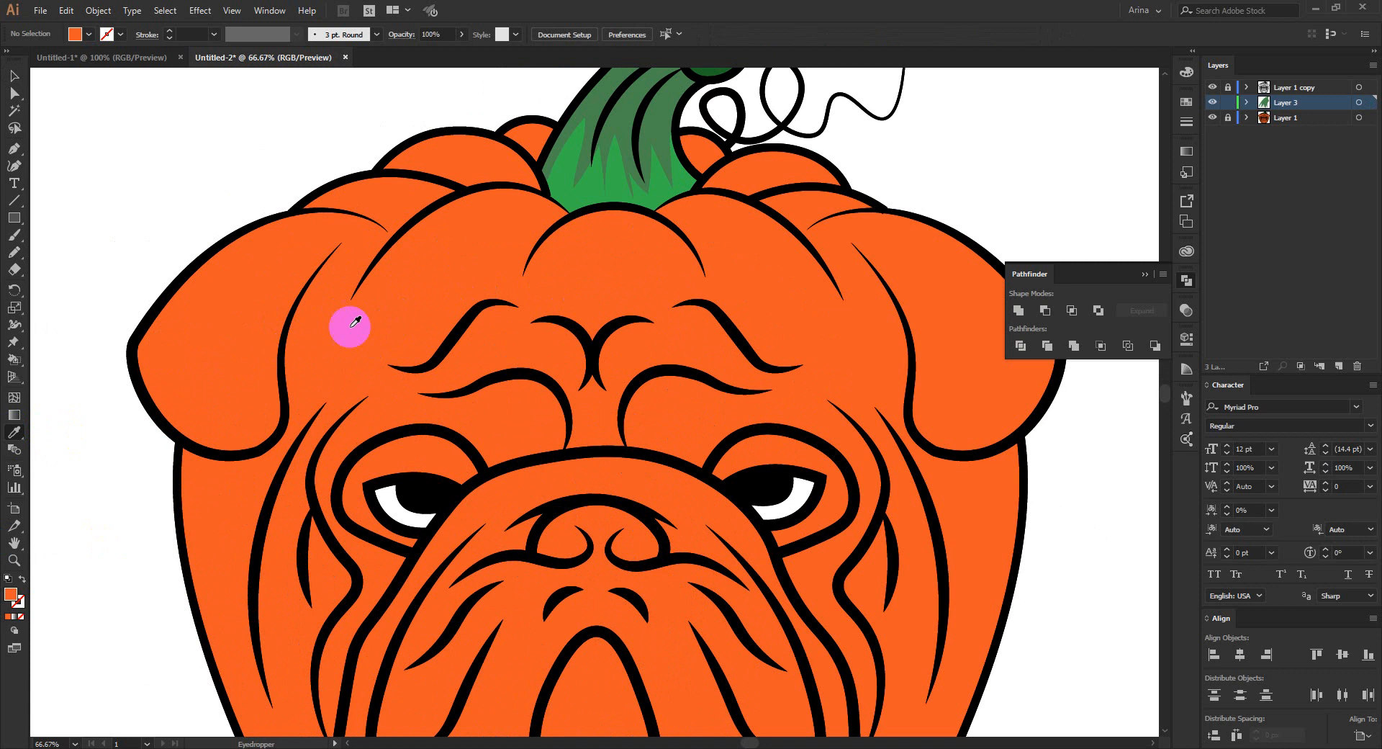
double_click(10, 593)
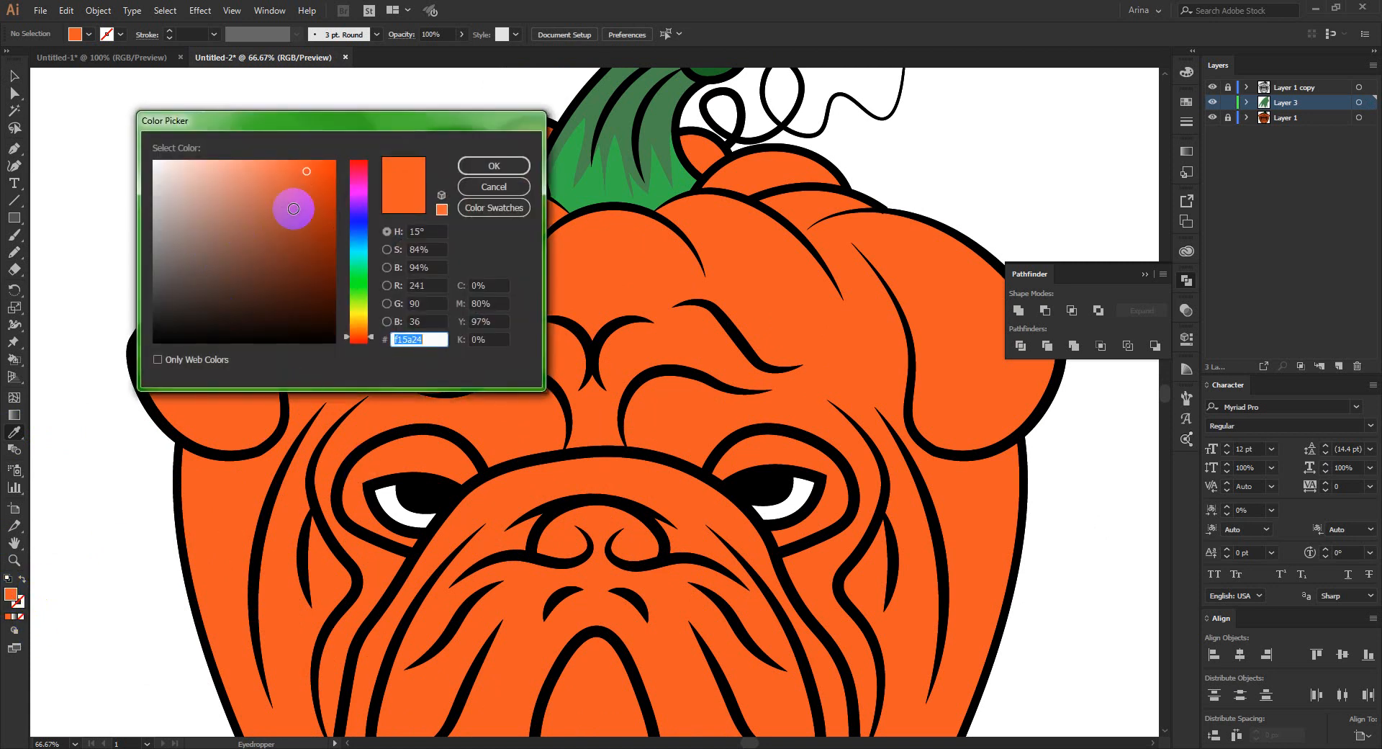
click(293, 208)
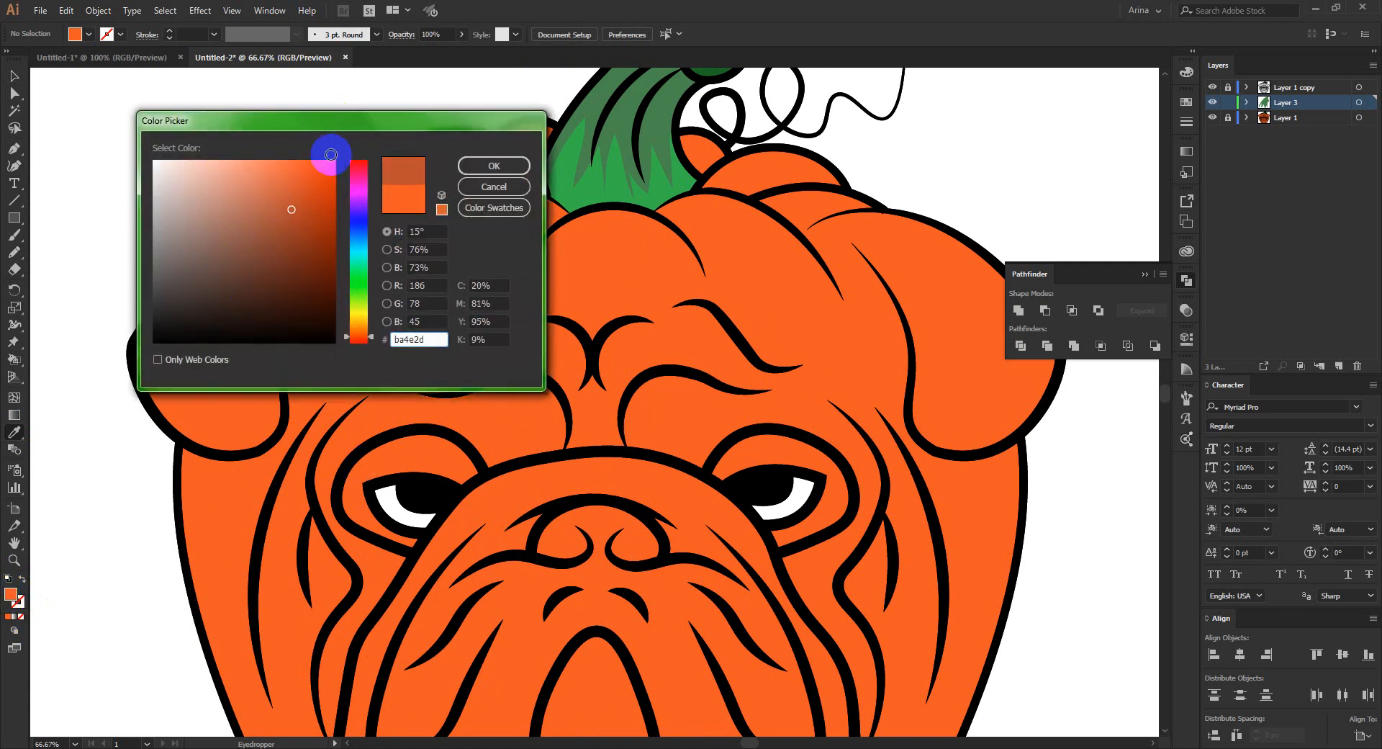
click(494, 165)
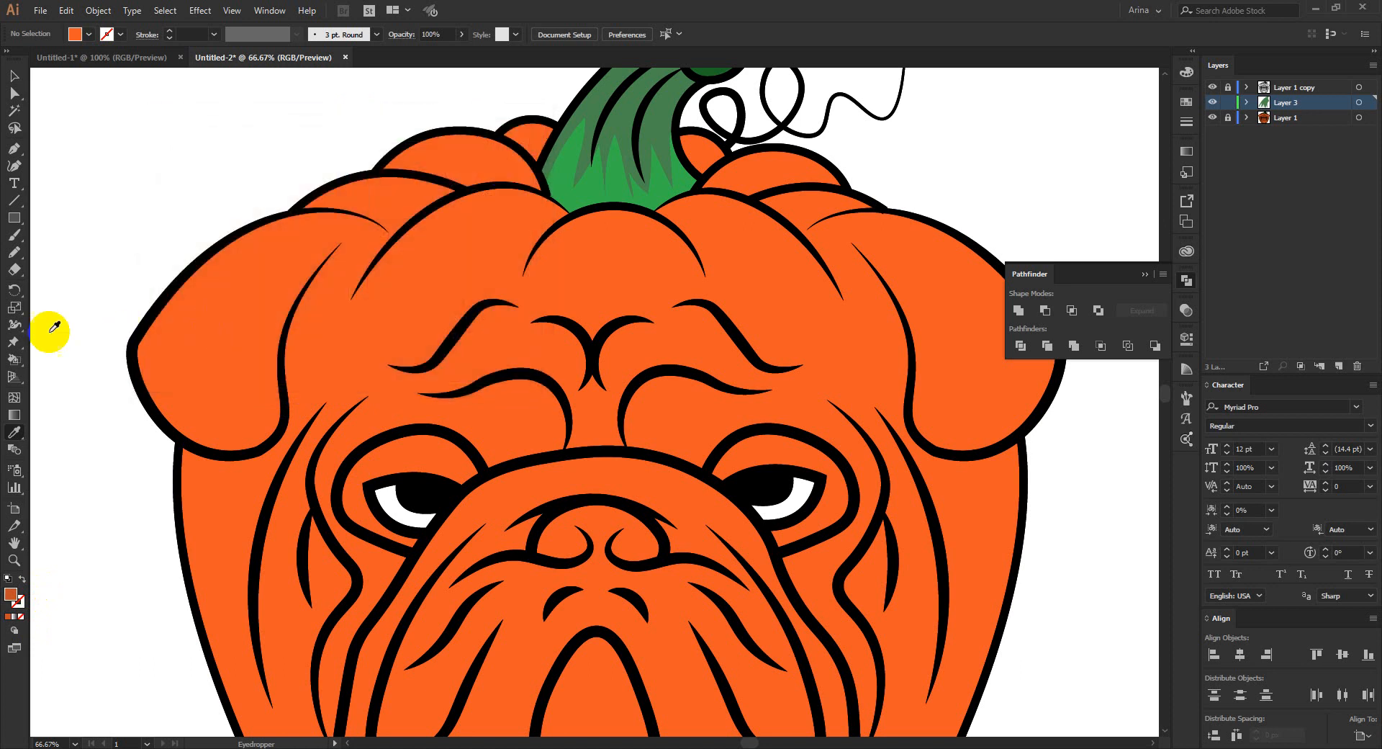
- Draw a Pencil shadow along the outer and lower edge of the left ear and erase the parts spilling past its outline
click(14, 251)
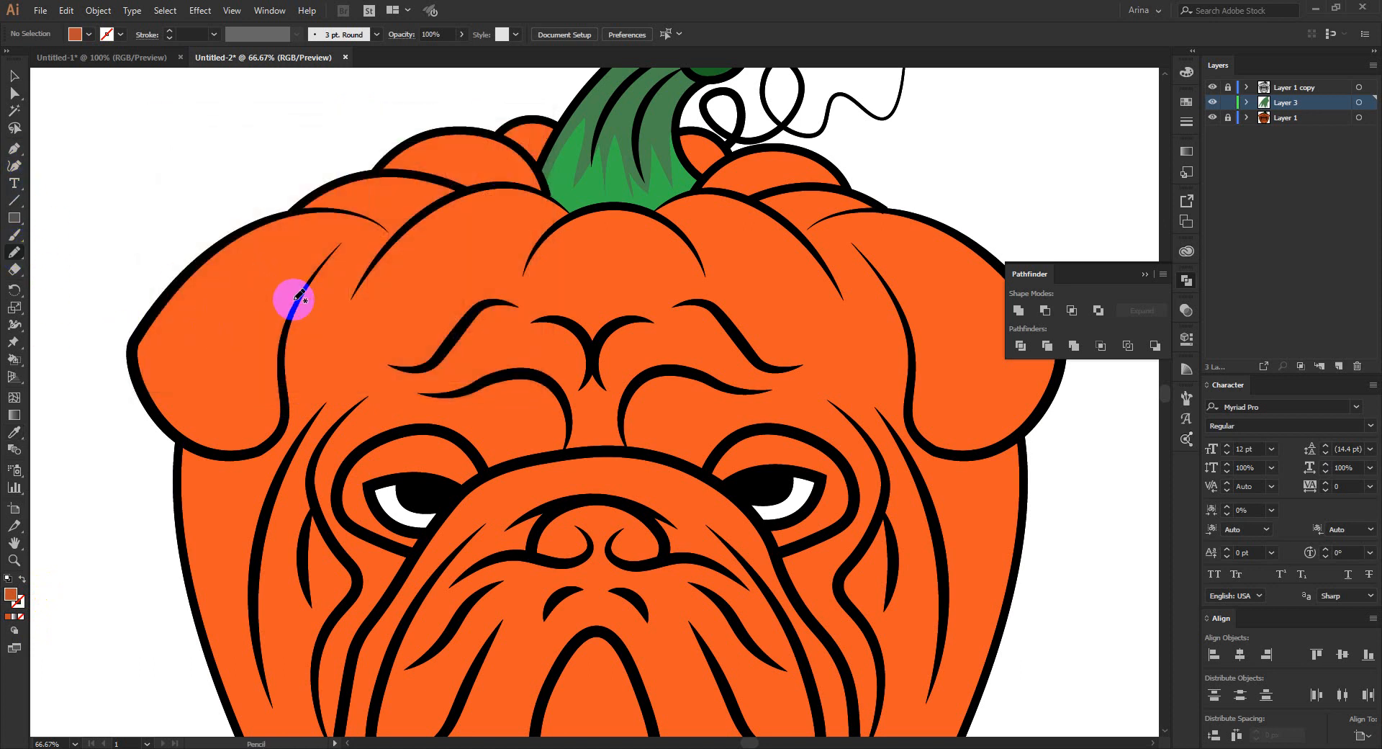
mouse_move(287, 311)
mouse_down()
mouse_move(239, 422)
mouse_move(204, 425)
mouse_move(180, 404)
mouse_move(171, 336)
mouse_move(202, 285)
mouse_move(317, 211)
mouse_move(259, 221)
mouse_move(163, 285)
mouse_move(131, 347)
mouse_move(148, 416)
mouse_move(205, 453)
mouse_move(264, 451)
mouse_move(290, 408)
mouse_move(280, 317)
mouse_up()
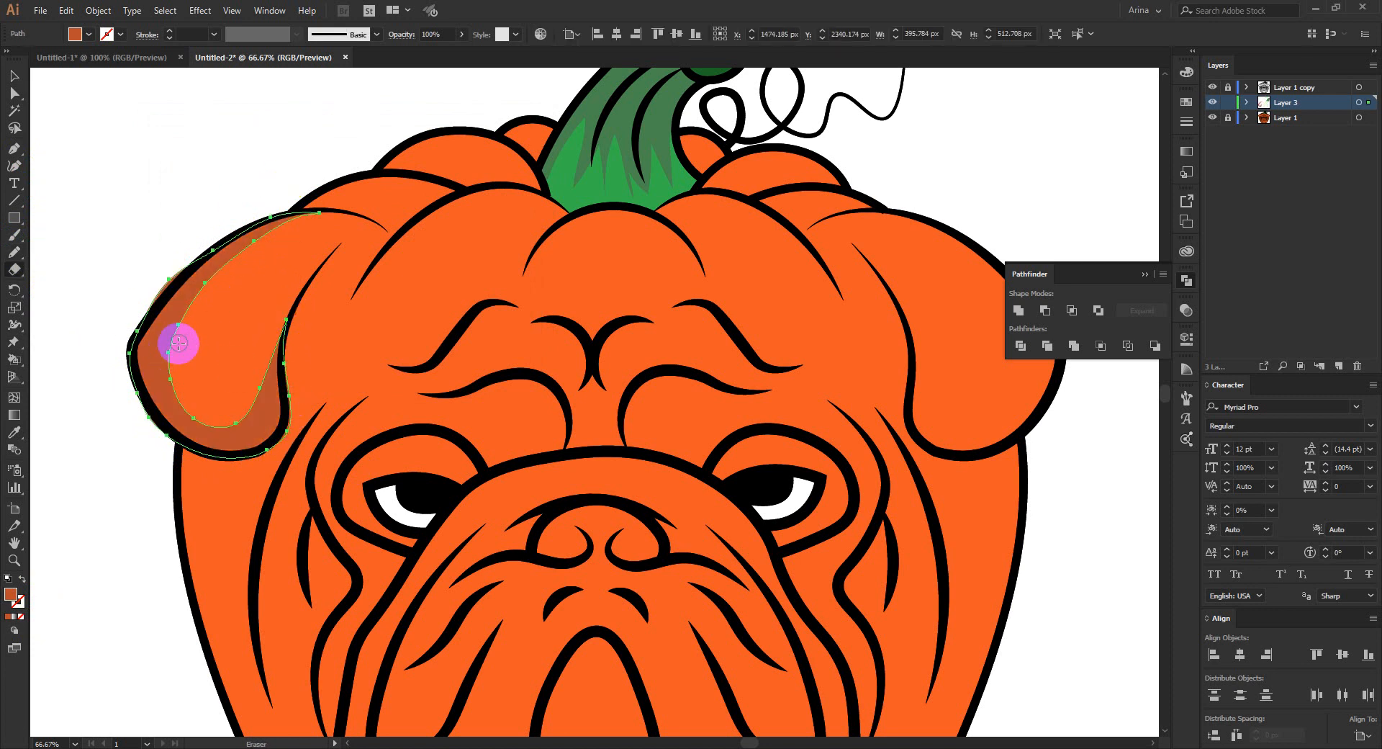
mouse_move(178, 344)
mouse_down()
mouse_move(198, 253)
mouse_move(131, 333)
mouse_move(139, 299)
mouse_move(123, 387)
mouse_move(164, 447)
mouse_move(253, 457)
mouse_up()
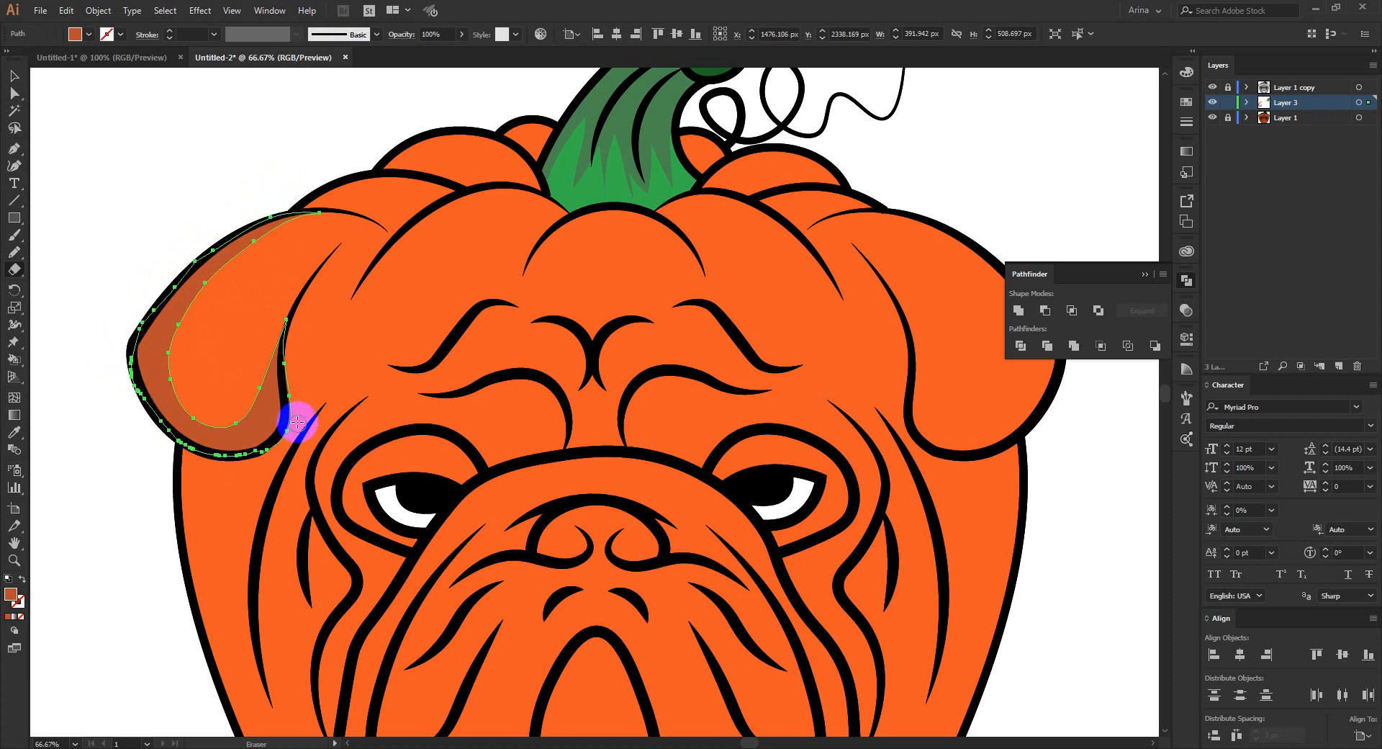
mouse_move(292, 338)
mouse_down()
mouse_move(292, 432)
mouse_move(262, 464)
mouse_move(295, 419)
mouse_move(270, 463)
mouse_up()
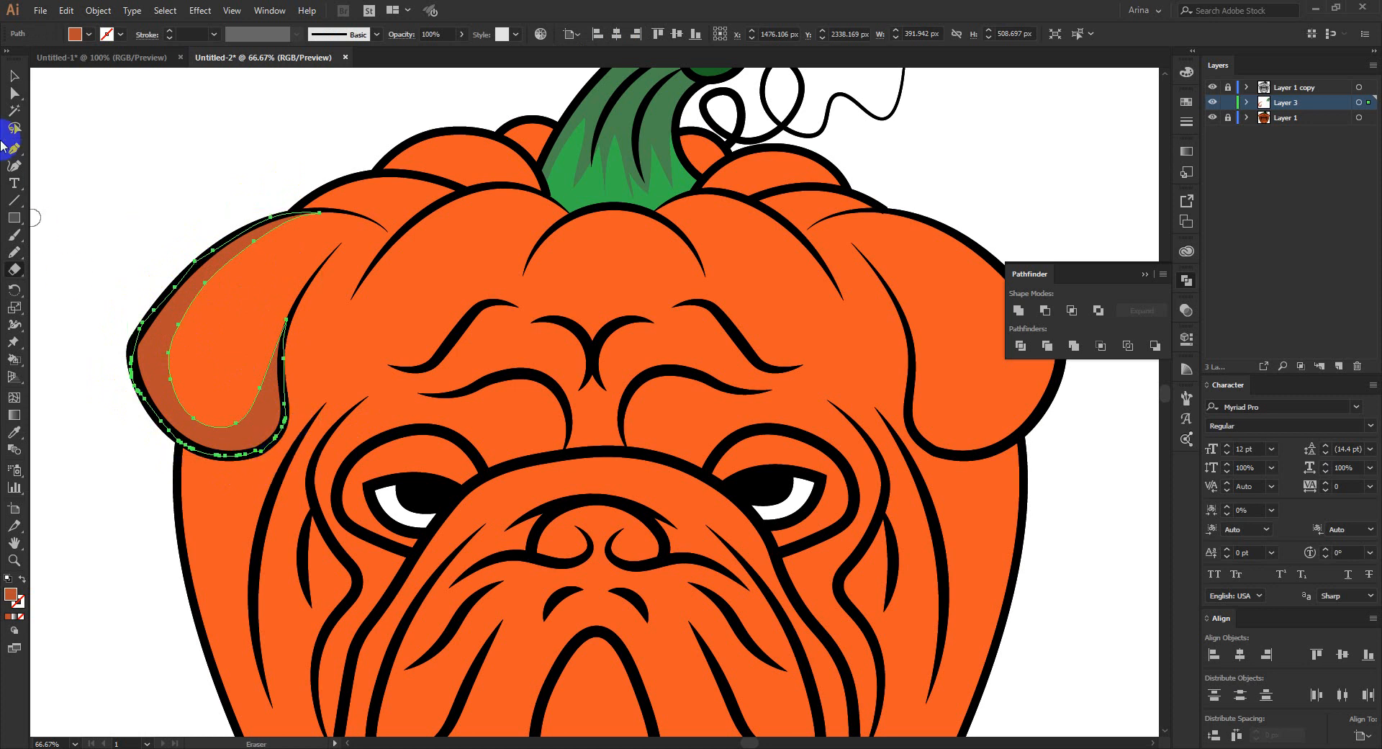
click(15, 77)
click(156, 139)
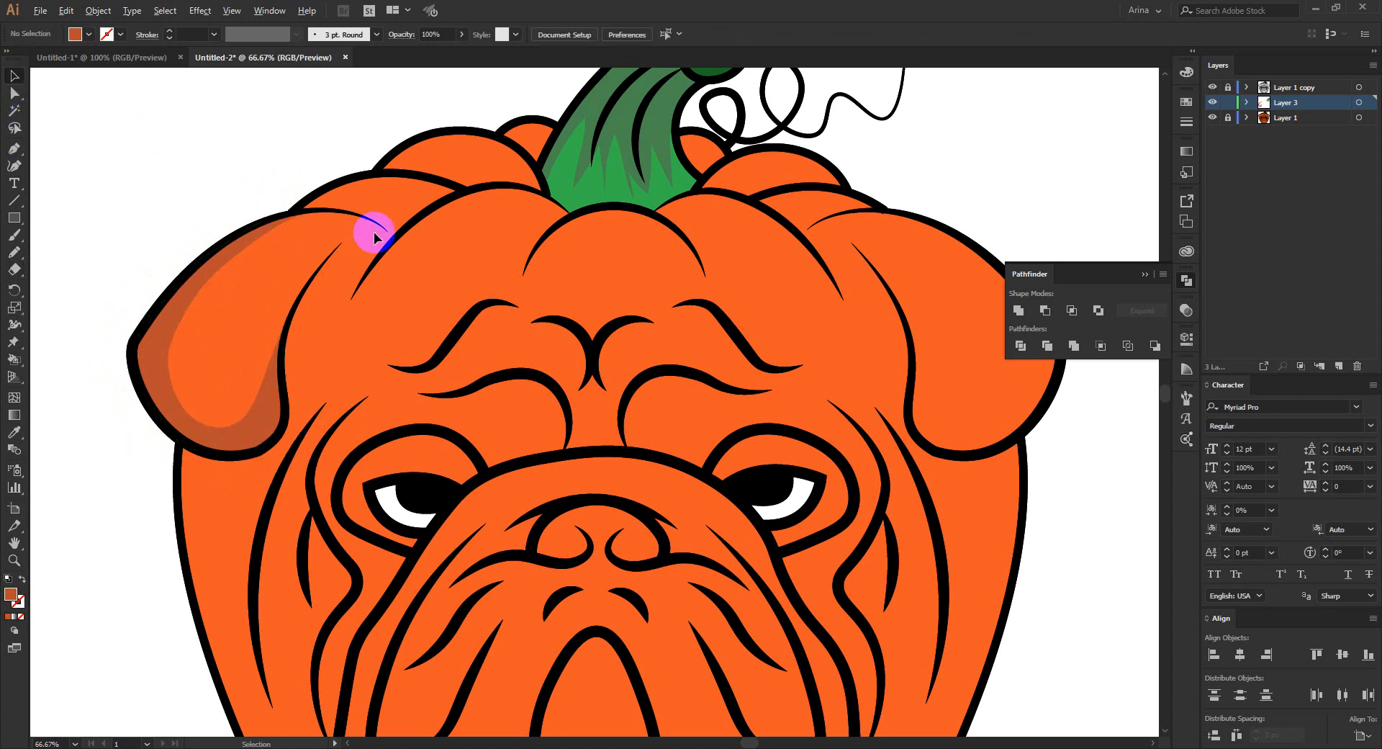
- Examine the ears, face and lower body of the bulldog pumpkin for areas that need shadows
scroll(374, 232, down, 1)
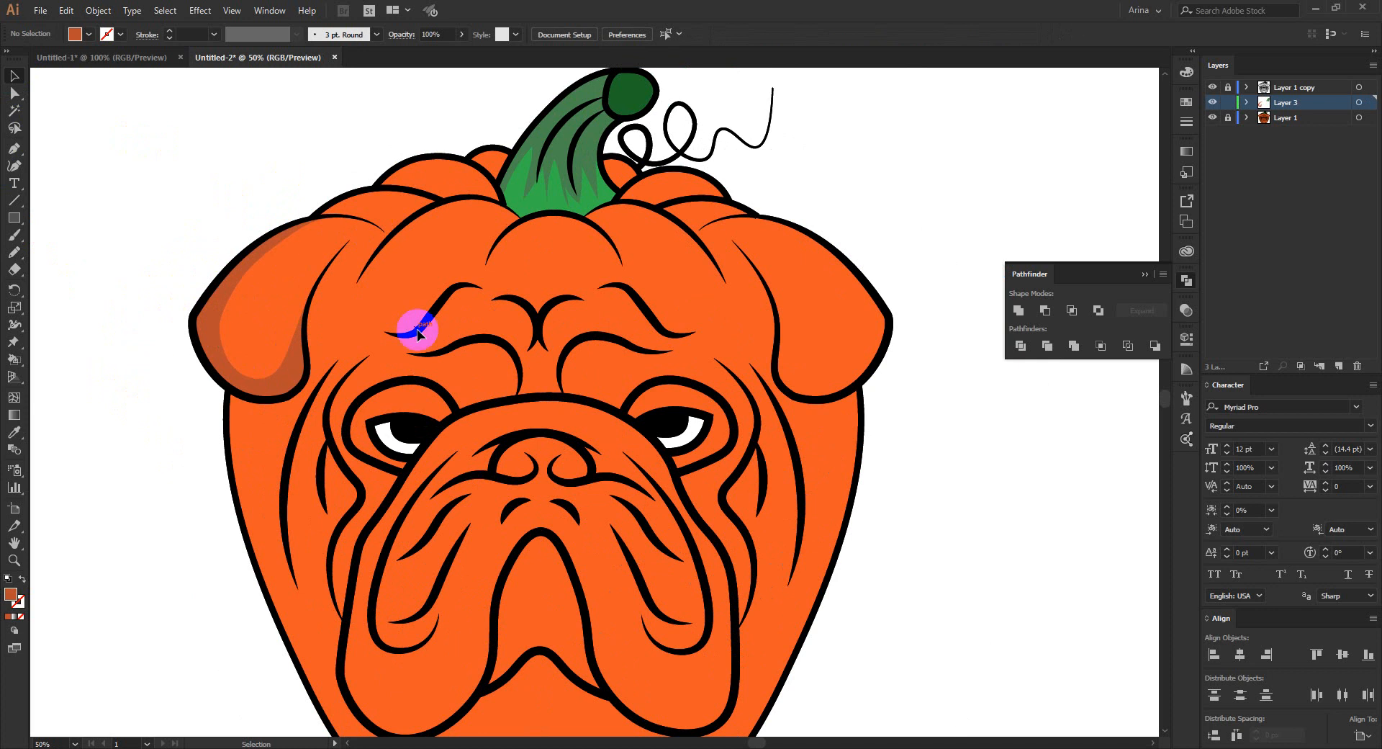
scroll(417, 332, up, 1)
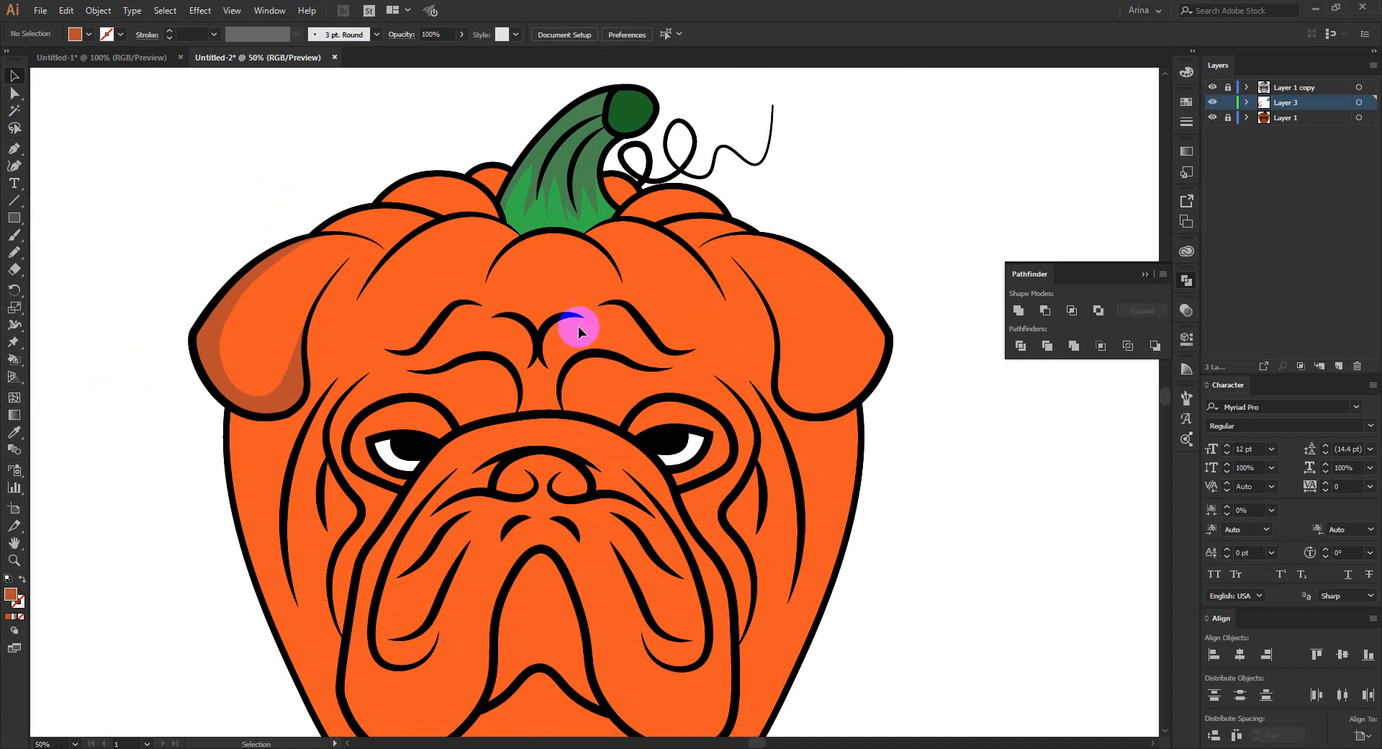
scroll(923, 296, up, 1)
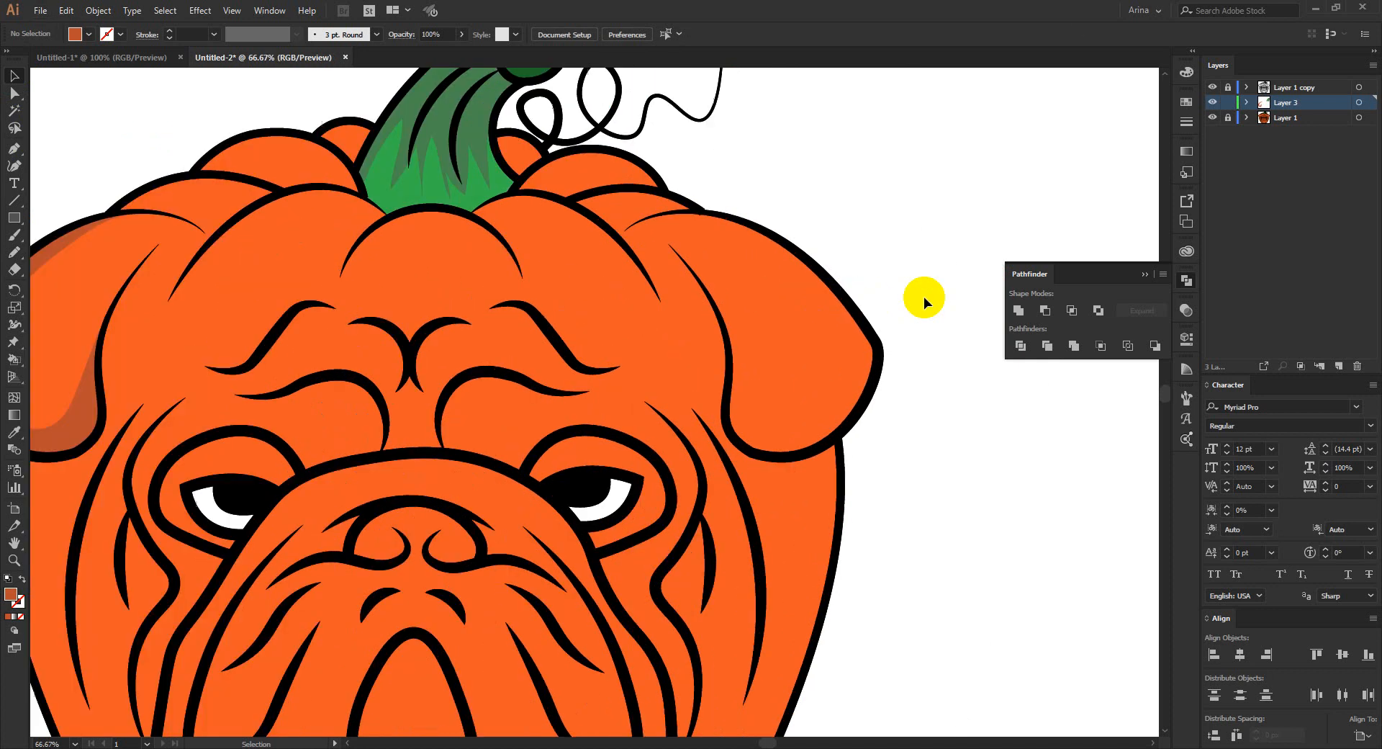
scroll(577, 300, down, 1)
scroll(301, 348, down, 1)
scroll(303, 342, down, 5)
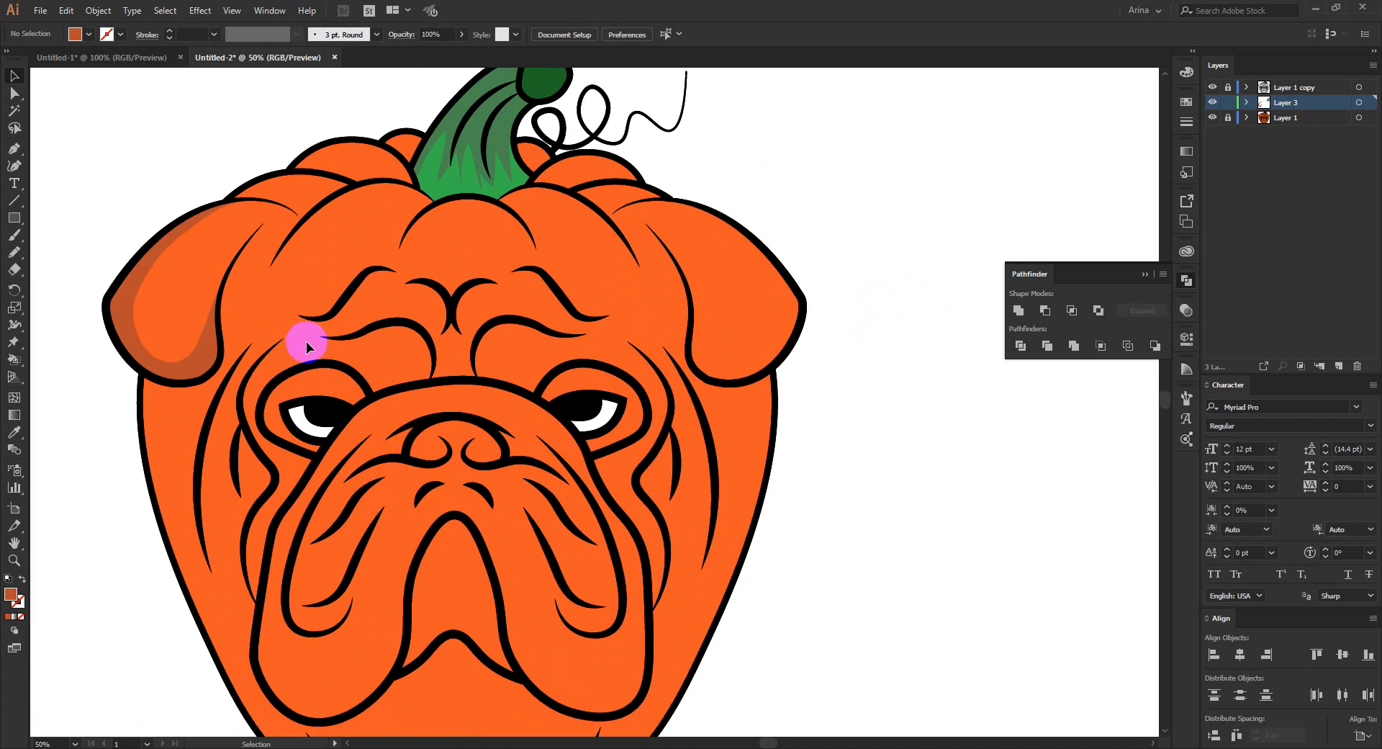
scroll(395, 171, up, 3)
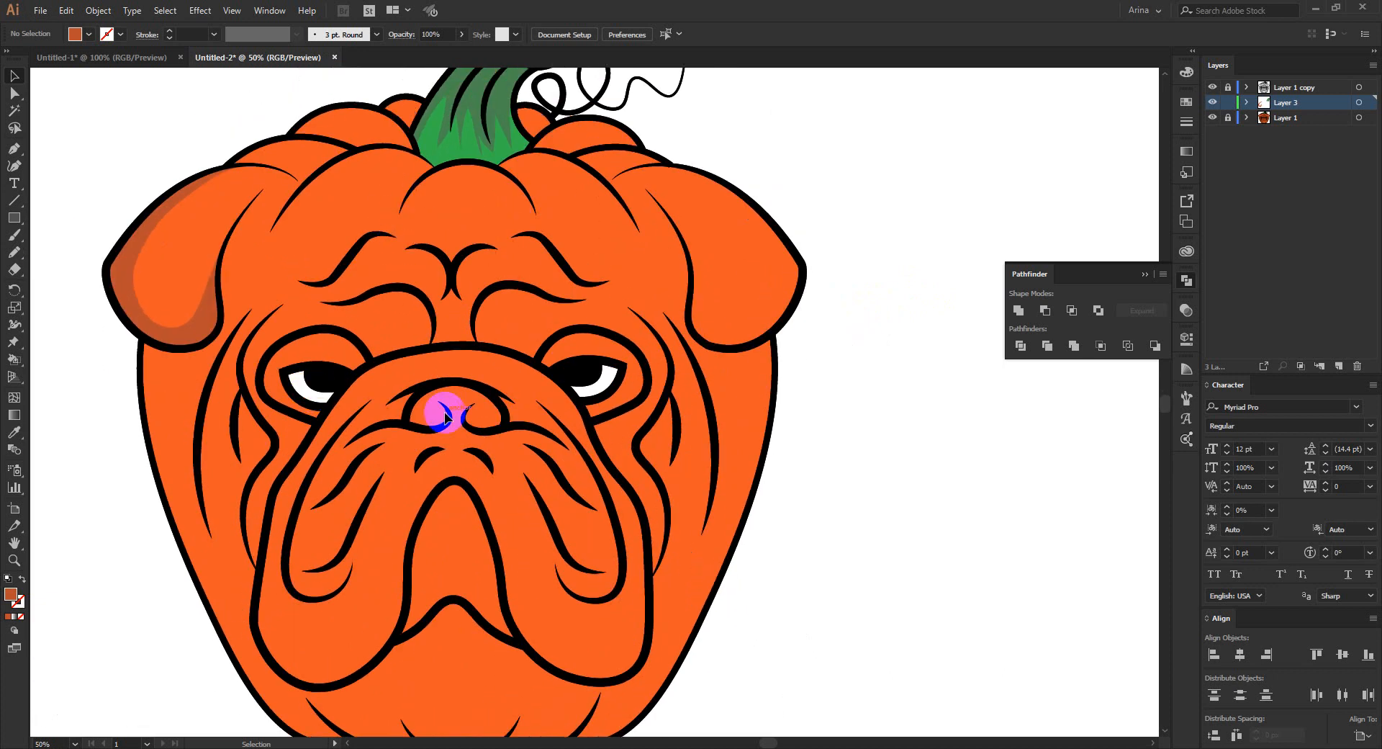
scroll(509, 333, down, 6)
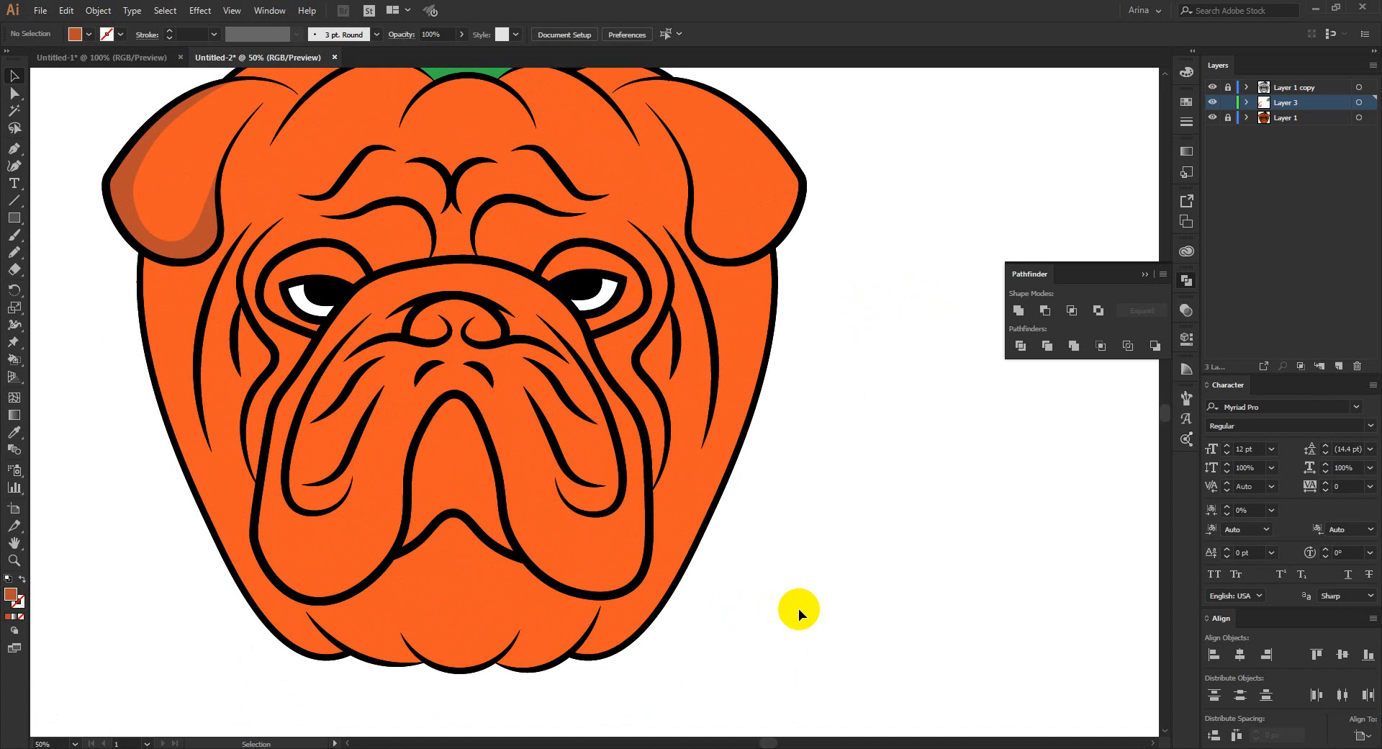
key(ctrl+0)
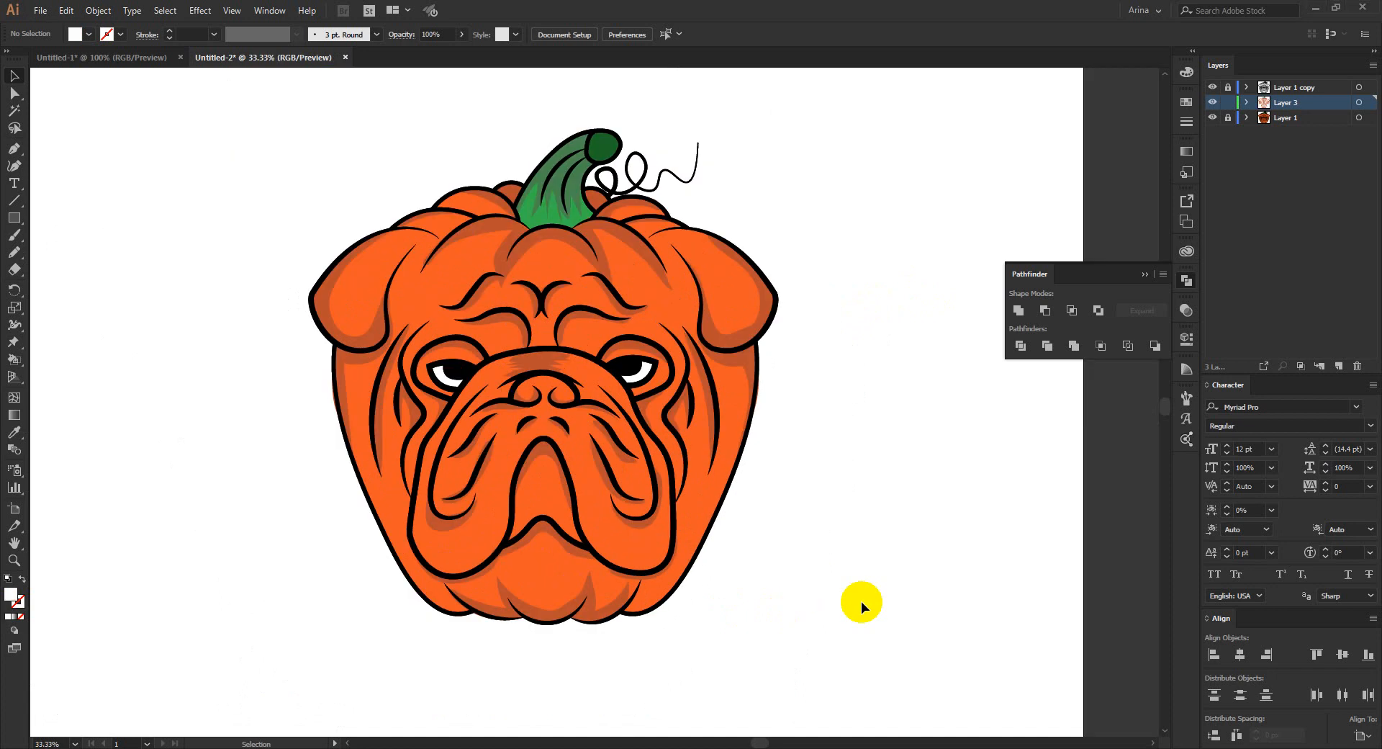
- Inspect the shading on the bulldog pumpkin up close and hide the Layer 1 copy line art to view it alone
ctrl+click(571, 269)
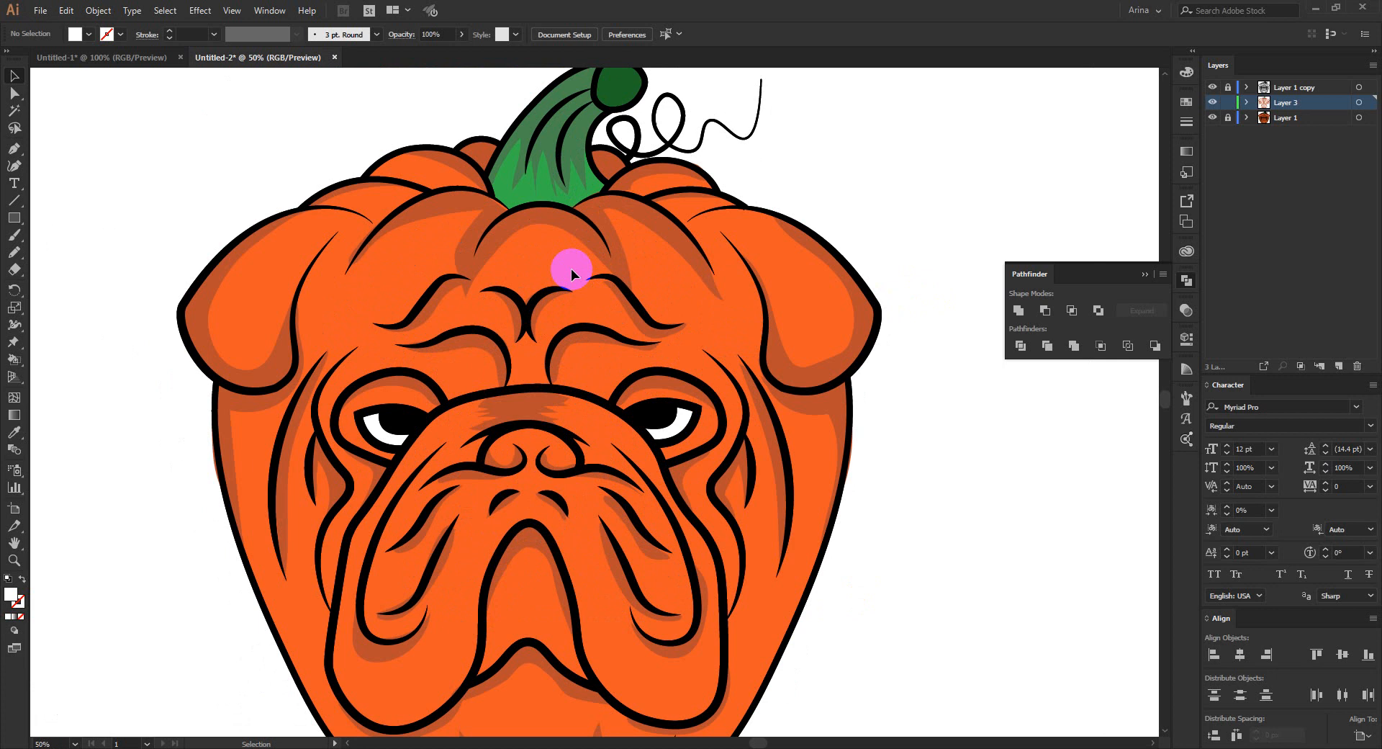
ctrl+alt+click(521, 340)
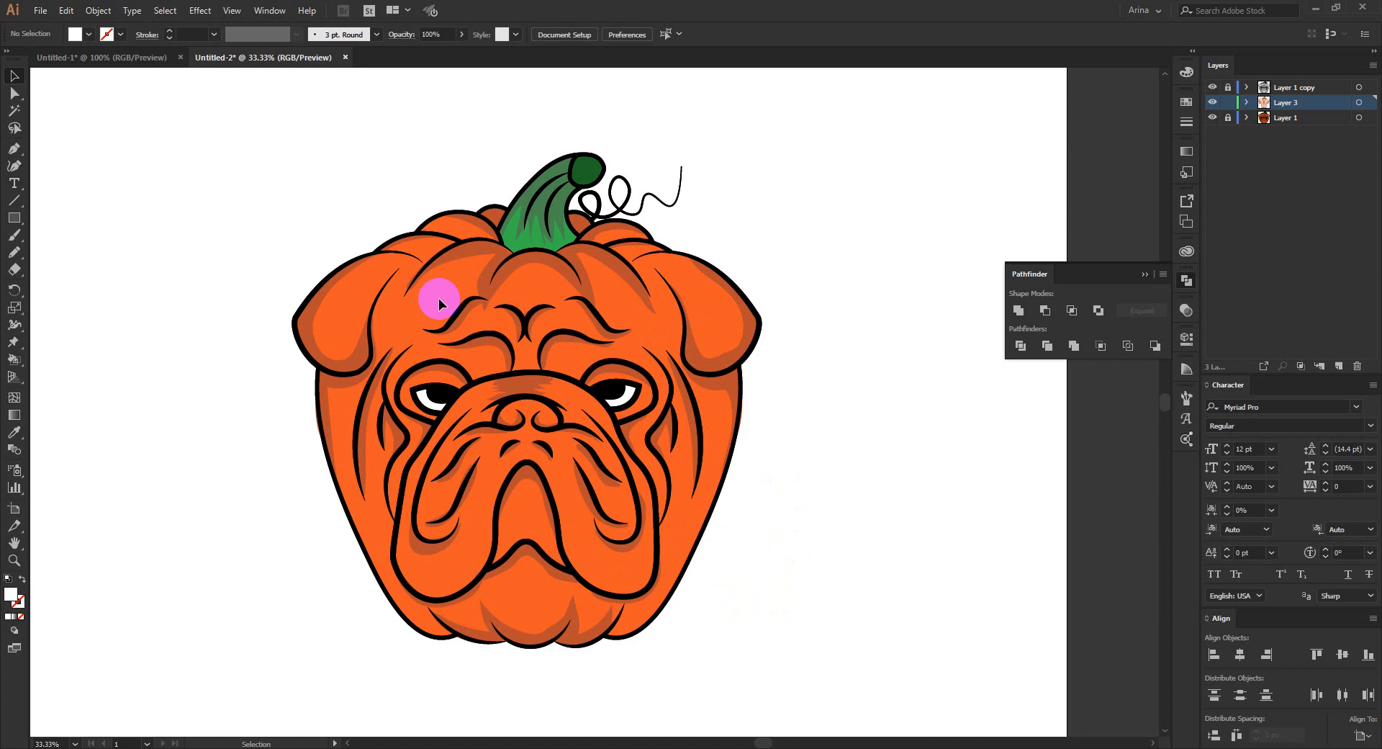
click(1215, 88)
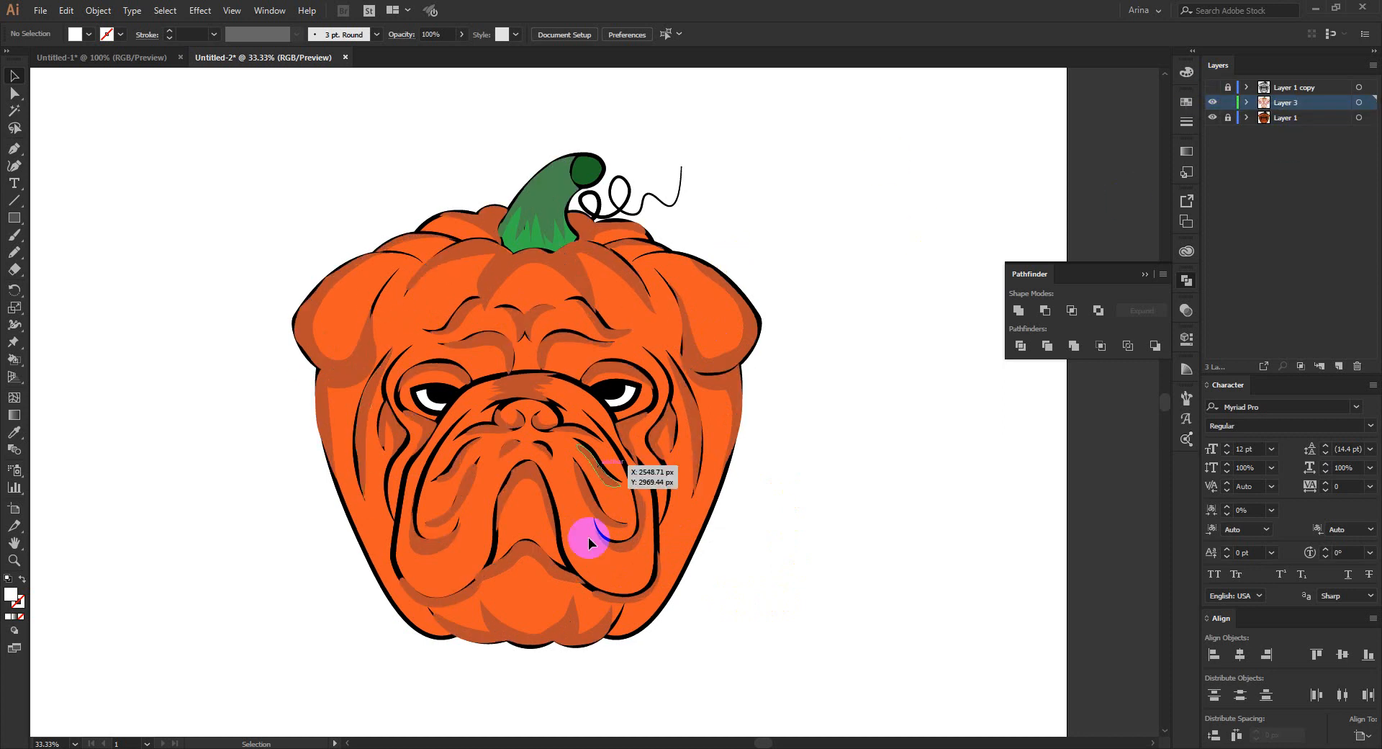
- Show the Layer 1 copy line art again and examine the shaded face, ears and lower body for places needing highlights
click(1212, 87)
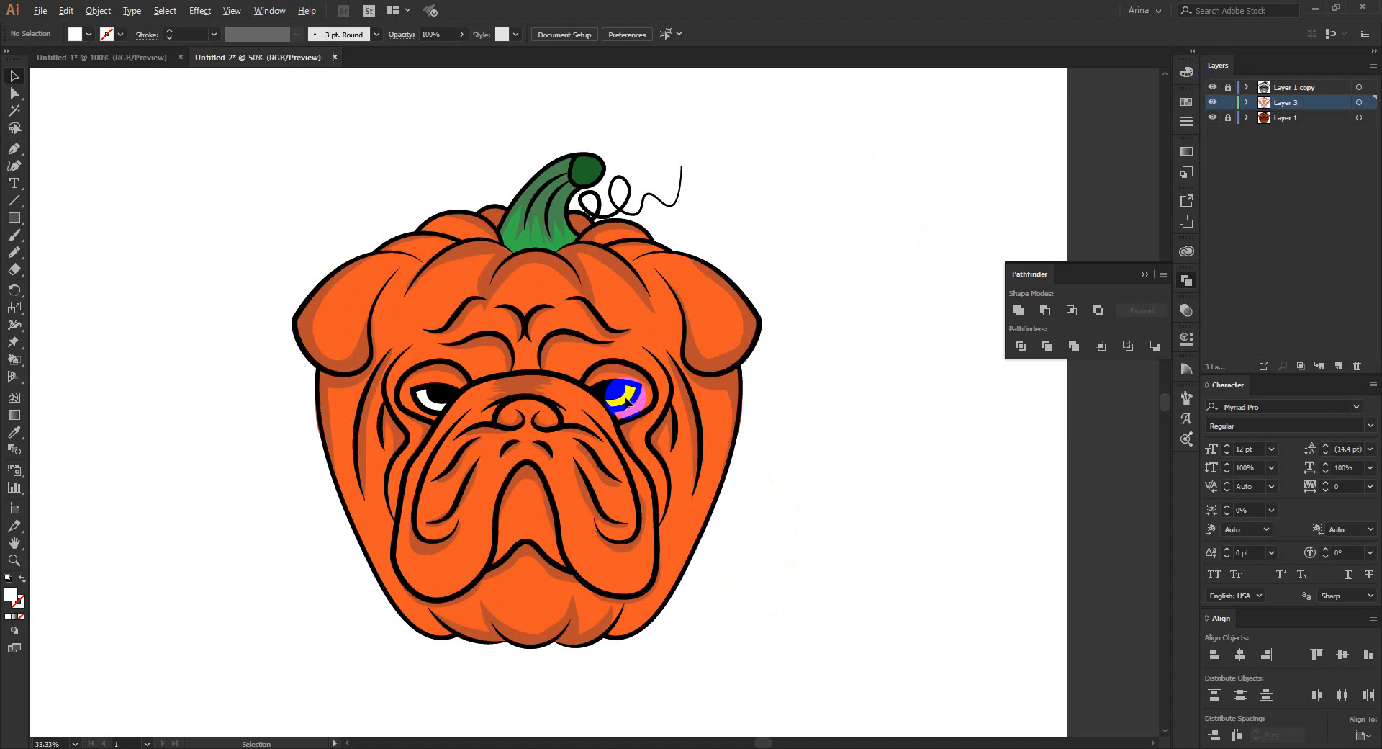
scroll(625, 398, up, 1)
scroll(524, 332, down, 1)
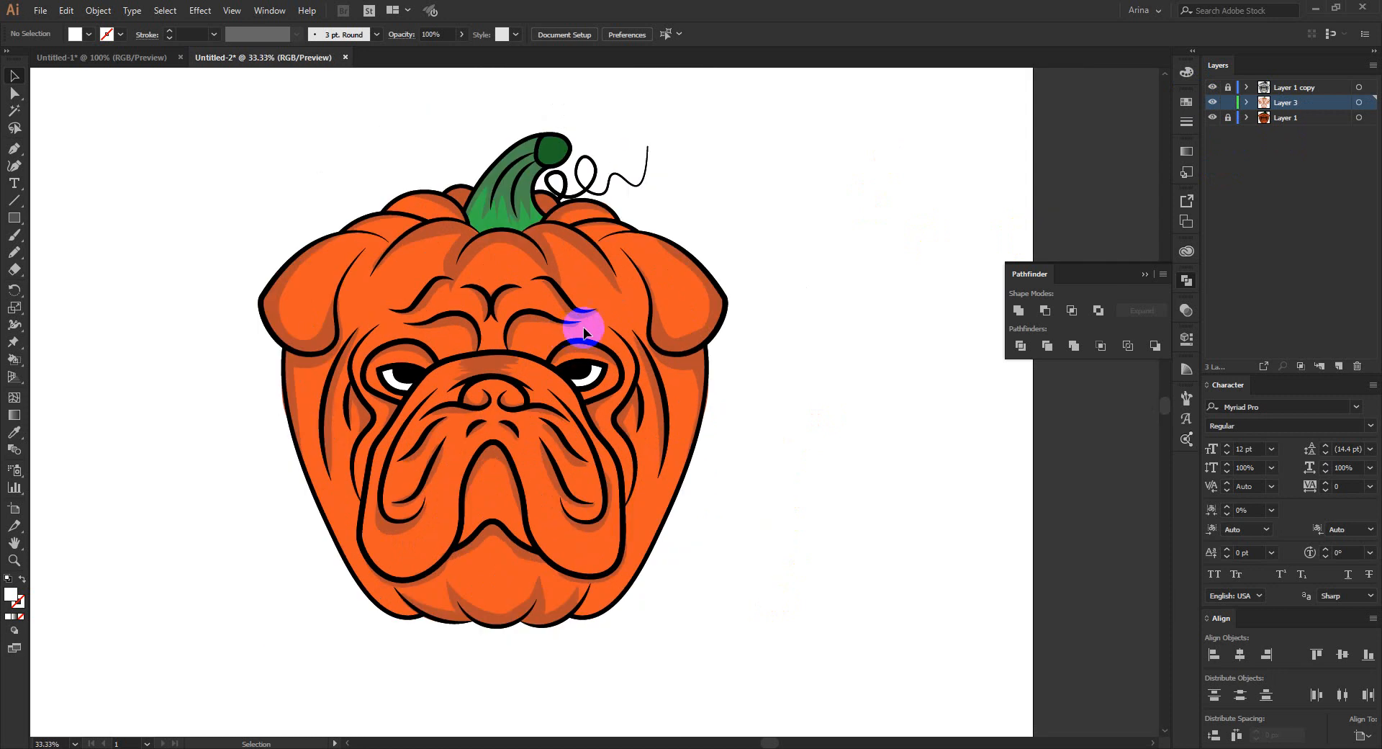
scroll(498, 504, up, 1)
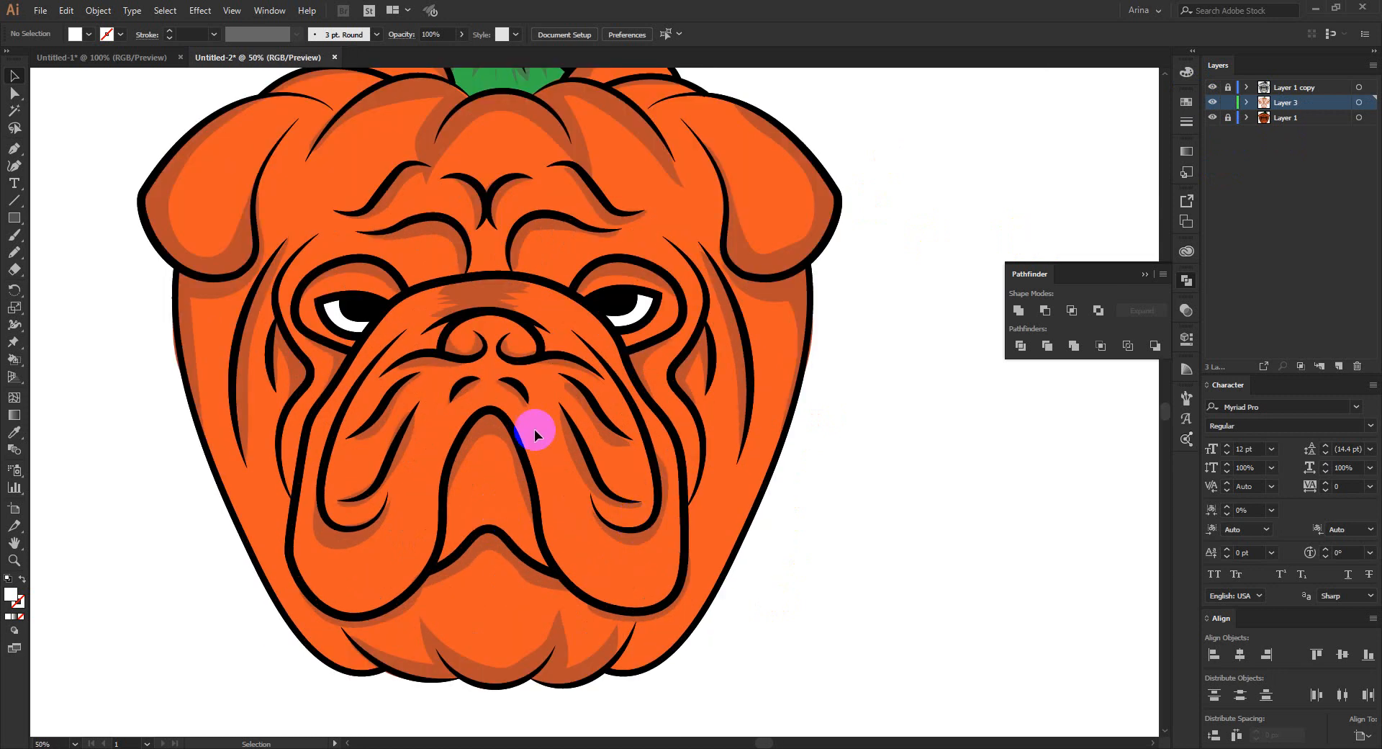
scroll(534, 429, up, 1)
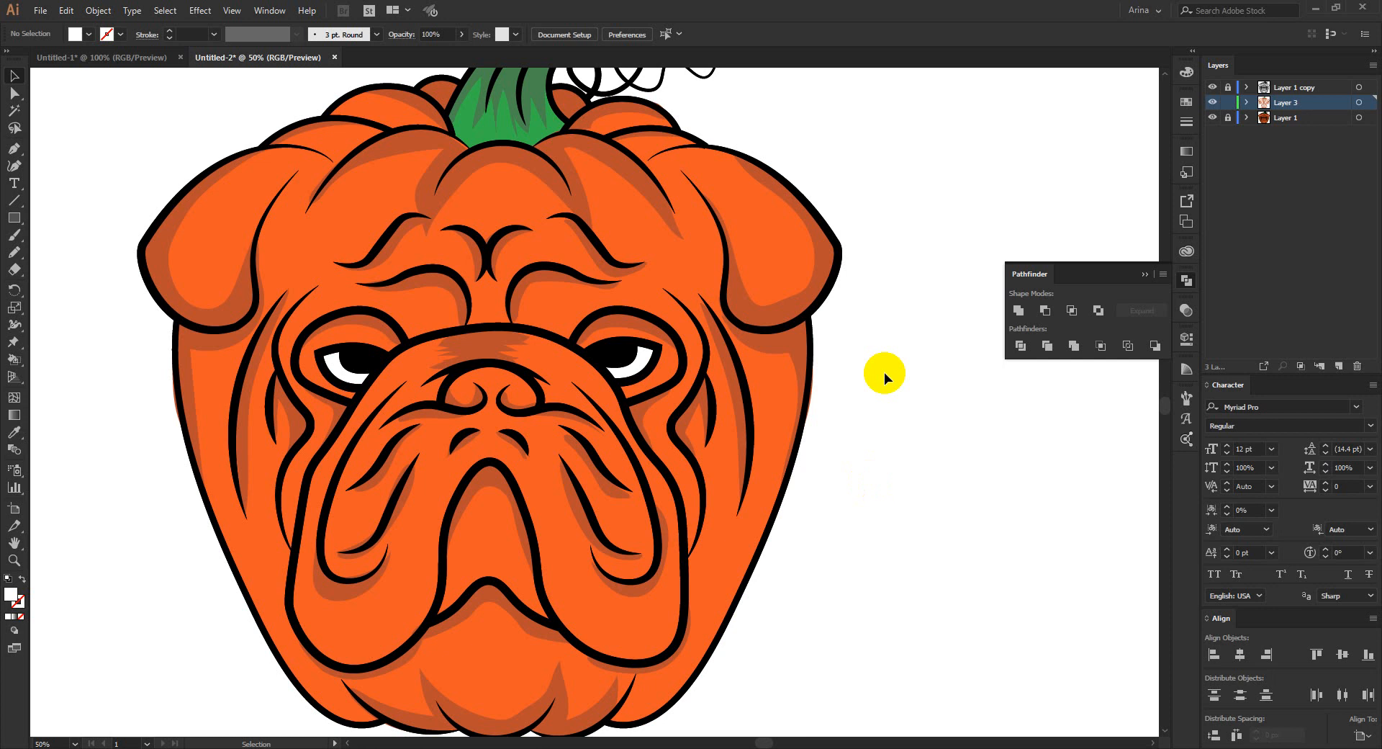
click(583, 321)
scroll(583, 325, down, 1)
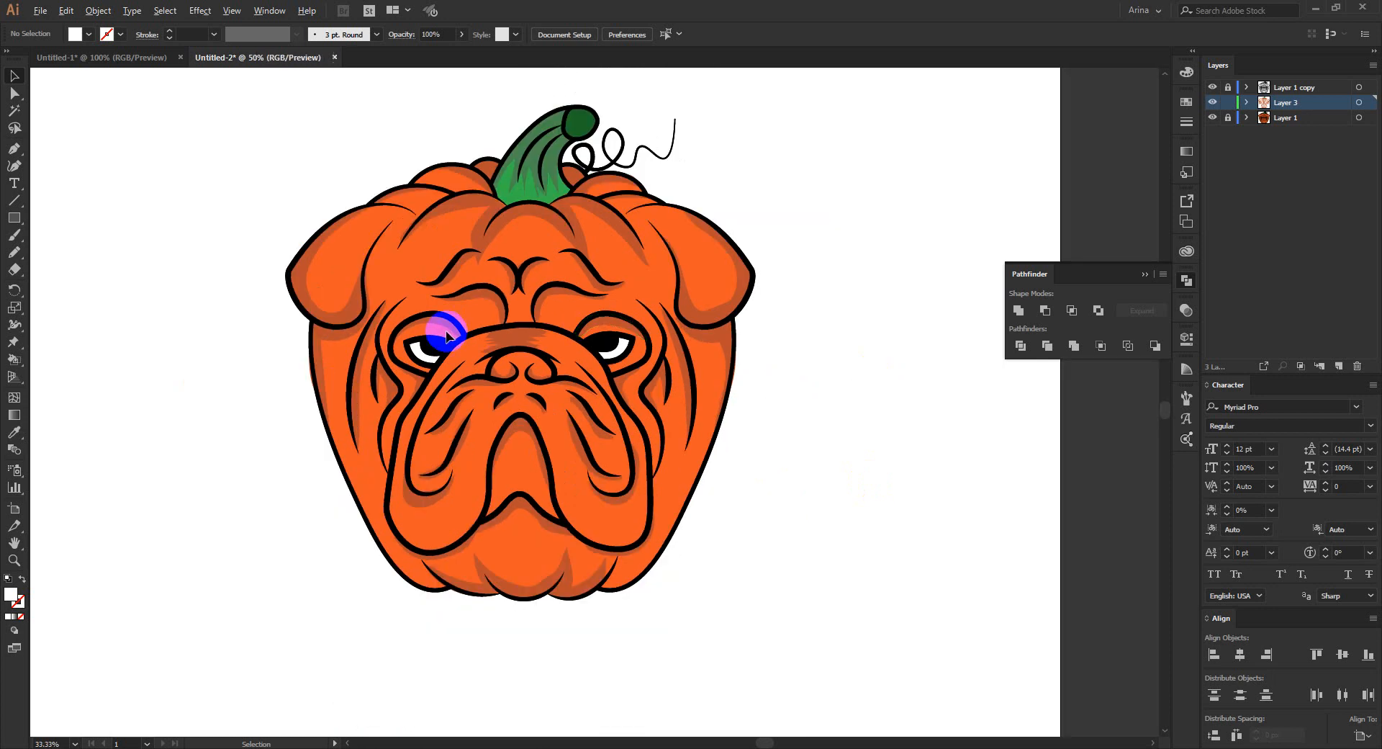
scroll(446, 336, up, 1)
scroll(623, 333, up, 1)
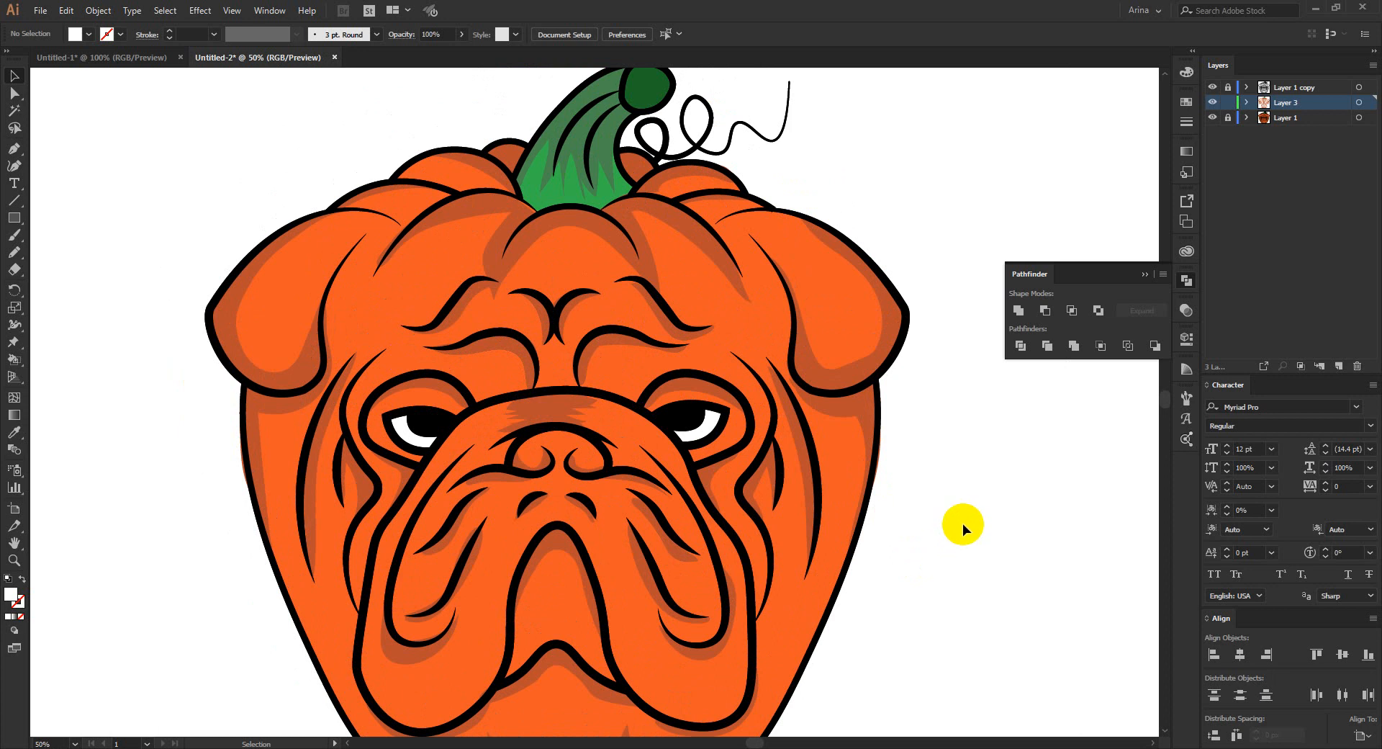
scroll(936, 470, down, 1)
- Draw slim white Pencil highlights on the left ear and on the pumpkin segment above the left brow
key(i)
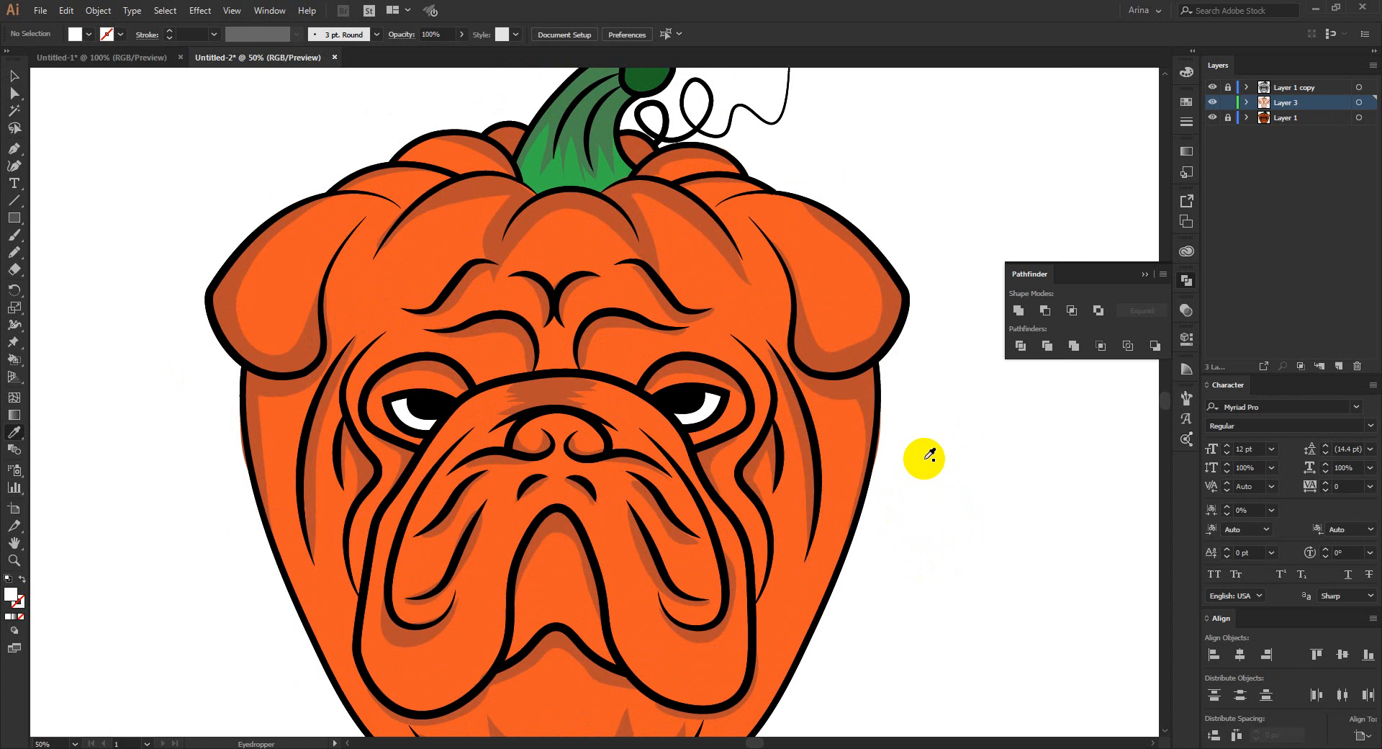
key(n)
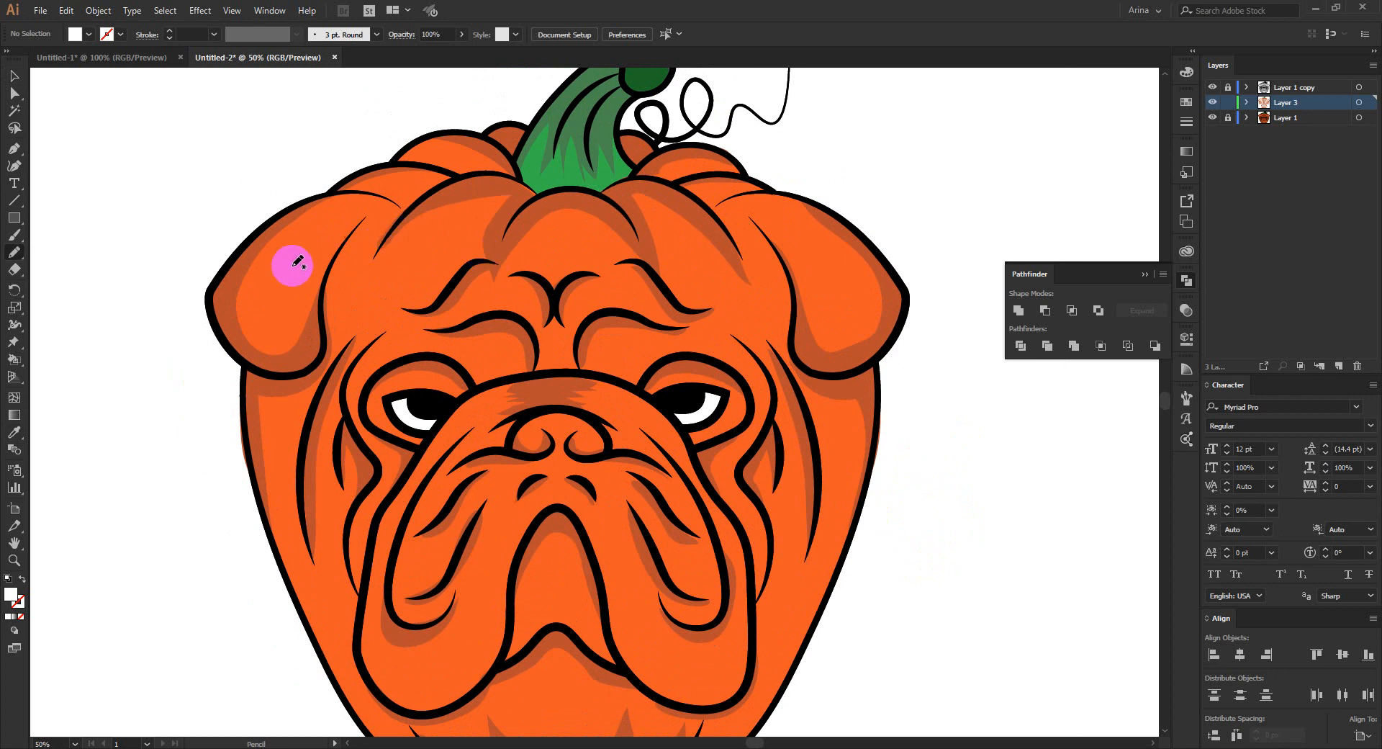
mouse_move(263, 311)
mouse_down()
mouse_move(313, 229)
mouse_move(284, 252)
mouse_move(258, 307)
mouse_up()
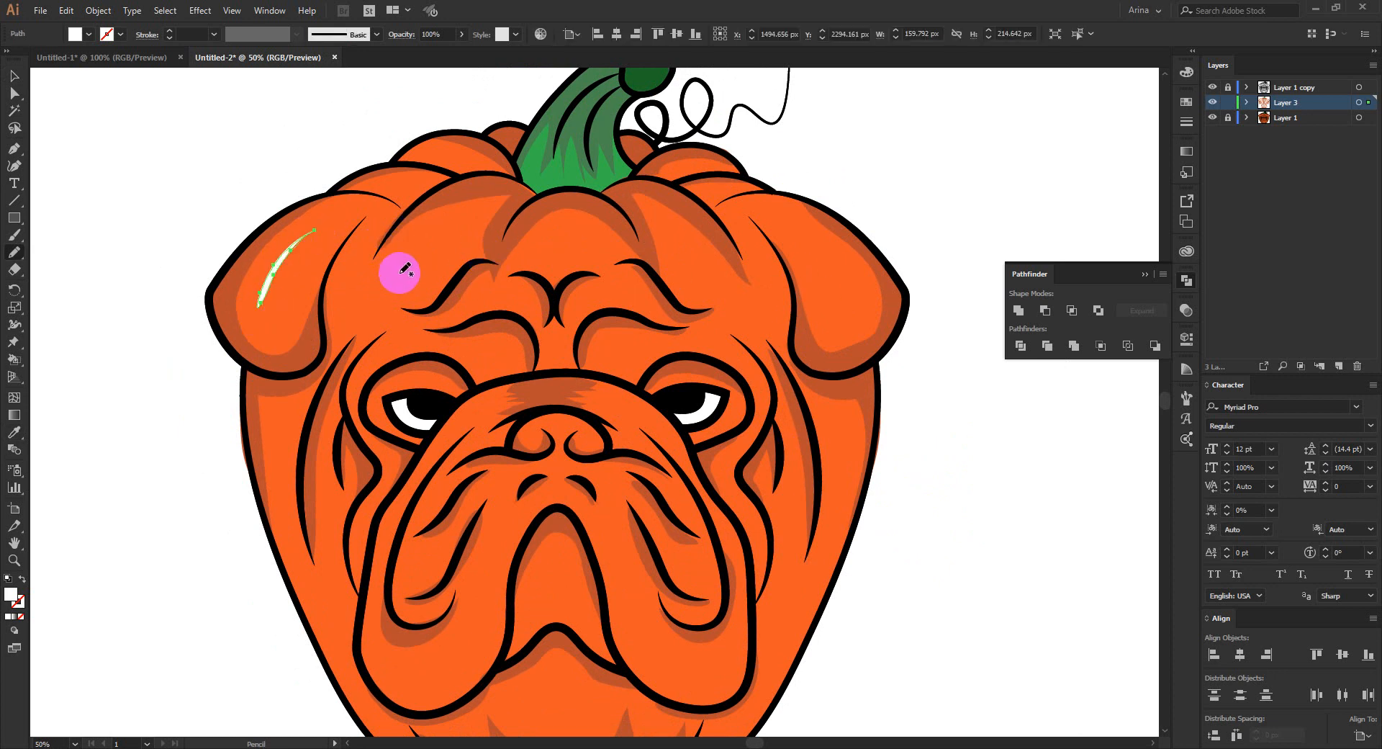
mouse_move(404, 261)
mouse_down()
mouse_move(487, 212)
mouse_move(403, 267)
mouse_move(476, 211)
mouse_move(452, 213)
mouse_move(416, 265)
mouse_up()
key(ctrl+z)
scroll(423, 268, down, 2)
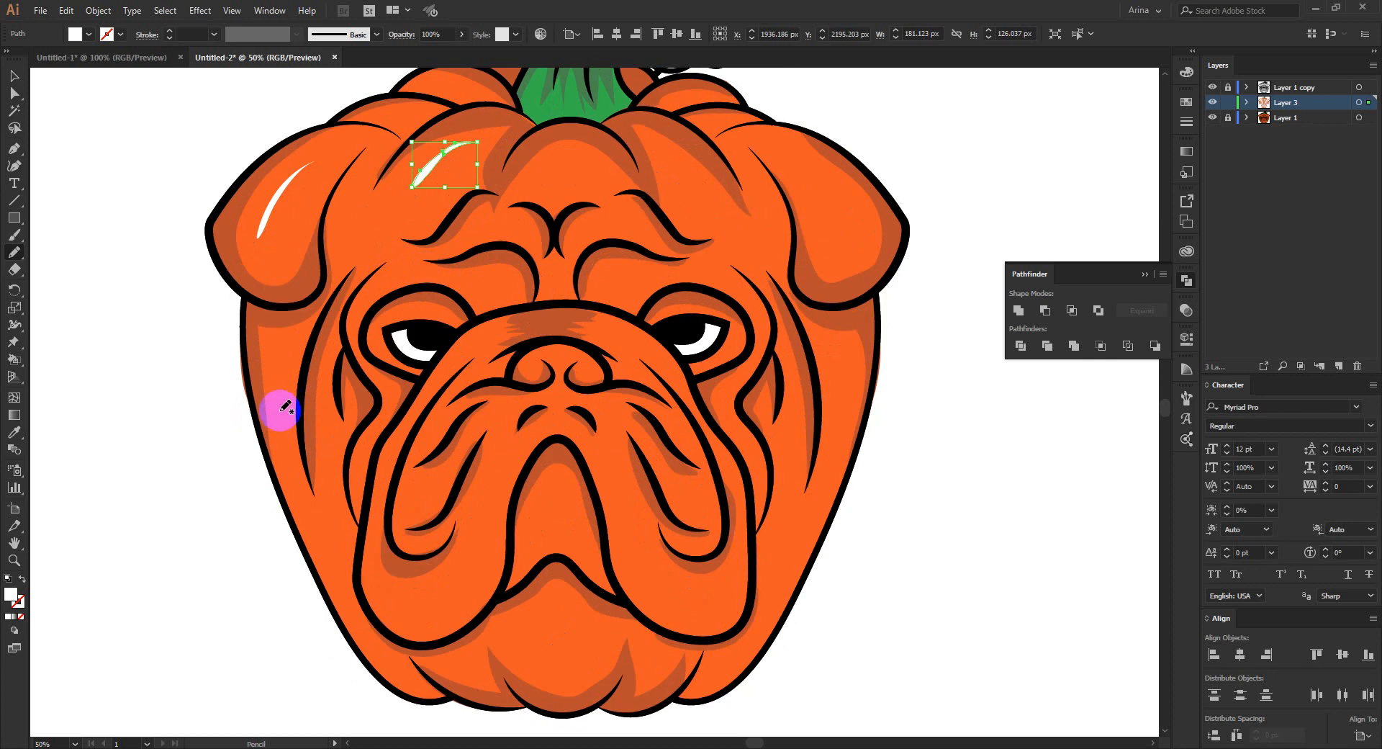
- Draw white Pencil highlights on the left outer side of the body and on the muzzle beside the left eye
mouse_move(279, 357)
mouse_down()
mouse_move(275, 440)
mouse_move(281, 348)
mouse_up()
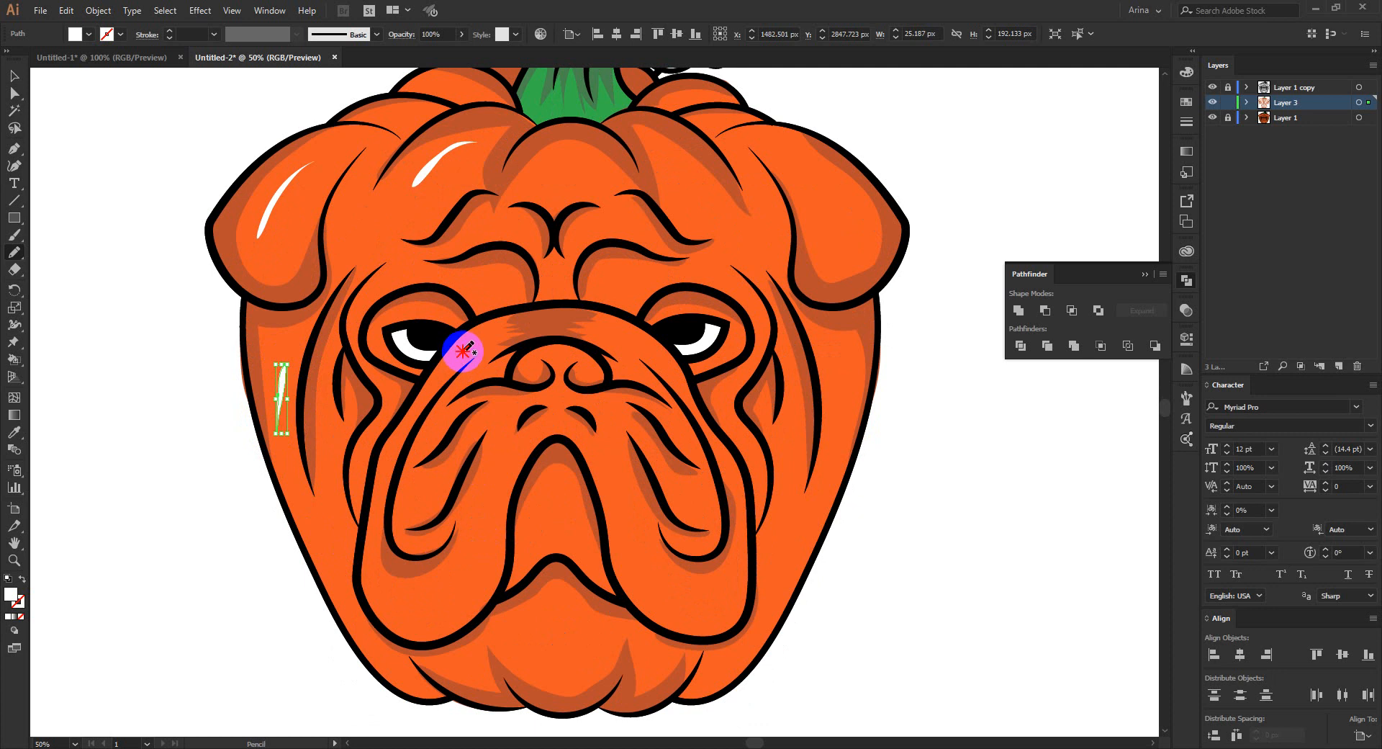
mouse_move(462, 352)
mouse_down()
mouse_move(485, 336)
mouse_move(466, 351)
mouse_up()
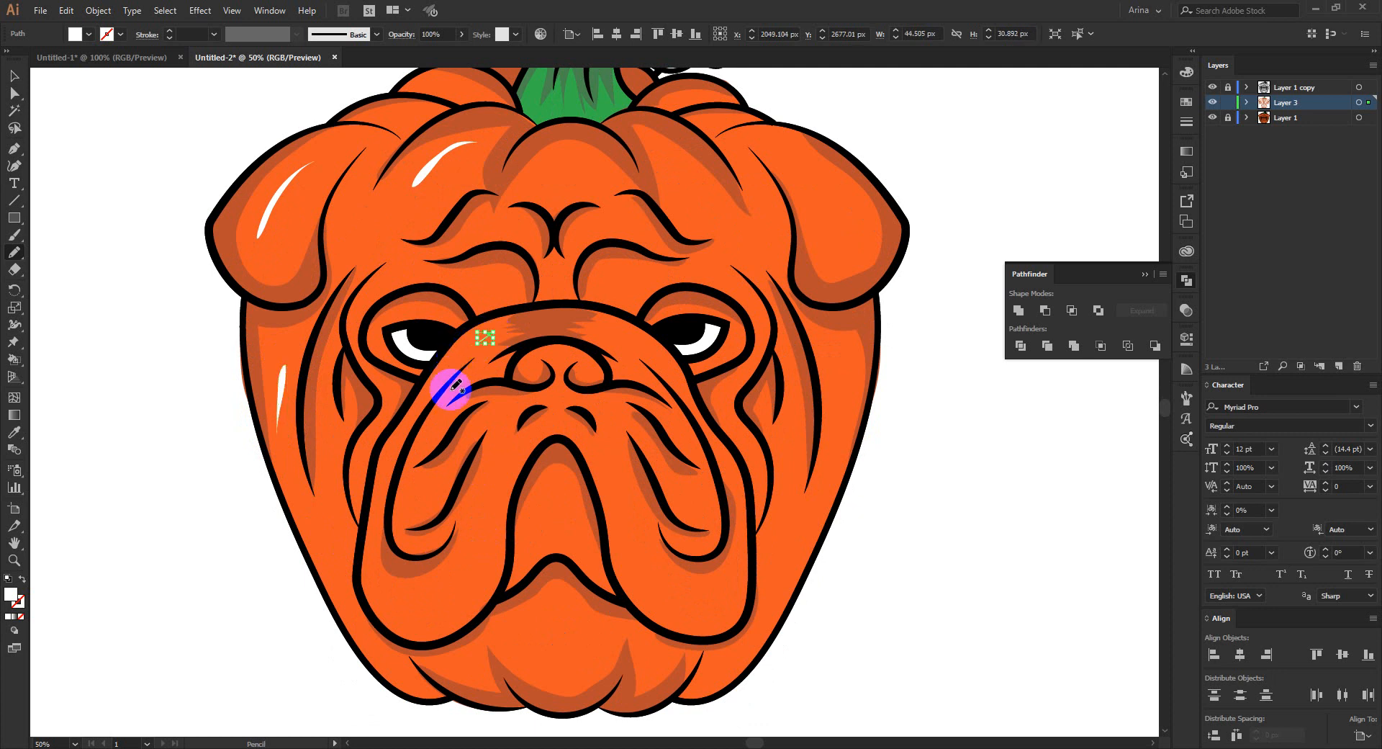
key(ctrl+z)
scroll(486, 336, up, 1)
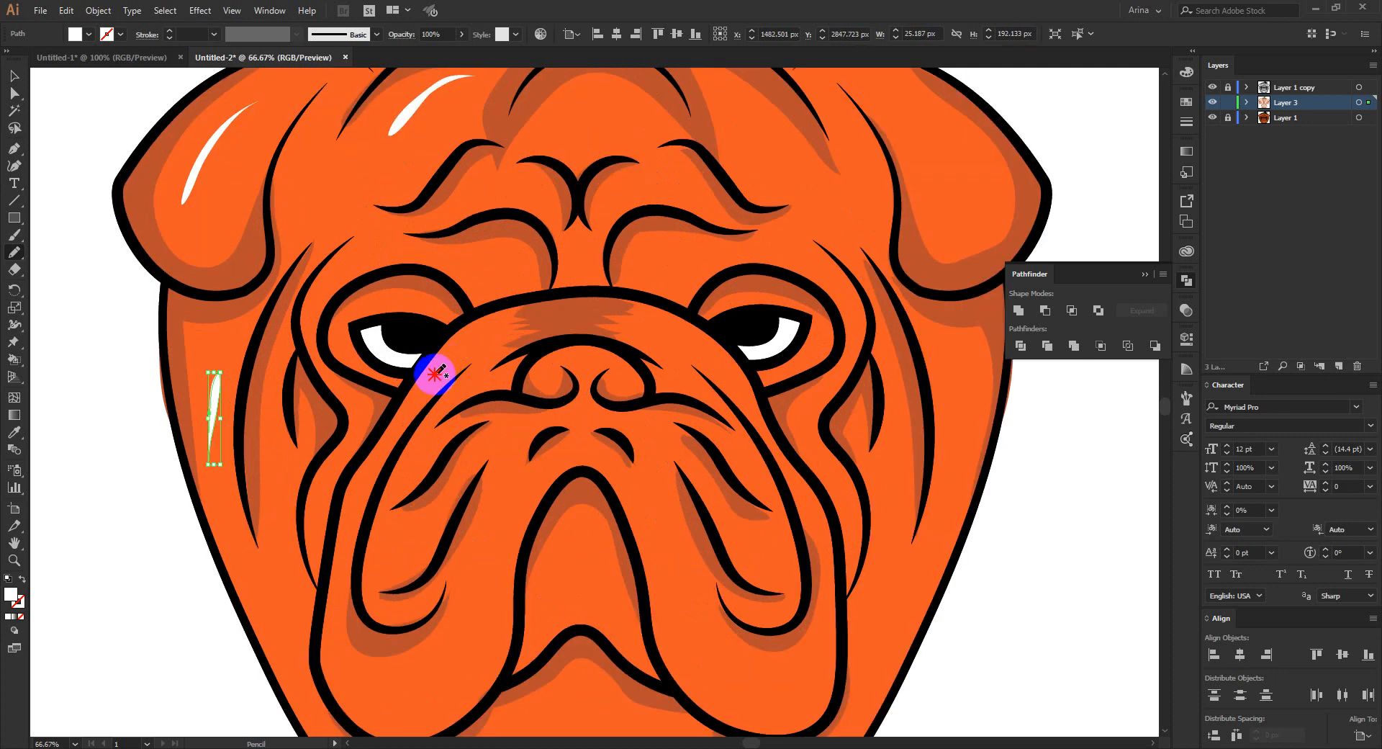
mouse_move(432, 376)
mouse_down()
mouse_move(499, 315)
mouse_move(432, 377)
mouse_move(454, 317)
mouse_up()
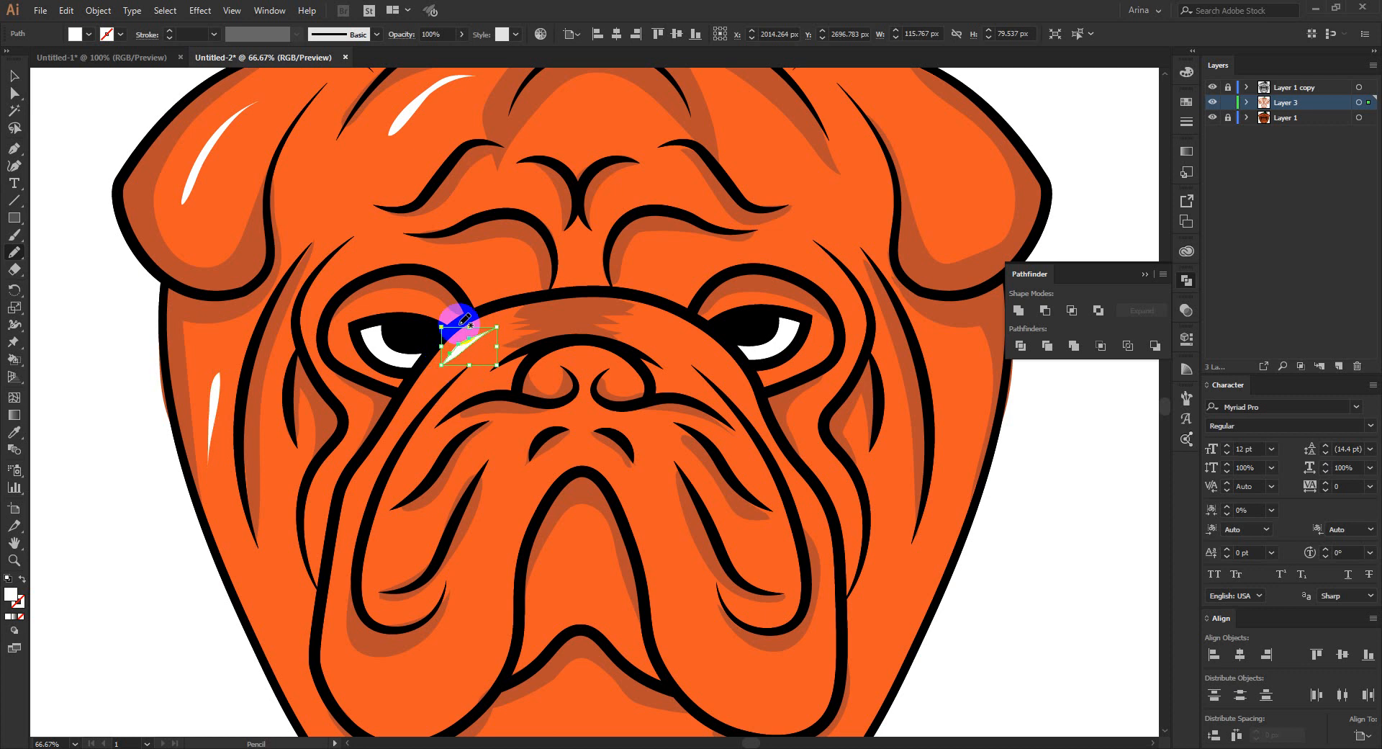
- Draw curved white Pencil highlights near the lower edge of the left jowl and on the forehead beside the left ear
scroll(447, 278, down, 1)
scroll(455, 272, down, 1)
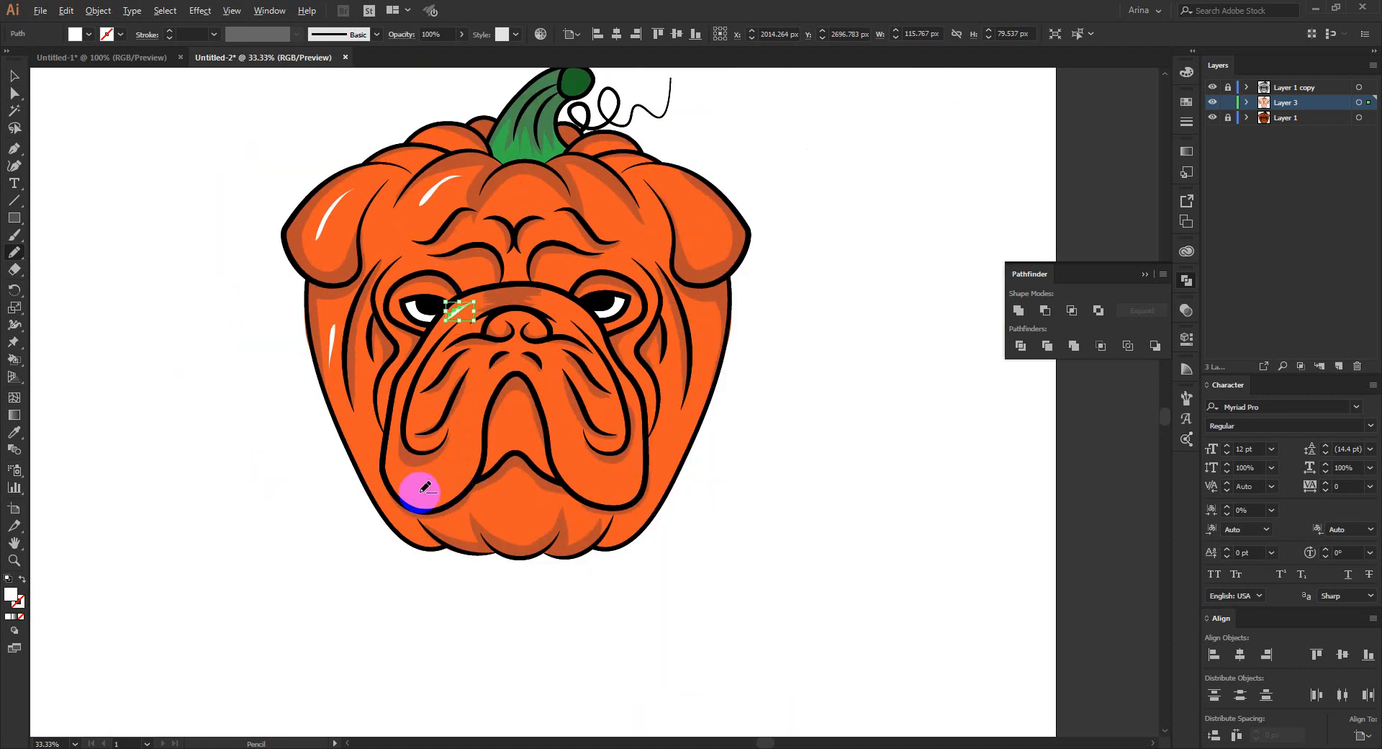
scroll(420, 490, up, 1)
mouse_move(395, 470)
mouse_down()
mouse_move(442, 498)
mouse_move(393, 462)
mouse_up()
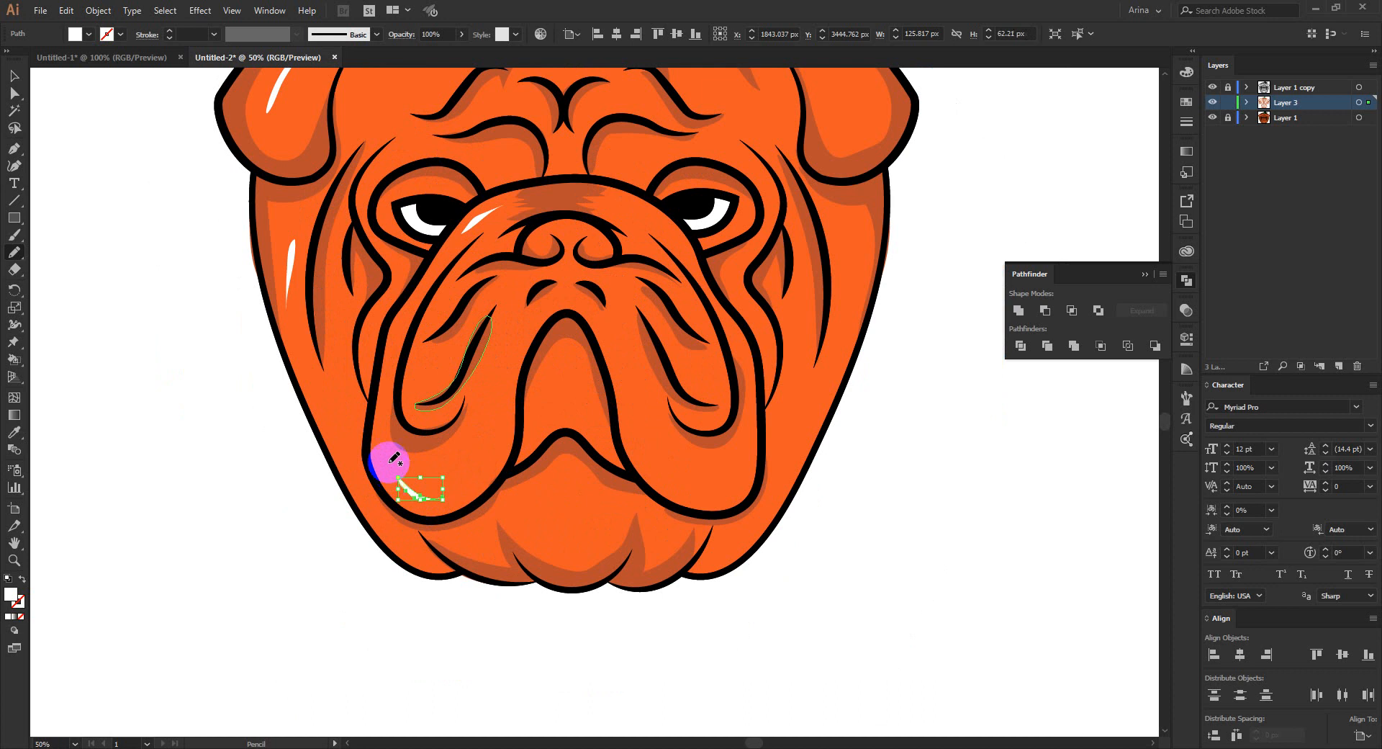
scroll(513, 432, down, 1)
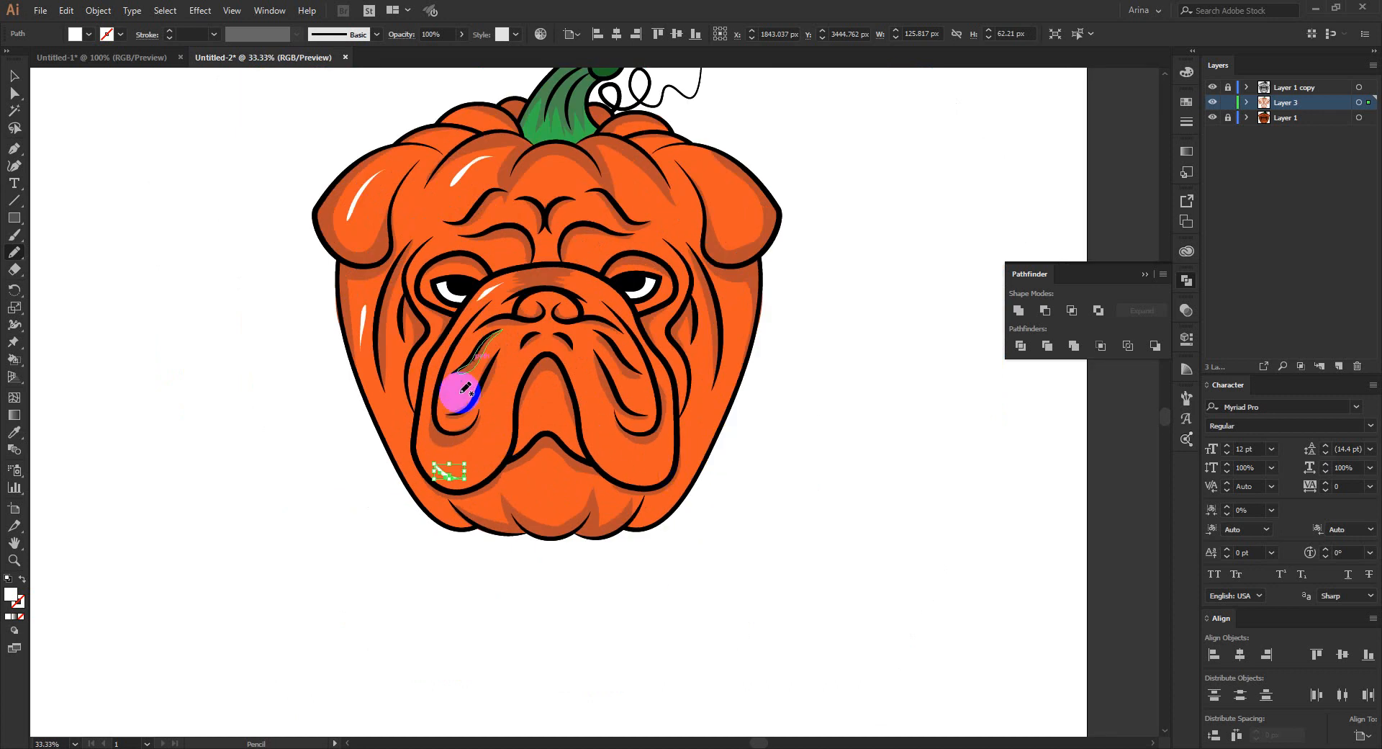
scroll(460, 393, up, 1)
scroll(459, 272, up, 1)
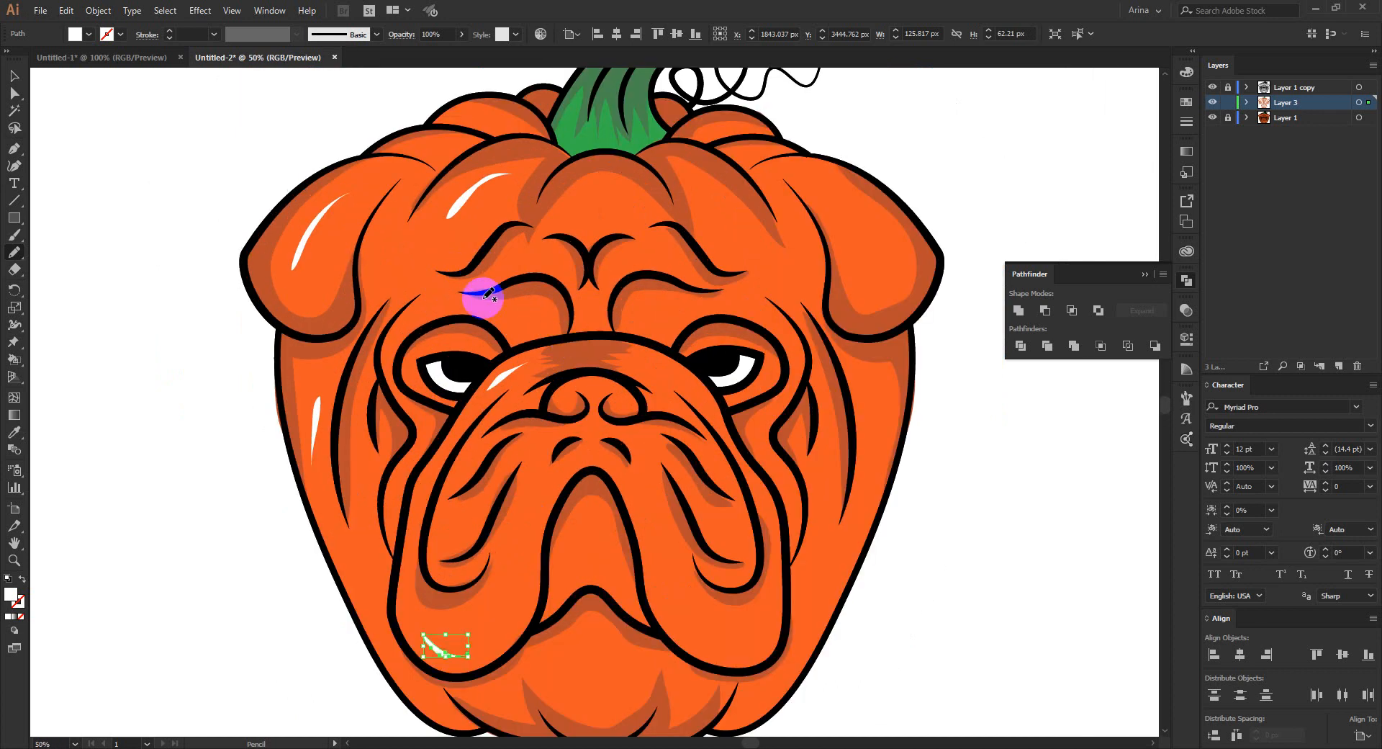
mouse_move(436, 290)
mouse_down()
mouse_move(403, 290)
mouse_move(395, 272)
mouse_move(378, 281)
mouse_move(381, 235)
mouse_move(399, 292)
mouse_up()
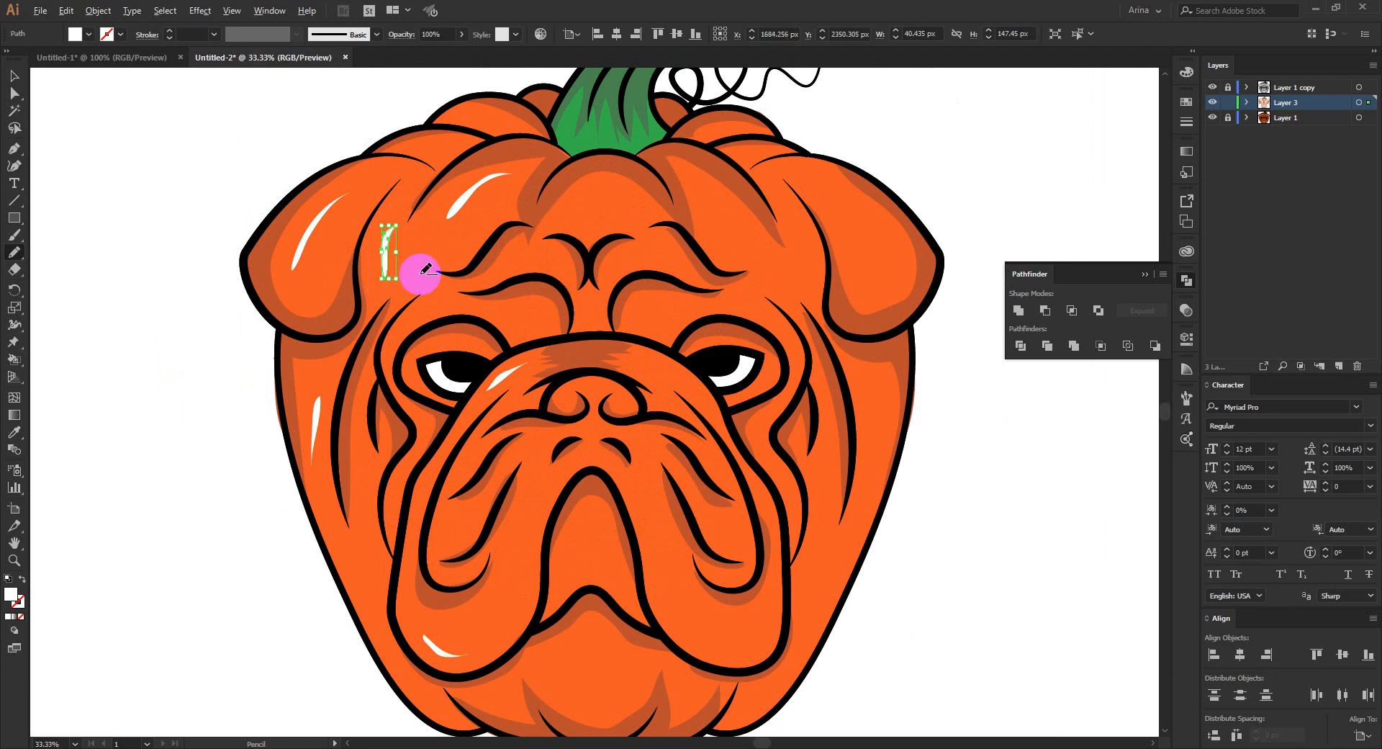
scroll(421, 274, down, 1)
key(v)
click(789, 440)
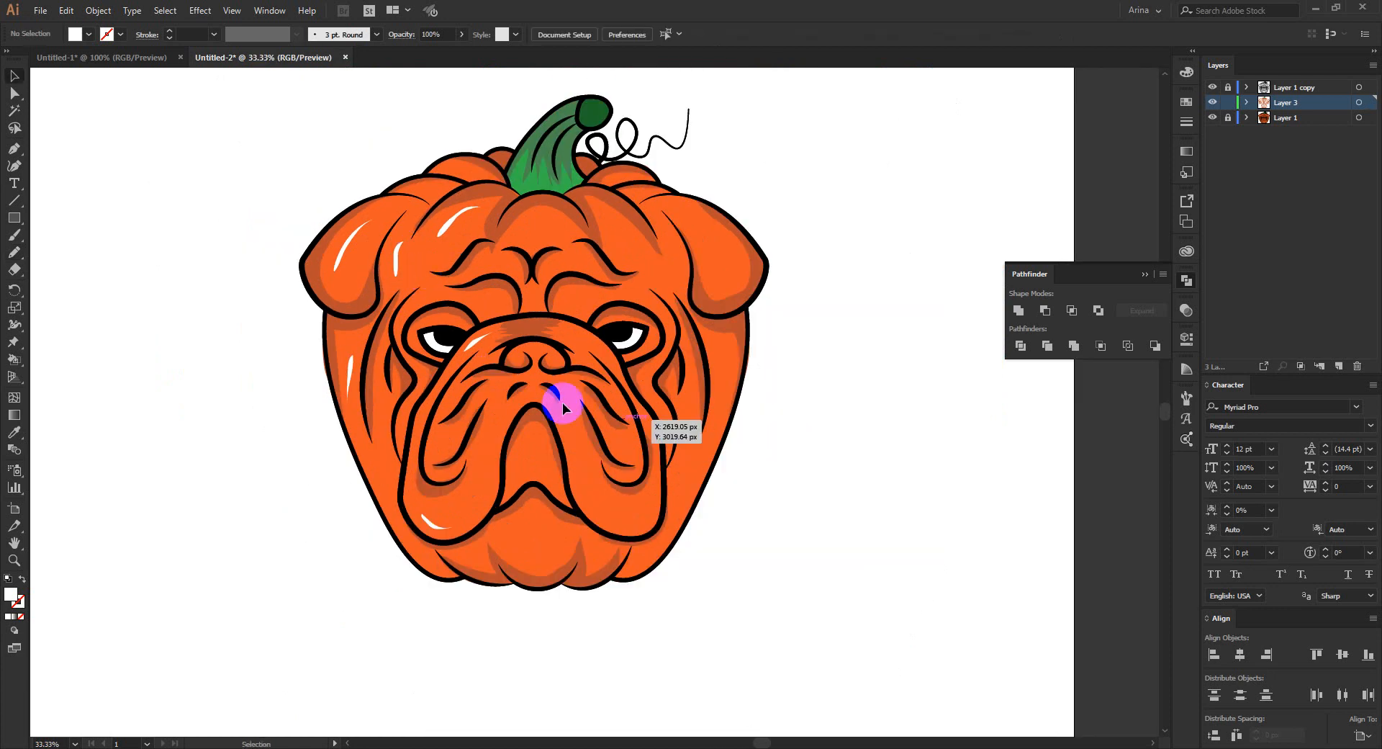
- Draw a thin white Pencil highlight inside the left cheek fold, just above the jowl
scroll(677, 451, up, 1)
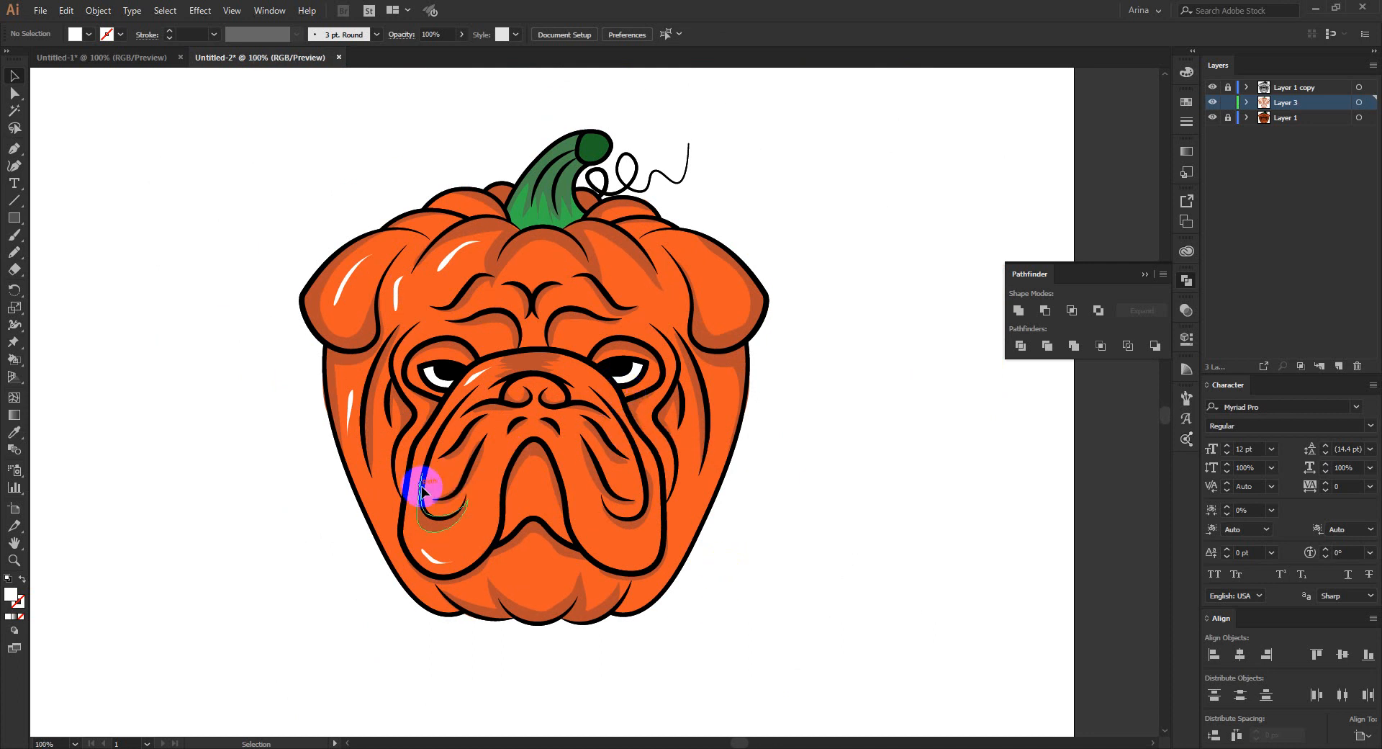
scroll(421, 490, up, 1)
key(n)
mouse_move(477, 424)
mouse_down()
mouse_move(454, 502)
mouse_move(469, 435)
mouse_up()
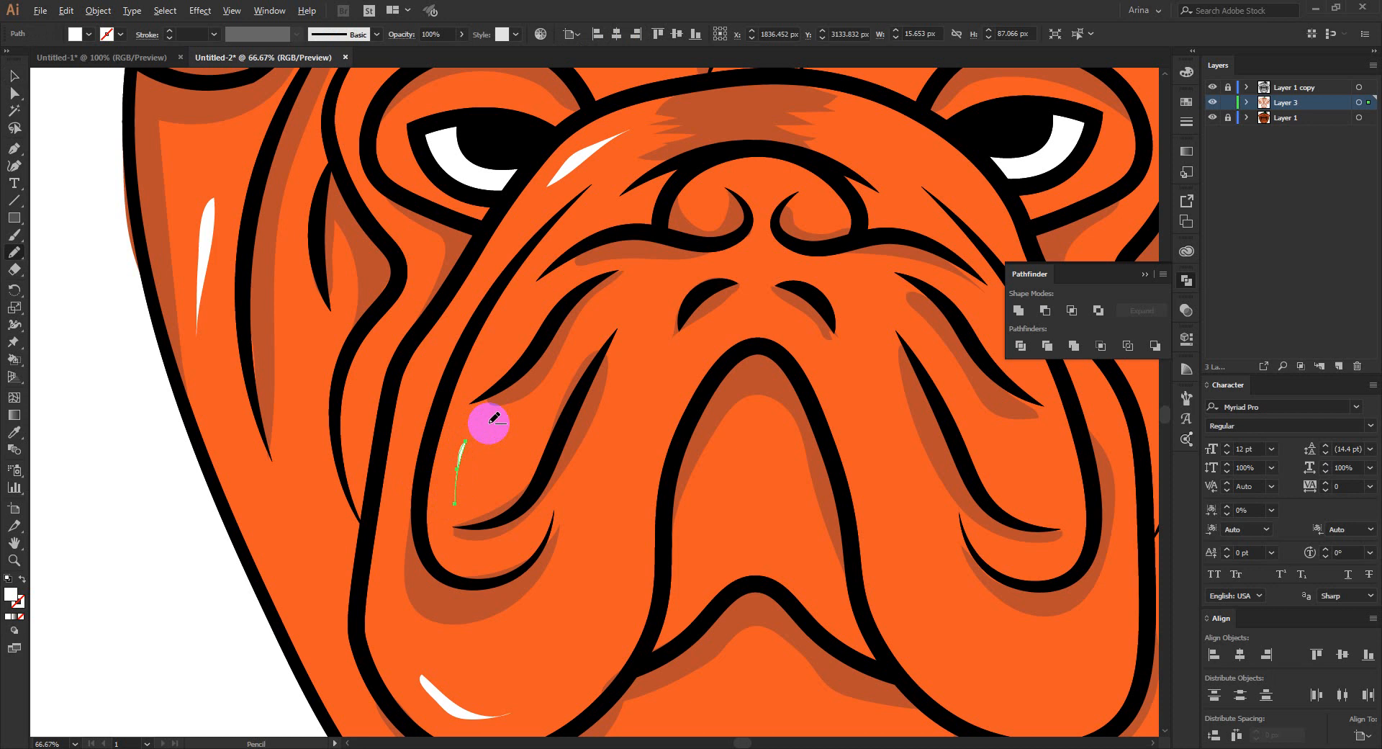
scroll(494, 419, down, 2)
key(v)
click(370, 464)
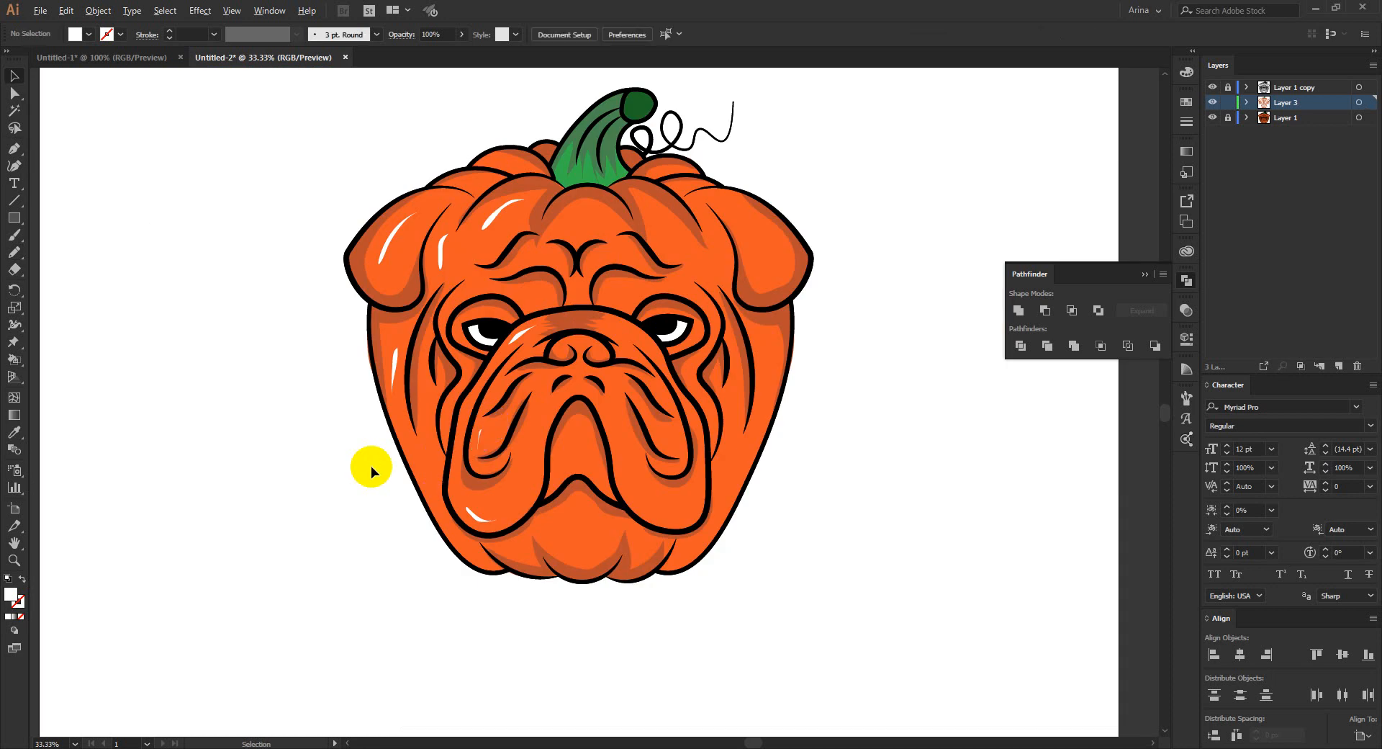
- Select all shadow and highlight shapes on Layer 3 to inspect their outlines and anchor points, and clear the selection
scroll(370, 465, down, 1)
drag(261, 97, 853, 606)
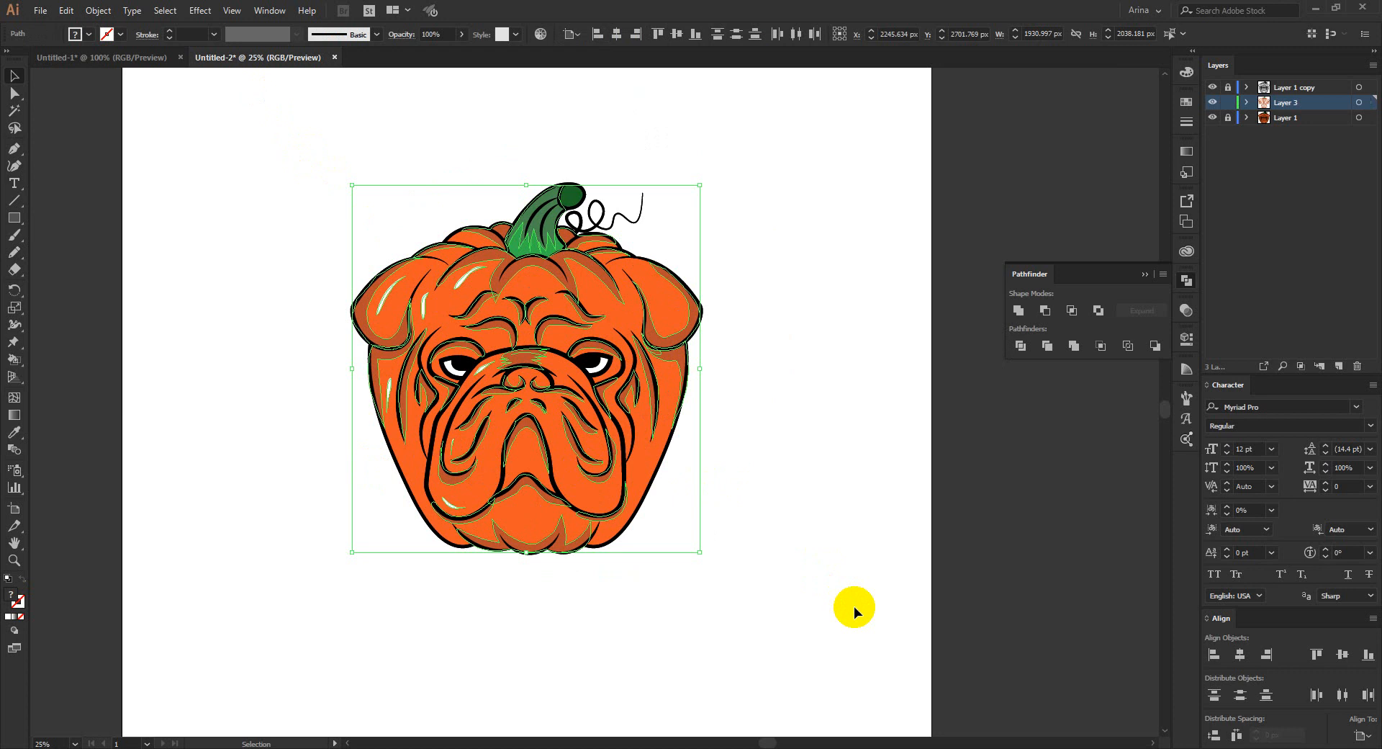
drag(876, 652, 227, 114)
key(a)
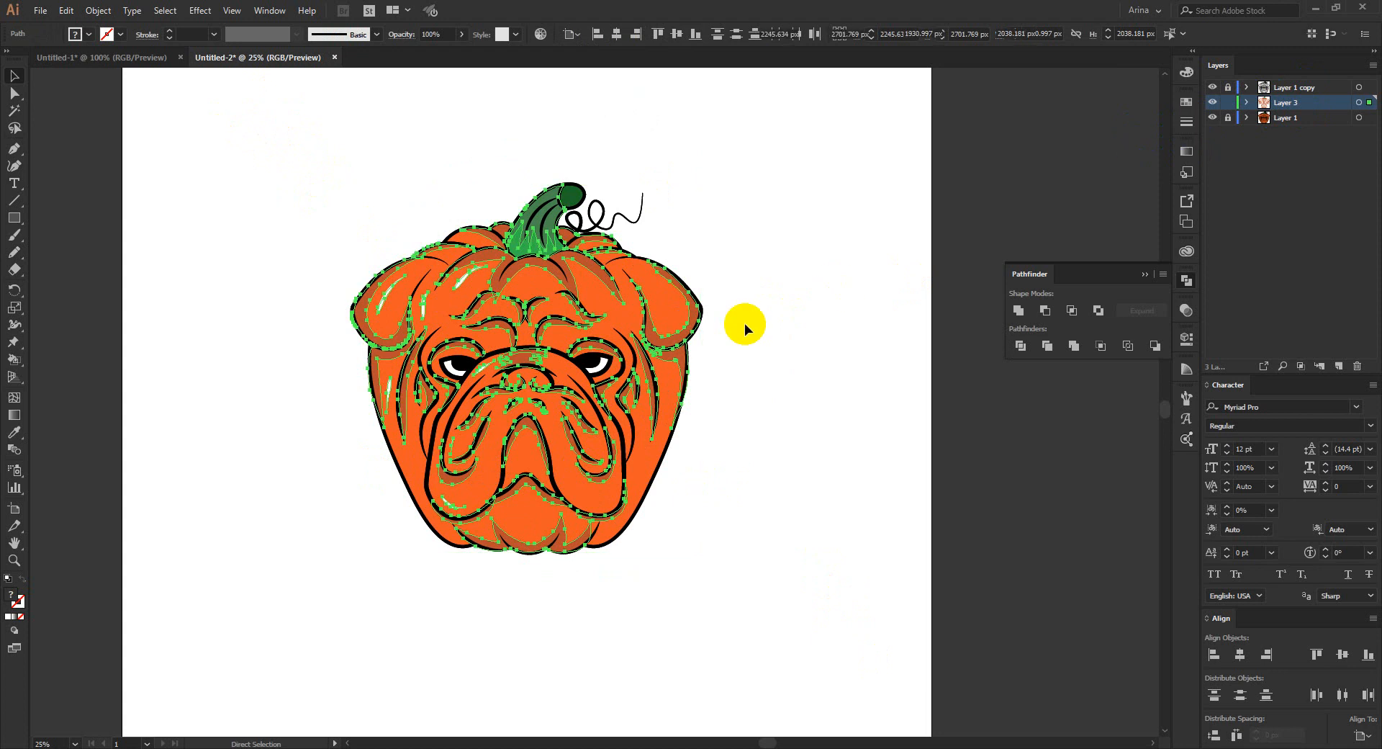
key(v)
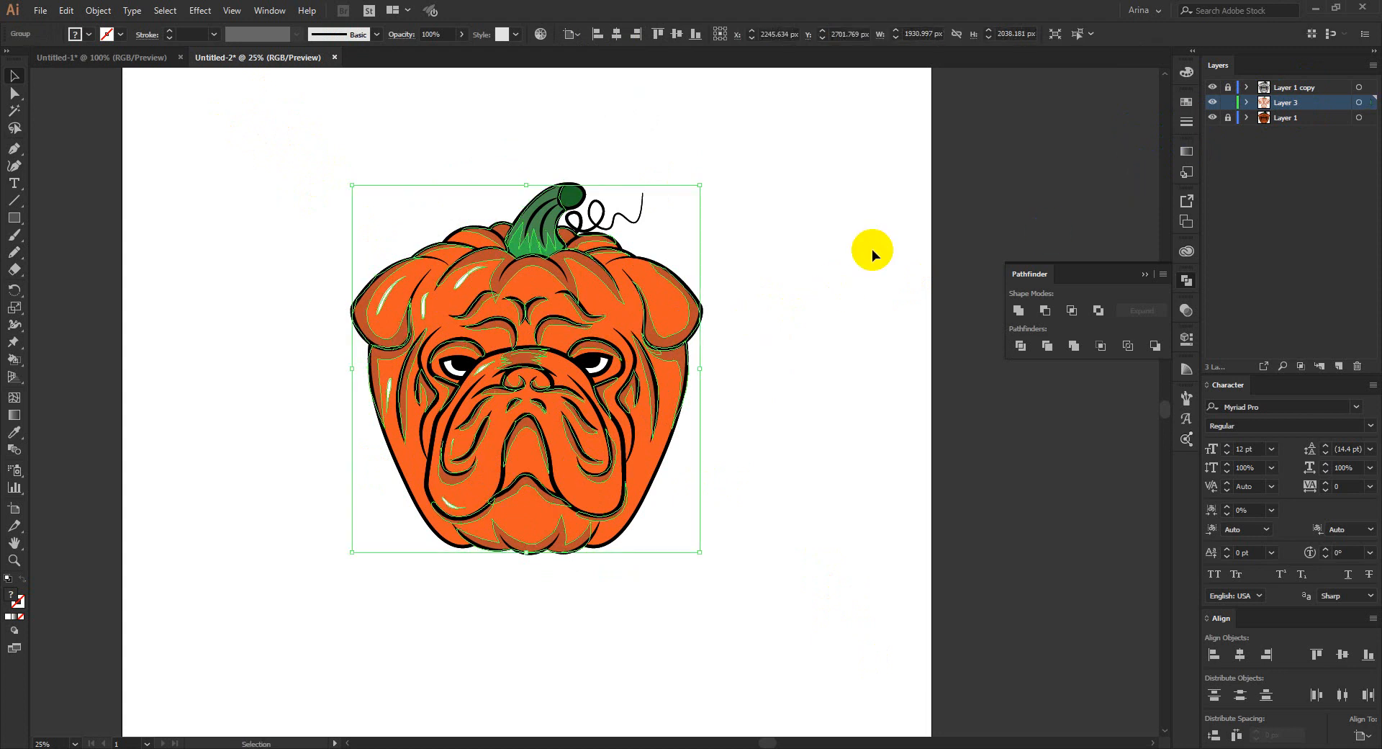
click(871, 249)
- Review the artwork layer by layer by toggling the visibility of Layer 1 copy, Layer 3 and Layer 1
scroll(530, 340, up, 1)
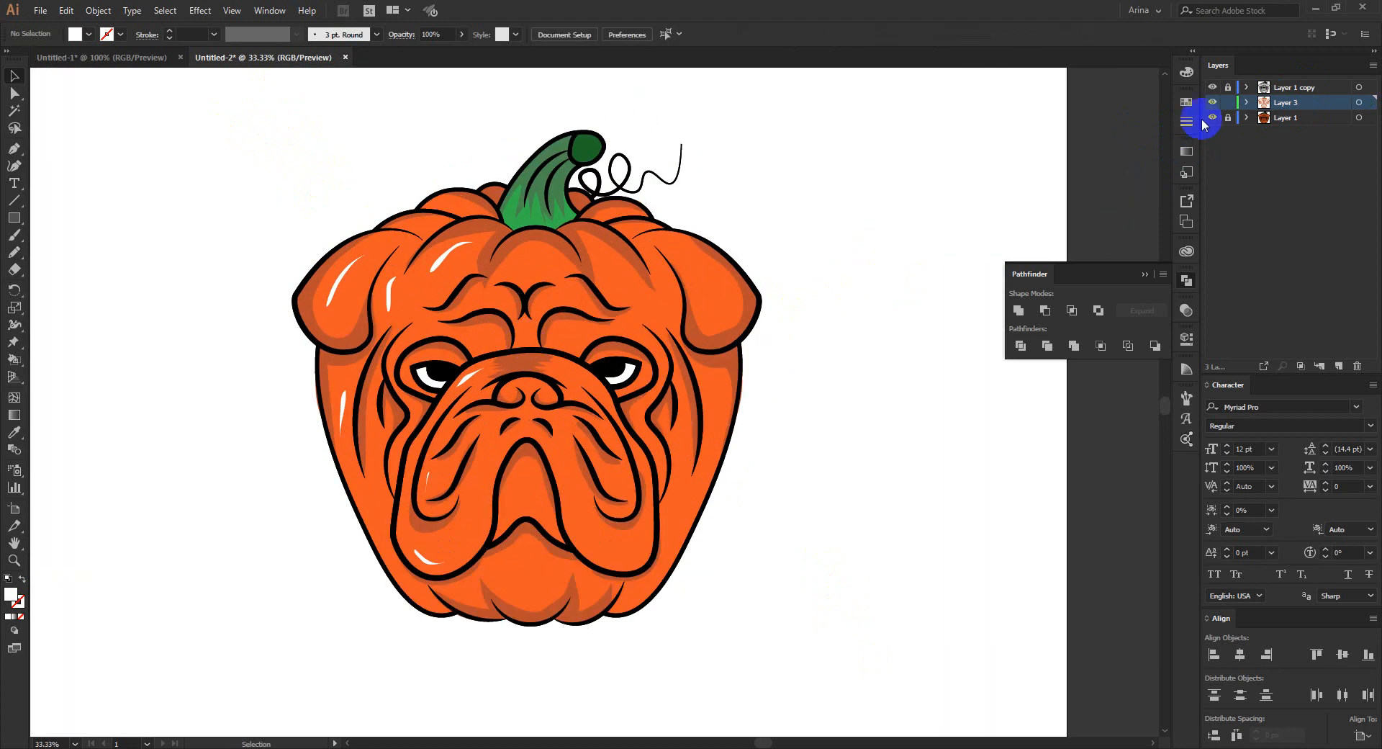
click(1212, 92)
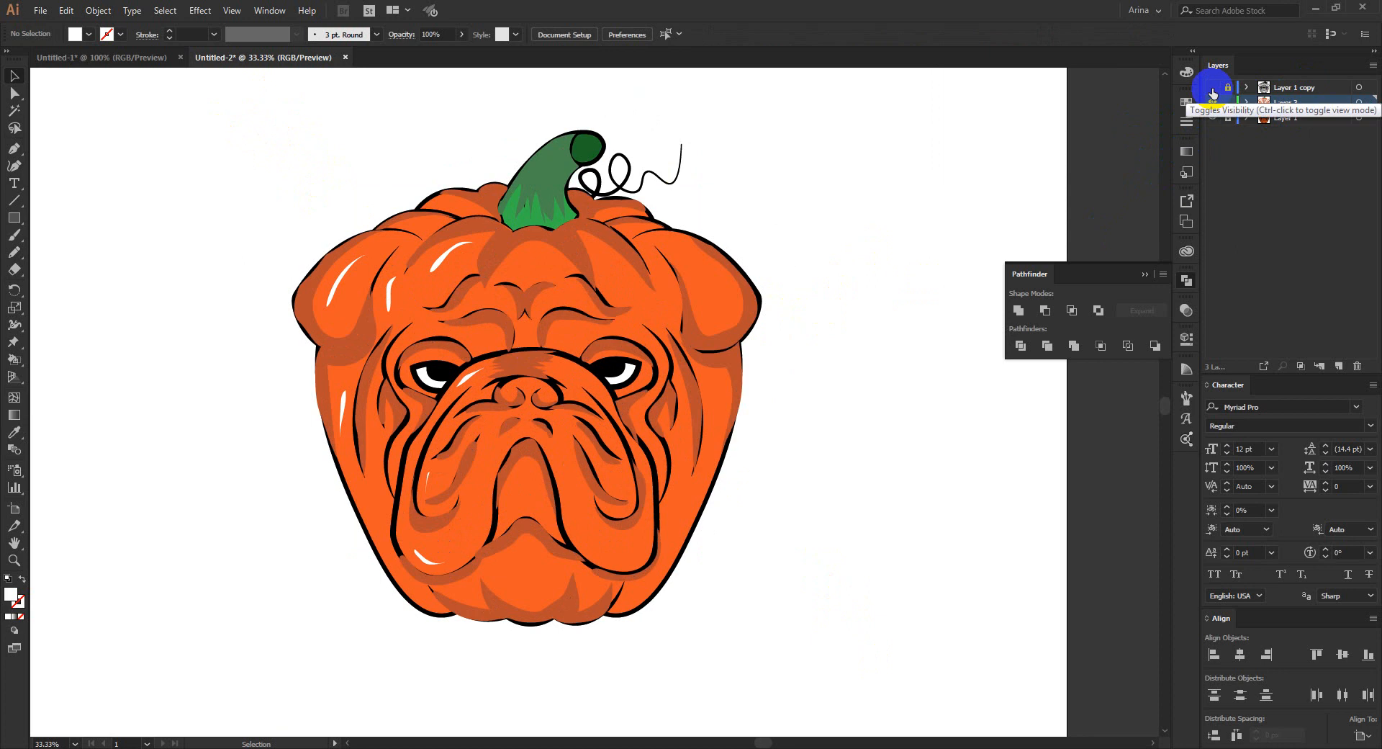
click(1212, 102)
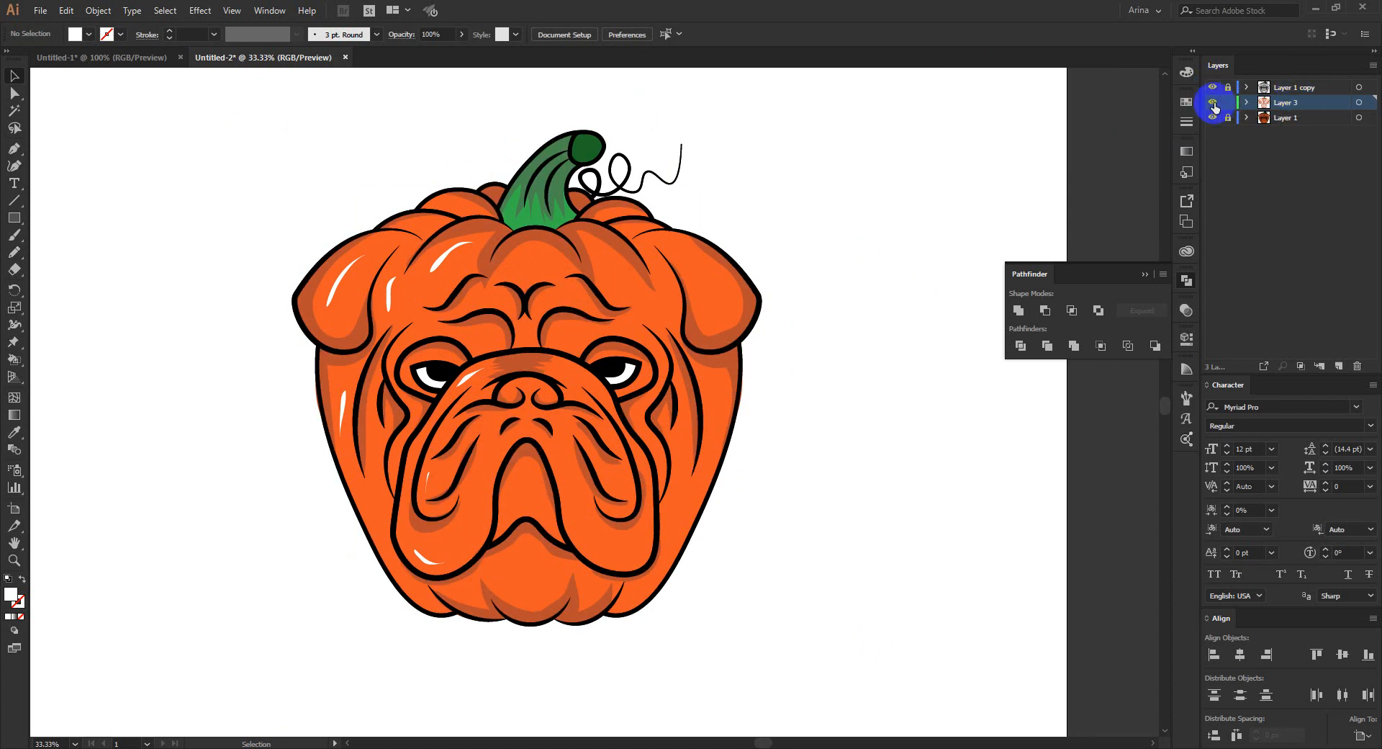
click(1214, 103)
click(1214, 118)
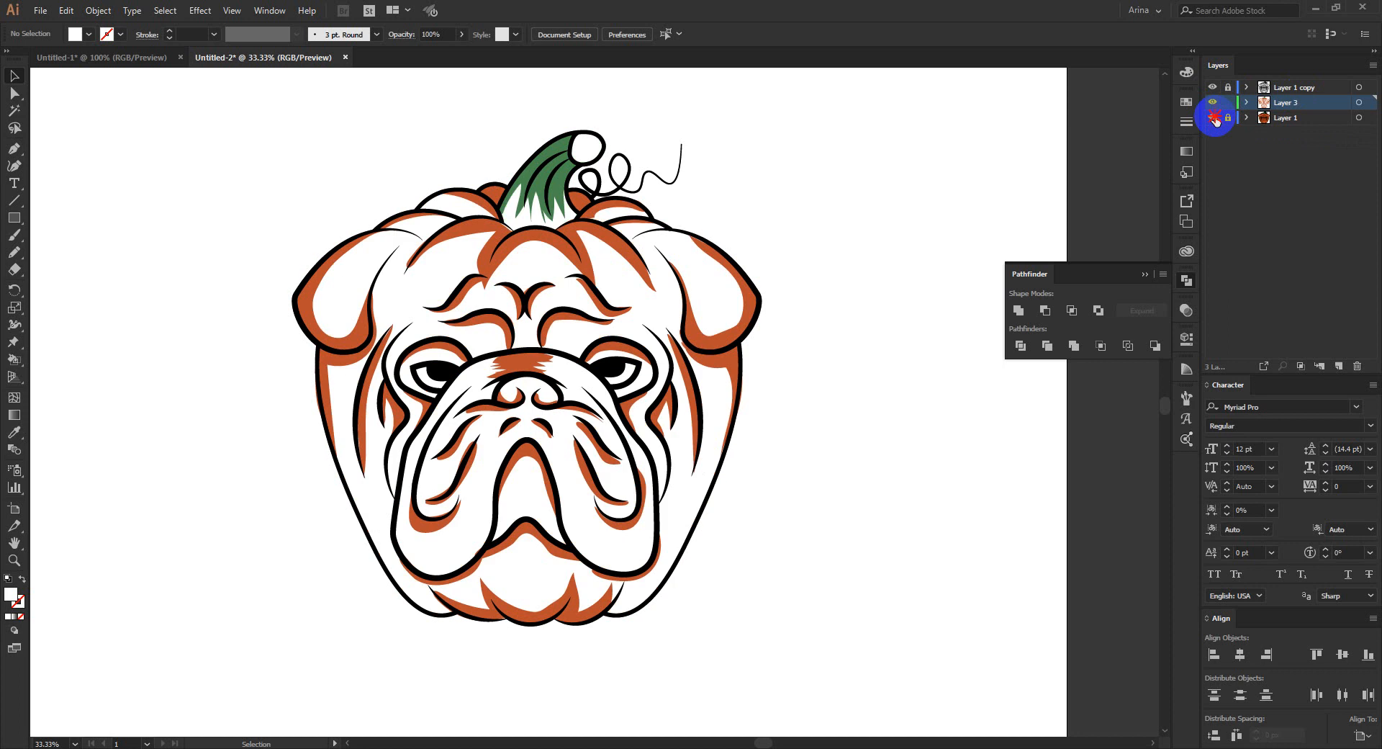
click(1213, 118)
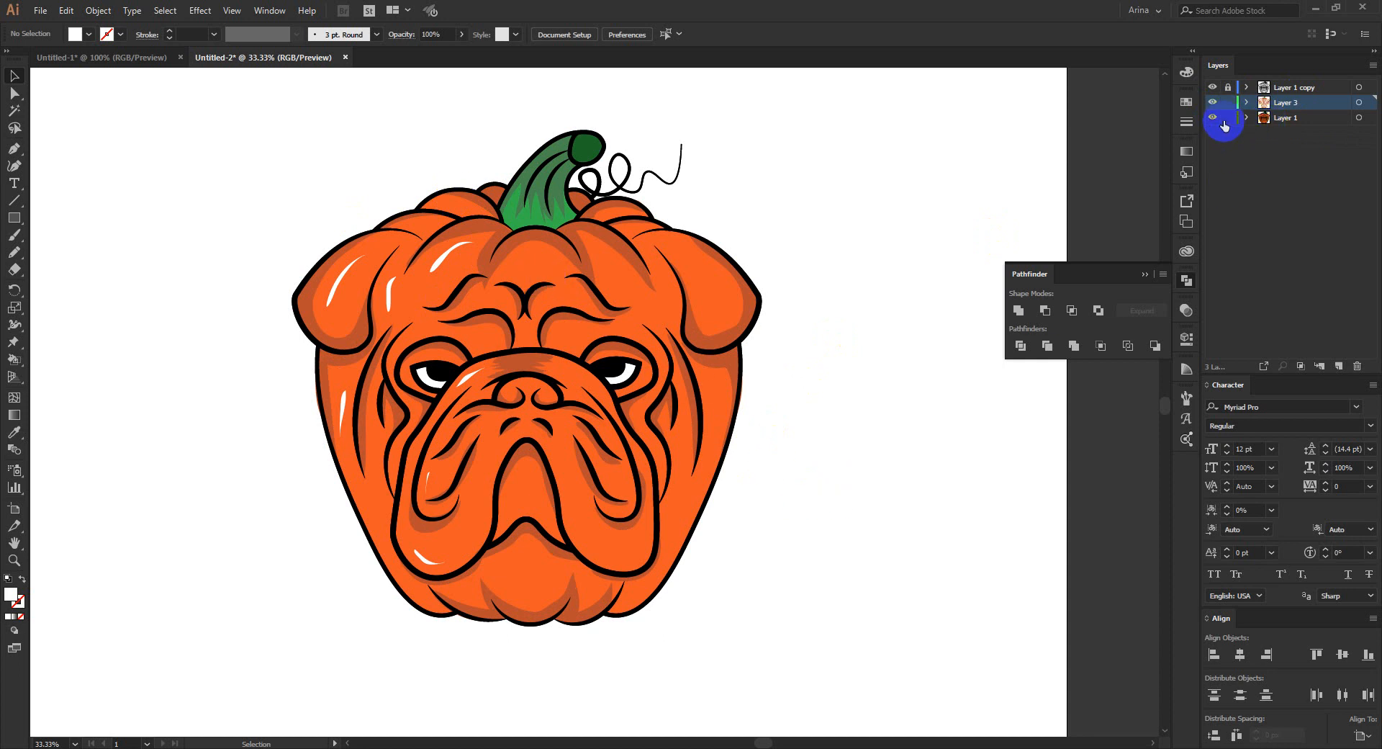
- Select the Layer 1 artwork, fill the white of the right eye using the Live Paint Bucket, and clear the selection
click(1289, 118)
click(1359, 117)
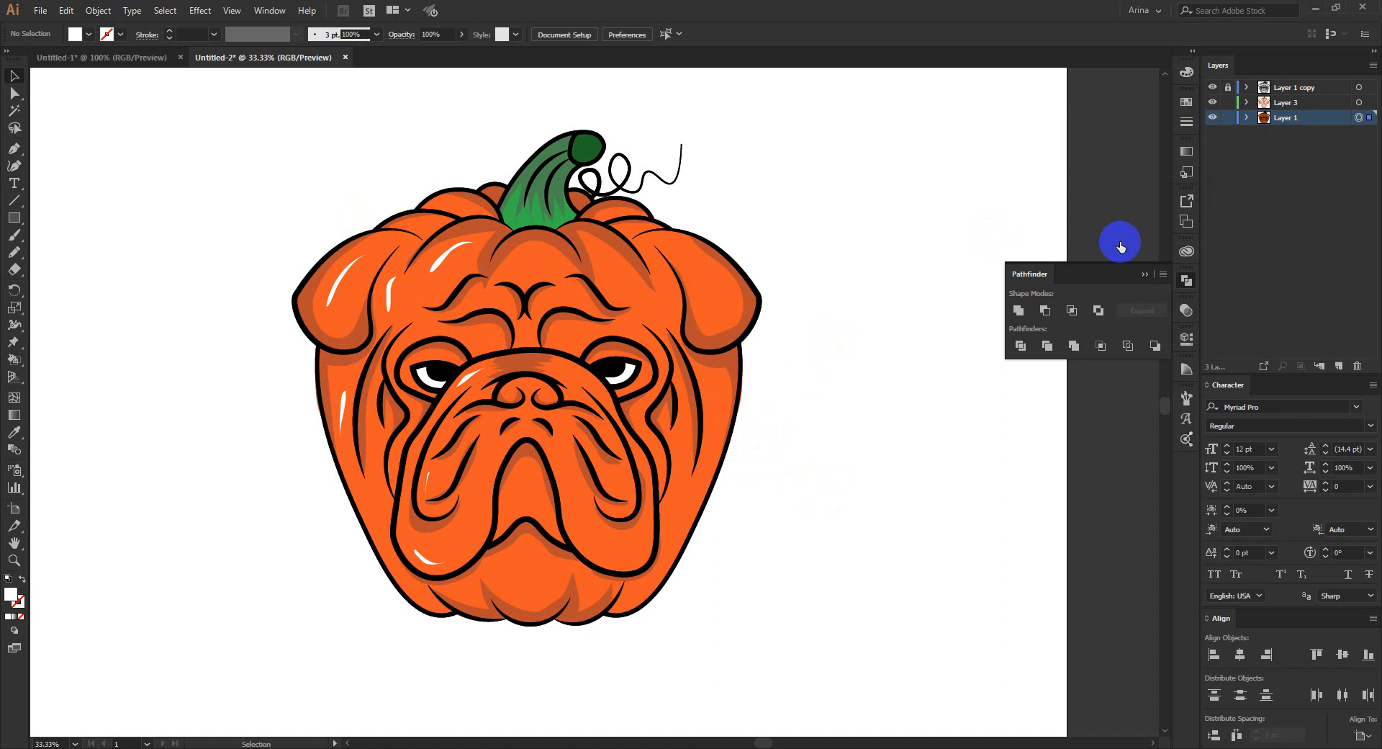
key(k)
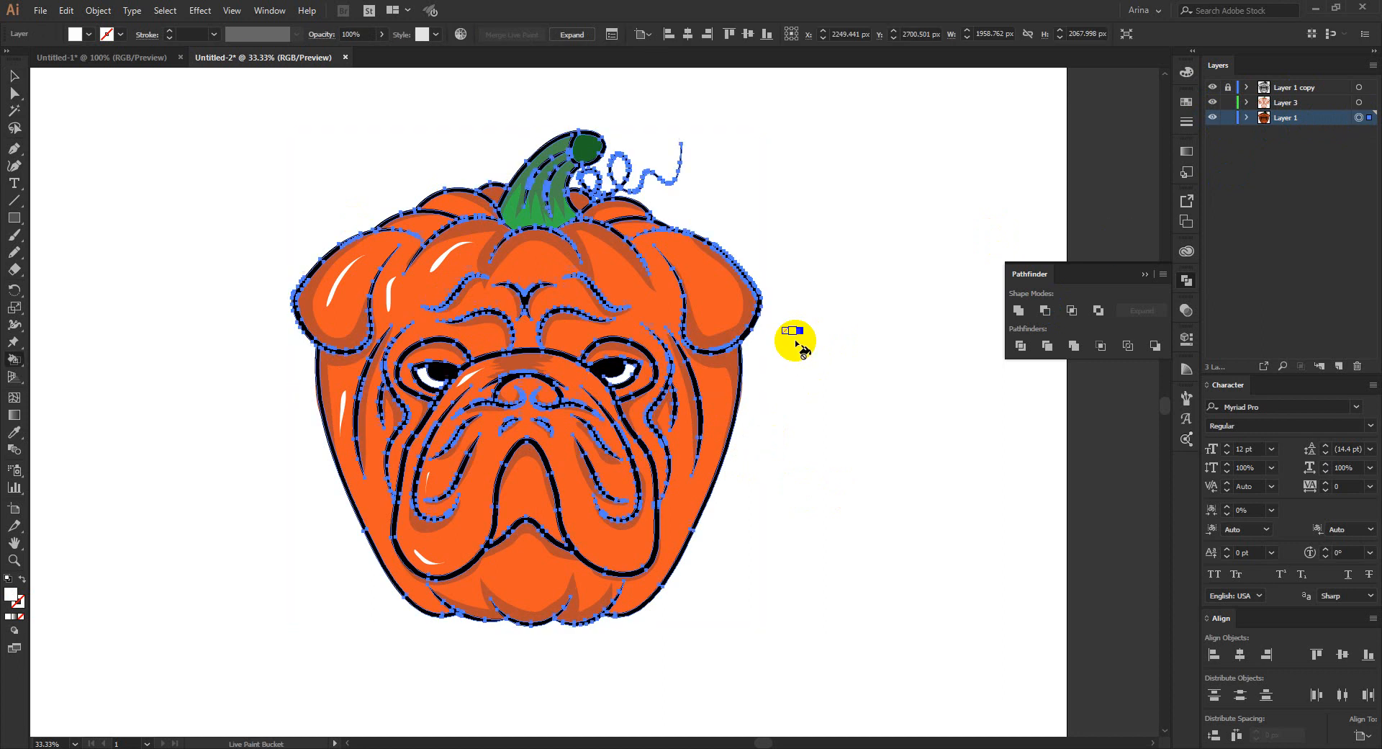
scroll(623, 371, up, 2)
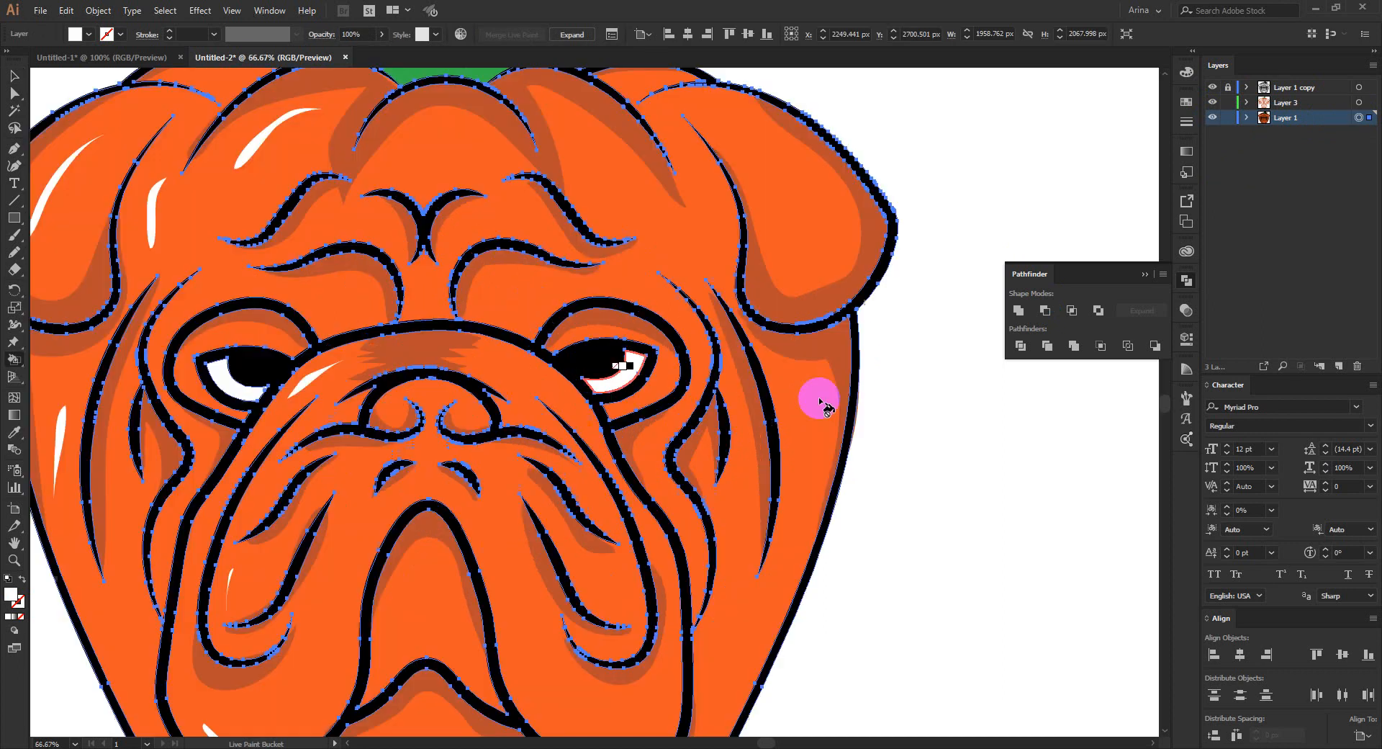
click(940, 401)
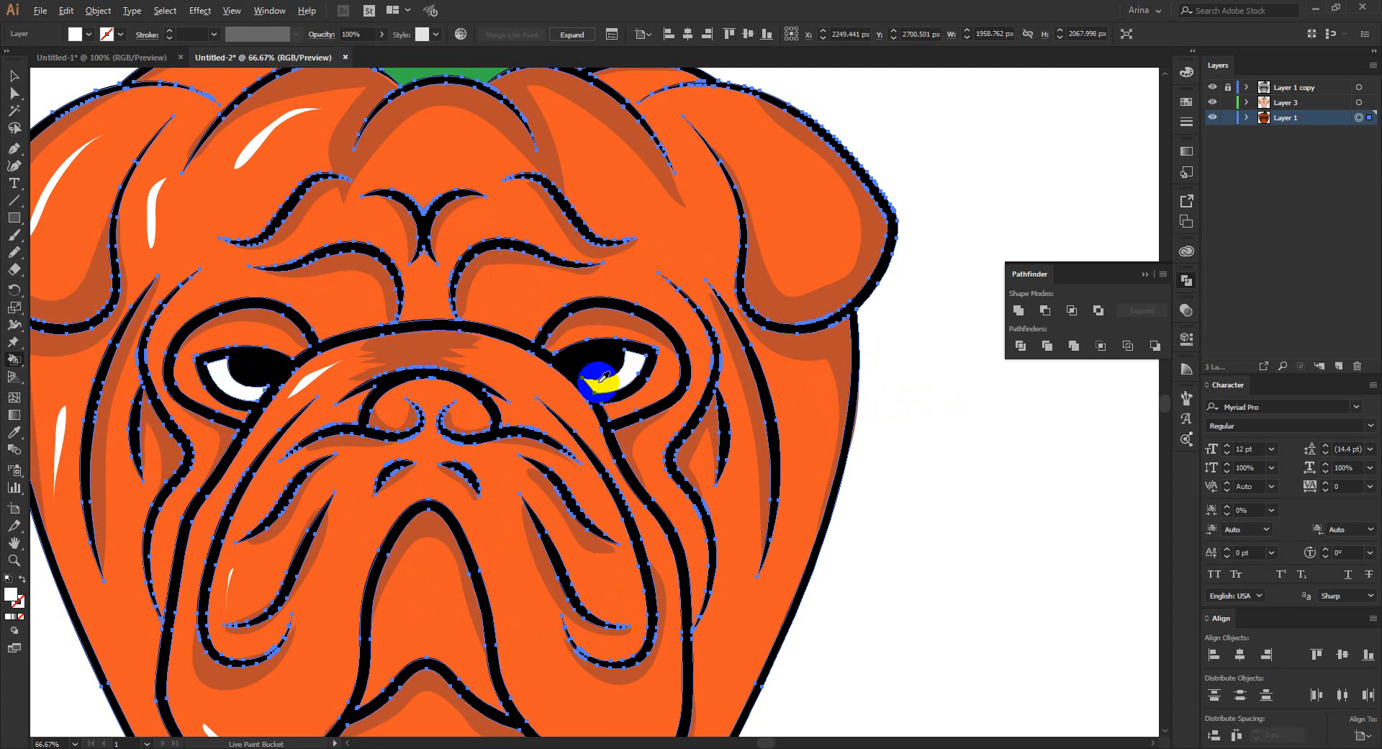
scroll(599, 385, down, 3)
key(v)
click(792, 429)
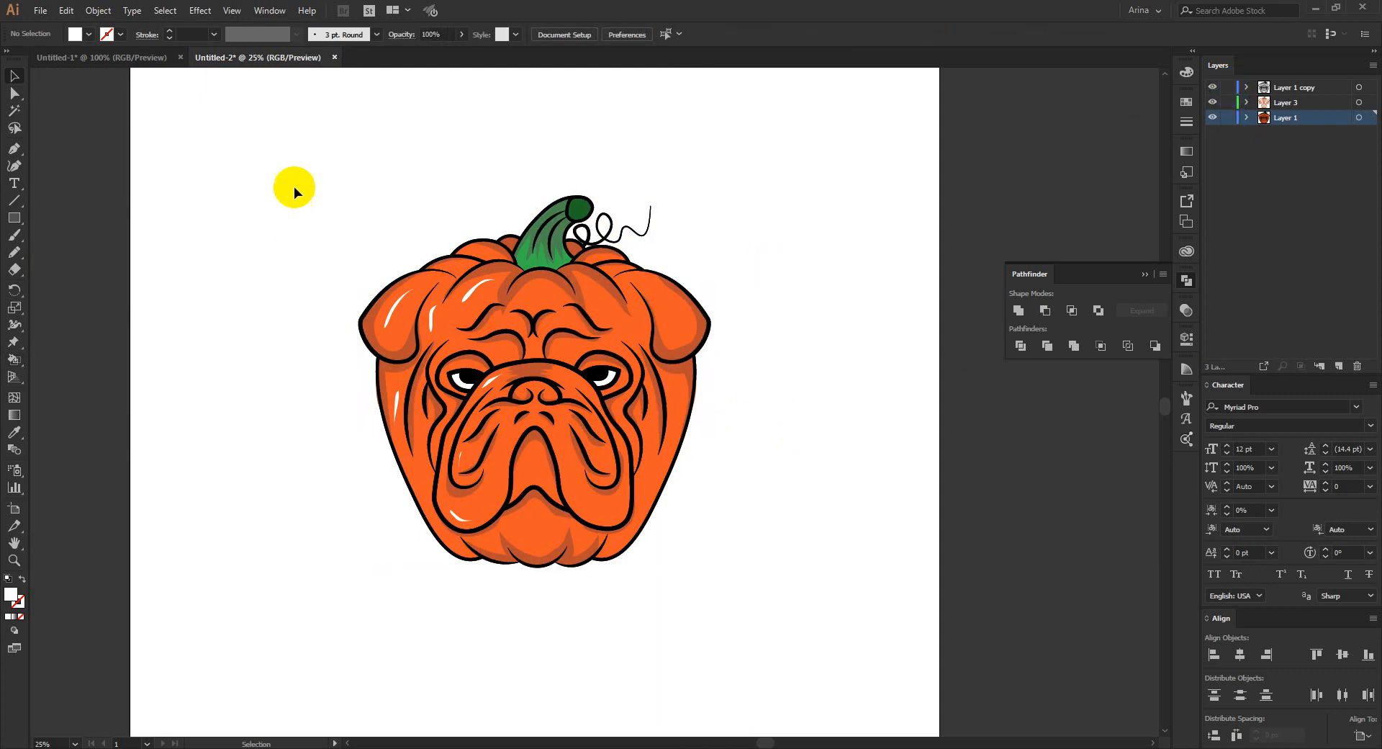
- Group the line art, shadows, highlights and colour fills from all three layers into one object
drag(285, 169, 821, 677)
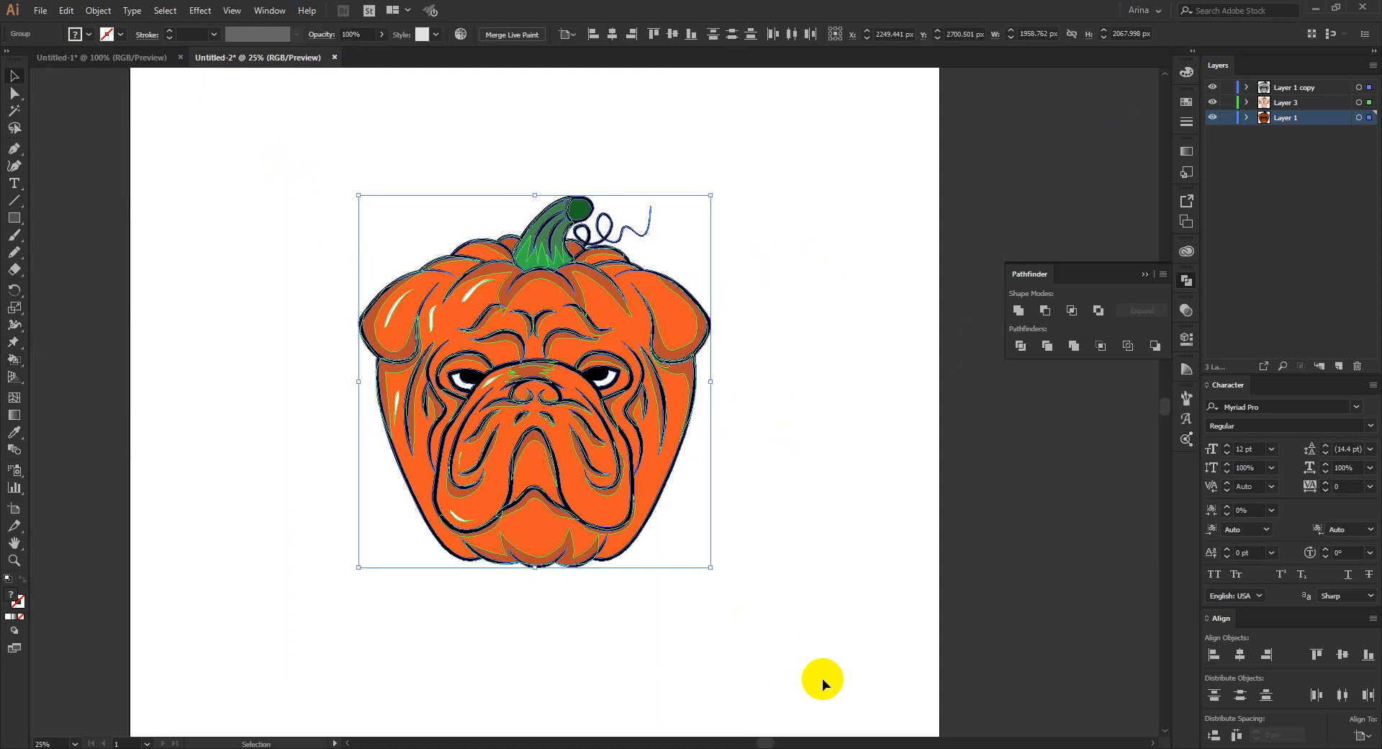
key(ctrl+g)
click(775, 566)
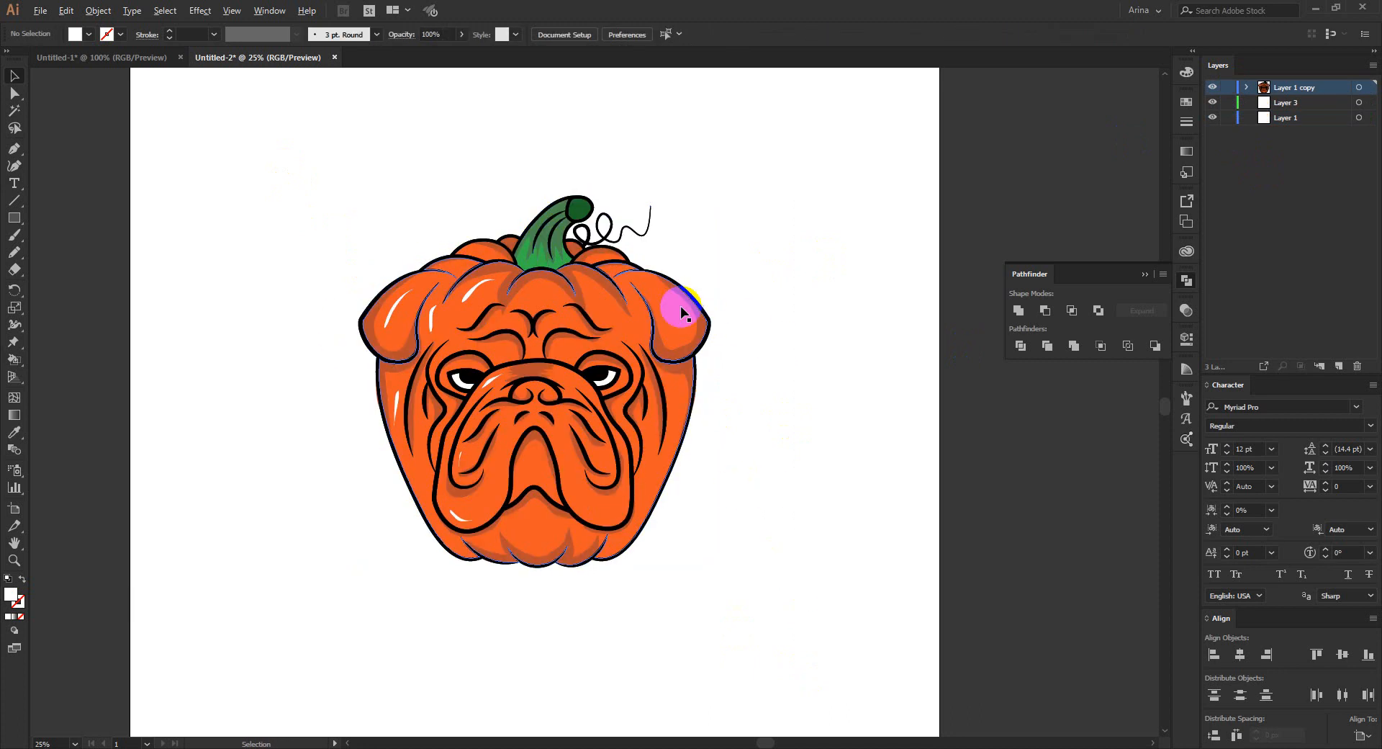
scroll(683, 309, up, 1)
scroll(208, 288, down, 1)
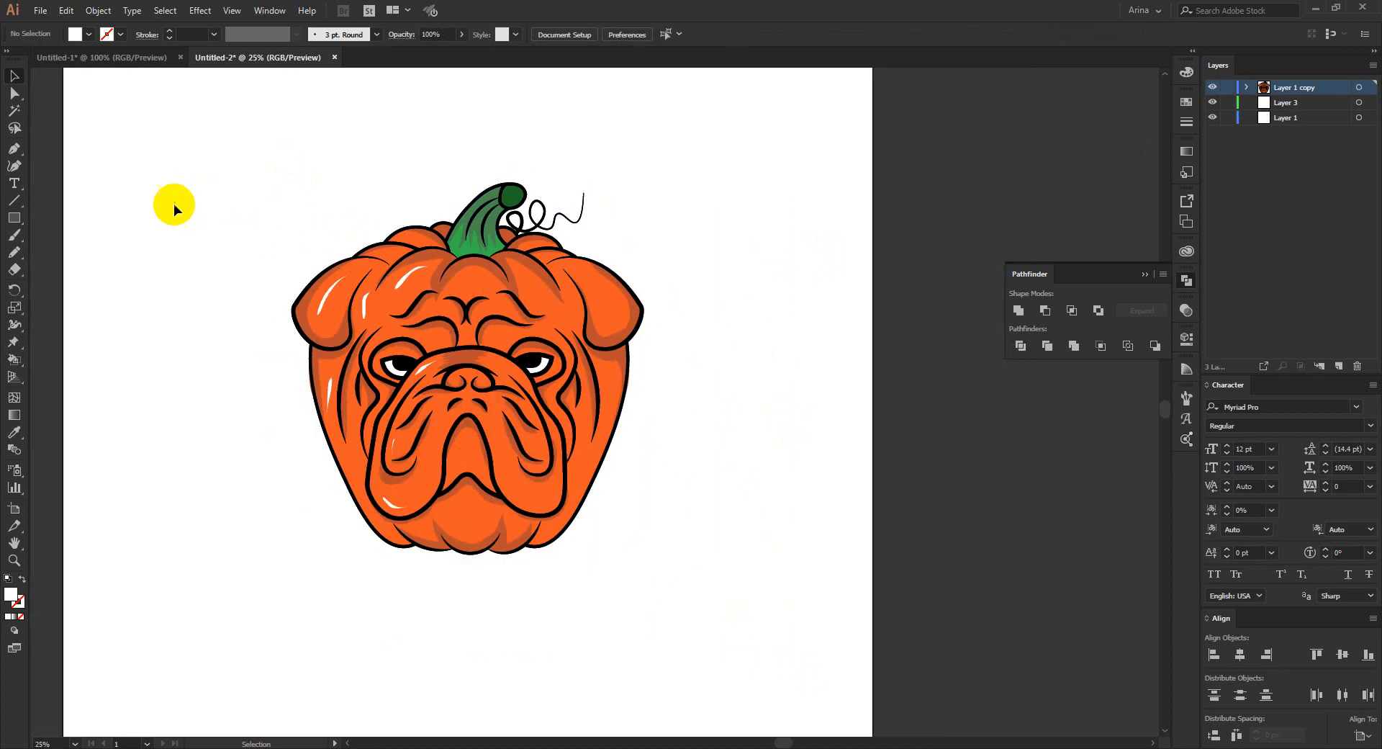
click(17, 183)
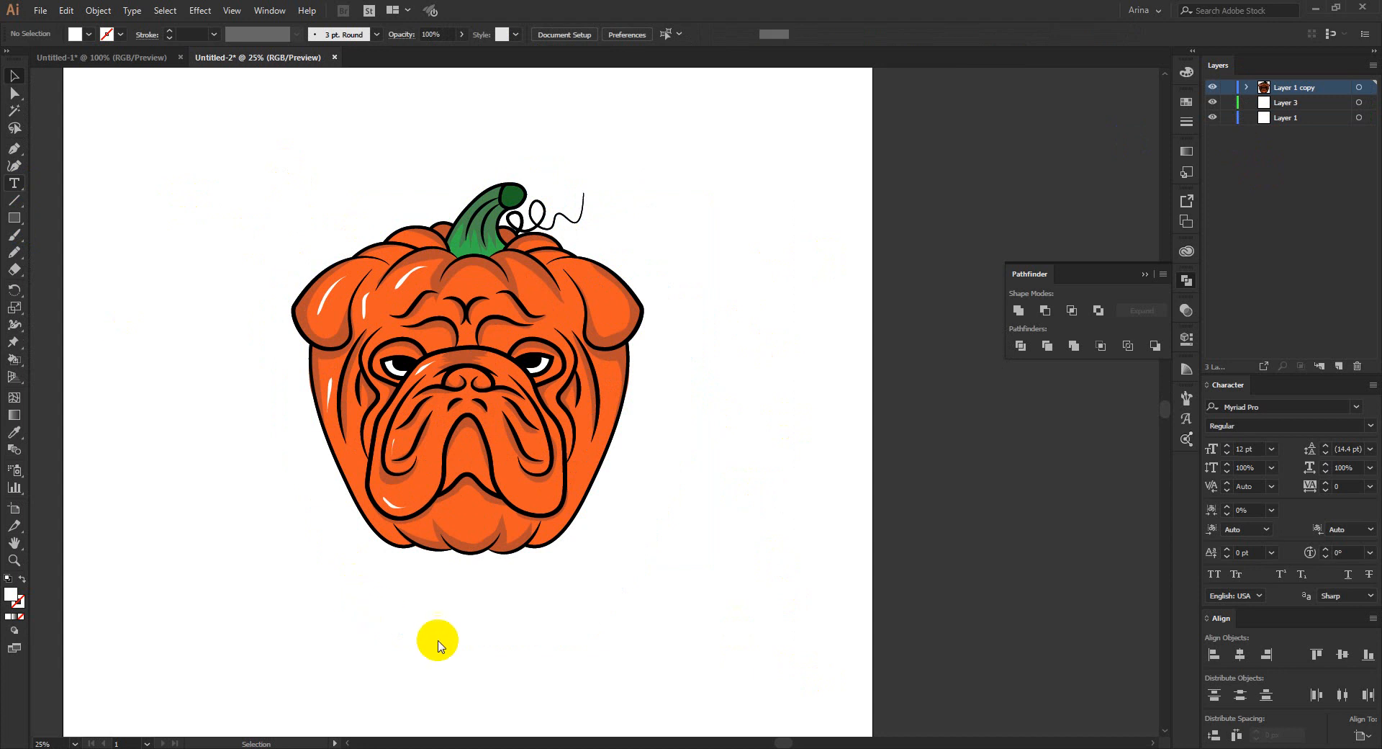
drag(365, 603, 442, 641)
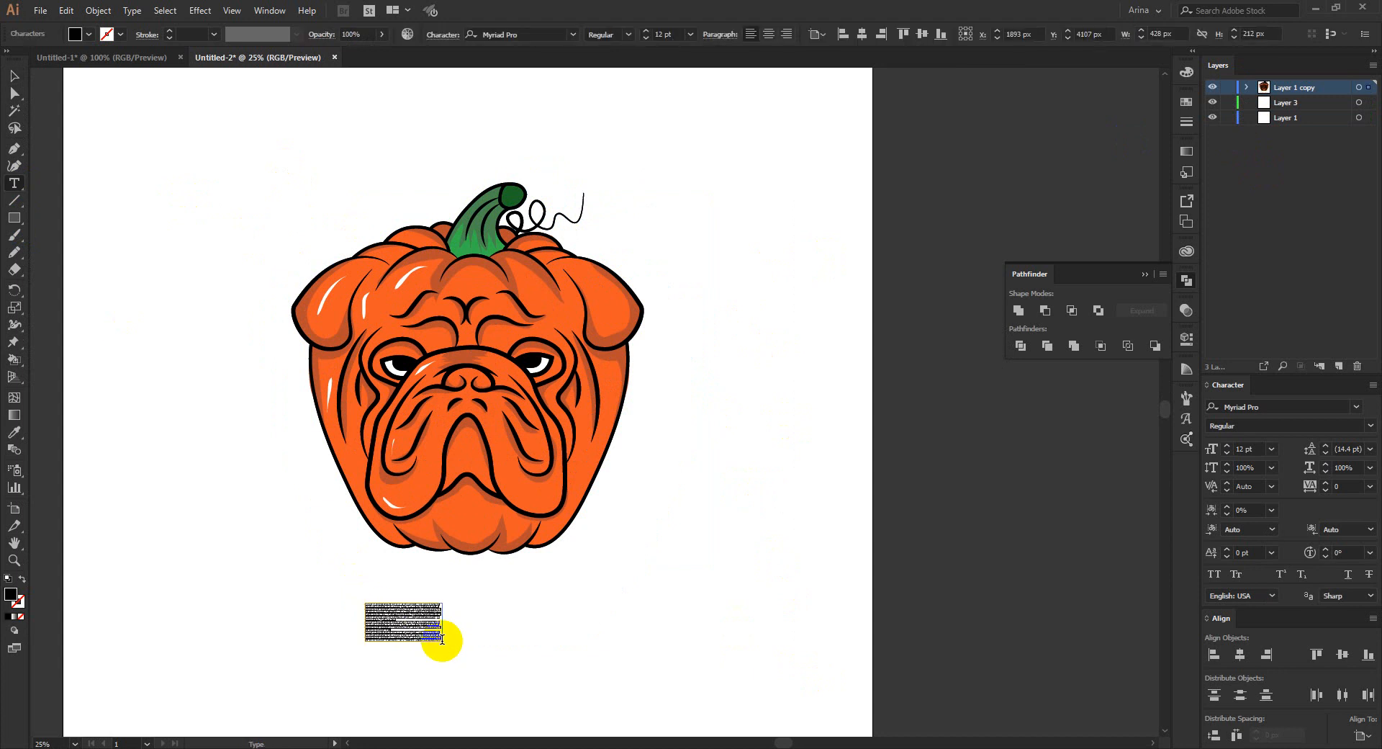
click(14, 76)
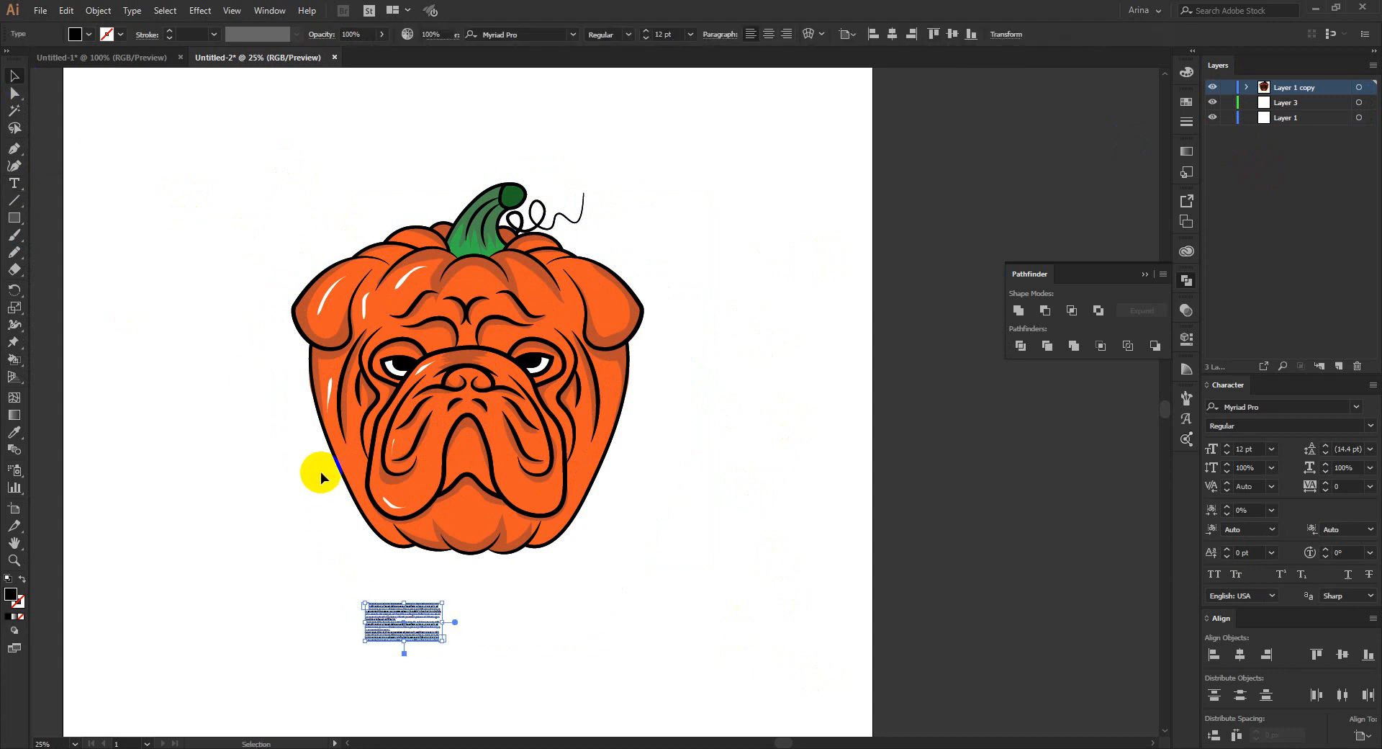
key(Delete)
- Add the text BULLKIN and scale it to about 551 pt, placing it below the pumpkin bulldog
click(13, 184)
click(446, 616)
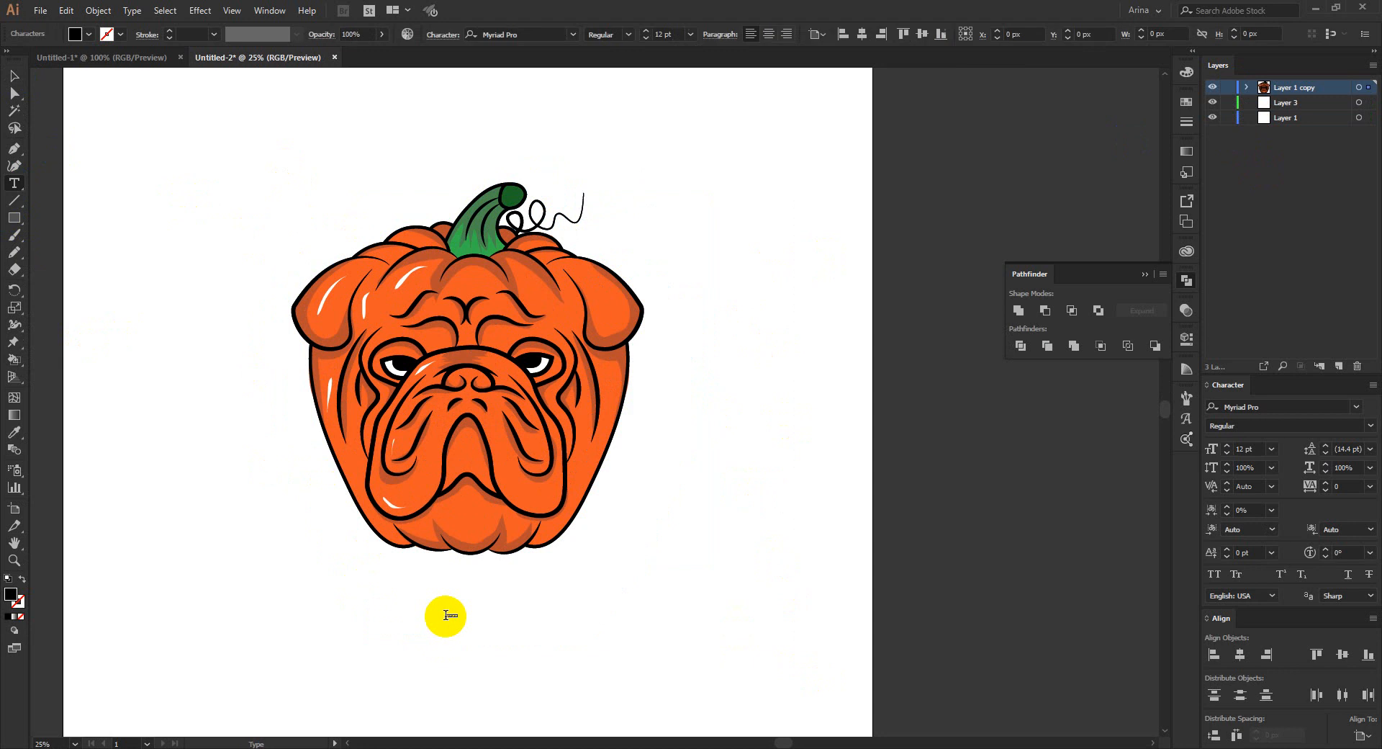
key(BackSpace)
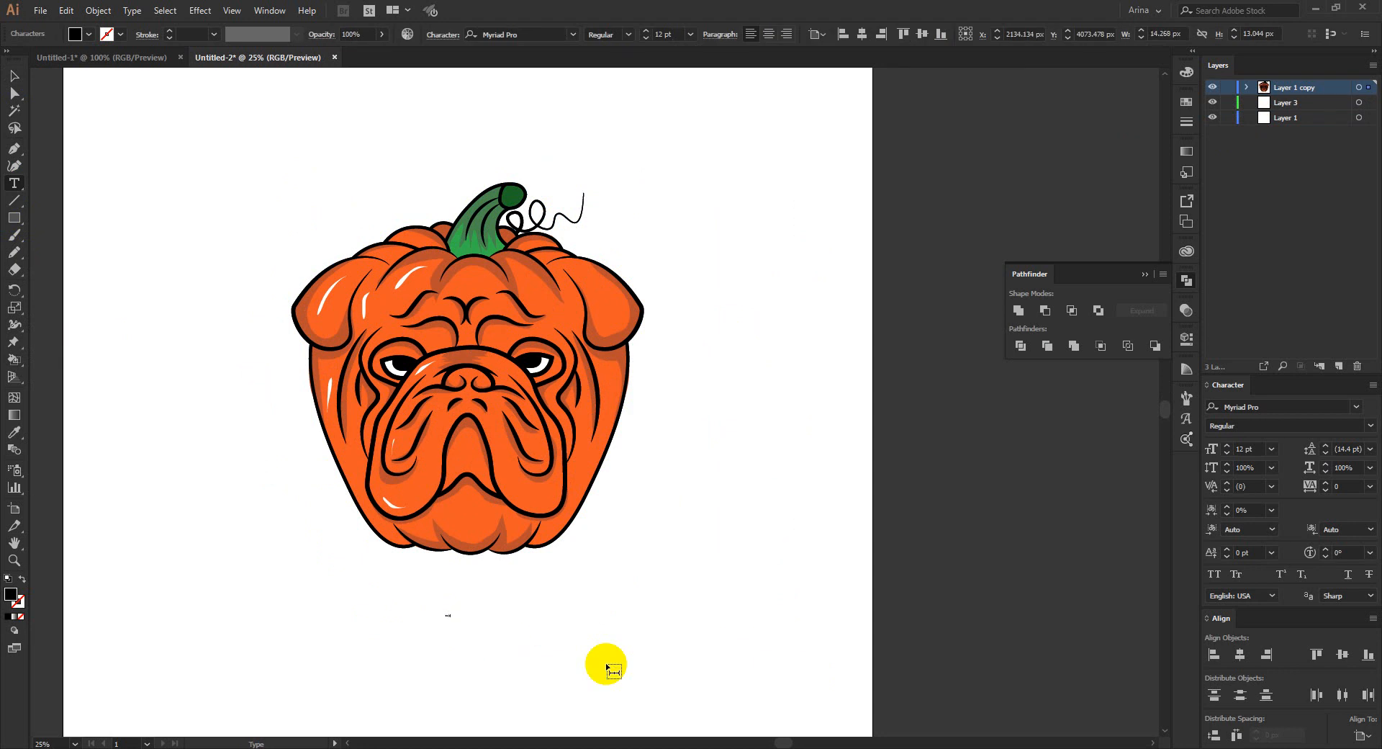
click(13, 75)
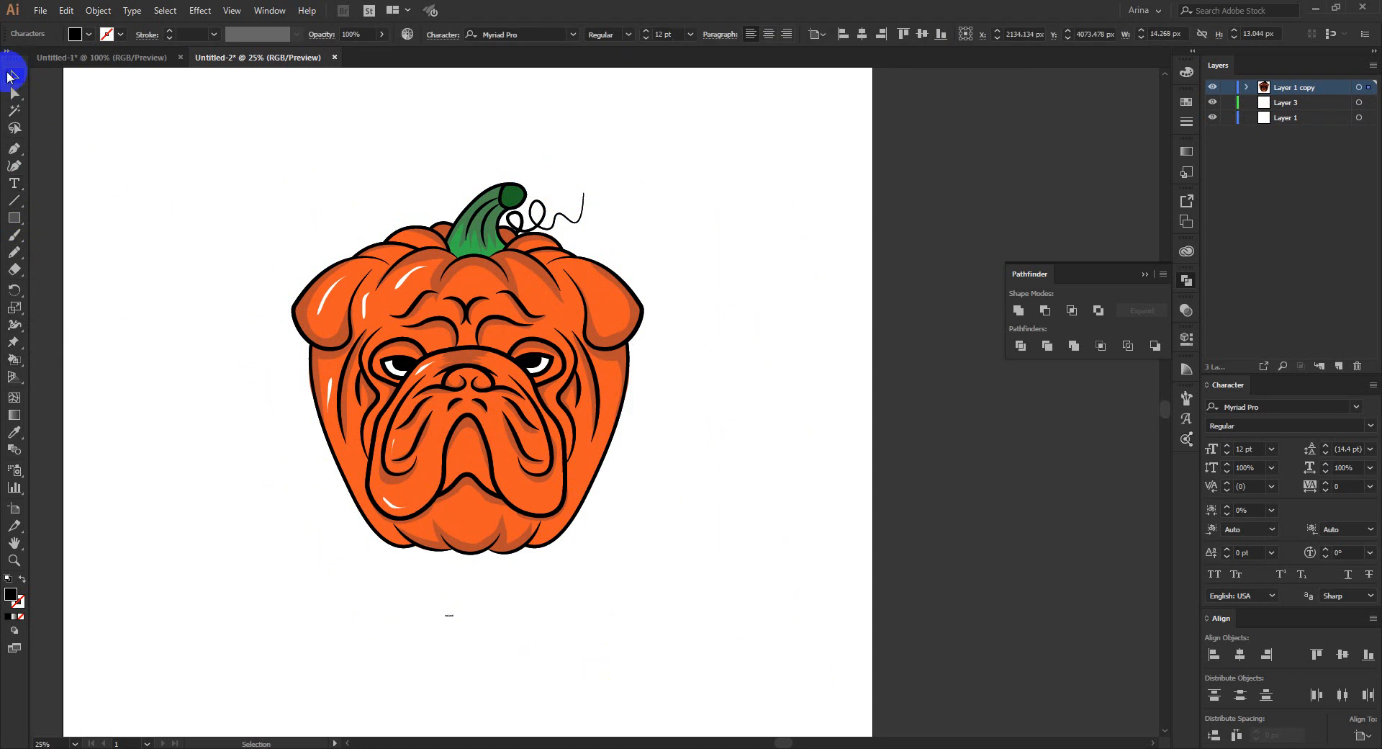
drag(458, 623, 820, 670)
drag(495, 641, 818, 640)
drag(658, 639, 537, 599)
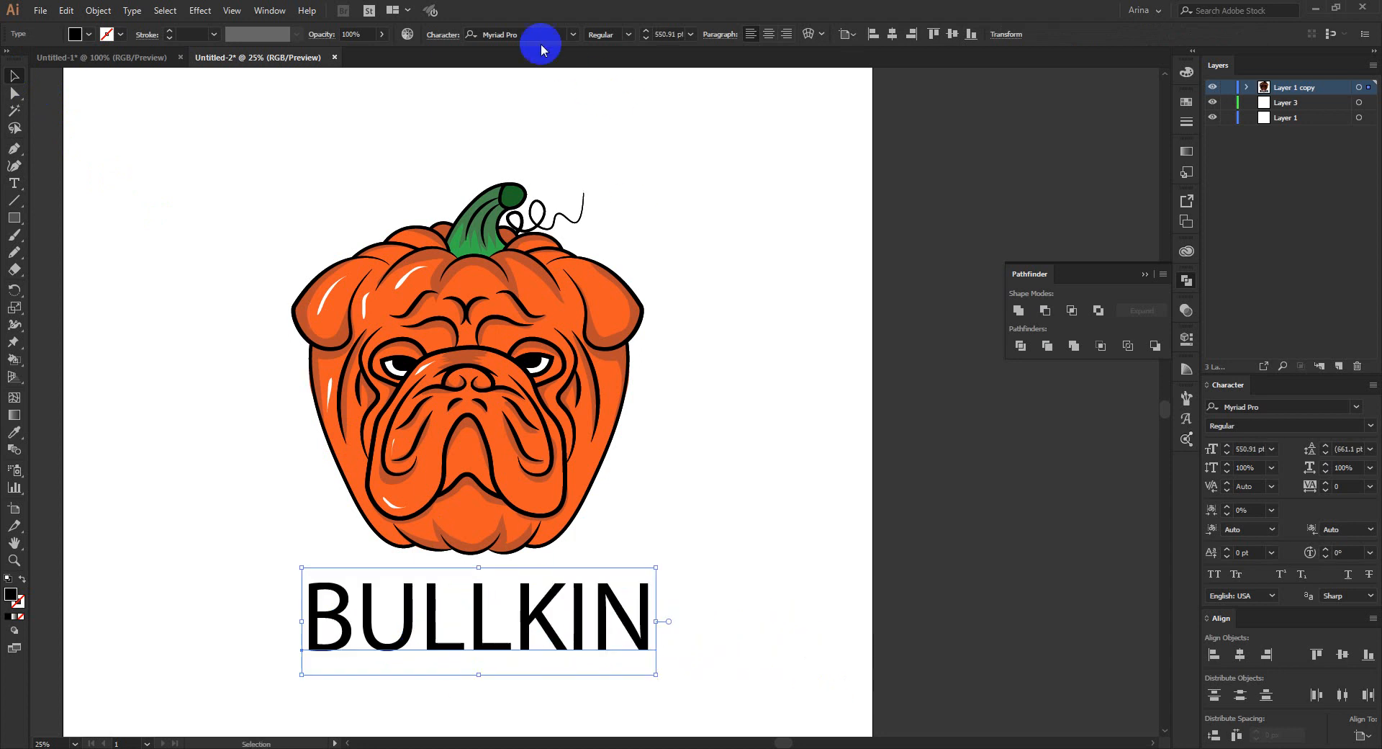
- Set the BULLKIN text in the MONSTARIZE font and move it closer beneath the pumpkin bulldog
click(533, 34)
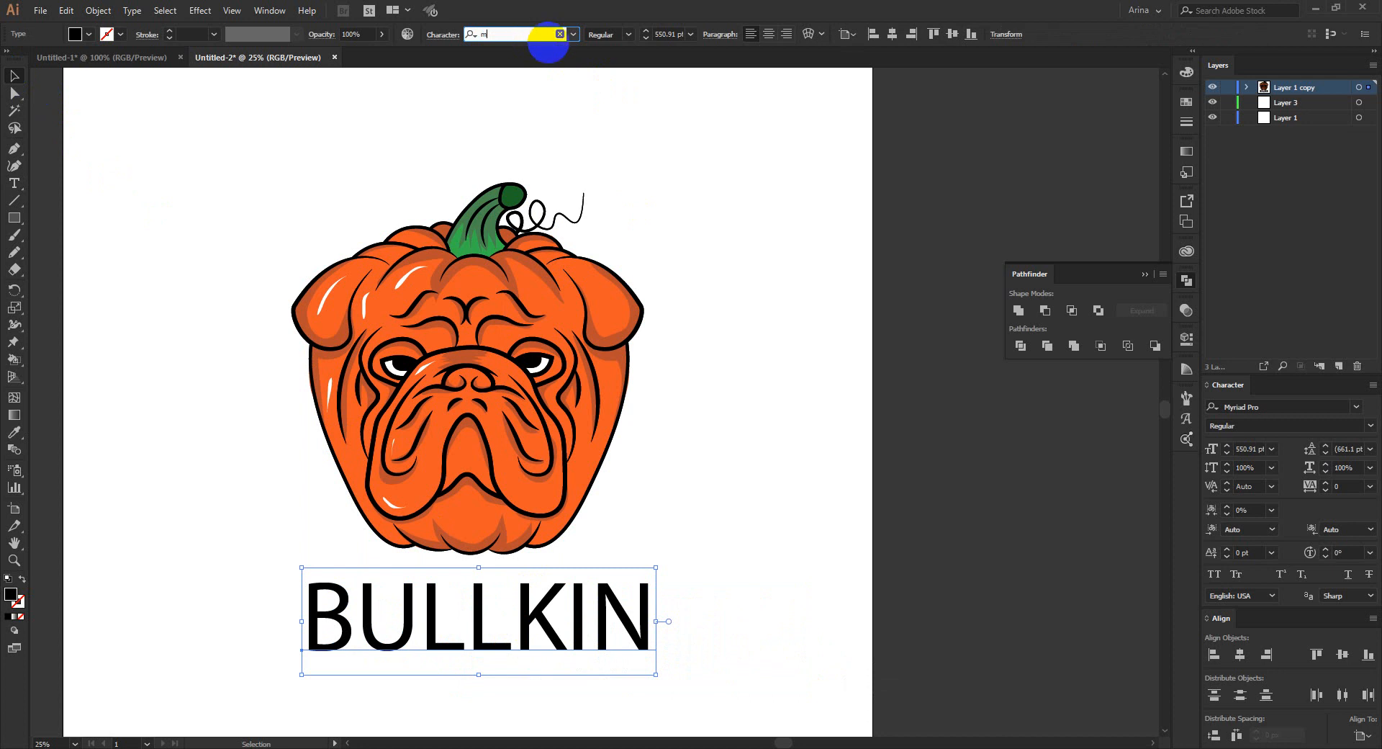
text(mons)
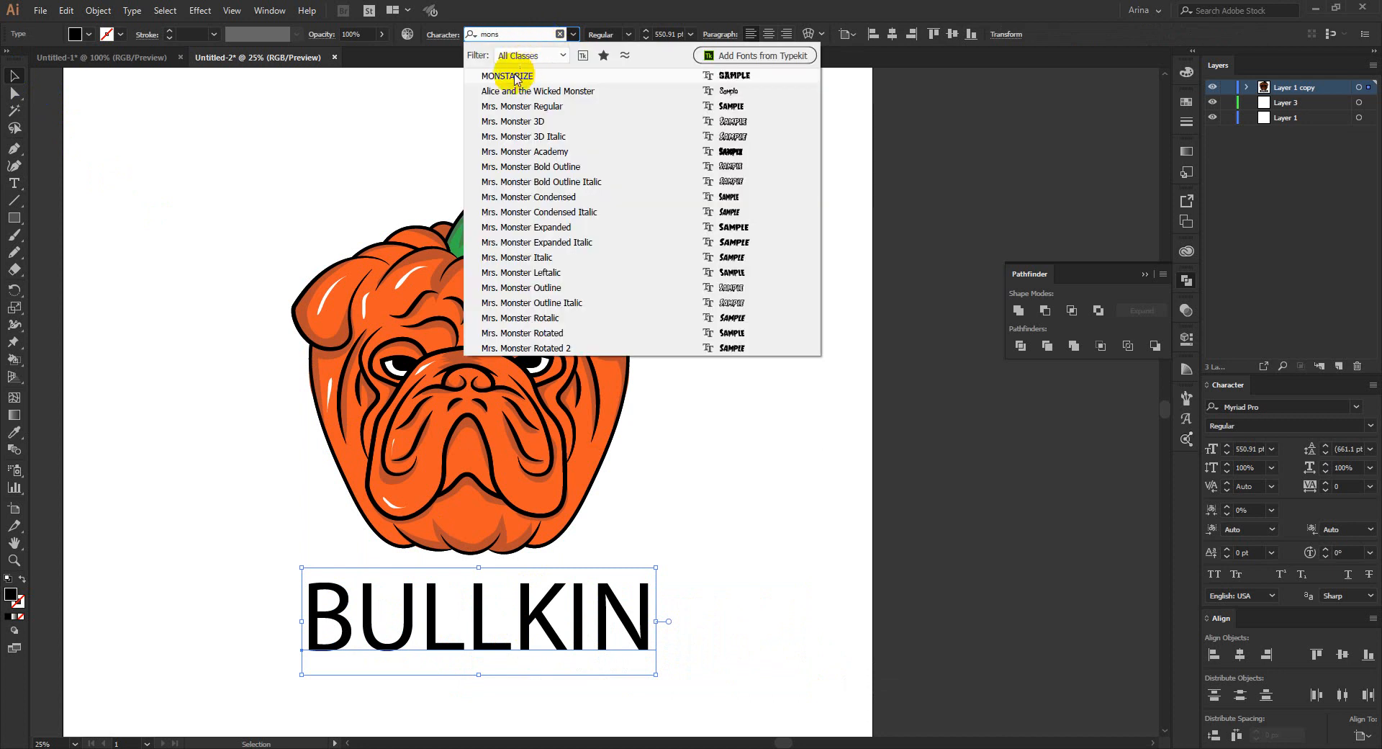
click(512, 76)
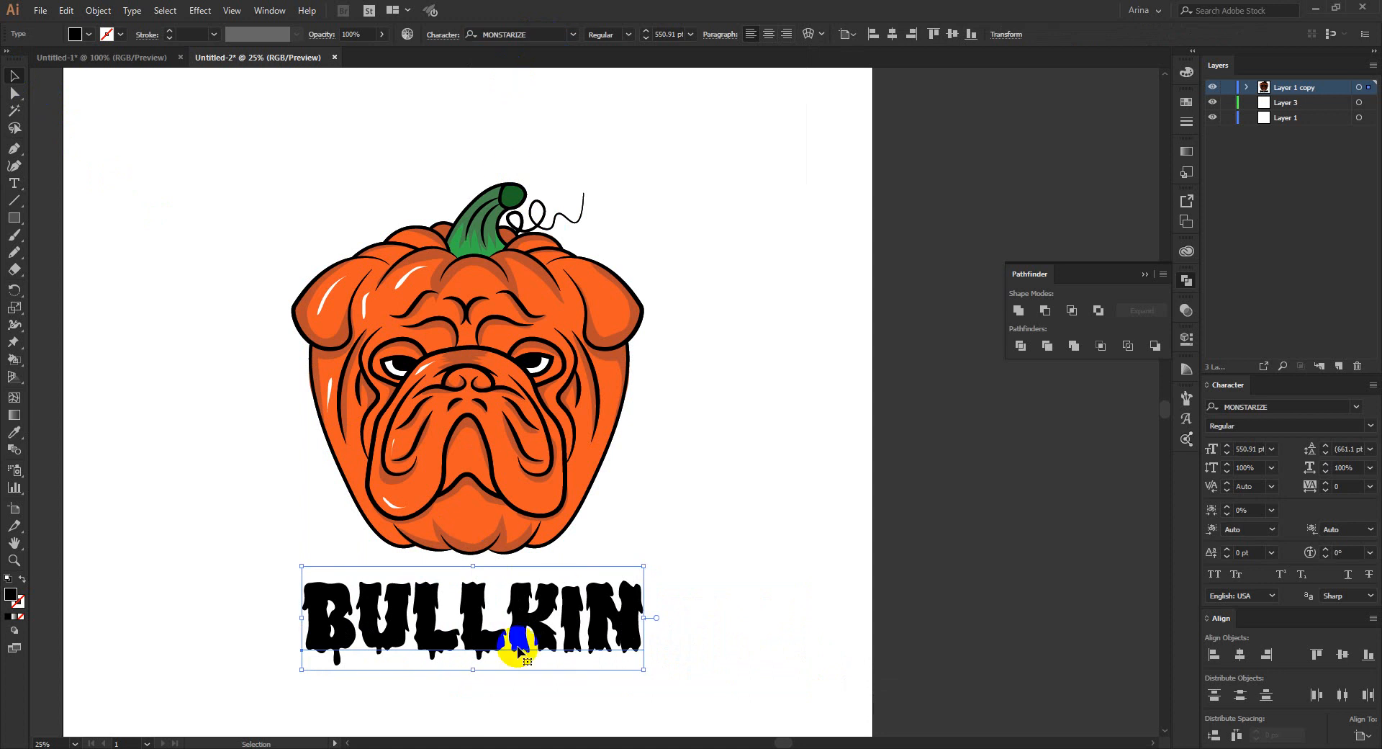
click(561, 628)
drag(562, 628, 565, 609)
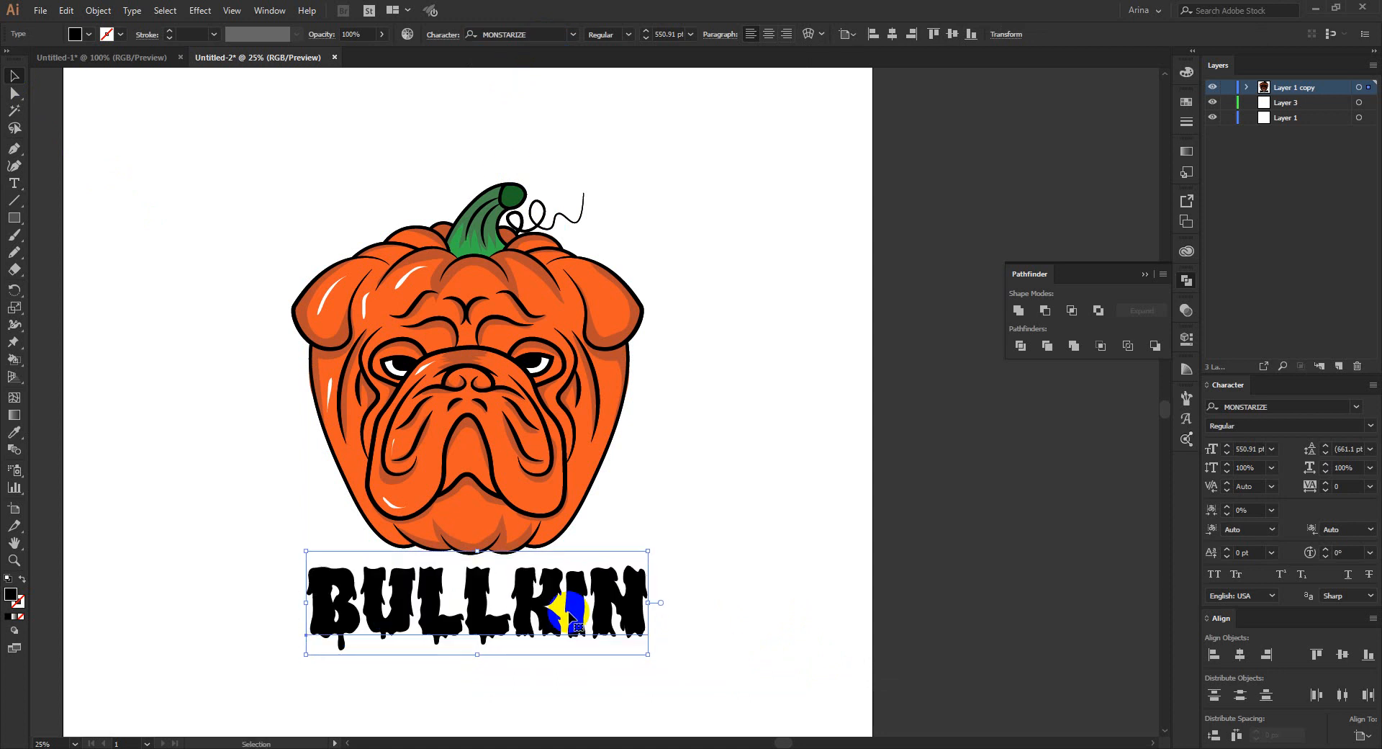
- Draw a circle about 2232 px across around the pumpkin bulldog, with a black 1 pt stroke and no fill
drag(3, 213, 55, 253)
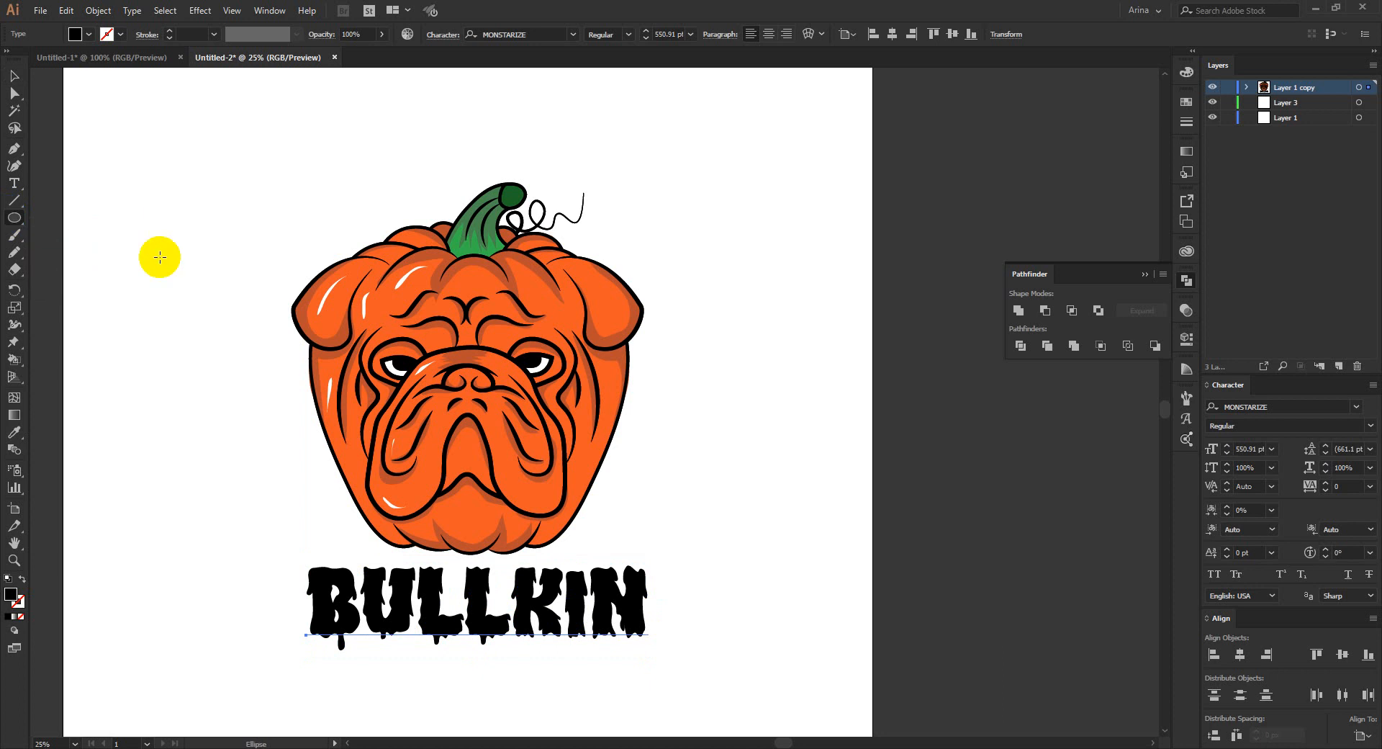
mouse_move(278, 174)
mouse_down()
mouse_move(565, 407)
mouse_move(680, 478)
mouse_move(670, 437)
mouse_up()
key(shift+x)
key(v)
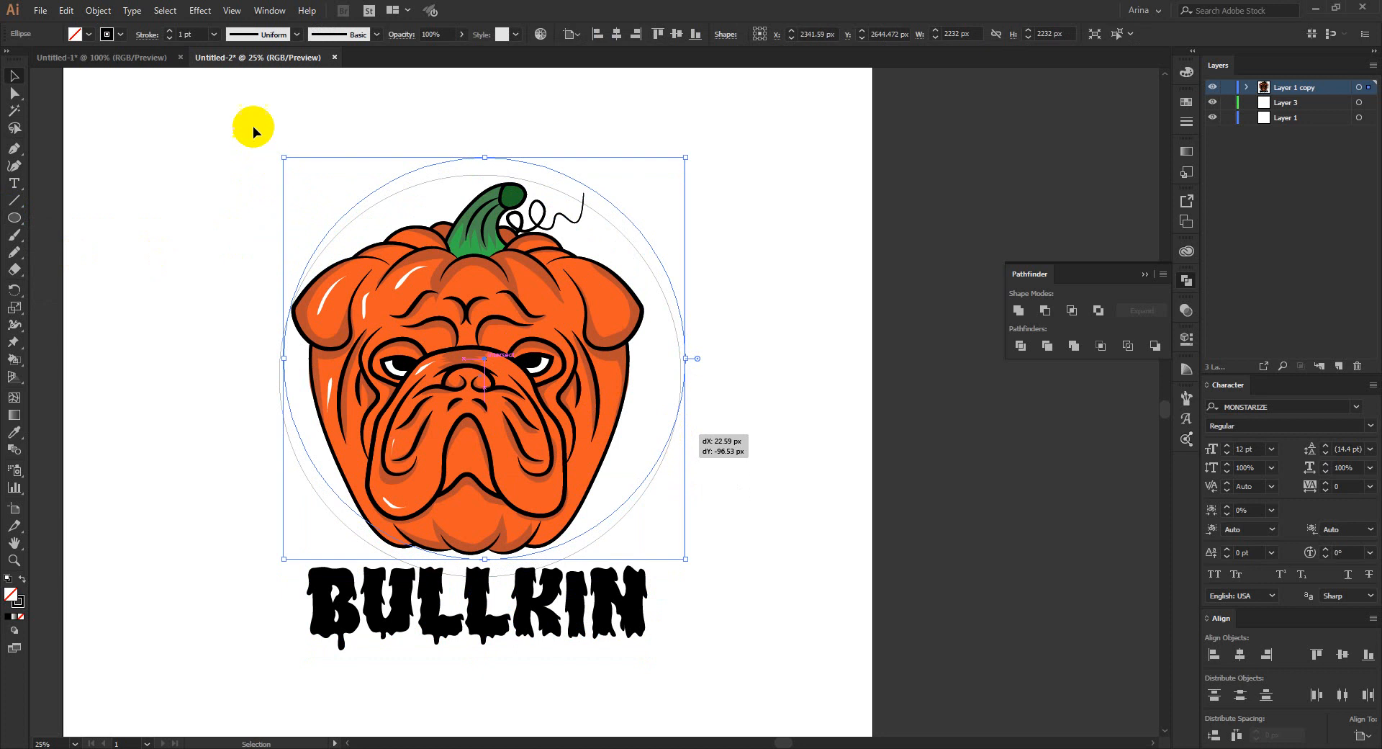
- Center the circle and the pumpkin bulldog horizontally on each other, and shift the circle slightly upward
drag(253, 127, 642, 407)
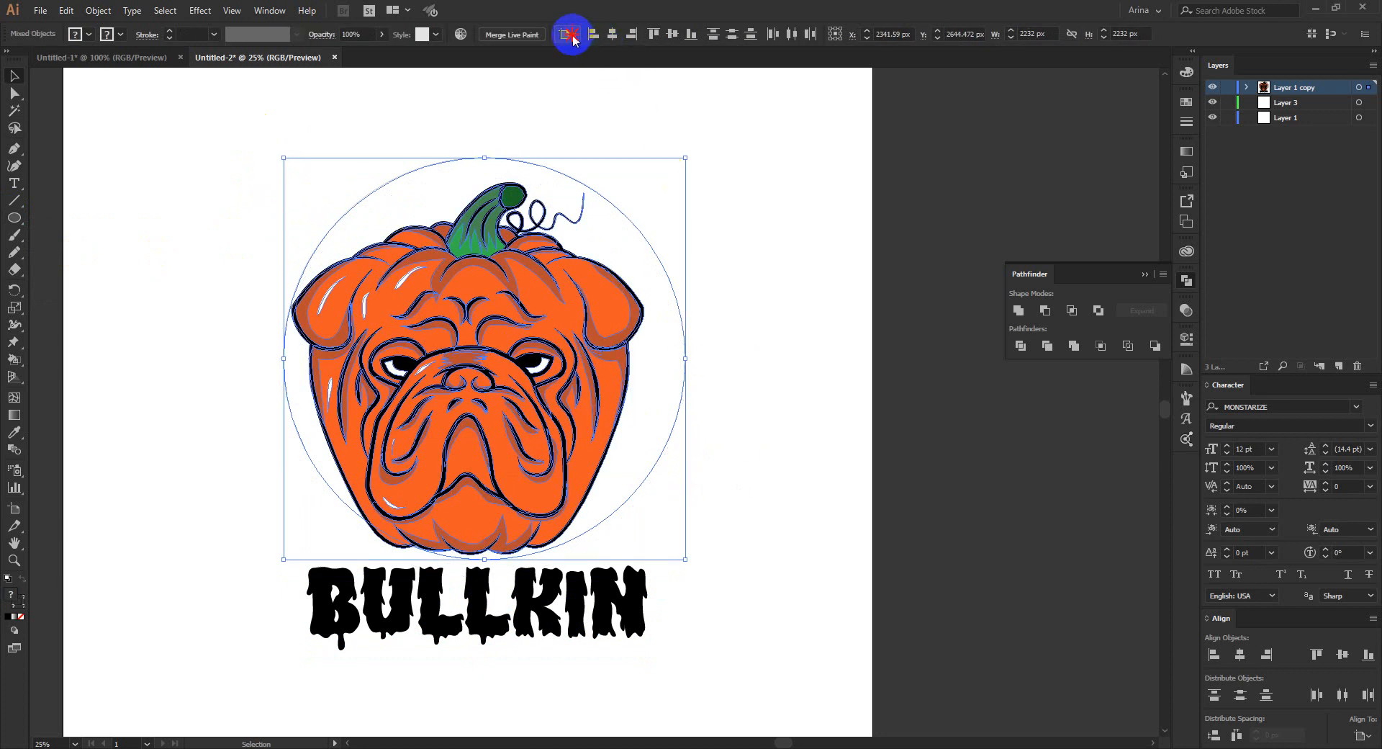
click(613, 39)
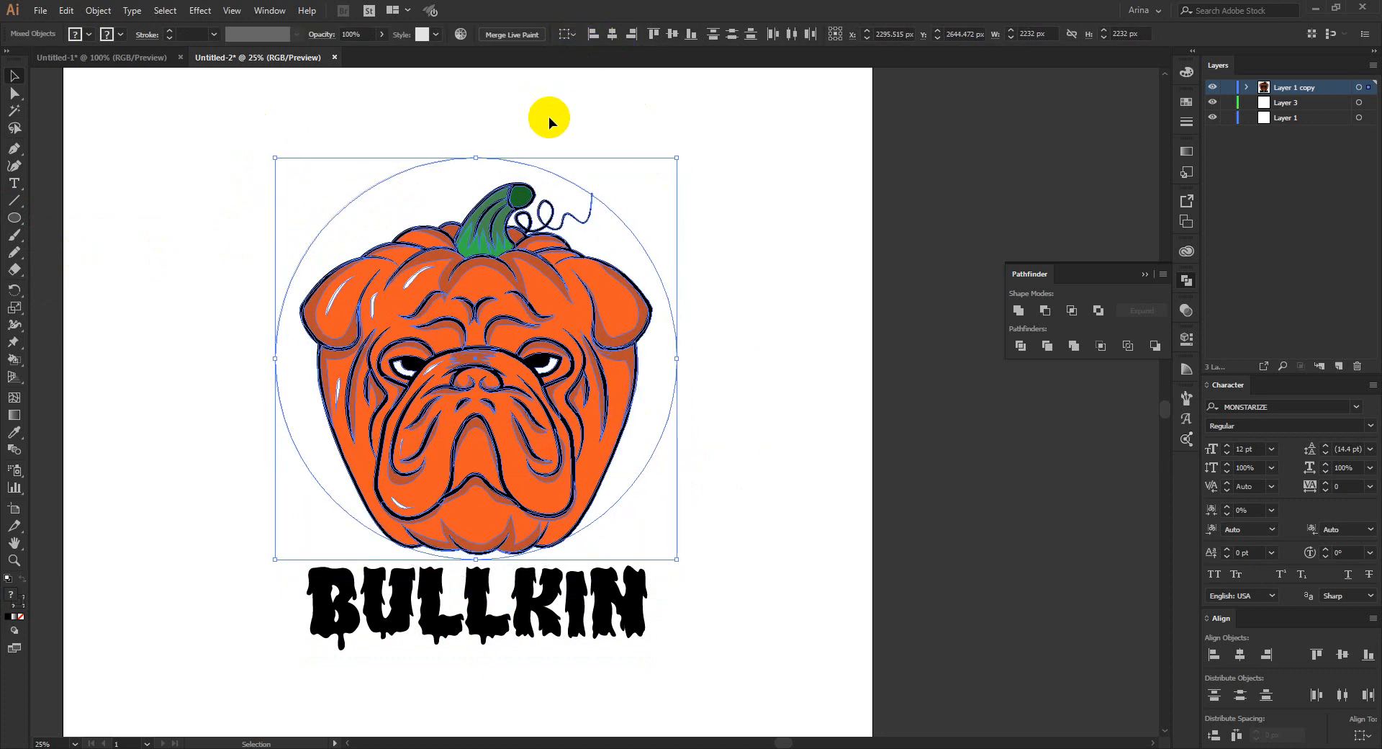
click(568, 149)
click(637, 237)
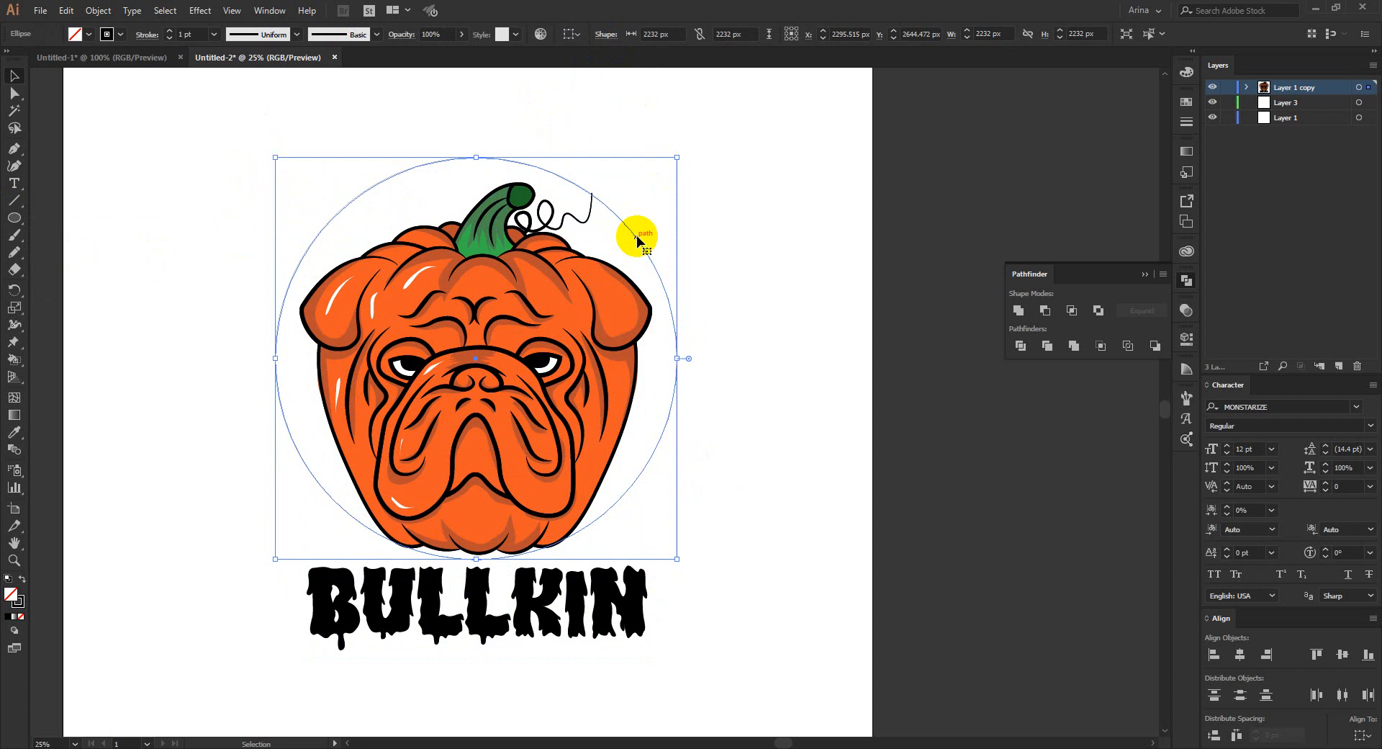
key(Up)
key(Up)
key(Up)
key(Up)
key(Up)
key(Up)
key(Up)
key(Up)
key(Up)
key(Up)
key(Up)
key(Up)
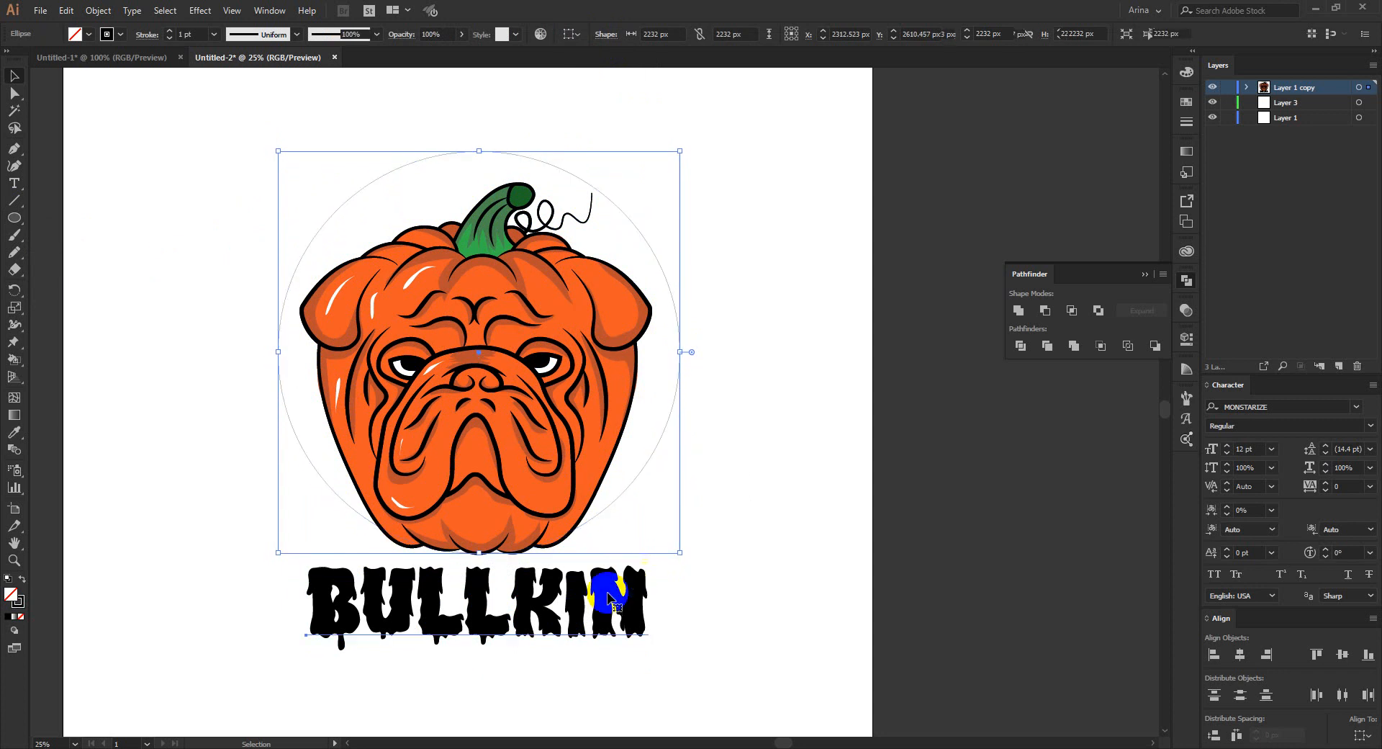
- Cut the BULLKIN text and paste it along the circle as type on a path
click(601, 598)
key(Delete)
click(16, 178)
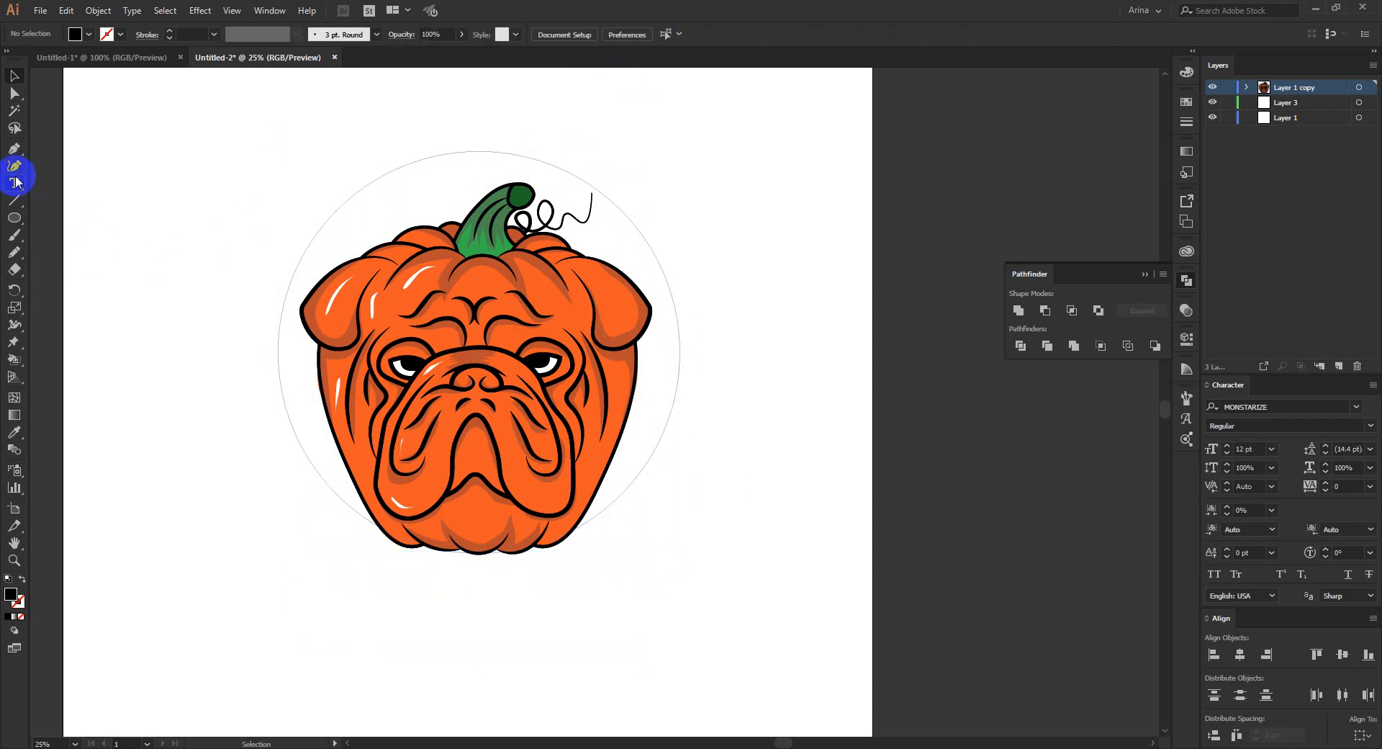
drag(16, 182, 44, 223)
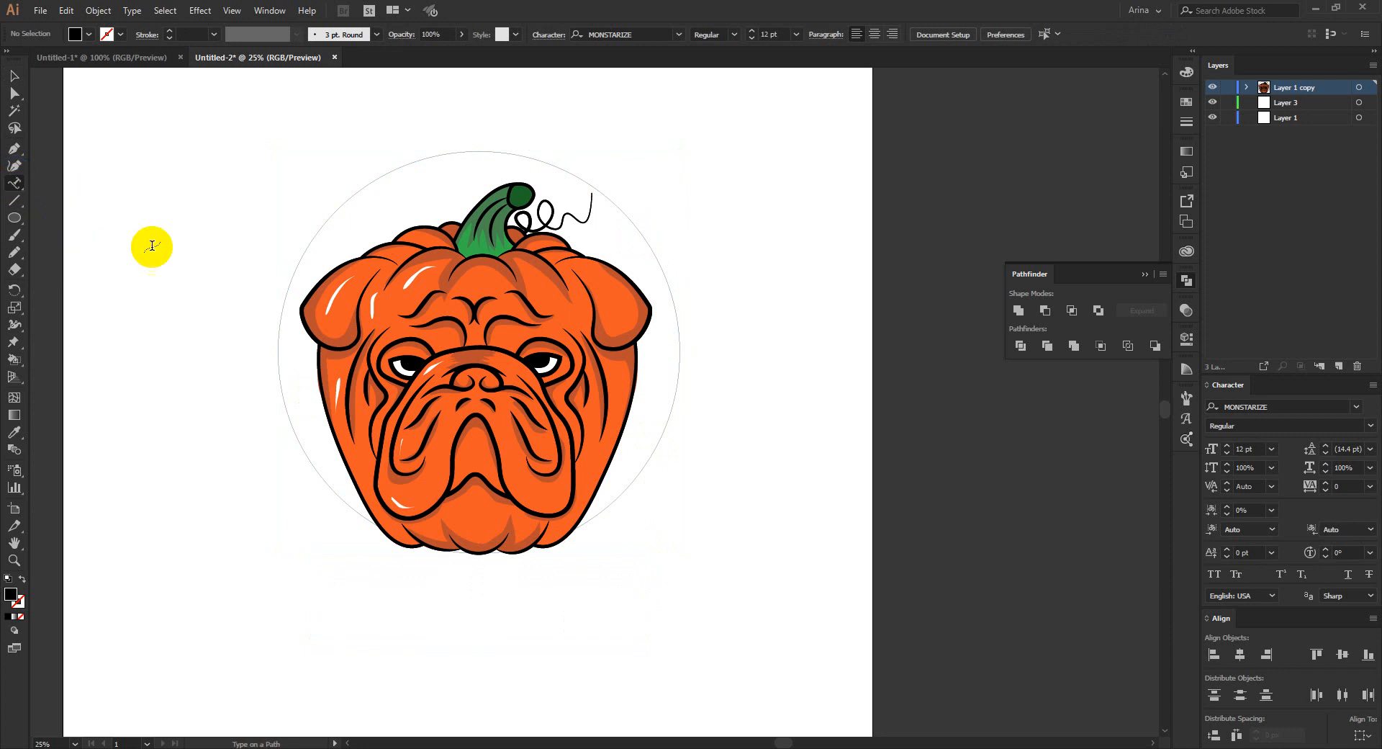
click(311, 240)
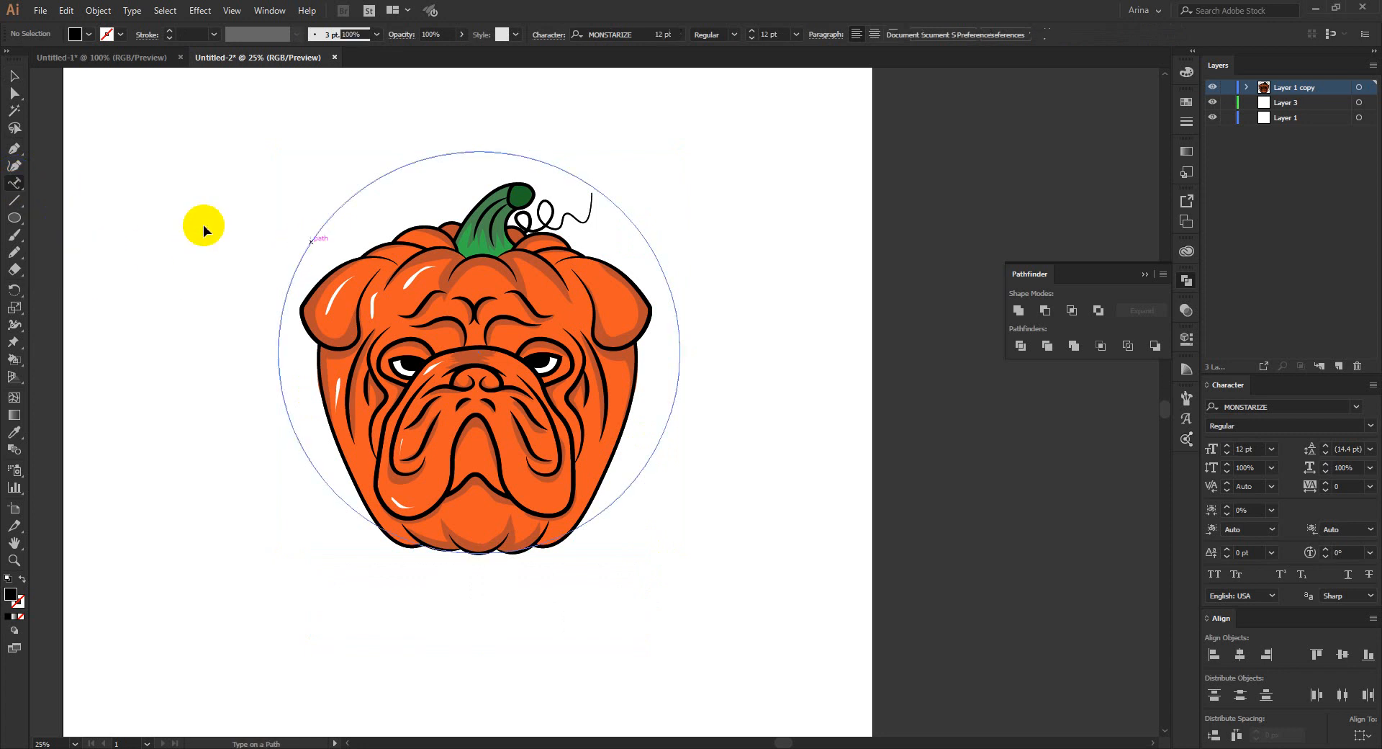
text(BULLKIN)
click(15, 77)
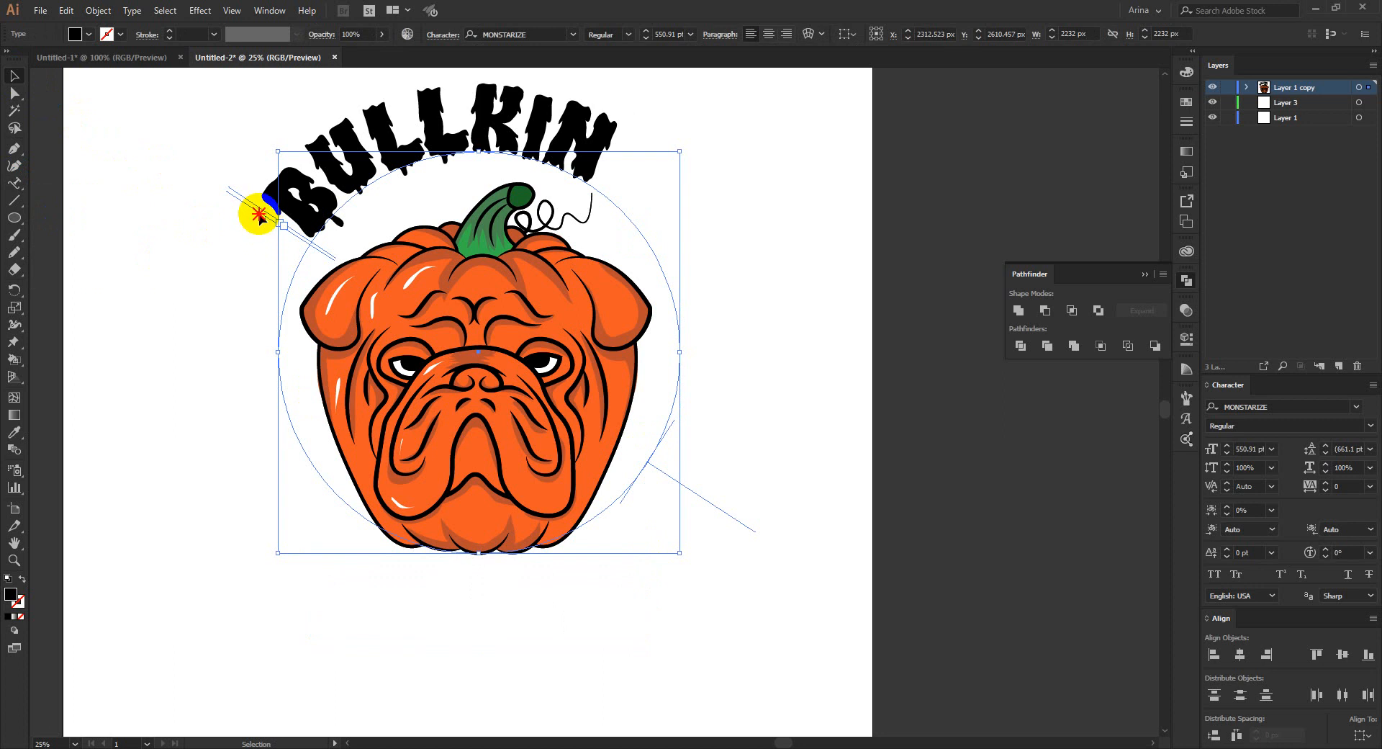
- Set the path text's start and end at opposite sides of the circle and center BULLKIN over the upper arc
drag(259, 214, 704, 351)
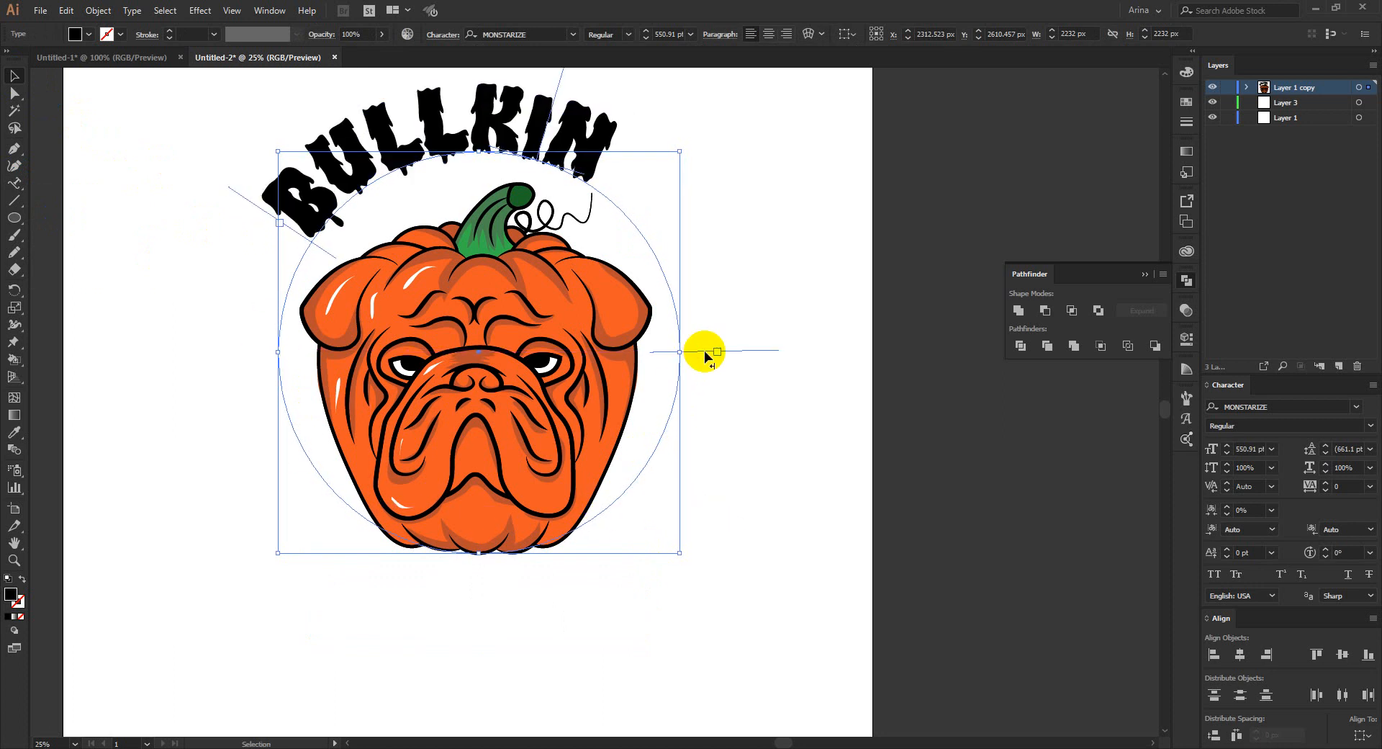
drag(257, 210, 232, 353)
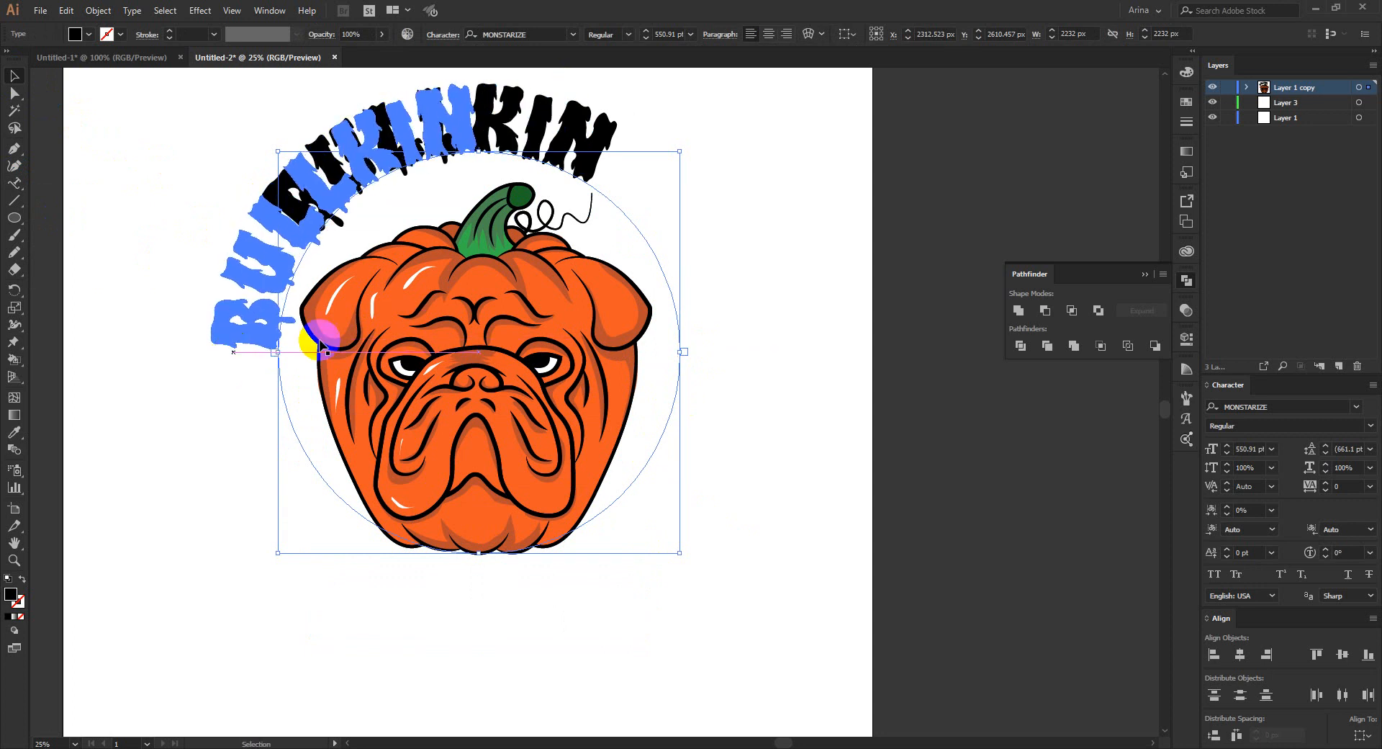
click(768, 33)
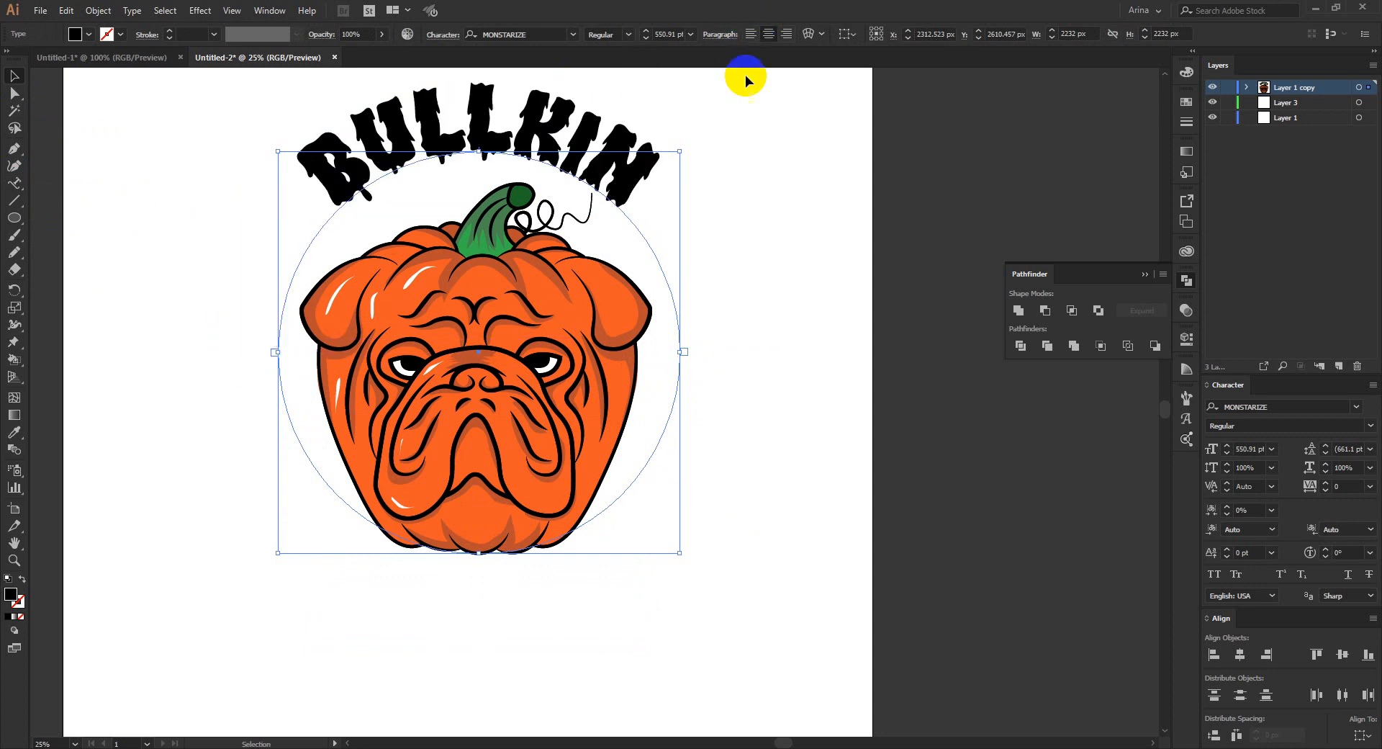
- Set the curved BULLKIN text's font size to 660 pt
click(675, 32)
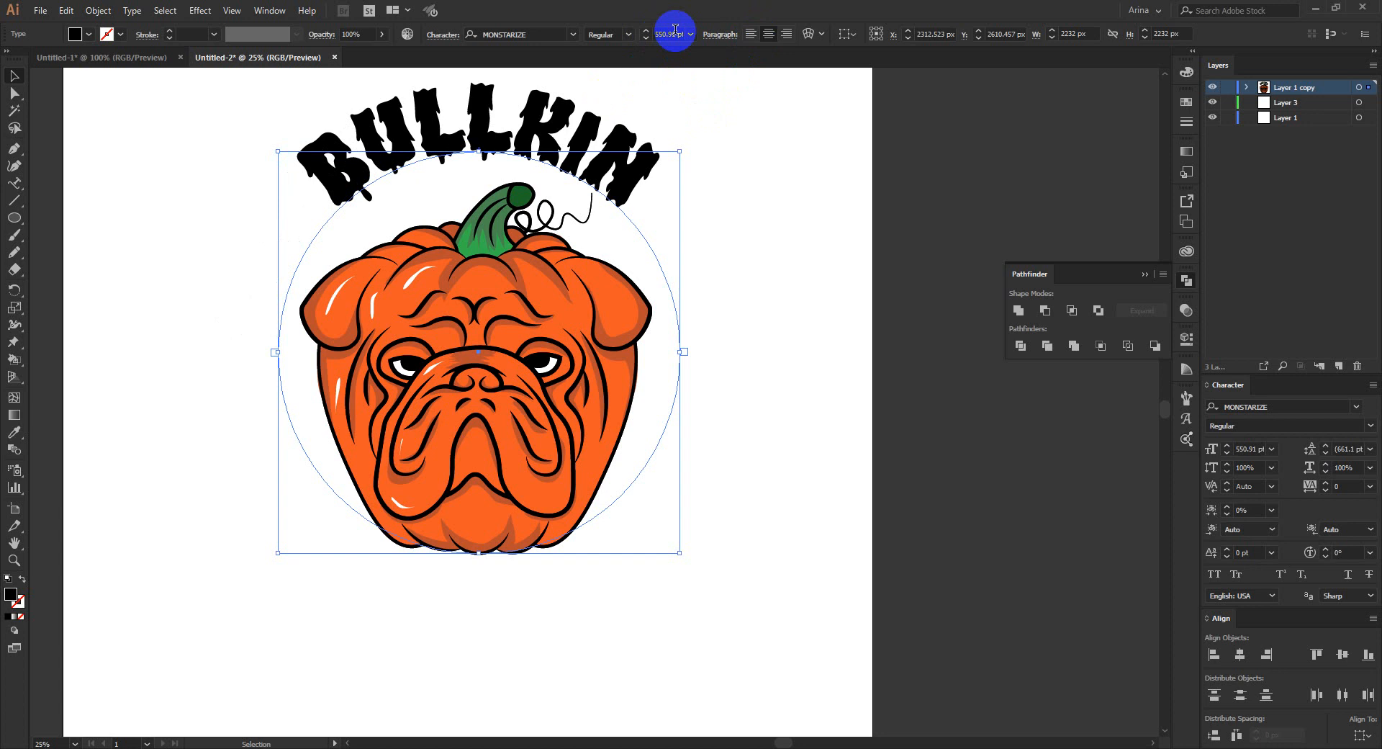
text(660)
key(Return)
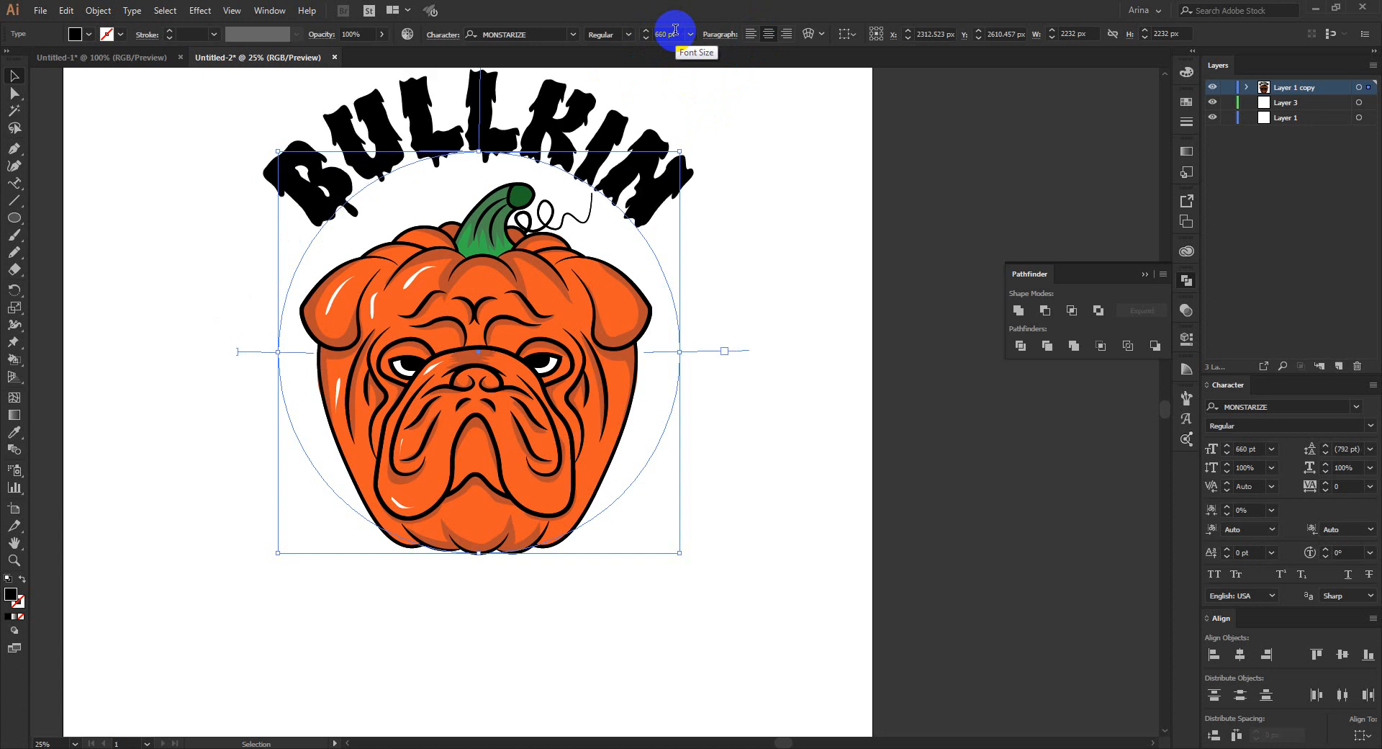
scroll(684, 216, up, 4)
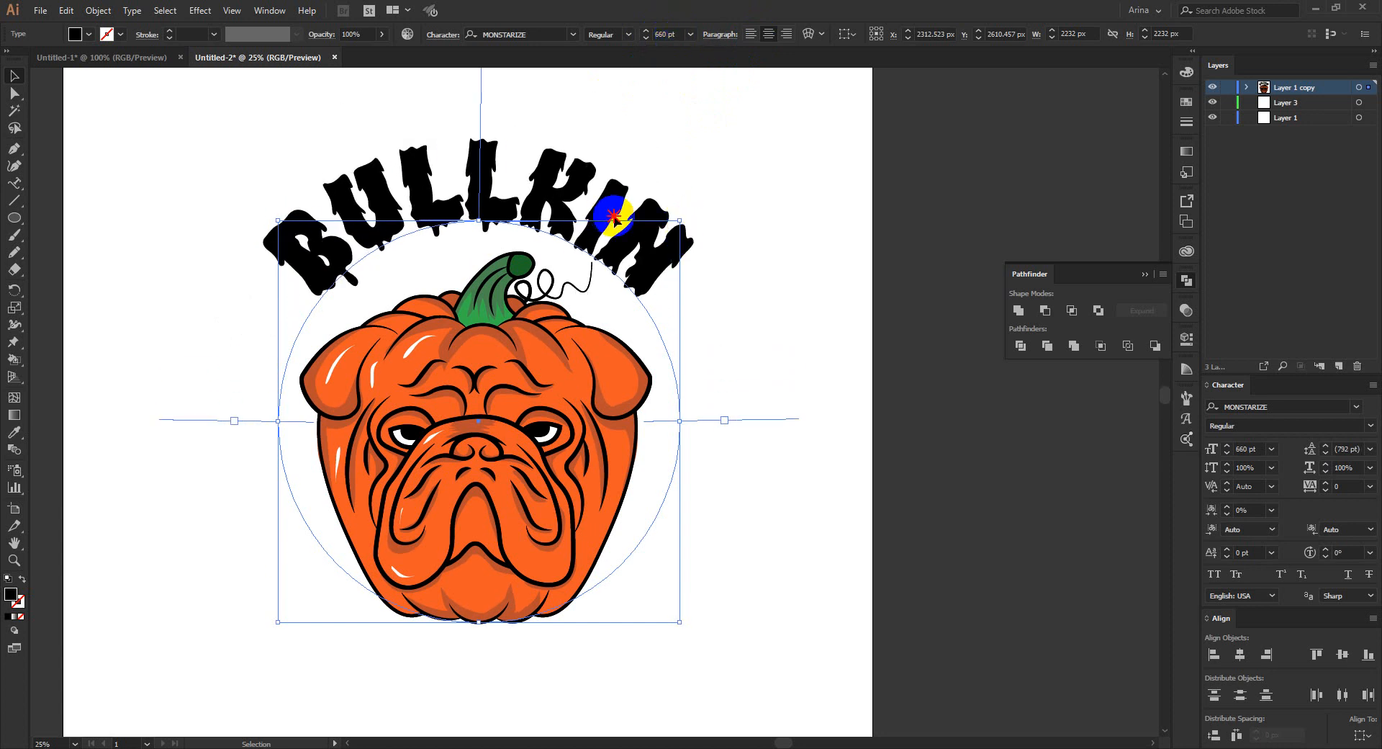
- Move the curved BULLKIN text slightly right and down, then convert it to outlines
drag(613, 216, 620, 222)
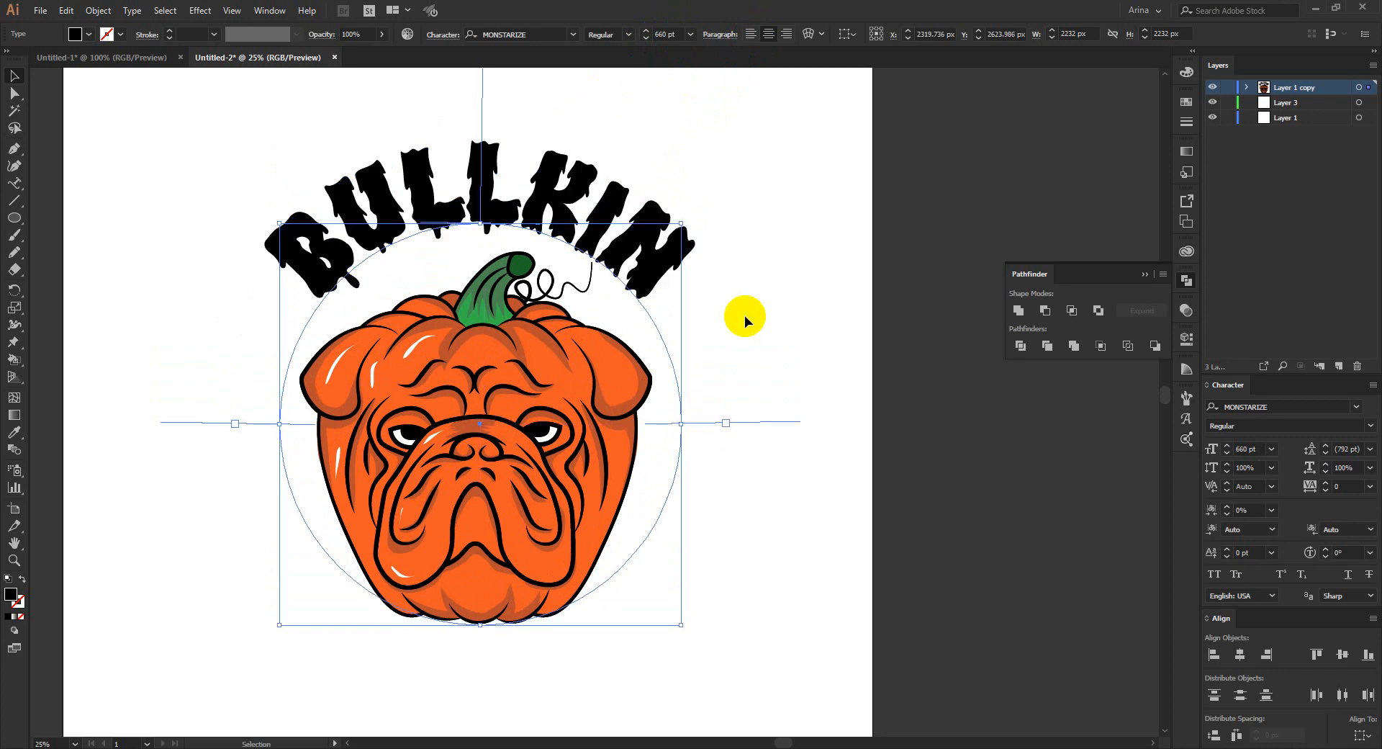
right_click(562, 188)
click(598, 286)
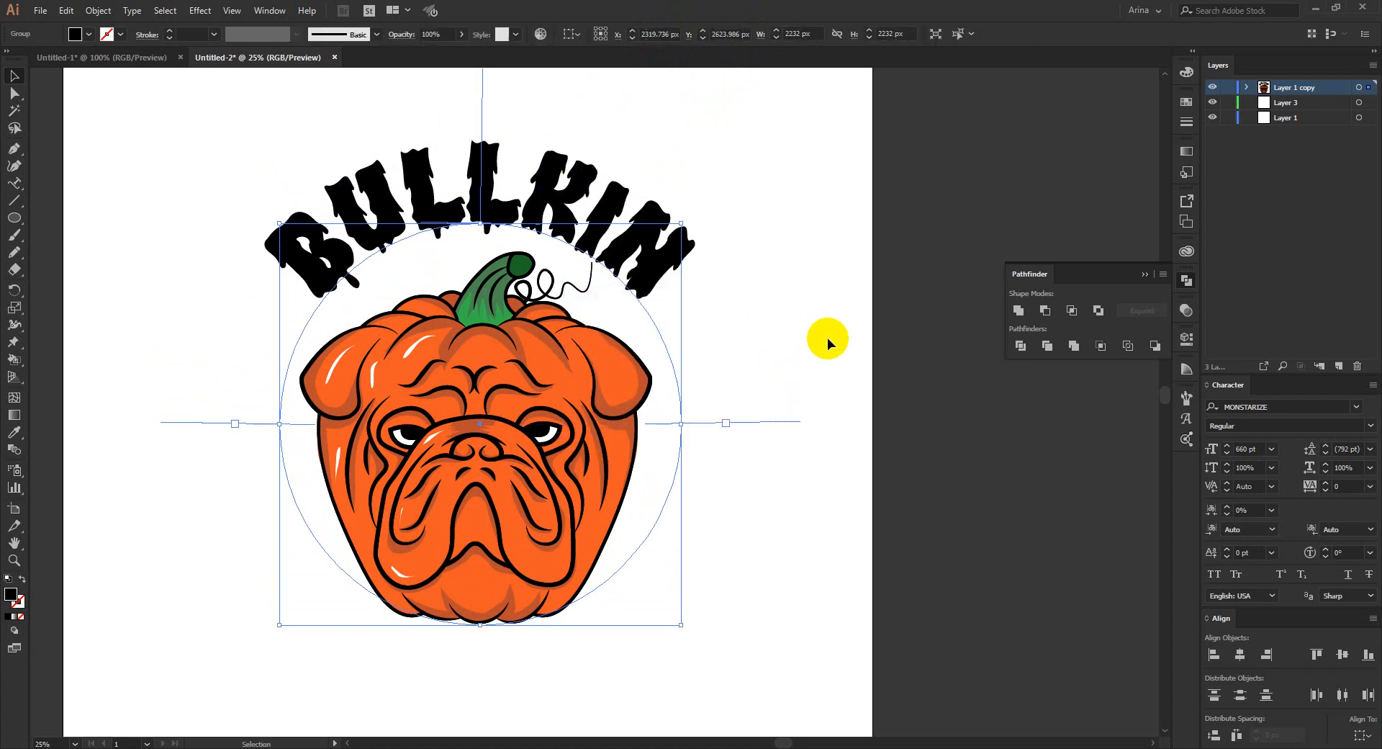
click(827, 338)
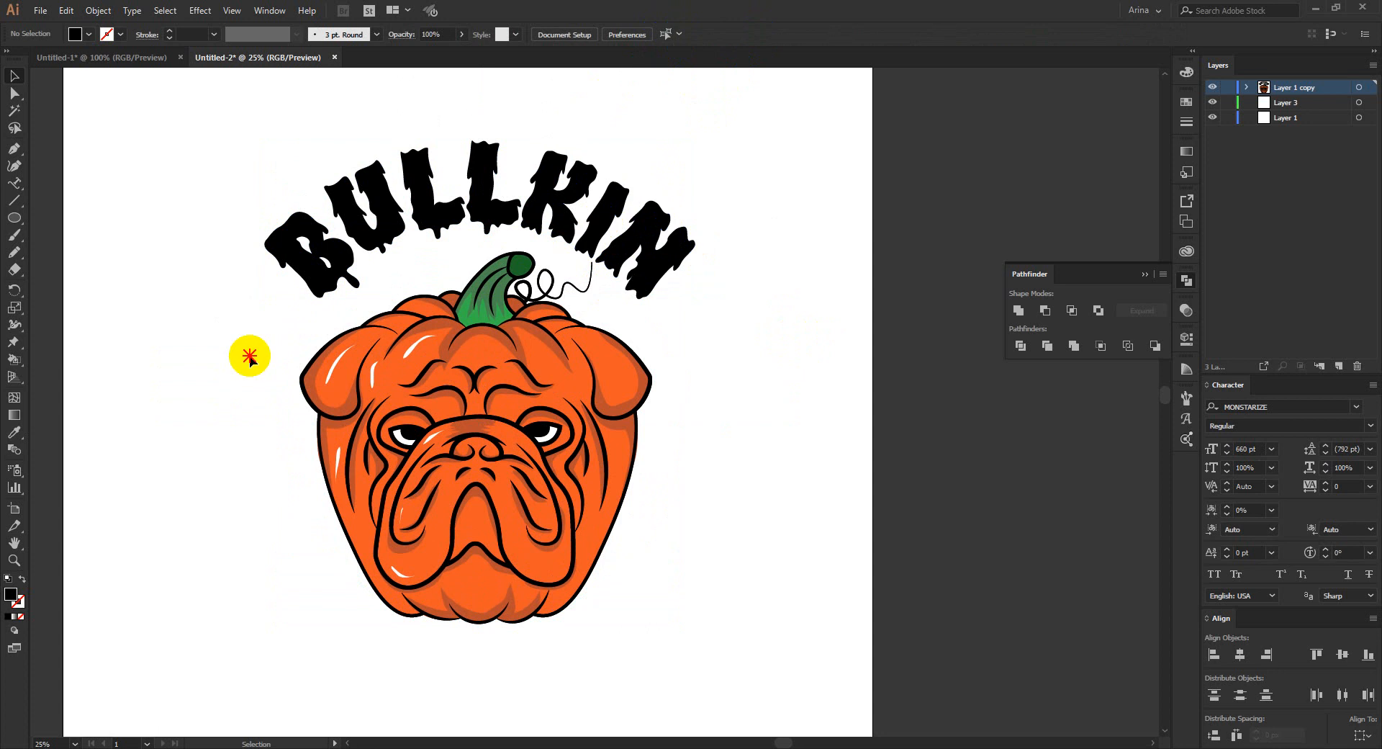
drag(725, 607, 244, 361)
click(718, 553)
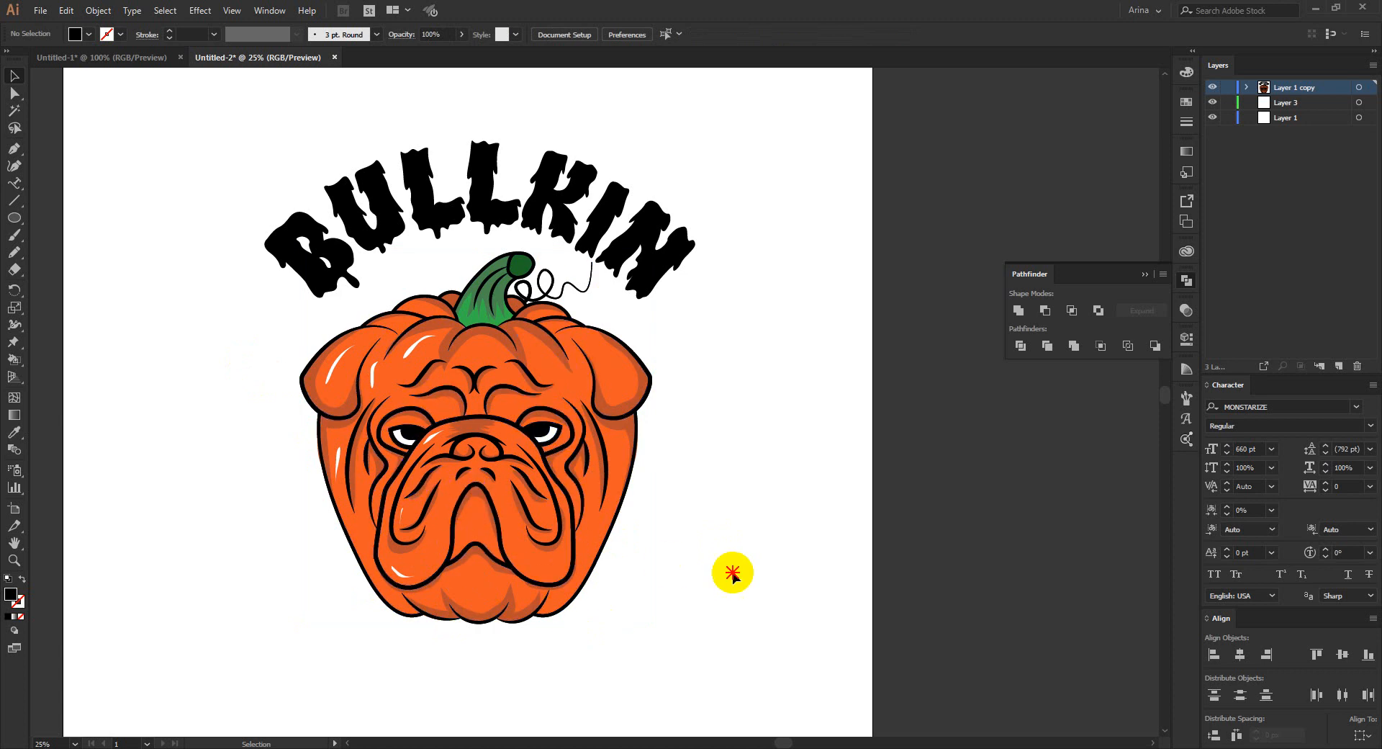
- Recolor the outlined BULLKIN lettering with the bright orange sampled from the pumpkin's ear using the Eyedropper
click(531, 216)
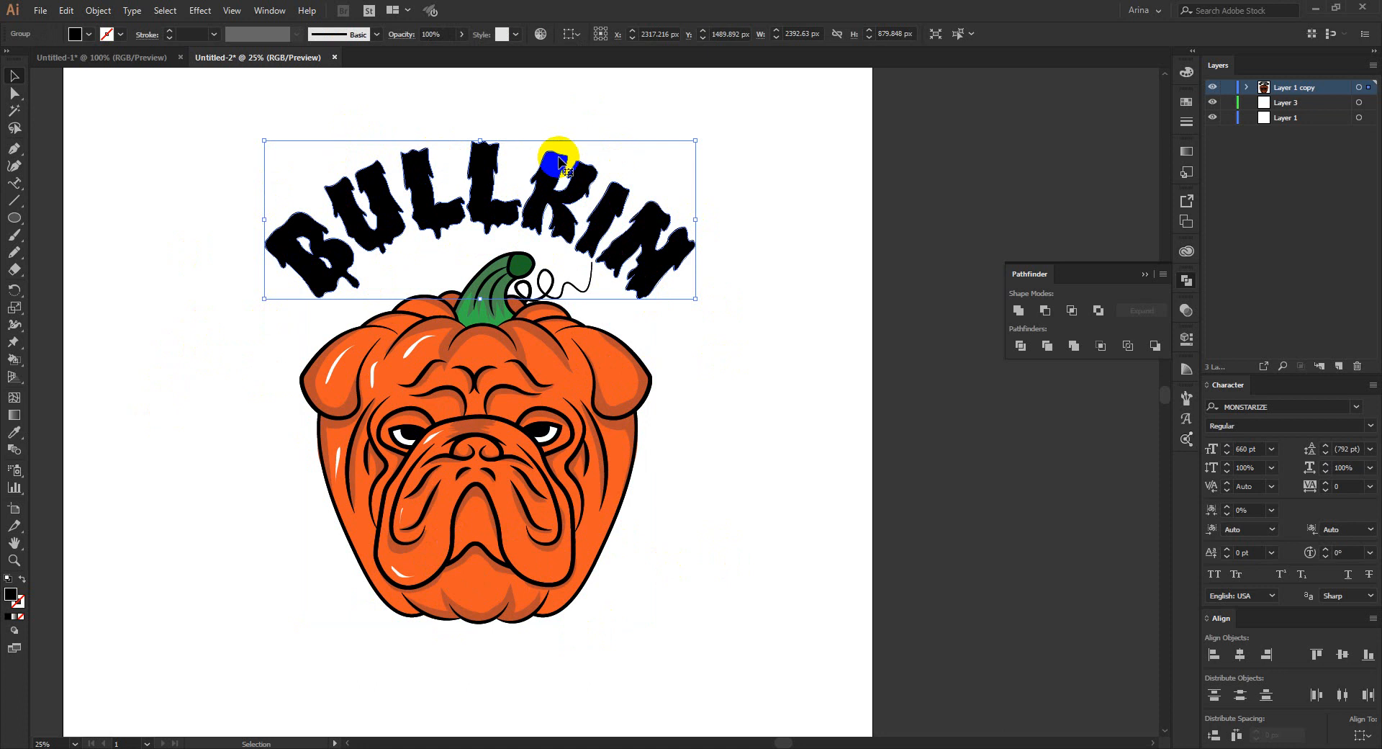
key(i)
click(608, 351)
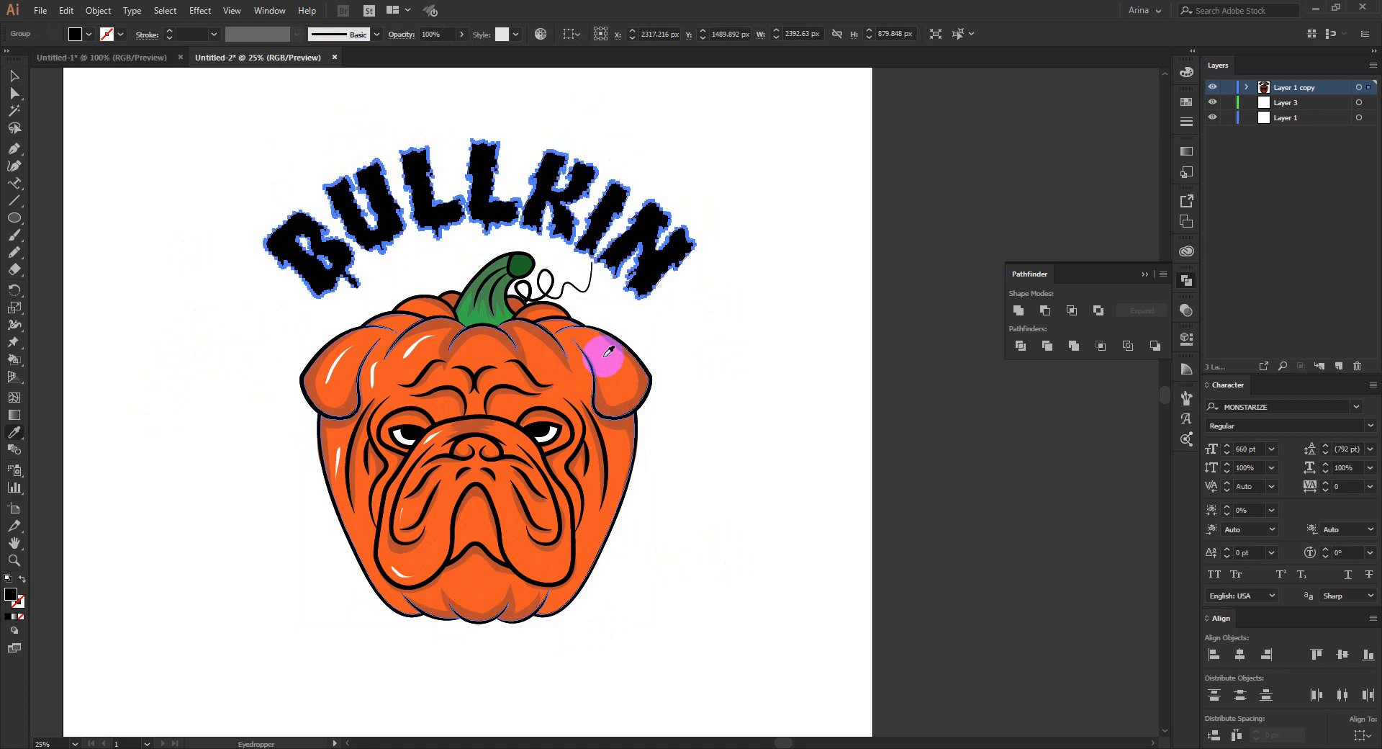
click(591, 191)
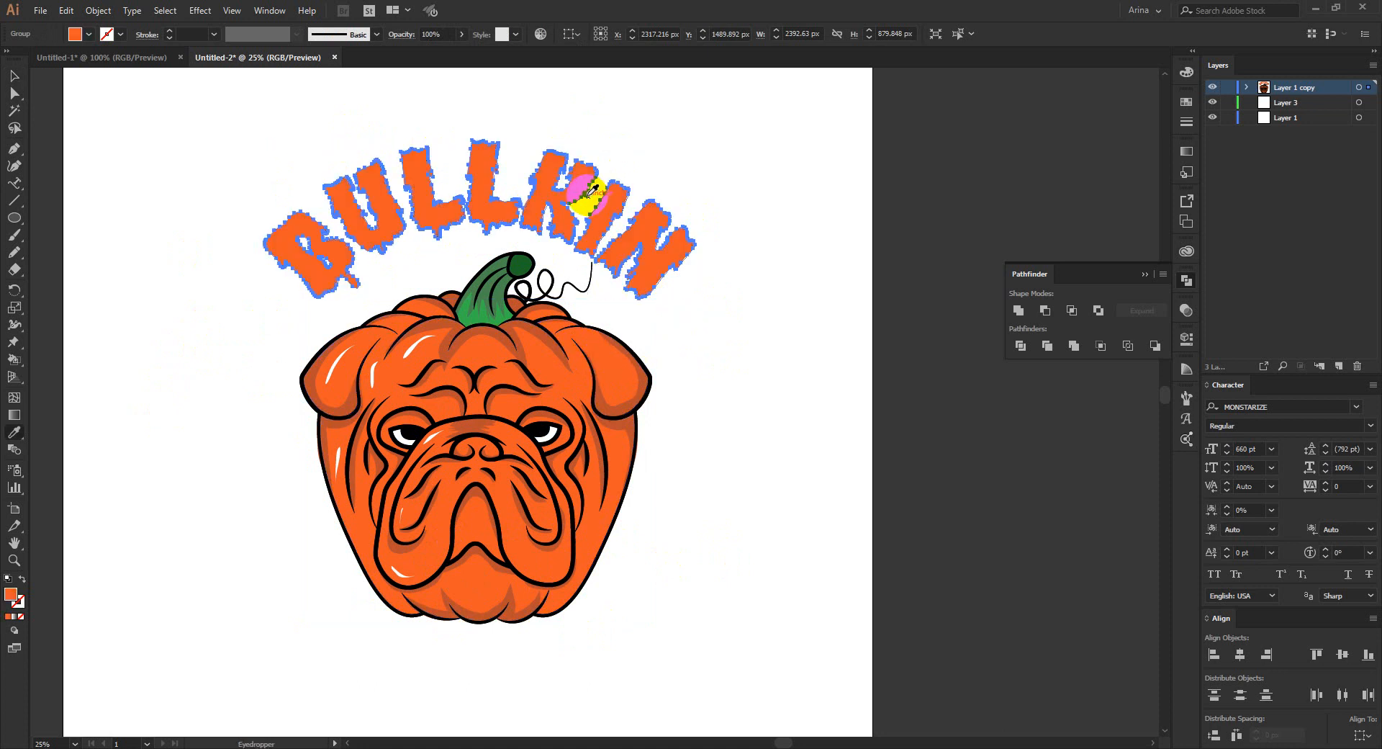
key(v)
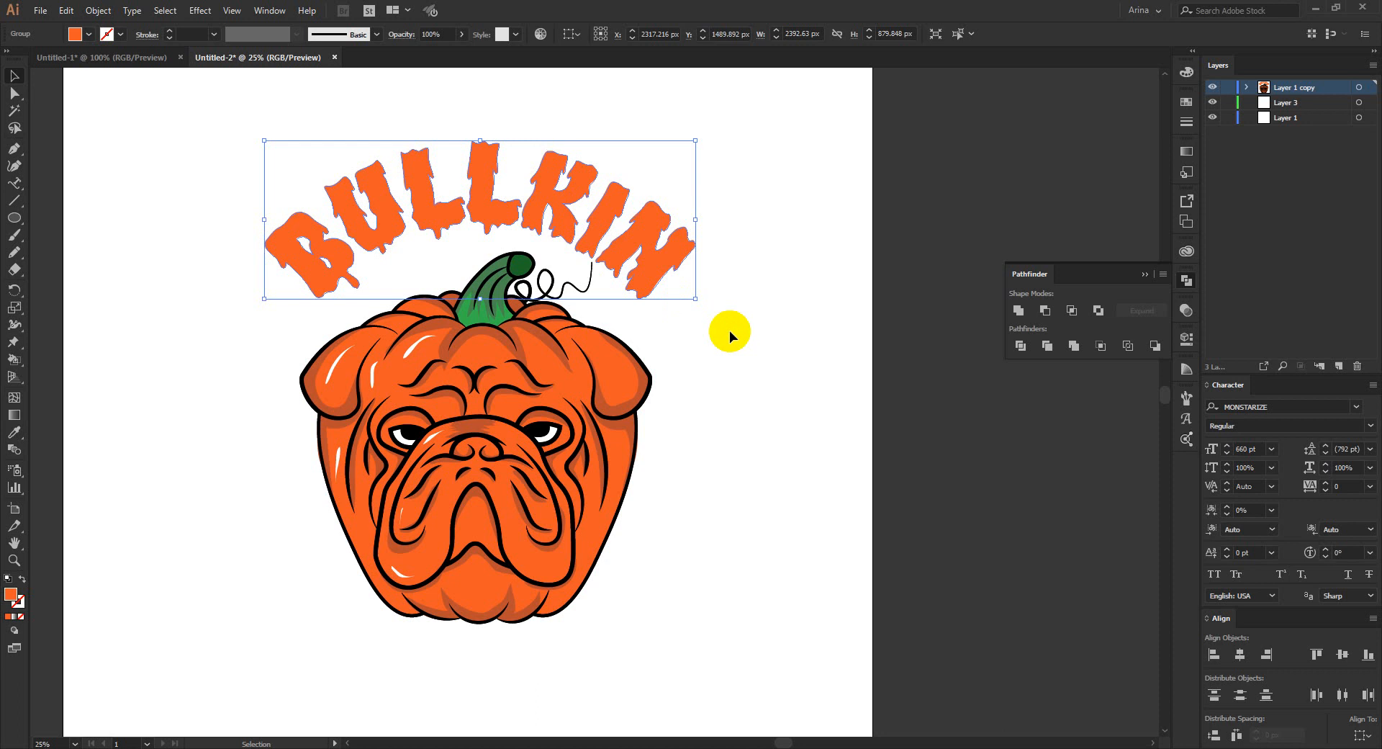
click(547, 142)
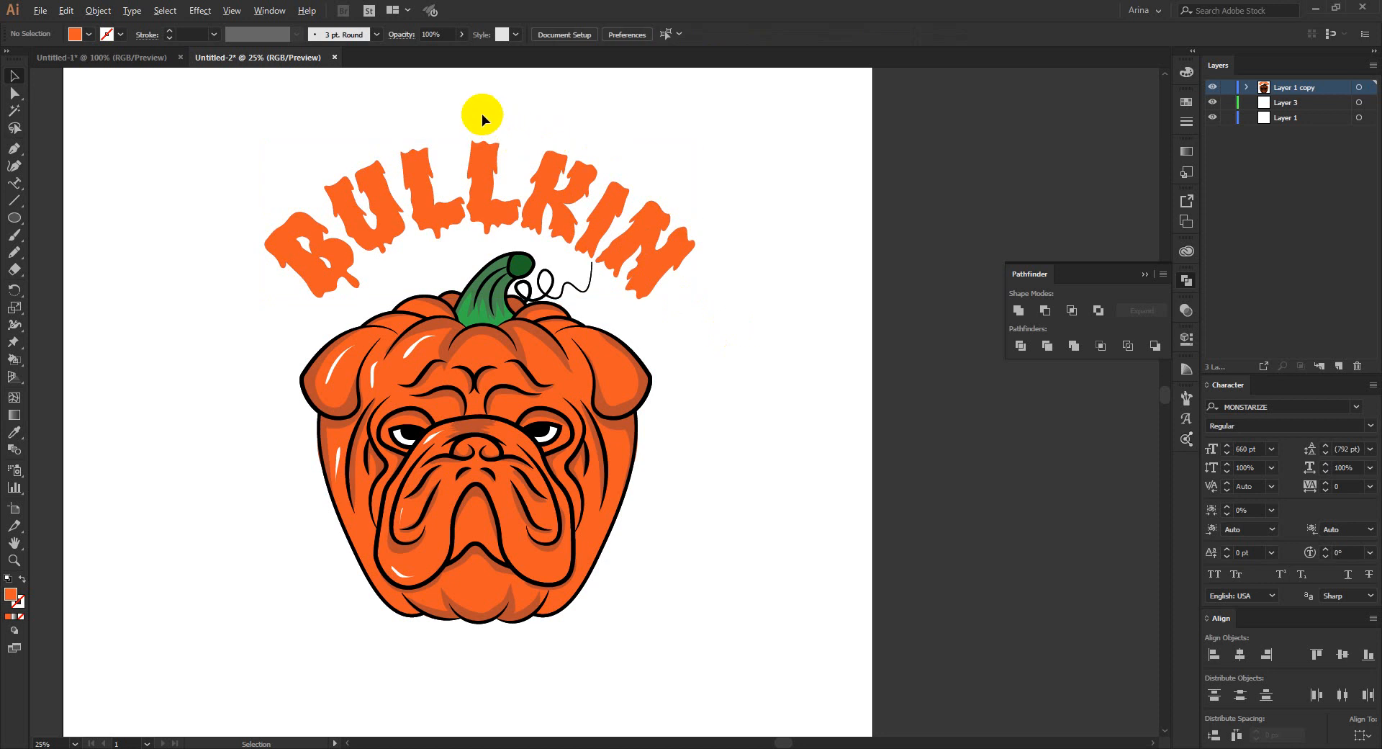
- Sample the pumpkin's dark orange shading color and draw a Pencil shadow shape over the upper and right parts of the B
scroll(481, 113, up, 1)
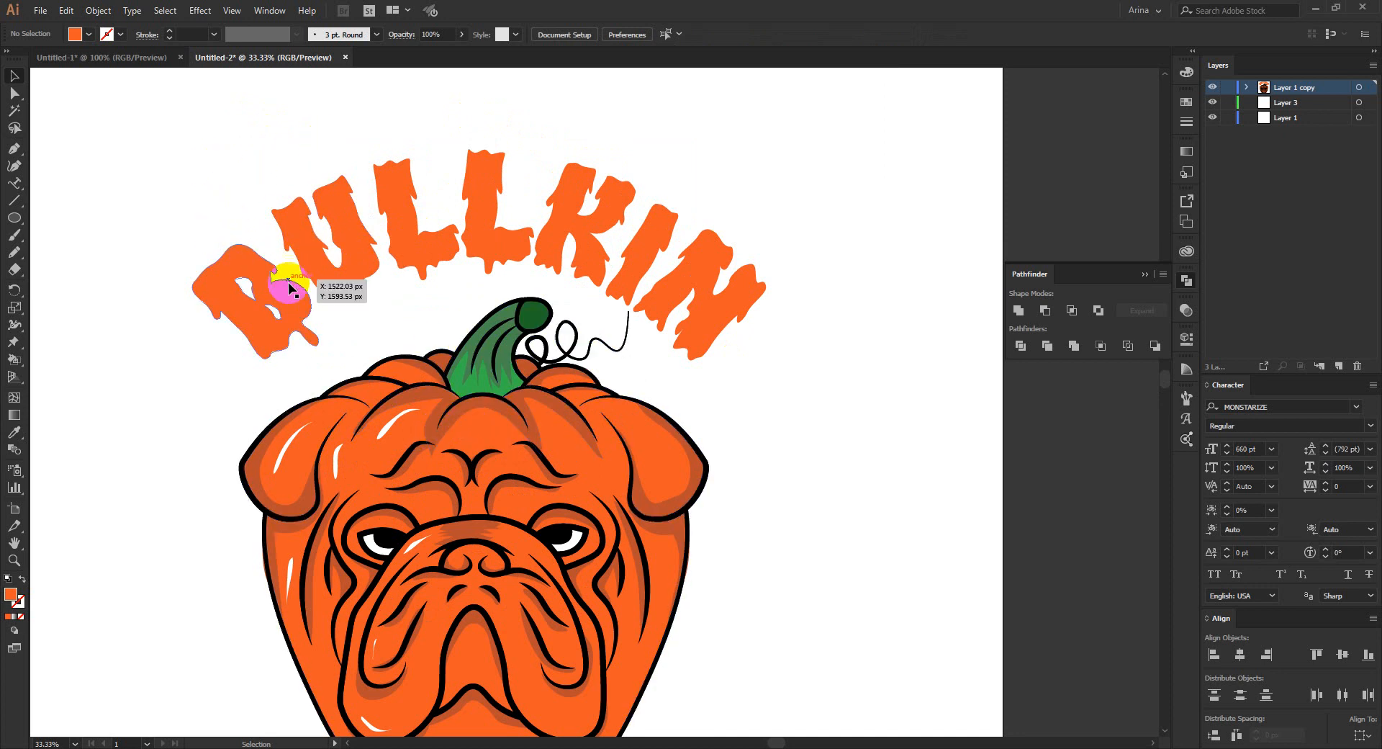
click(287, 306)
scroll(266, 295, up, 1)
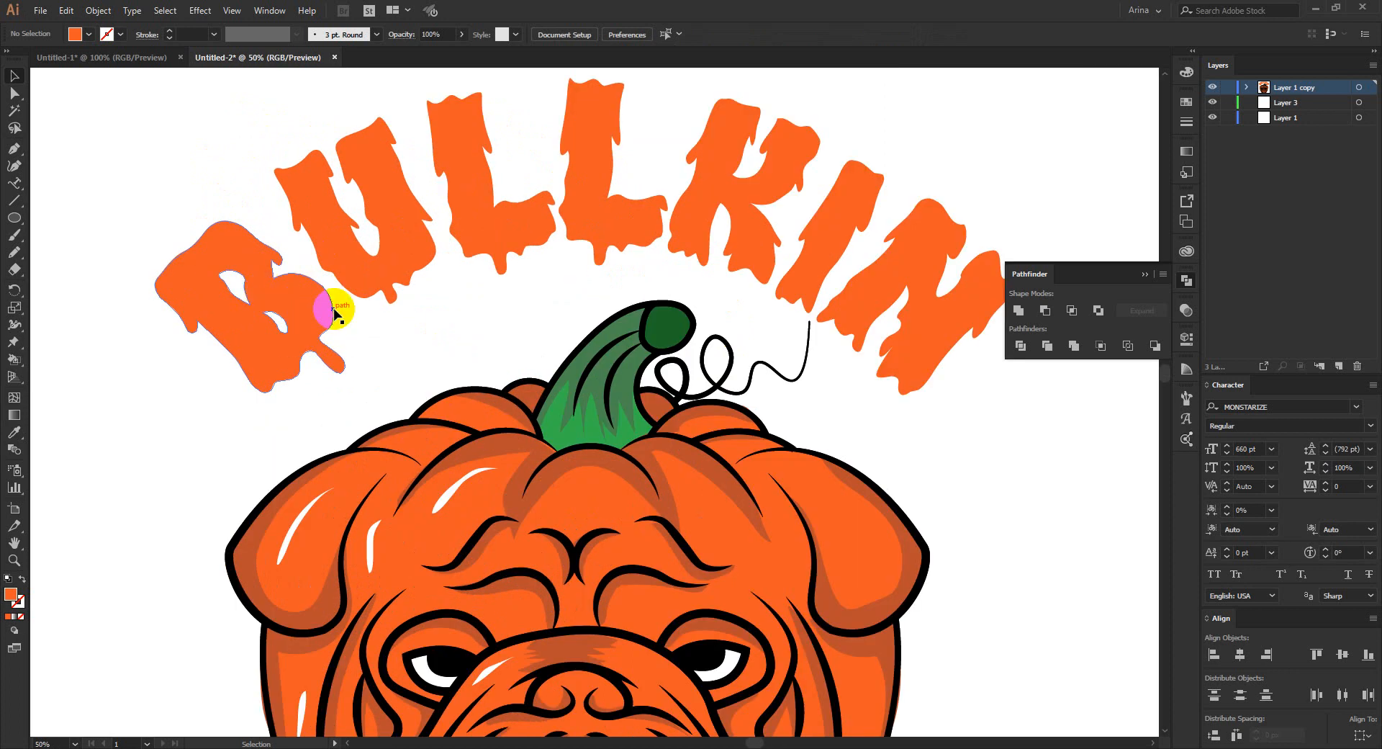
scroll(277, 299, down, 1)
key(i)
click(521, 418)
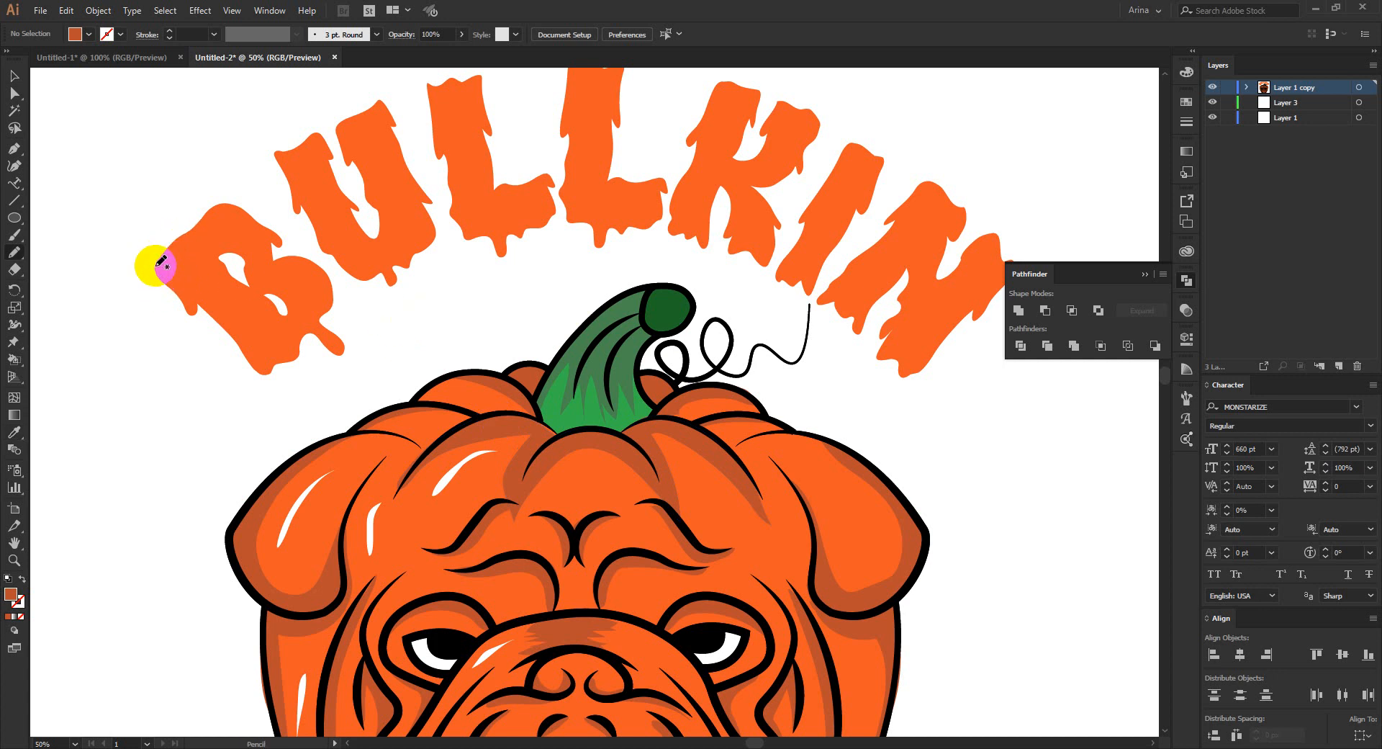
mouse_move(157, 263)
mouse_down()
mouse_move(218, 246)
mouse_move(239, 282)
mouse_move(288, 312)
mouse_move(306, 364)
mouse_move(352, 378)
mouse_move(338, 266)
mouse_move(221, 183)
mouse_move(170, 197)
mouse_move(159, 260)
mouse_up()
scroll(361, 238, up, 1)
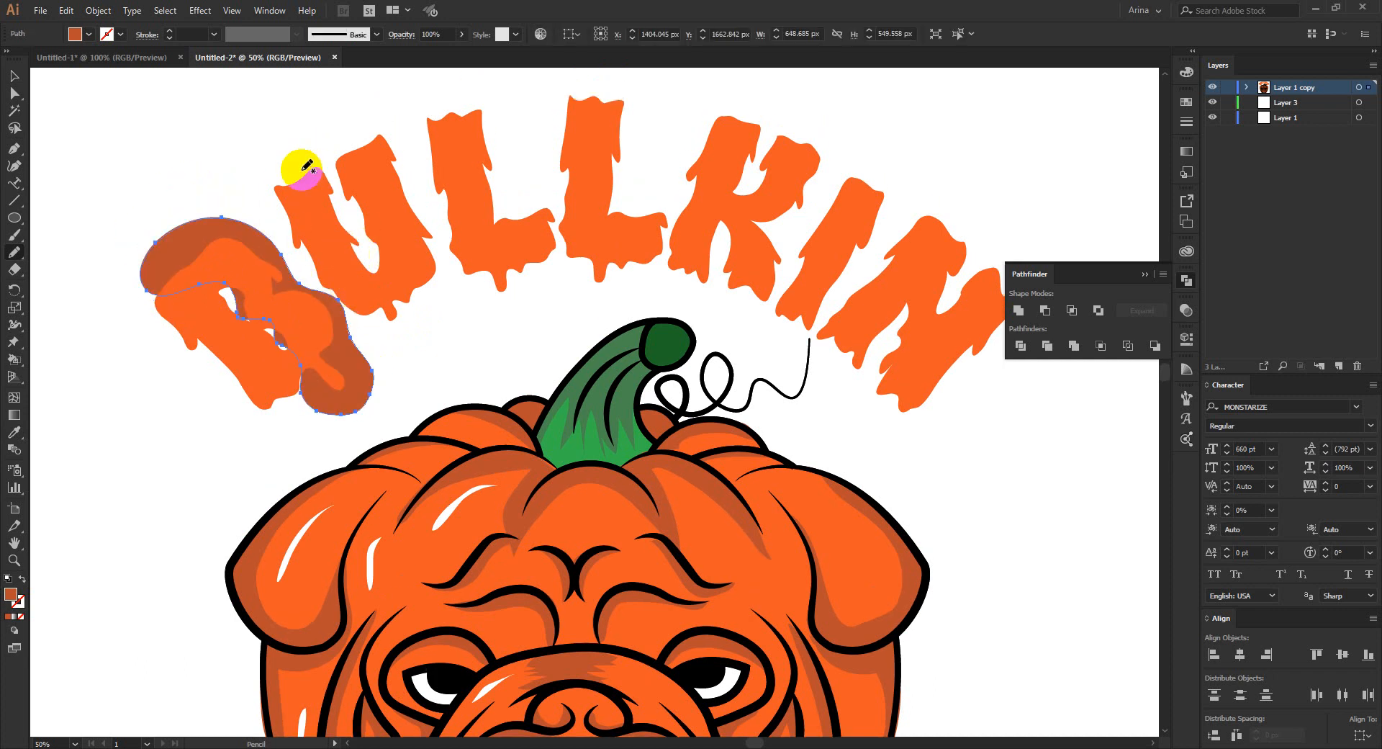
- Draw dark orange Pencil shadow shapes over the U, both Ls together, the K, the I and the N
mouse_move(294, 164)
mouse_down()
mouse_move(375, 269)
mouse_move(427, 297)
mouse_move(436, 227)
mouse_move(390, 111)
mouse_move(288, 153)
mouse_up()
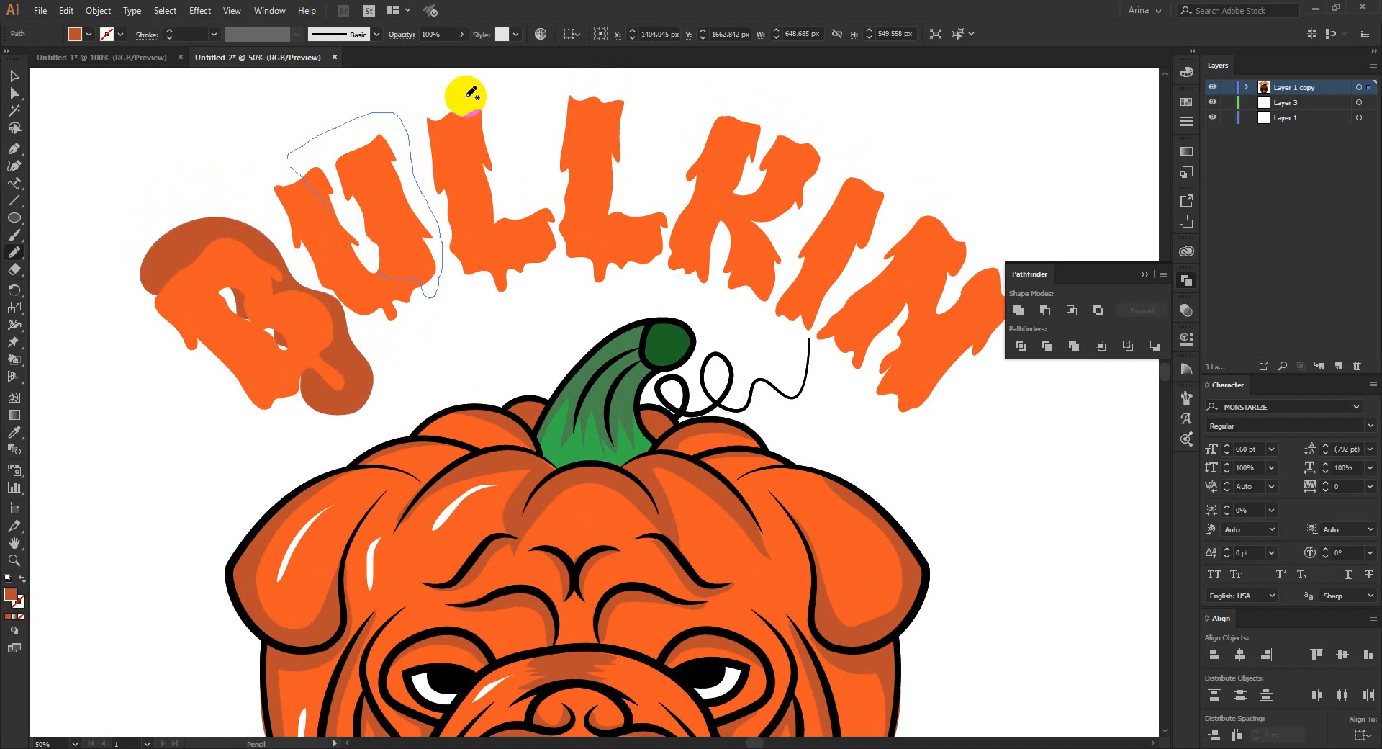
mouse_move(463, 93)
mouse_down()
mouse_move(454, 143)
mouse_move(495, 247)
mouse_move(549, 265)
mouse_move(556, 239)
mouse_move(582, 234)
mouse_move(630, 180)
mouse_move(609, 77)
mouse_move(461, 94)
mouse_up()
mouse_move(773, 103)
mouse_down()
mouse_move(745, 140)
mouse_move(735, 201)
mouse_move(757, 308)
mouse_move(779, 294)
mouse_move(797, 222)
mouse_move(843, 171)
mouse_move(749, 87)
mouse_up()
mouse_move(914, 164)
mouse_down()
mouse_move(851, 215)
mouse_move(796, 343)
mouse_move(885, 231)
mouse_move(913, 164)
mouse_up()
mouse_move(974, 216)
mouse_down()
mouse_move(920, 299)
mouse_move(909, 428)
mouse_move(1043, 348)
mouse_move(1008, 225)
mouse_move(981, 216)
mouse_move(991, 209)
mouse_up()
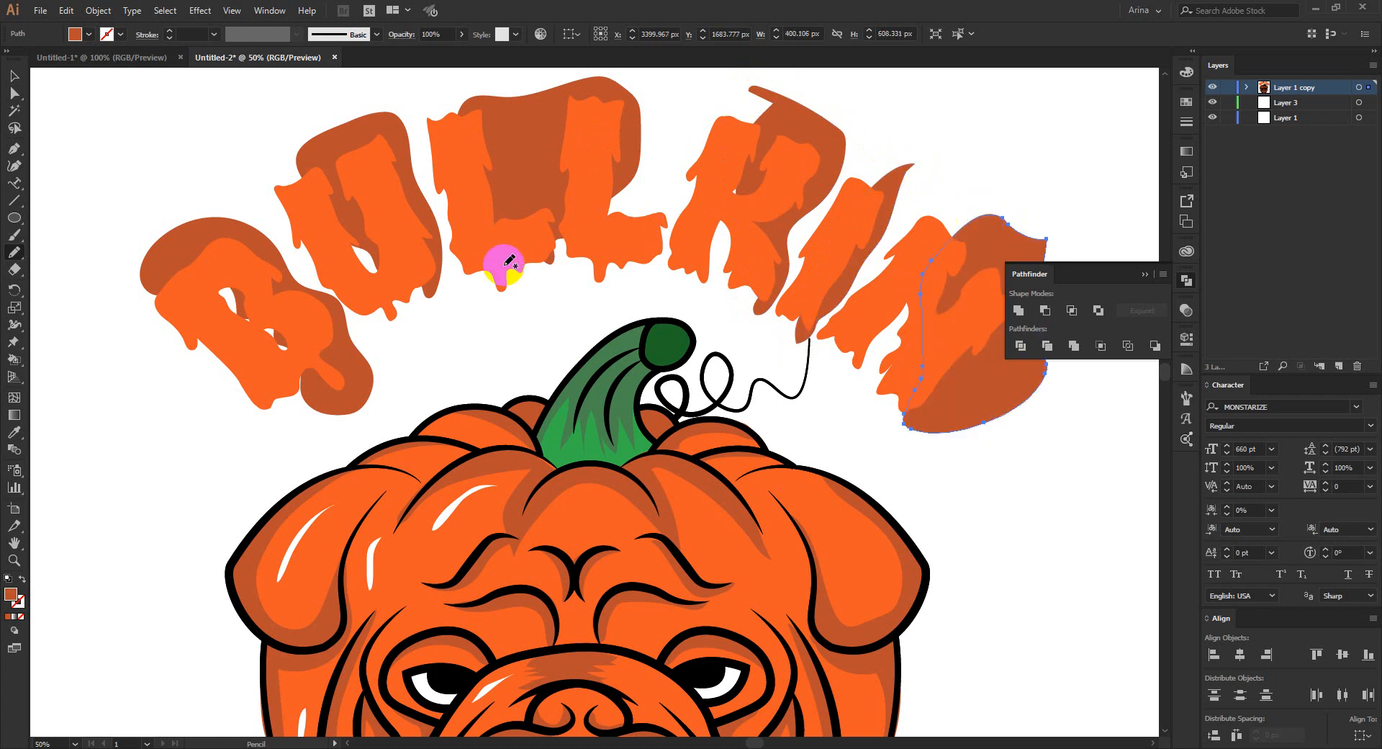
key(v)
right_click(447, 284)
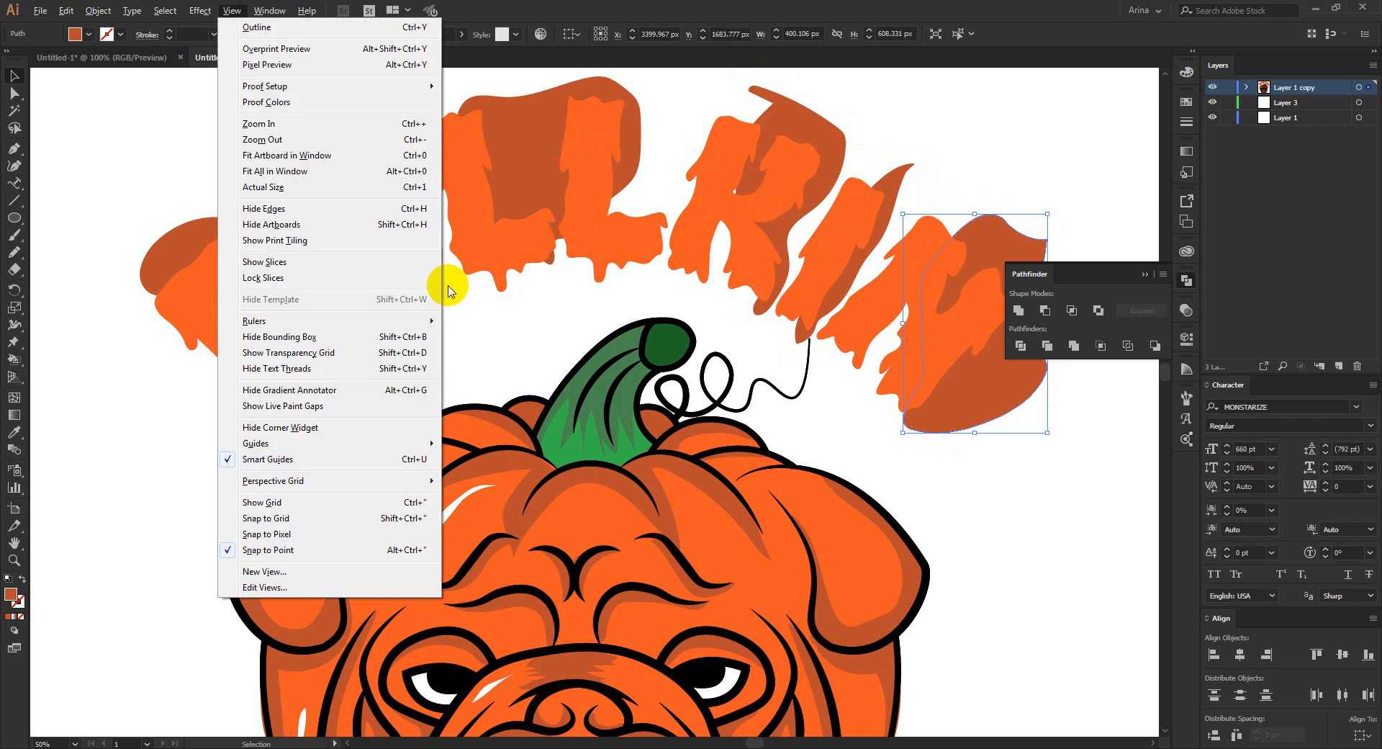
click(455, 343)
click(456, 342)
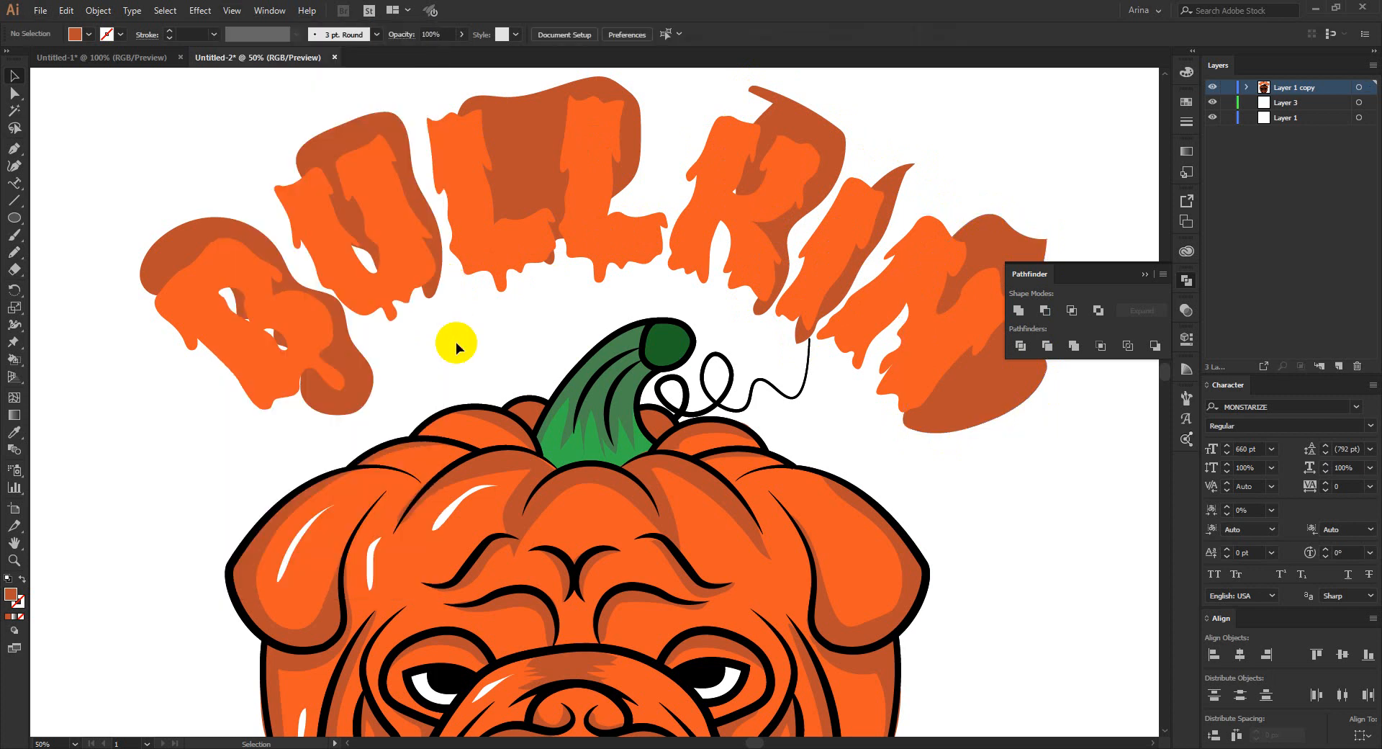
- Select all the letter shadow shapes, cut them and paste them in place in front of the BULLKIN lettering
click(359, 370)
shift+click(396, 177)
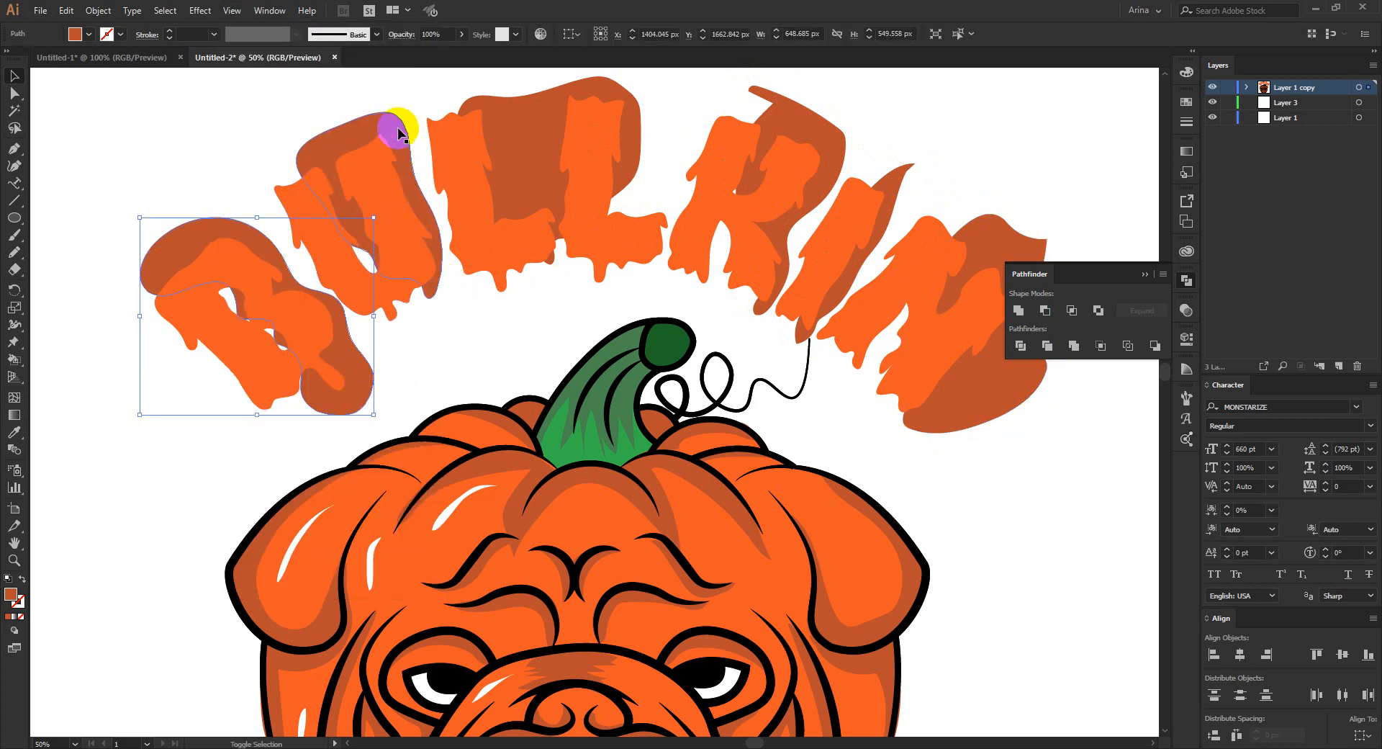
shift+click(487, 129)
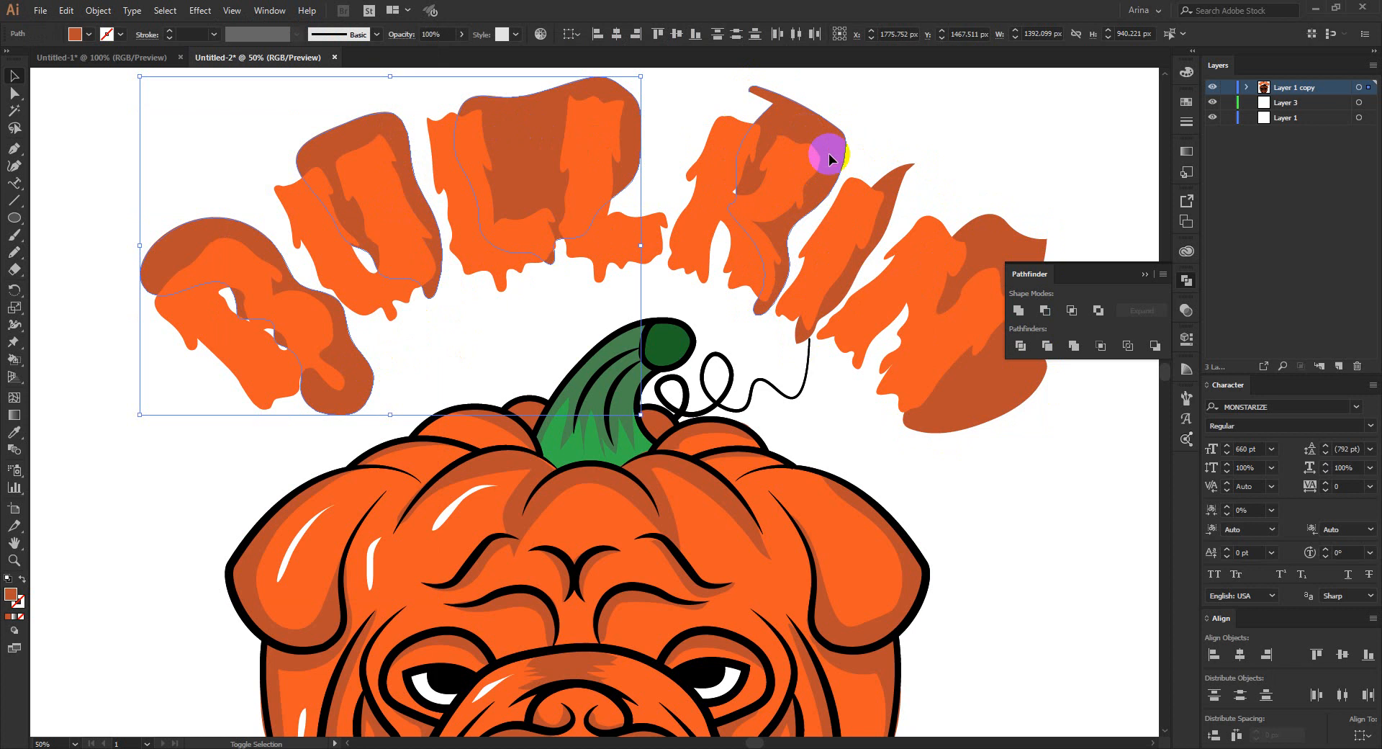
shift+click(806, 144)
shift+click(894, 170)
shift+click(992, 231)
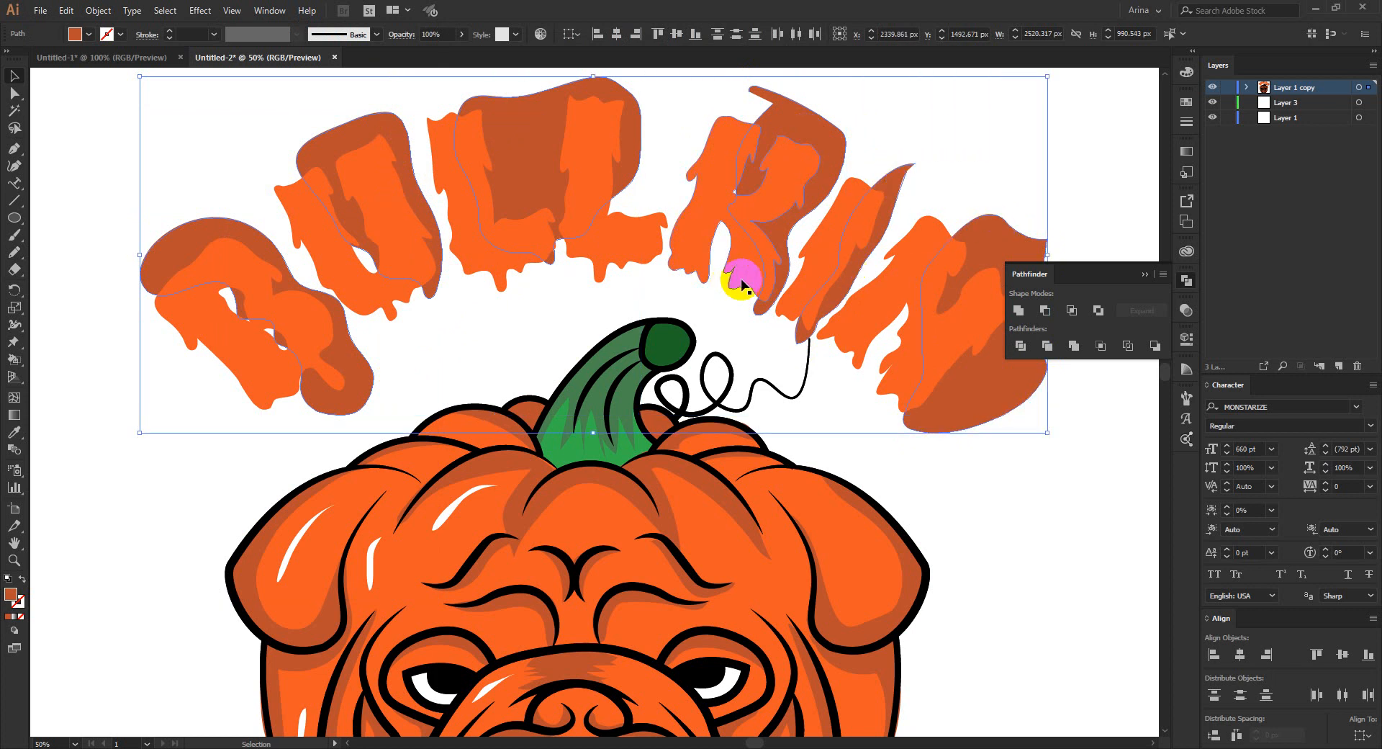
key(a)
key(Delete)
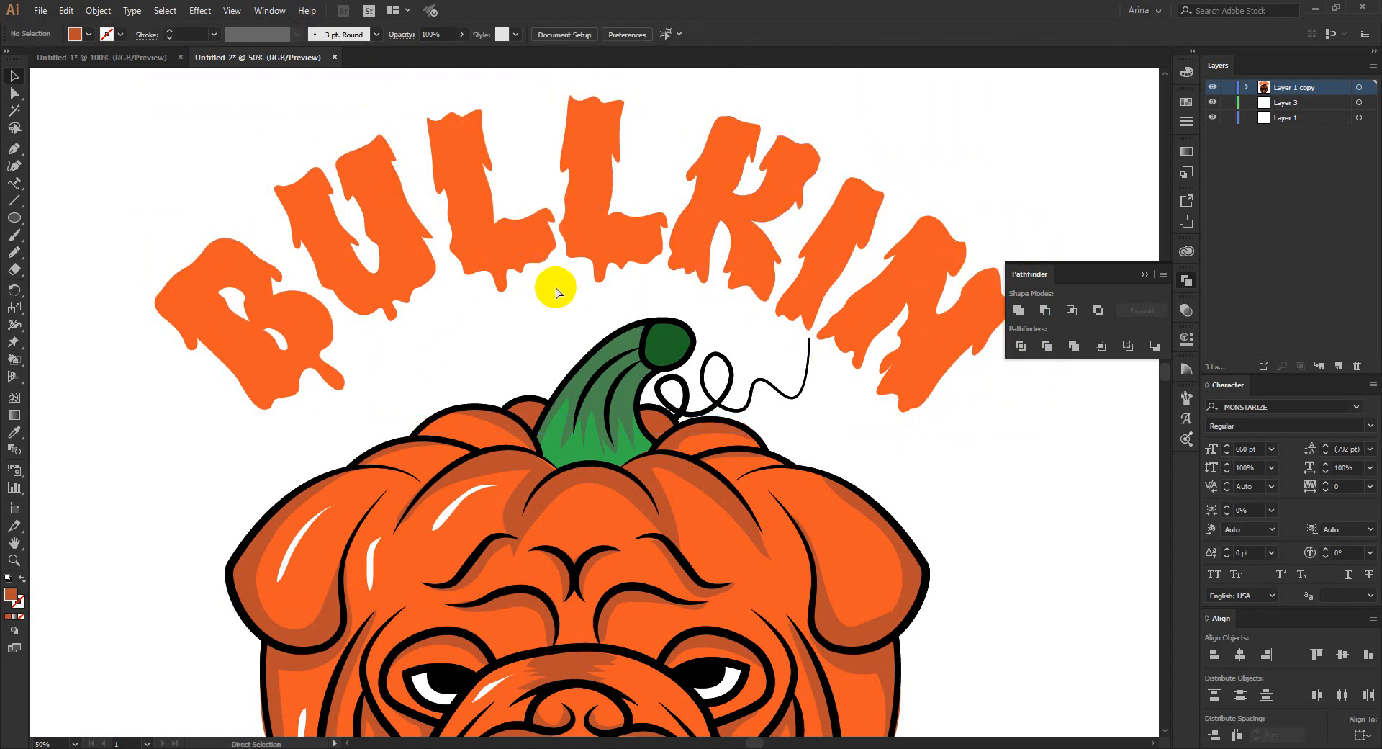
key(ctrl+z)
key(v)
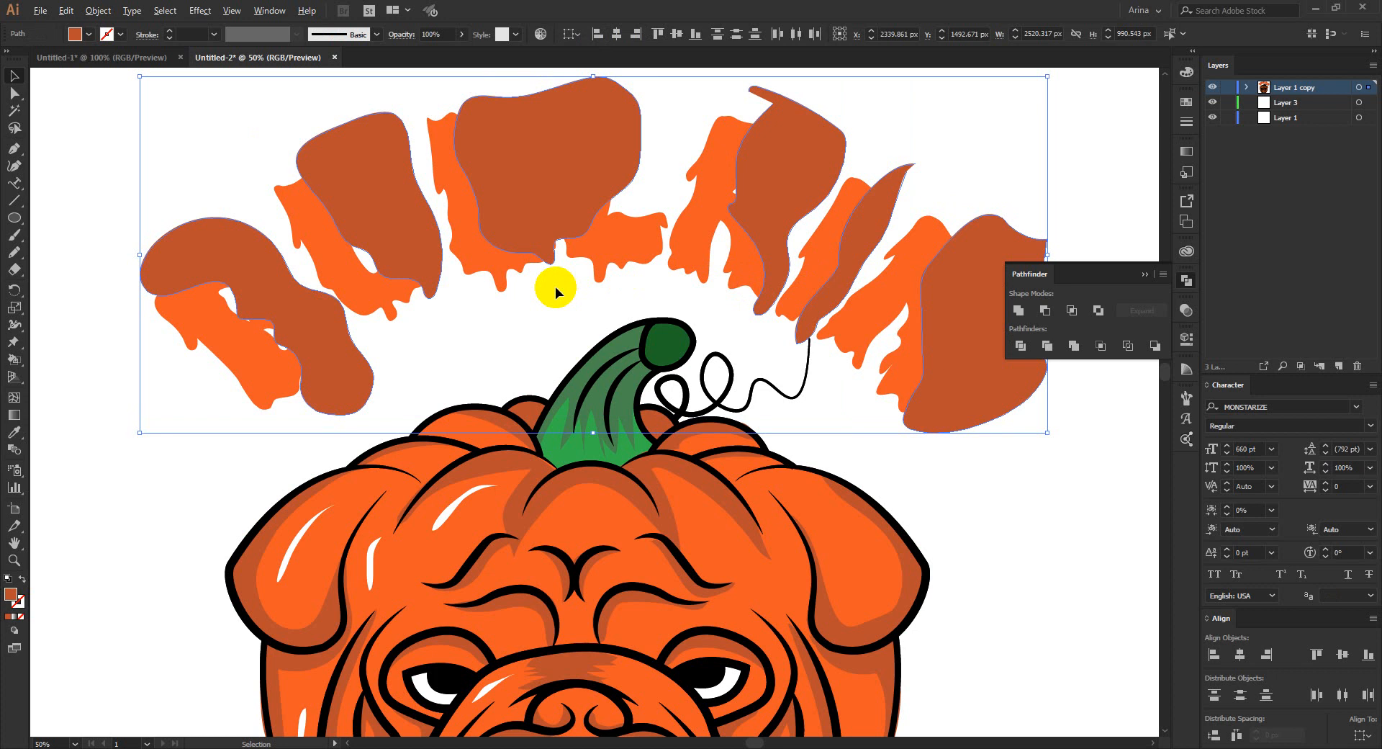
- Select the lettering with its shadow shapes and use Shape Builder to remove the shadow outside the B and inside its holes
scroll(555, 286, down, 1)
drag(151, 146, 905, 300)
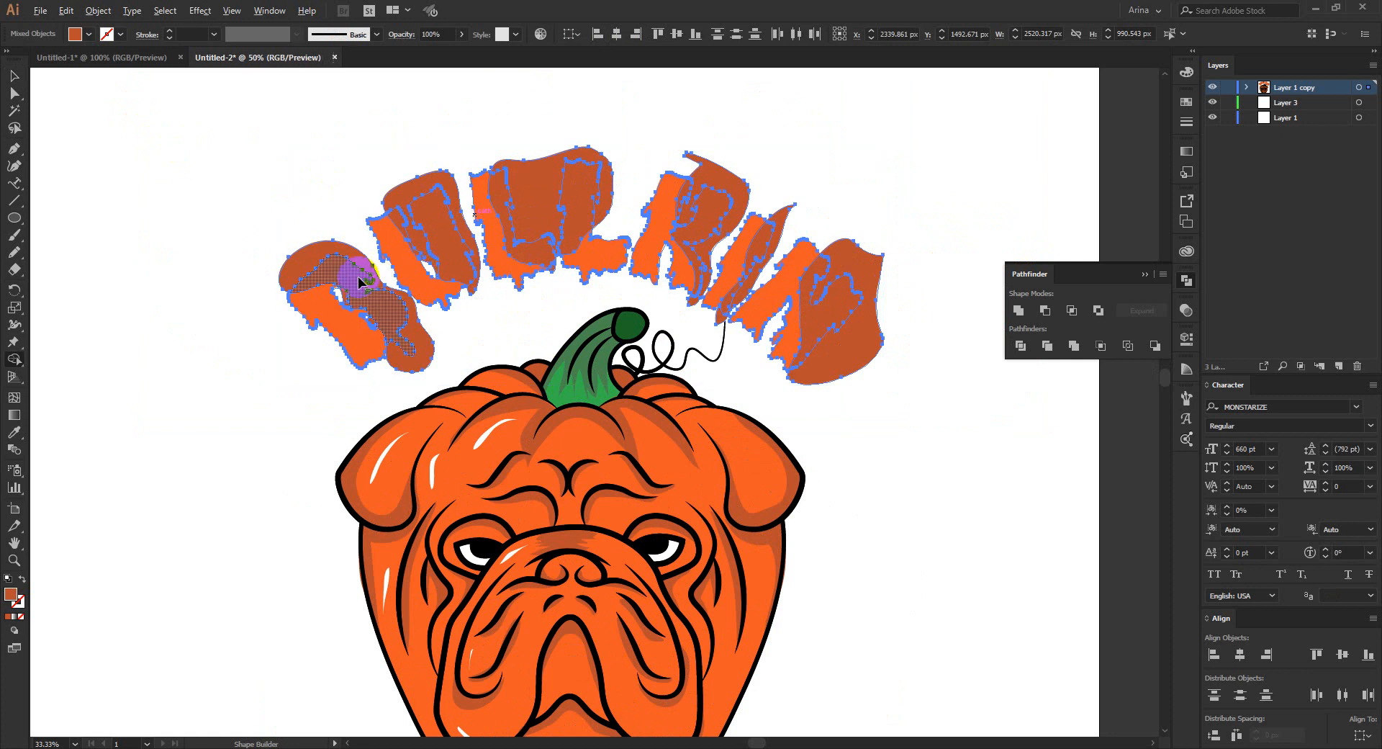
scroll(356, 284, up, 1)
drag(353, 243, 324, 303)
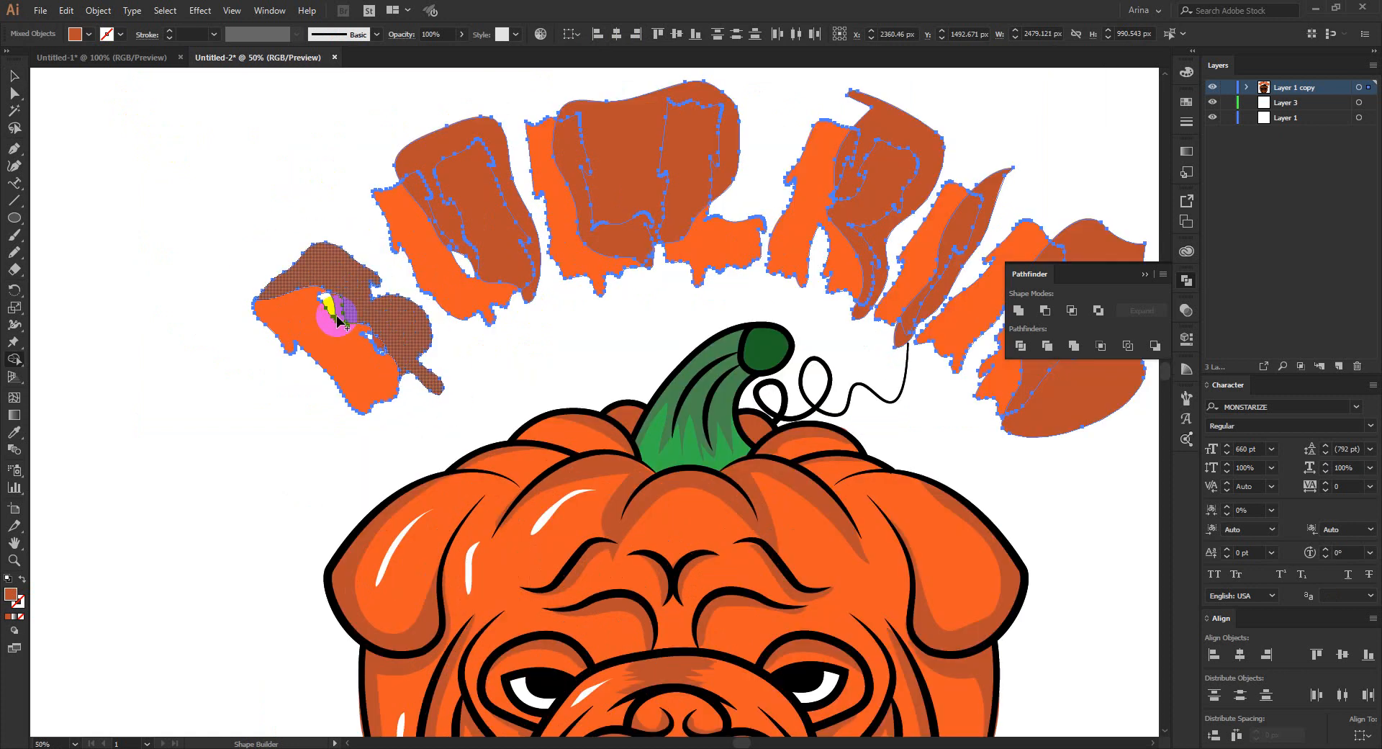
scroll(324, 302, up, 2)
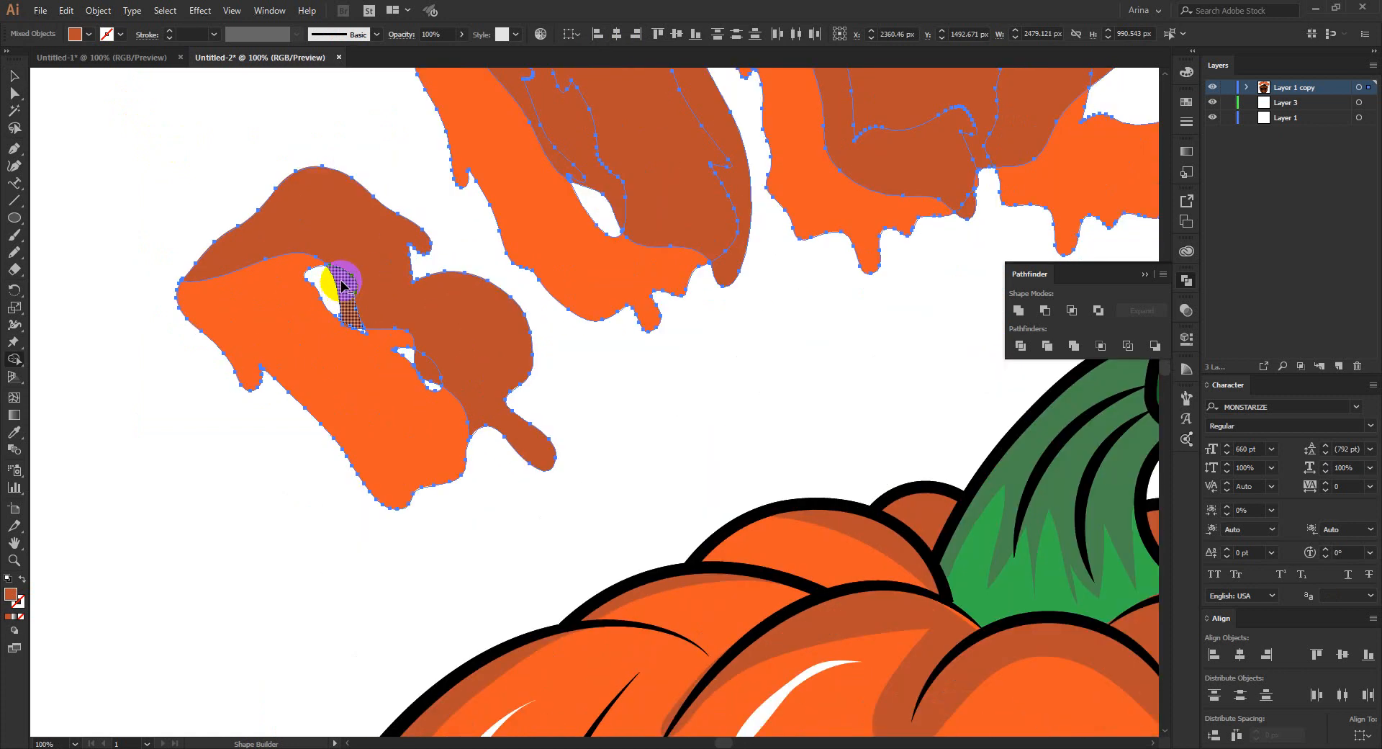
alt+click(341, 282)
alt+click(426, 371)
scroll(432, 314, down, 1)
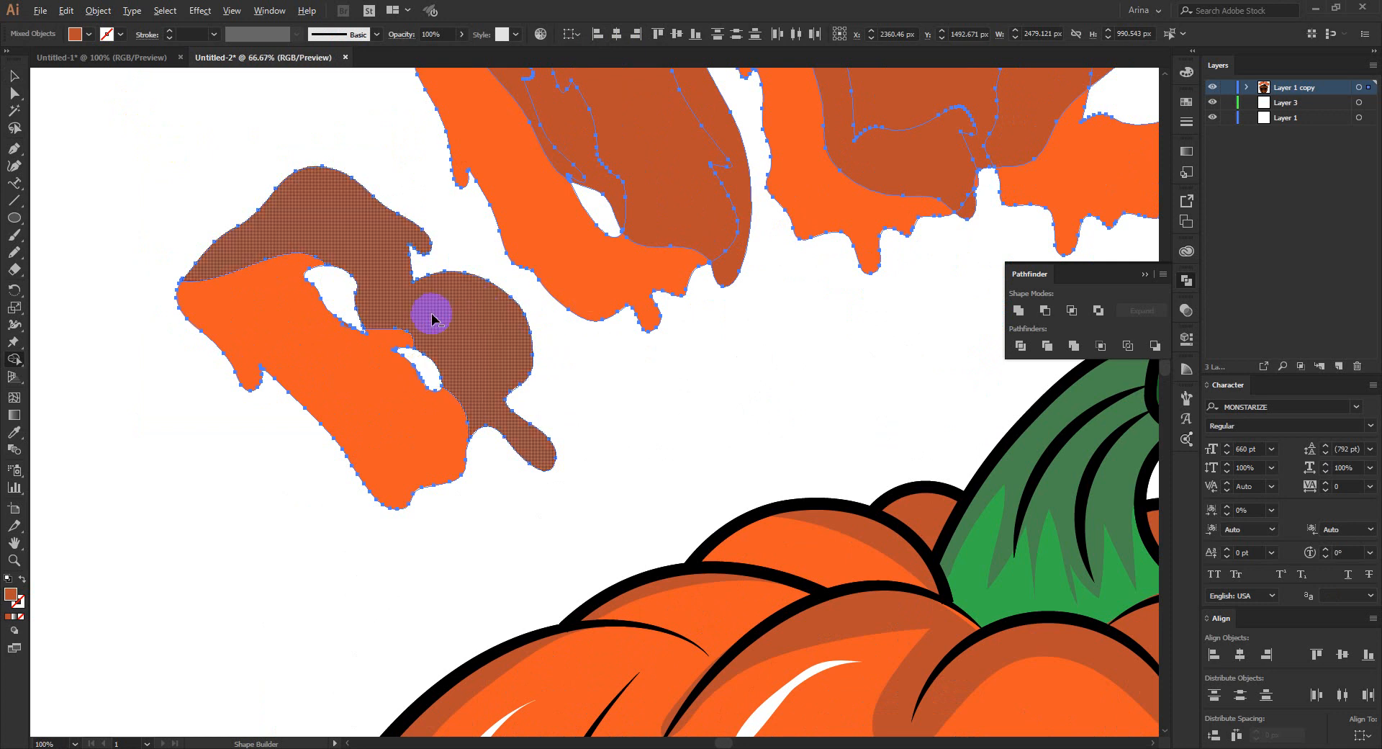
- Remove the excess shadow areas outside the U, both Ls and the K with Shape Builder
scroll(503, 145, up, 2)
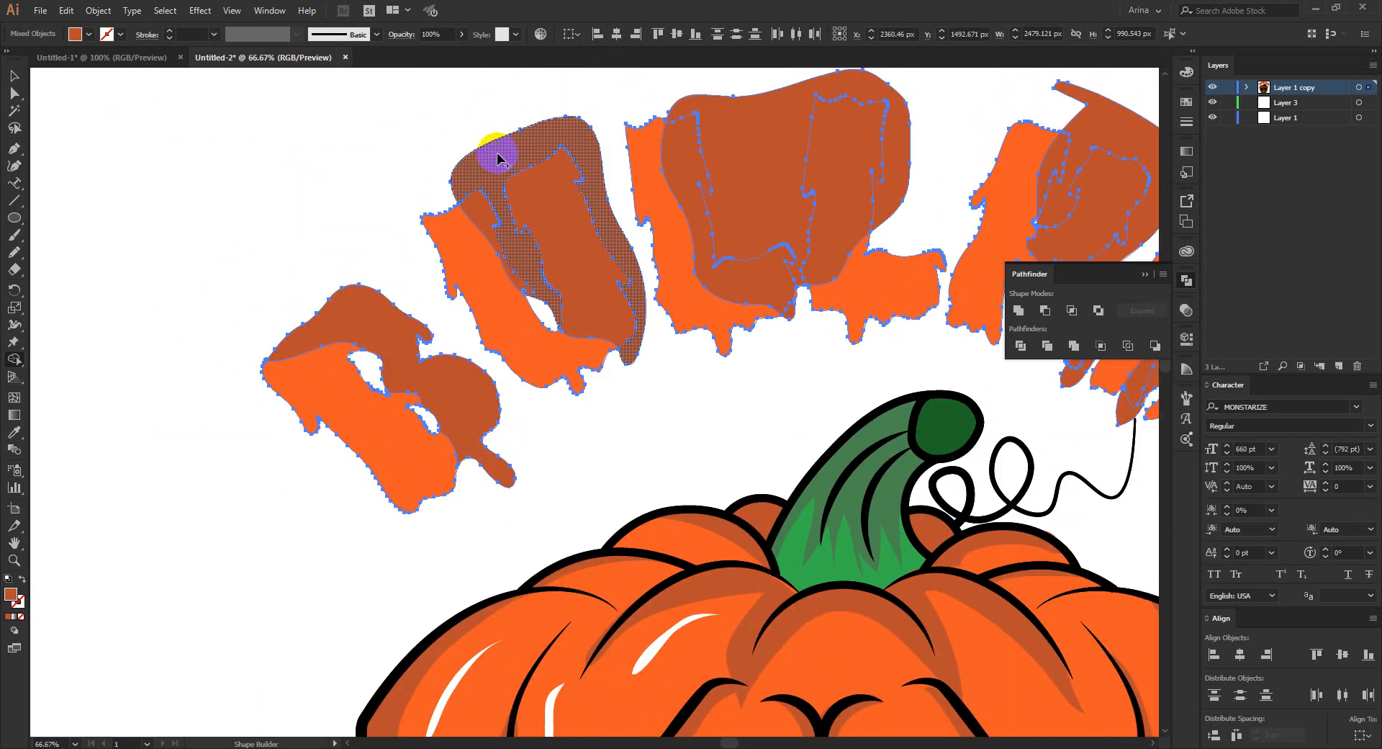
alt+click(498, 157)
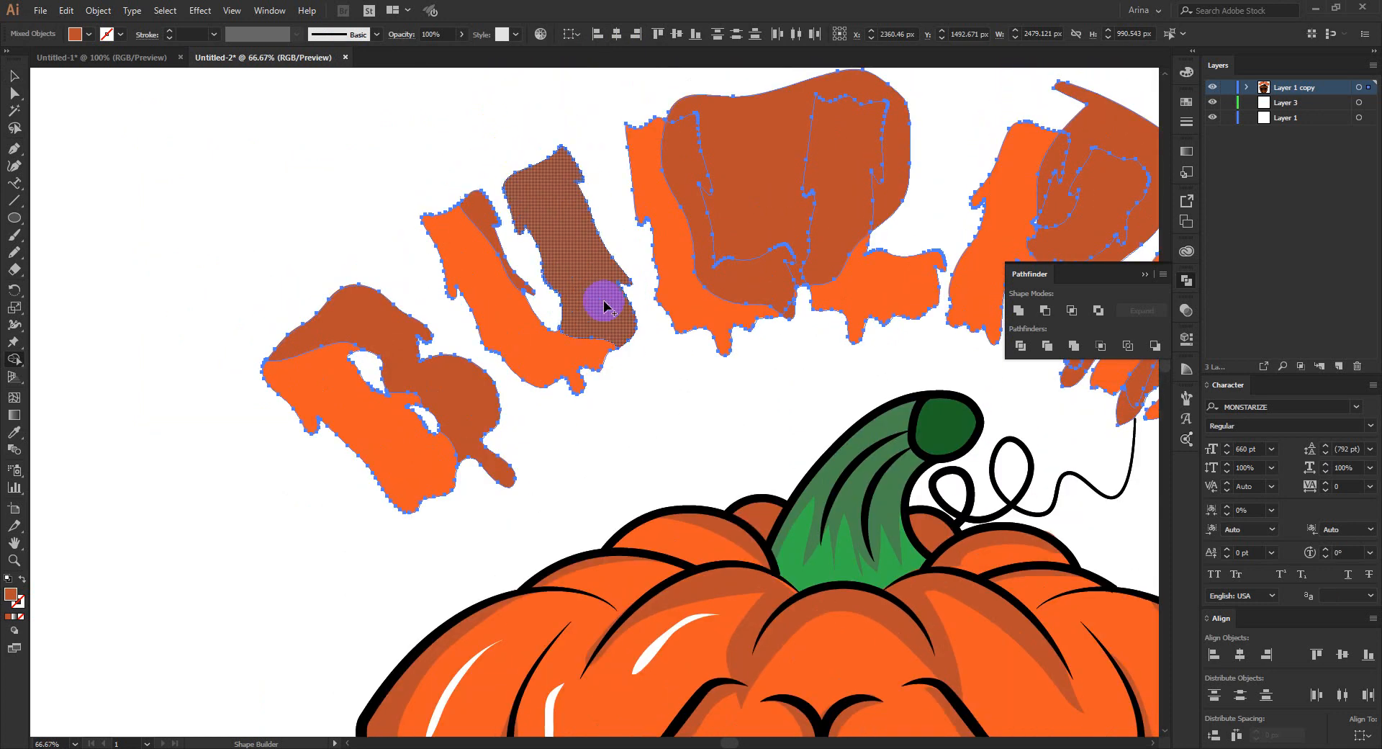
alt+click(743, 205)
scroll(364, 180, down, 1)
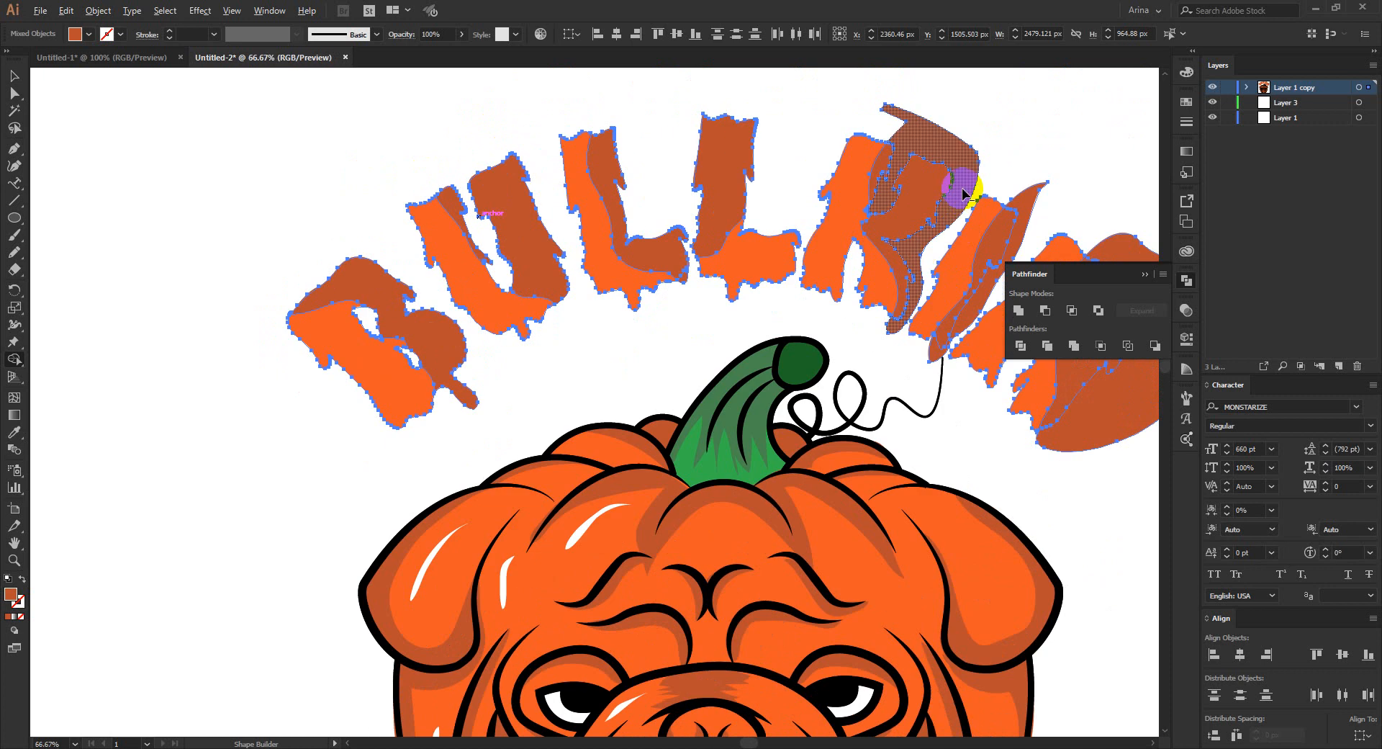
scroll(965, 193, up, 1)
alt+click(939, 143)
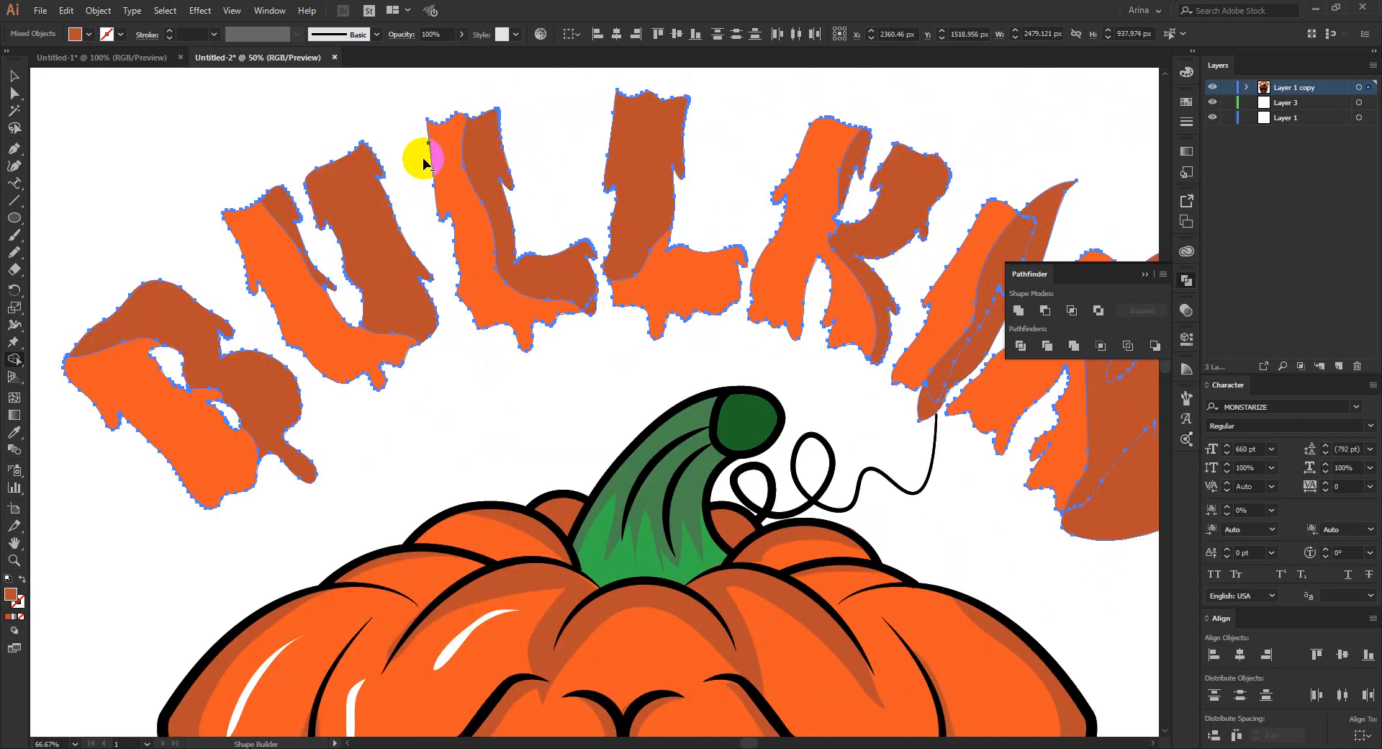
- Remove the excess shadow areas outside the I and the N with Shape Builder, and deselect the artwork
scroll(422, 154, down, 1)
alt+click(957, 309)
scroll(894, 185, up, 1)
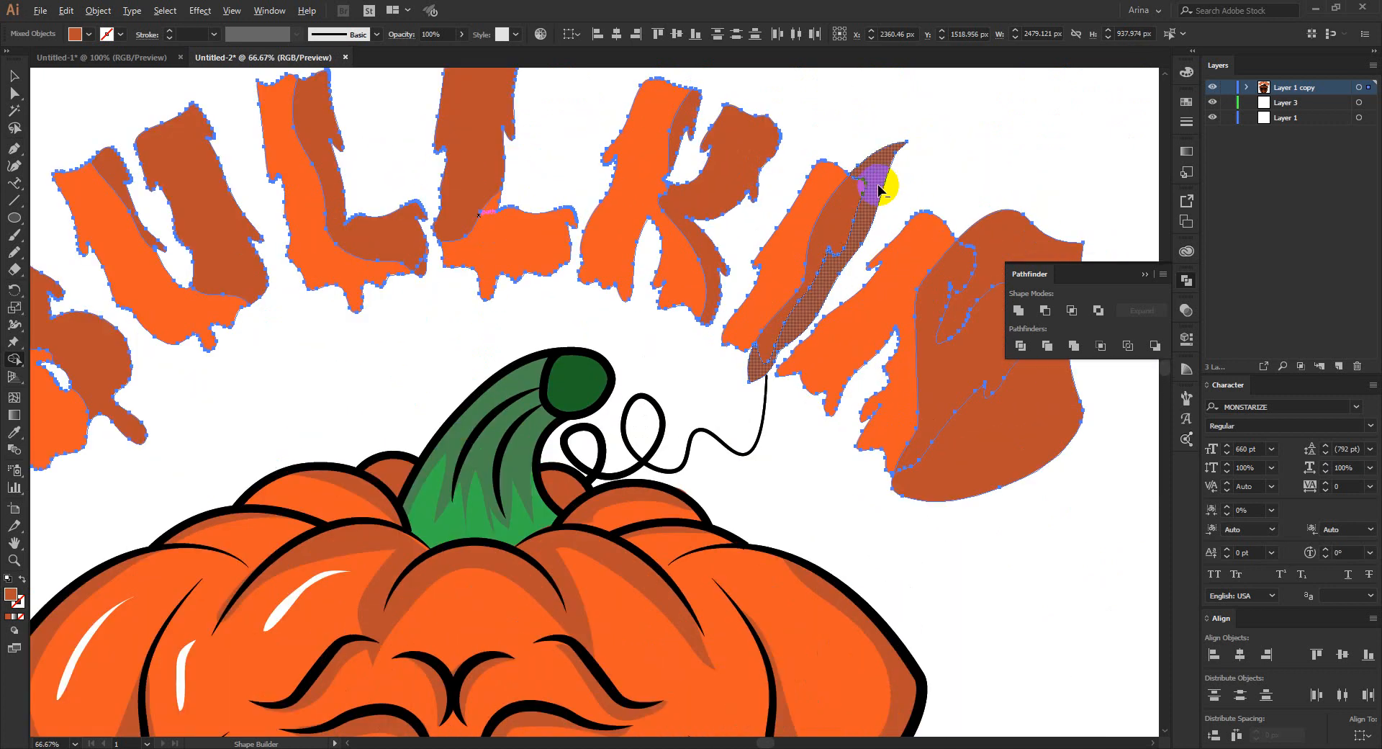
alt+click(879, 185)
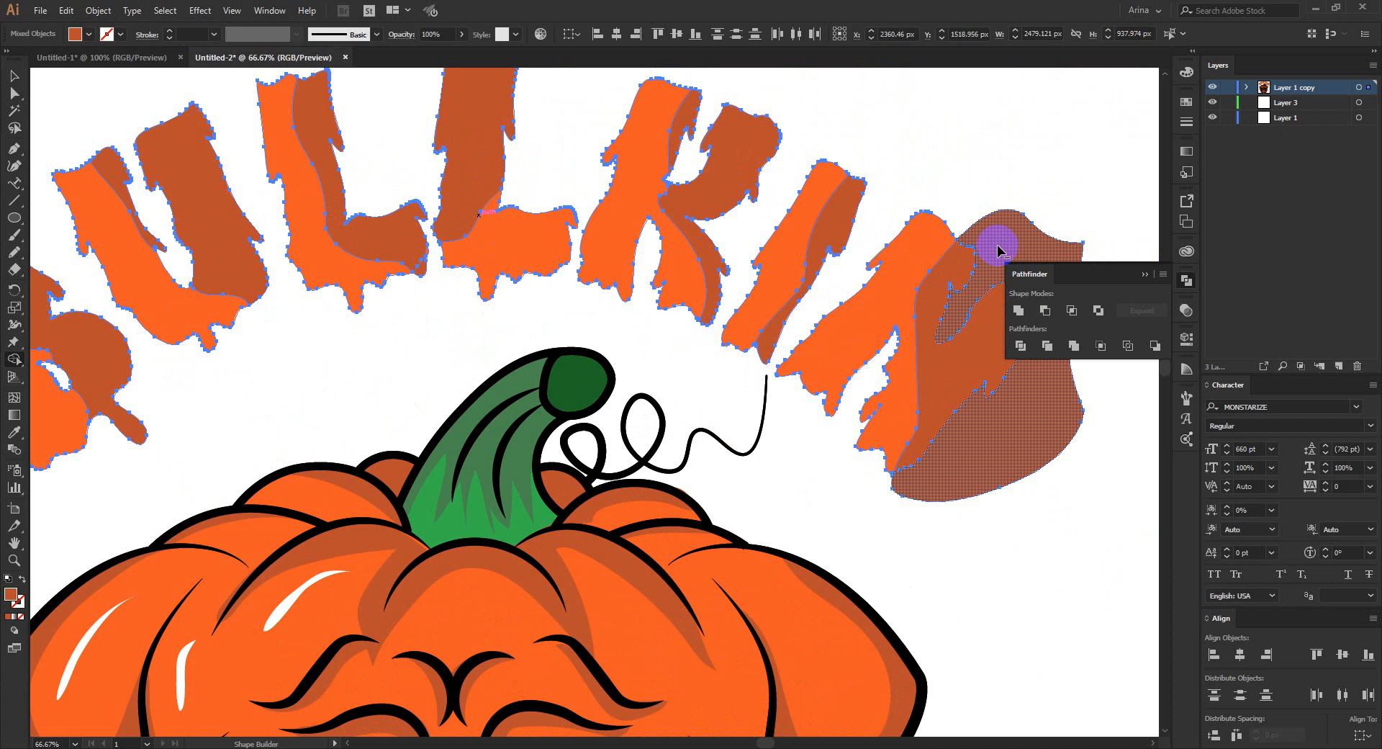
alt+click(998, 250)
scroll(752, 324, down, 1)
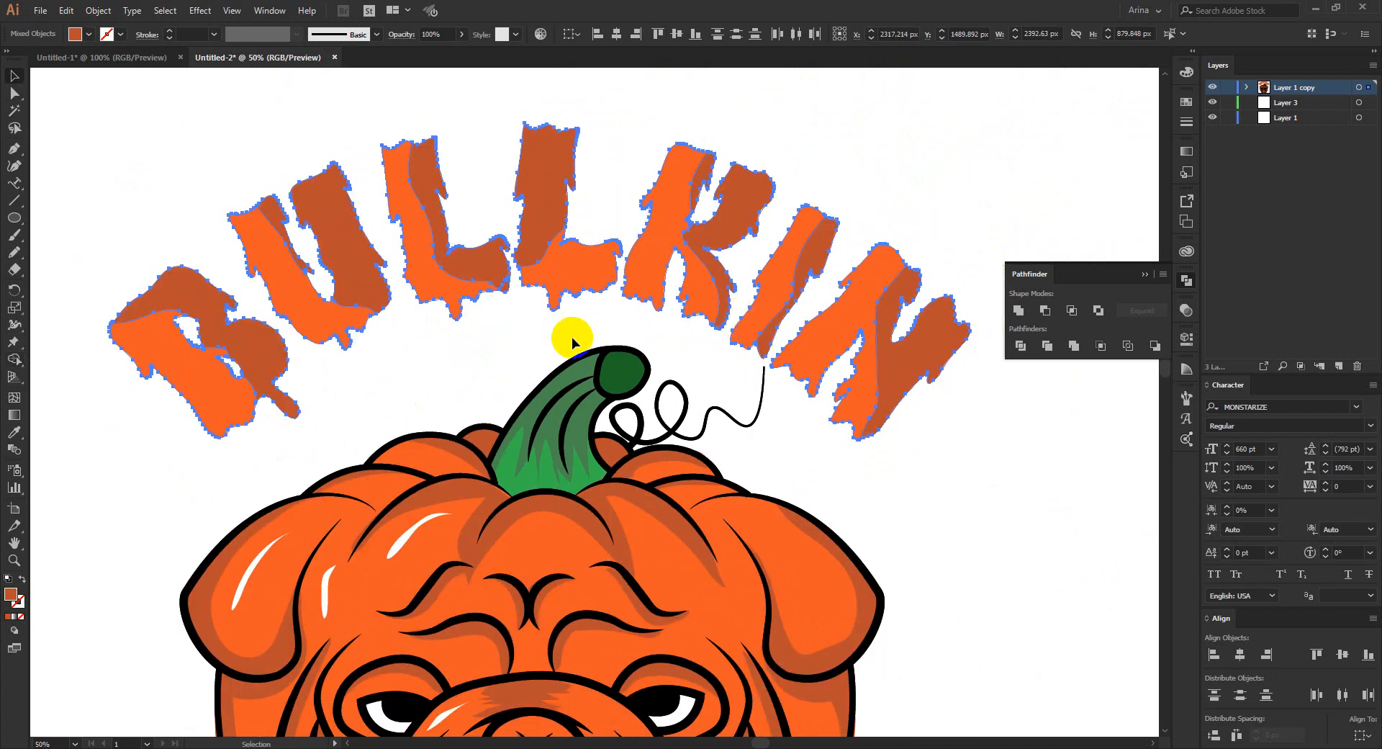
key(v)
click(482, 334)
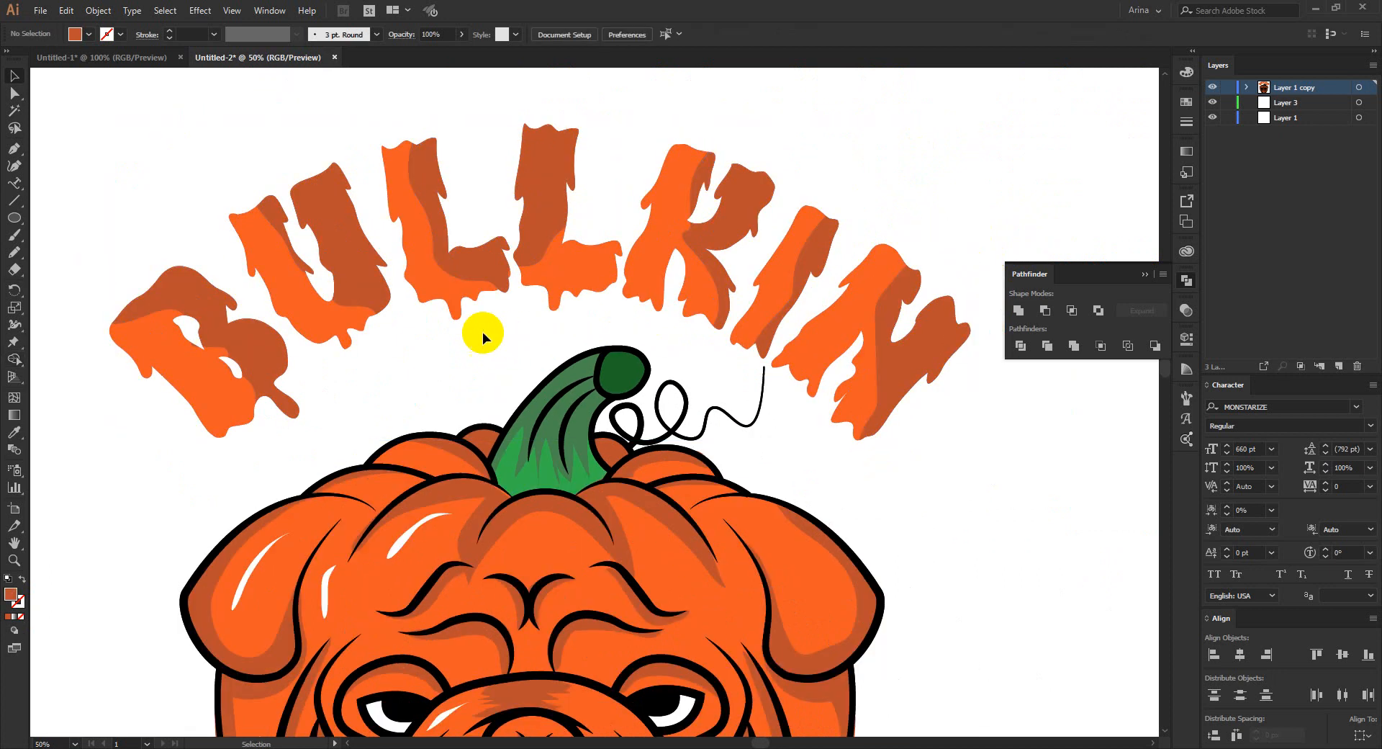
scroll(401, 231, down, 1)
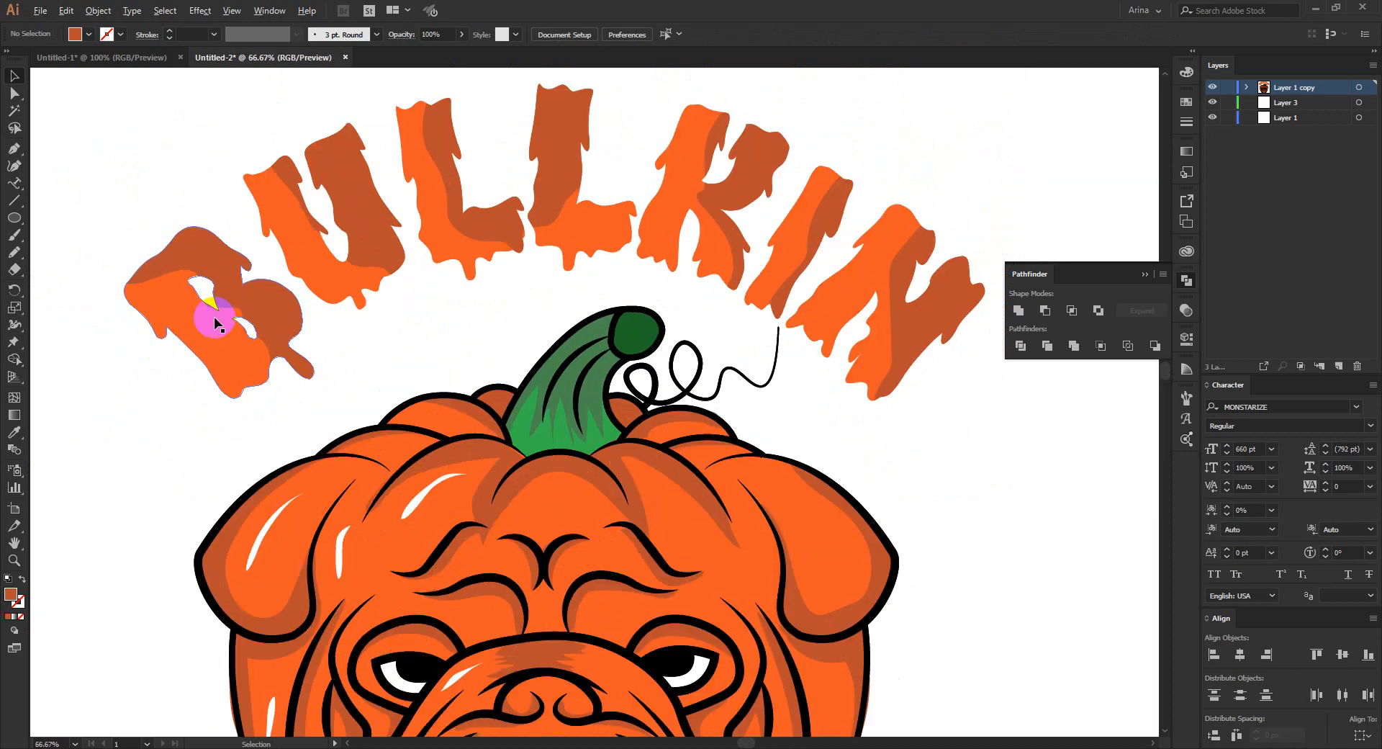
- Sample the white background beside the B with the Eyedropper to use white as the fill color
scroll(281, 338, up, 2)
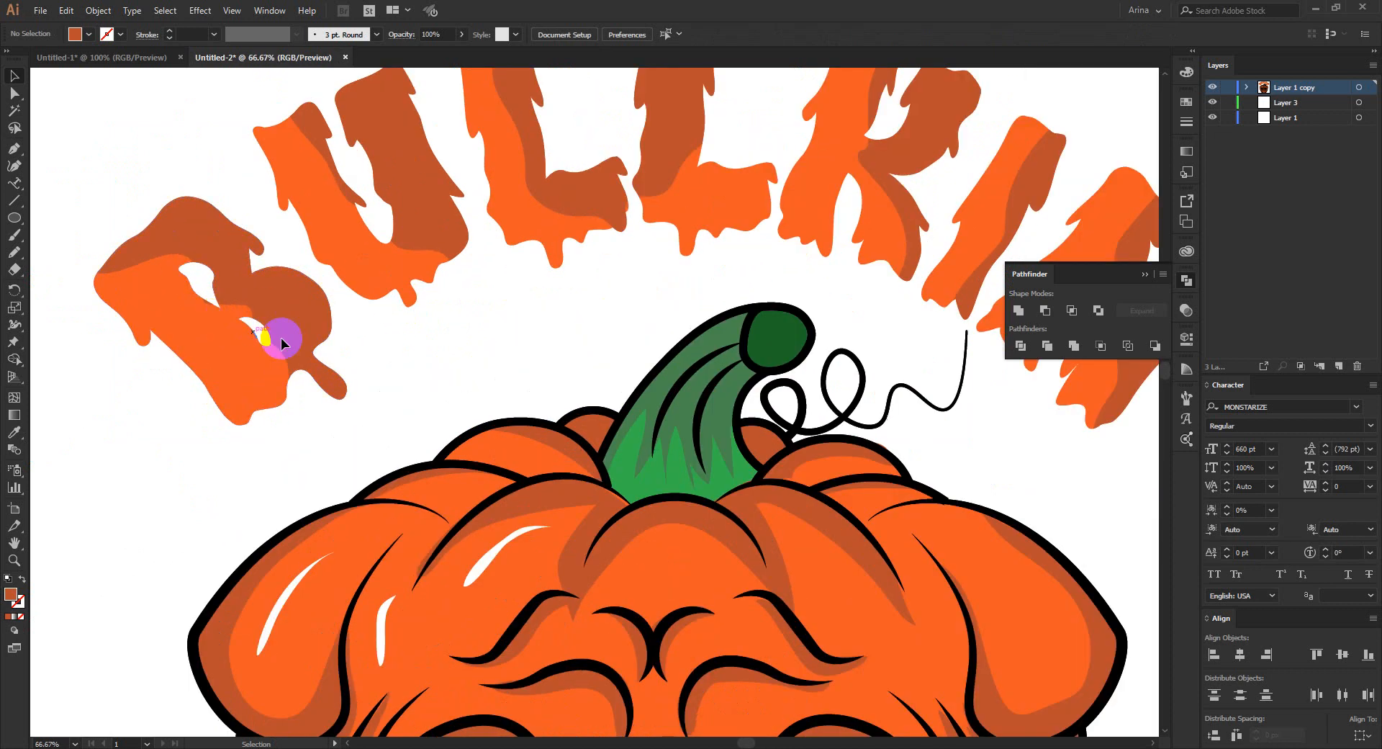
key(i)
click(407, 370)
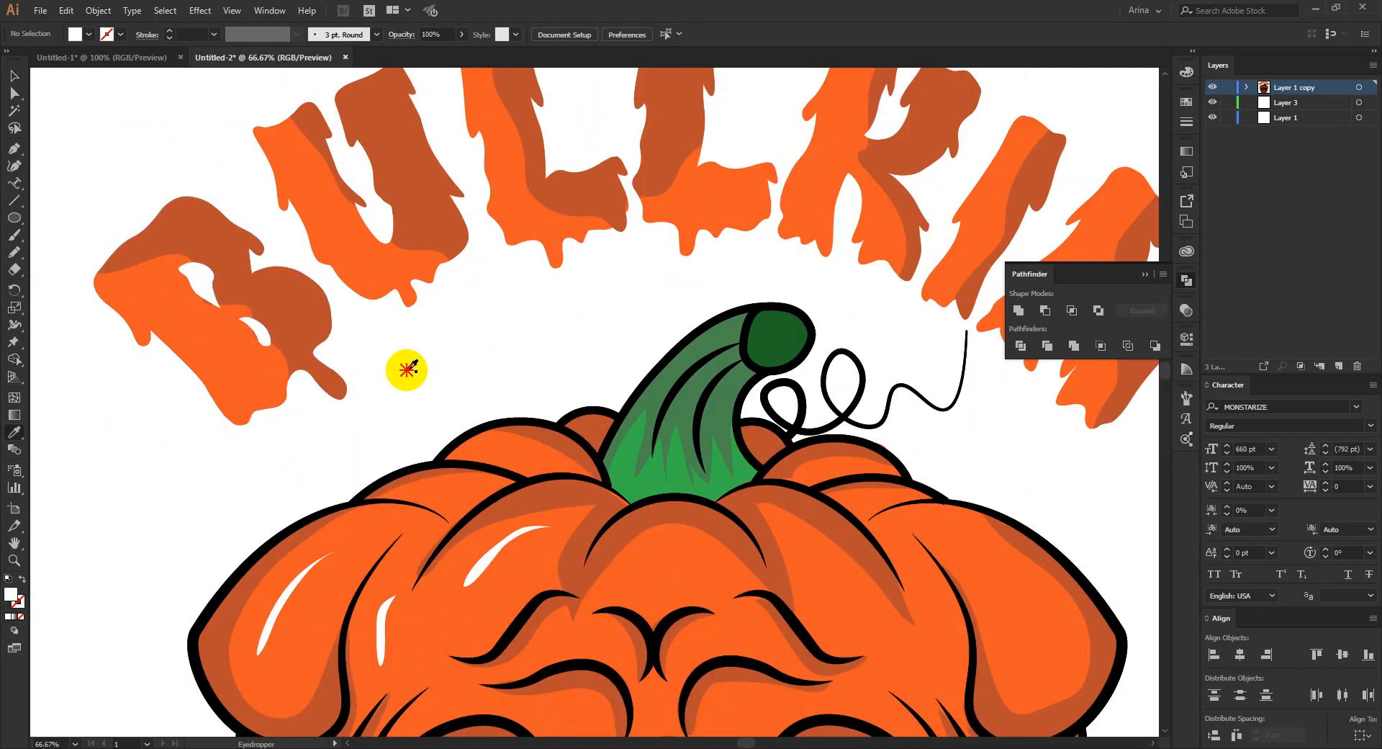
mouse_move(407, 370)
mouse_down()
mouse_move(168, 314)
mouse_move(228, 396)
mouse_move(171, 308)
mouse_up()
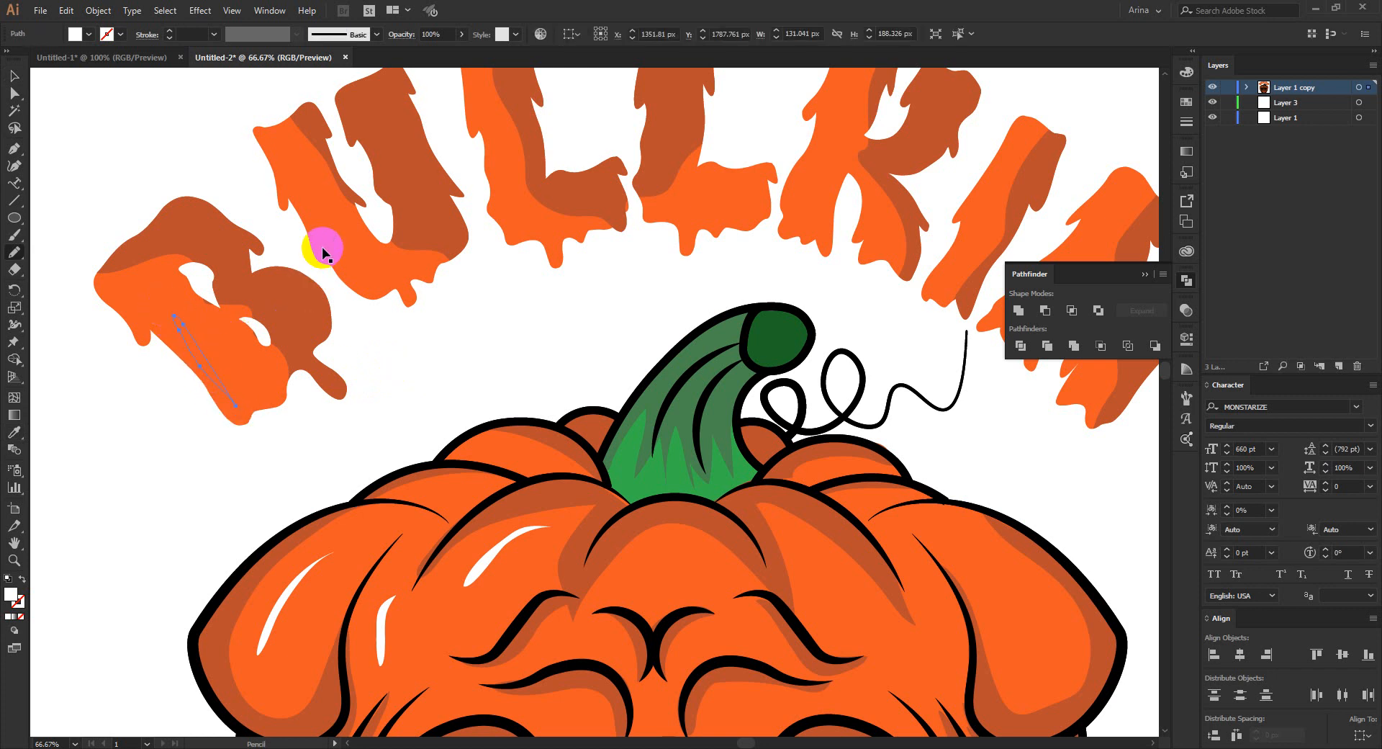
key(ctrl+z)
key(v)
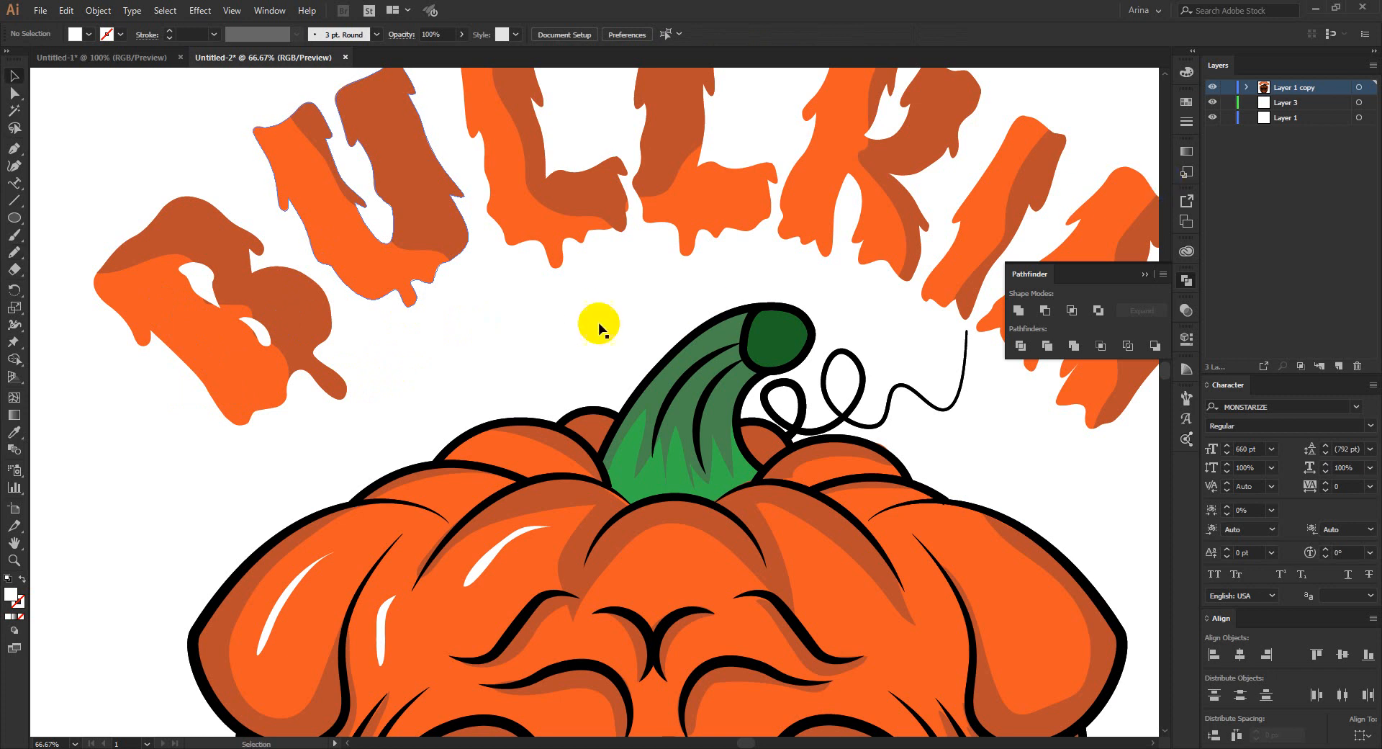
- Create a new layer on top and draw thin white highlight shapes on the B, the U and both Ls with the Pencil tool
click(1339, 366)
drag(1283, 97, 1278, 89)
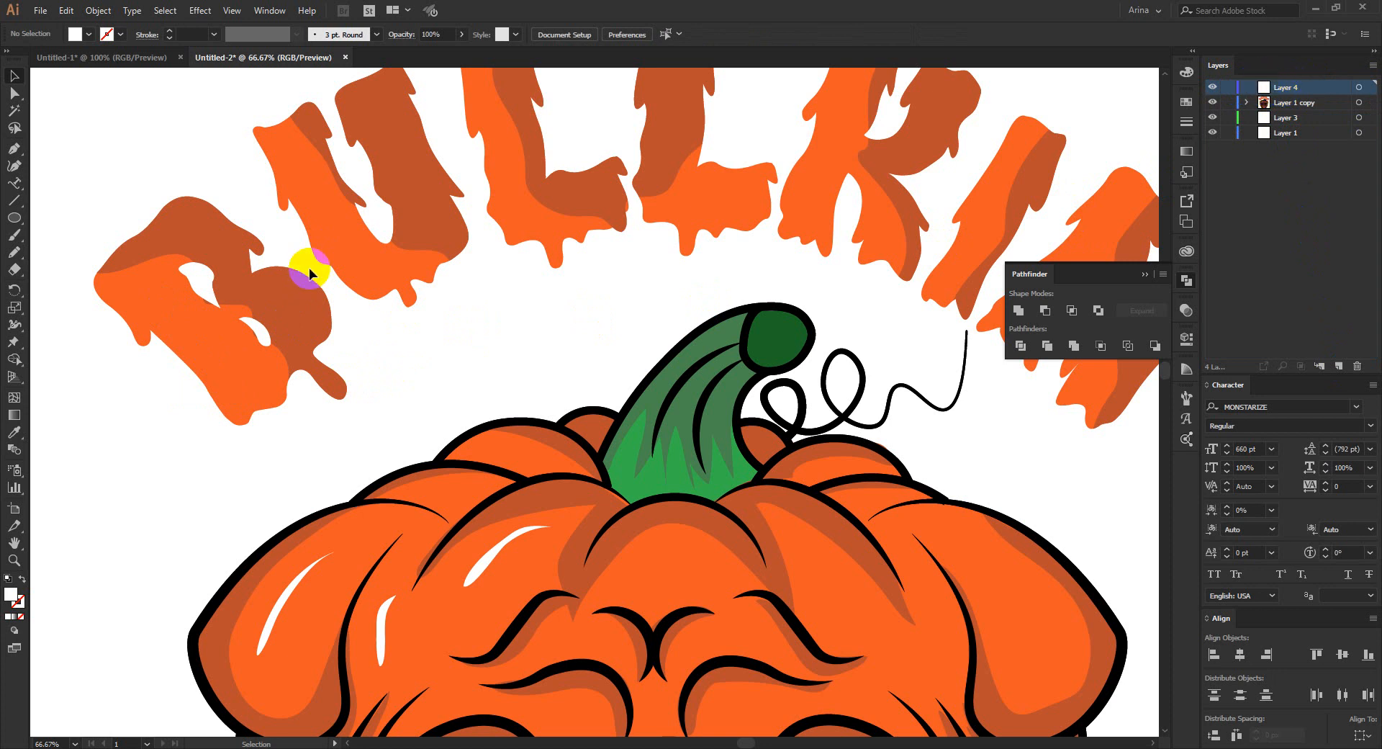
key(n)
mouse_move(184, 353)
mouse_down()
mouse_move(167, 314)
mouse_move(234, 398)
mouse_move(172, 321)
mouse_up()
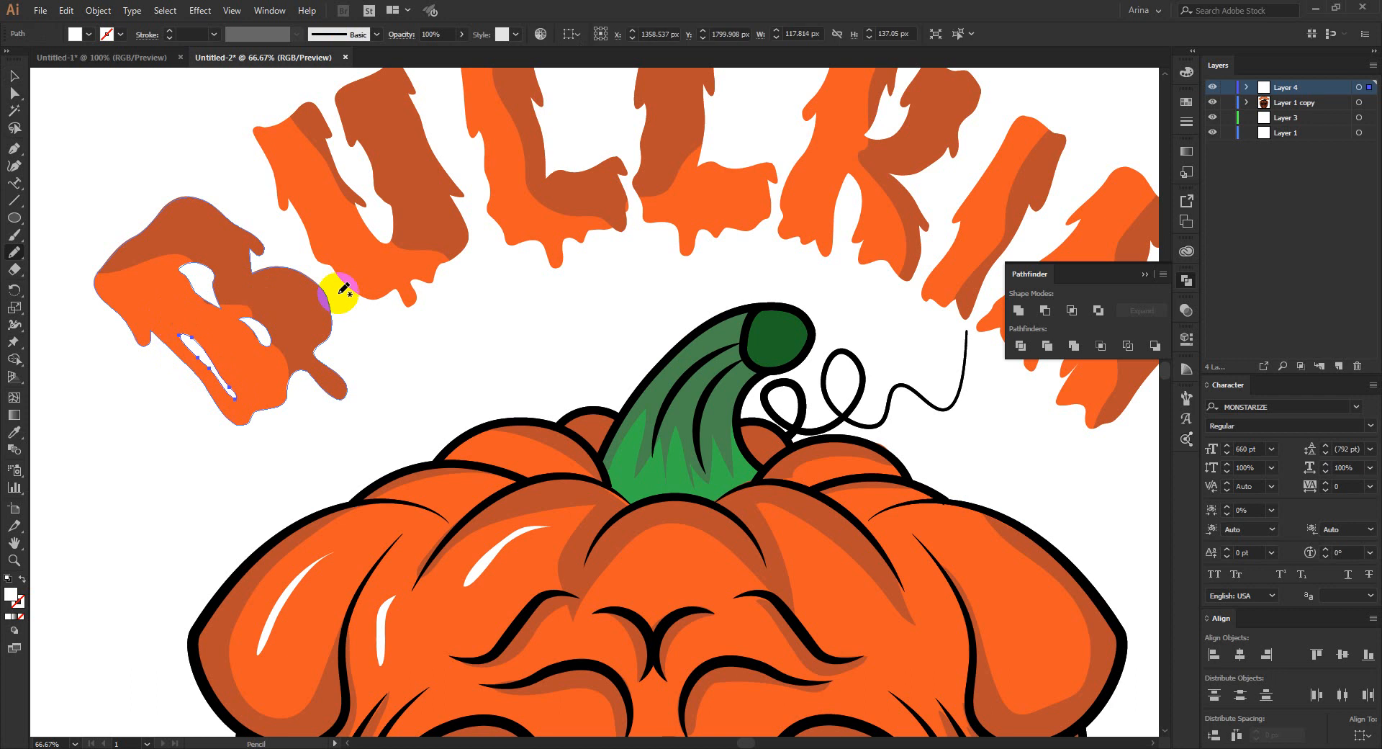
mouse_move(302, 180)
mouse_down()
mouse_move(357, 268)
mouse_move(305, 189)
mouse_up()
mouse_move(492, 144)
mouse_down()
mouse_move(513, 228)
mouse_move(502, 154)
mouse_up()
mouse_move(696, 203)
mouse_down()
mouse_move(754, 197)
mouse_move(687, 206)
mouse_up()
- Draw white Pencil highlights on the K and the I and two on the N, and deselect the artwork
key(space)
drag(796, 229, 581, 317)
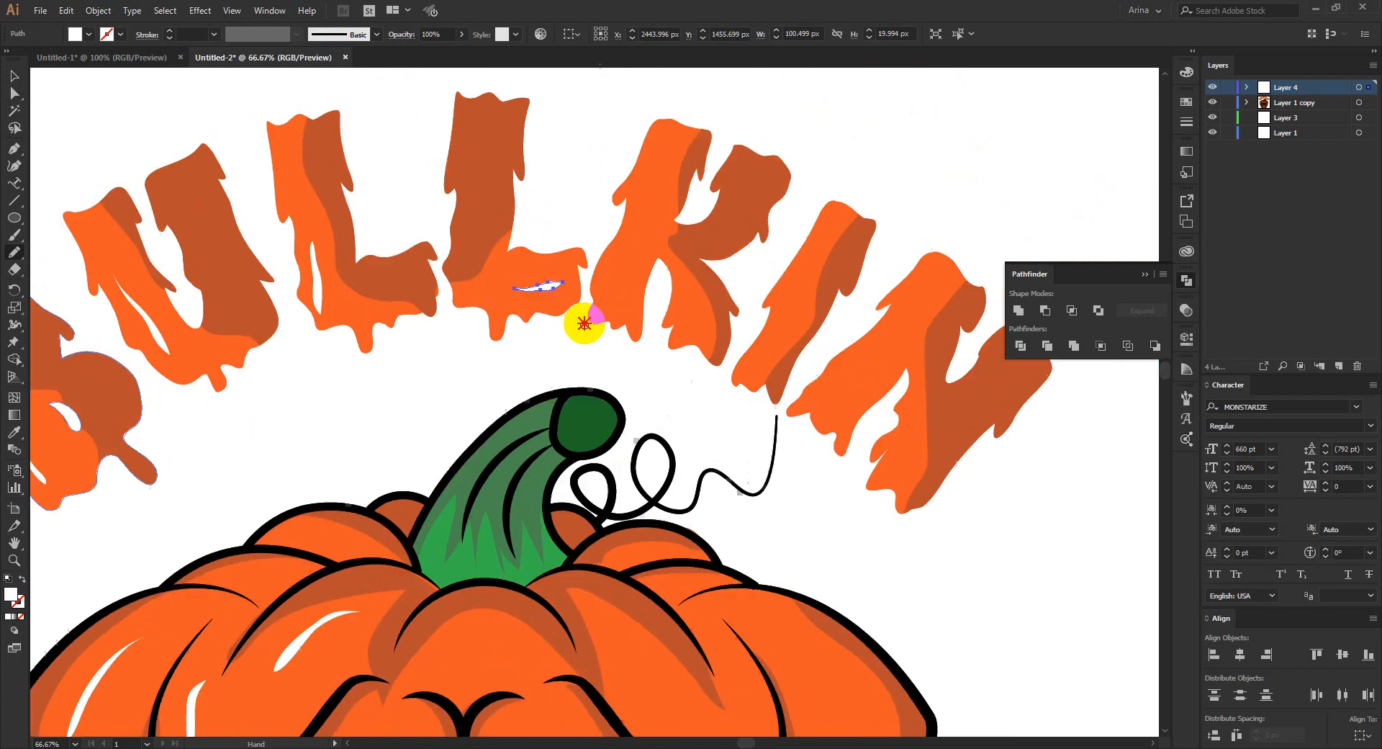
mouse_move(647, 169)
mouse_down()
mouse_move(610, 281)
mouse_move(648, 154)
mouse_move(656, 164)
mouse_up()
mouse_move(799, 267)
mouse_down()
mouse_move(758, 317)
mouse_move(787, 305)
mouse_move(796, 278)
mouse_up()
mouse_move(904, 306)
mouse_down()
mouse_move(838, 388)
mouse_move(903, 314)
mouse_up()
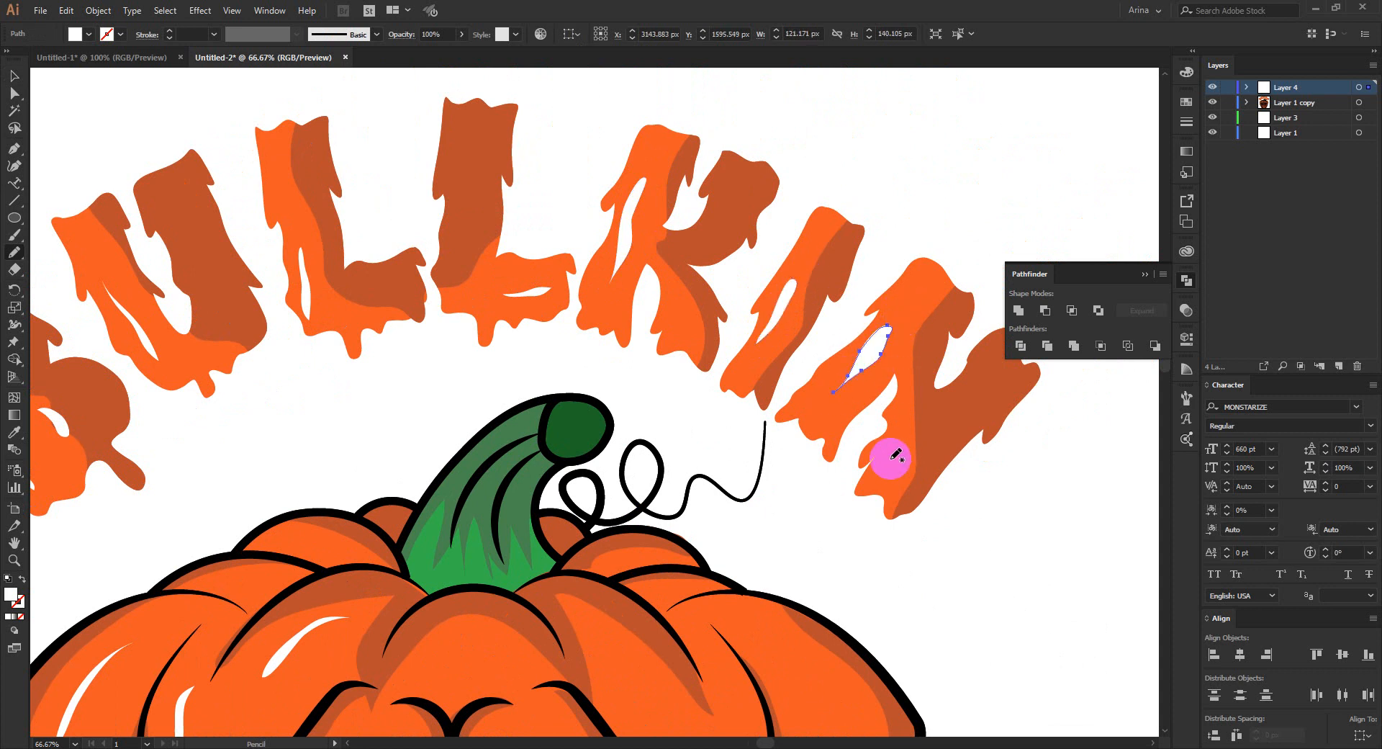
mouse_move(881, 475)
mouse_down()
mouse_move(897, 441)
mouse_move(878, 493)
mouse_up()
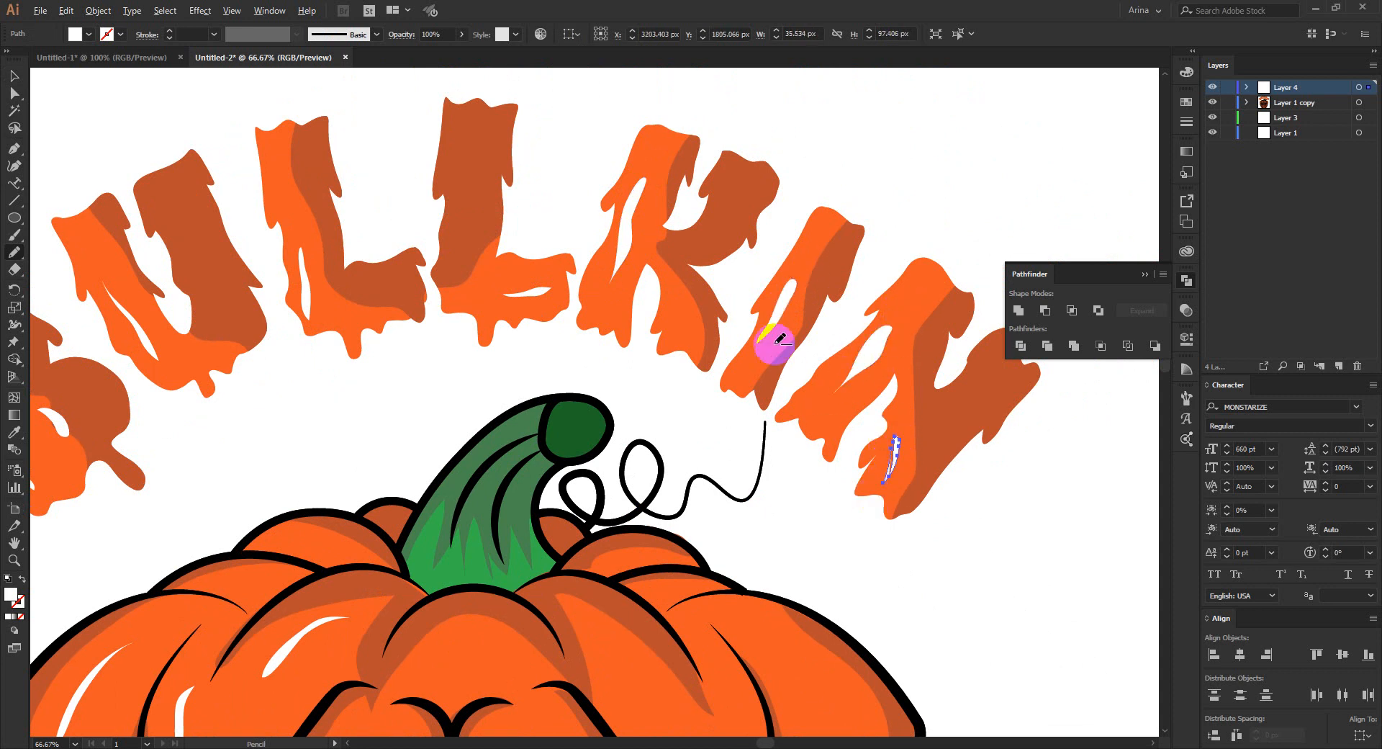
scroll(774, 329, down, 2)
key(v)
click(235, 179)
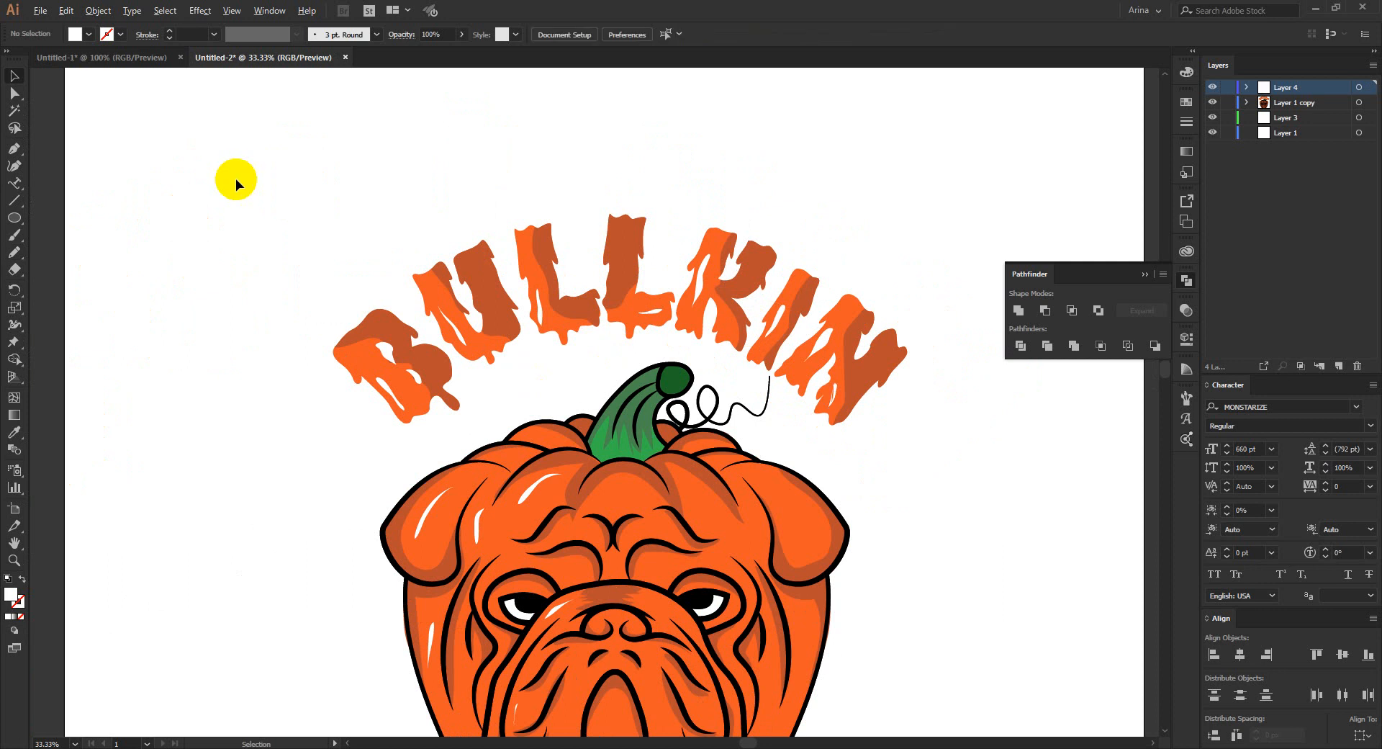
- Examine the highlighted BULLKIN lettering together with the whole bulldog-pumpkin artwork
scroll(235, 178, down, 1)
scroll(525, 382, up, 1)
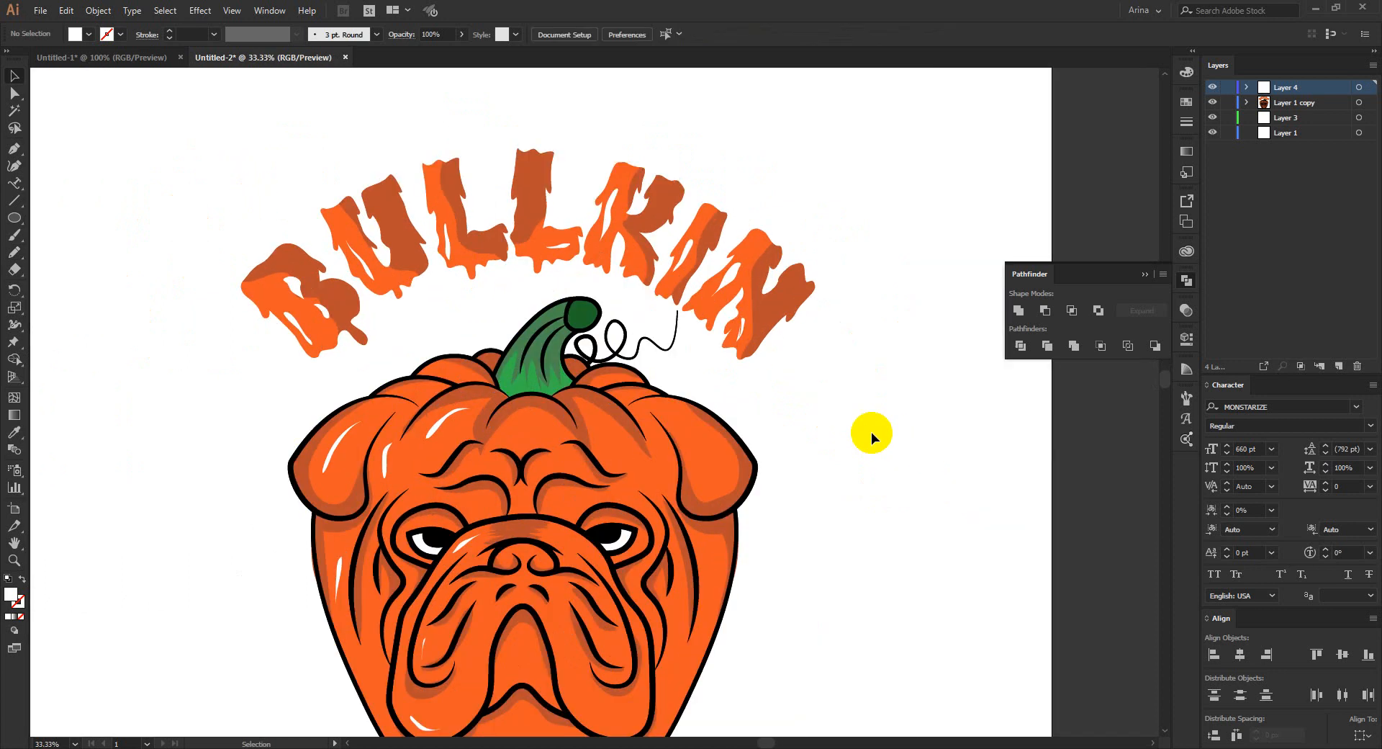
scroll(871, 432, down, 2)
scroll(750, 373, down, 1)
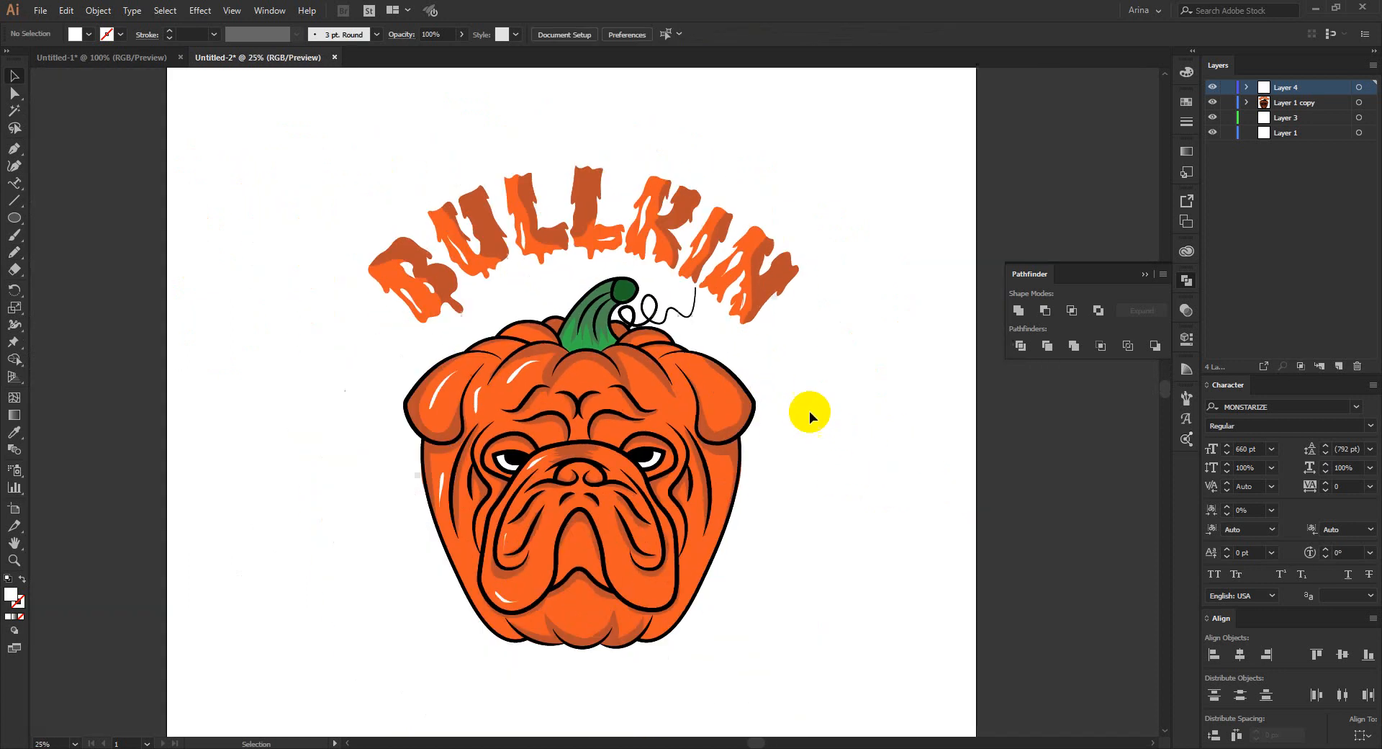
scroll(736, 351, up, 1)
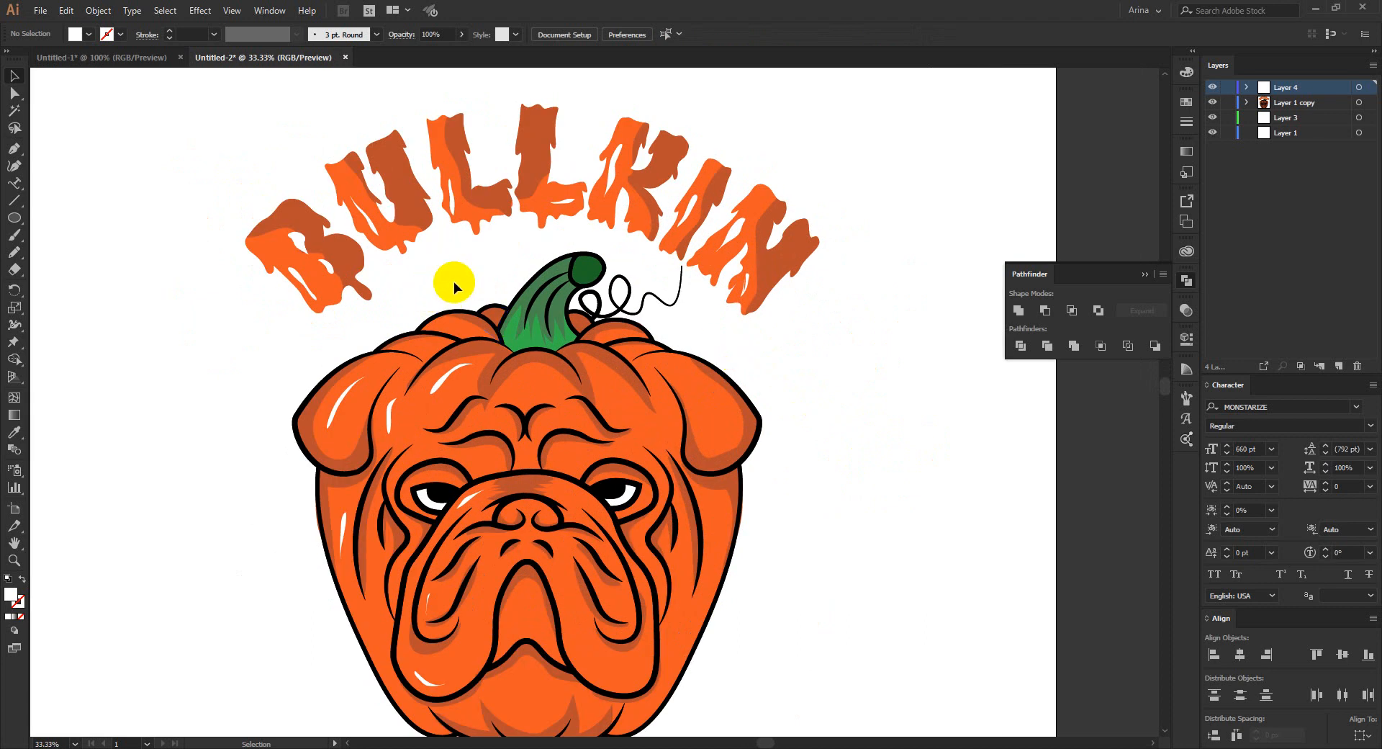
scroll(454, 281, down, 1)
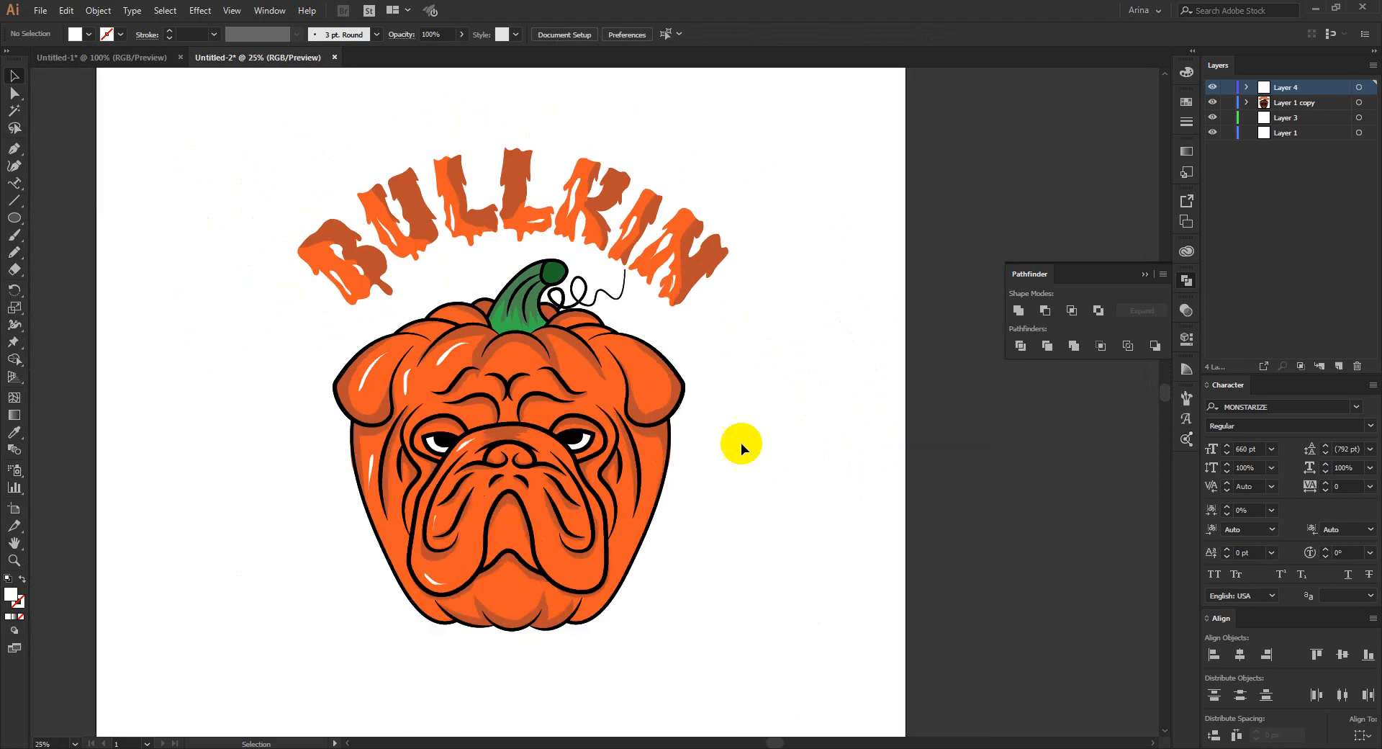
scroll(442, 266, up, 1)
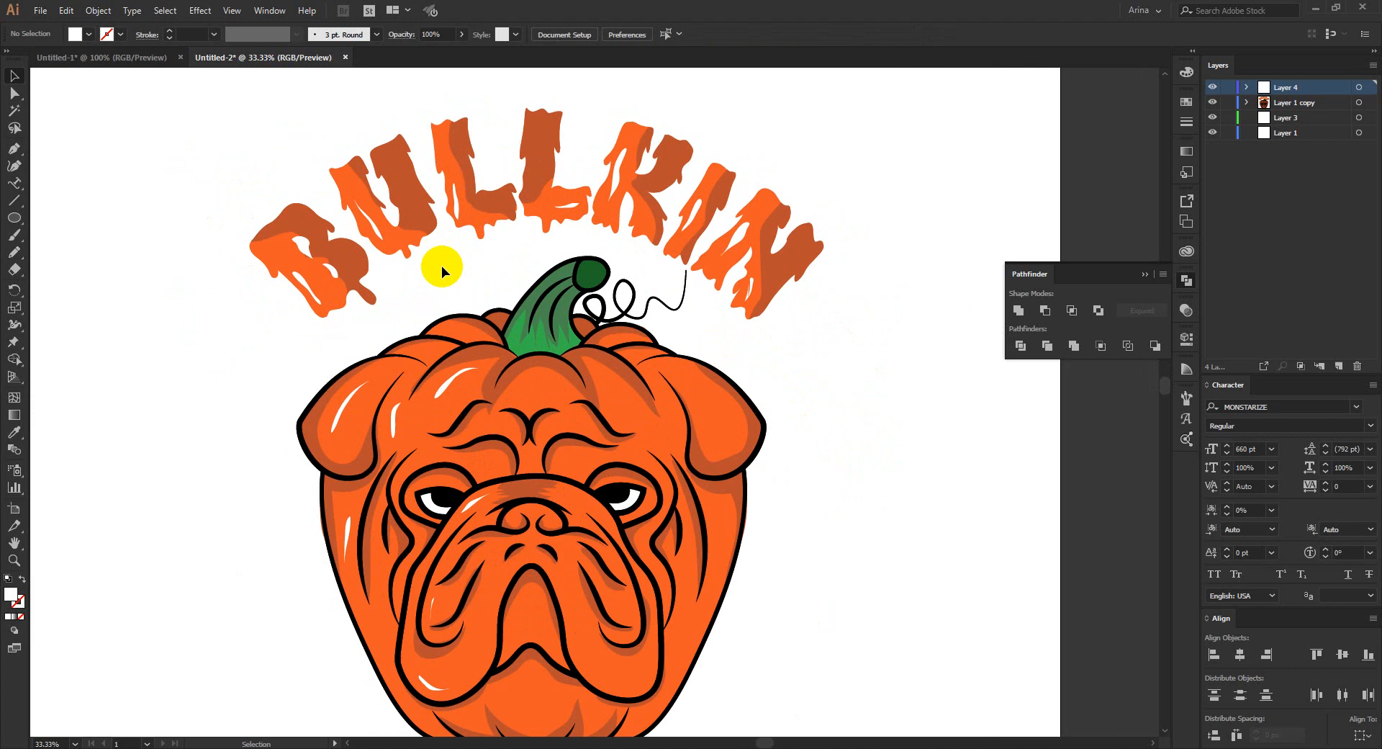
scroll(442, 266, down, 1)
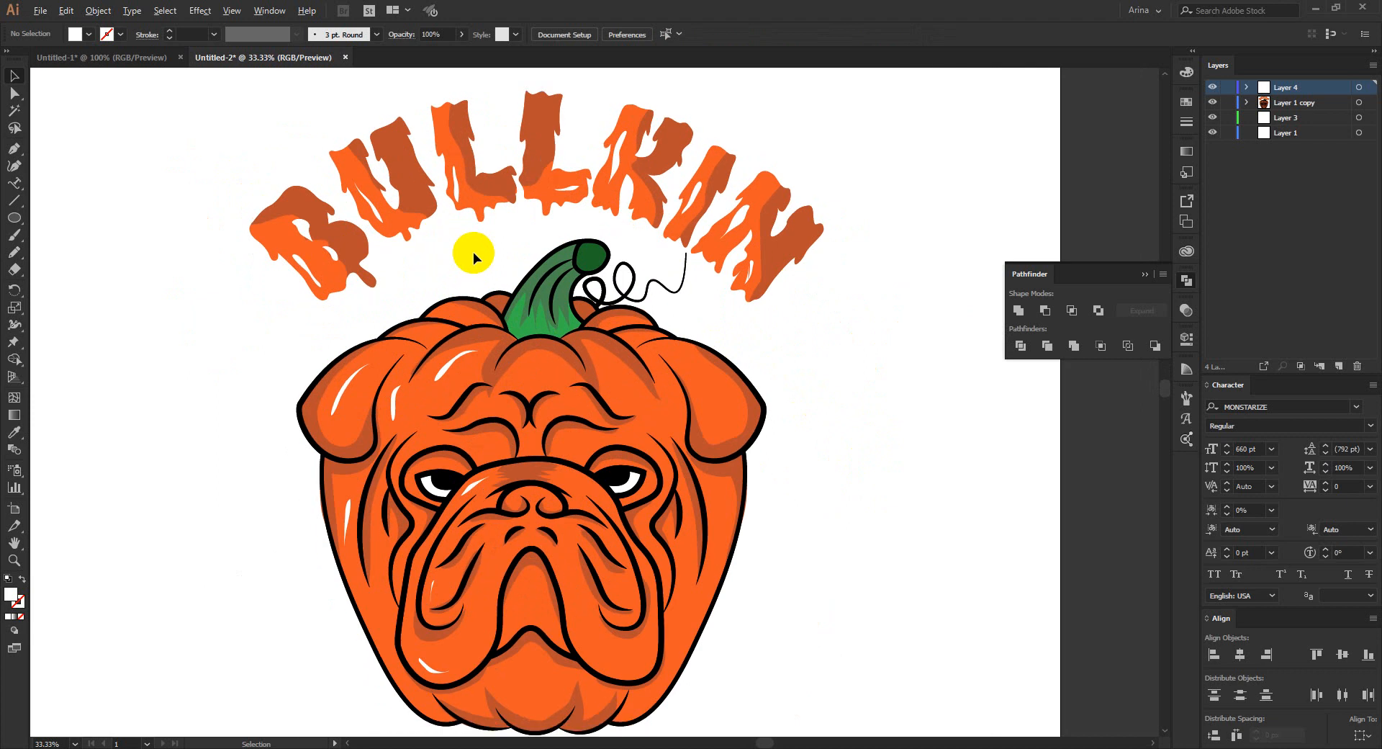
scroll(473, 252, down, 1)
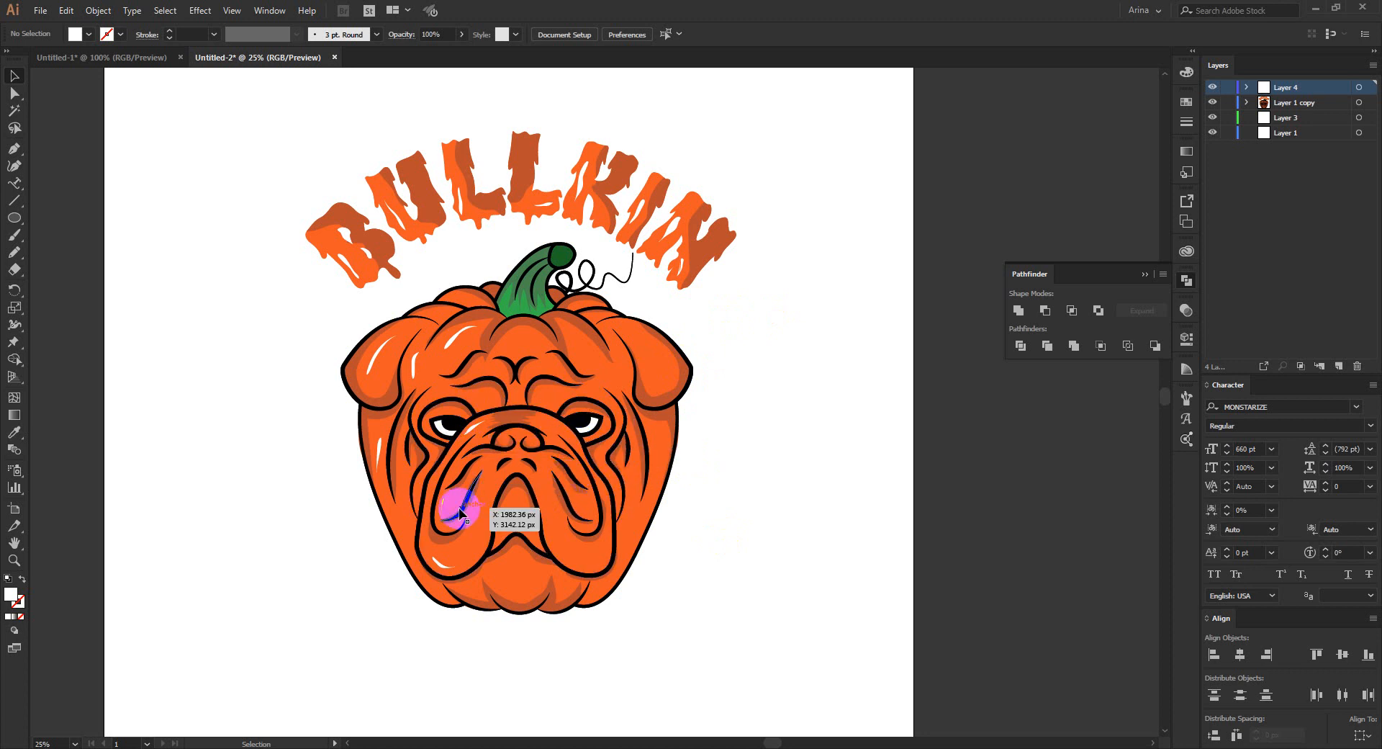
- Select the BULLKIN lettering with its shadows and highlights, leave out the pumpkin artwork, and group the selection
click(808, 354)
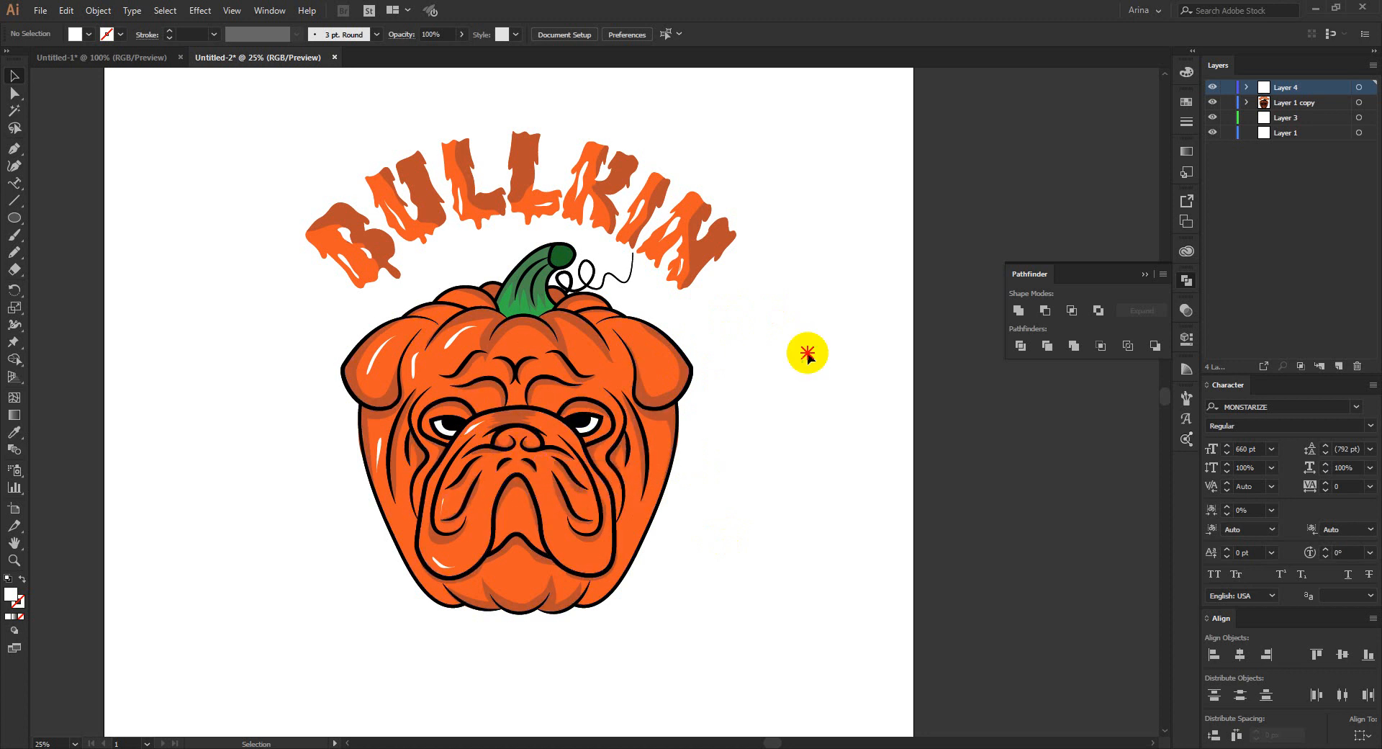
drag(246, 137, 772, 223)
drag(261, 137, 792, 278)
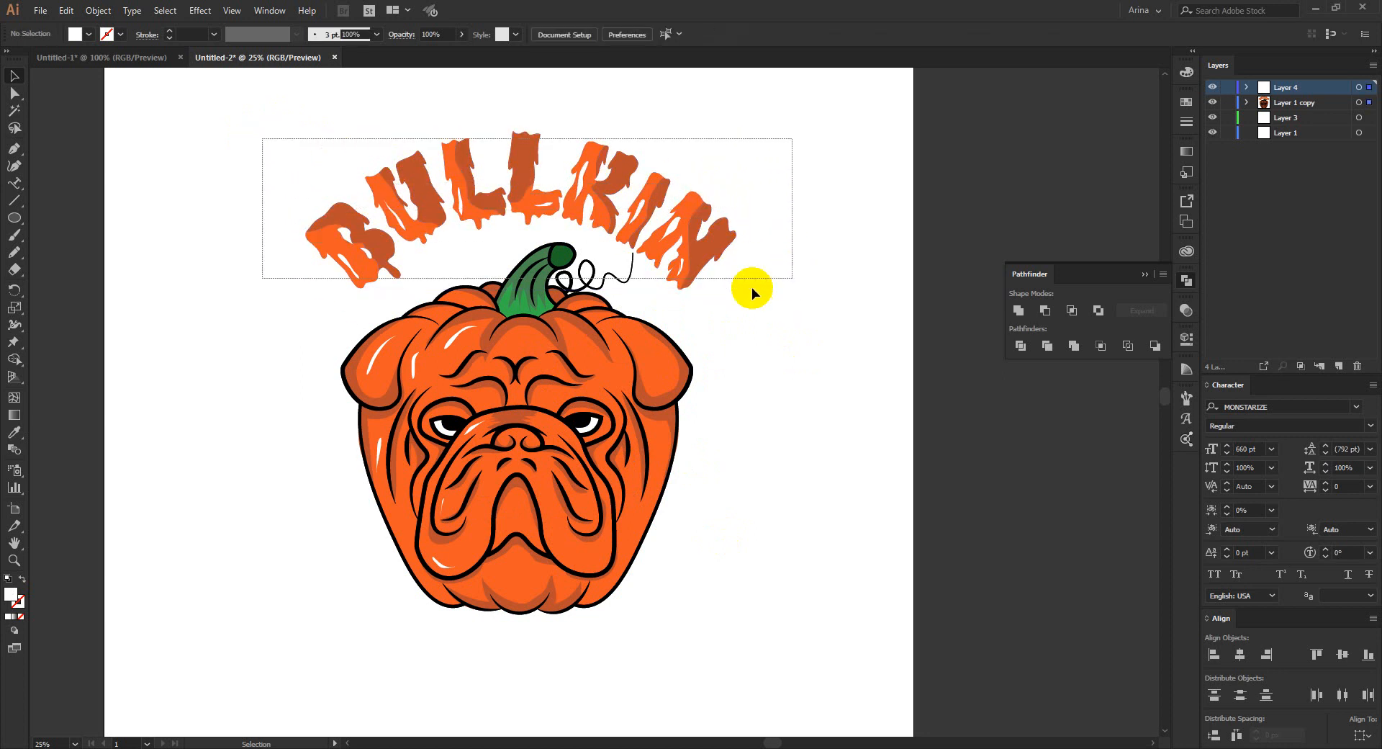
shift+click(586, 293)
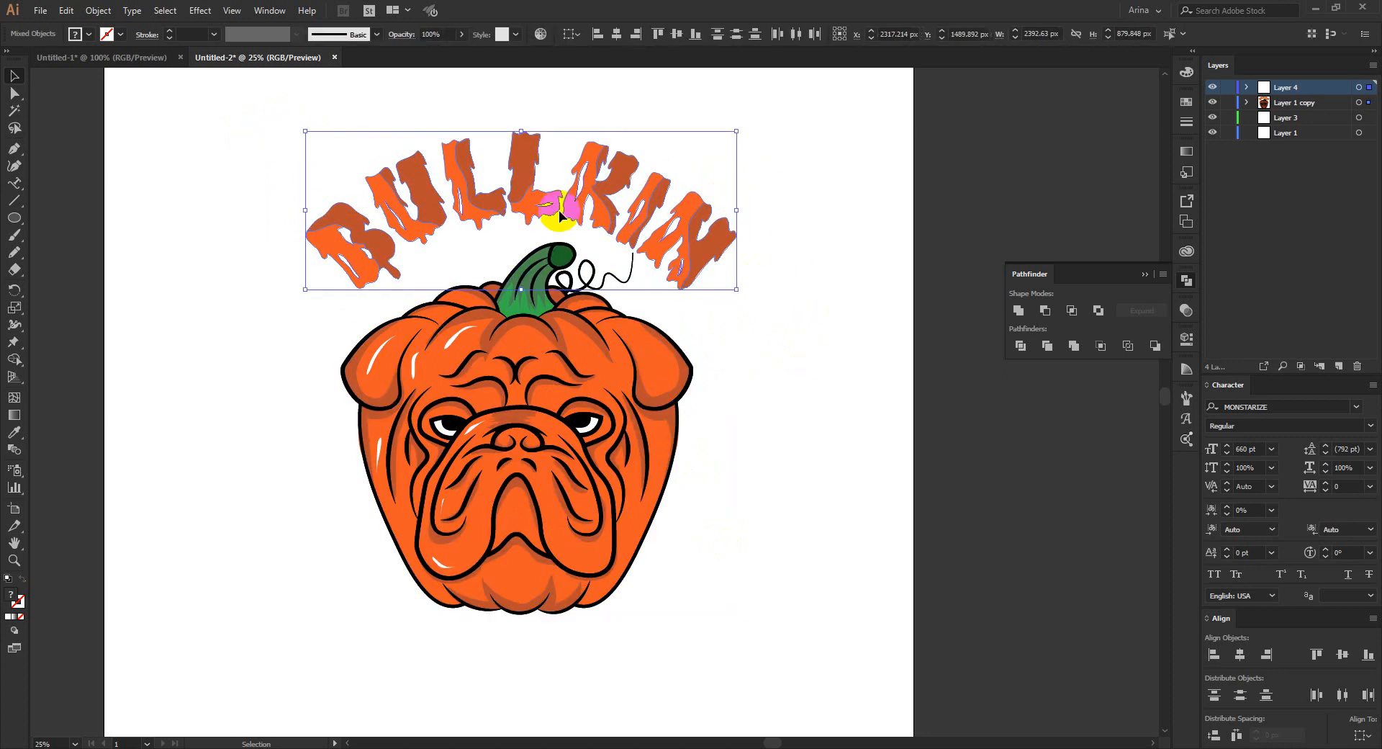
key(ctrl+g)
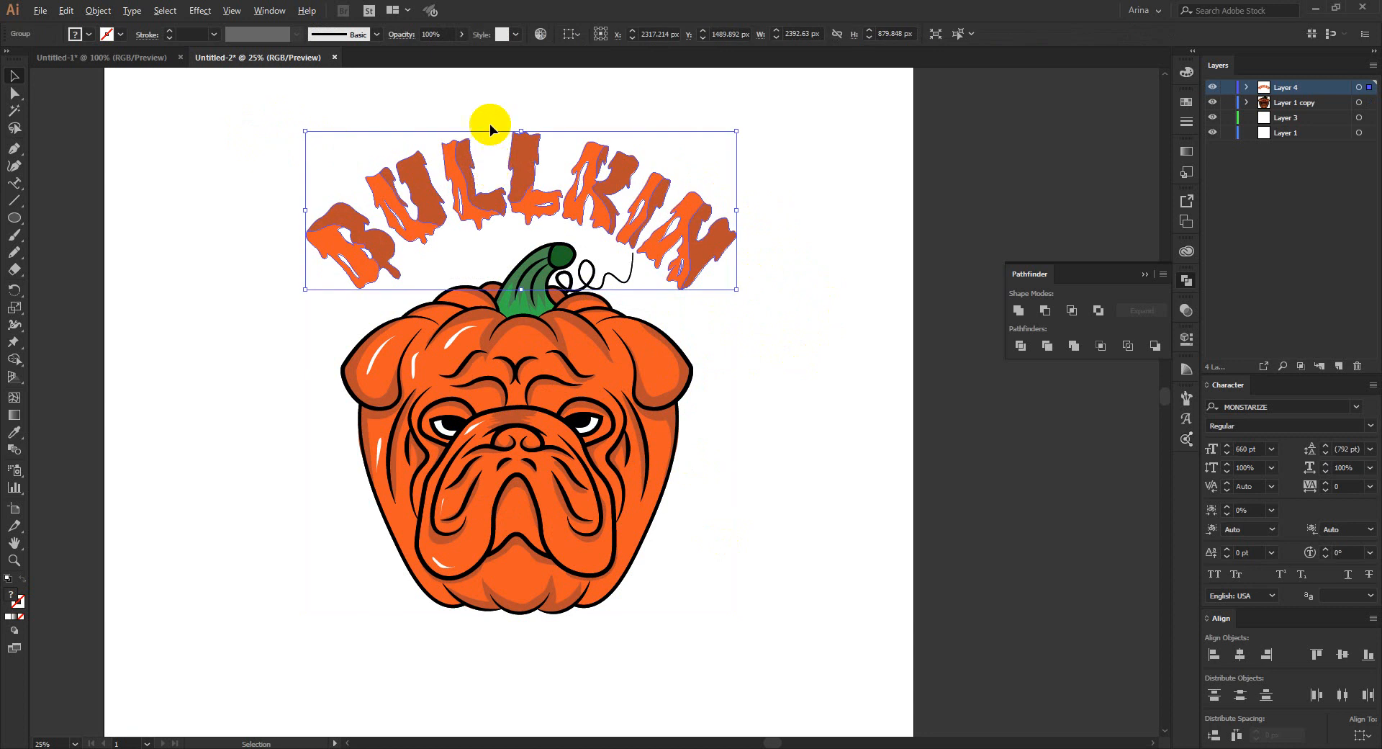
- Paste a copy of the lettering group behind the original and nudge it two increments right and two down
scroll(490, 124, up, 1)
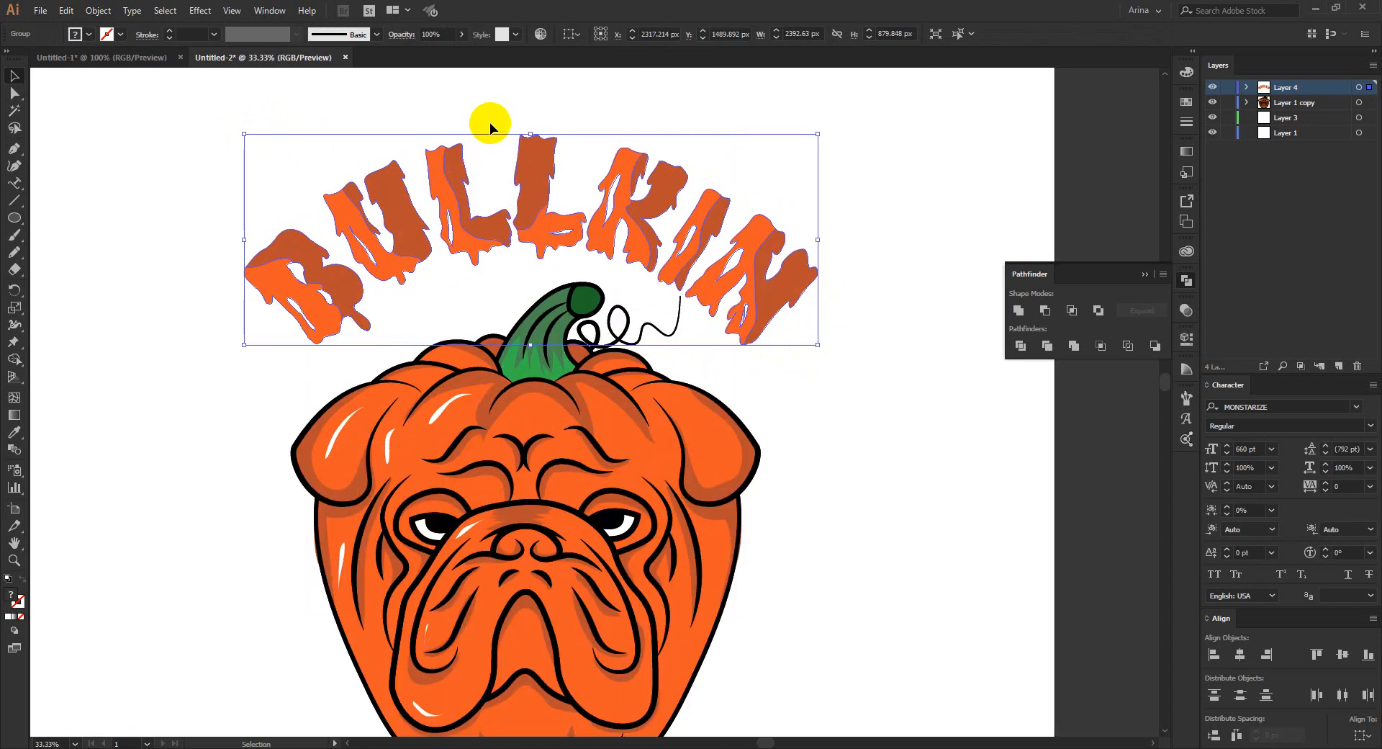
key(a)
key(v)
key(Right)
key(Down)
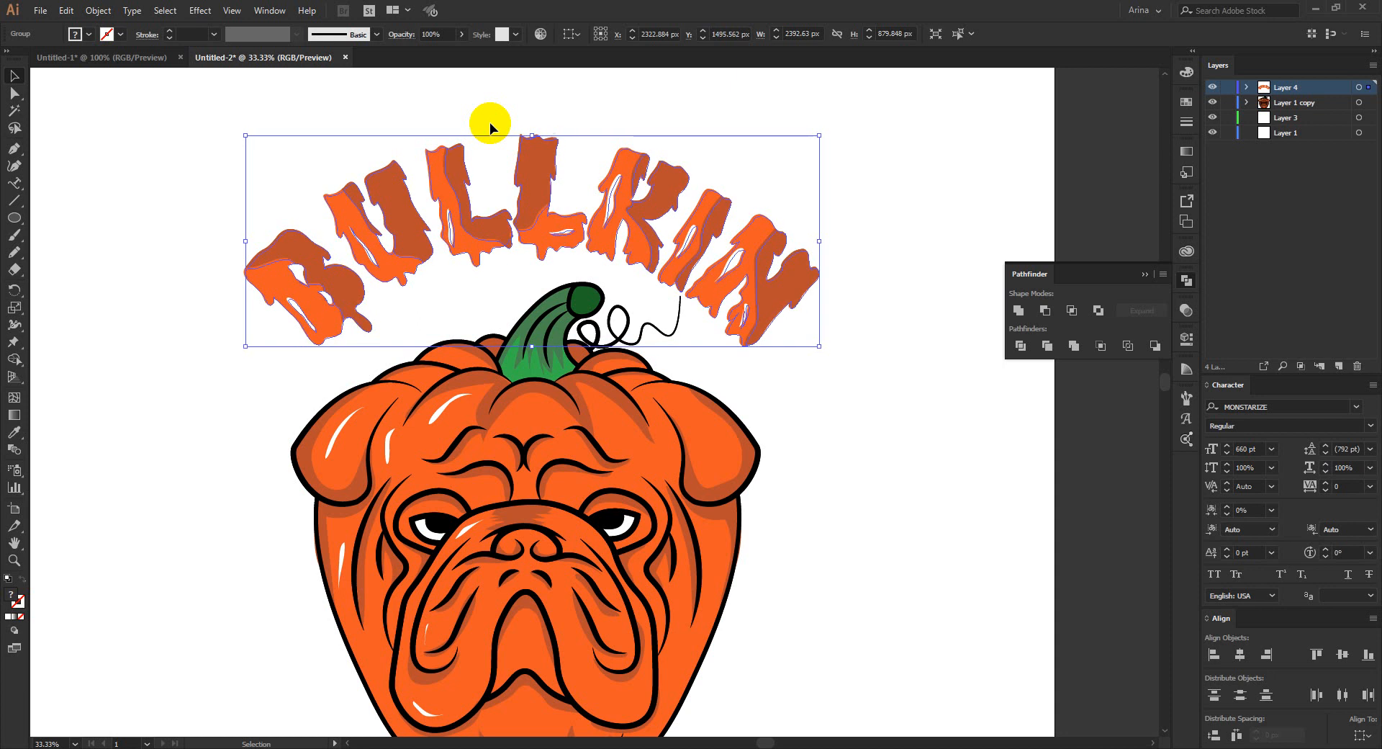
key(Down)
key(Right)
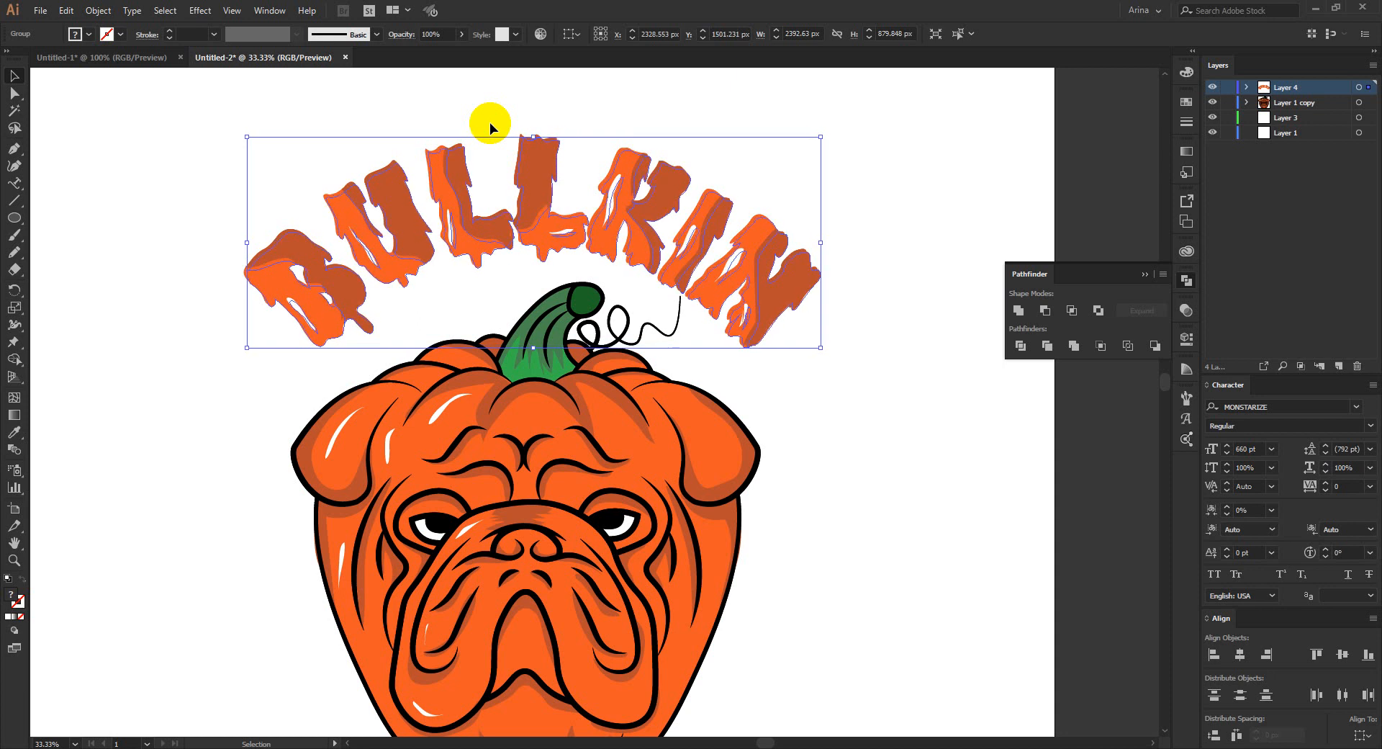
- Fill the lettering copy at the back with black, nudge it one more increment right and down, and deselect it
scroll(416, 132, up, 1)
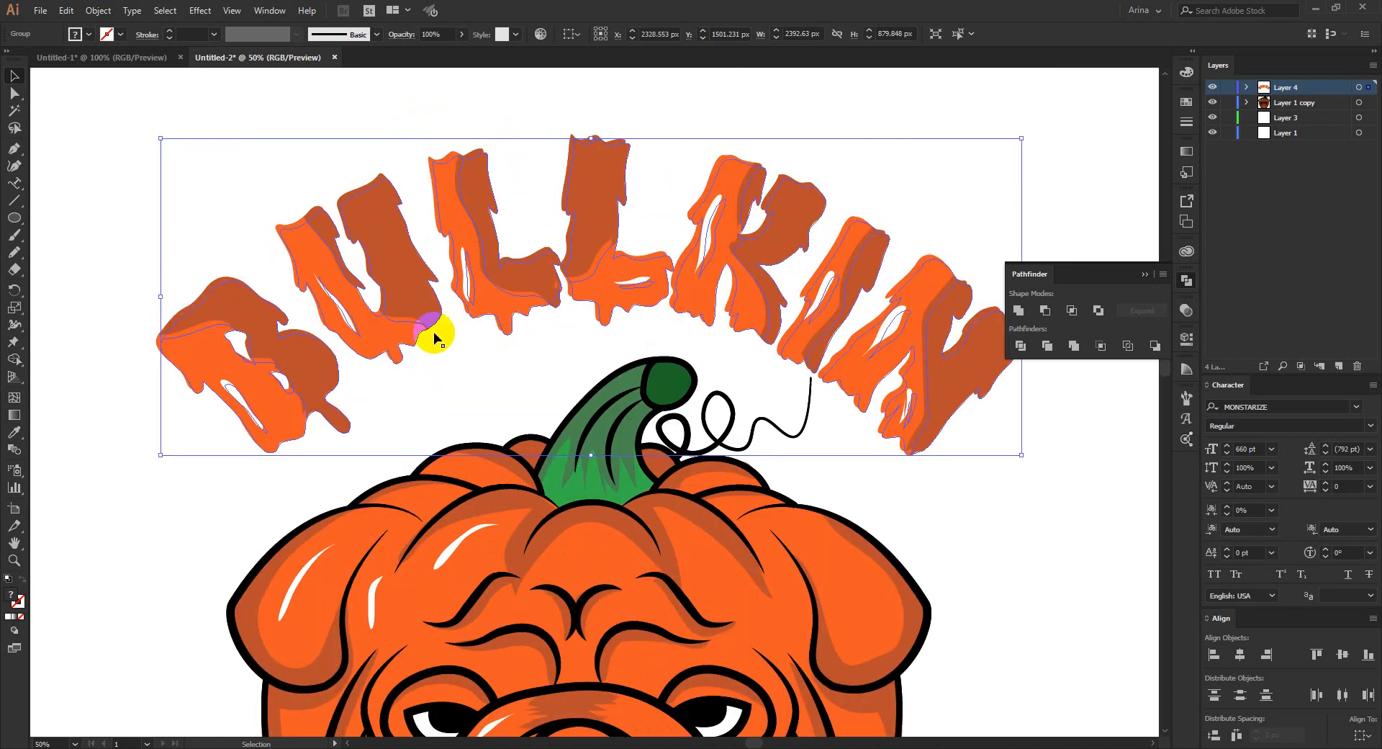
scroll(327, 201, up, 1)
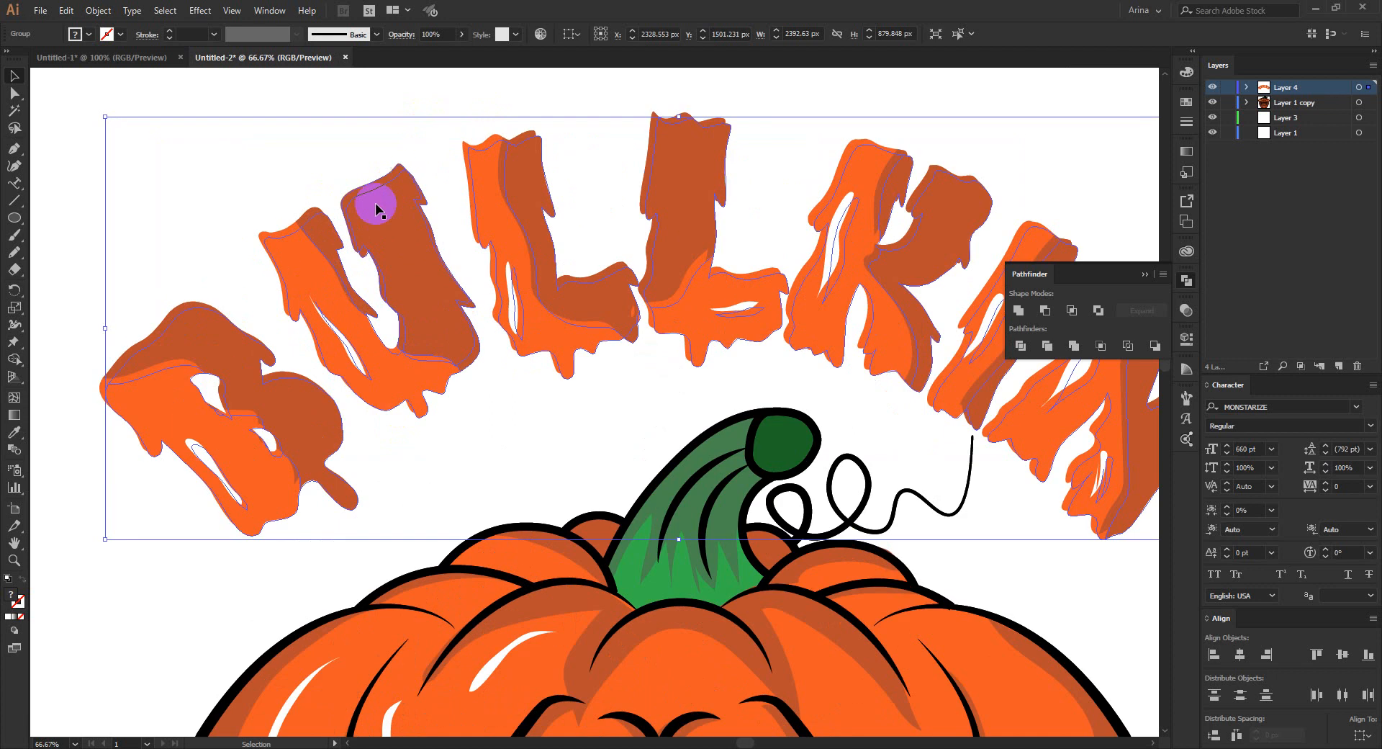
scroll(330, 207, down, 1)
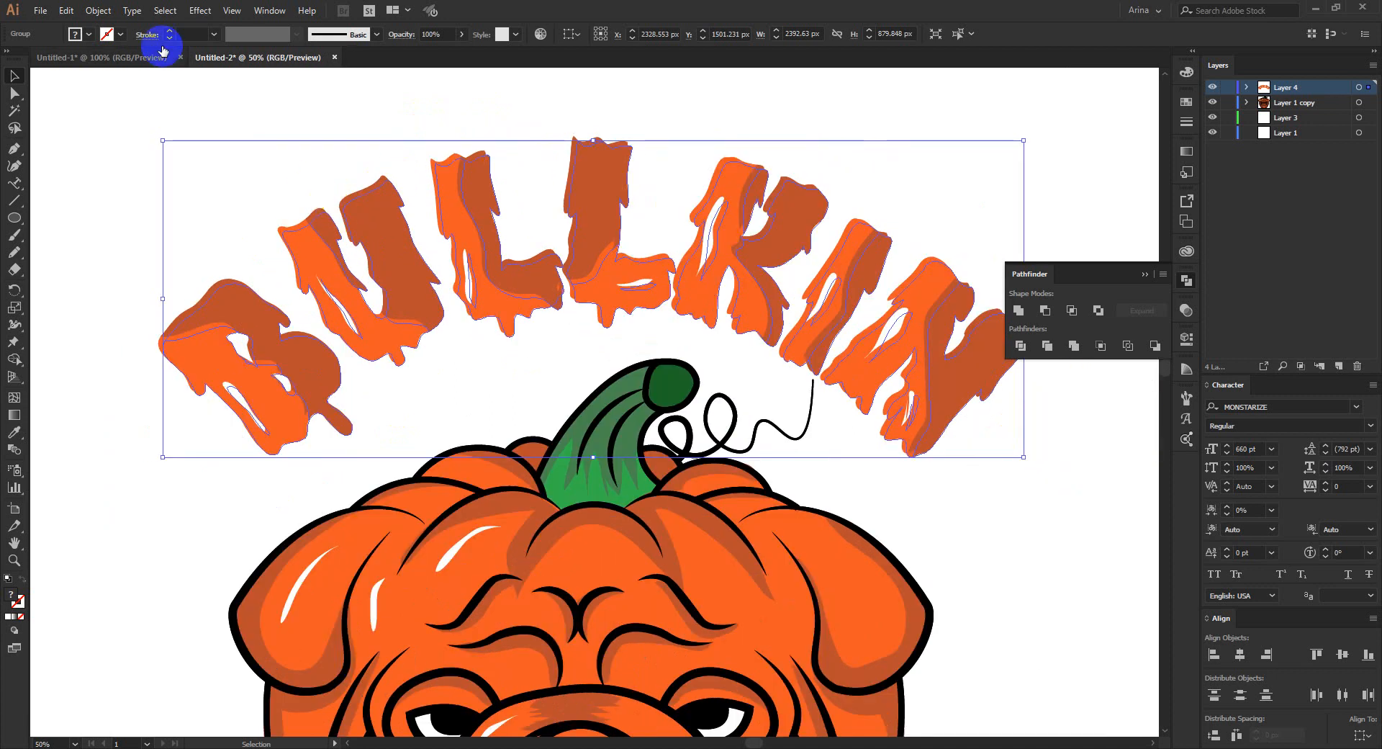
click(78, 34)
click(41, 59)
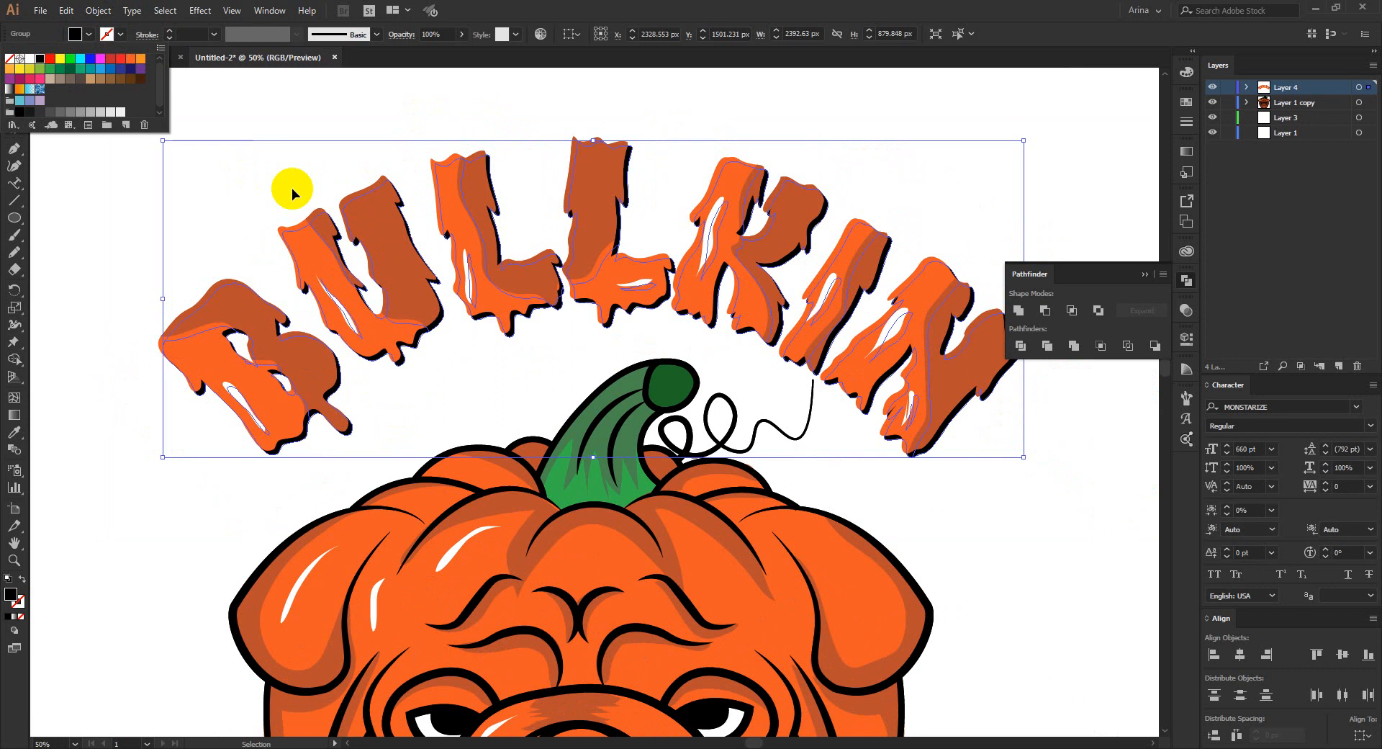
key(Escape)
key(Right)
key(Down)
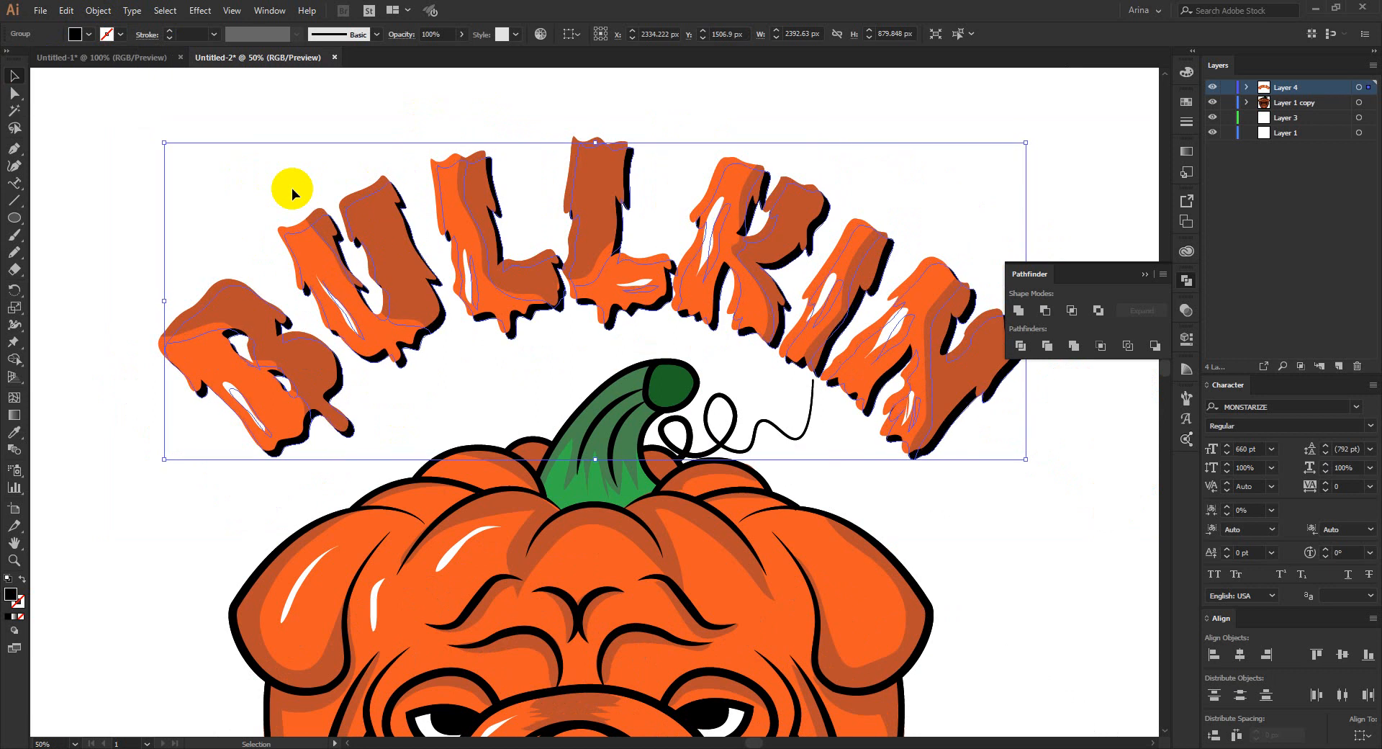
scroll(291, 188, down, 1)
click(467, 267)
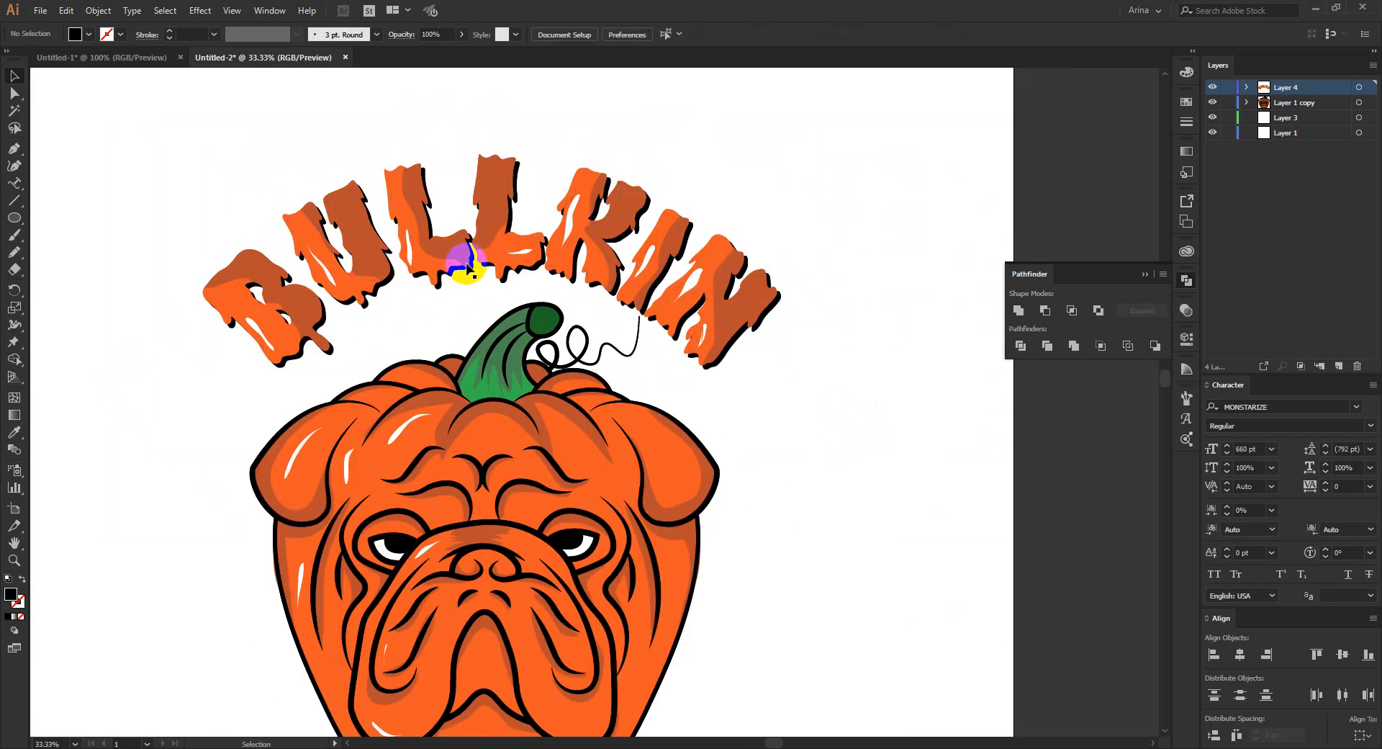
scroll(440, 254, down, 2)
scroll(434, 302, down, 1)
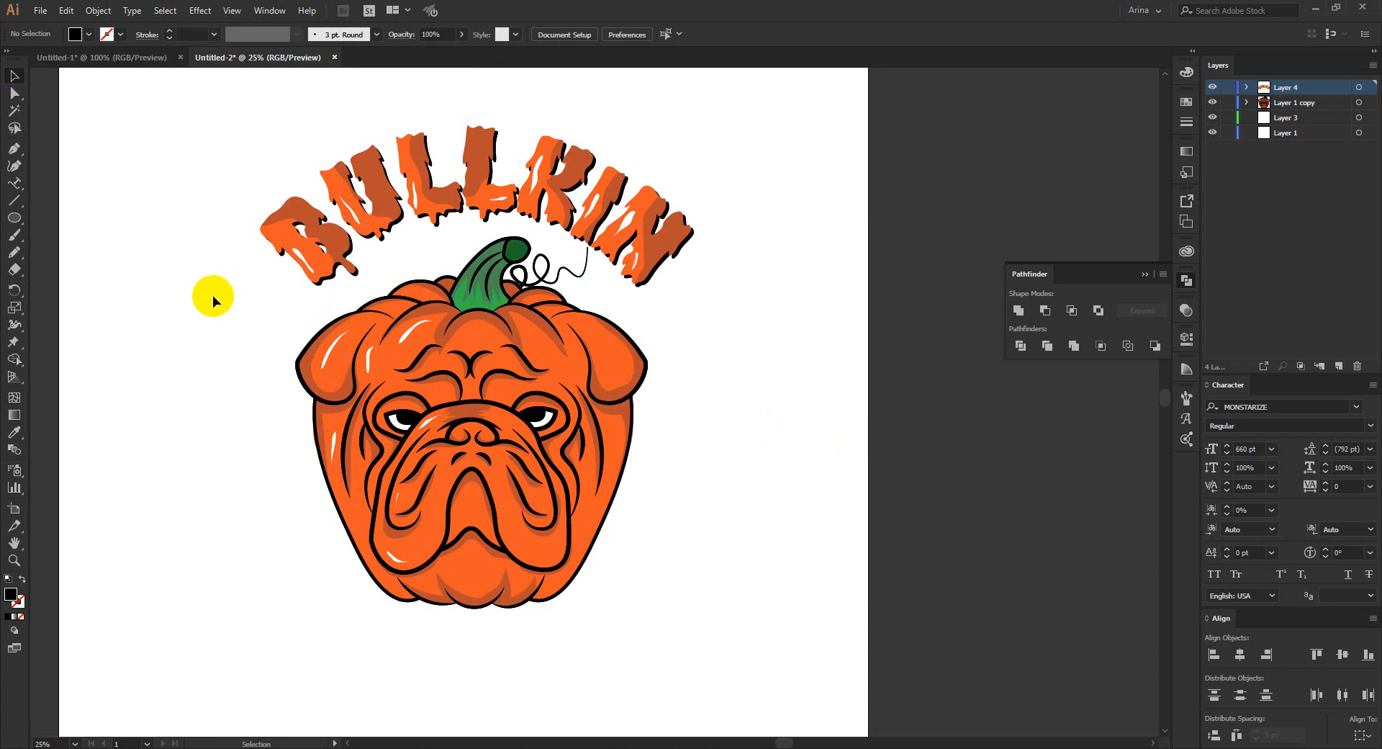
drag(15, 217, 48, 228)
drag(235, 92, 752, 684)
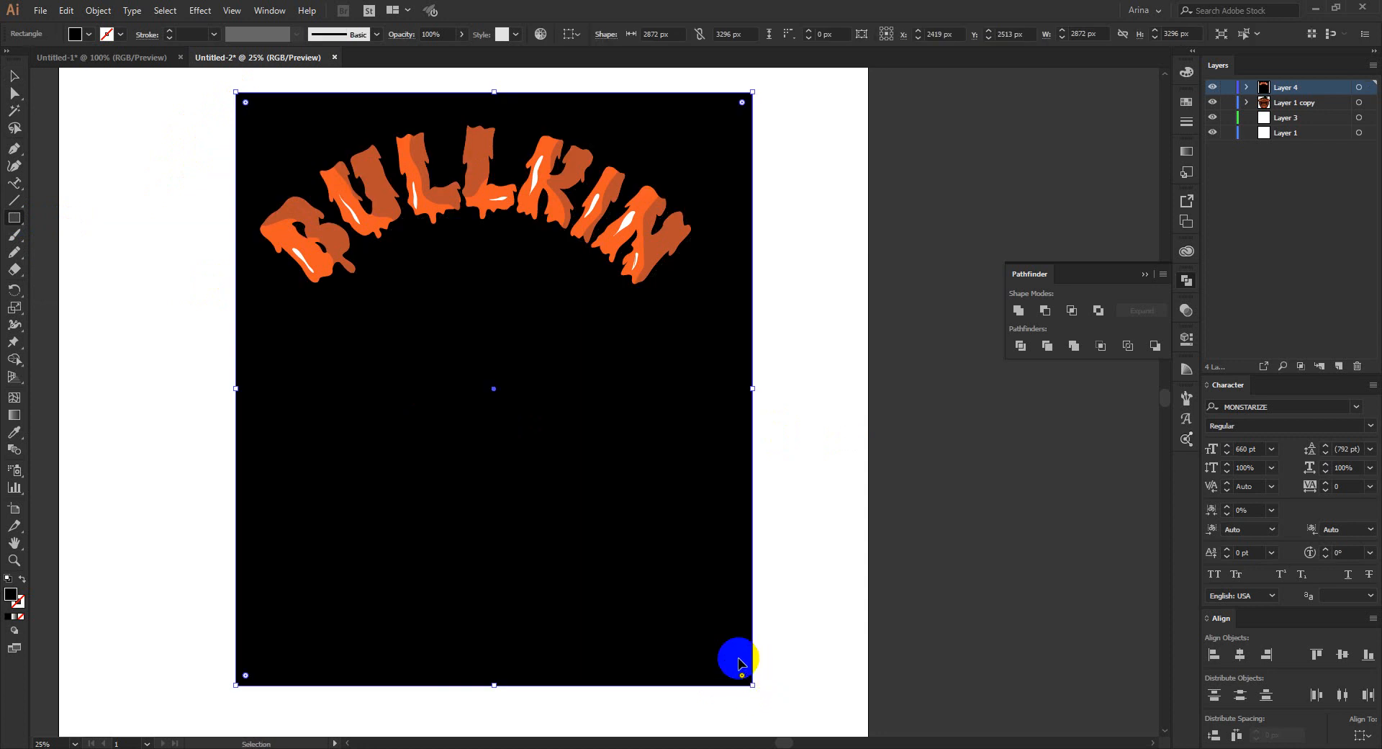
key(ctrl+z)
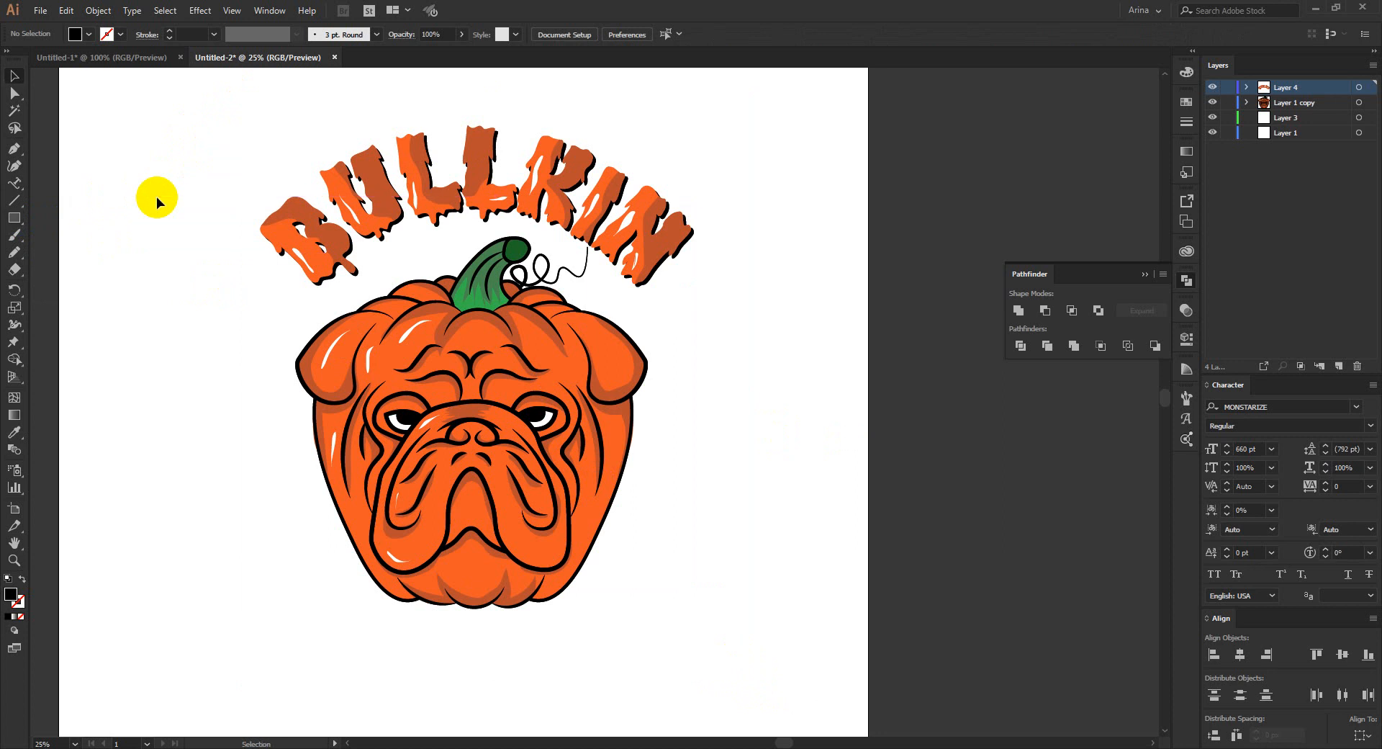
- Recolour the drop shadow behind the BULLKIN lettering with the bright green sampled from the pumpkin stem, and deselect it
scroll(383, 108, up, 2)
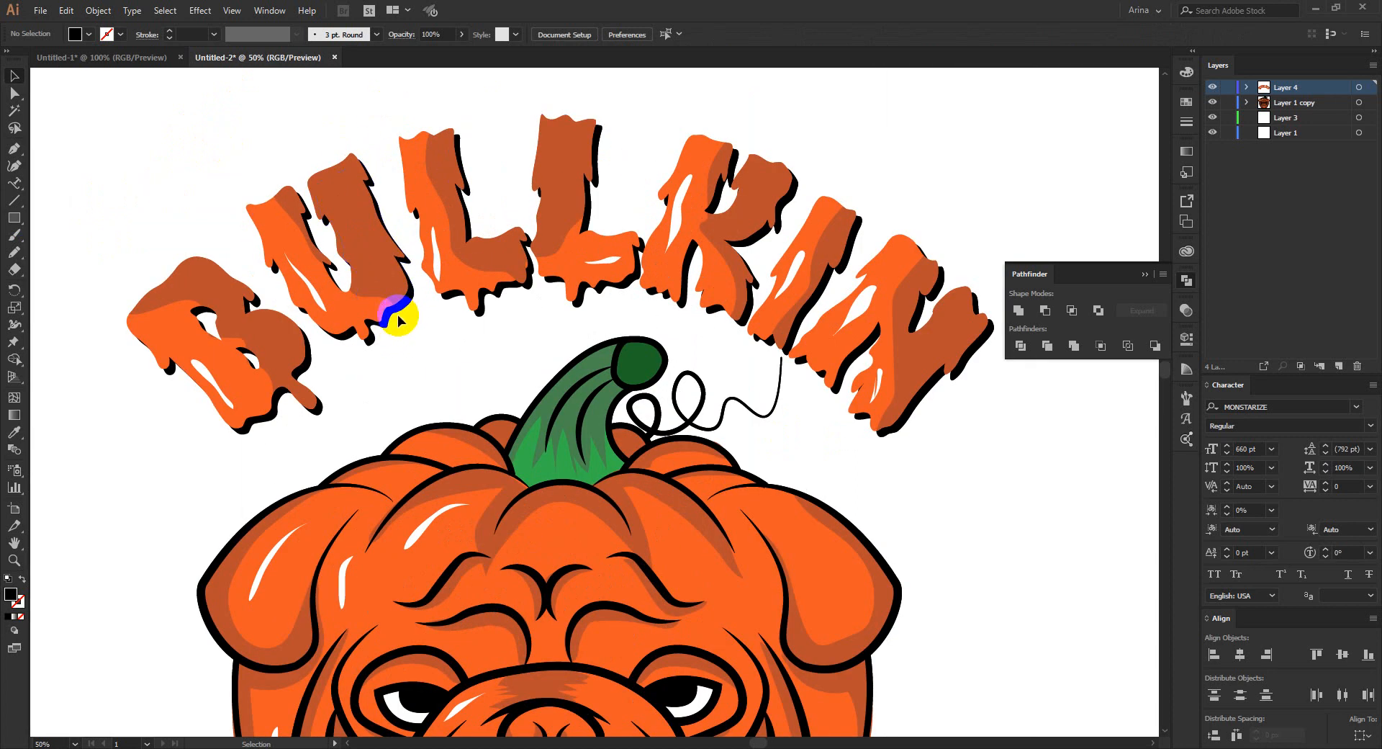
click(388, 324)
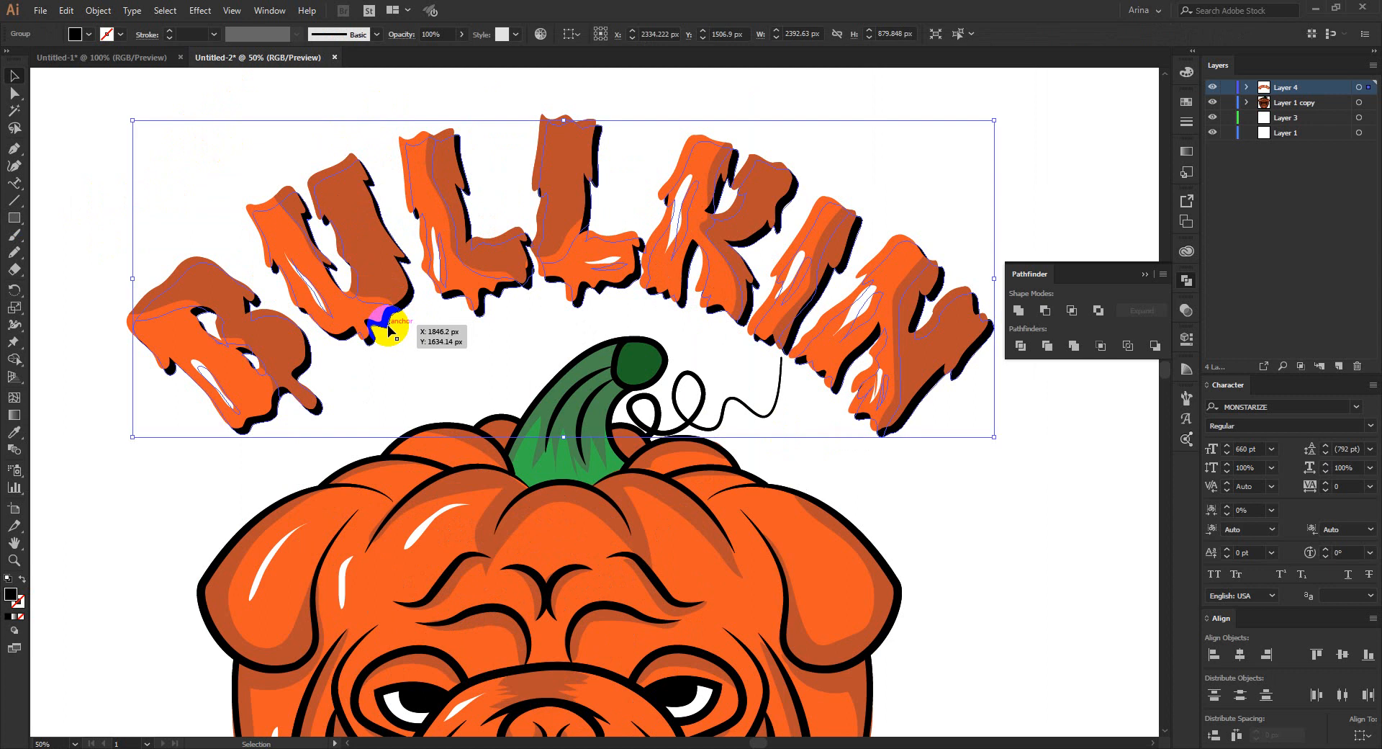
key(i)
click(571, 403)
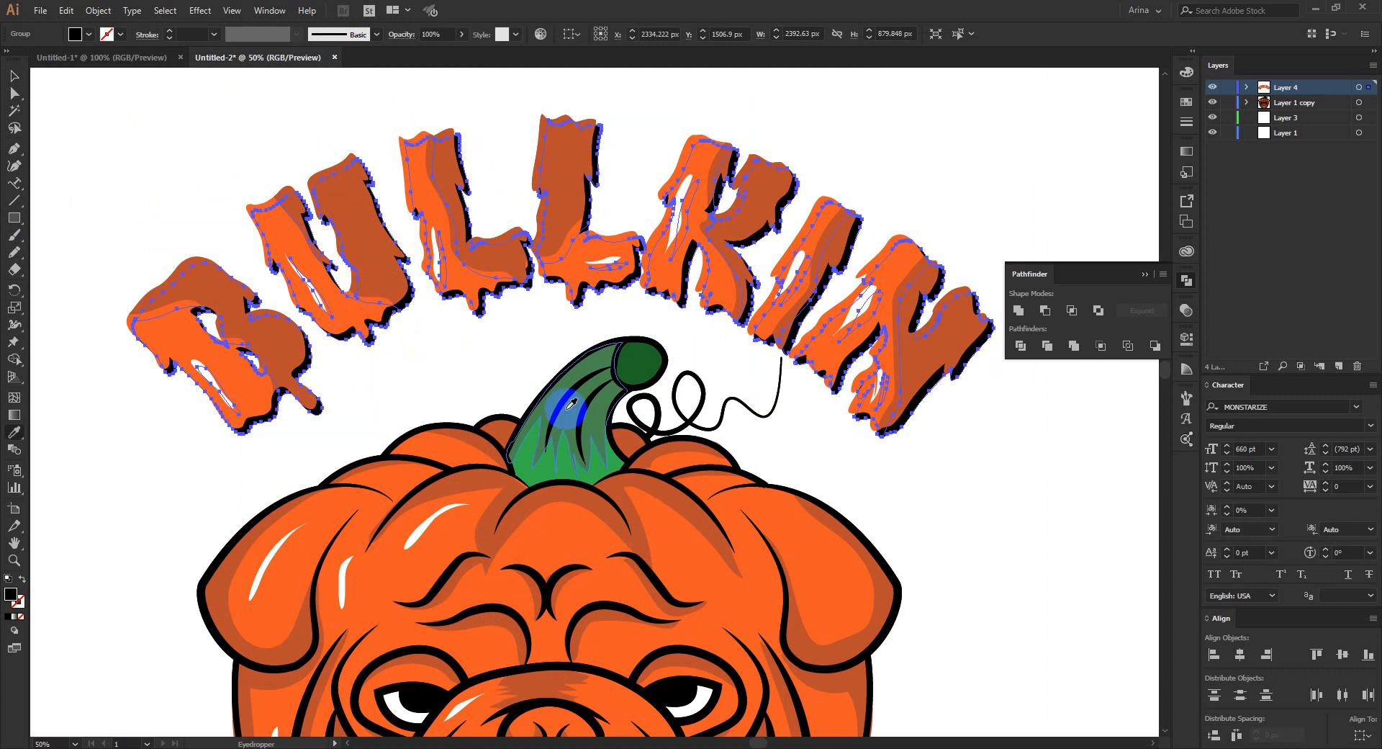
click(551, 465)
key(v)
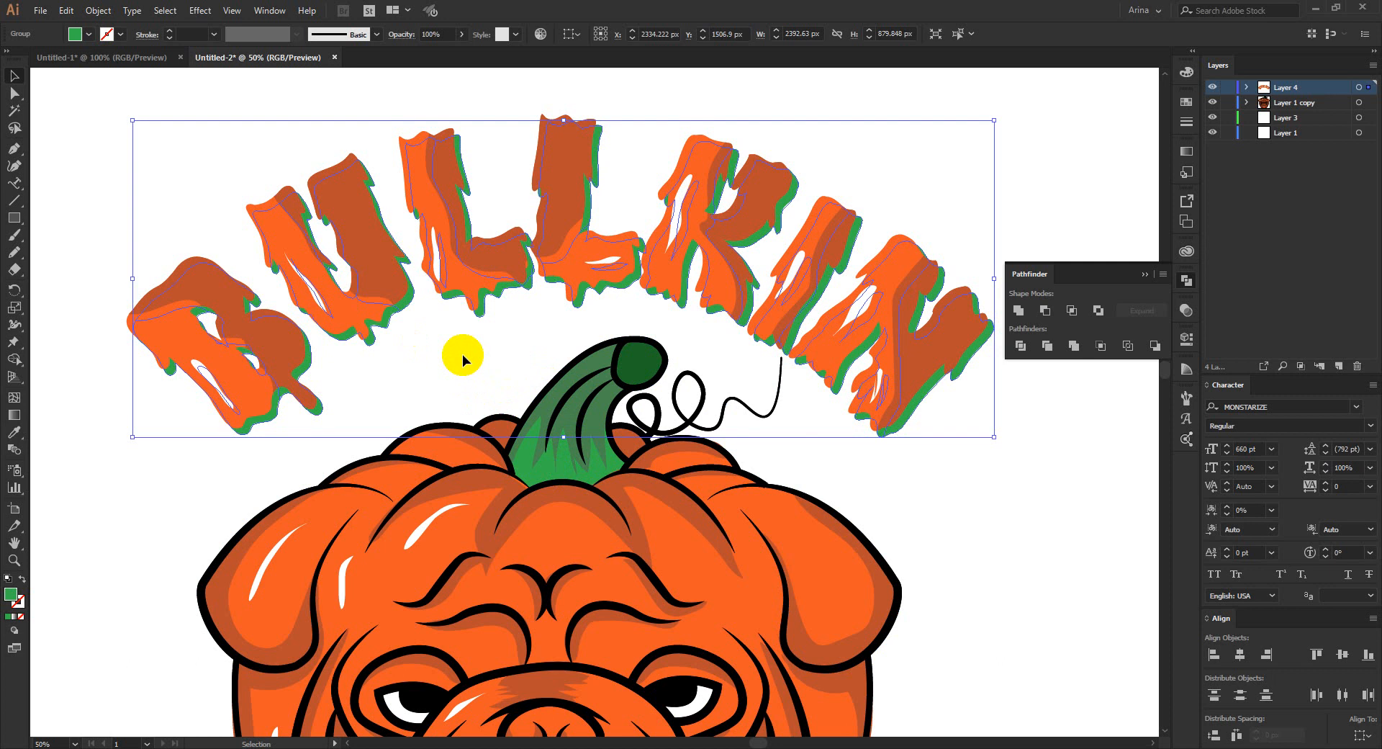
click(462, 354)
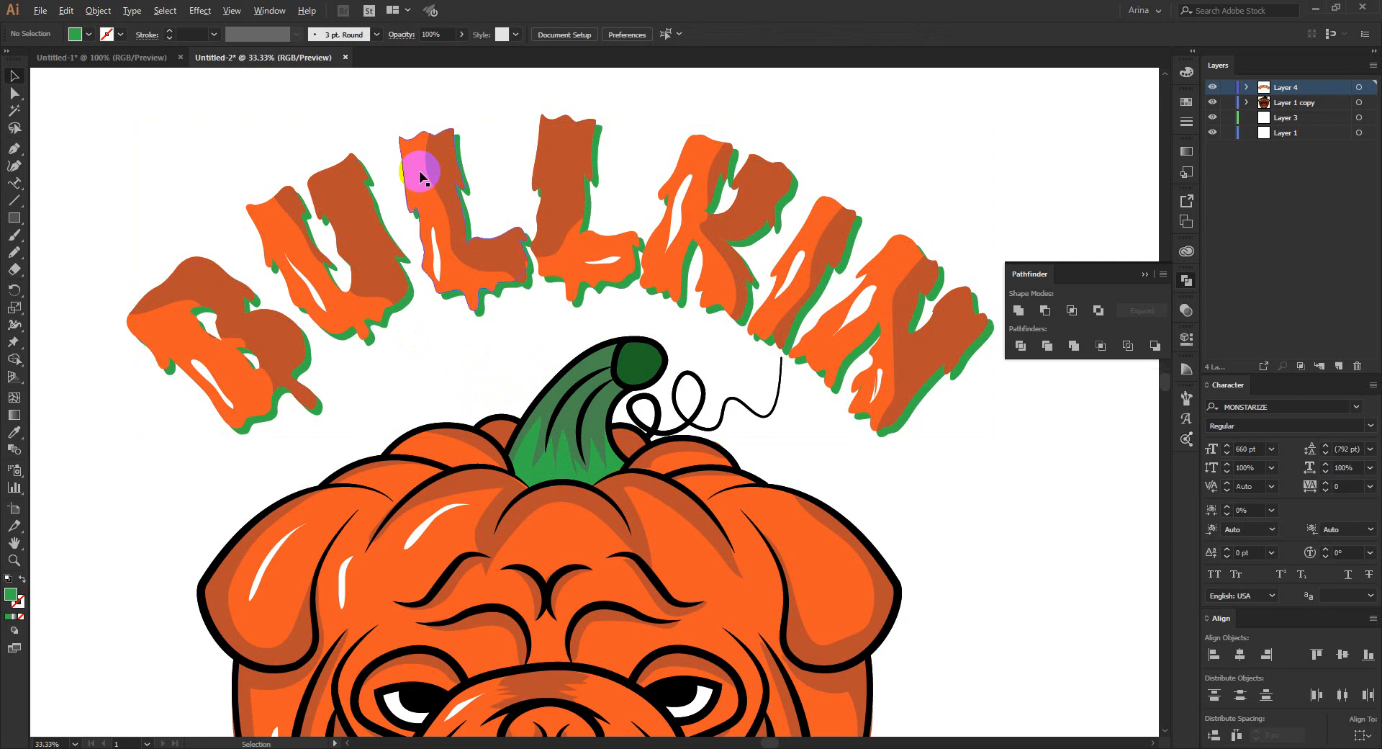
- Select the BULLKIN lettering together with the bulldog-pumpkin artwork and cut everything from the artboard
scroll(417, 164, down, 1)
scroll(417, 190, down, 1)
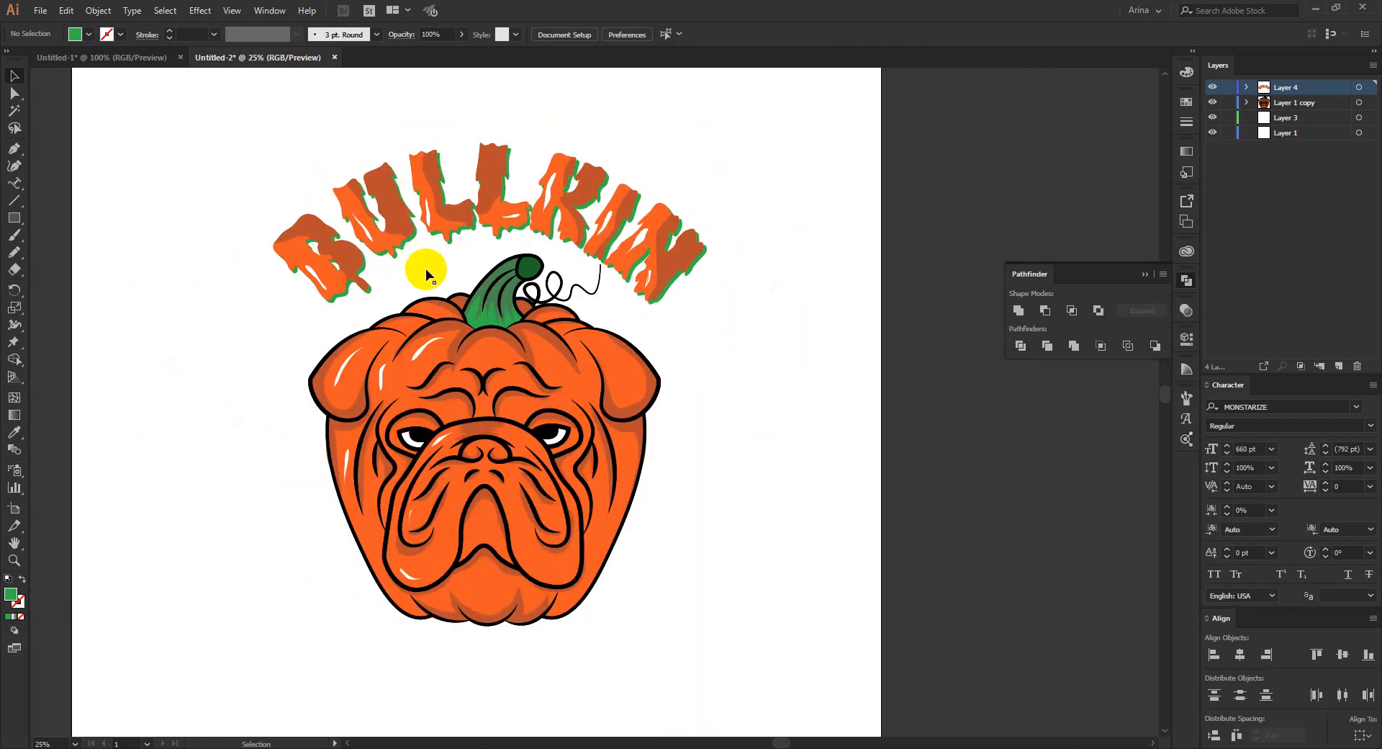
drag(191, 104, 787, 678)
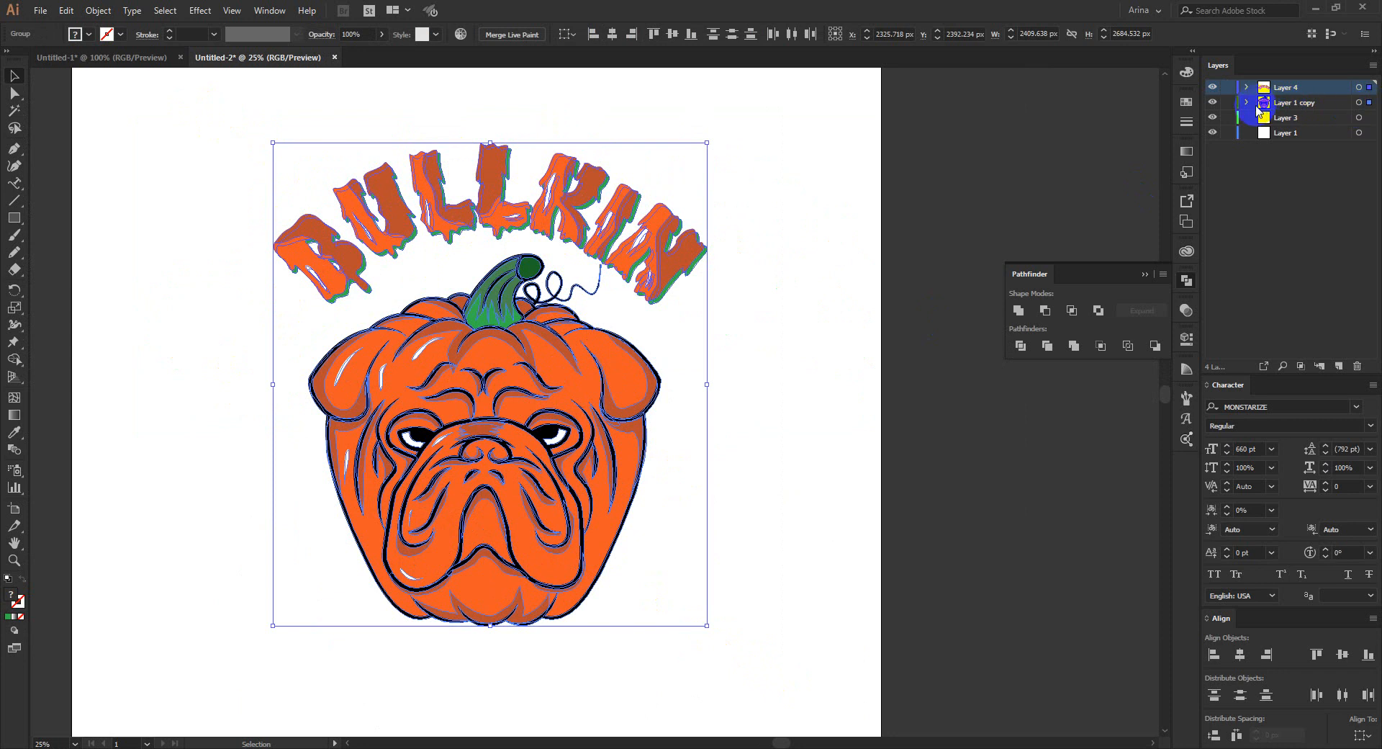
click(1367, 103)
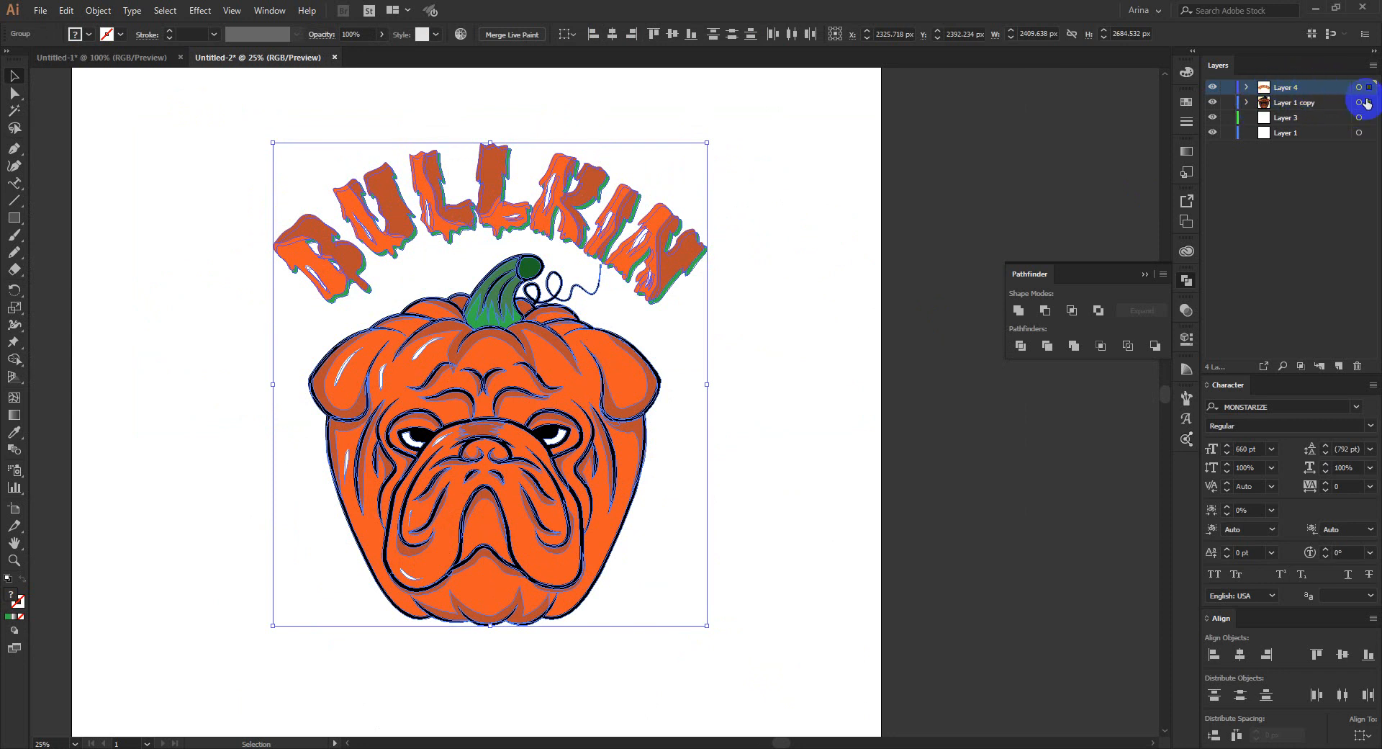
key(a)
key(Delete)
key(v)
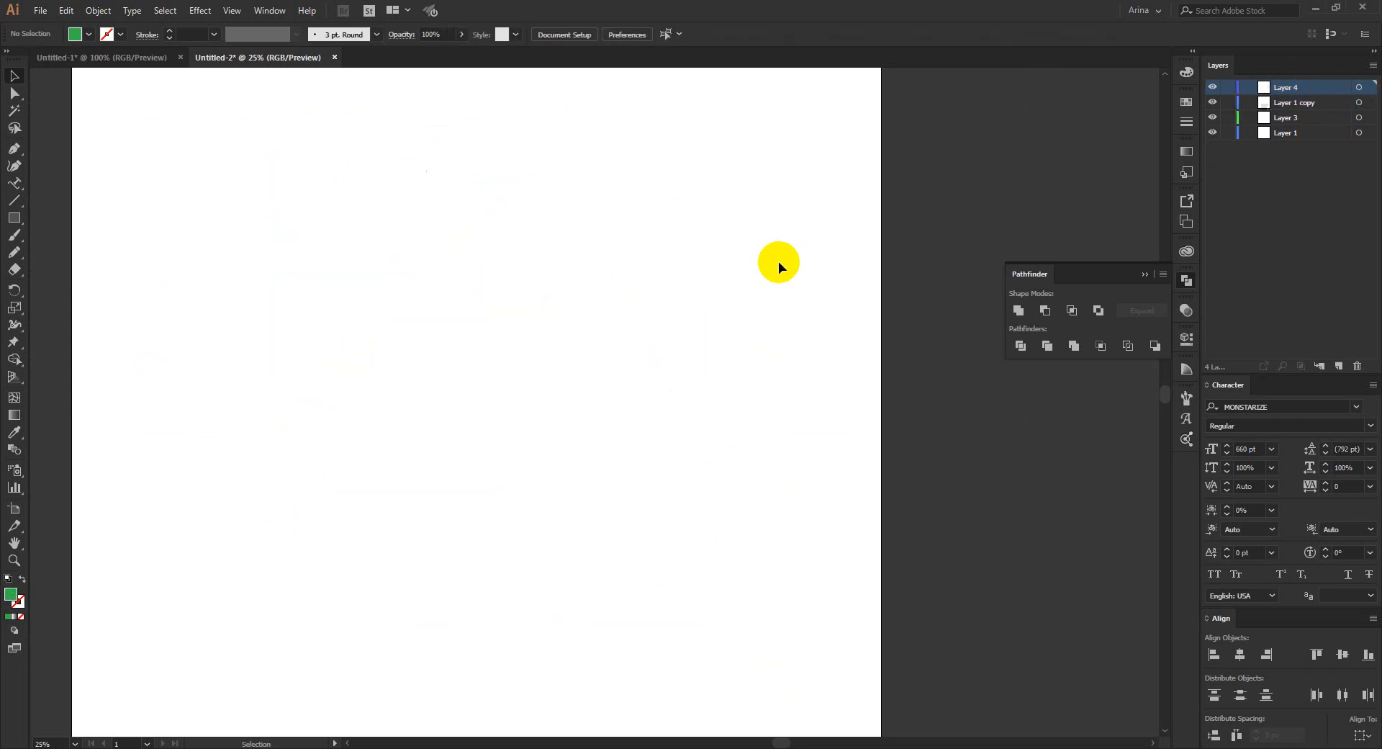
- Delete the emptied layers Layer 1 copy, Layer 3 and Layer 1, keeping only Layer 4
click(1295, 102)
shift+click(1286, 133)
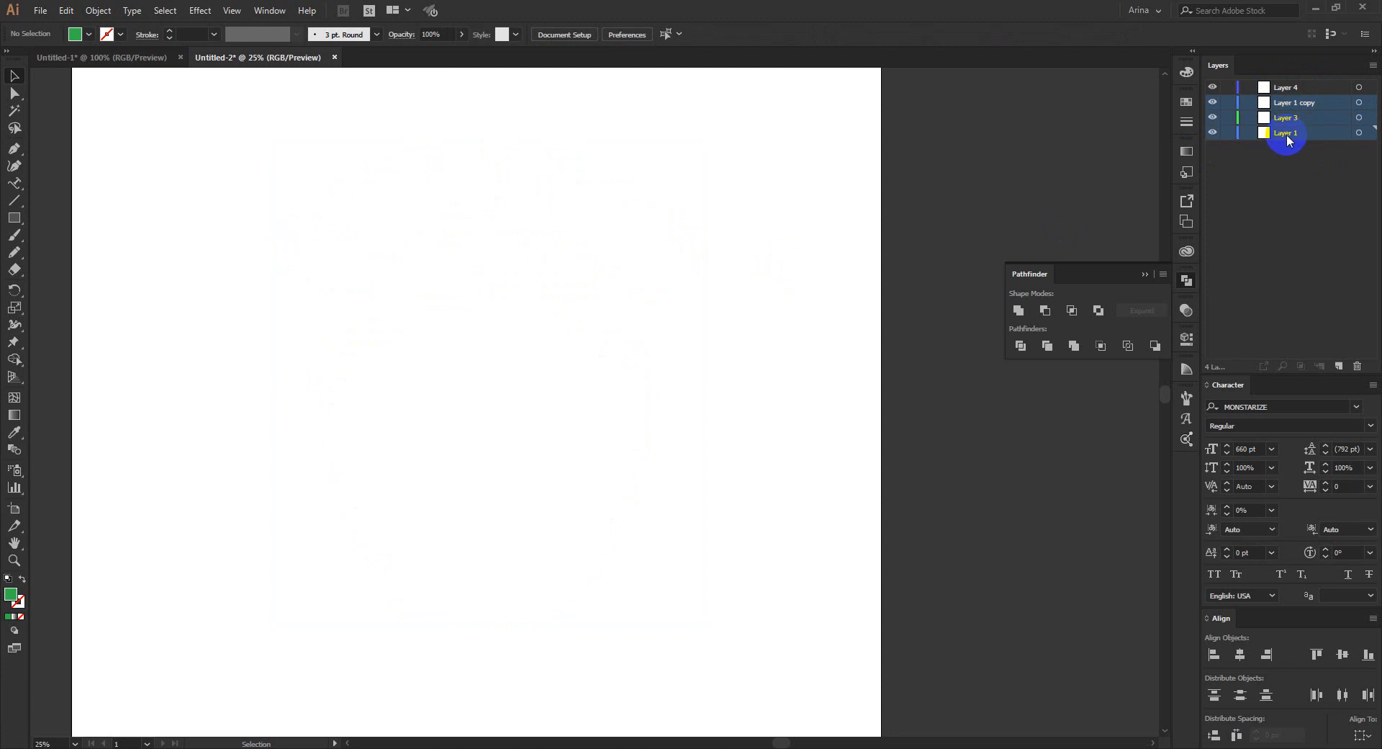
click(1359, 368)
key(a)
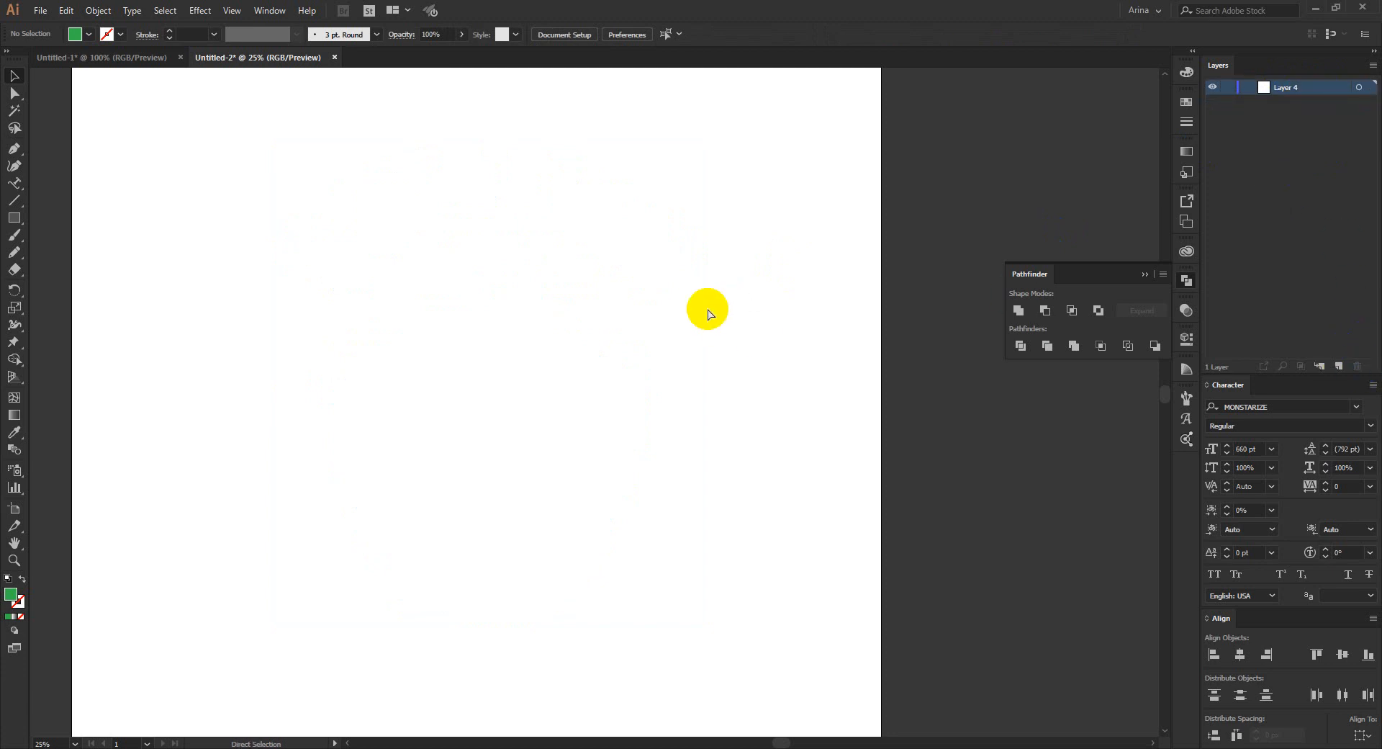
- Paste the complete artwork into Layer 4, position it on the artboard, group it as one object, and deselect it
key(v)
key(ctrl+v)
drag(602, 385, 485, 387)
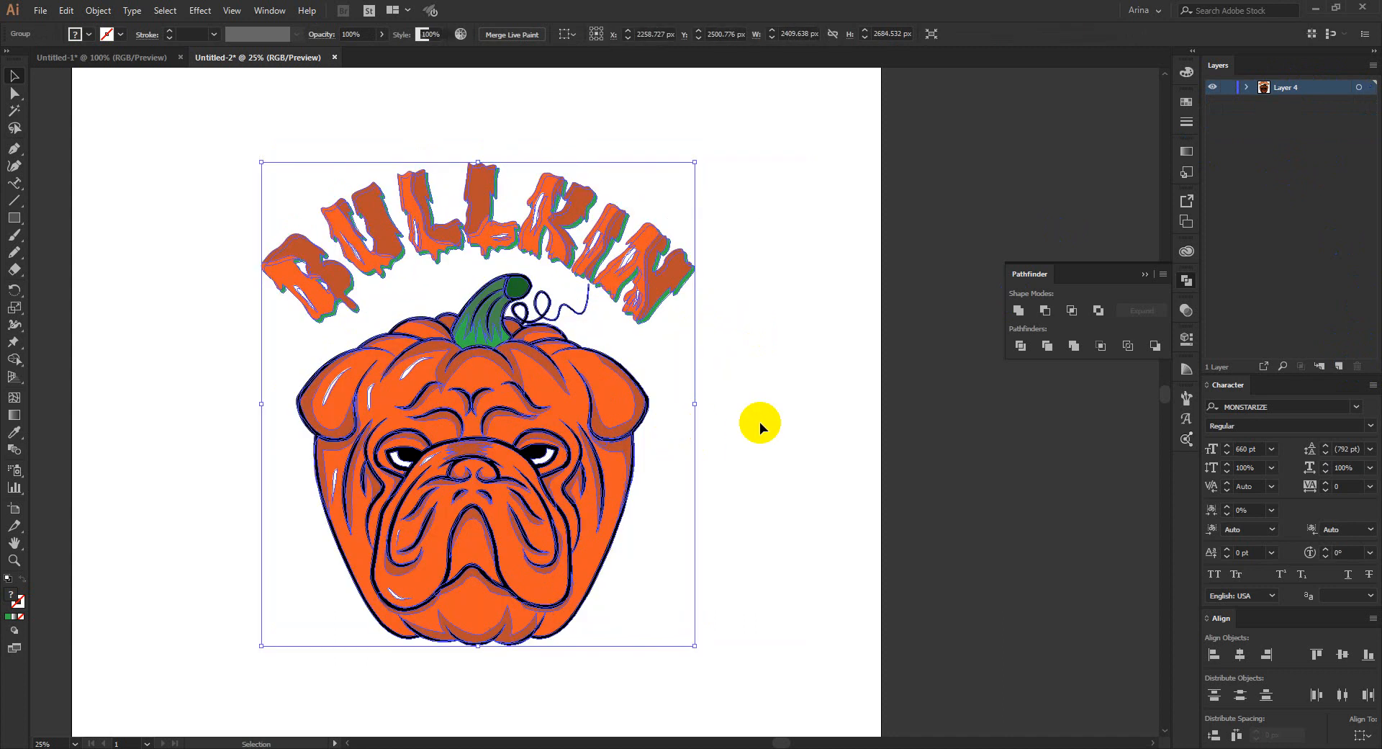
click(758, 421)
drag(242, 206, 780, 614)
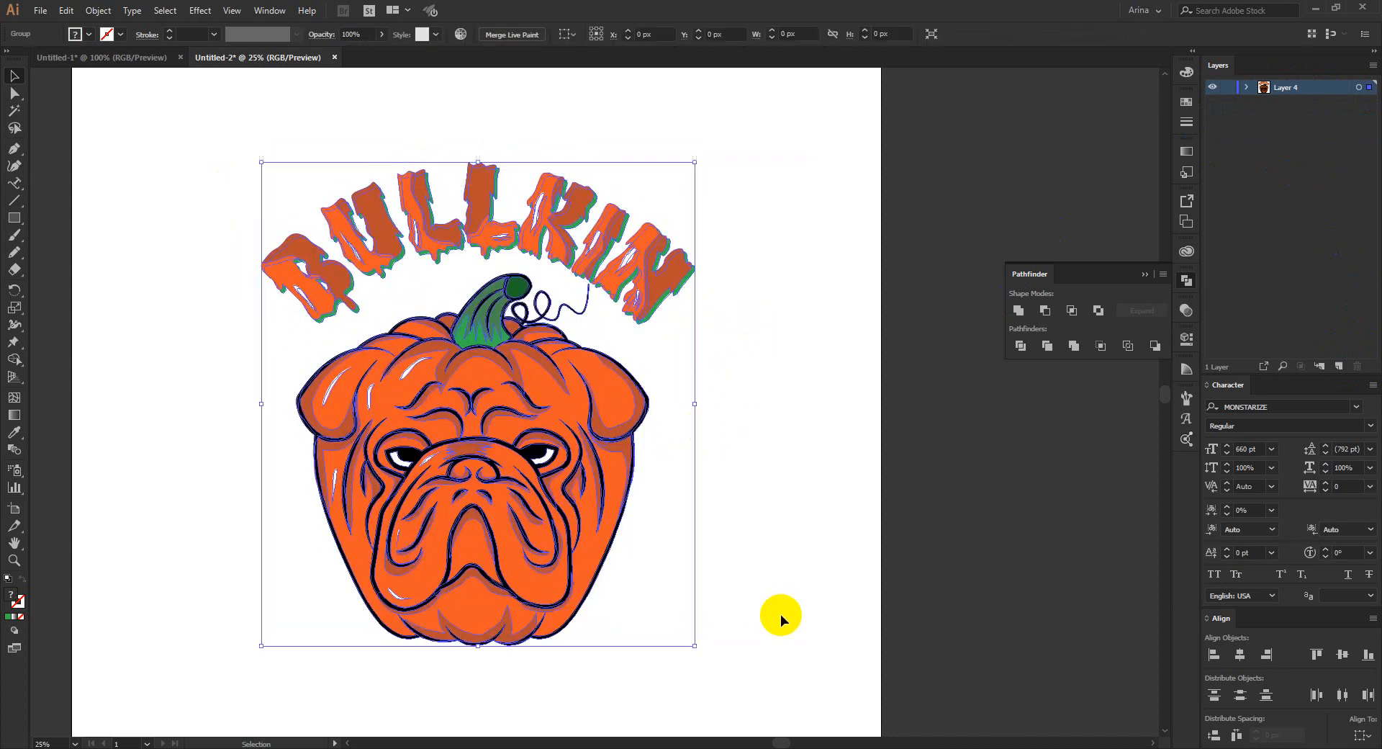
click(144, 364)
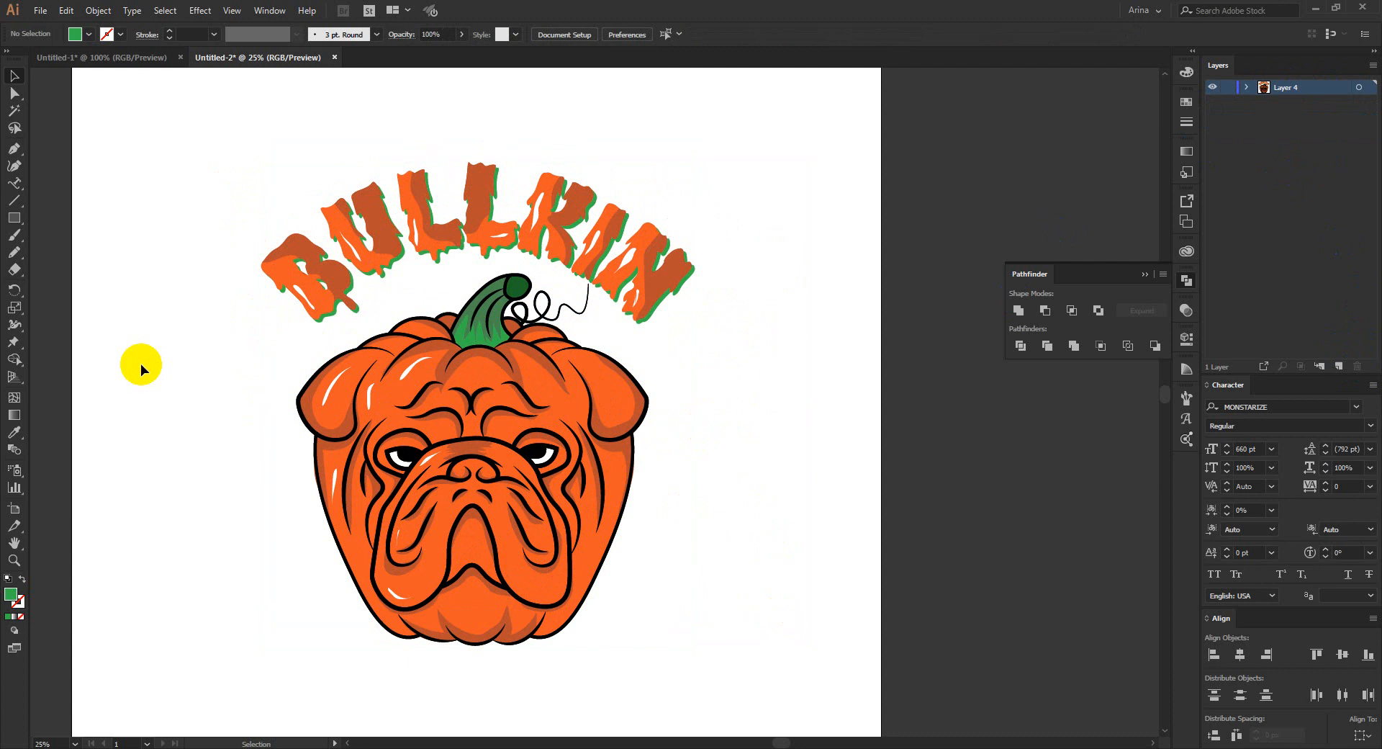
- Draw a square about 3182 px wide behind the whole artwork and fill it with black
click(10, 222)
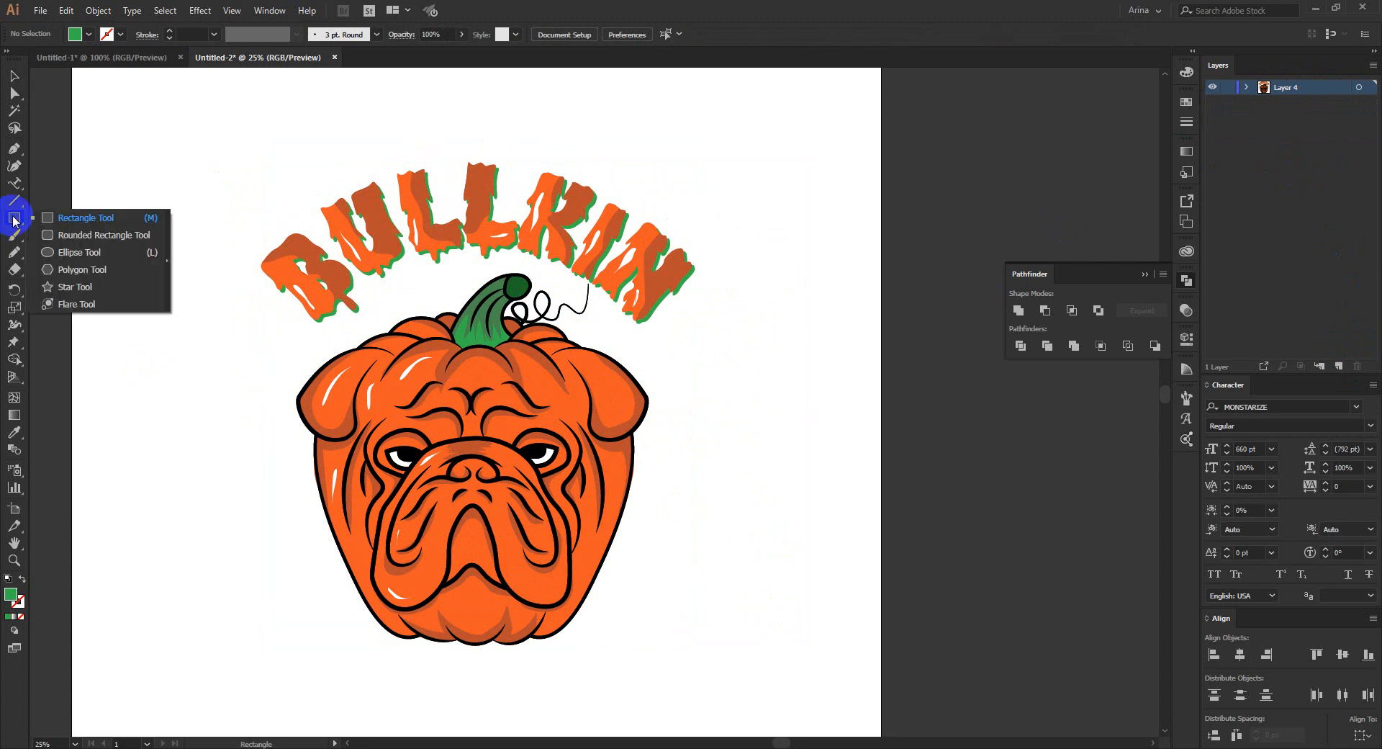
click(50, 217)
drag(202, 115, 775, 688)
click(76, 34)
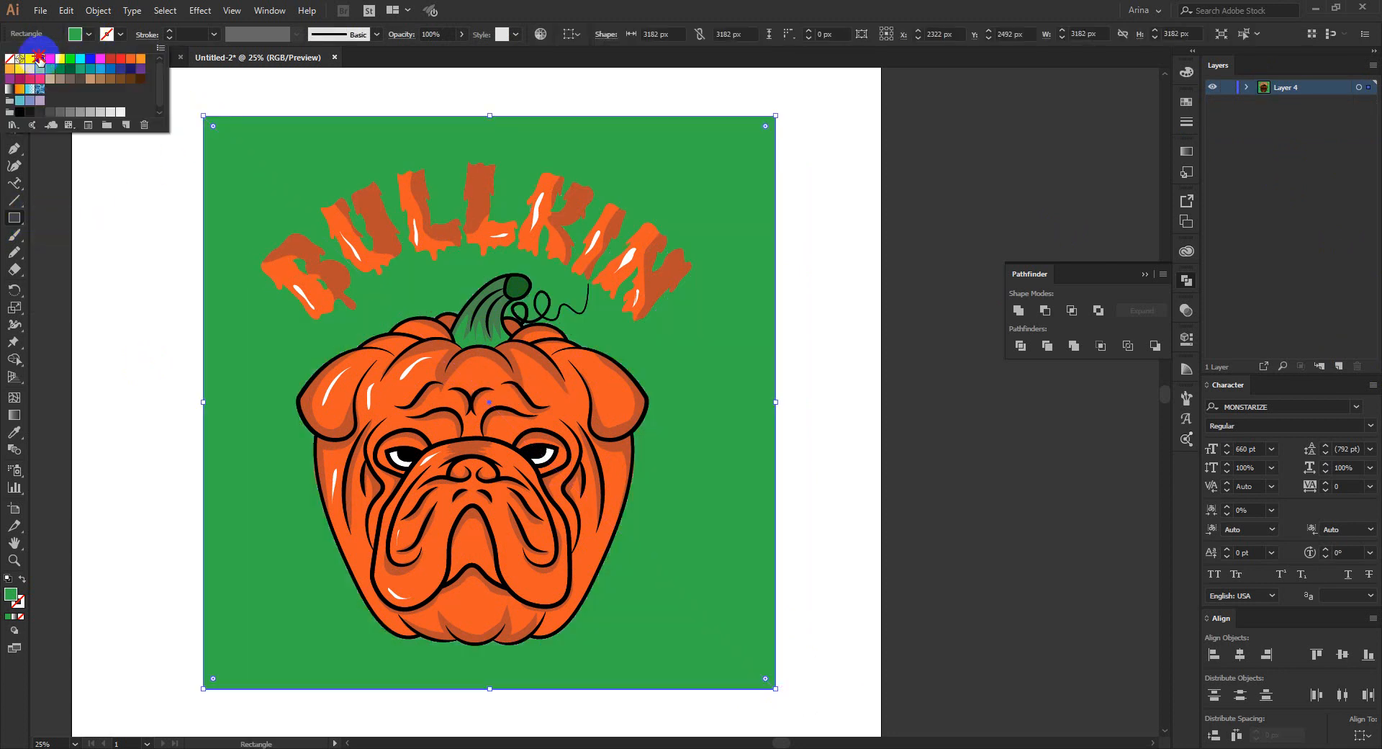
click(38, 59)
click(150, 250)
key(v)
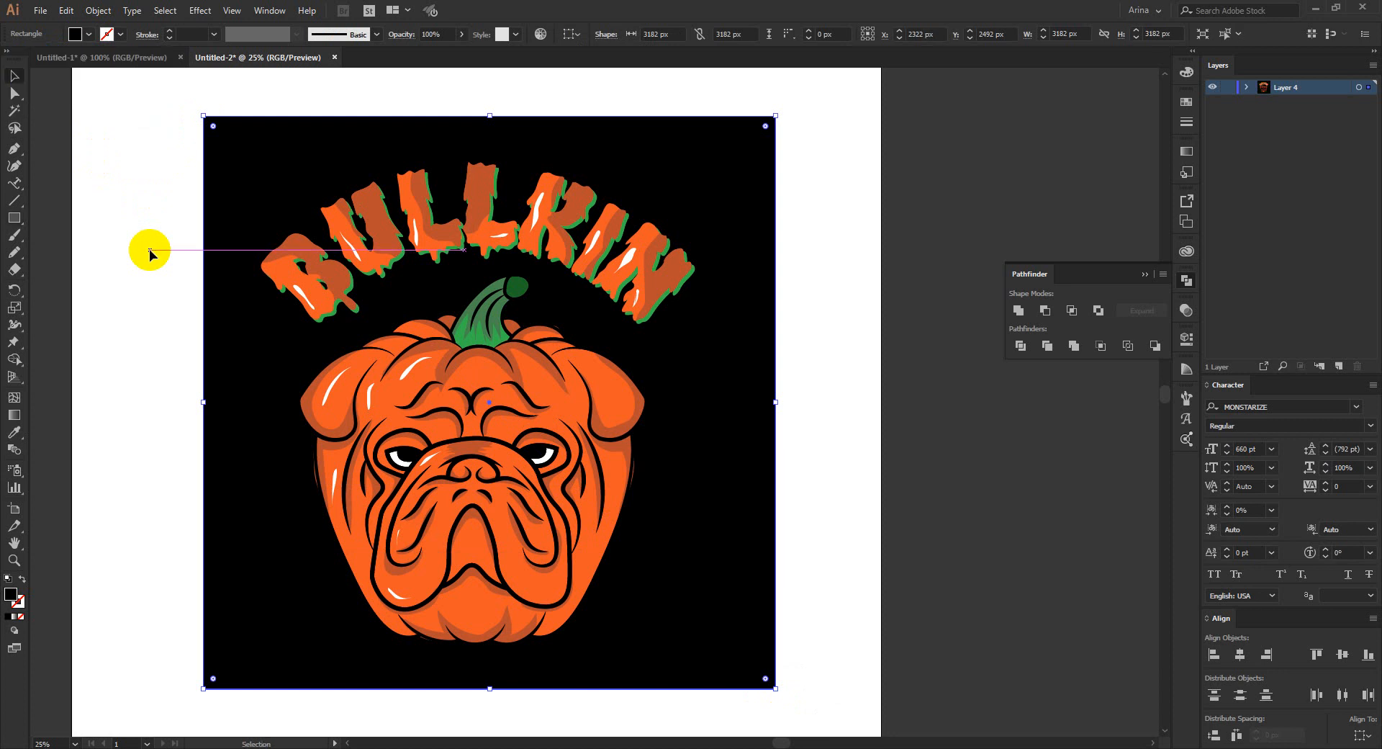
click(150, 249)
- Shift the black background square slightly up and left, enlarge it evenly to about 4903 px wide, and deselect it
drag(231, 185, 225, 180)
key(ctrl+minus)
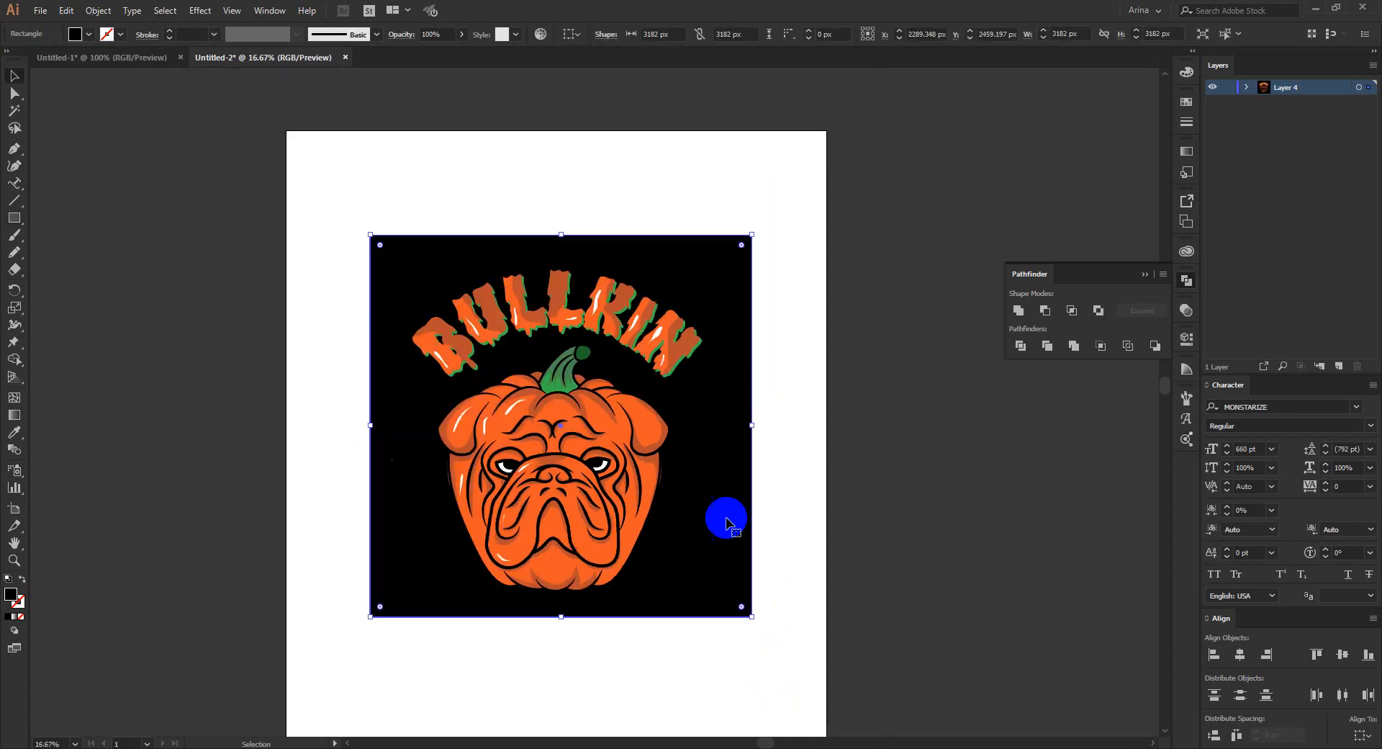
drag(752, 617, 926, 723)
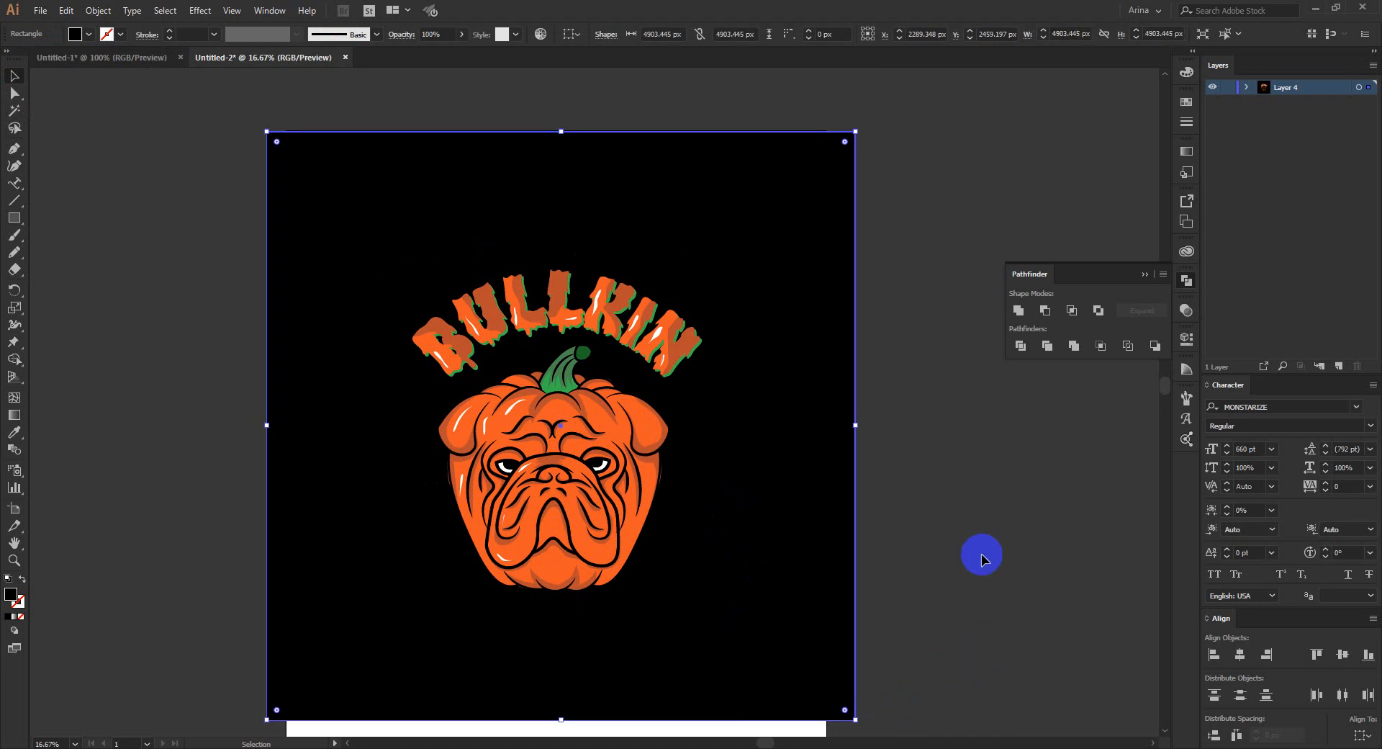
click(979, 544)
- Isolate the artwork group and move the bulldog pumpkin up until its stem and tendril overlap the lettering
scroll(569, 442, up, 1)
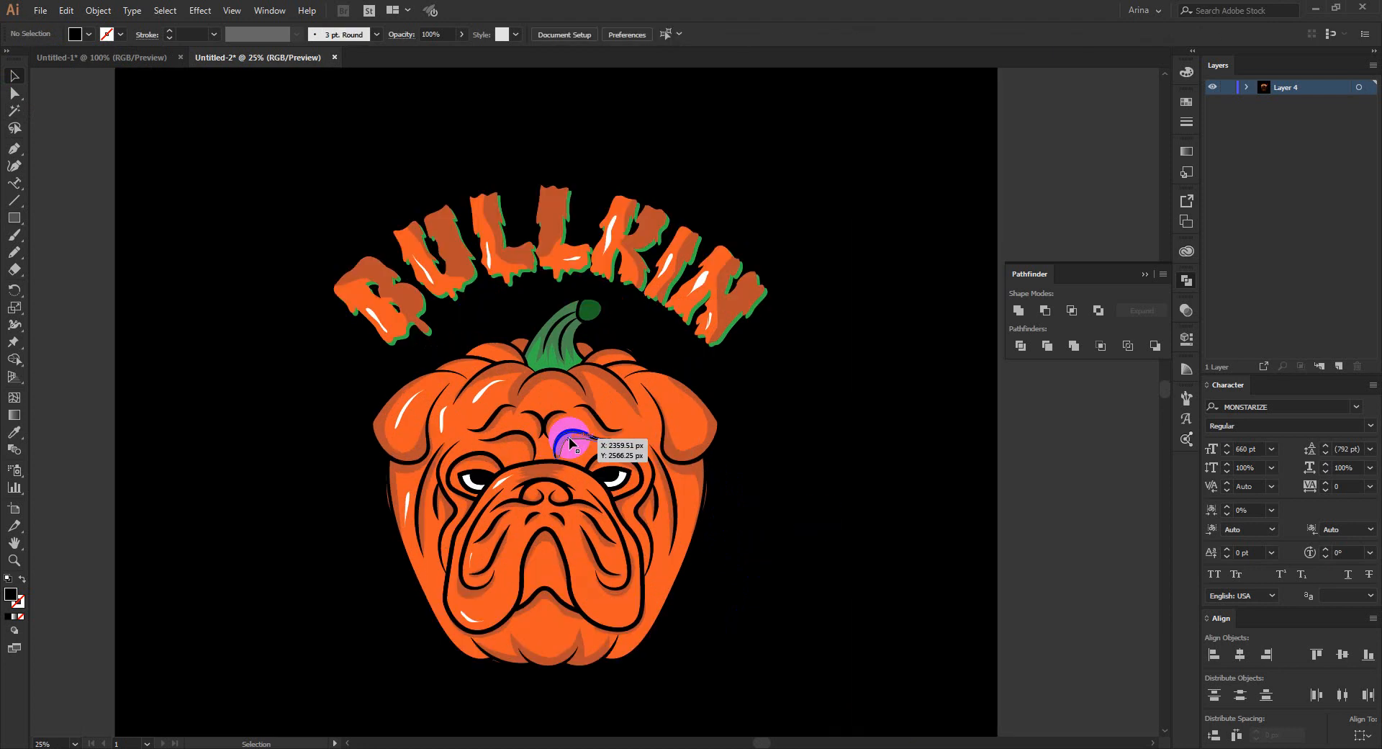
click(570, 443)
double_click(569, 442)
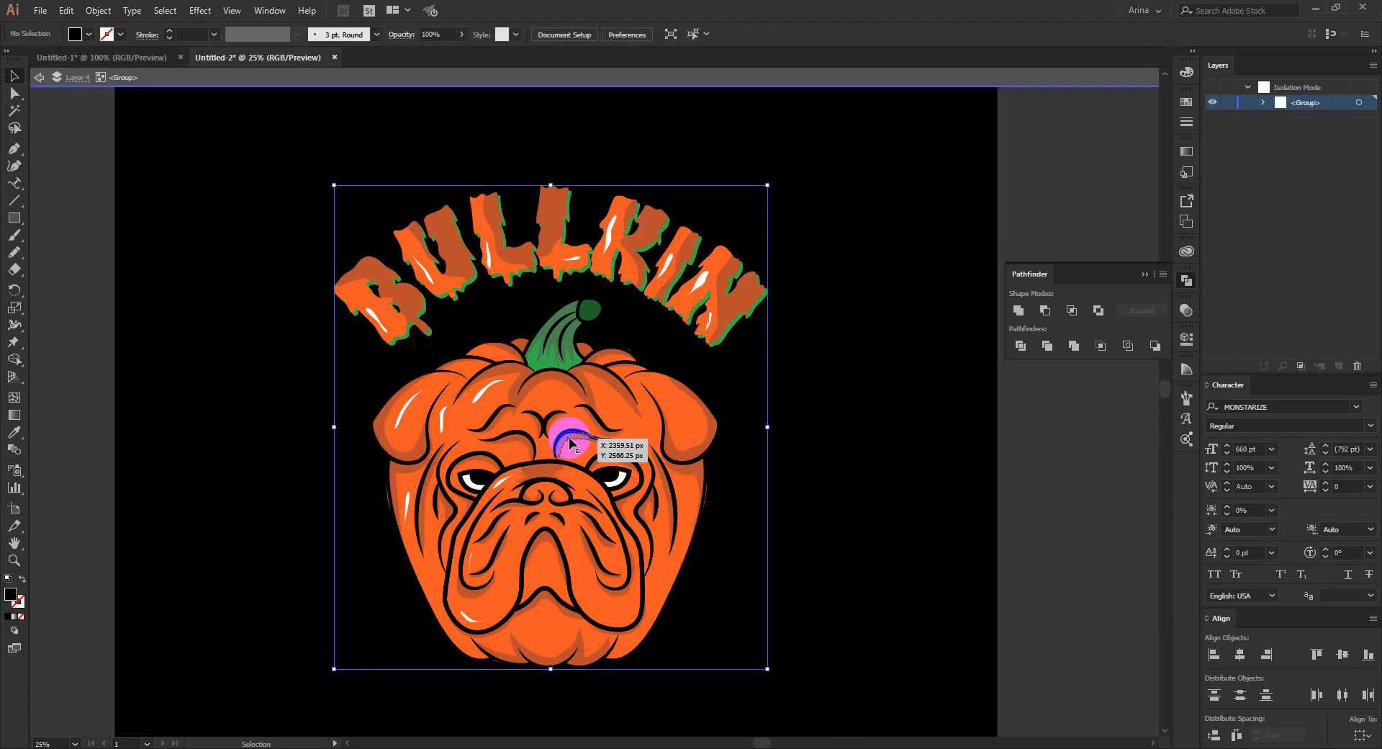
key(Up)
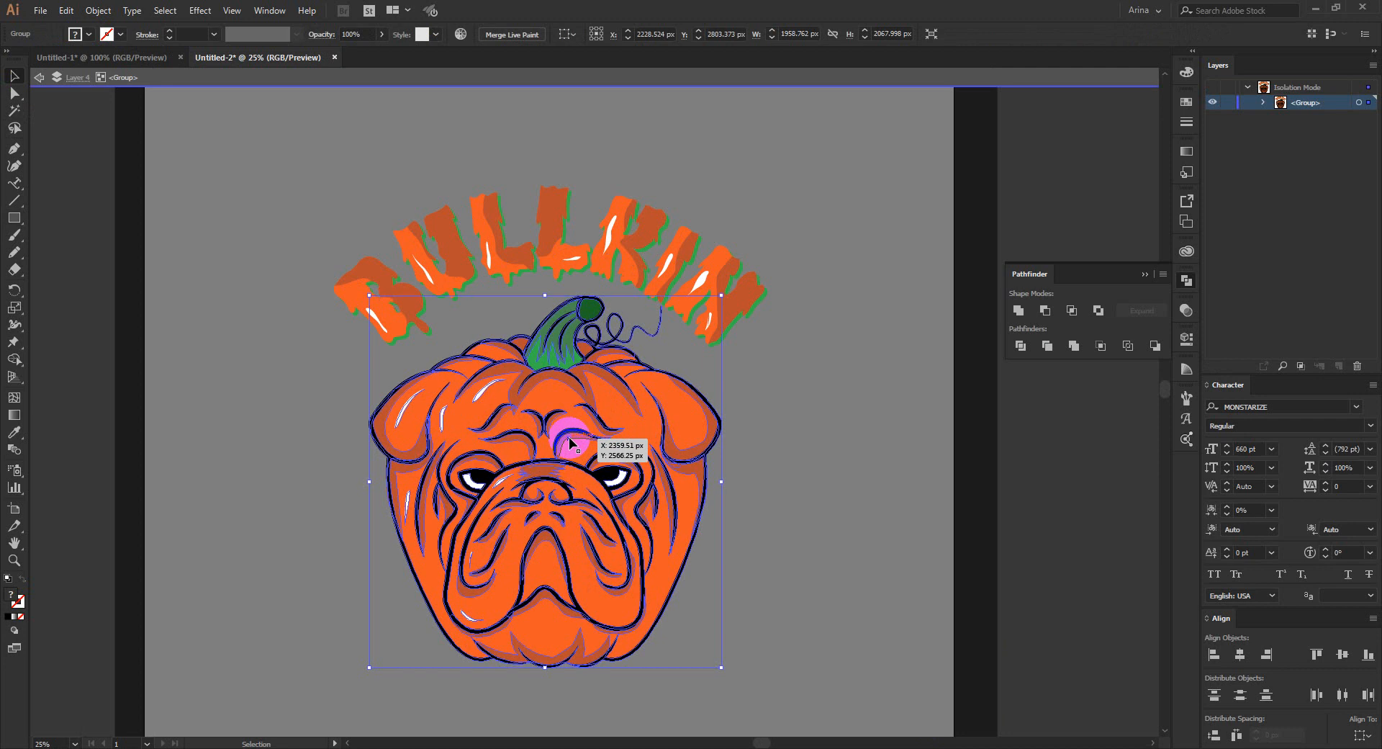
key(Up)
key(Up)
key(Up)
drag(570, 441, 569, 416)
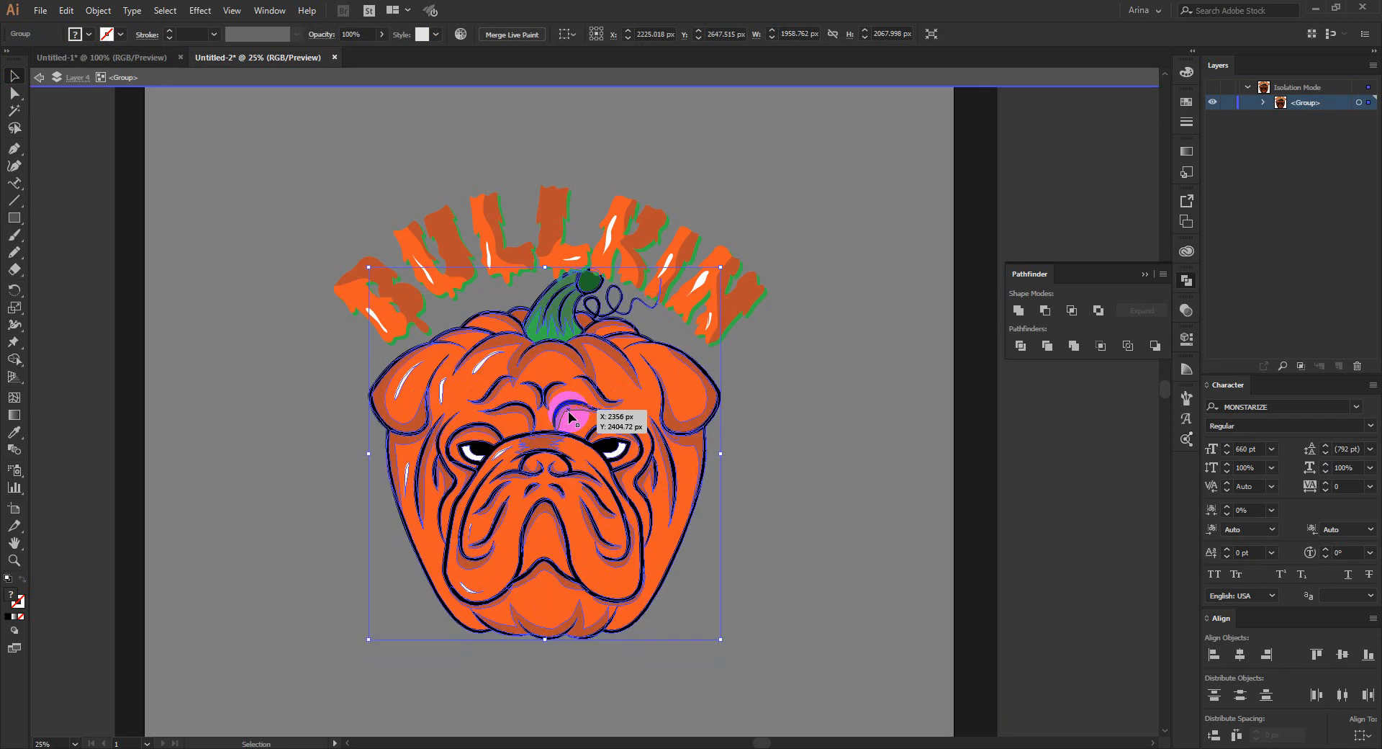
- Offset the paths of the bulldog-pumpkin artwork by 10 px with Miter joins and a miter limit of 4
key(Delete)
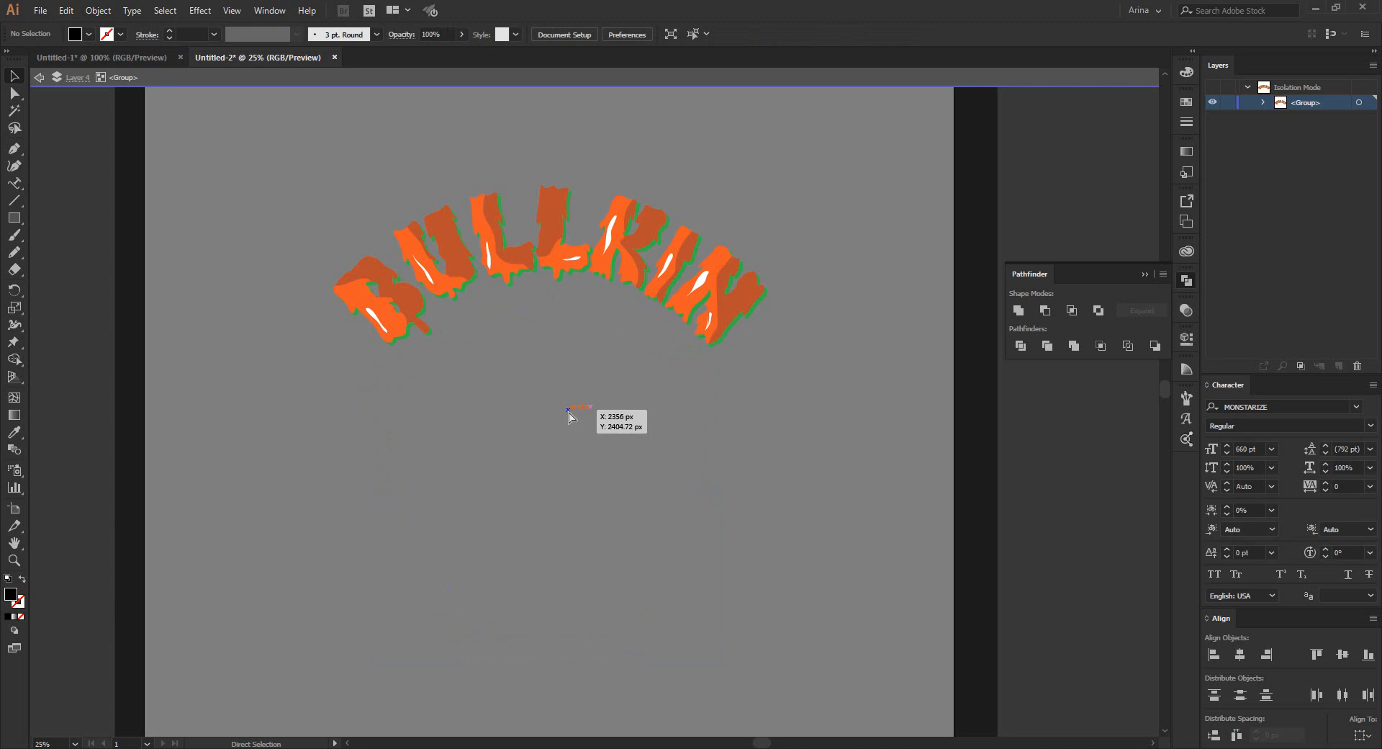
key(ctrl+z)
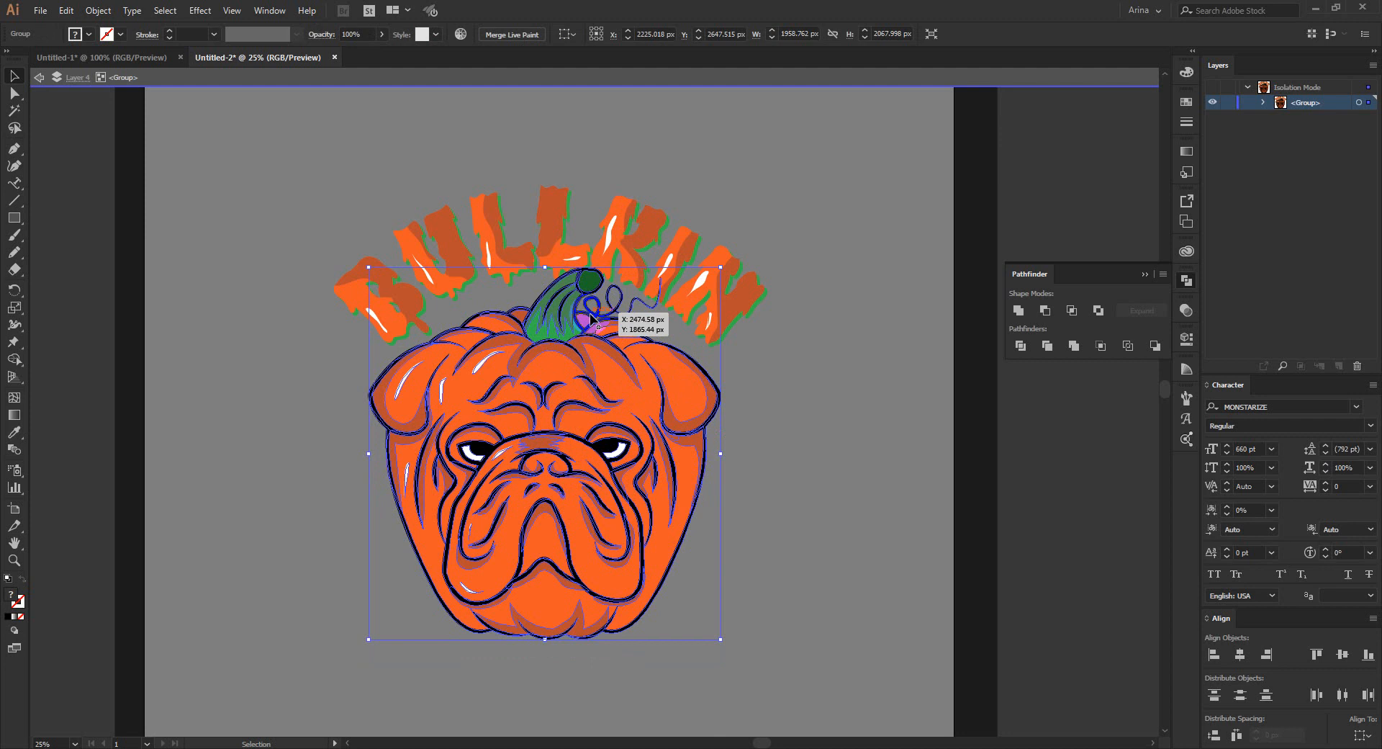
click(117, 17)
mouse_move(223, 341)
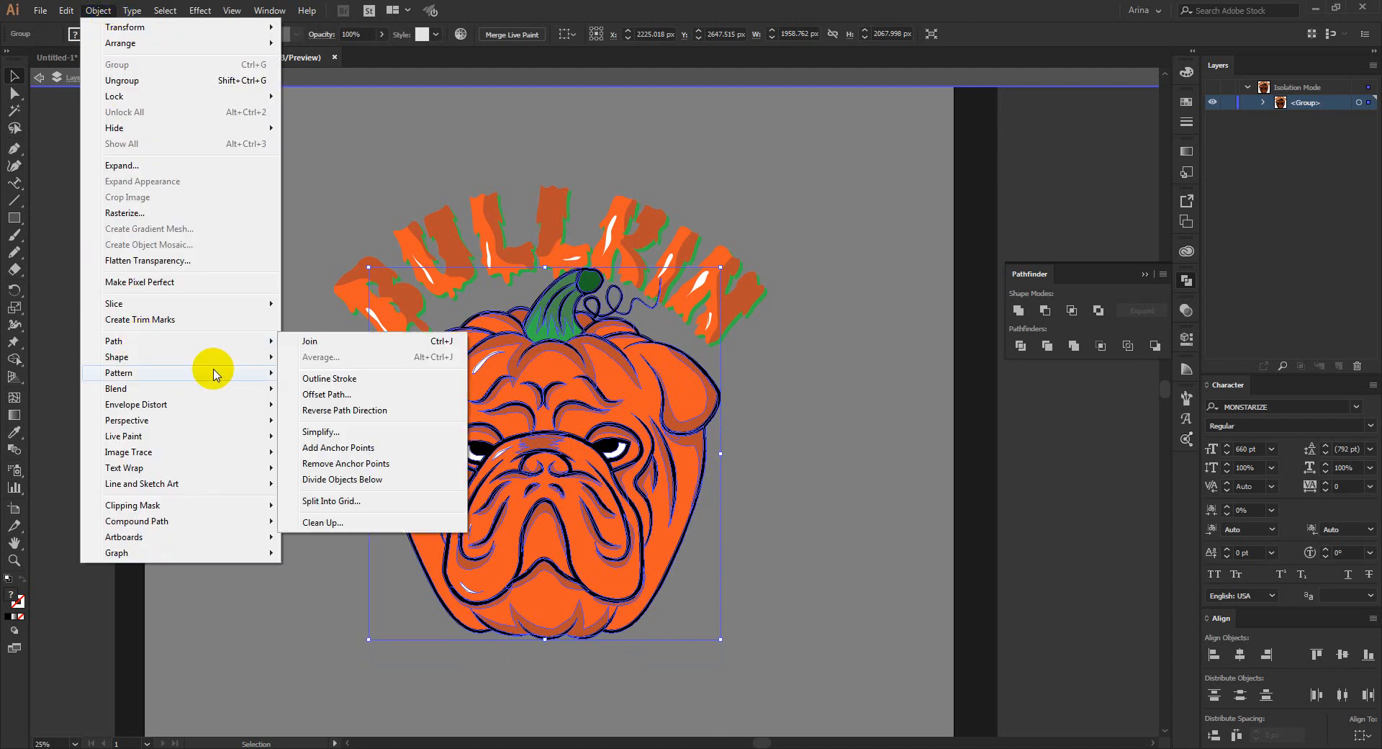
click(308, 395)
click(79, 204)
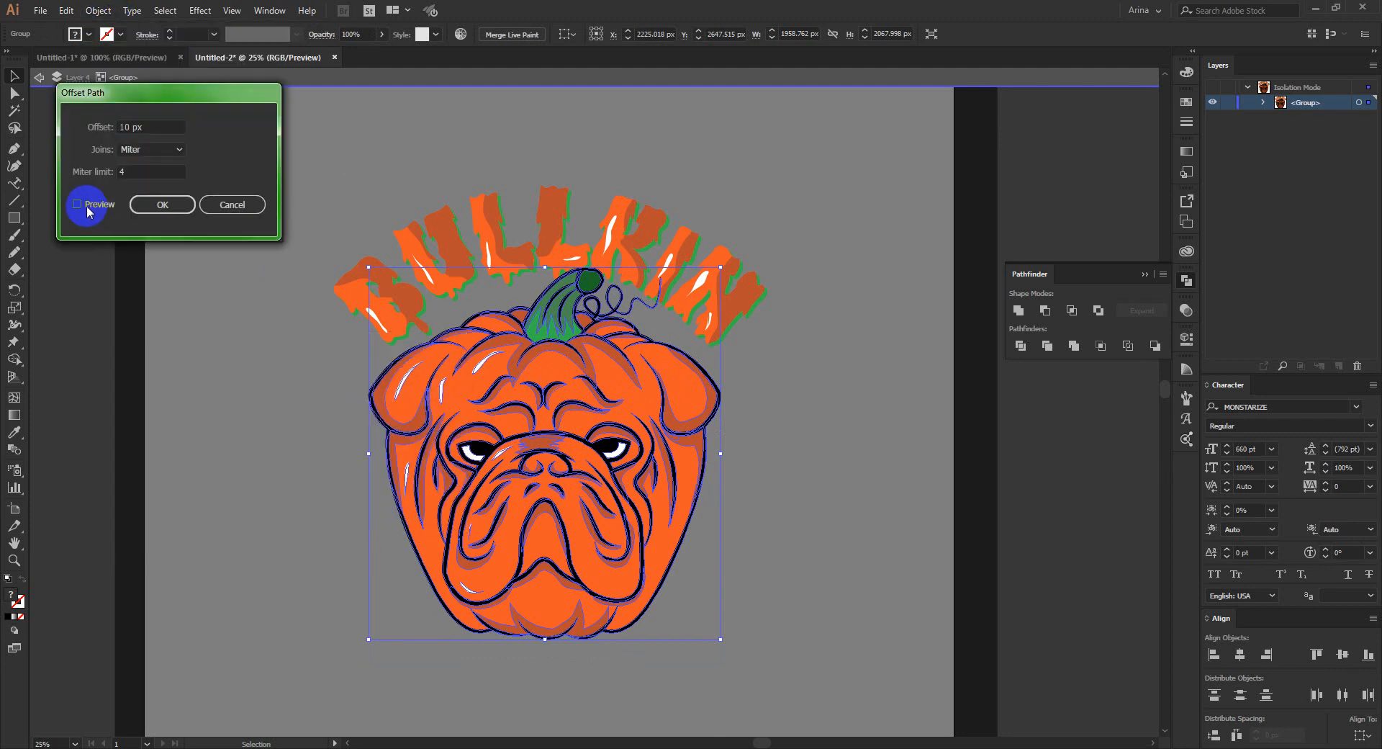
click(163, 205)
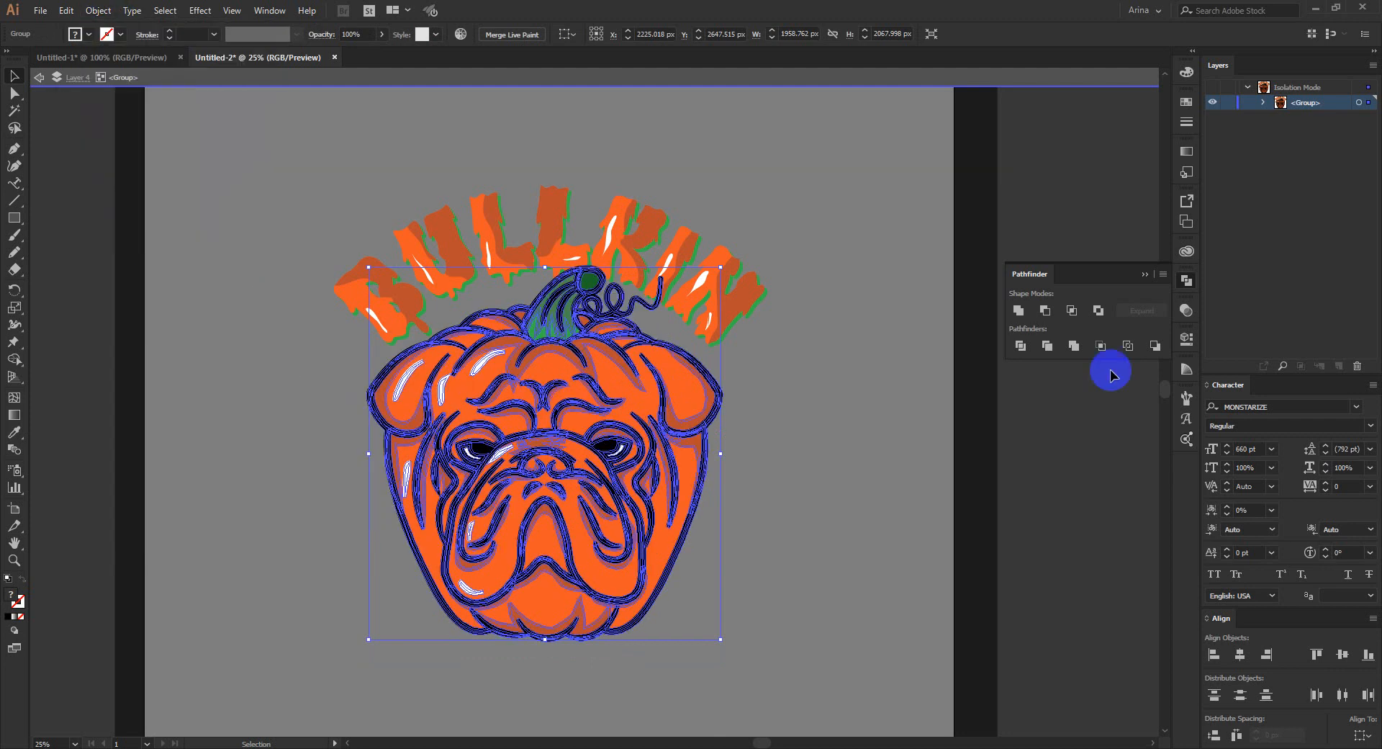
- Unite the offset outlines into one solid black pumpkin silhouette and cut it to the clipboard
click(1019, 310)
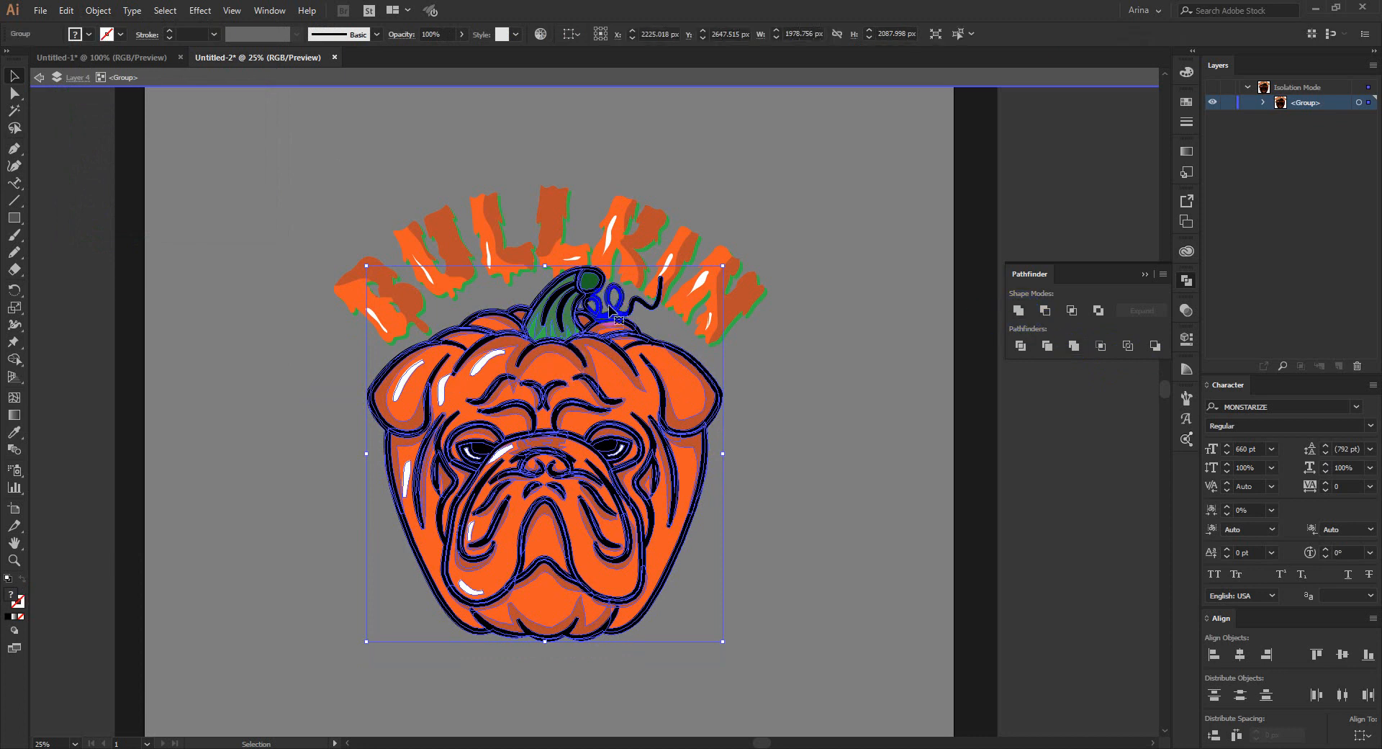
key(a)
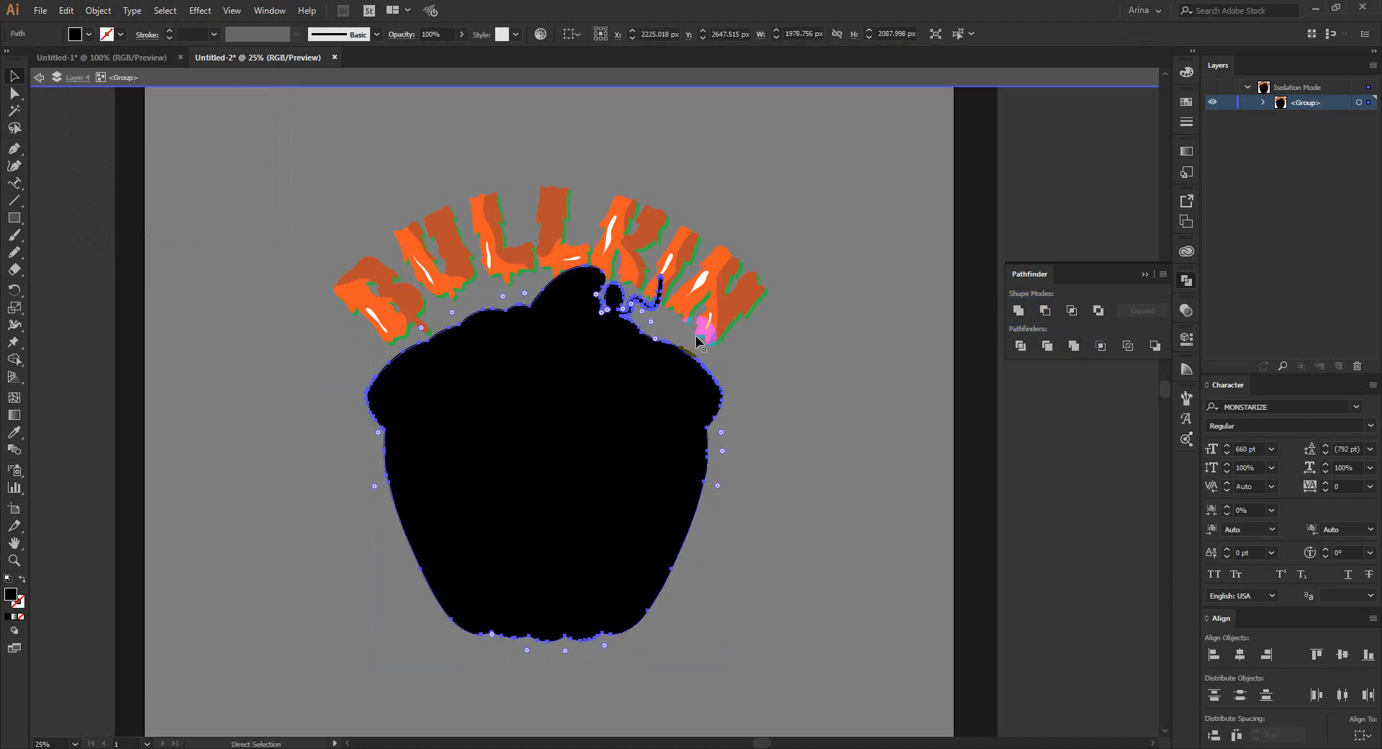
key(ctrl+x)
- Add an unclipped opacity mask to the BULLKIN lettering, paste the pumpkin silhouette in place inside it, and leave mask editing
click(675, 266)
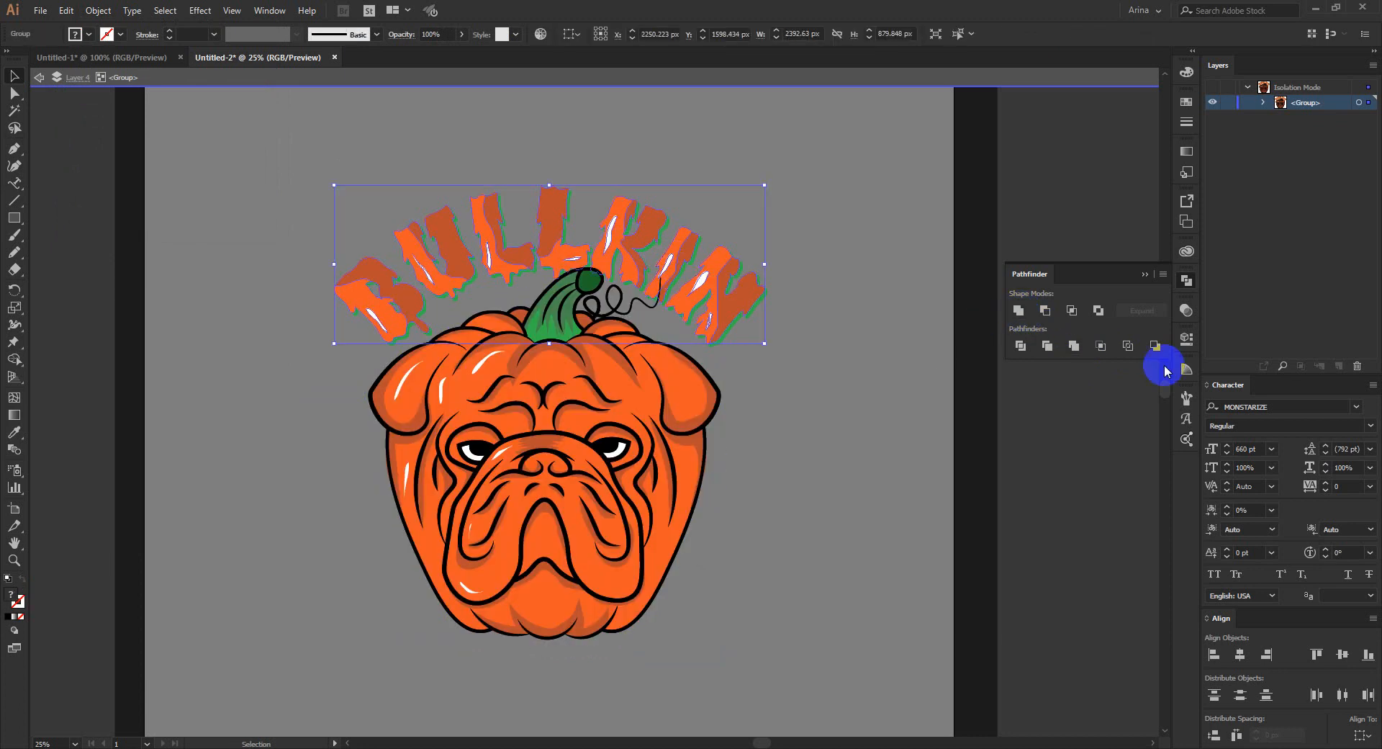
click(1186, 310)
click(1087, 362)
key(ctrl+f)
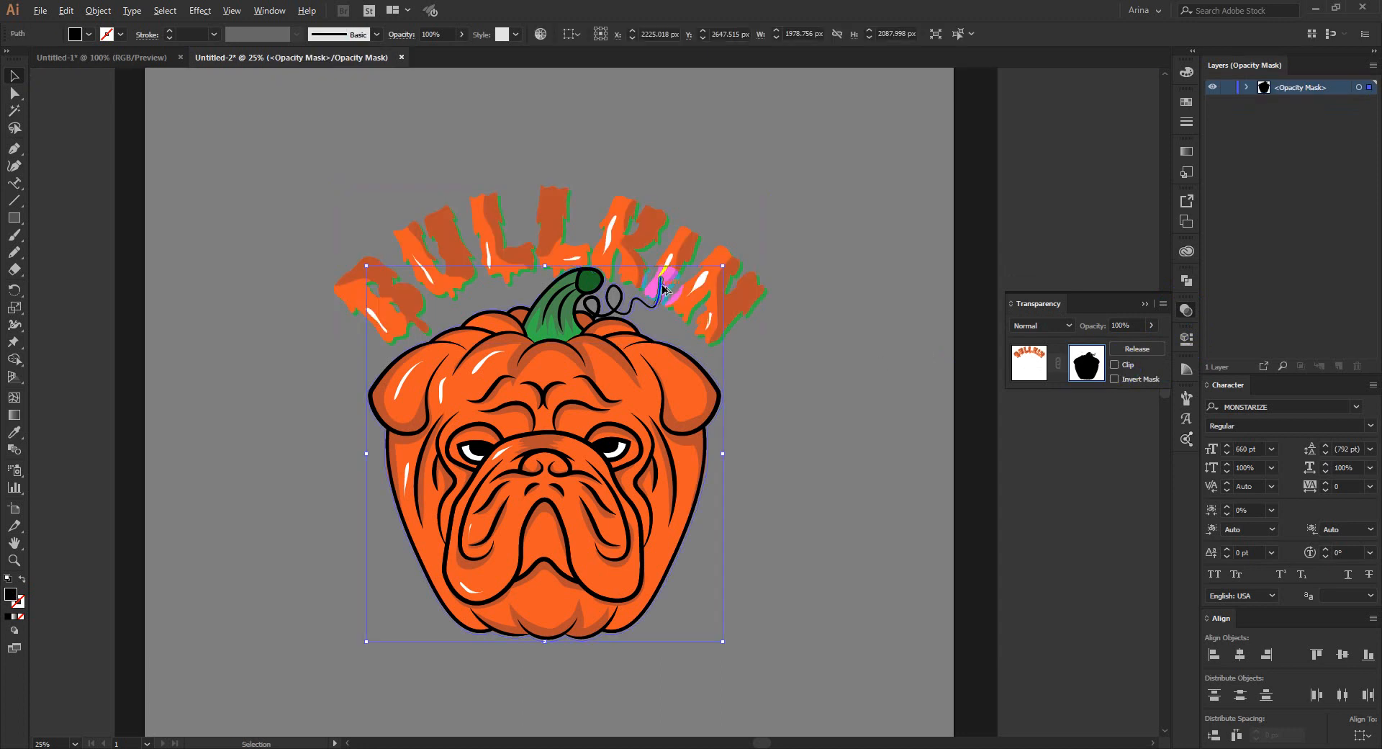
scroll(664, 285, up, 1)
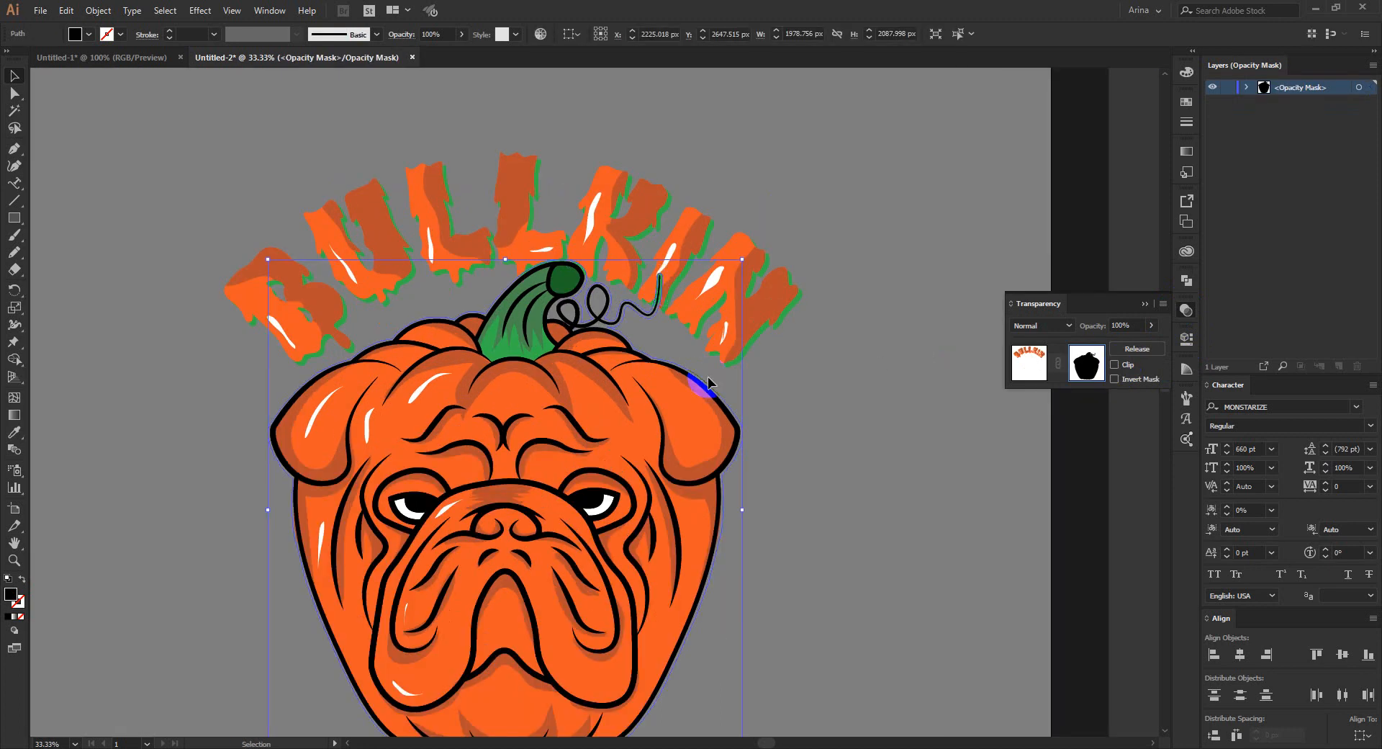
click(682, 295)
scroll(651, 288, up, 1)
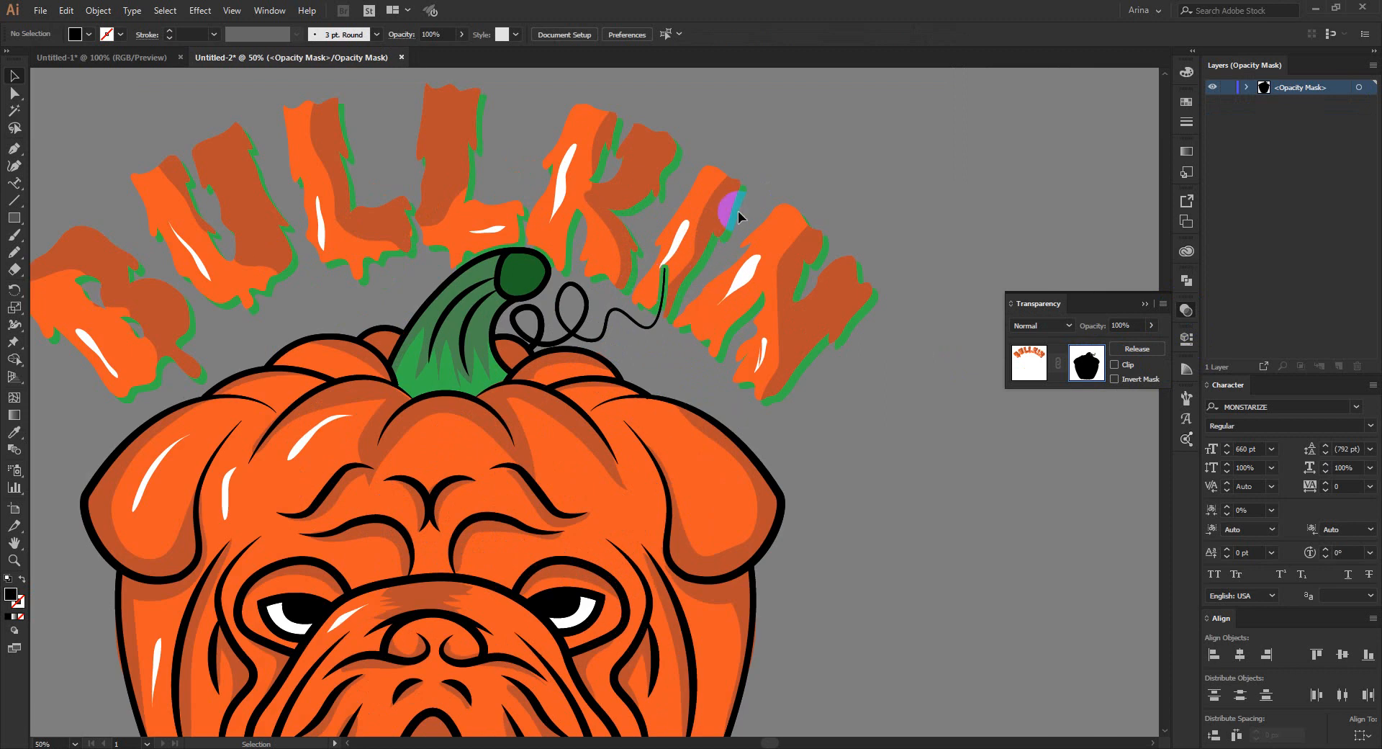
click(1040, 356)
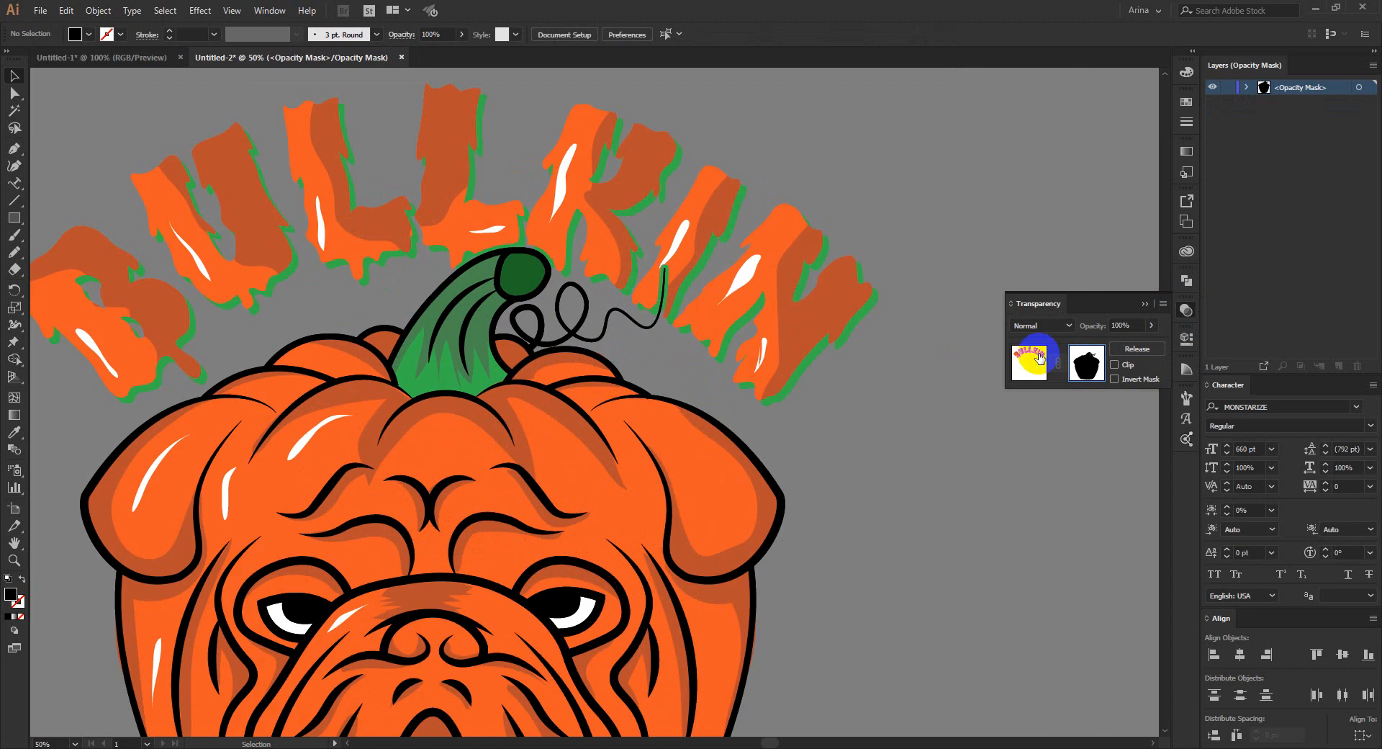
- Add an unclipped opacity mask to the lettering's green shadow, paste the pumpkin silhouette in place inside it, and leave mask editing
click(810, 365)
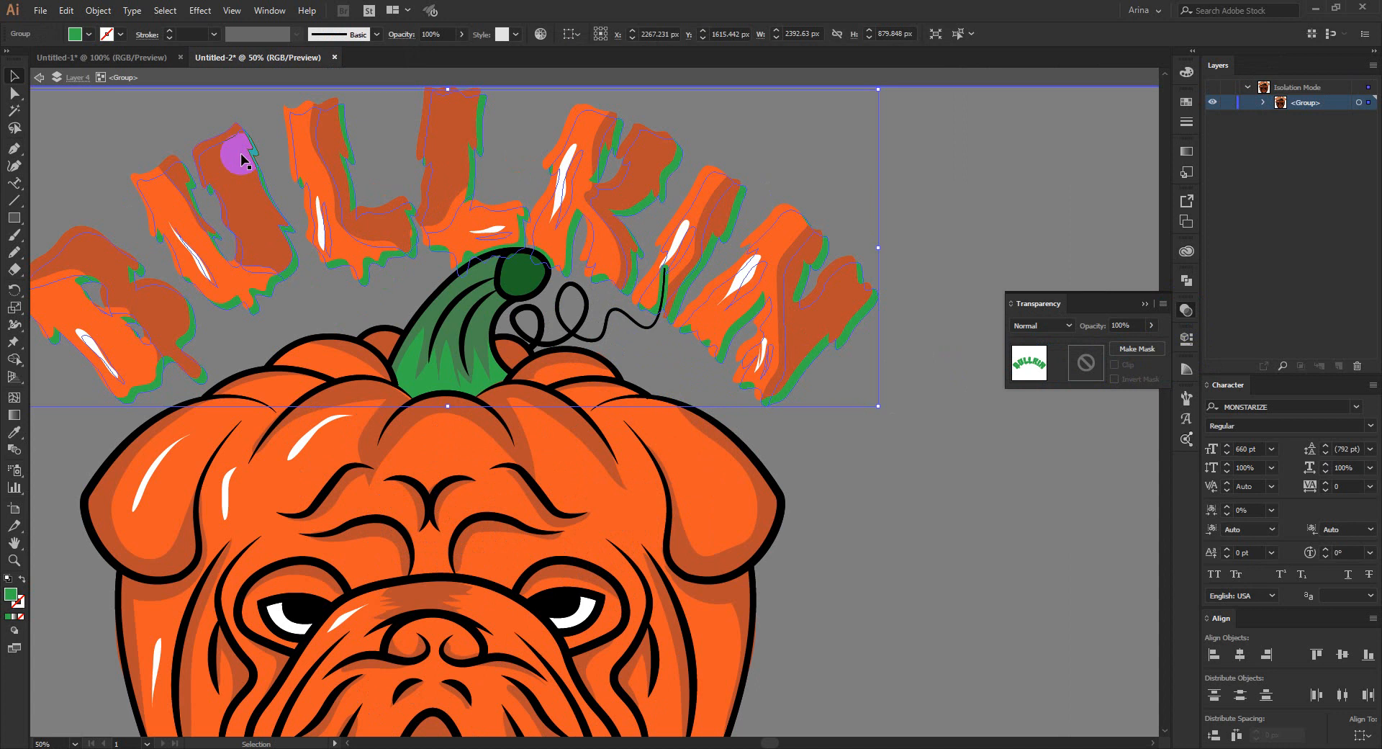
double_click(1087, 363)
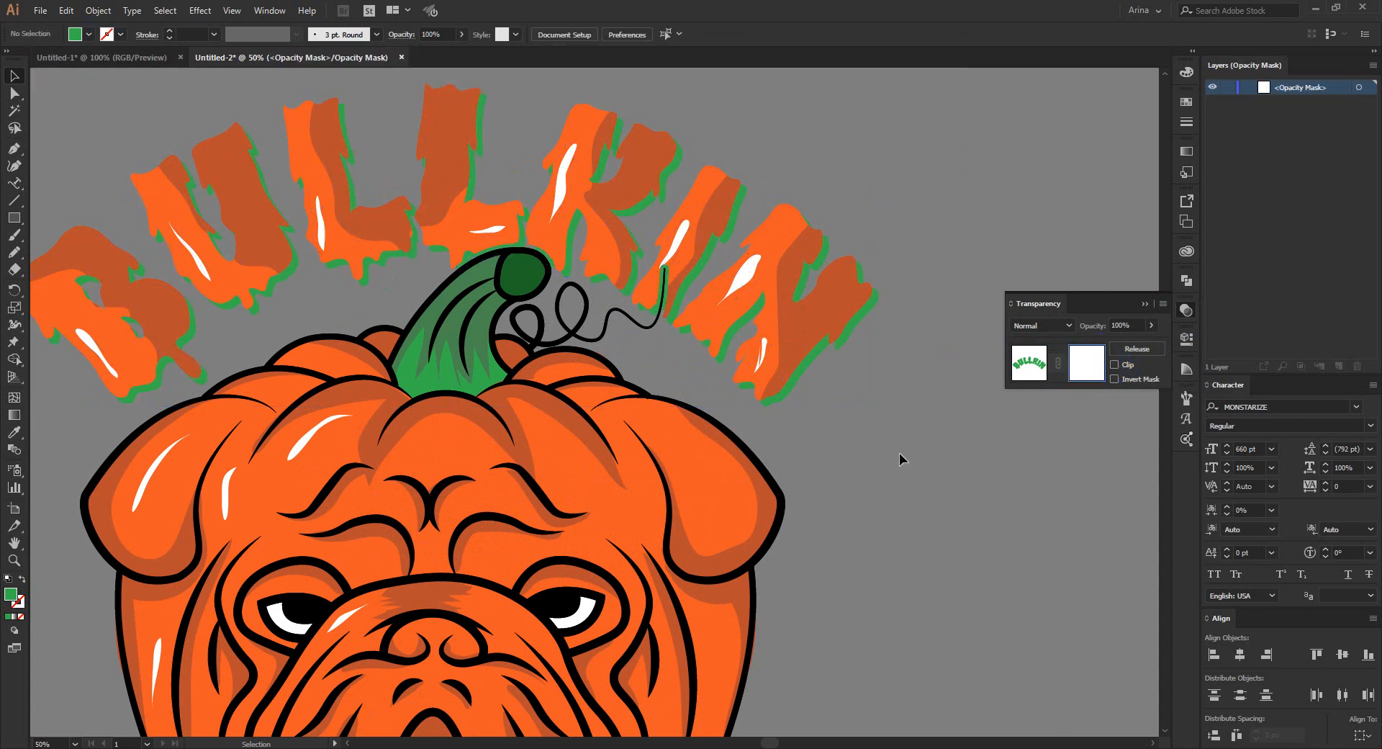
key(ctrl+f)
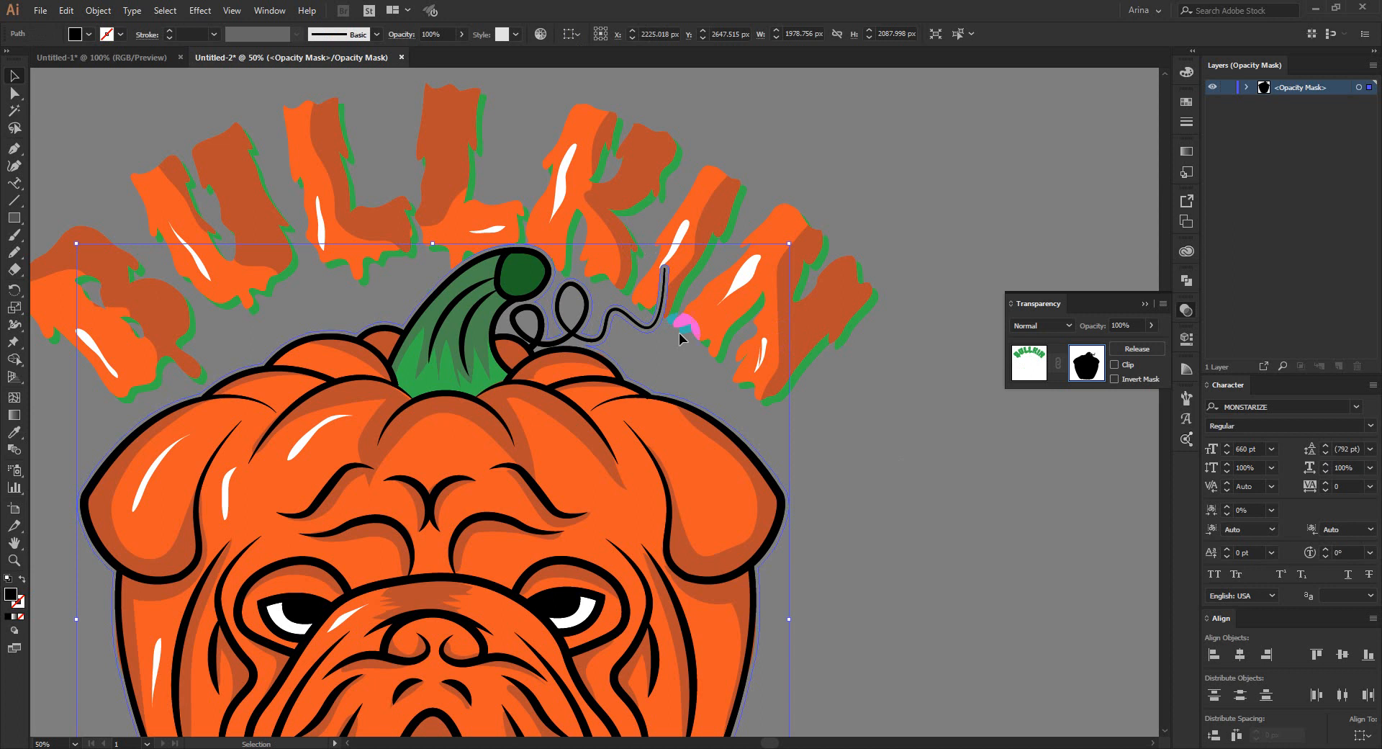
click(1042, 369)
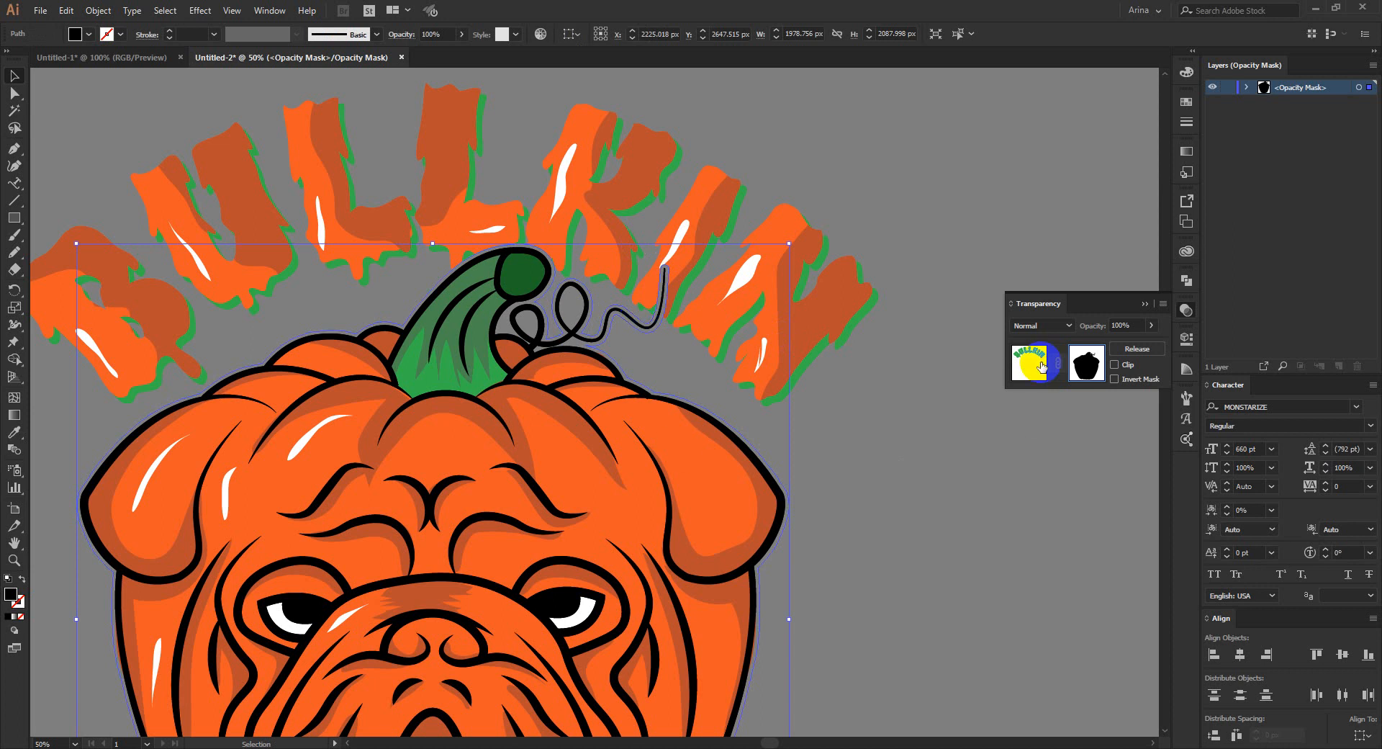
click(818, 442)
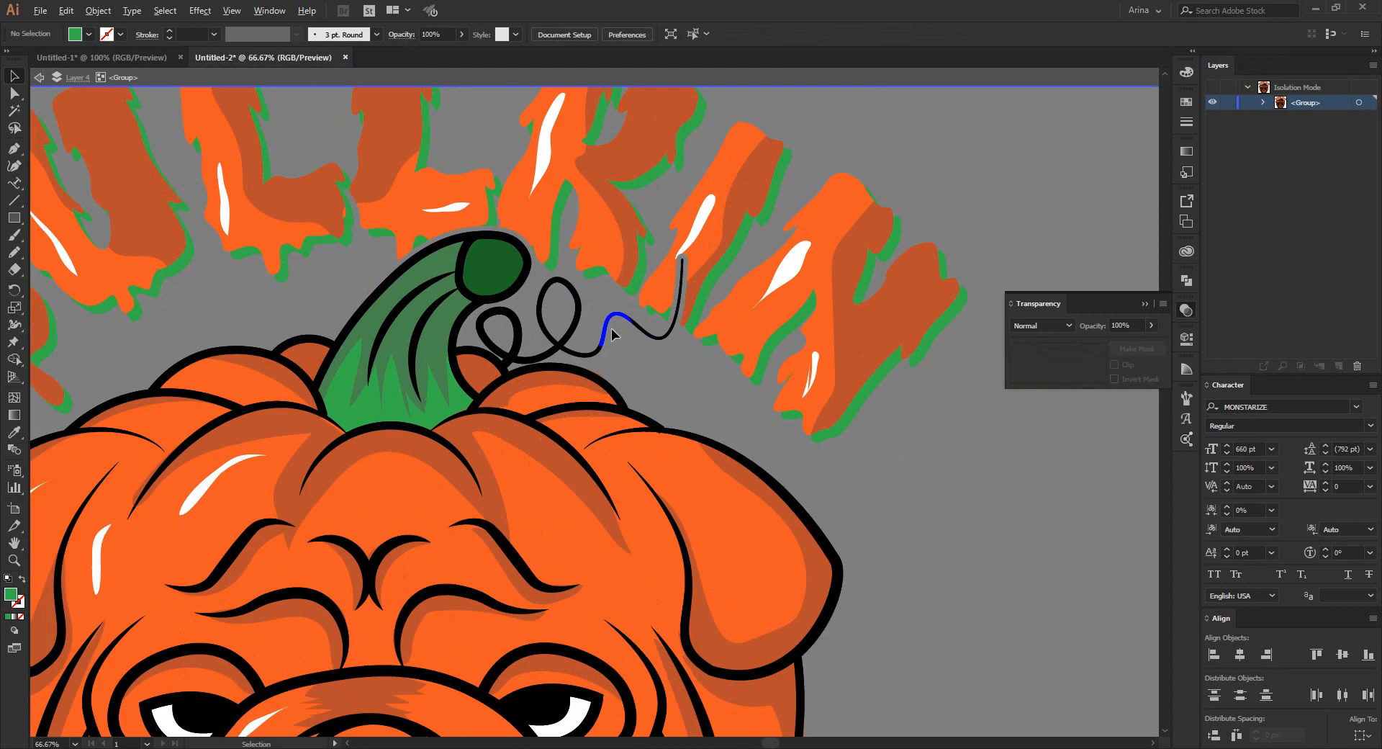
- Draw freehand green accent shapes with the Pencil tool along the inner curves of the pumpkin's curly tendril
scroll(612, 316, up, 1)
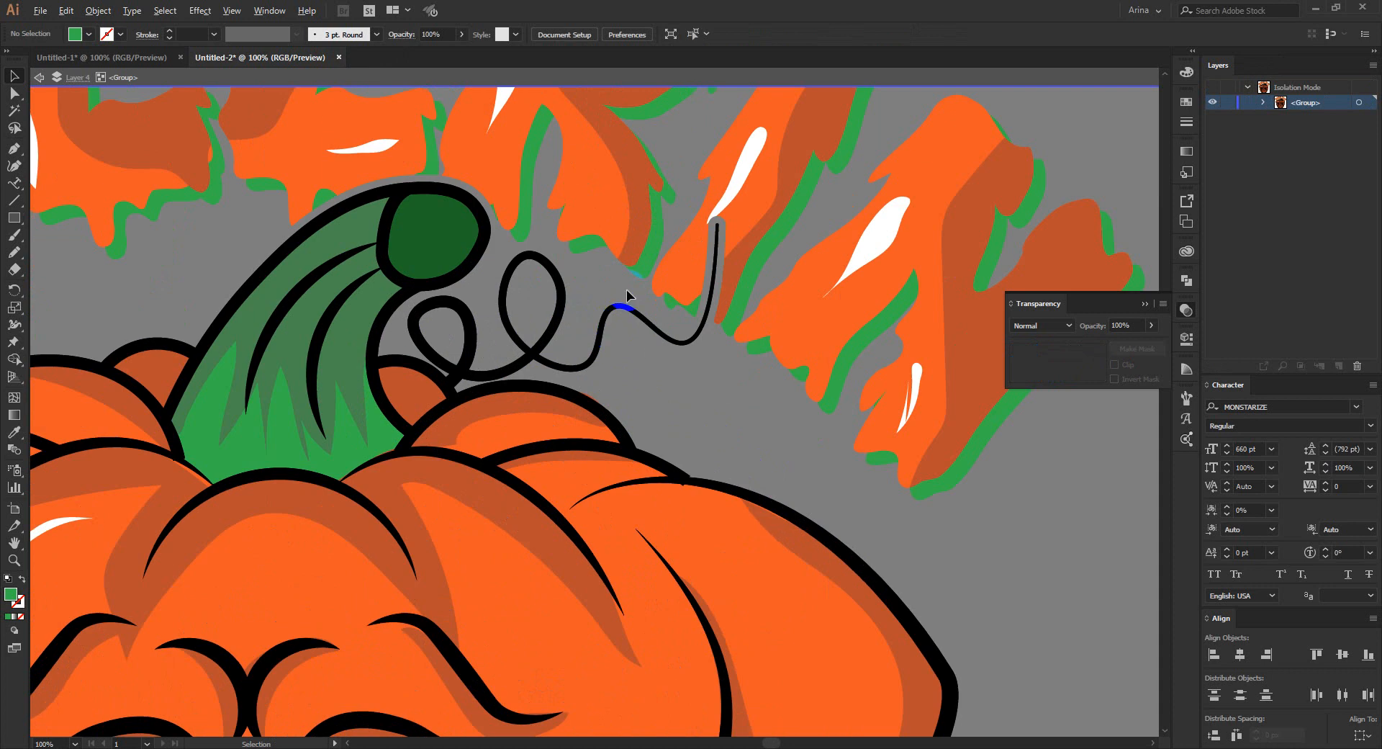
scroll(627, 294, up, 2)
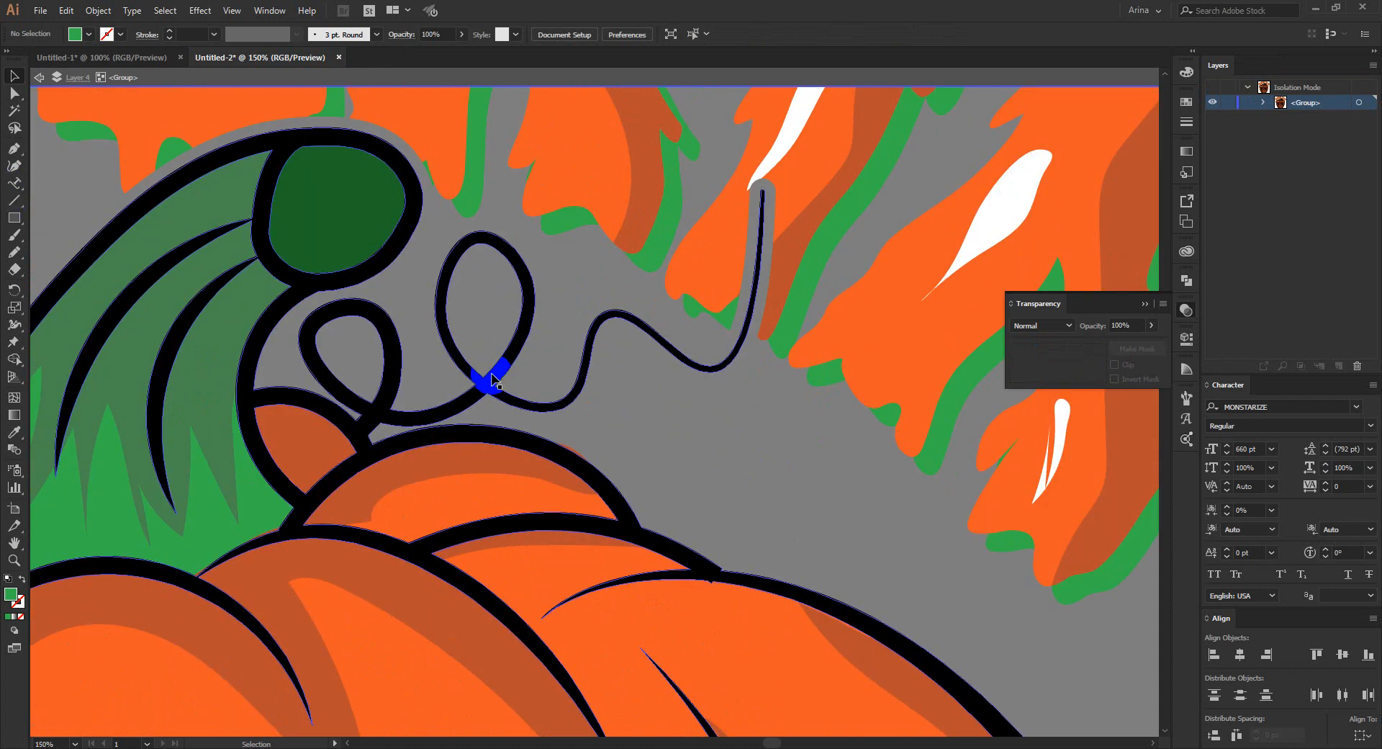
key(n)
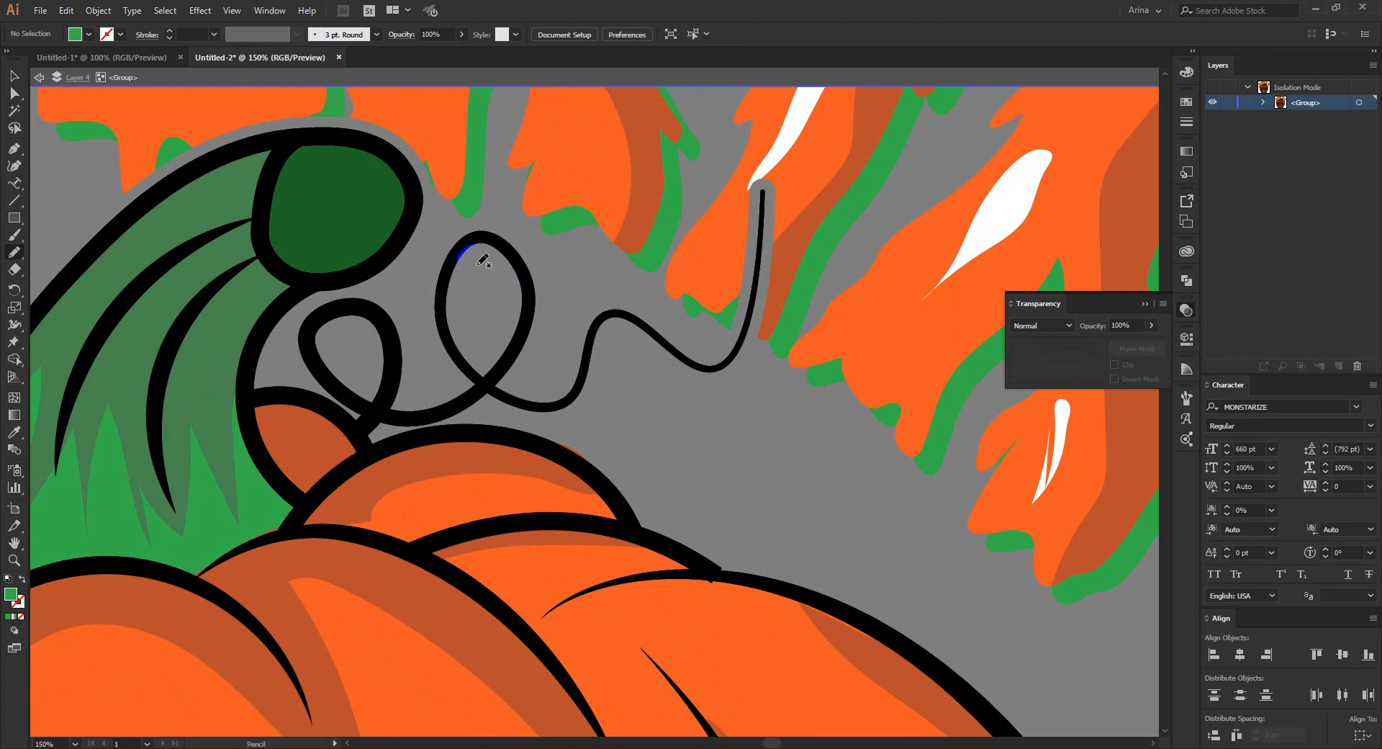
mouse_move(478, 264)
mouse_down()
mouse_move(484, 245)
mouse_move(513, 295)
mouse_move(483, 375)
mouse_move(530, 320)
mouse_move(527, 268)
mouse_move(481, 235)
mouse_move(465, 241)
mouse_up()
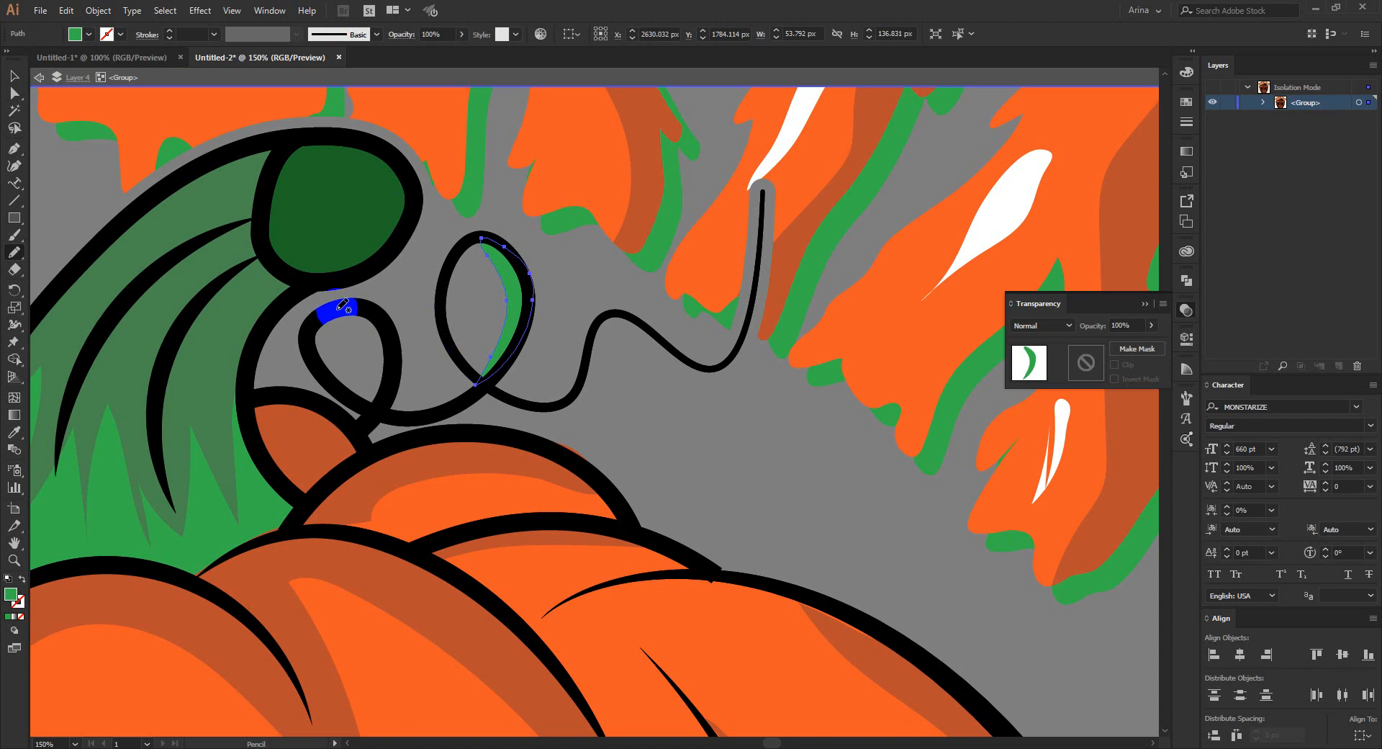
mouse_move(333, 312)
mouse_down()
mouse_move(379, 376)
mouse_move(374, 406)
mouse_move(394, 332)
mouse_move(375, 311)
mouse_move(335, 310)
mouse_up()
mouse_move(483, 375)
mouse_down()
mouse_move(527, 402)
mouse_move(582, 380)
mouse_move(586, 335)
mouse_move(579, 391)
mouse_move(525, 395)
mouse_move(575, 384)
mouse_move(589, 343)
mouse_up()
mouse_move(644, 328)
mouse_down()
mouse_move(707, 356)
mouse_move(752, 279)
mouse_move(721, 366)
mouse_move(662, 340)
mouse_up()
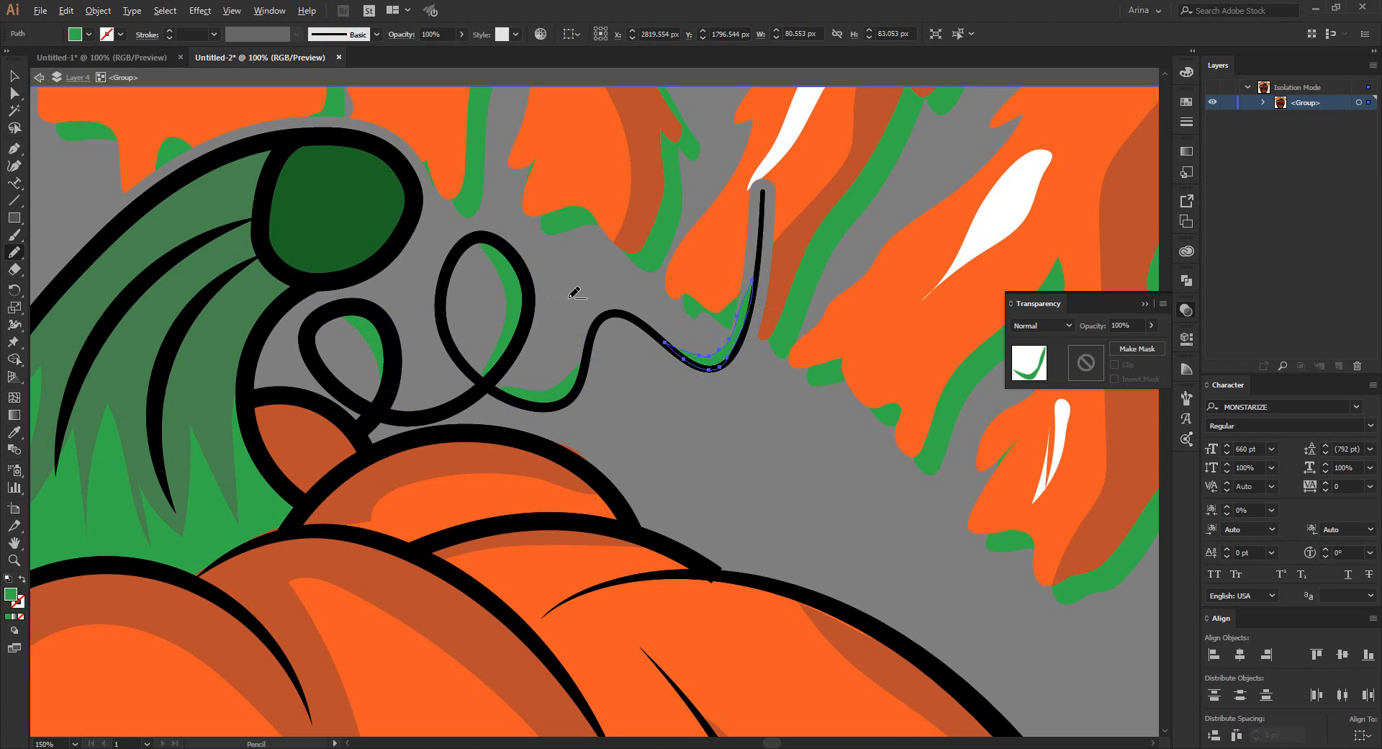
scroll(574, 293, down, 4)
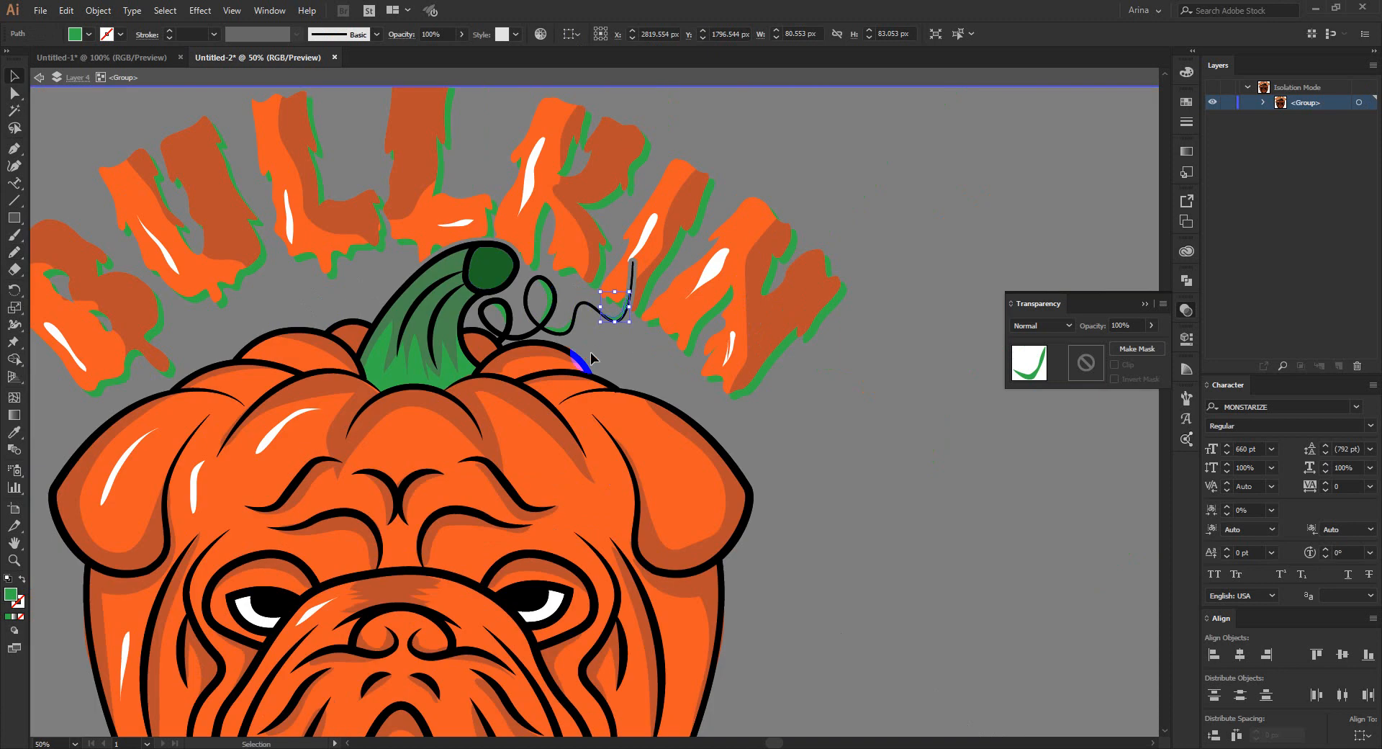
- Exit group isolation, put away the transparency settings, and view the whole design on the black background
double_click(713, 416)
scroll(760, 387, down, 1)
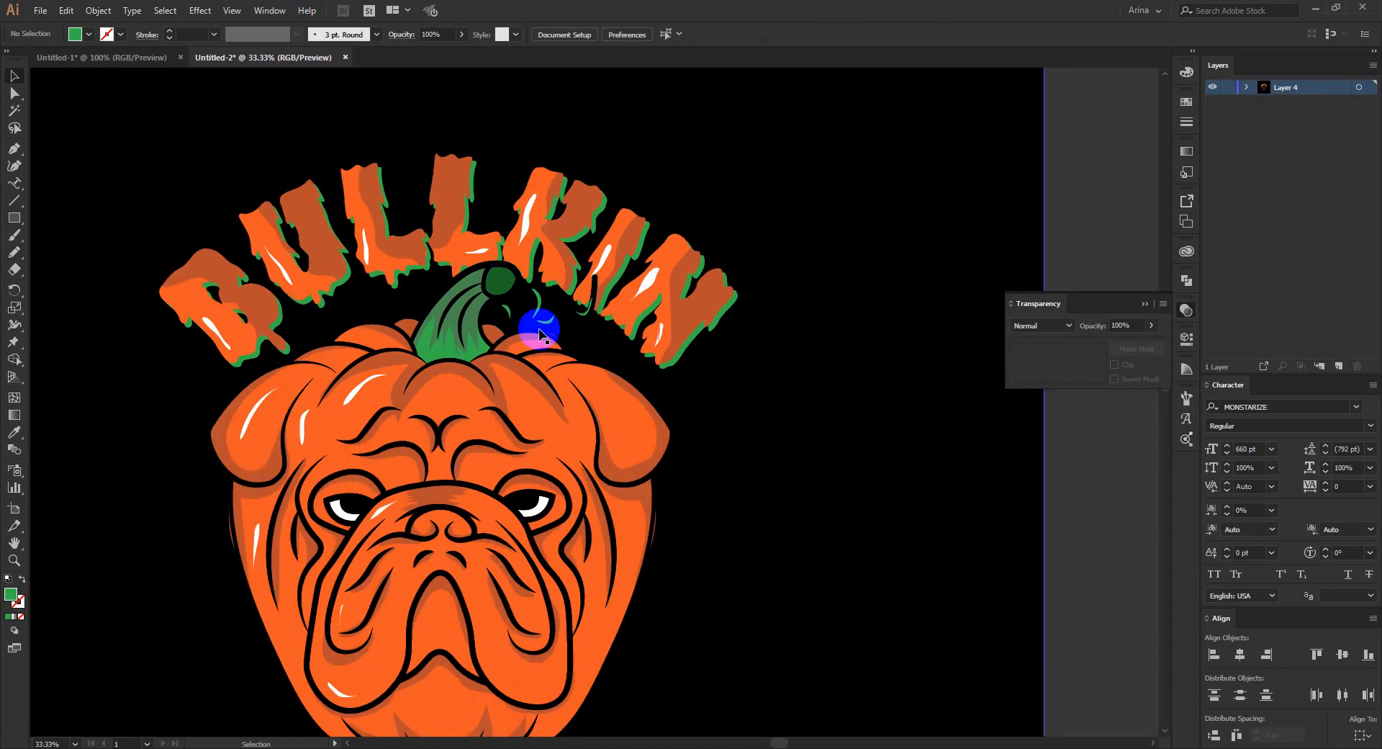
scroll(309, 509, down, 1)
scroll(278, 502, up, 1)
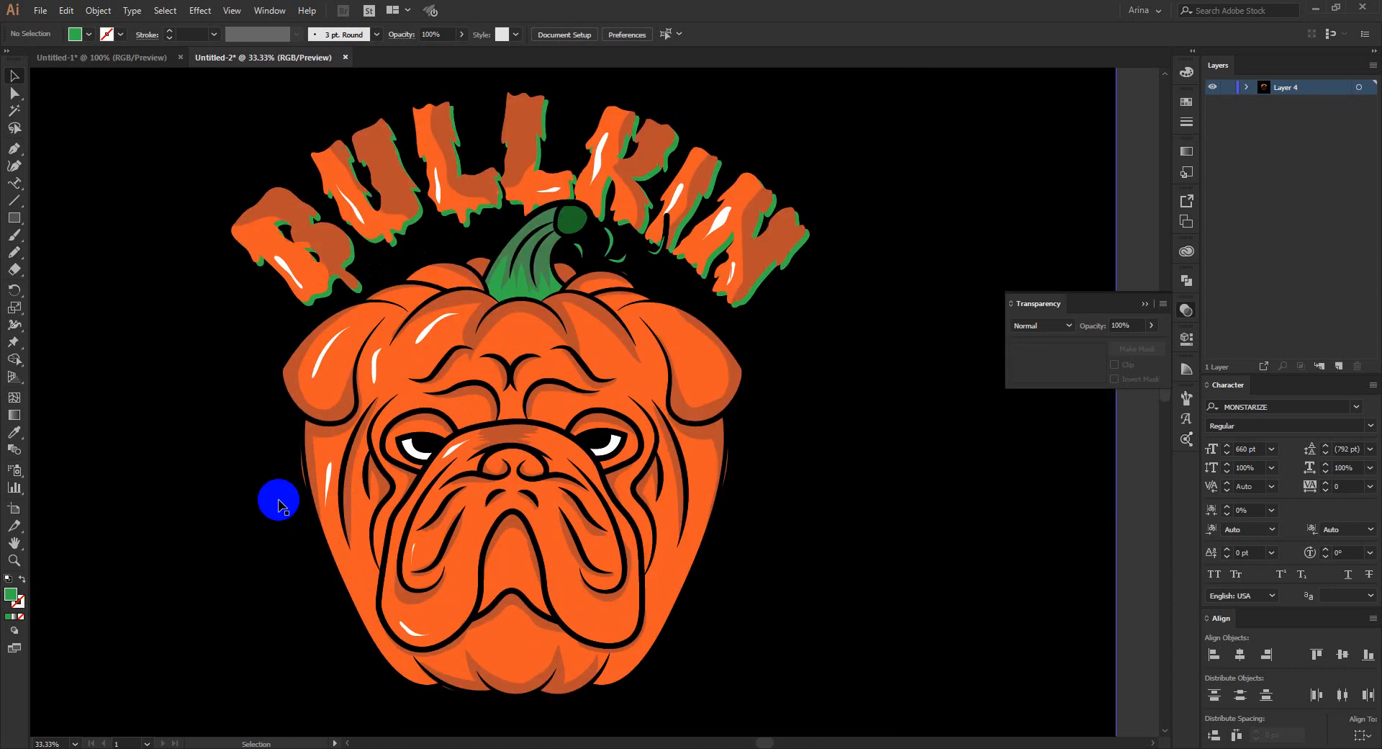
drag(278, 496, 468, 514)
click(1186, 309)
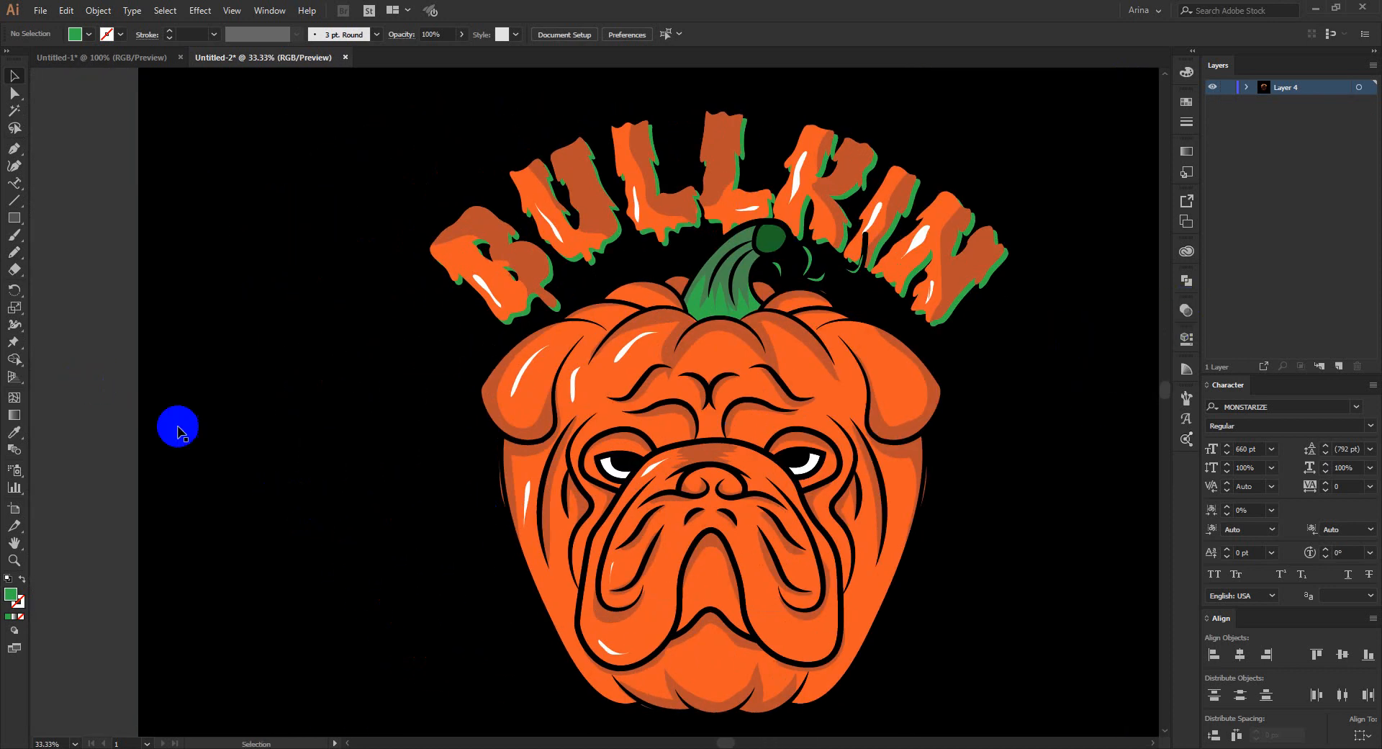
drag(435, 518, 435, 503)
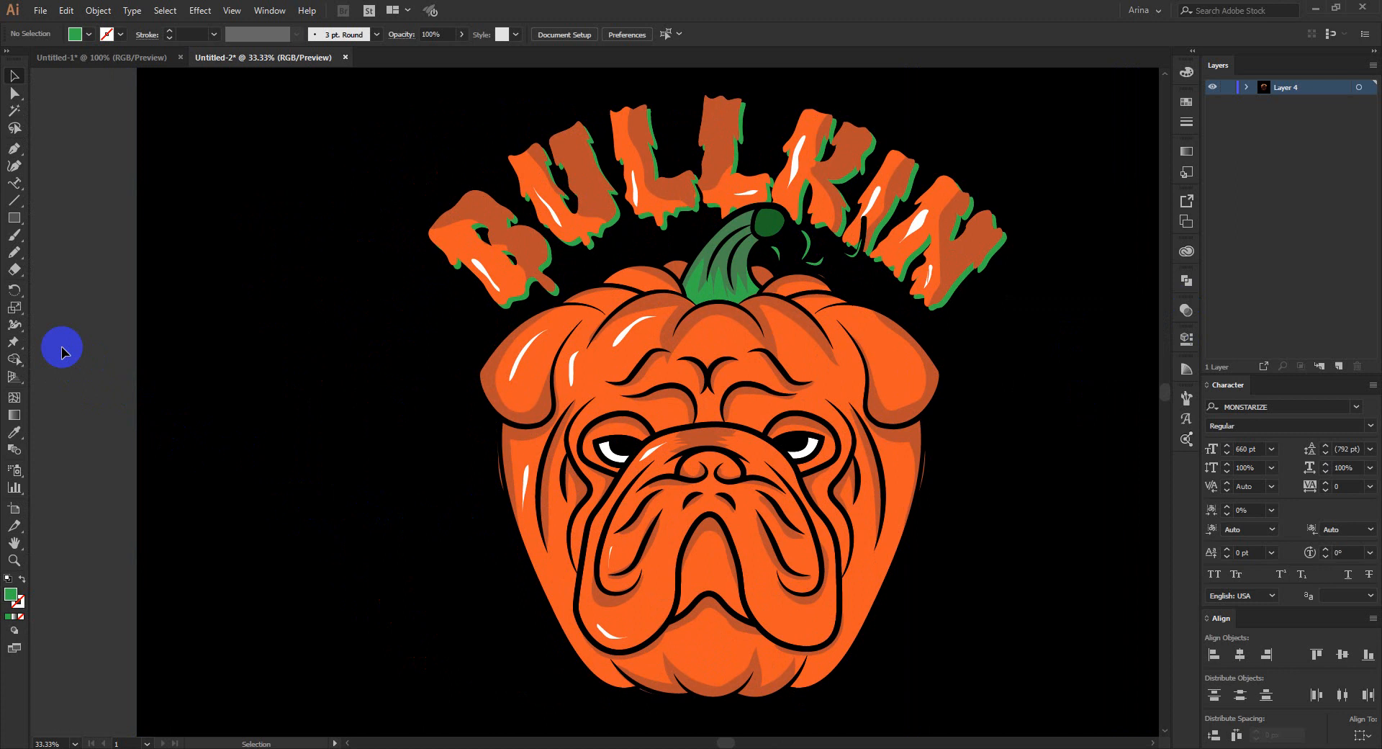
- Capture the original BULLKIN bulldog design on the shirt in Untitled-1 as a screenshot and copy it
click(101, 58)
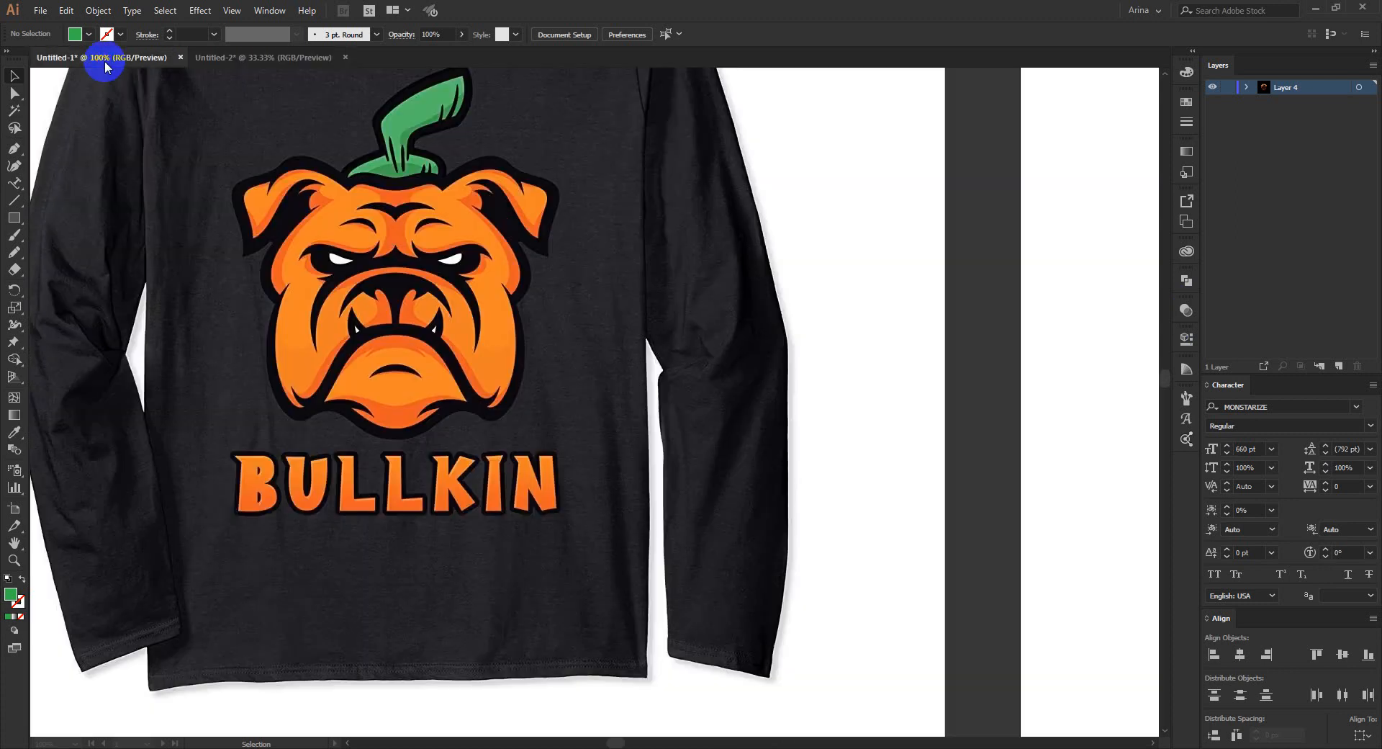
click(310, 334)
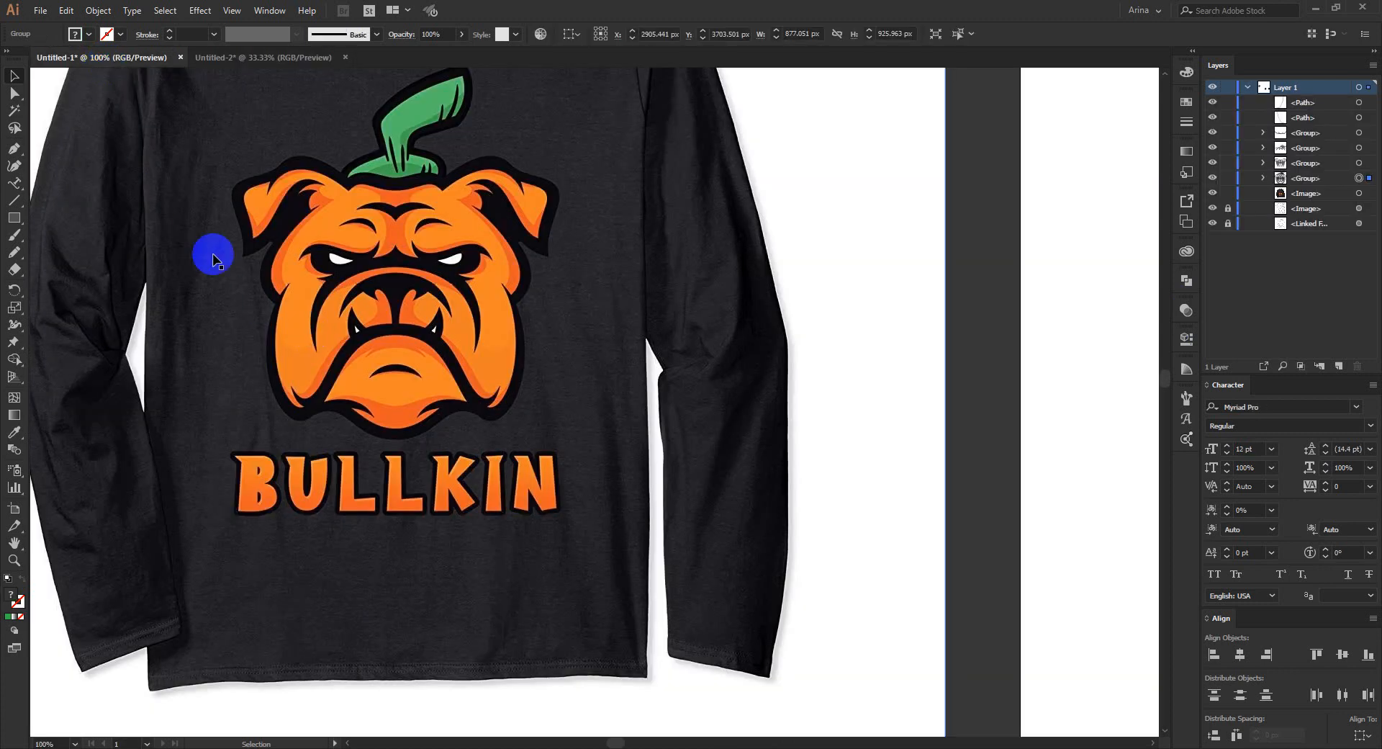
key(Print)
drag(175, 109, 629, 609)
drag(589, 543, 583, 488)
key(ctrl+c)
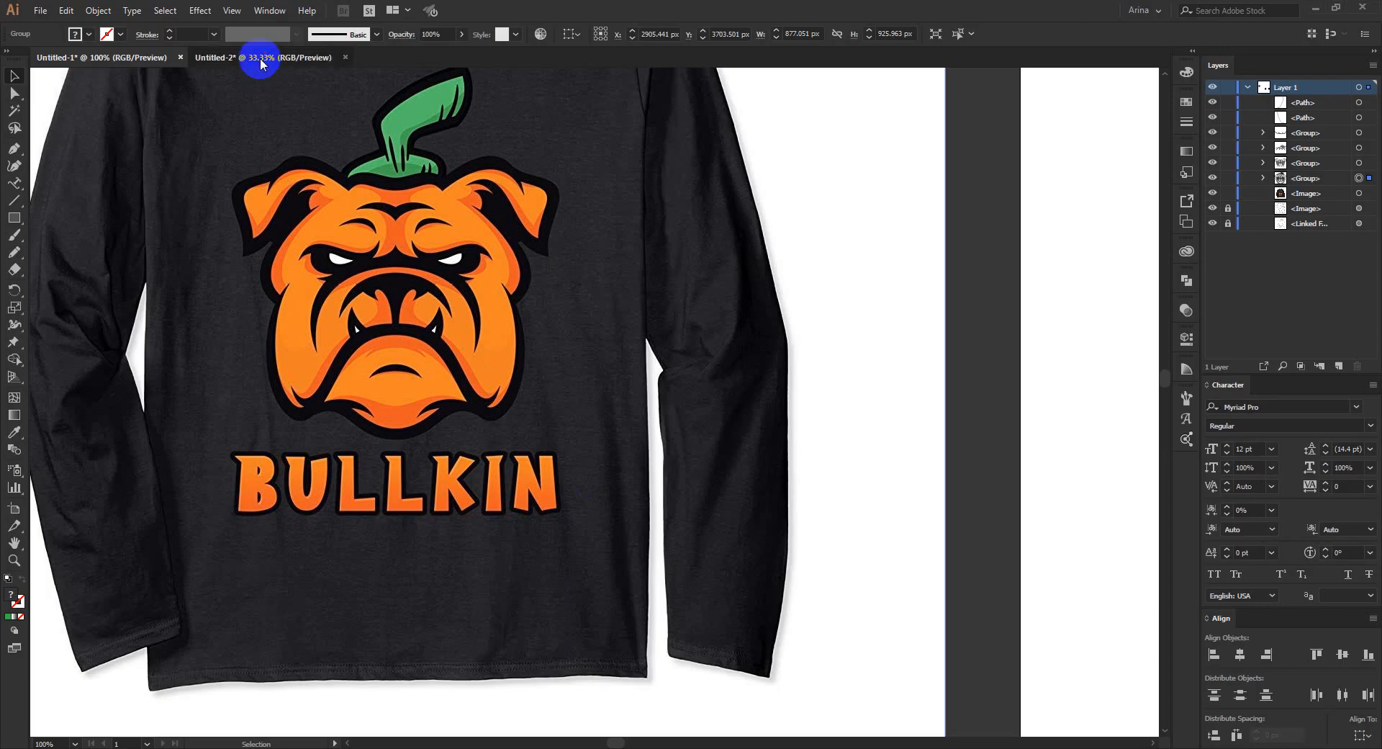
- Paste the captured shirt design into Untitled-2, enlarge it to about 900 by 880 px, and place it beside the new artwork
click(264, 56)
key(ctrl+v)
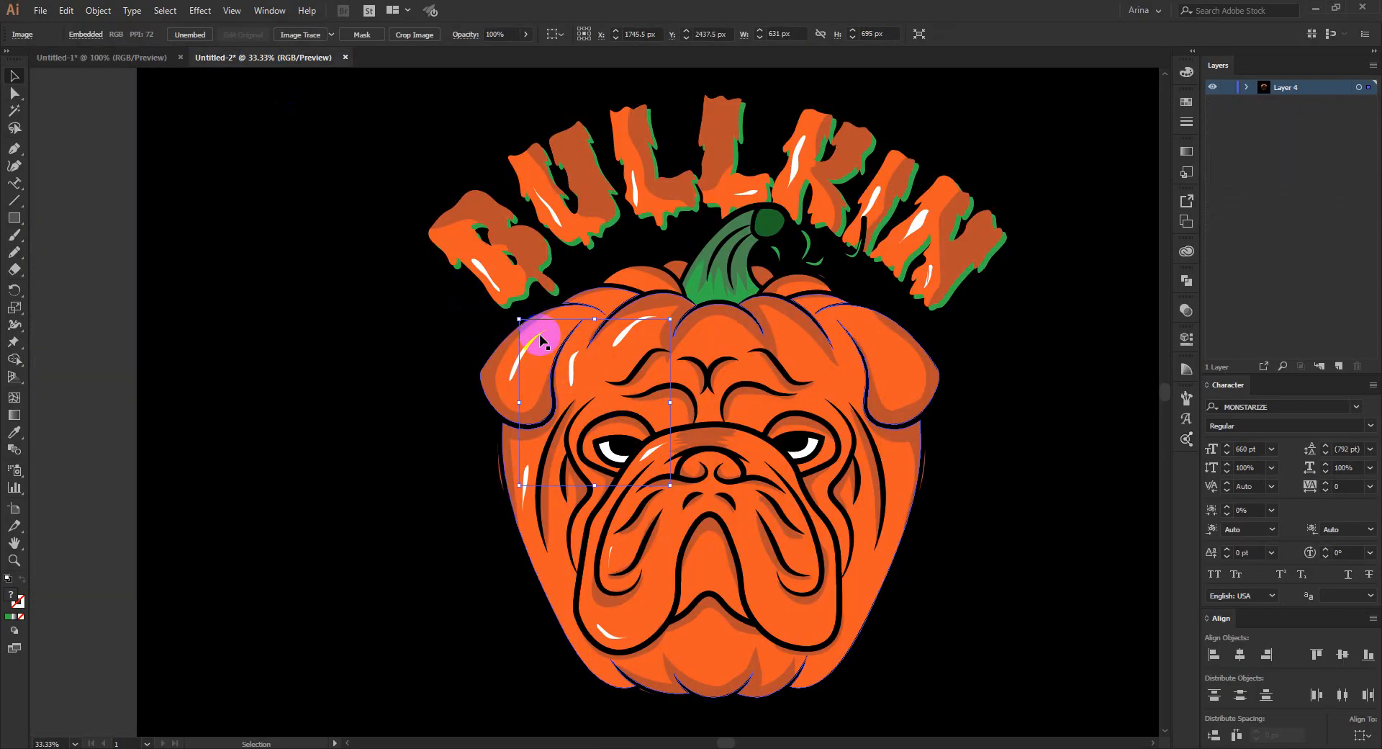
drag(519, 317, 454, 274)
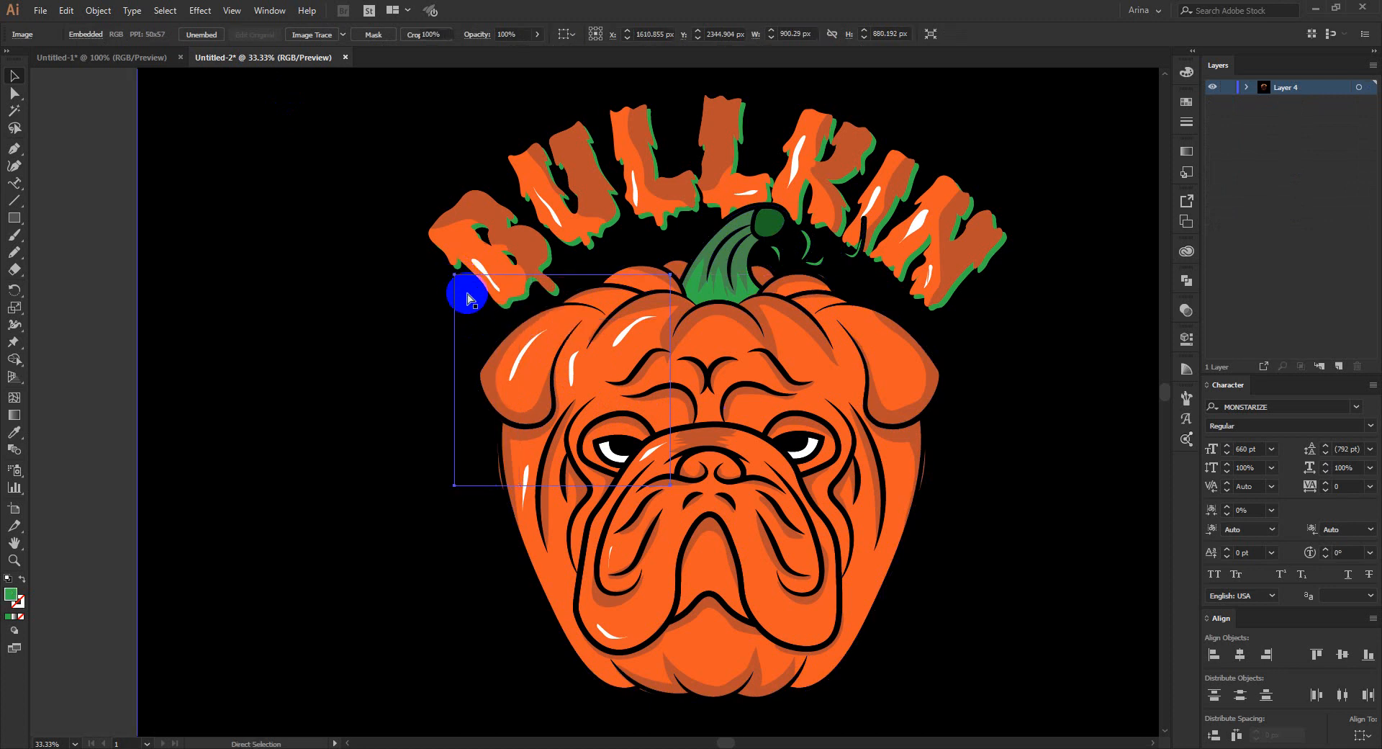
drag(462, 300, 224, 302)
click(87, 259)
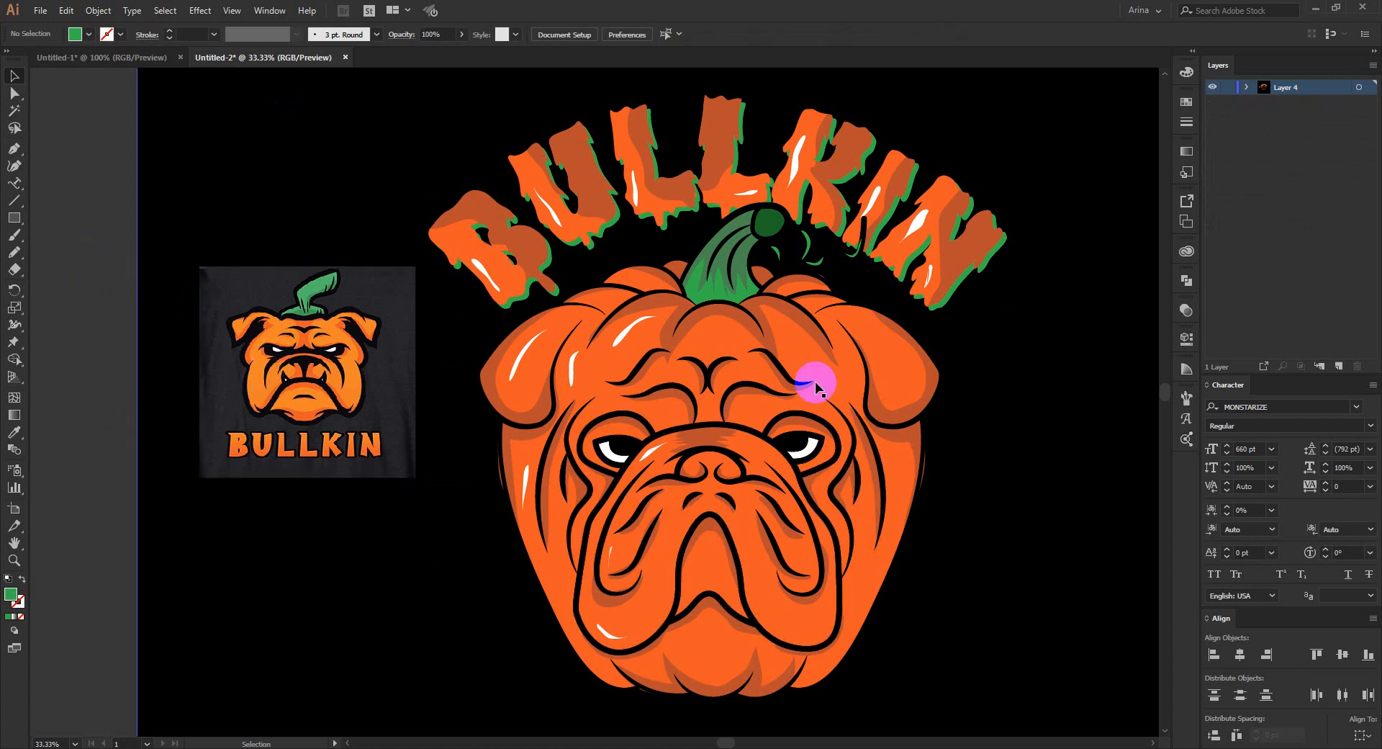
- Delete the pasted reference image beside the bulldog pumpkin
click(356, 349)
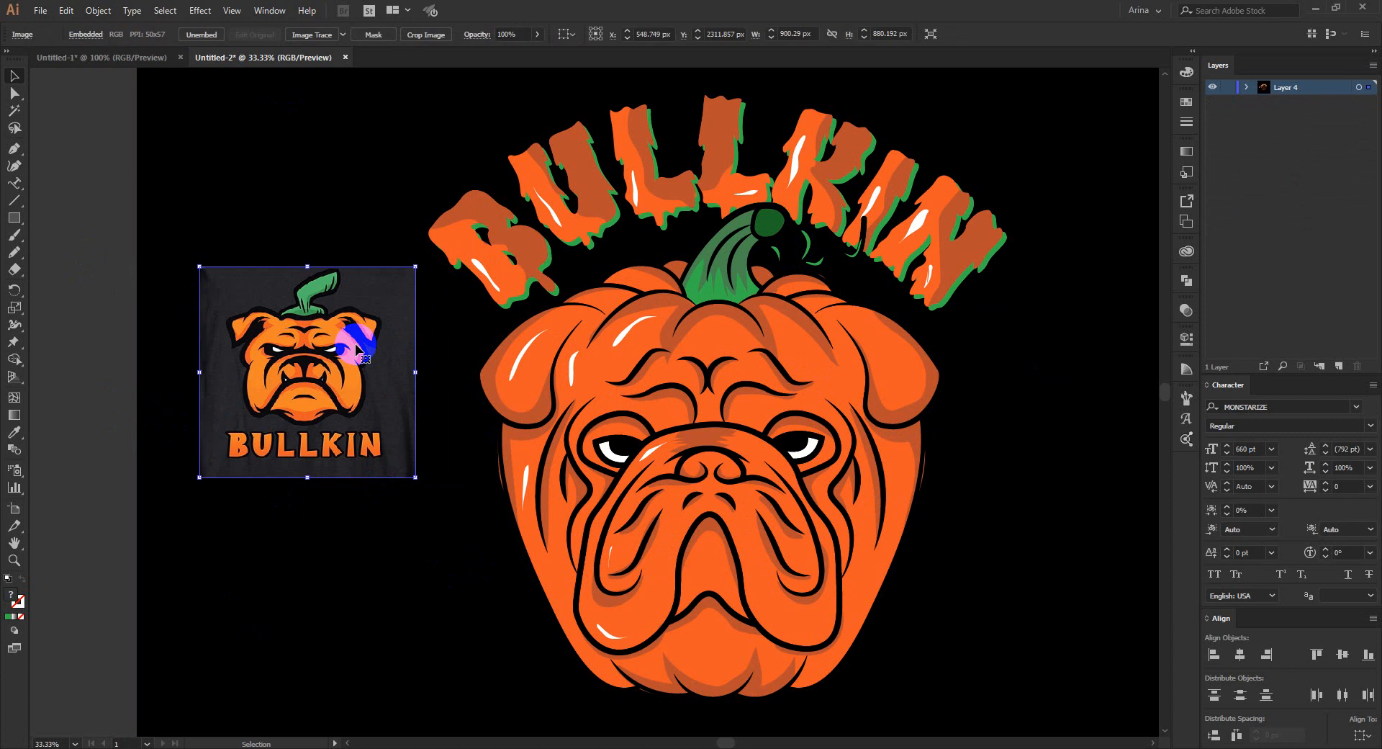
key(Delete)
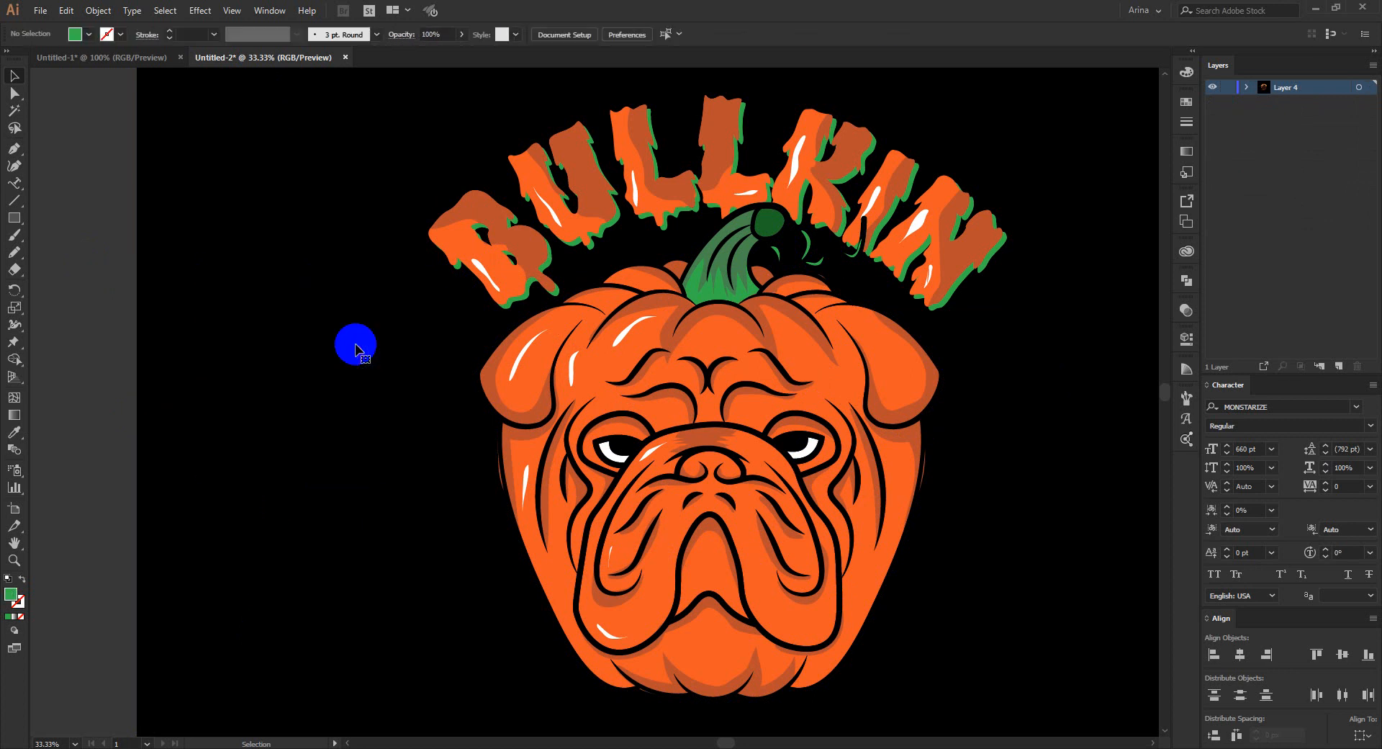